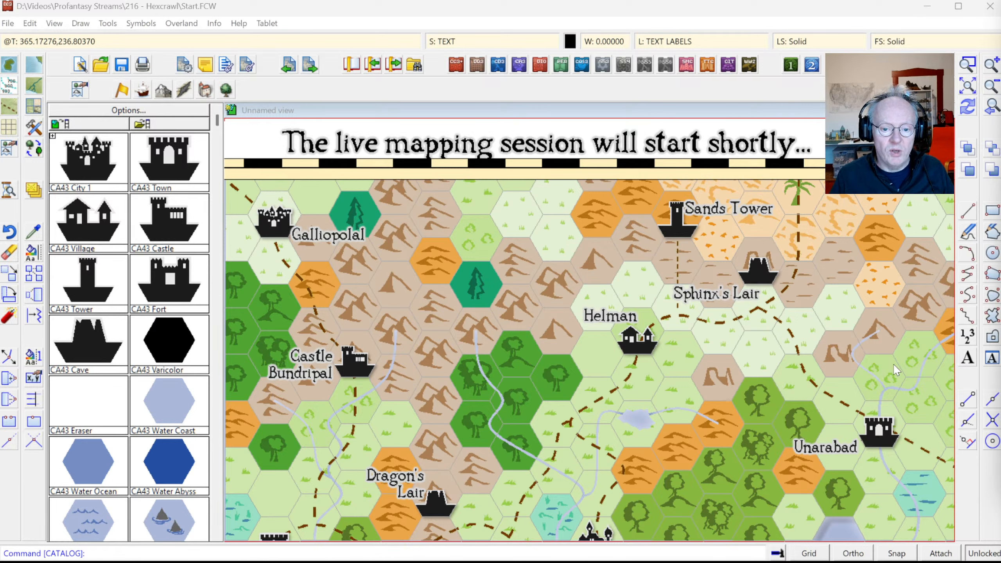
Step: Zoom to extents, then window-zoom onto the map centre around Castle Bundripal, Dragon's Lair and Gungaraja
click(970, 87)
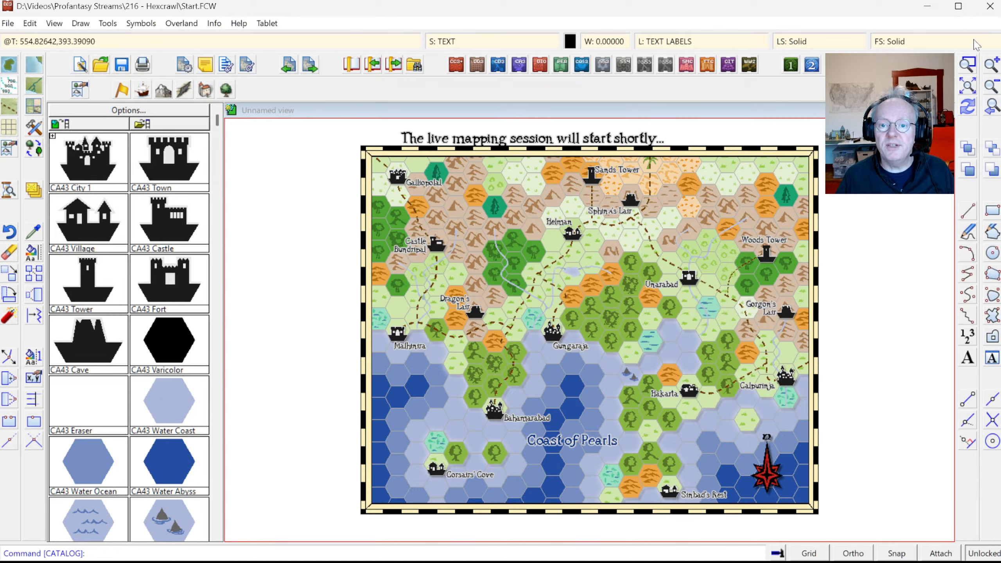
click(968, 65)
click(423, 216)
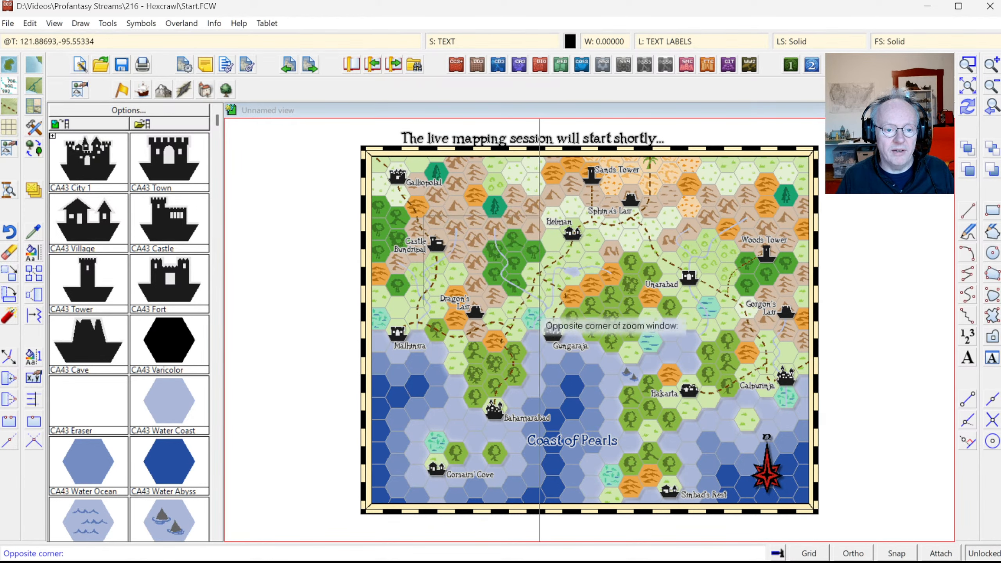
click(658, 408)
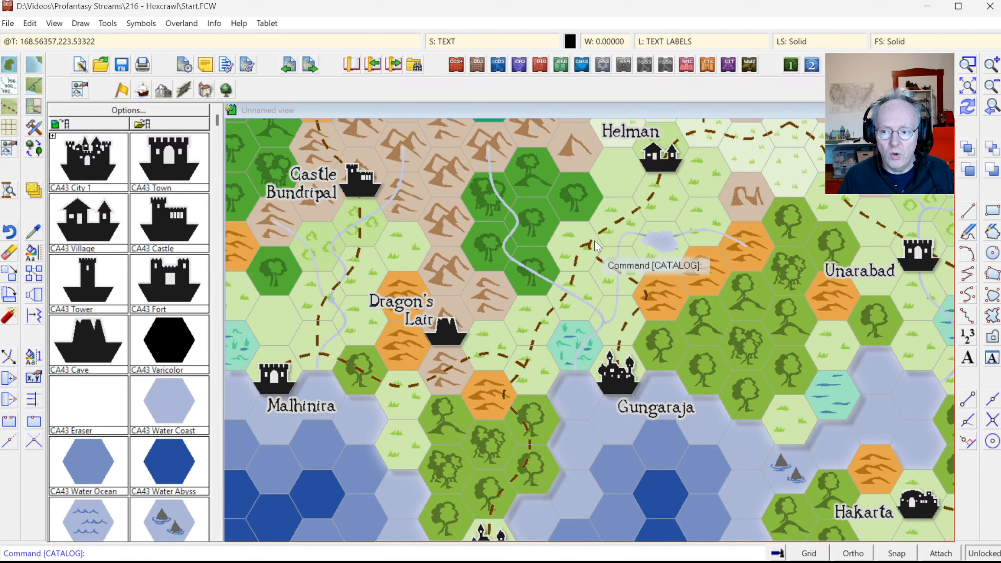
key(alt+Tab)
key(alt+Tab)
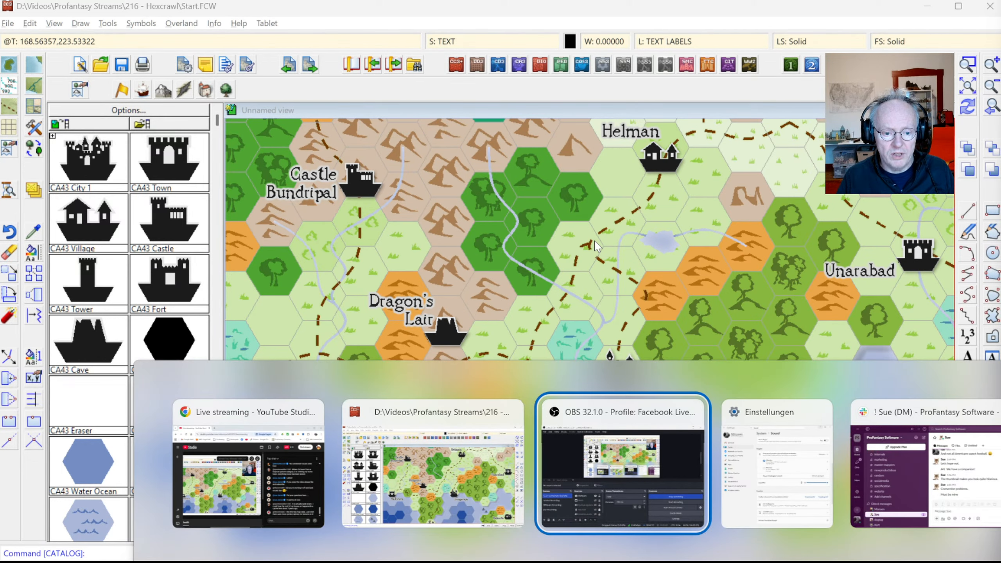
Step: Bring the Photoshop window with the hex map reference to the front
key(alt+Tab)
key(alt+Tab)
mouse_move(309, 481)
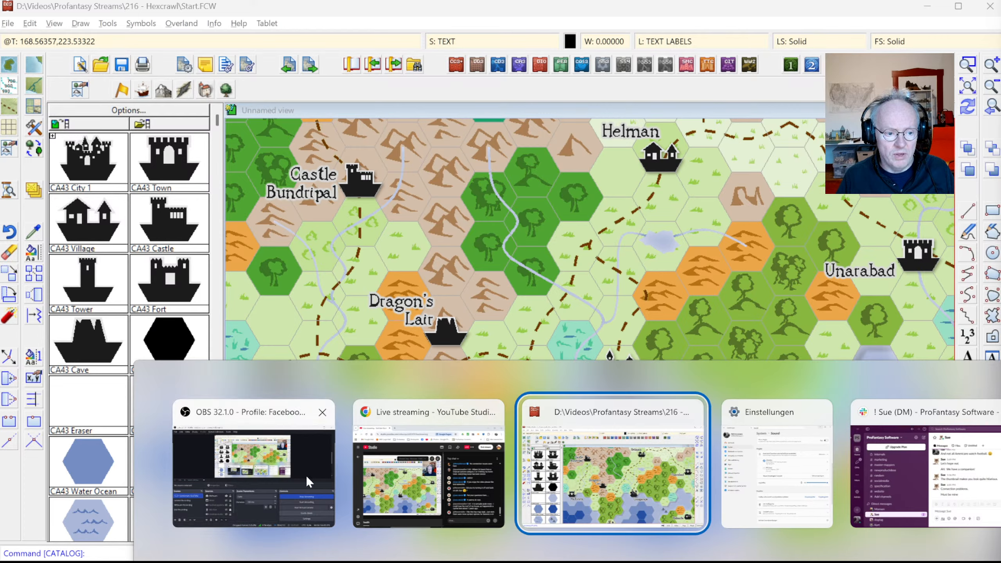
click(997, 481)
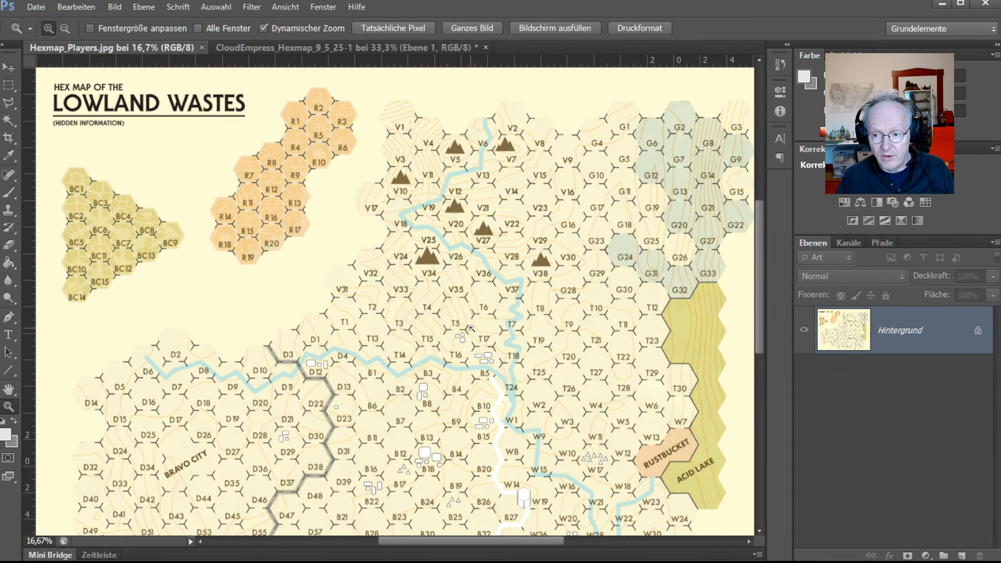
key(alt+Tab)
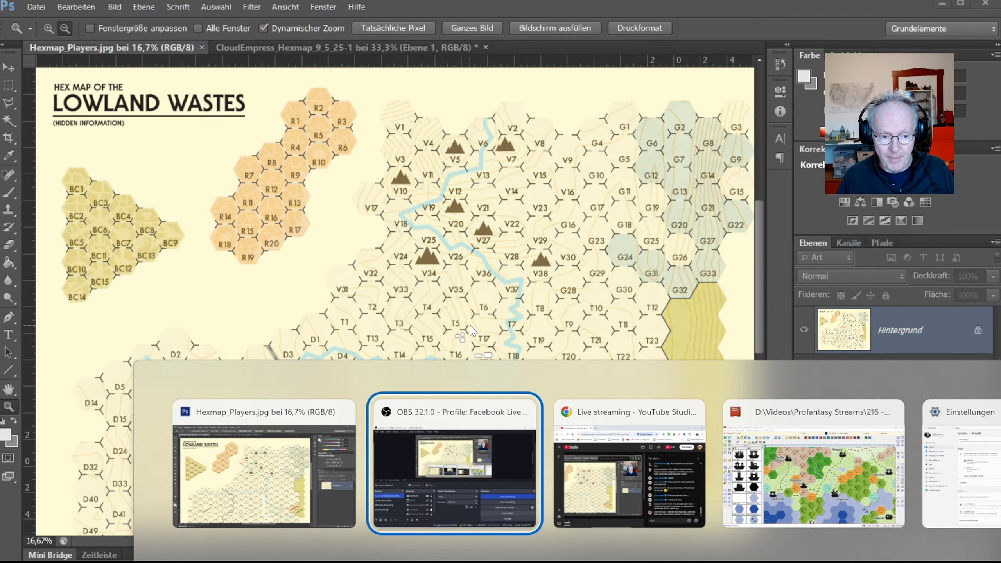
click(263, 429)
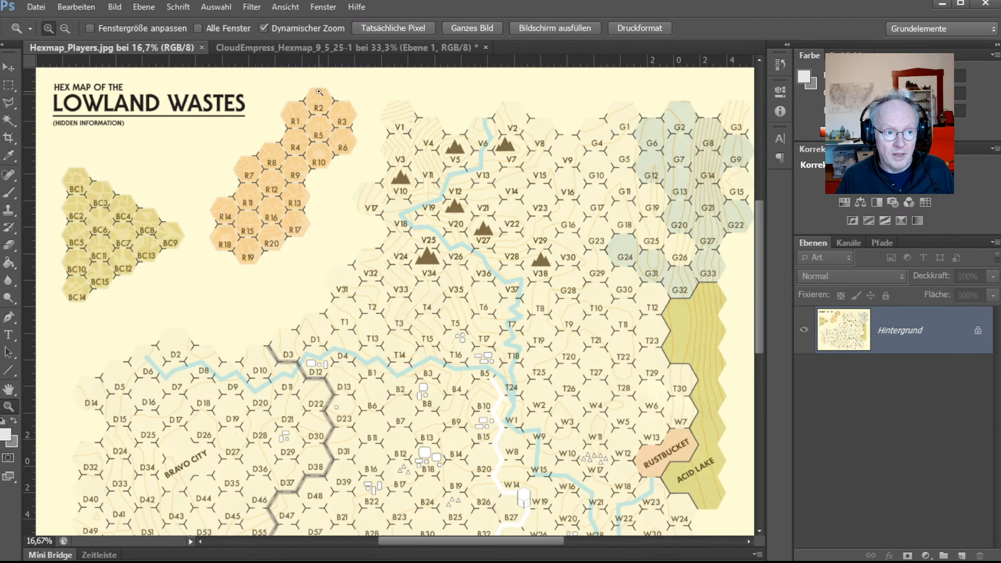
Step: Zoom out on the CloudEmpress map, then fit the whole Hexmap_Players map in view
click(277, 50)
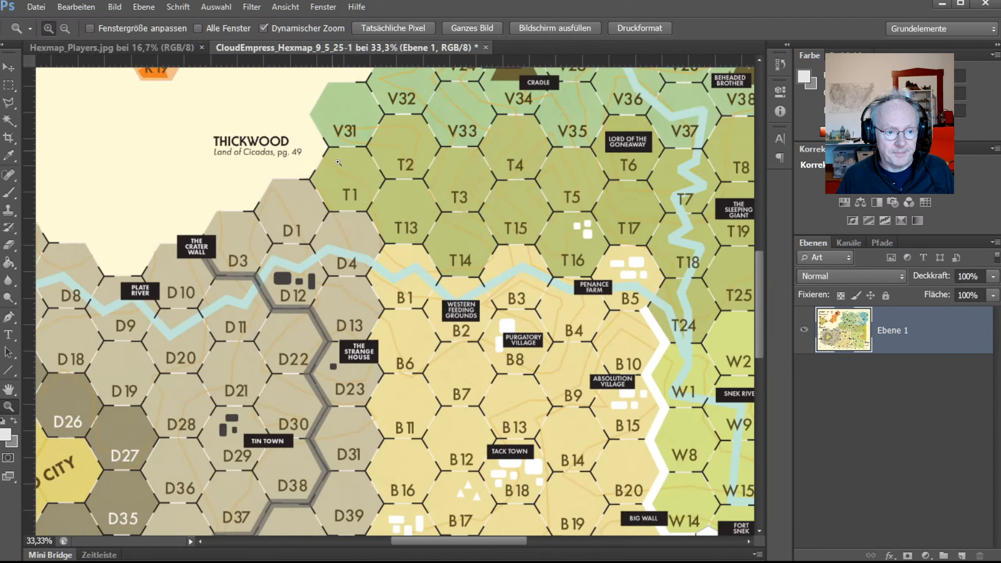
scroll(557, 307, down, 4)
right_click(533, 294)
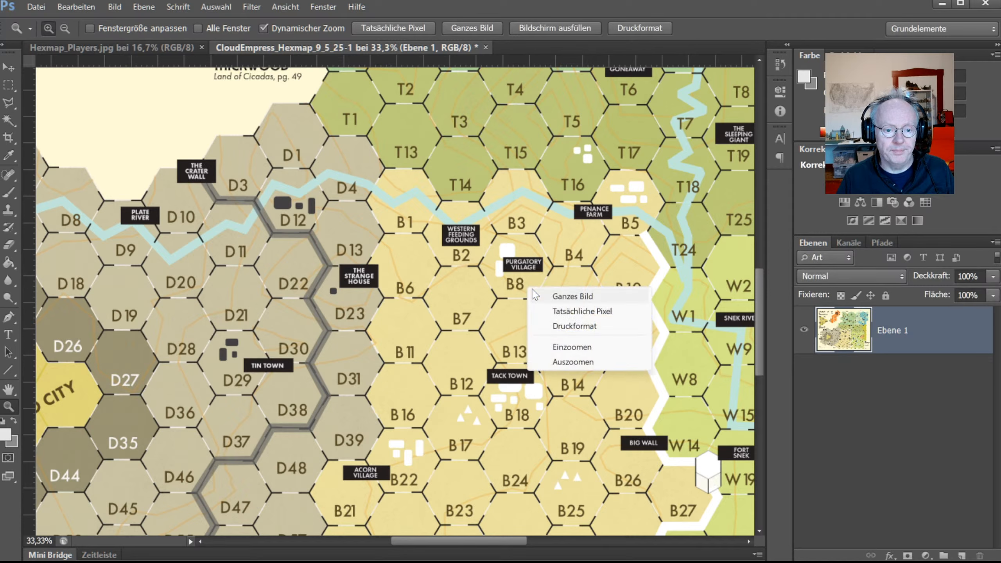
click(218, 10)
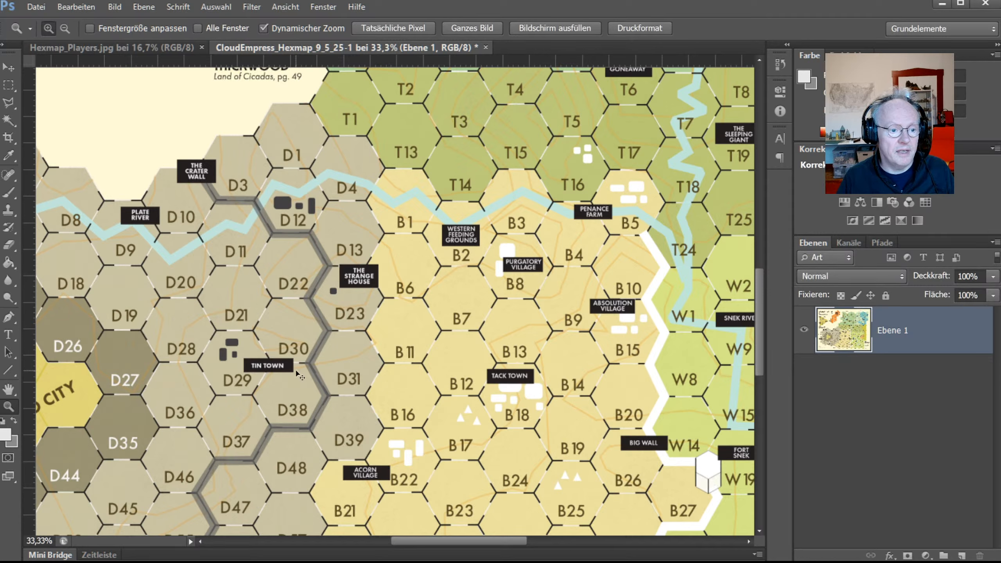
alt+click(310, 355)
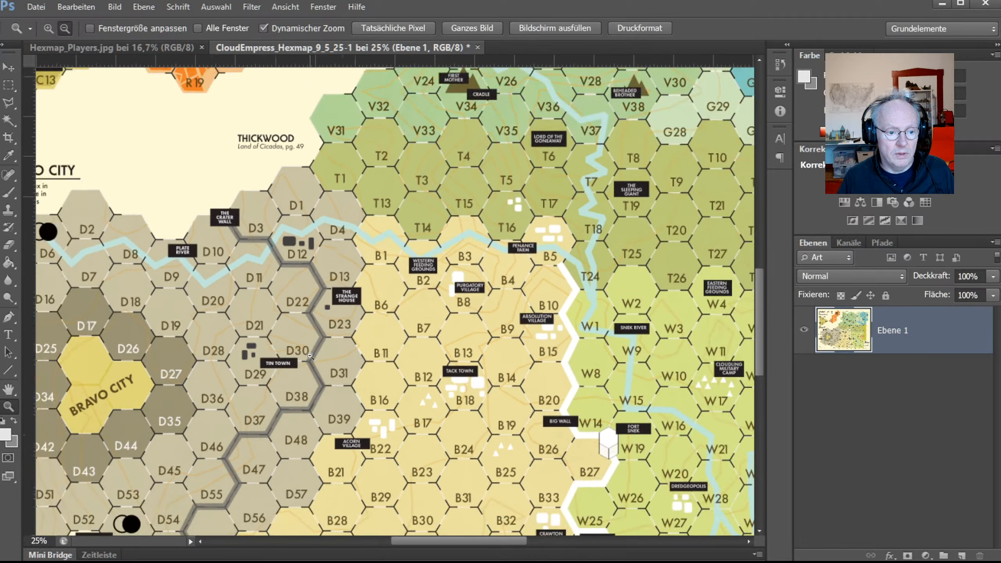
alt+click(310, 356)
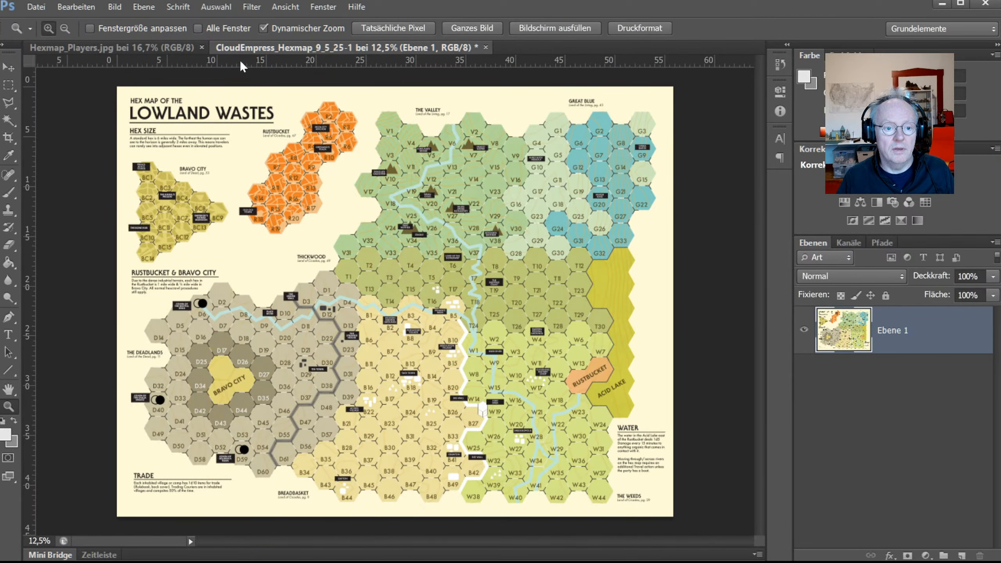
click(155, 47)
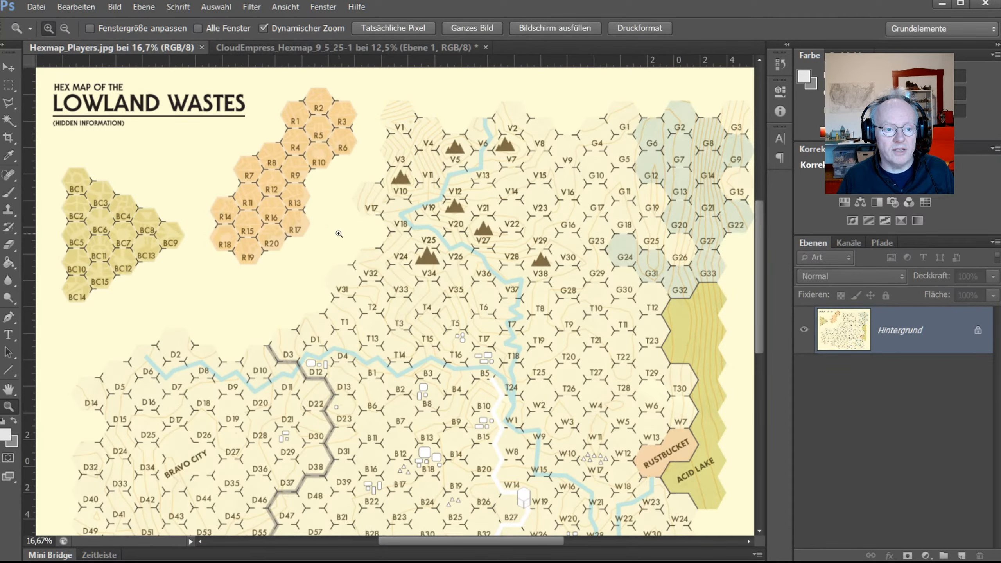
alt+click(339, 234)
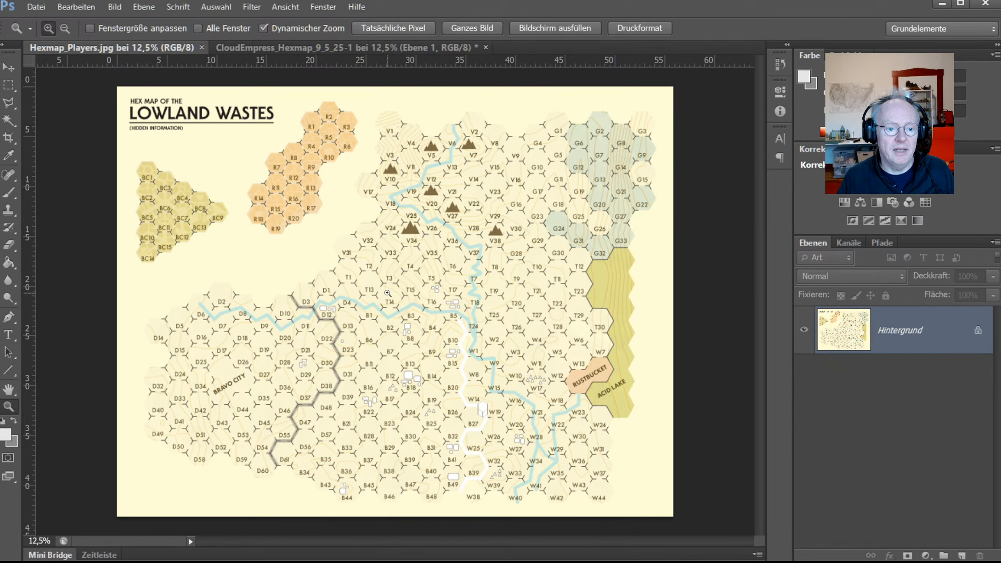
Step: Zoom in around hex T13 on the Photoshop map, then zoom back out to the whole map
alt+click(377, 293)
click(377, 293)
click(378, 293)
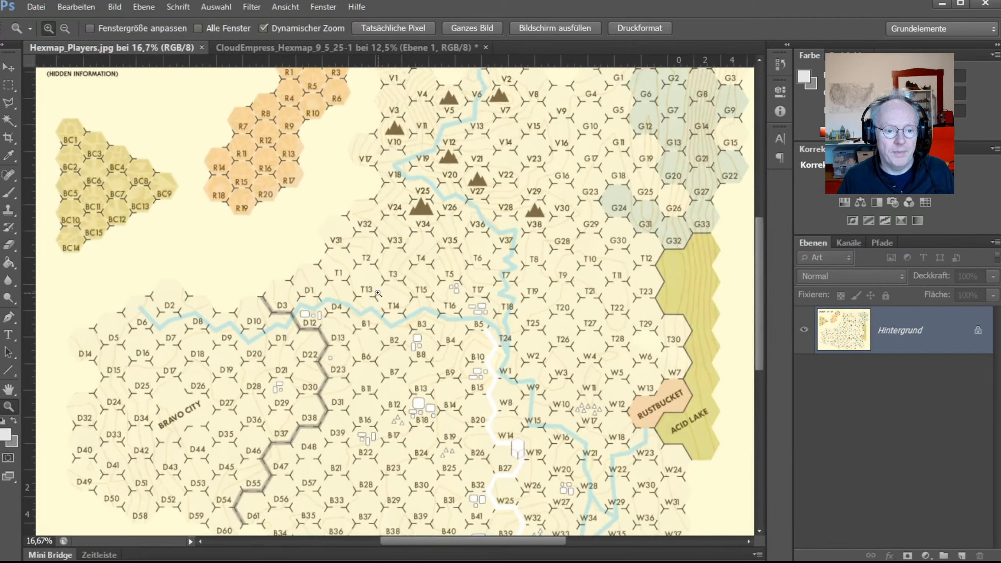
click(378, 293)
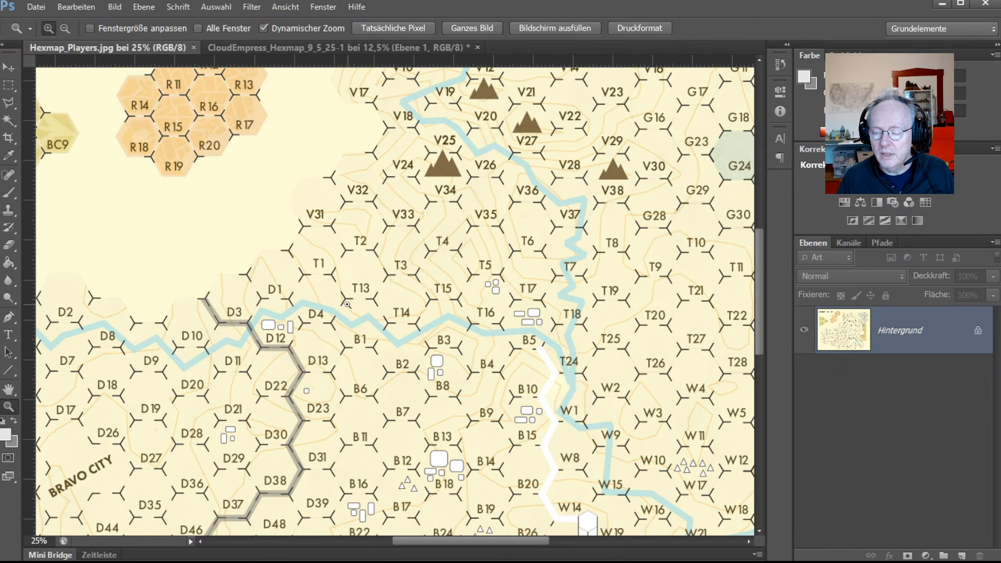
key(alt)
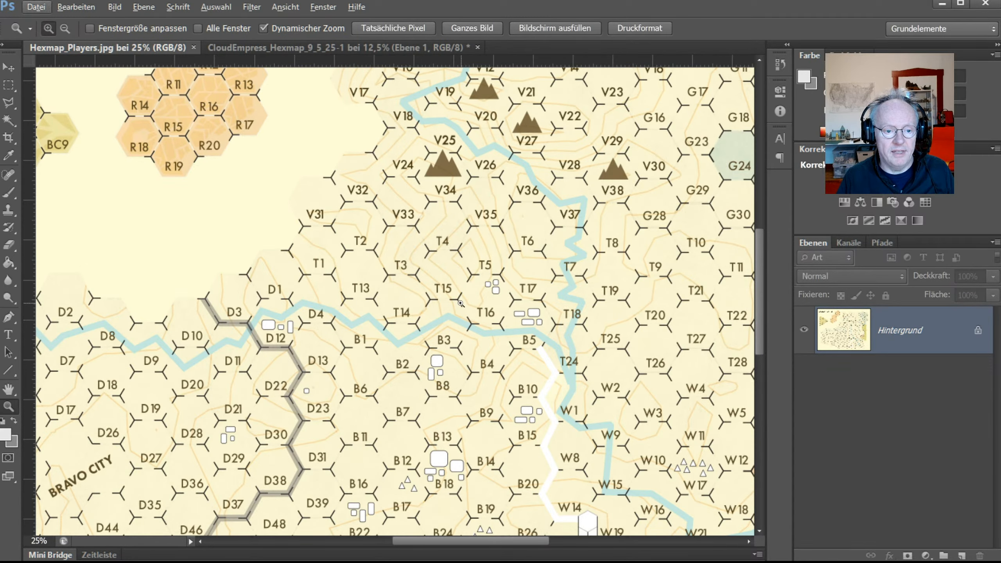
key(alt)
alt+click(431, 302)
alt+click(431, 302)
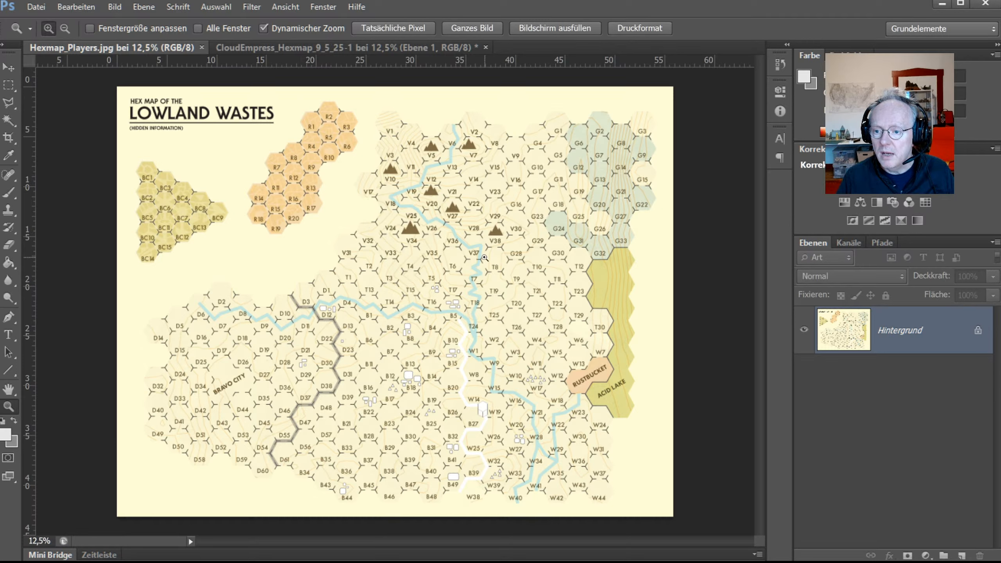
Step: Flip between the CloudEmpress and Hexmap_Players tabs, then return to CC3+
click(245, 46)
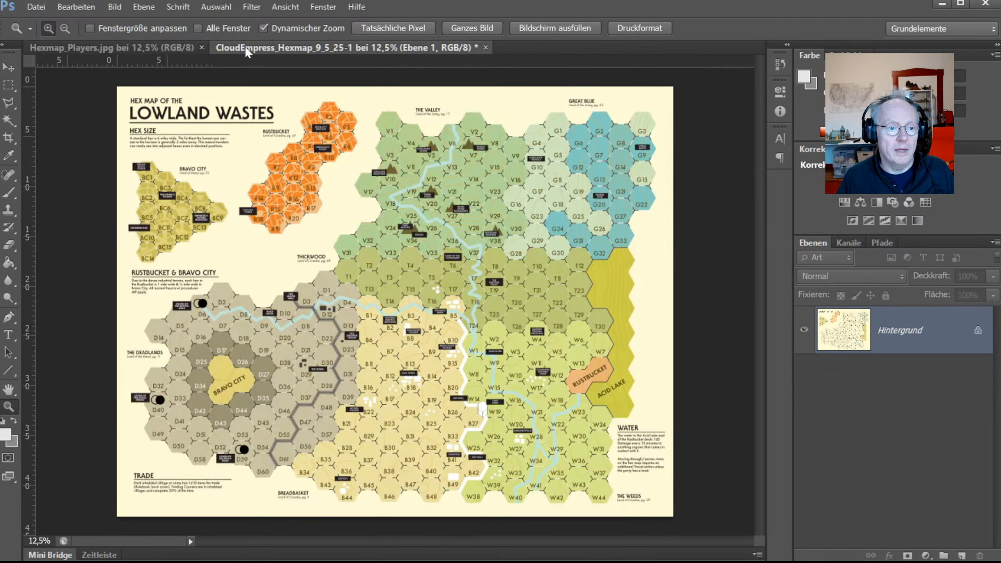
click(153, 45)
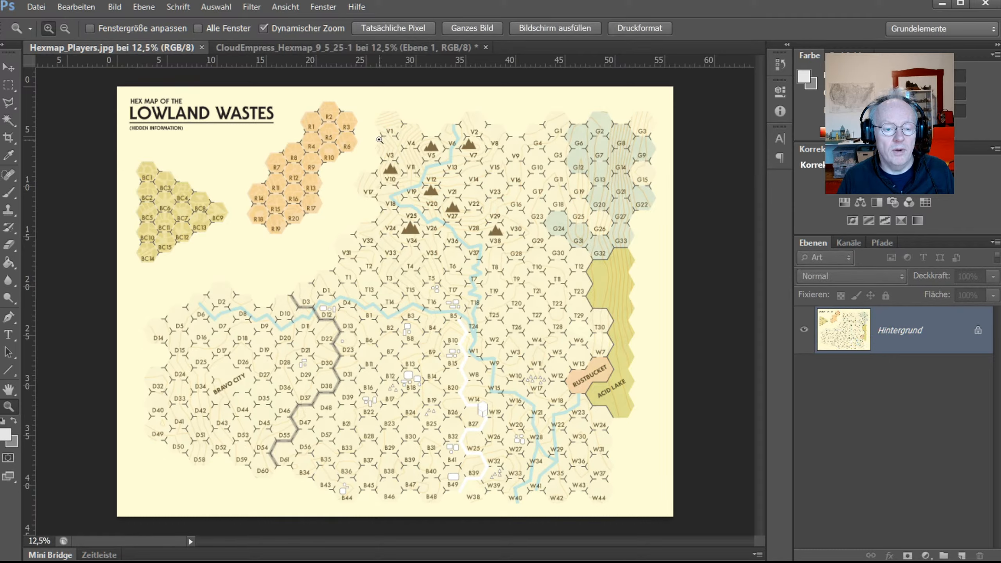
key(alt+Tab)
key(alt+Tab)
key(alt+Tab)
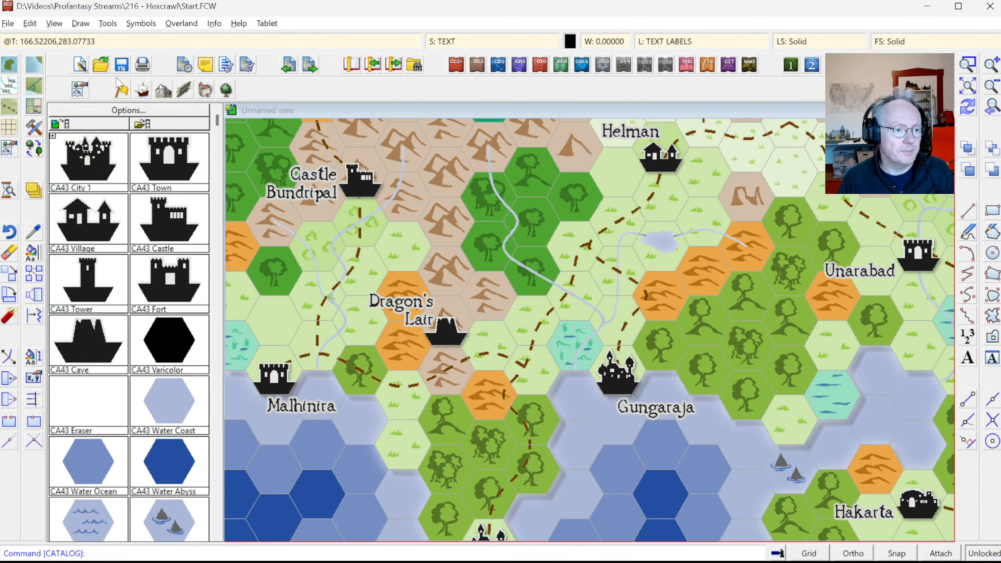
Step: Start a new Overland Map drawing without saving the current map
click(79, 66)
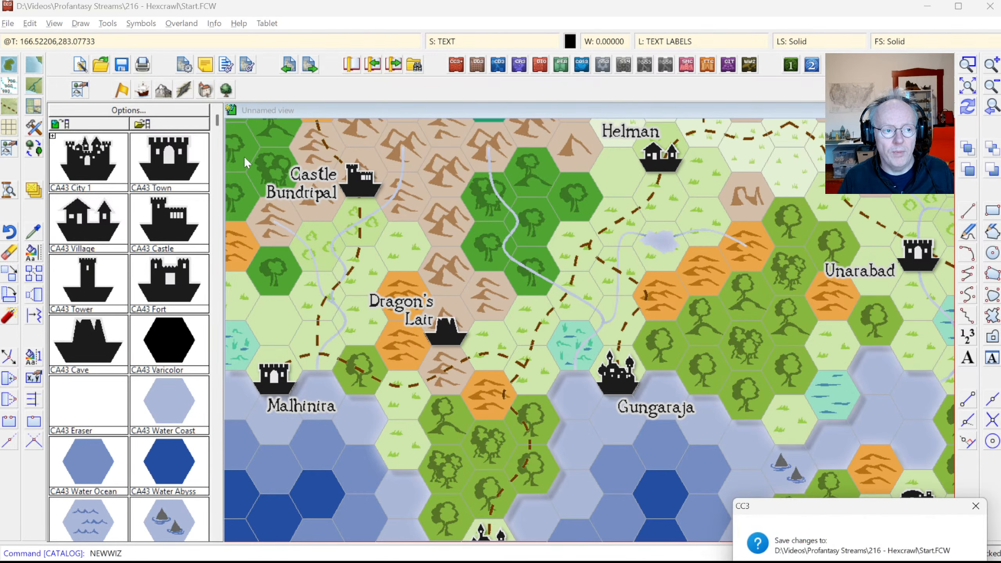
click(895, 562)
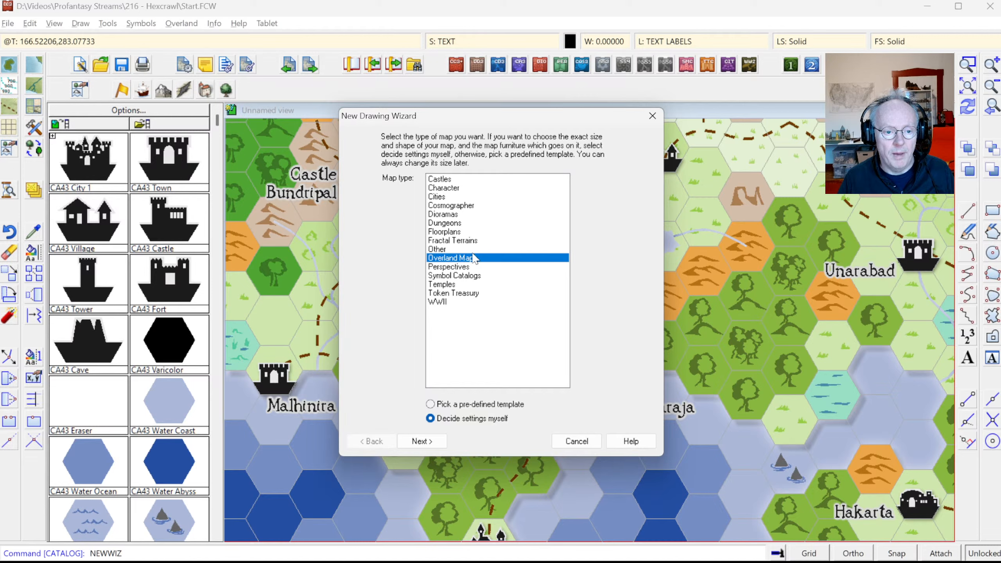
click(426, 447)
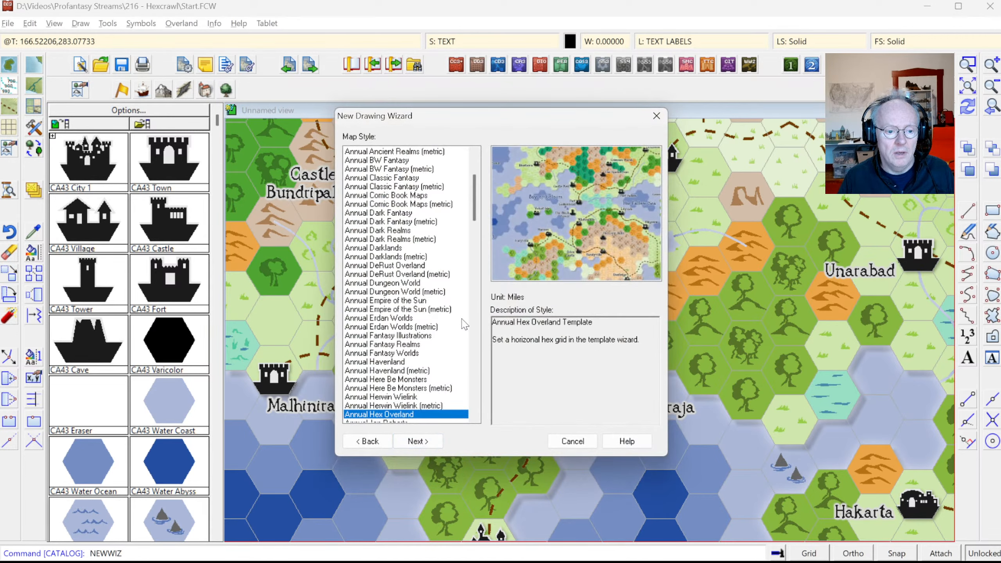
Step: Choose the Annual Hex Overland map style and continue to the page settings
drag(475, 189, 475, 236)
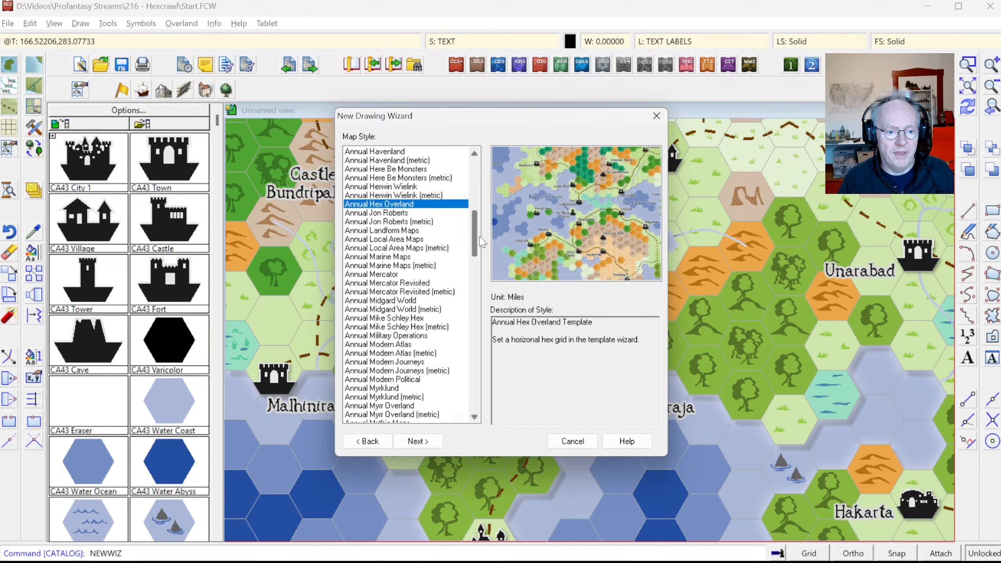
click(403, 212)
click(401, 206)
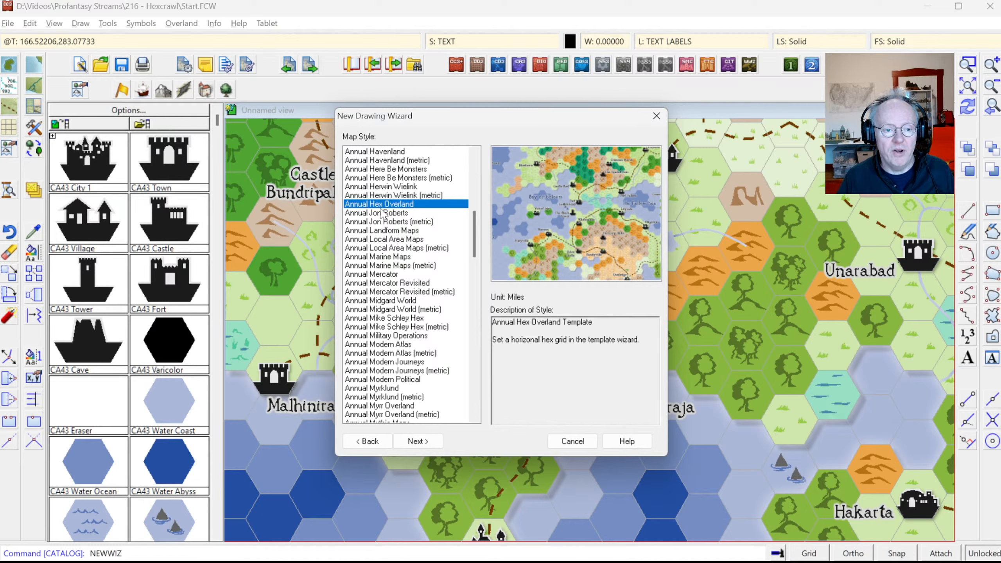
click(389, 197)
click(387, 204)
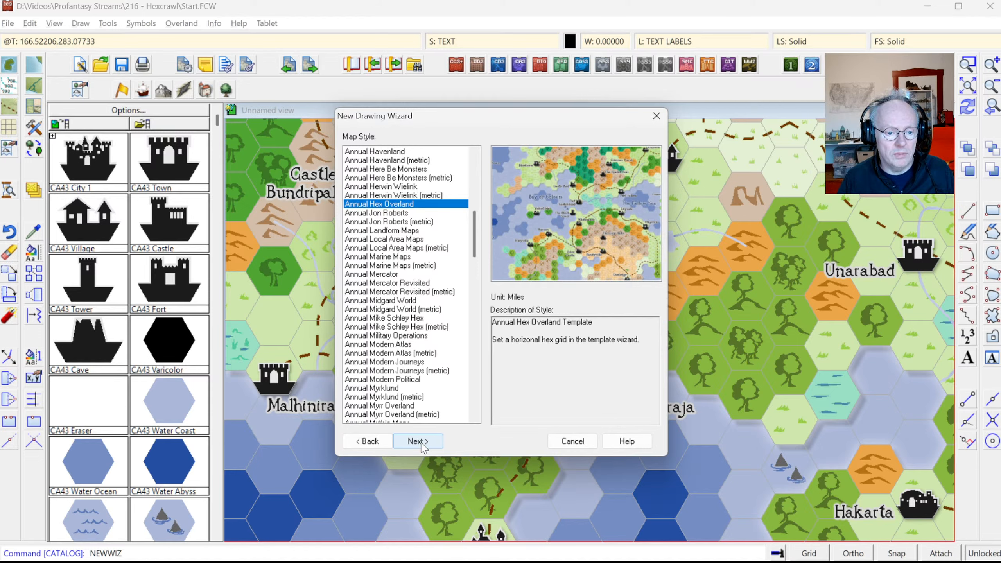
click(422, 444)
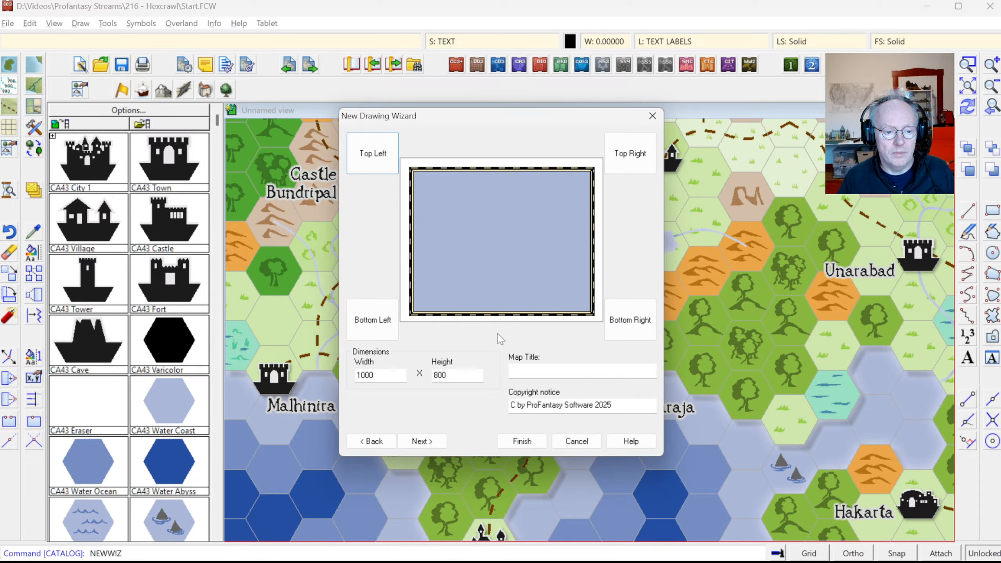
Step: Set the new map's width to 100 and height to 80, then continue
double_click(383, 375)
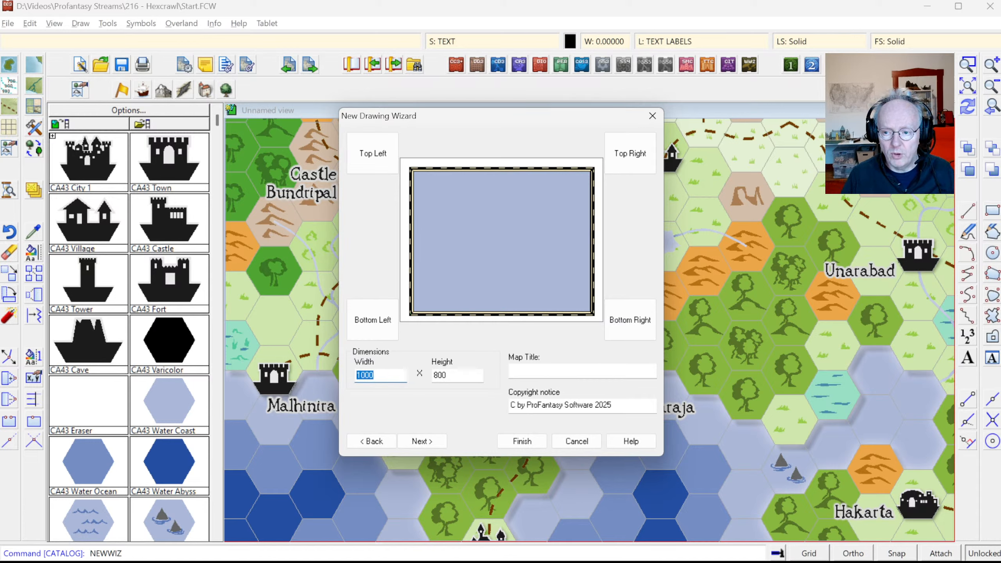
text(10)
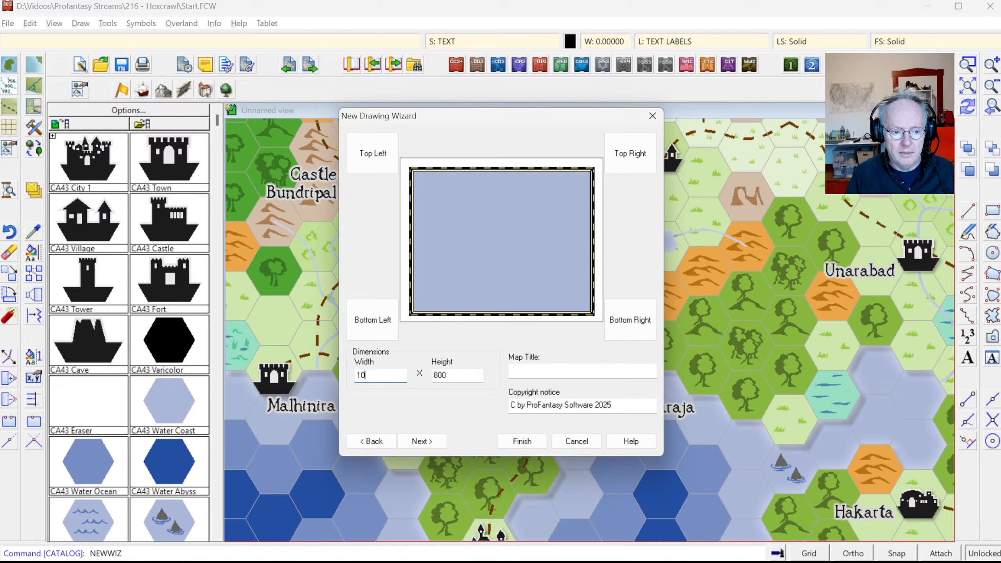
text(0)
key(Tab)
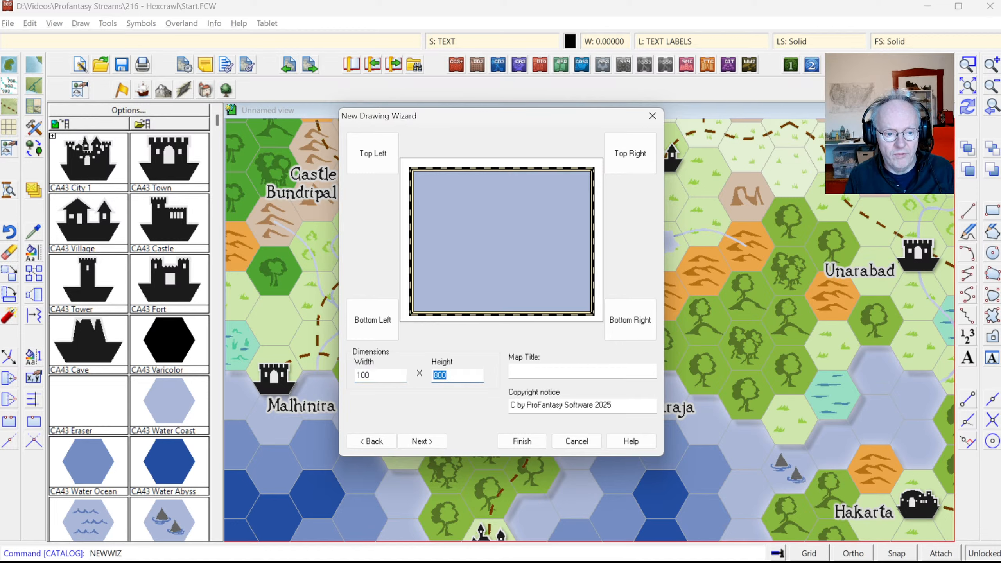
text(8)
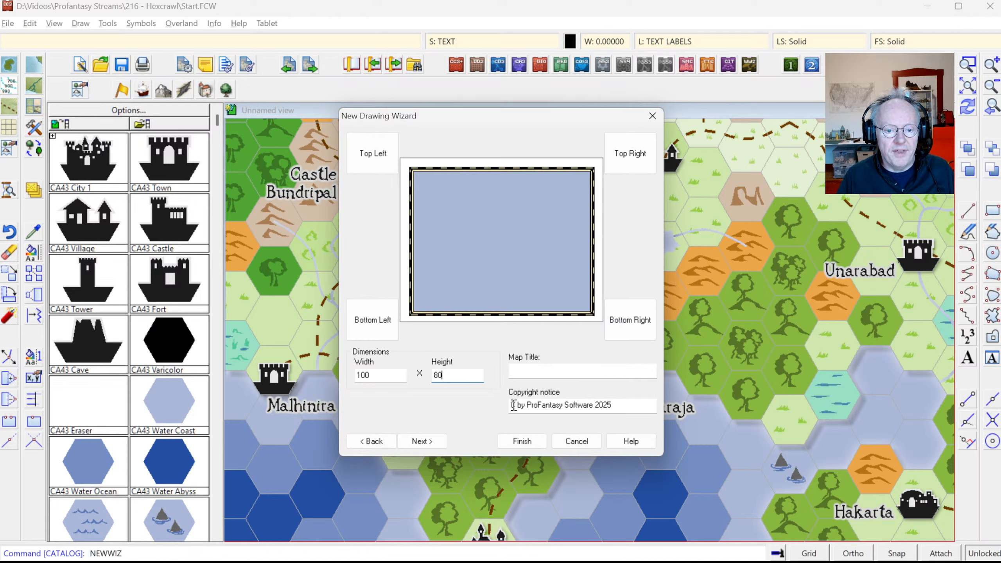
click(422, 441)
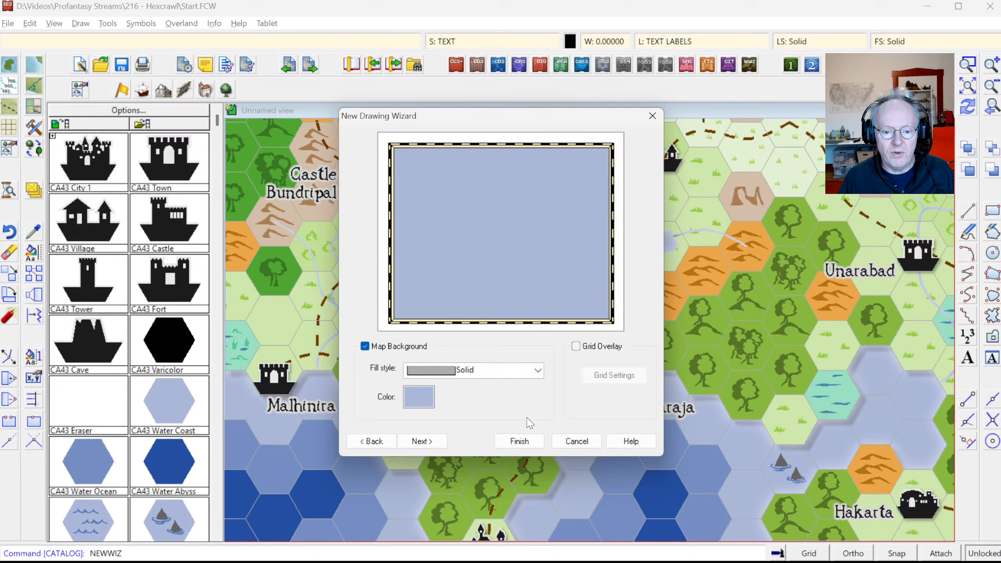
Step: Set the map's solid background colour to pale yellow
key(alt+Tab)
key(alt+Tab)
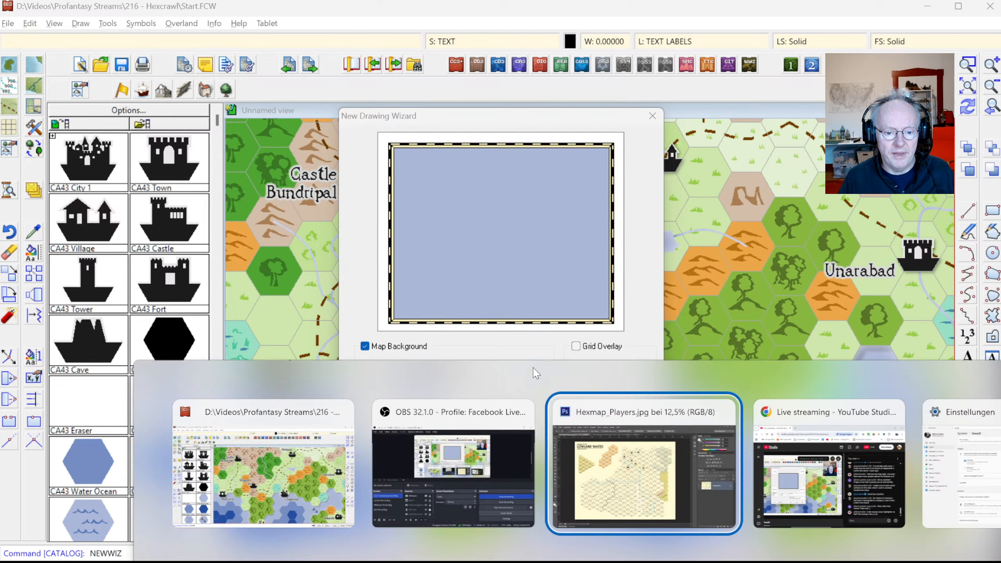
key(alt+Tab)
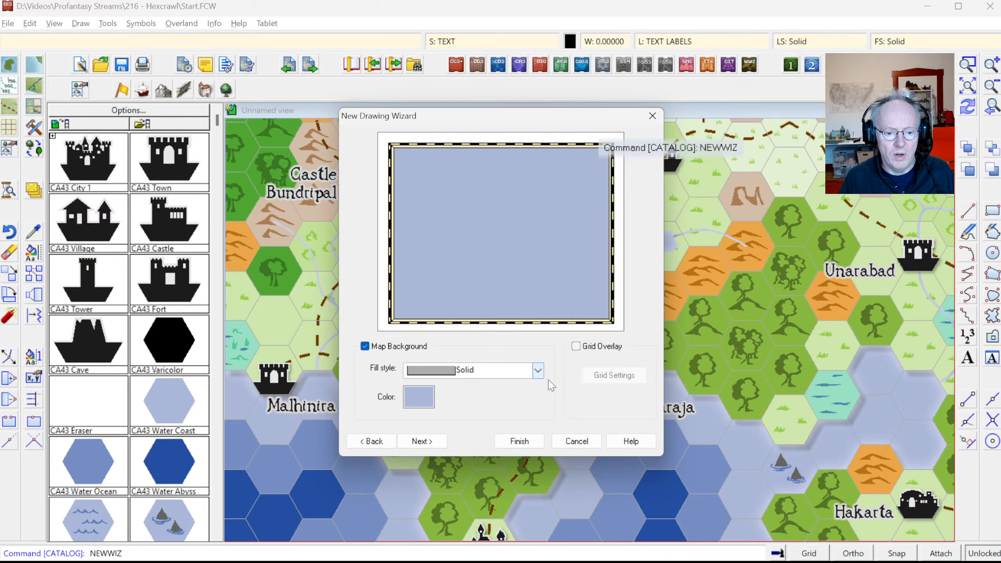
click(415, 399)
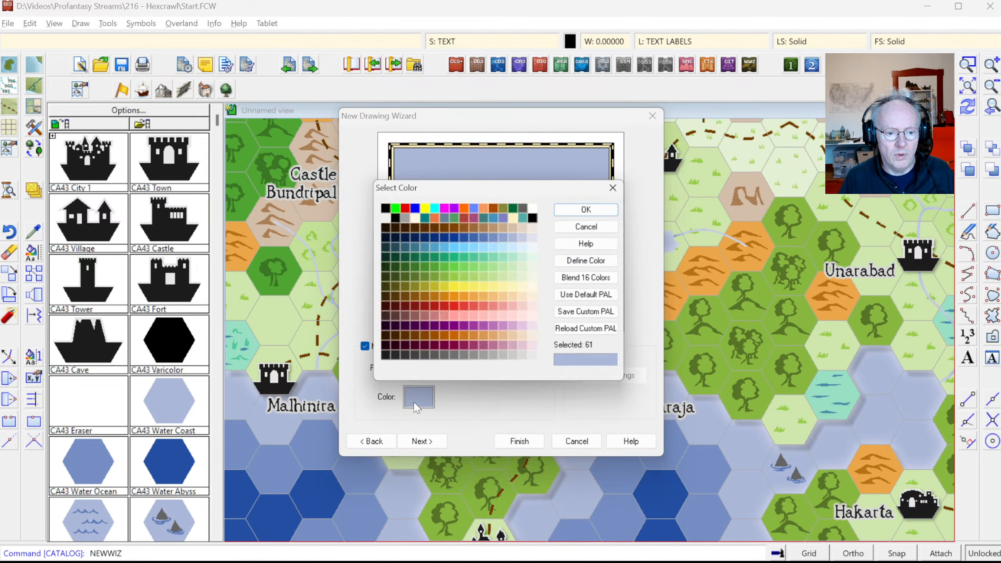
click(487, 290)
click(506, 292)
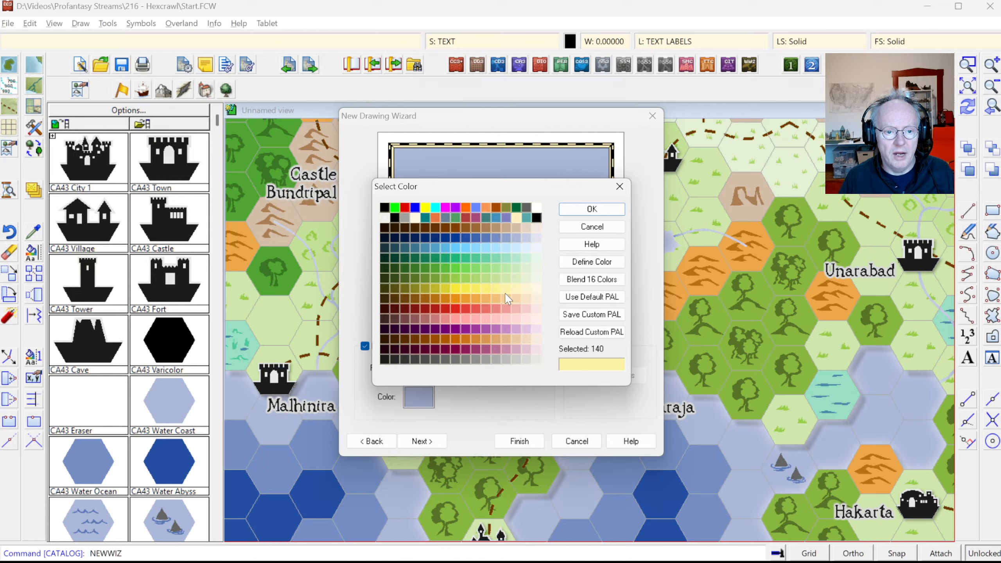
click(518, 218)
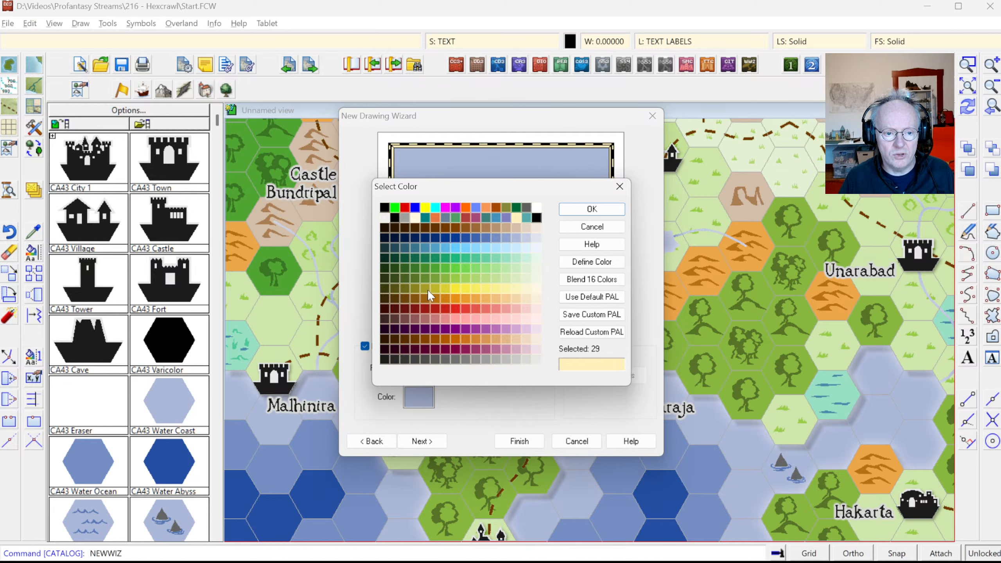
click(506, 290)
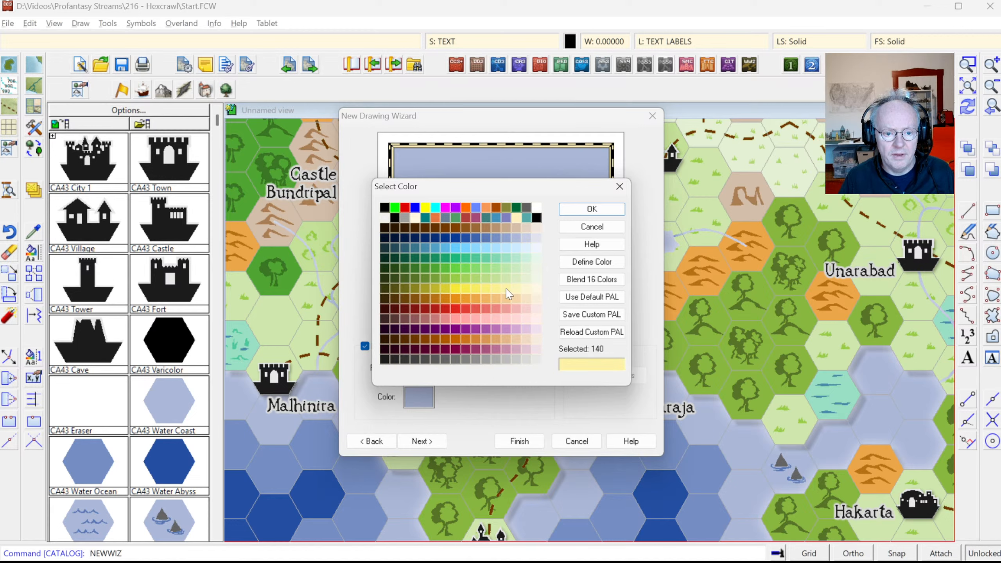
click(573, 219)
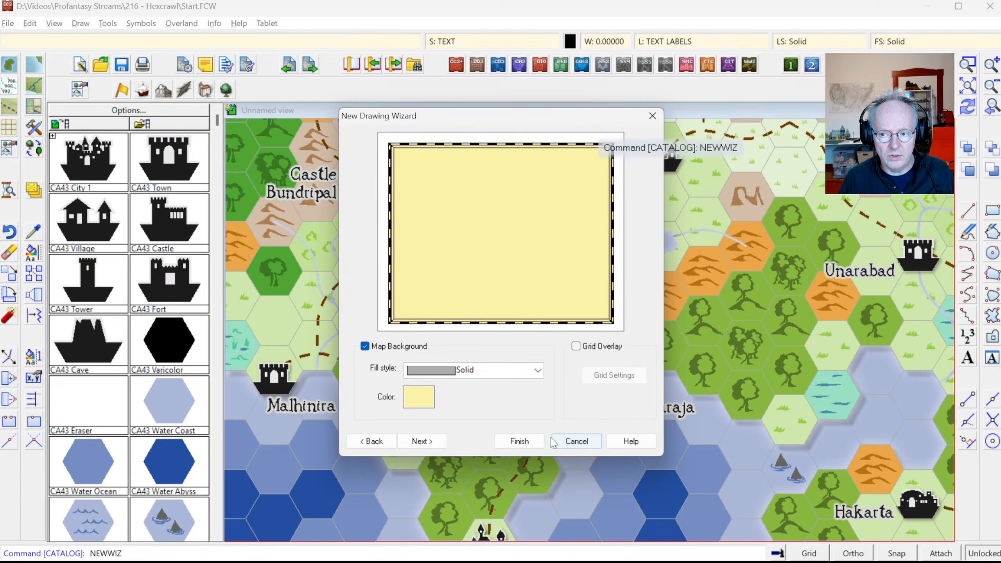
Step: Finish the wizard and save the new map as New Style.FCW
click(528, 440)
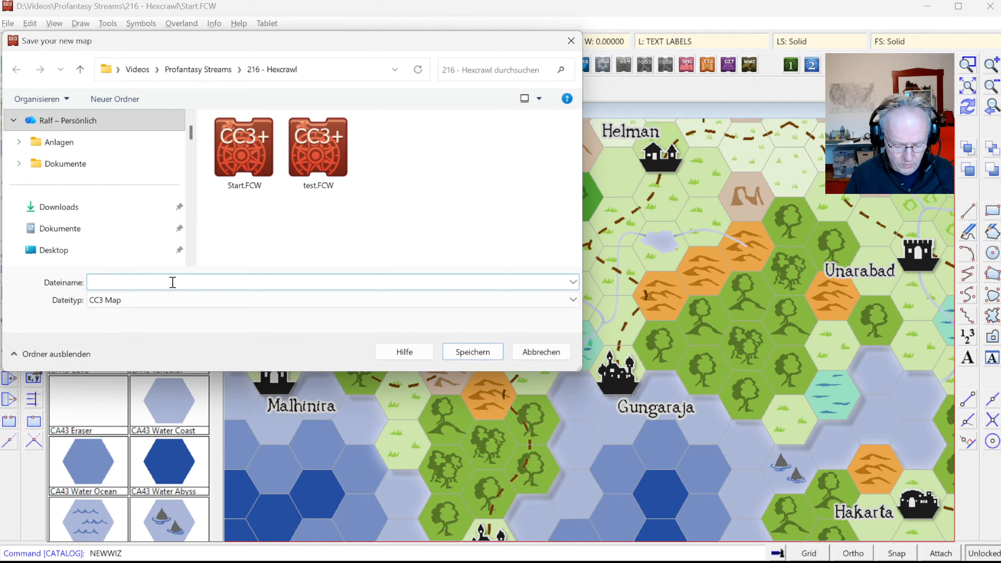
text(New Style)
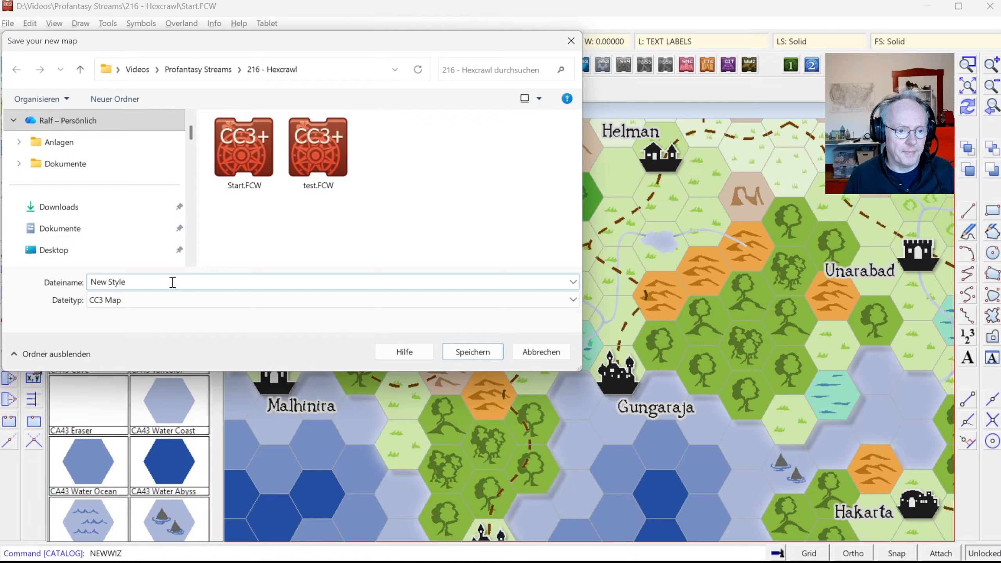
key(Return)
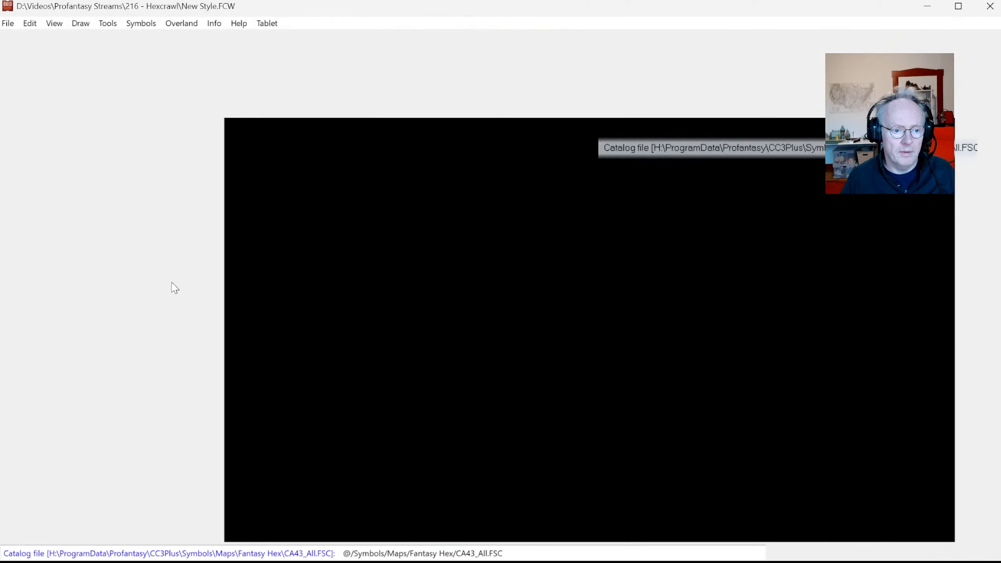
key(alt+Tab)
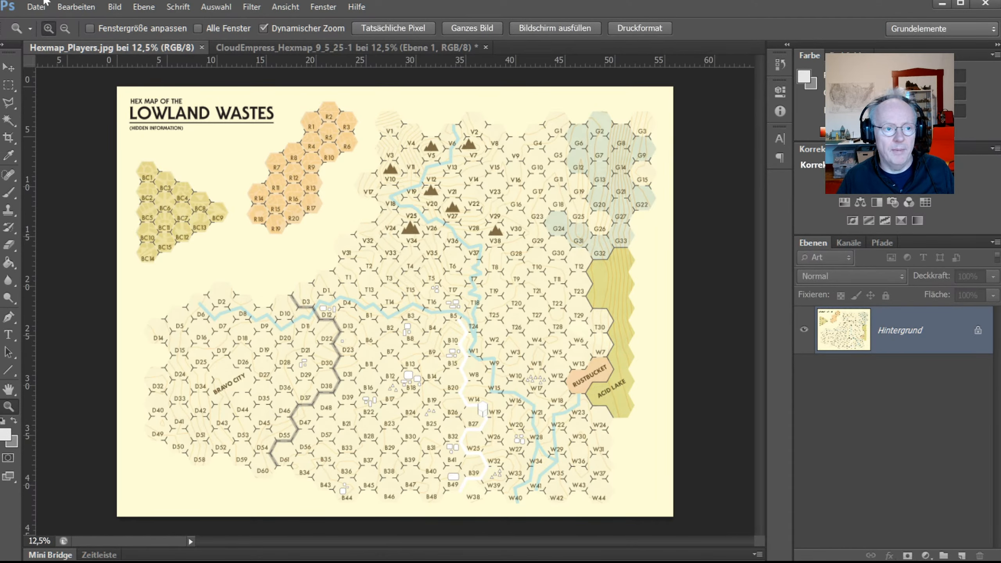
Step: Compare the coloured CloudEmpress map with the Hexmap_Players map, then return to CC3+
click(244, 46)
click(169, 47)
click(246, 46)
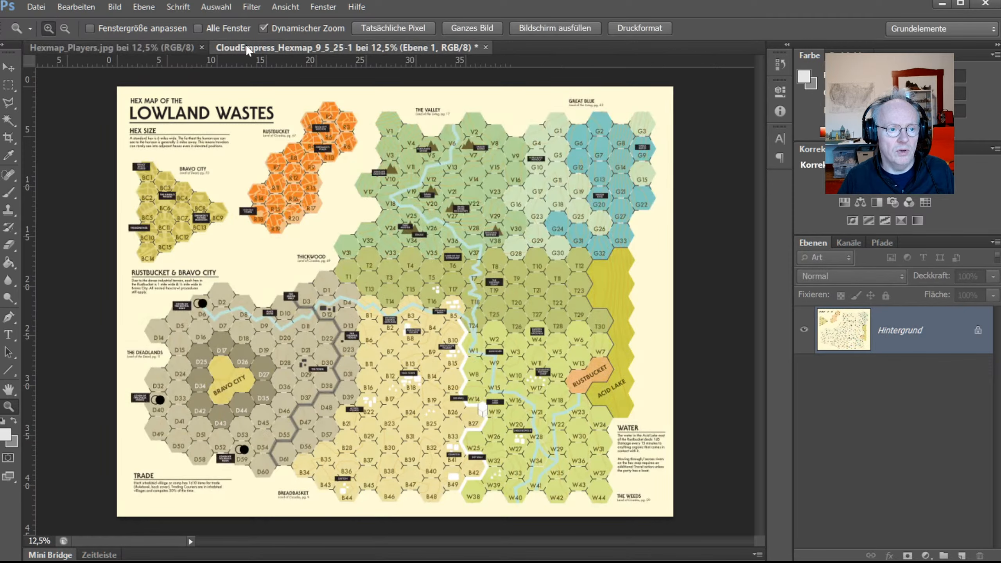
click(160, 47)
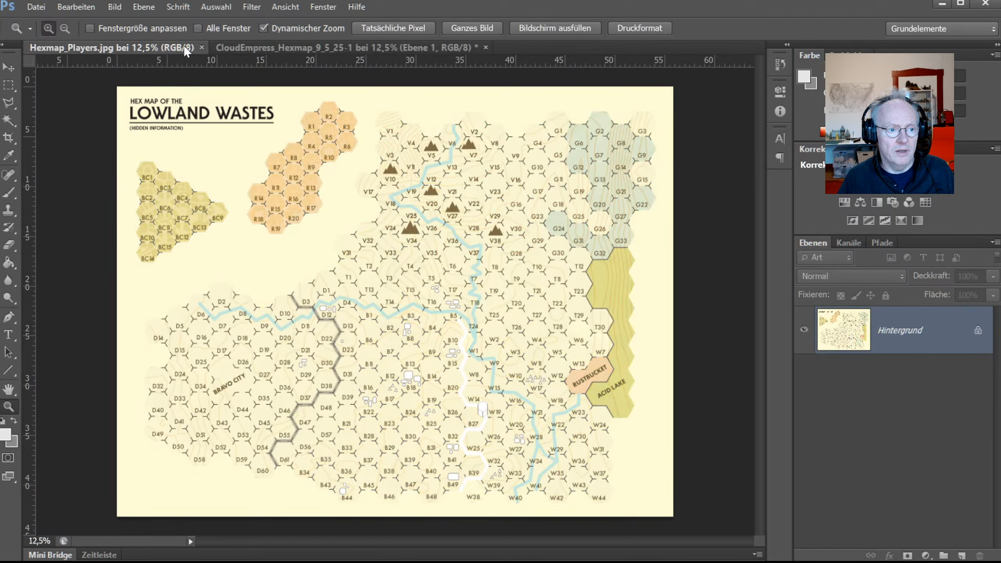
click(238, 46)
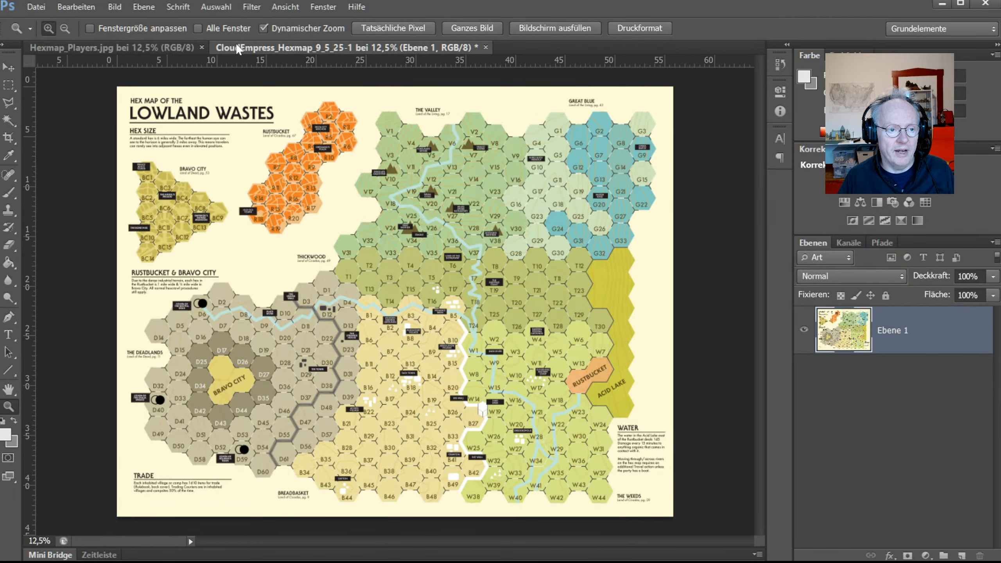
click(180, 49)
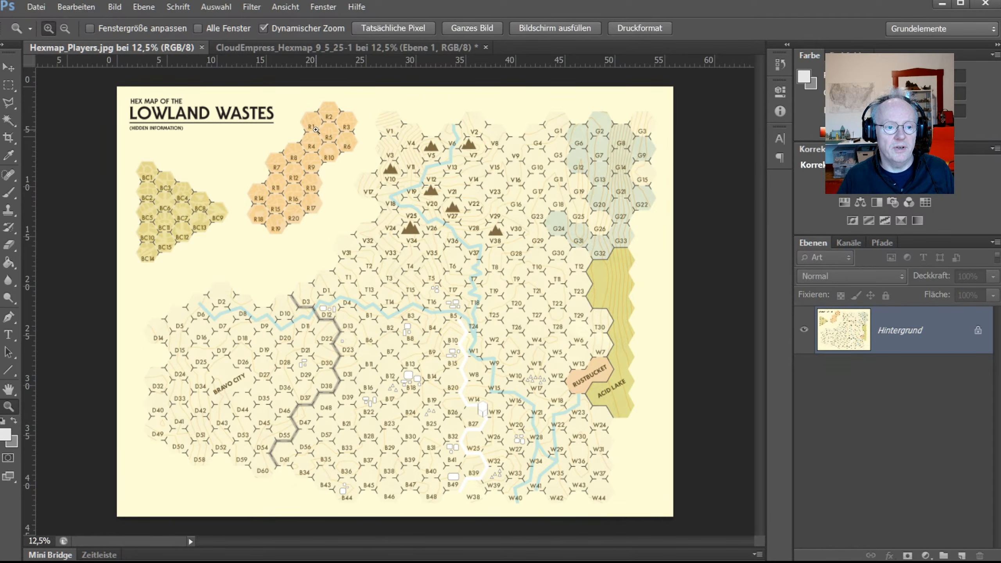
click(279, 47)
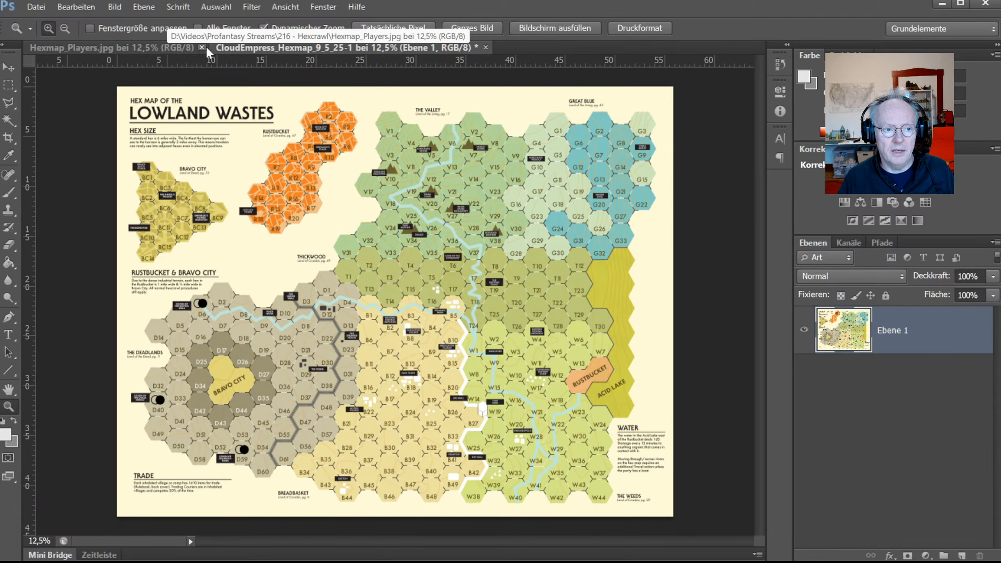
click(144, 45)
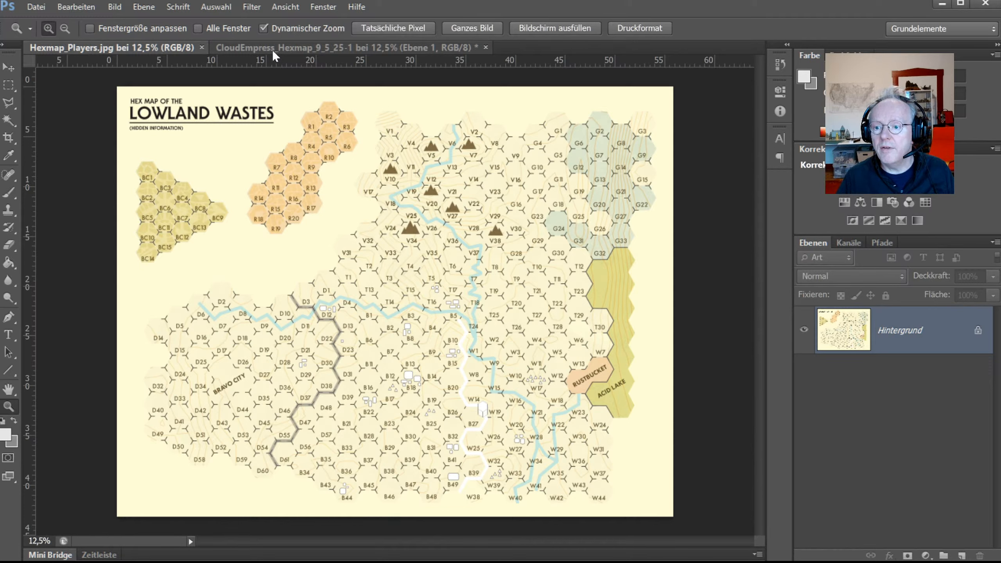
click(247, 45)
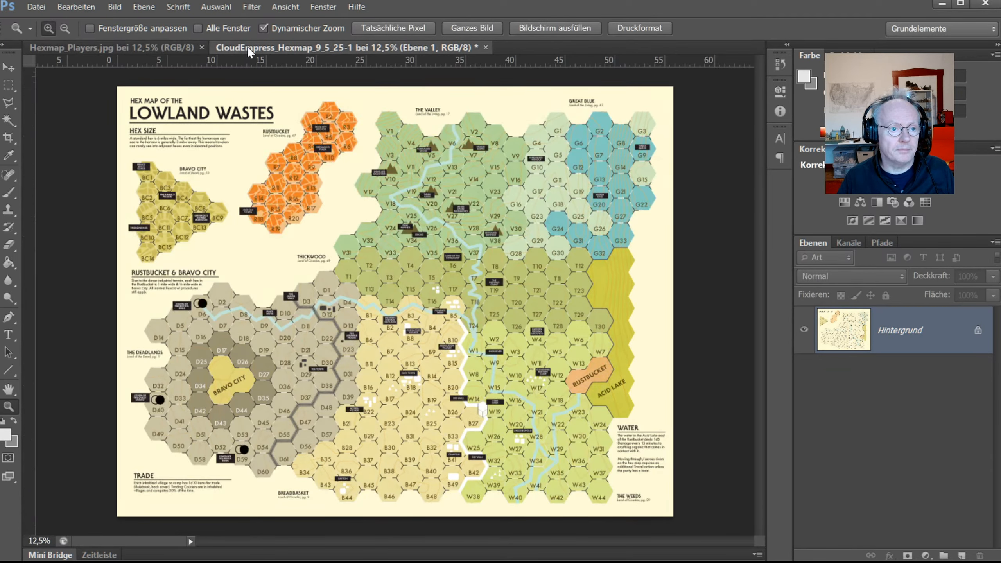
key(alt+Tab)
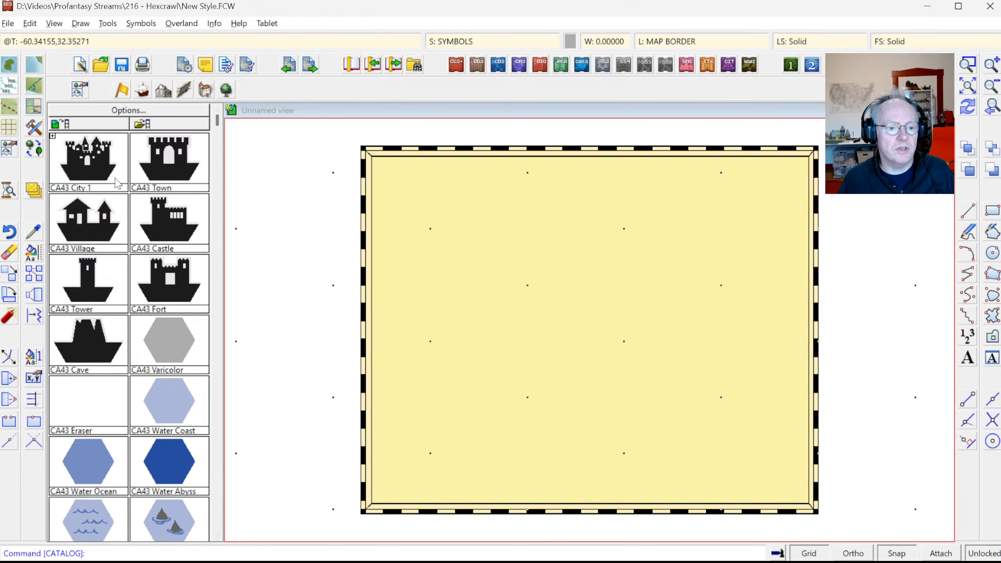
Step: List the map border entities, leaving out the outer background rectangle
click(214, 23)
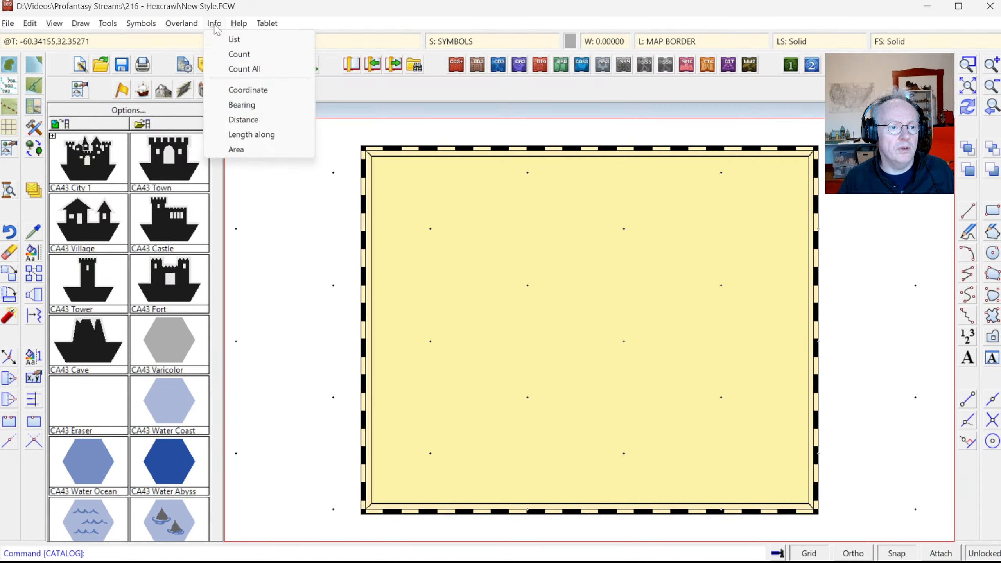
click(234, 36)
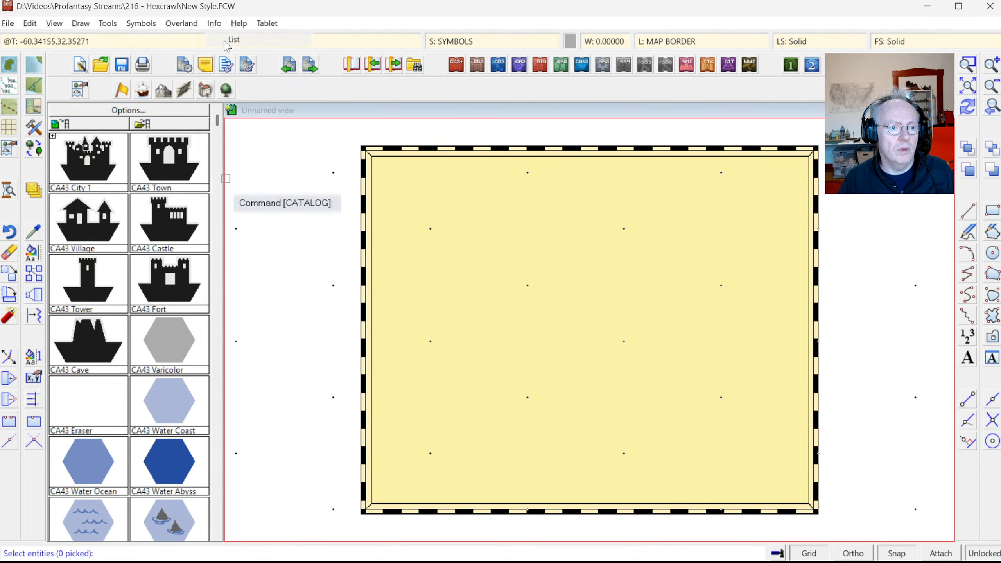
click(433, 151)
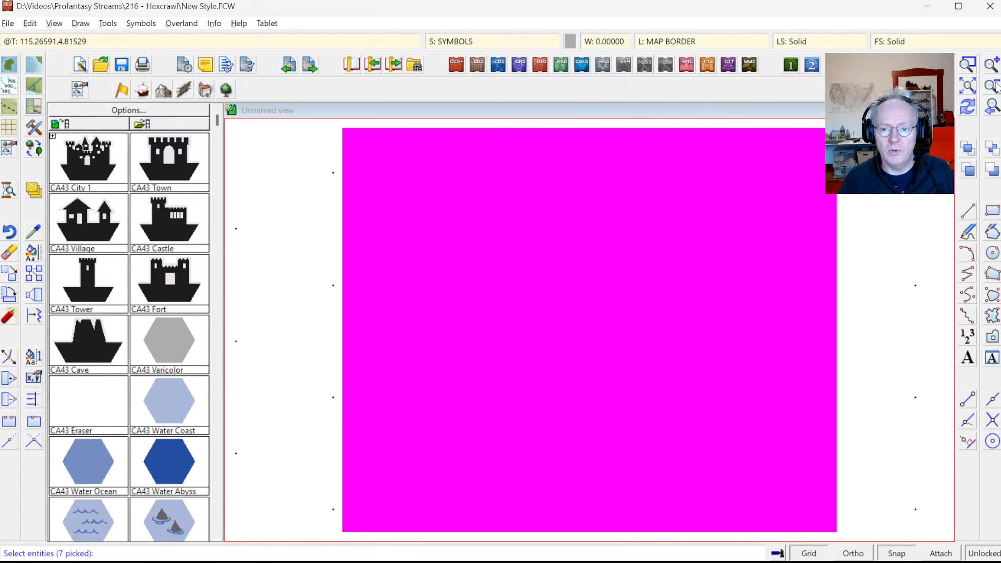
click(967, 107)
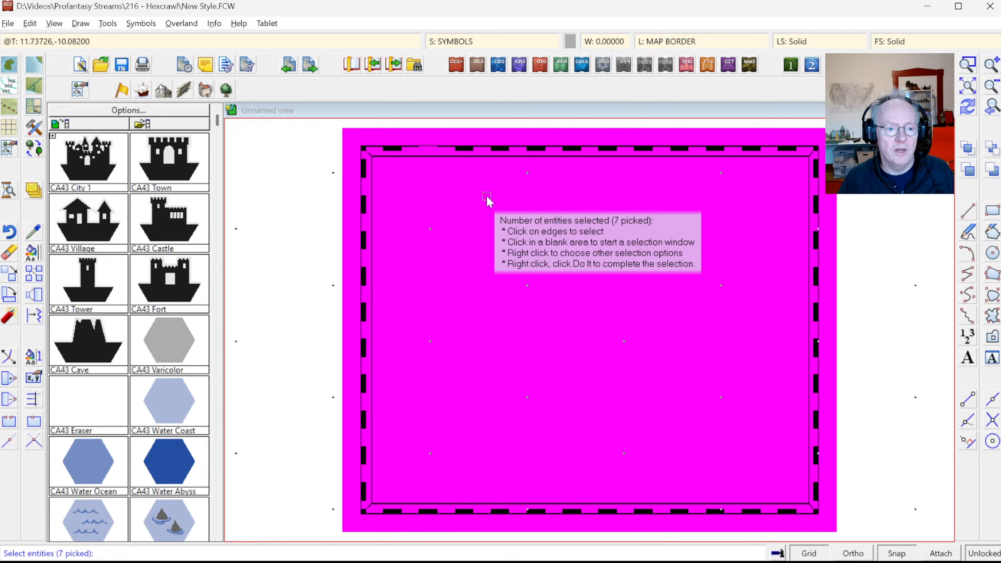
click(464, 129)
click(967, 107)
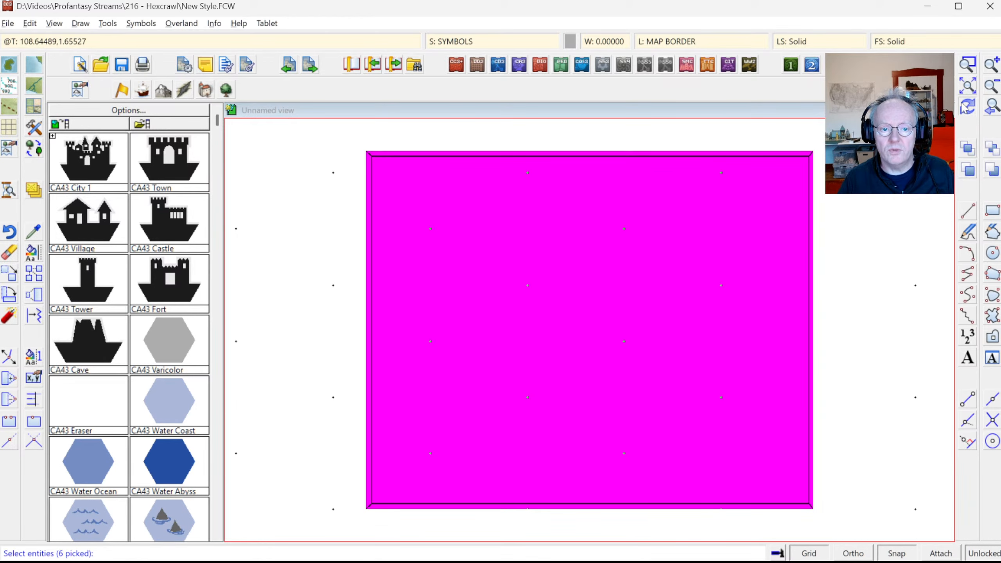
right_click(510, 170)
click(542, 175)
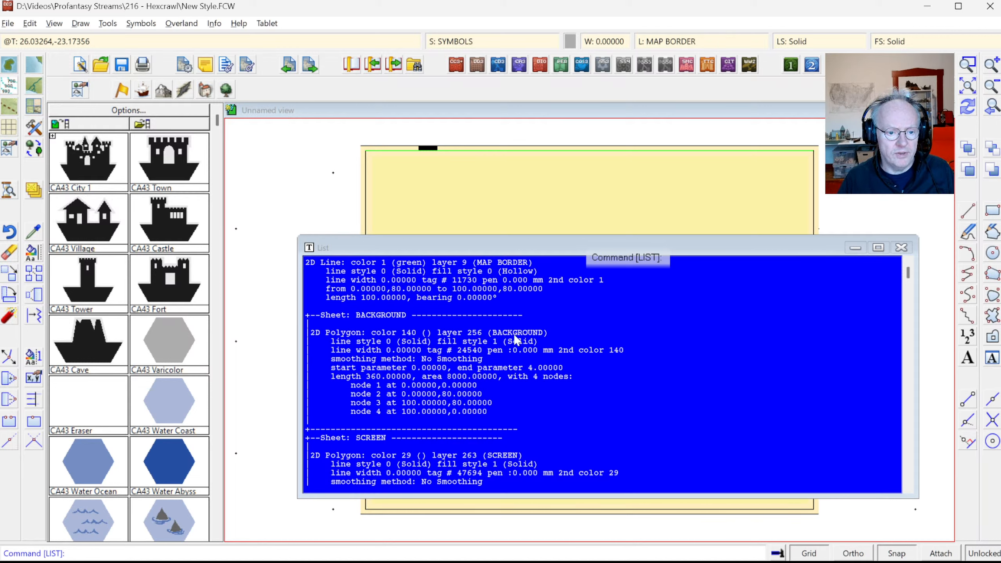
Step: Scroll the listing to the MAP BORDER polygon entries
scroll(491, 397, down, 4)
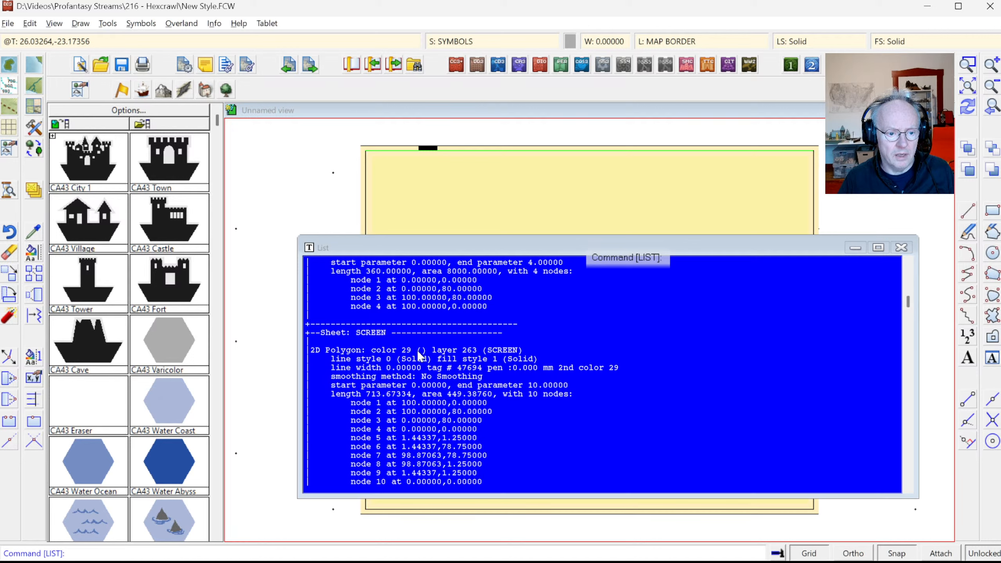
scroll(421, 360, down, 5)
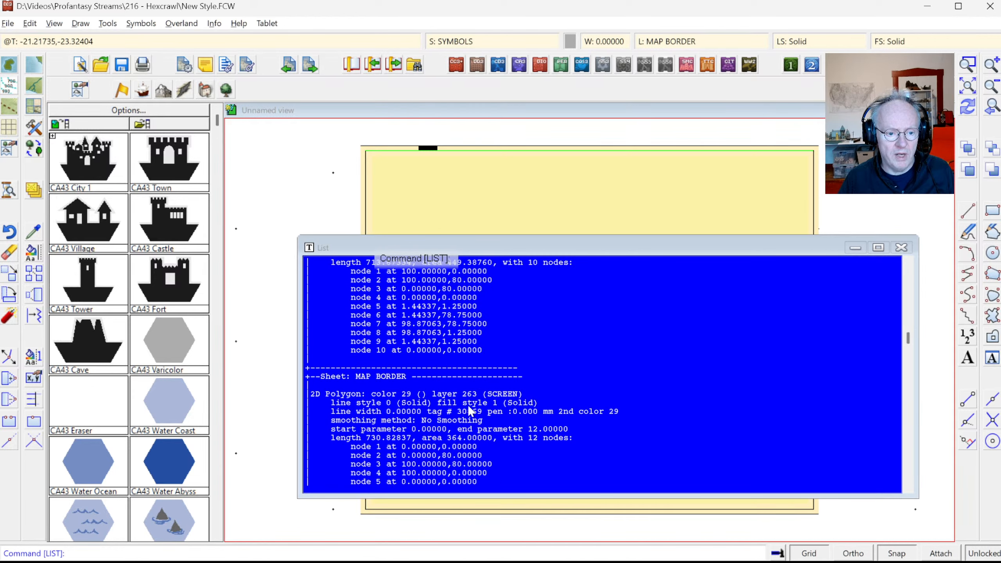
scroll(440, 410, down, 8)
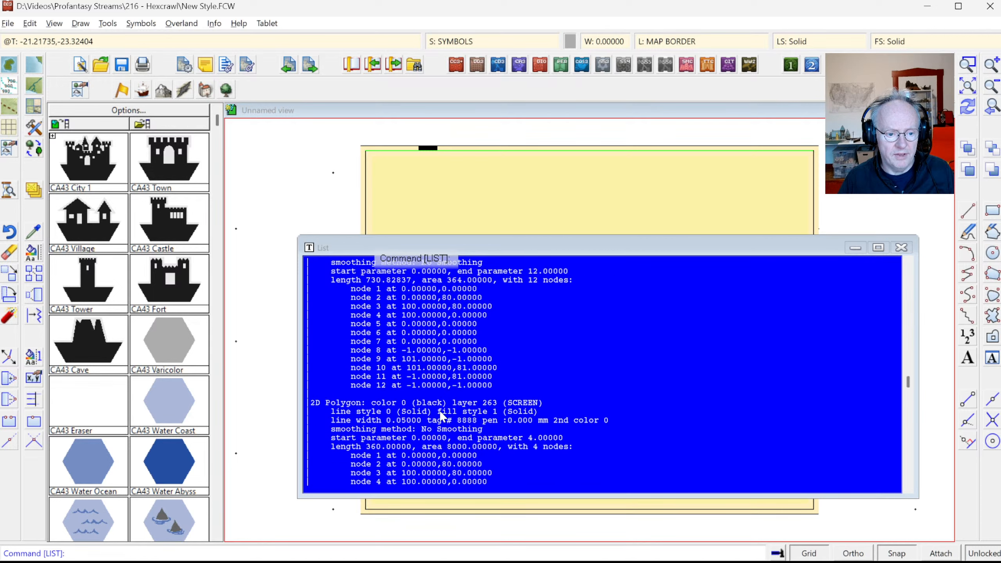
scroll(441, 413, up, 10)
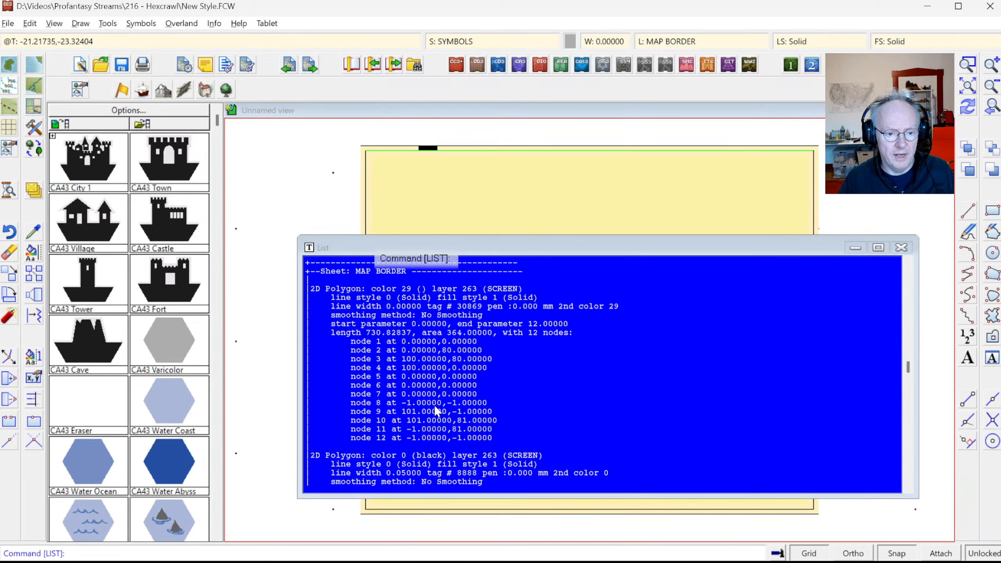
scroll(435, 406, up, 2)
scroll(435, 406, down, 5)
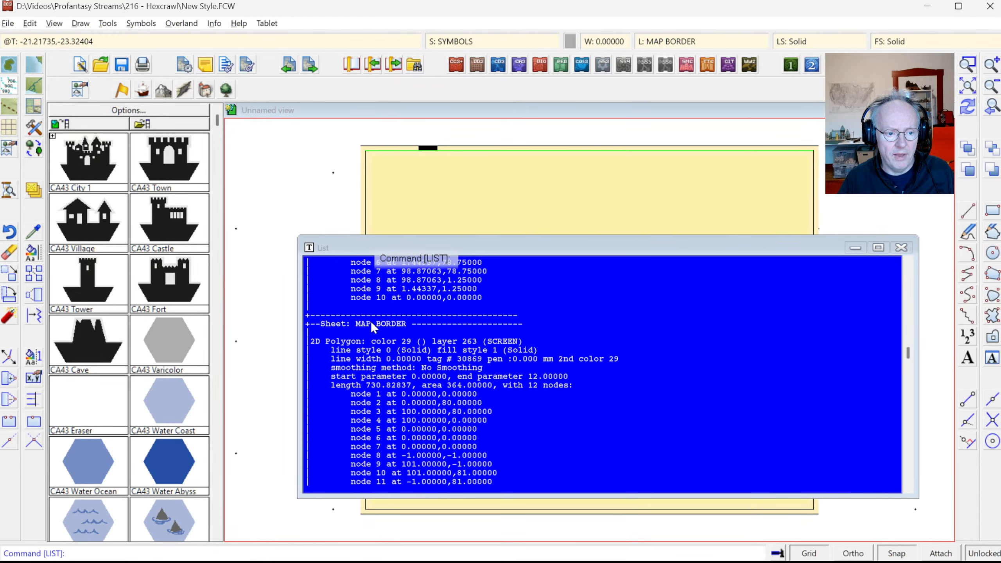
Step: Close the listing and hide every sheet except MAP BORDER
click(905, 251)
click(479, 41)
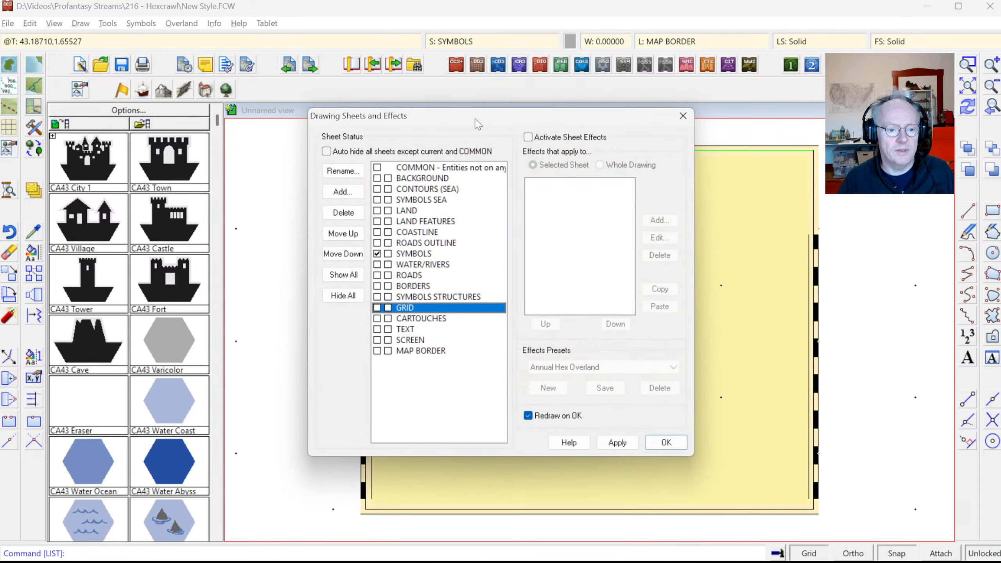
click(378, 356)
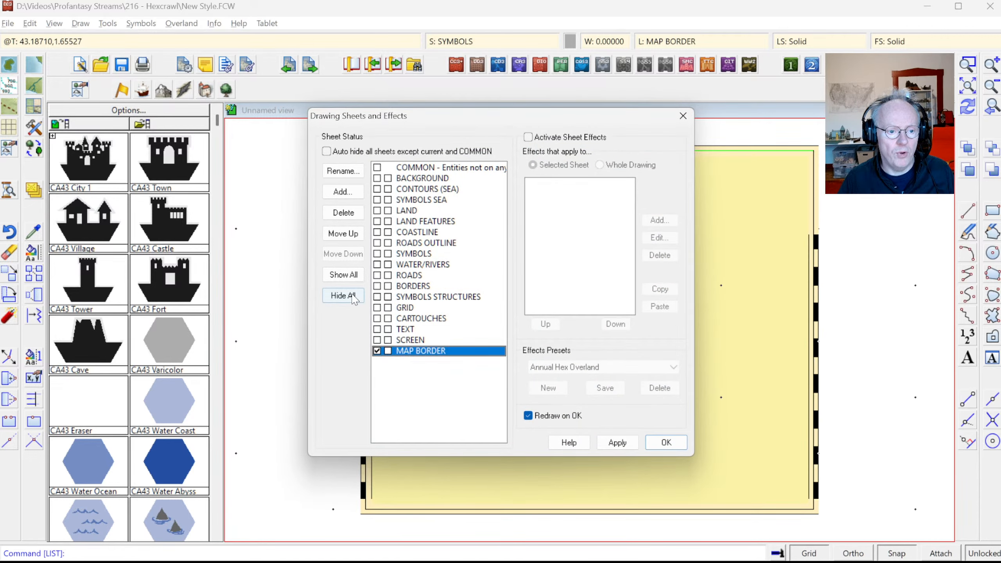
click(343, 295)
click(666, 443)
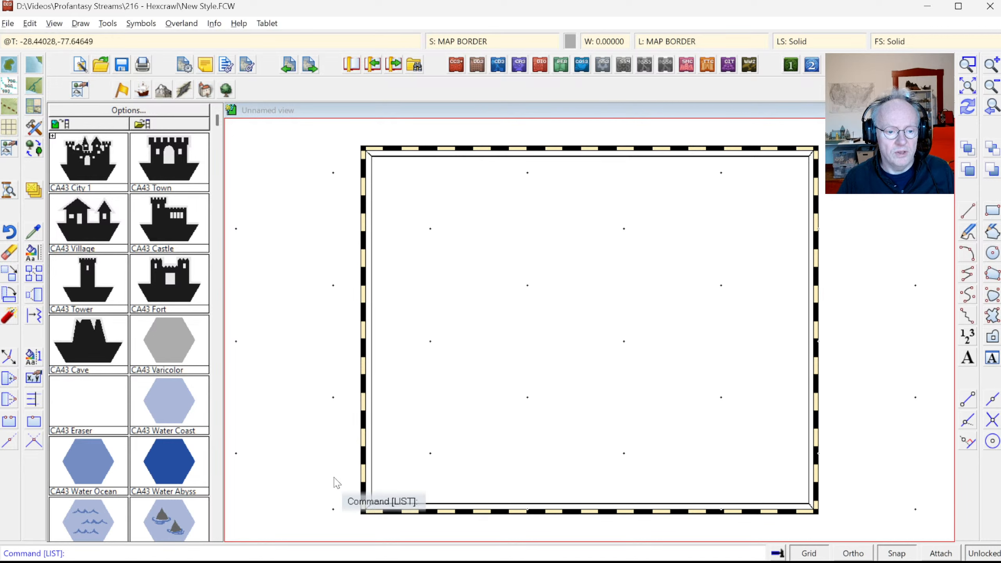
Step: Start Erase with all entities selected and the Combine mode set to Not
click(10, 254)
right_click(386, 223)
click(415, 277)
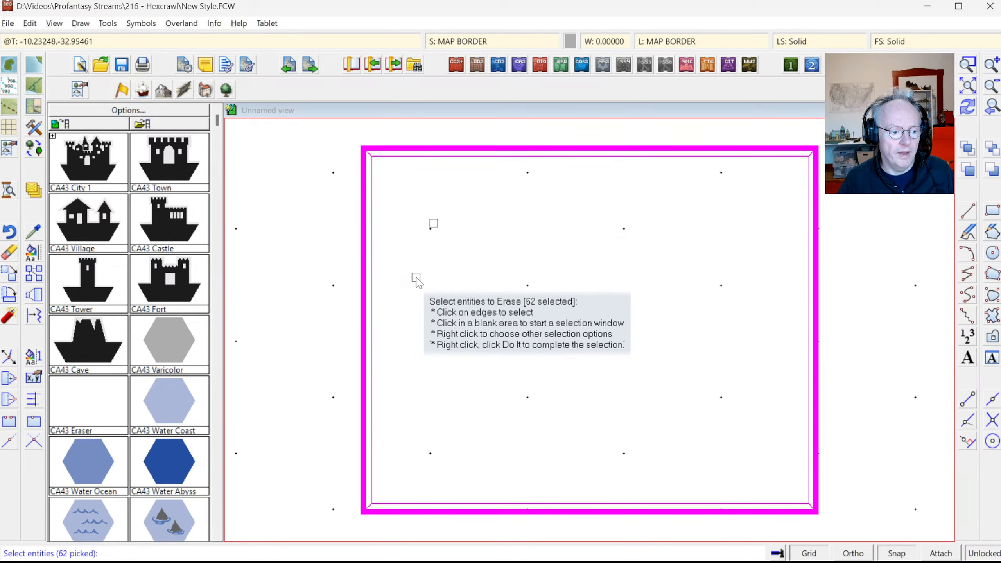
right_click(384, 263)
mouse_move(434, 300)
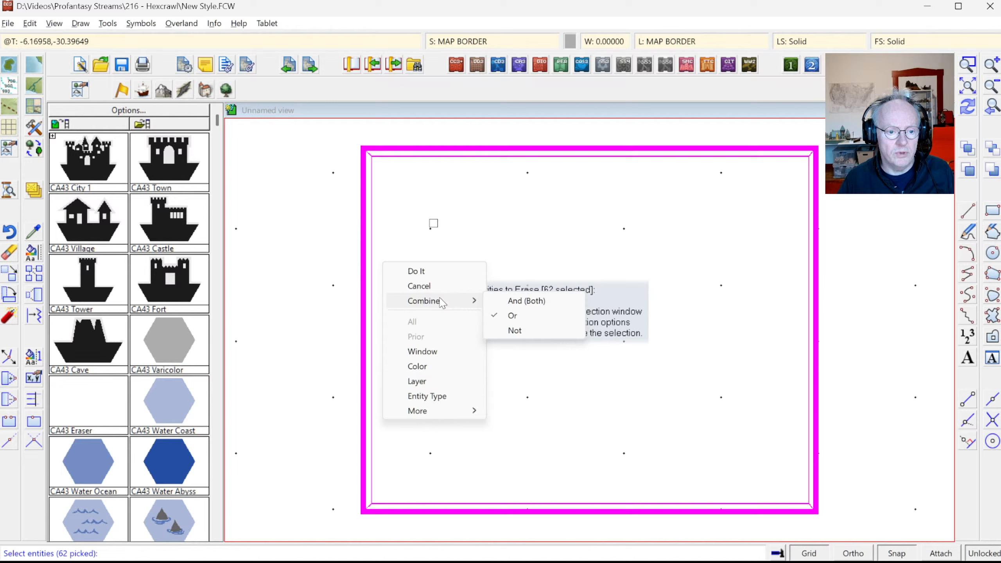
click(512, 331)
right_click(458, 327)
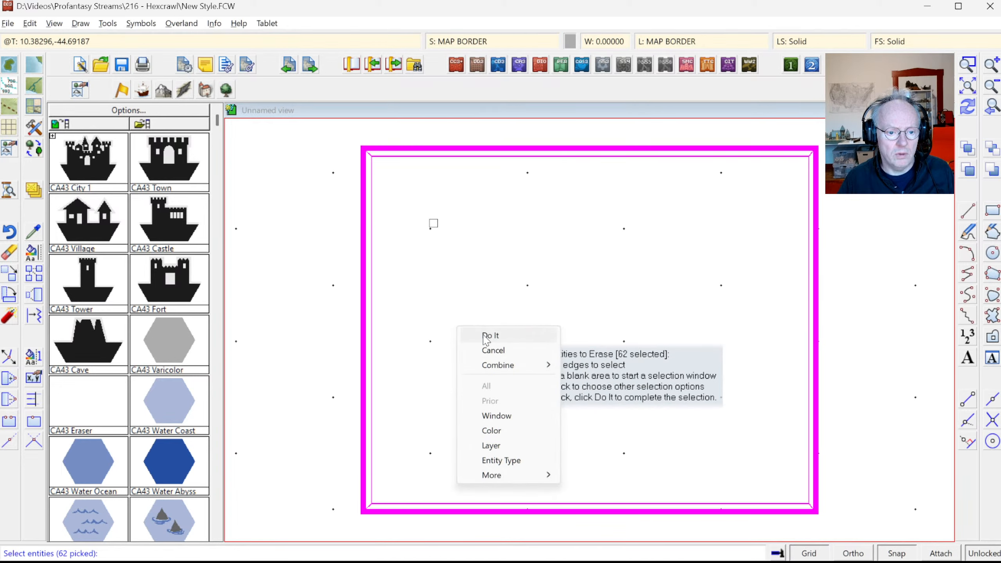
mouse_move(497, 371)
click(567, 395)
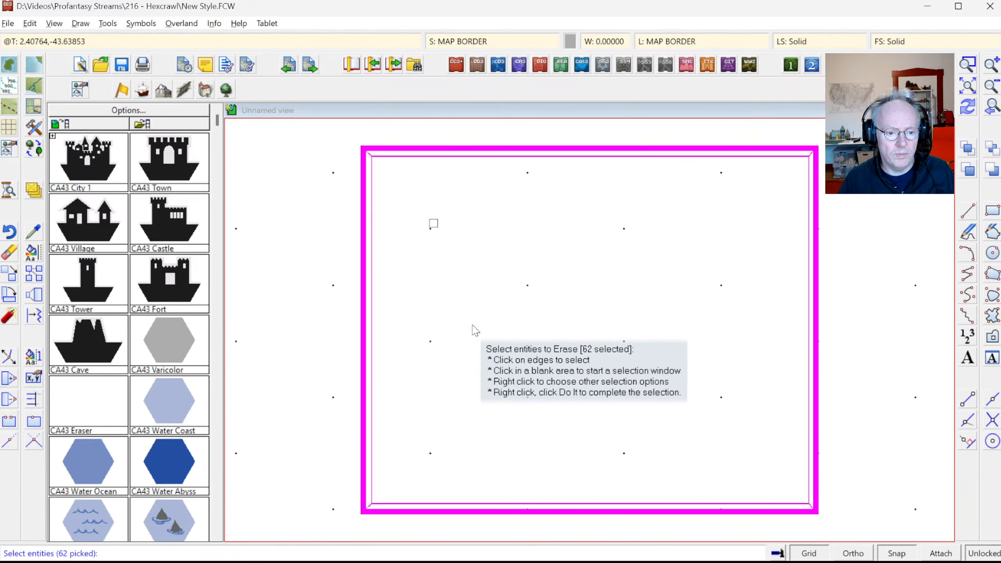
Step: Exclude green entities by colour and erase the 58 picked border entities
right_click(474, 331)
click(478, 426)
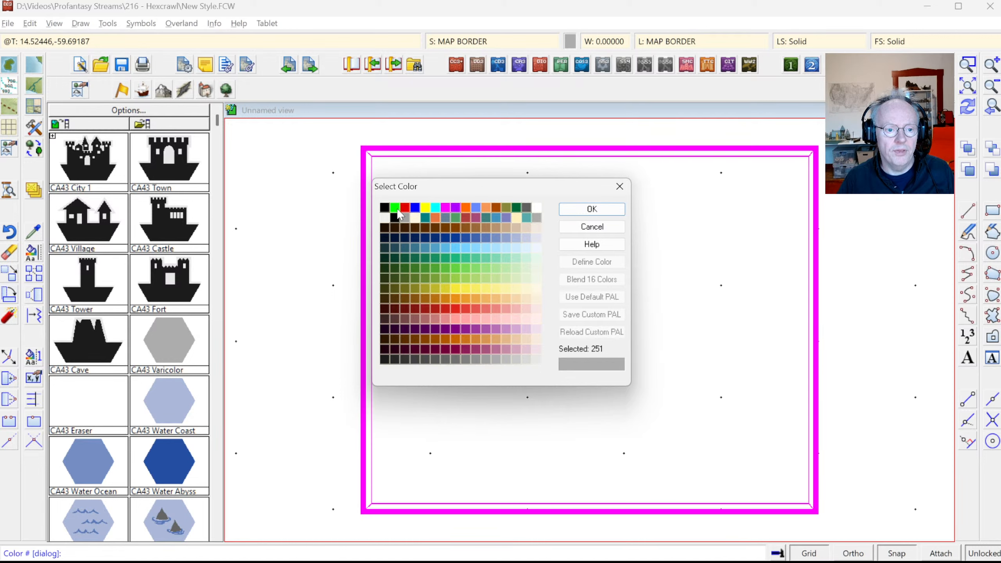
click(396, 208)
click(587, 209)
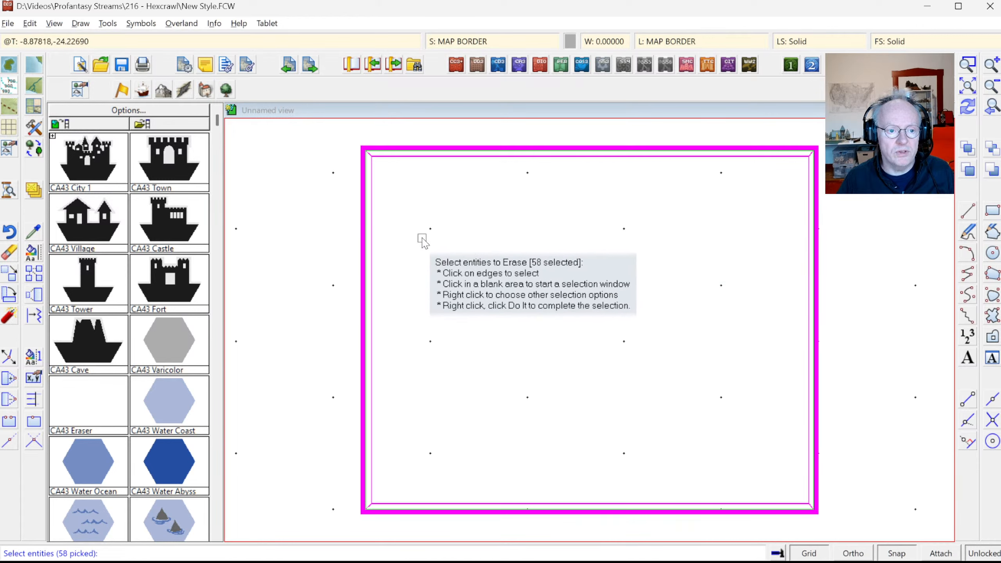
right_click(456, 228)
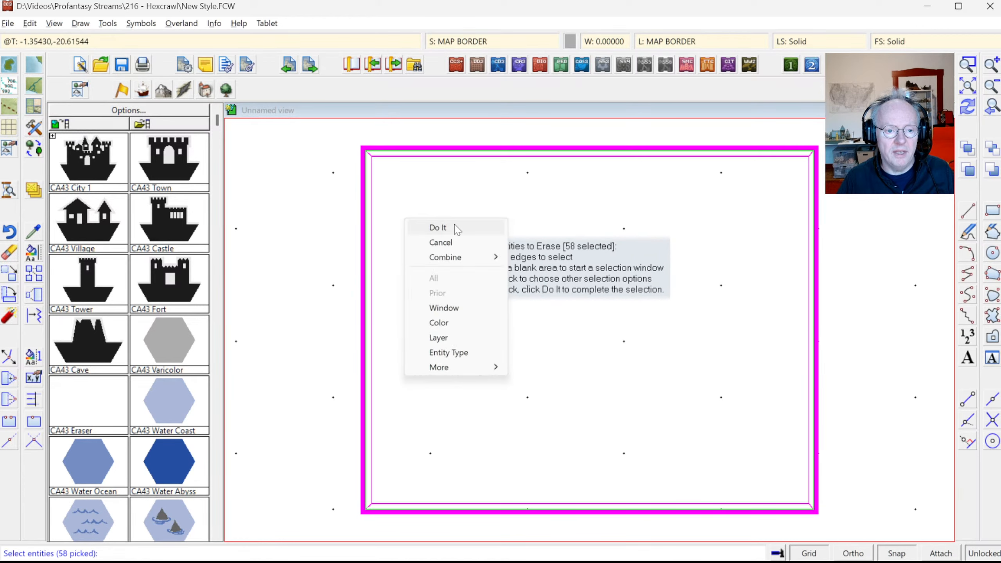
click(438, 228)
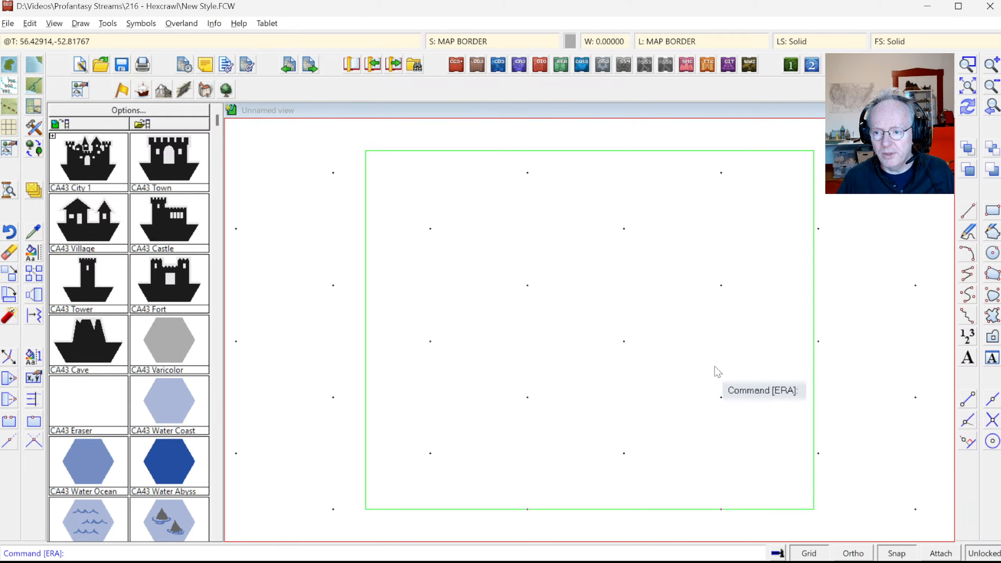
Step: Move the green border outline onto the BACKGROUND sheet
click(469, 41)
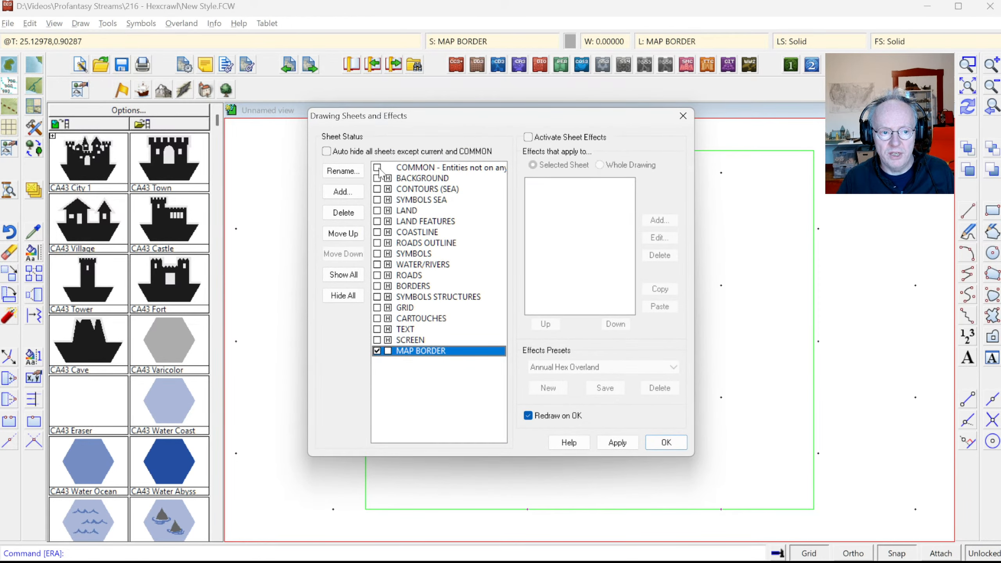
click(666, 442)
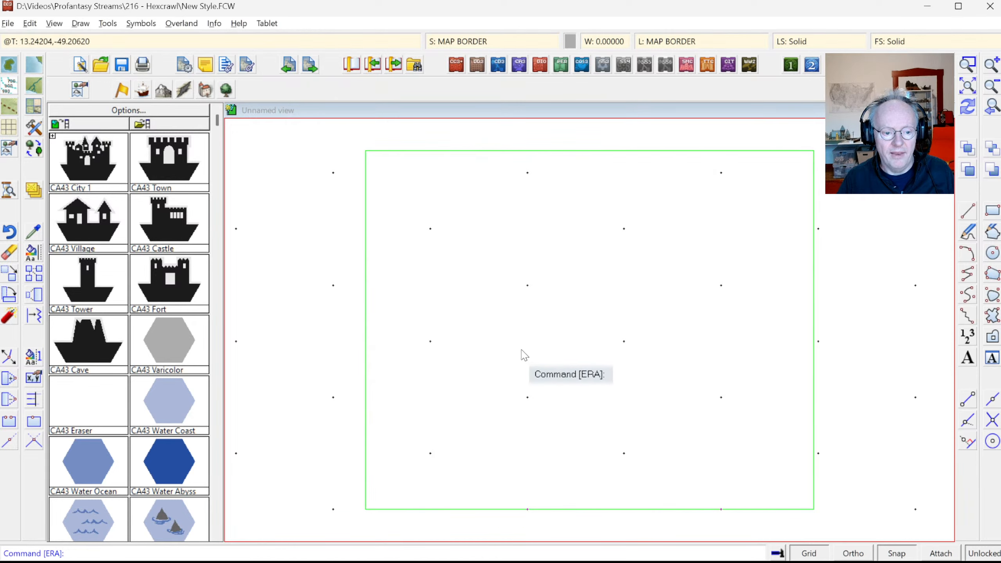
right_click(36, 255)
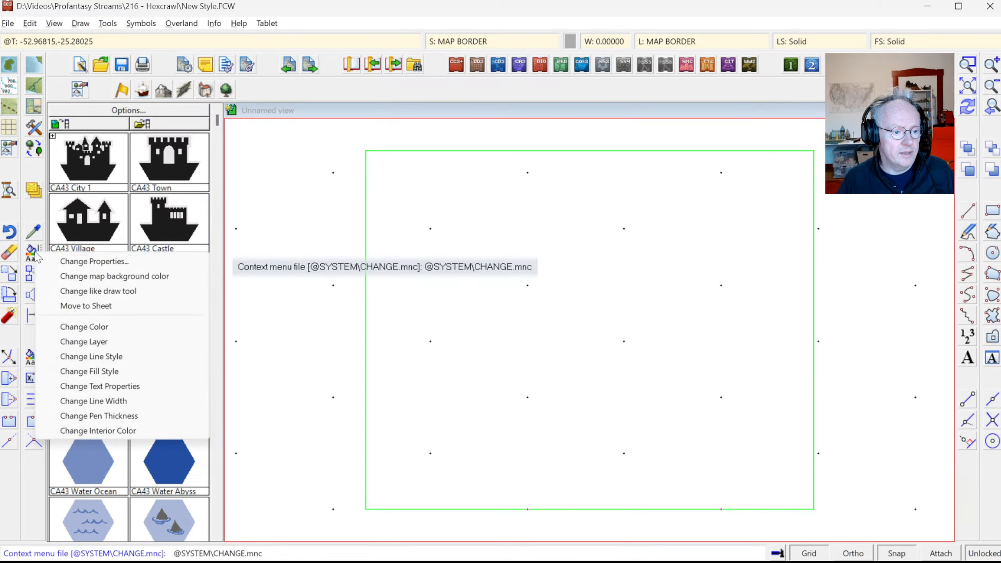
right_click(35, 192)
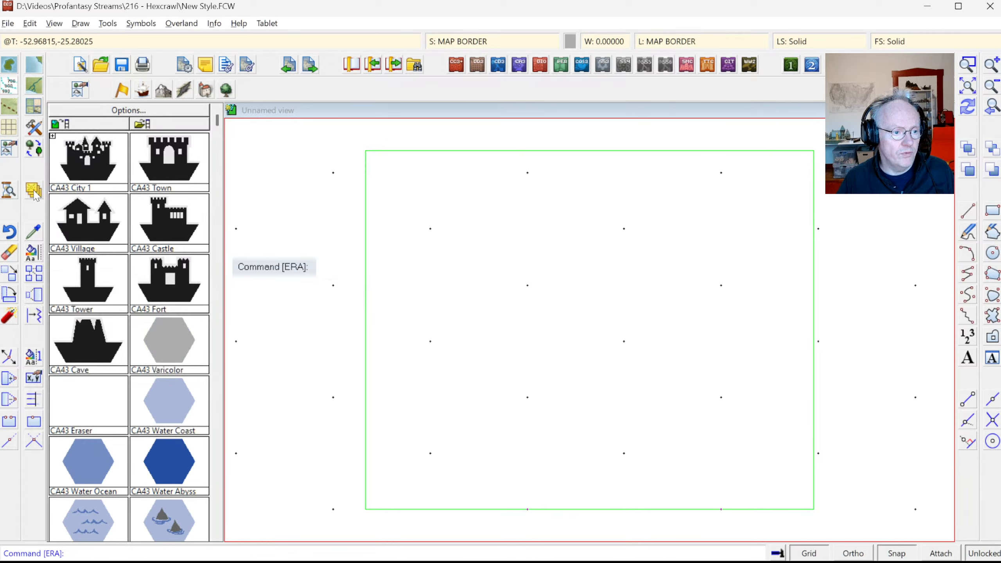
click(85, 313)
right_click(536, 396)
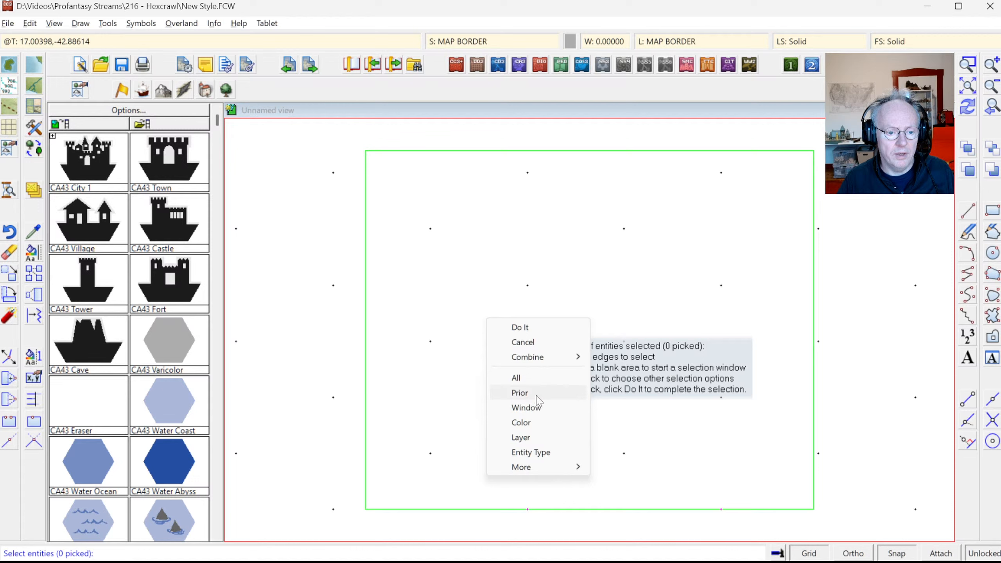
click(530, 423)
click(519, 411)
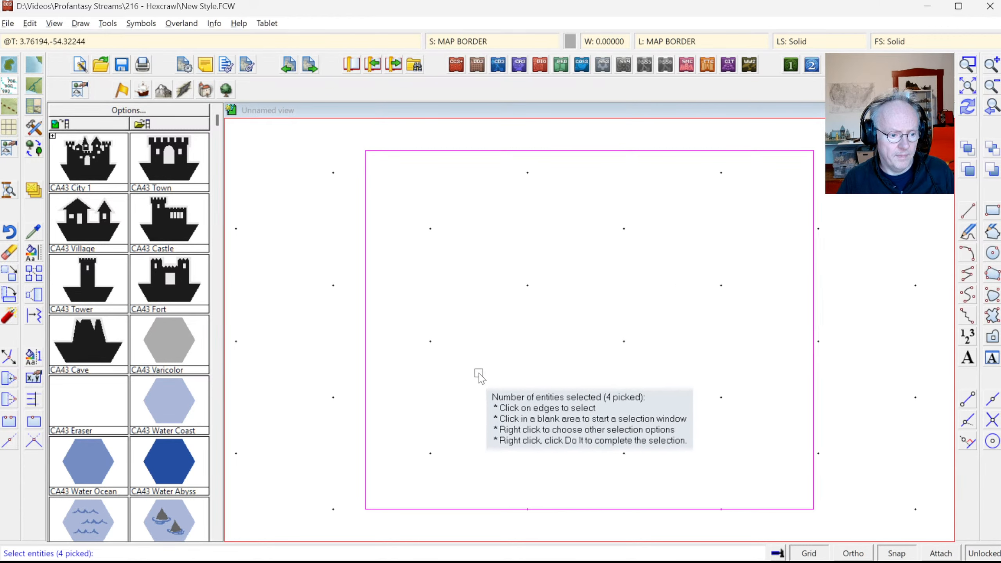
right_click(485, 280)
click(489, 283)
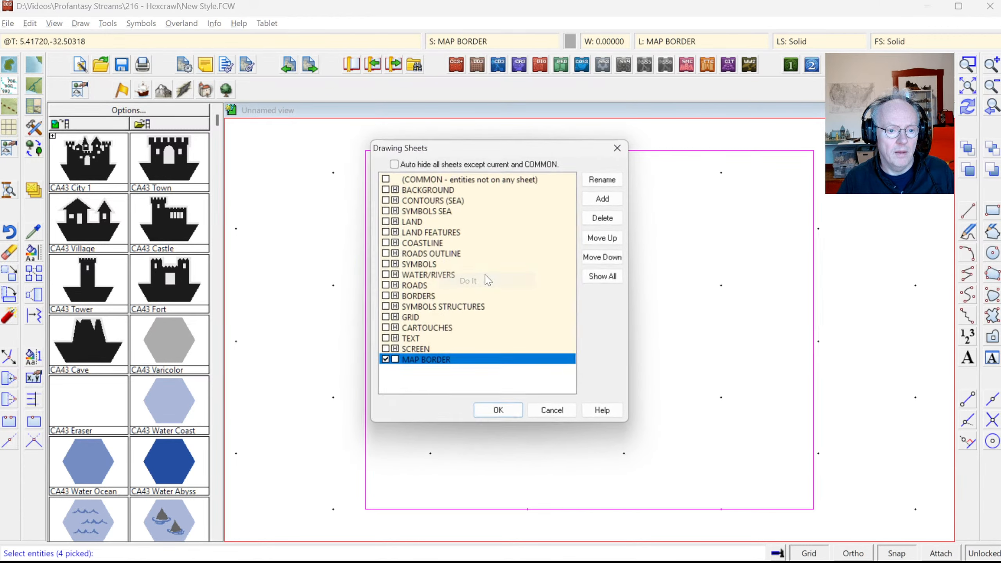
click(422, 181)
click(421, 190)
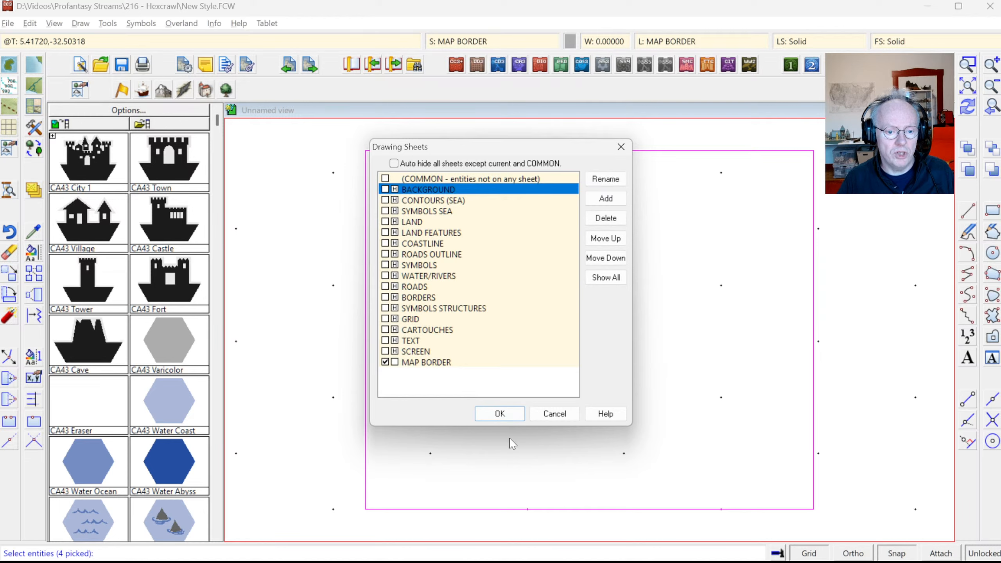
click(498, 415)
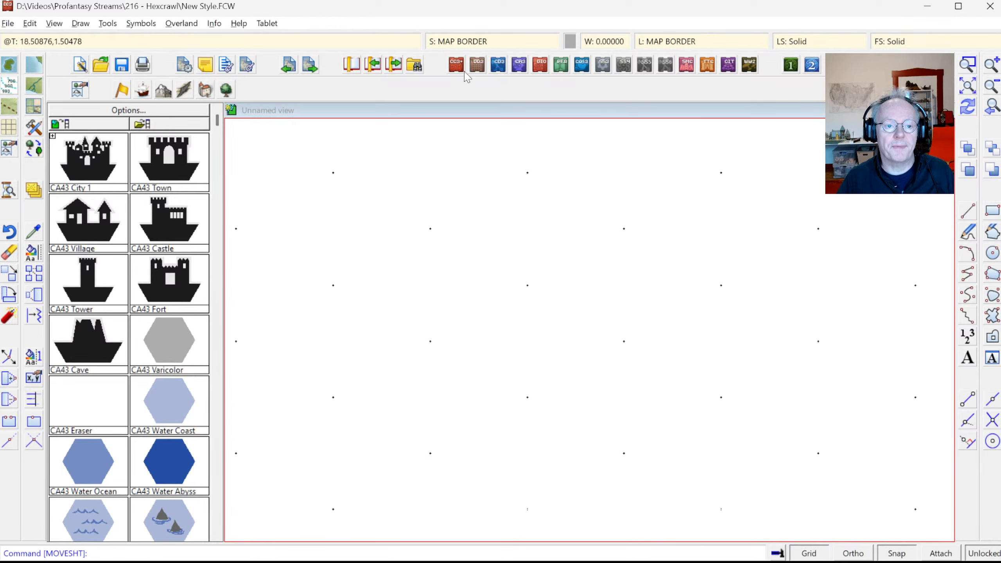
Step: Show all sheets again and zoom to fit the whole pale yellow map
click(456, 42)
click(339, 276)
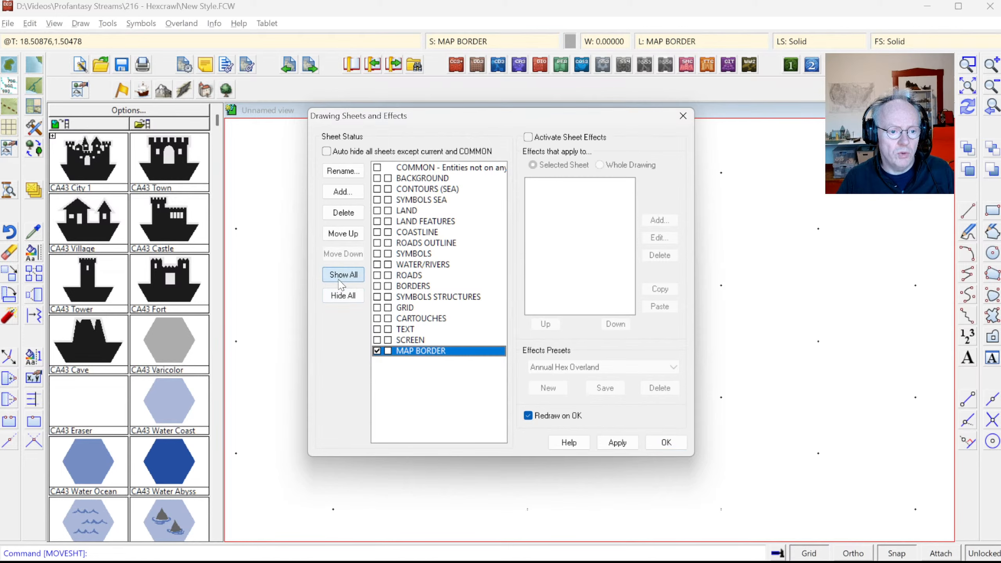
click(664, 441)
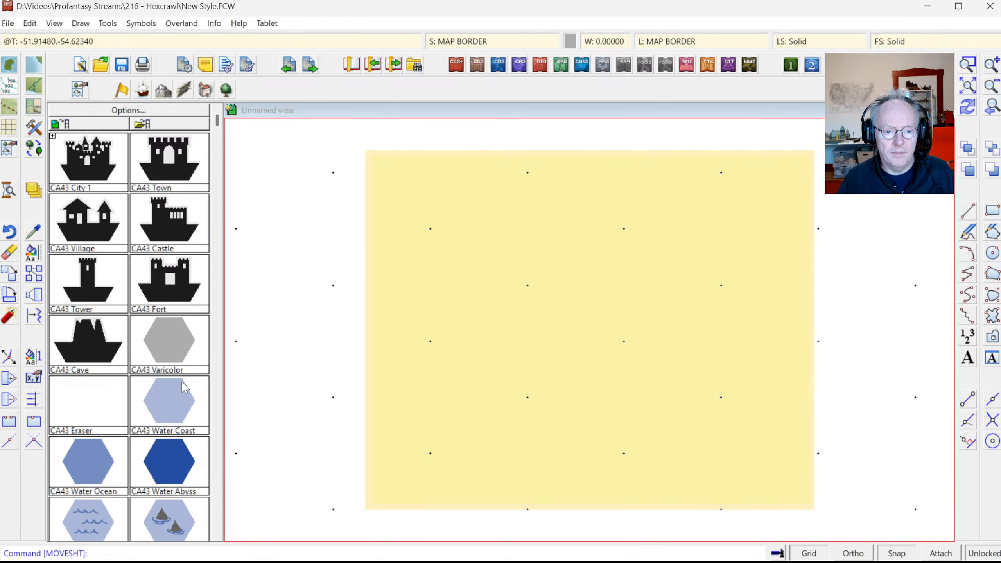
click(971, 68)
click(369, 158)
click(398, 185)
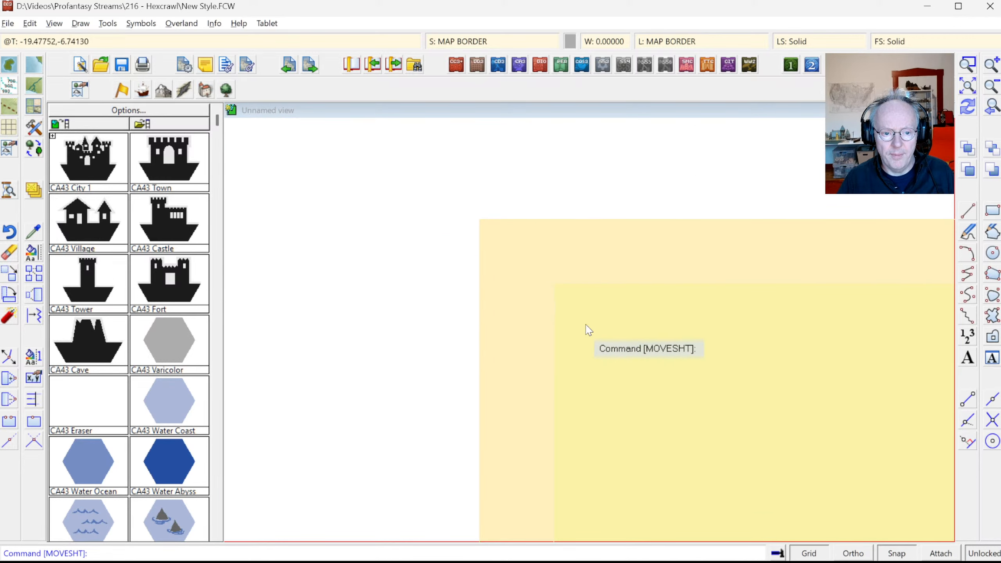
click(967, 86)
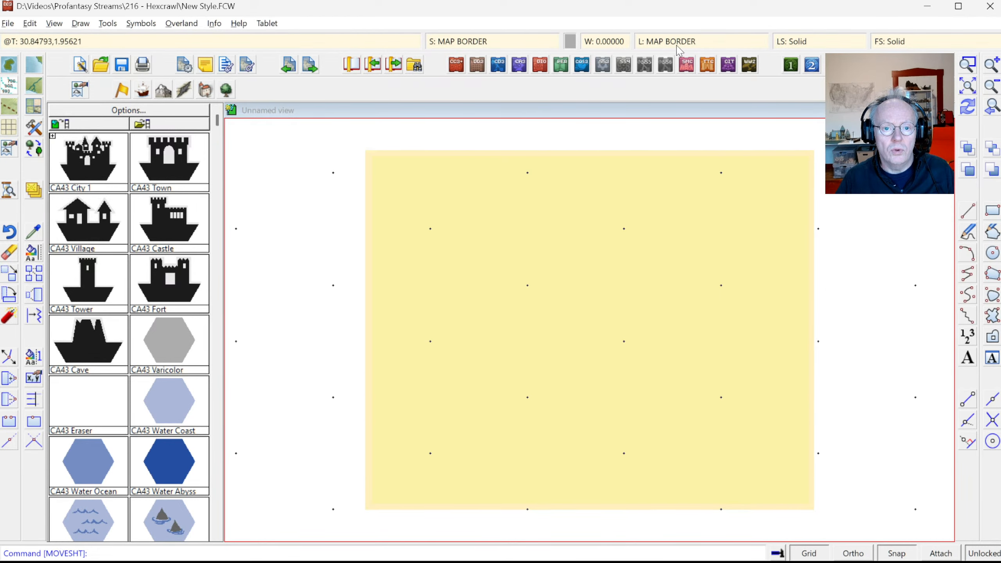
Step: Thaw the HEX/SQUARE GRID layer, and unhide and thaw the TEMPLATE layer
click(662, 40)
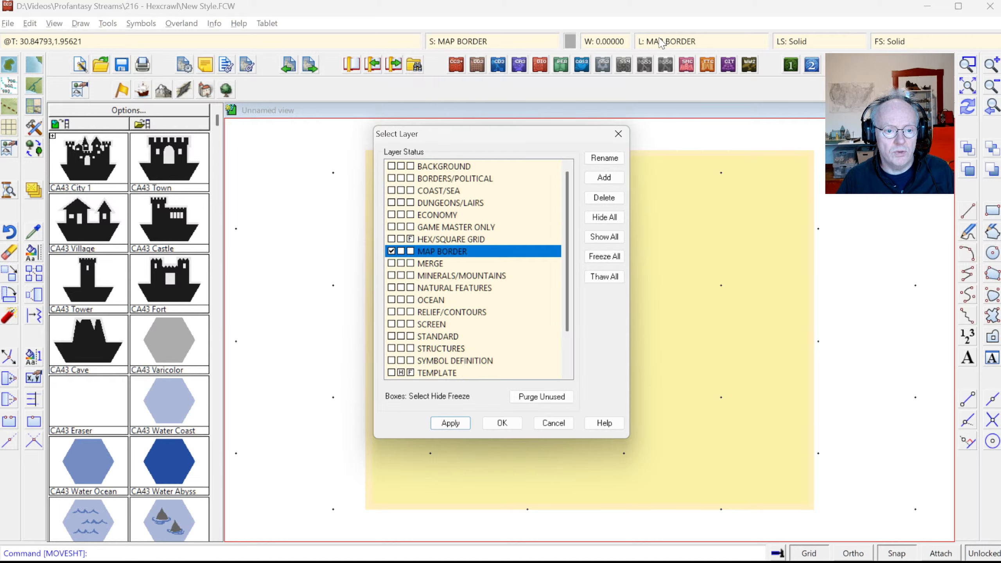
click(411, 239)
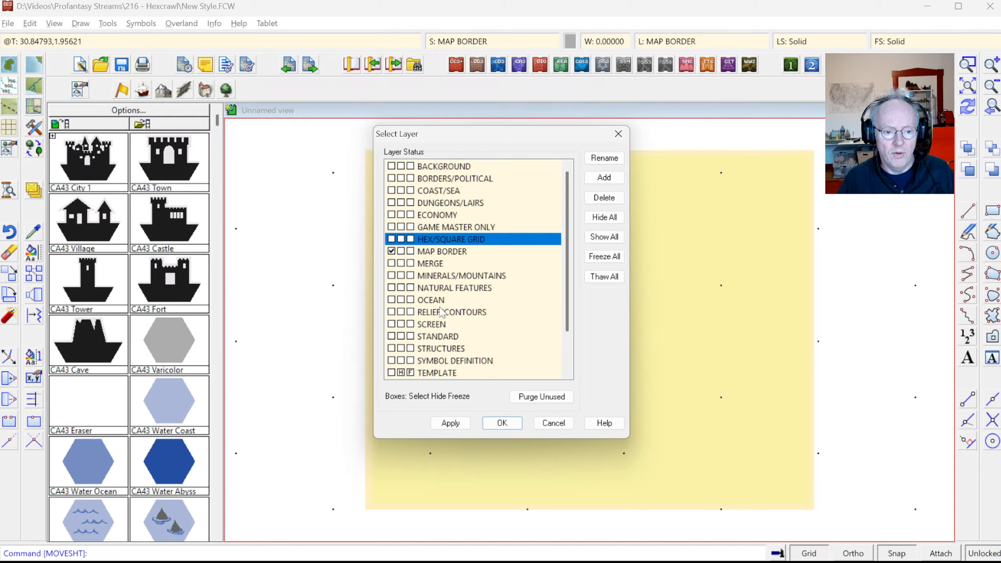
scroll(442, 311, down, 2)
click(401, 325)
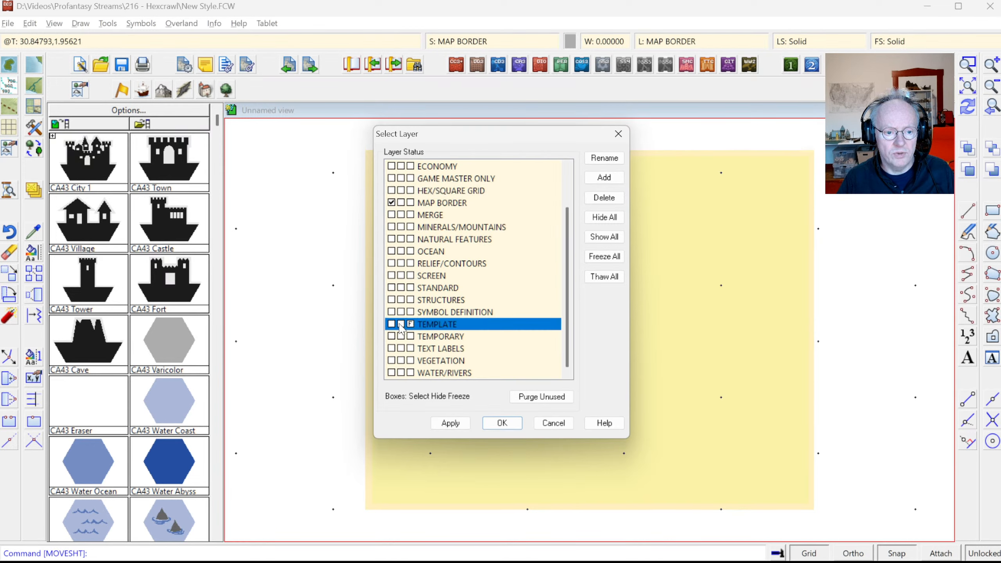
click(495, 422)
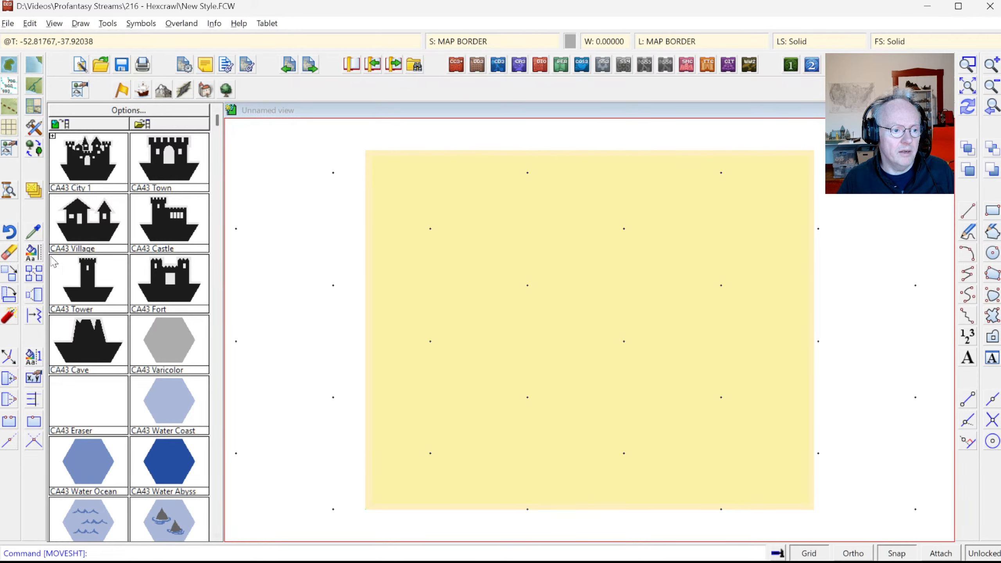
Step: Erase every entity on the TEMPLATE layer by selecting by layer
right_click(38, 253)
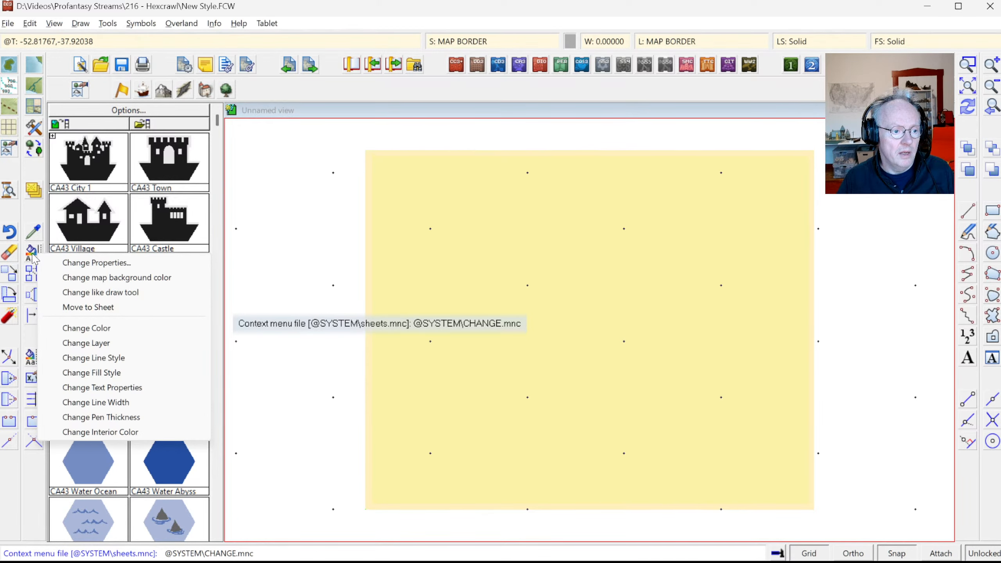
right_click(11, 259)
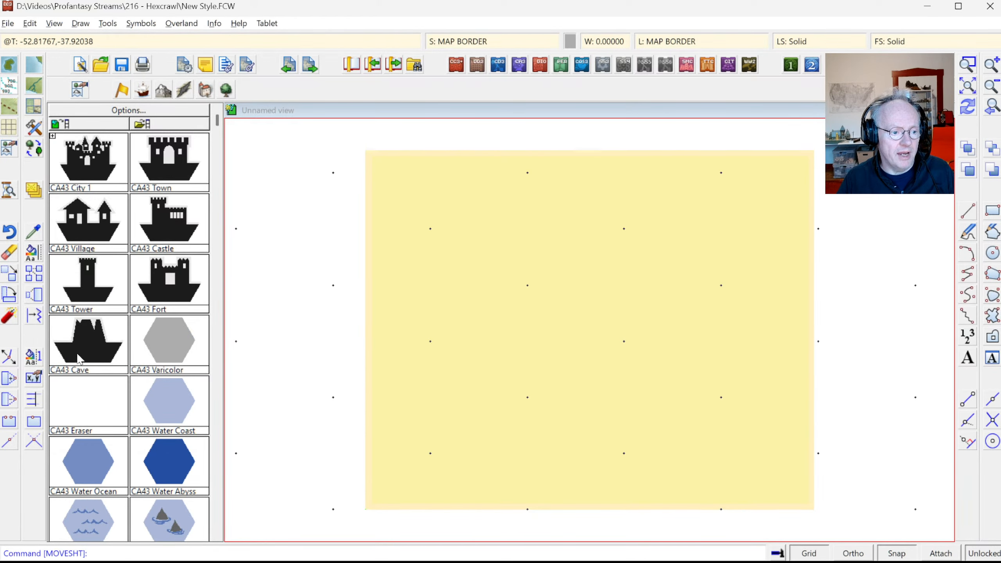
right_click(278, 249)
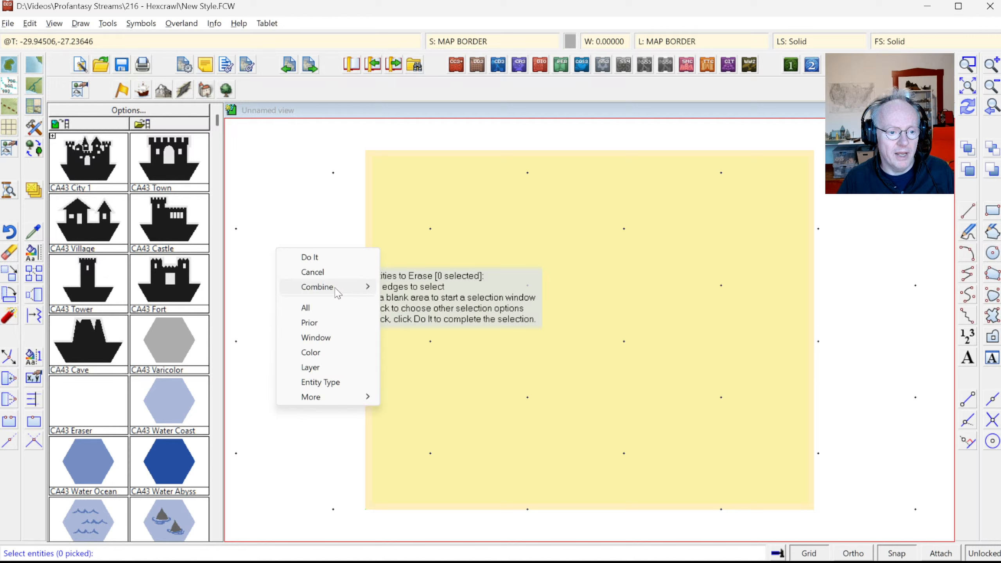
click(331, 370)
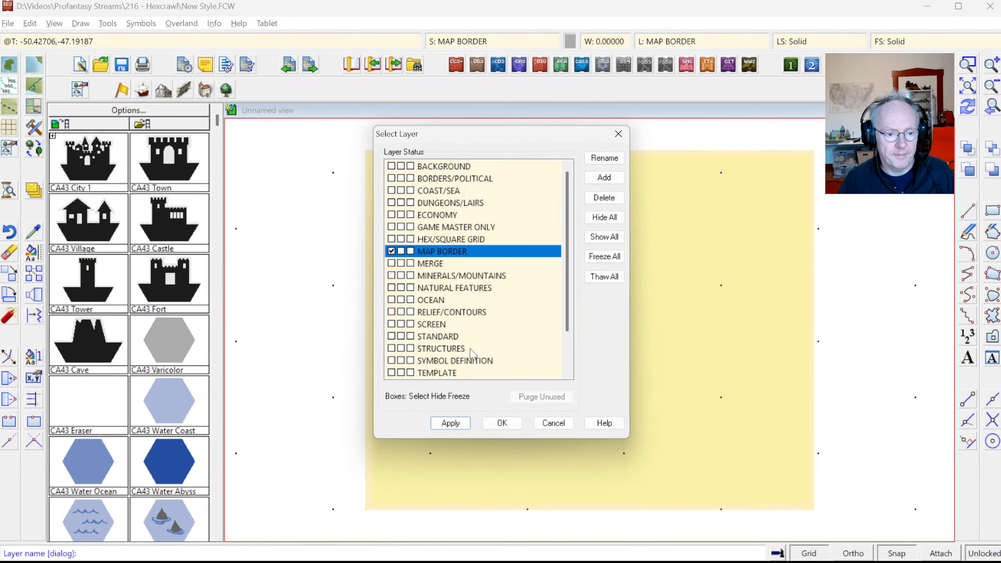
click(448, 374)
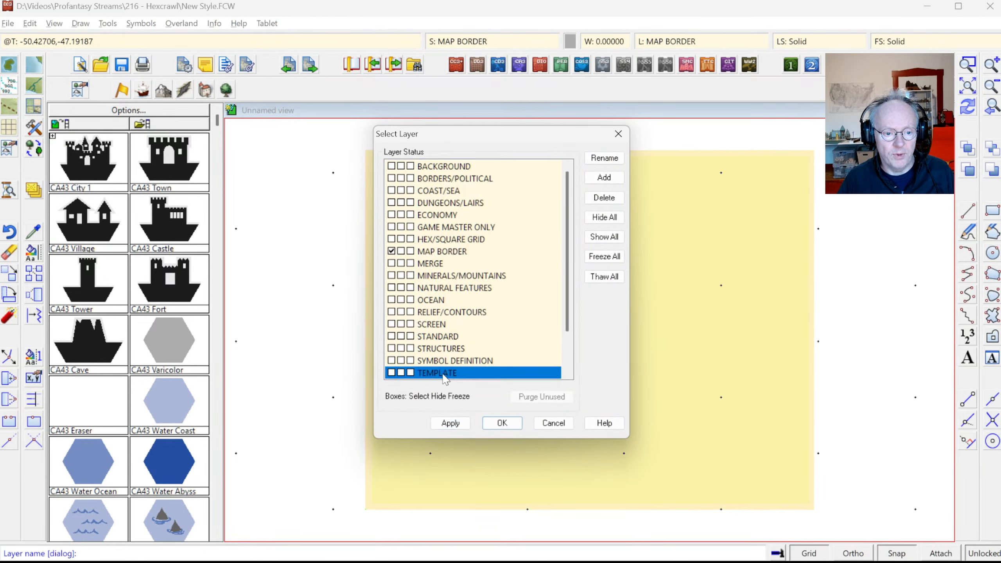
click(502, 423)
right_click(280, 294)
click(317, 299)
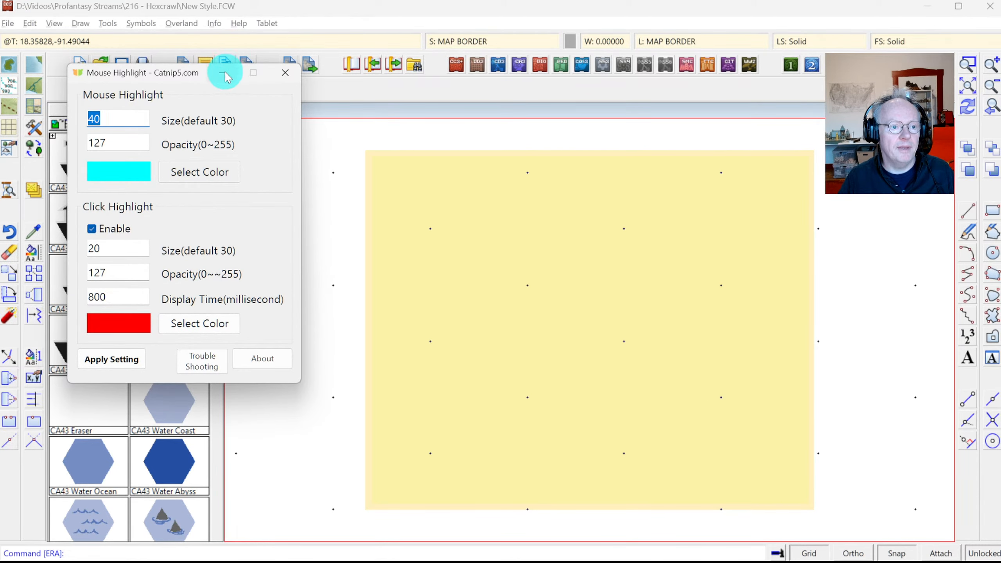
Step: Minimize the Catnip5 Mouse Highlight settings window, leaving the highlight on at size 40
click(224, 73)
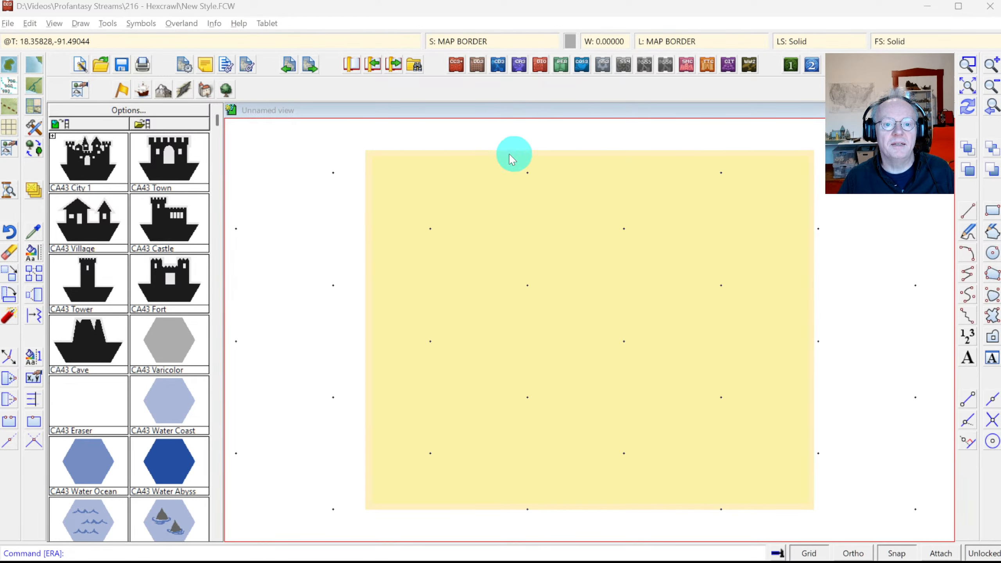
click(664, 44)
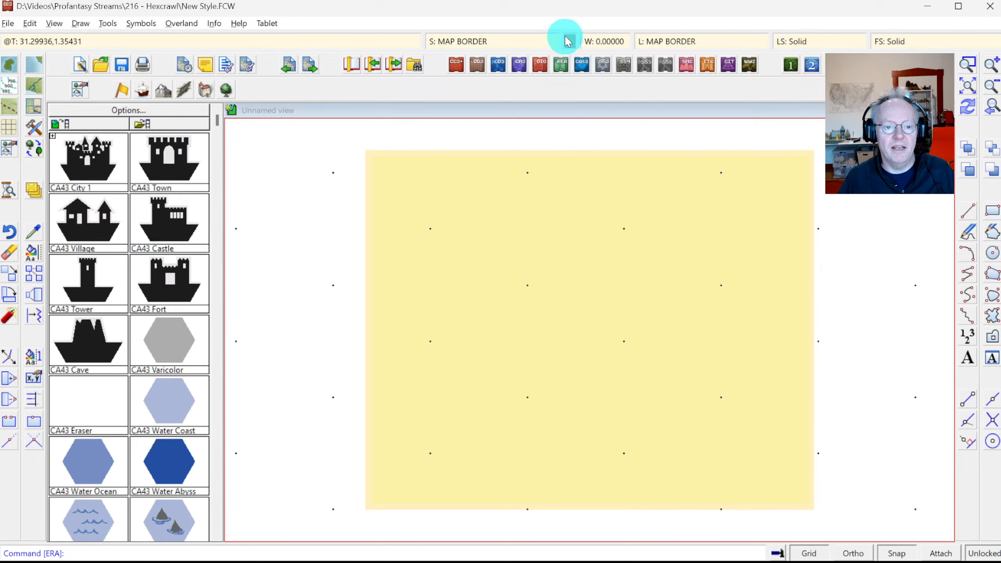
Step: Bring up the Windows Alt+Tab switcher listing the open programs
key(alt+Tab)
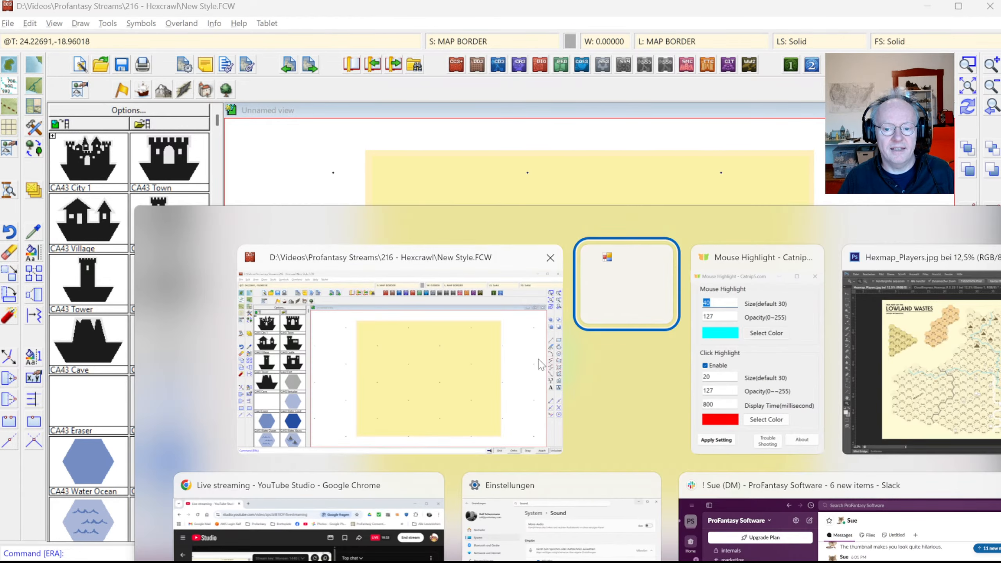
Step: Zoom the Photoshop Lowland Wastes reference map to 50% around hex D23, then return to CC3+
key(alt+Tab)
key(alt+Tab)
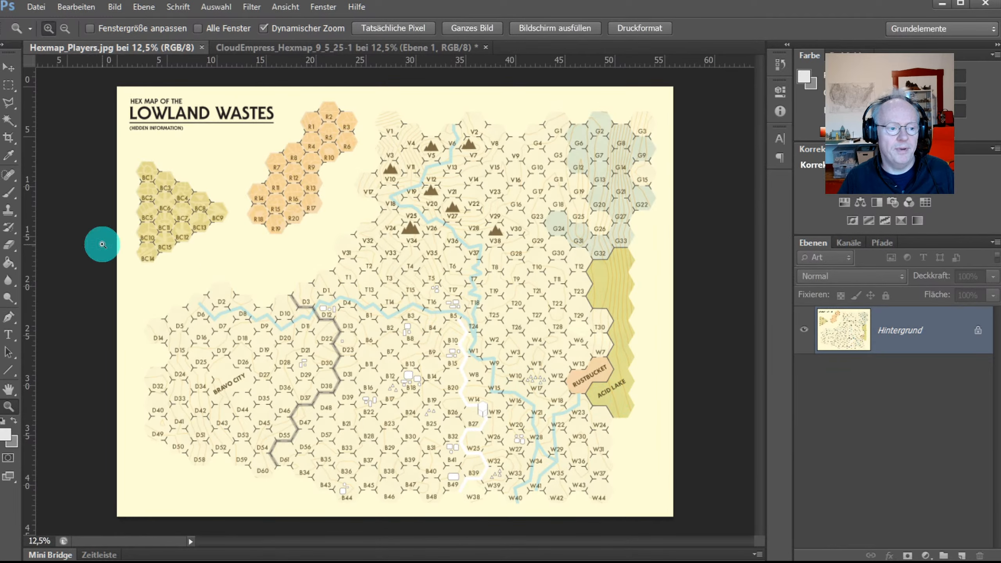
click(344, 353)
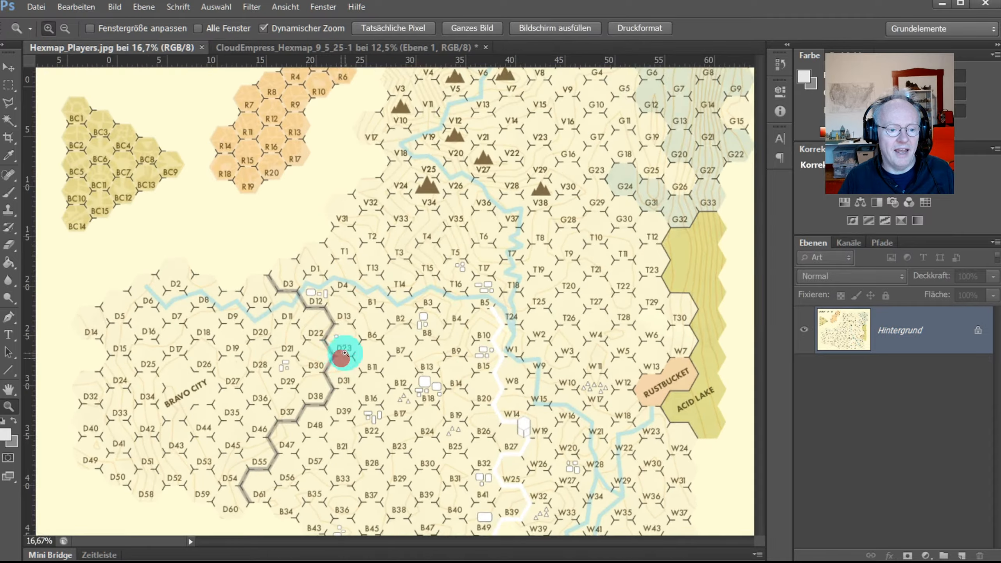
click(344, 352)
click(344, 352)
click(344, 352)
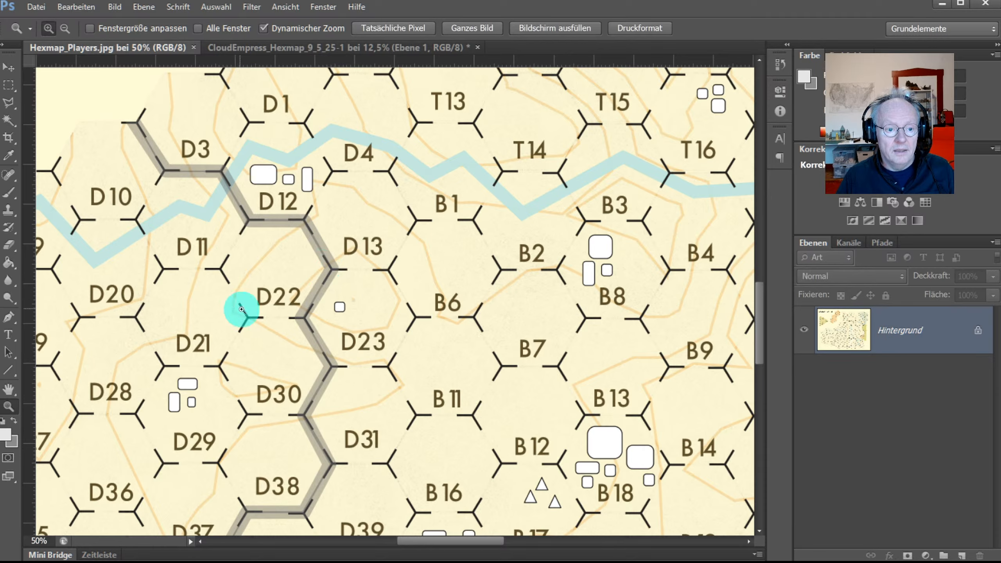
key(alt+Tab)
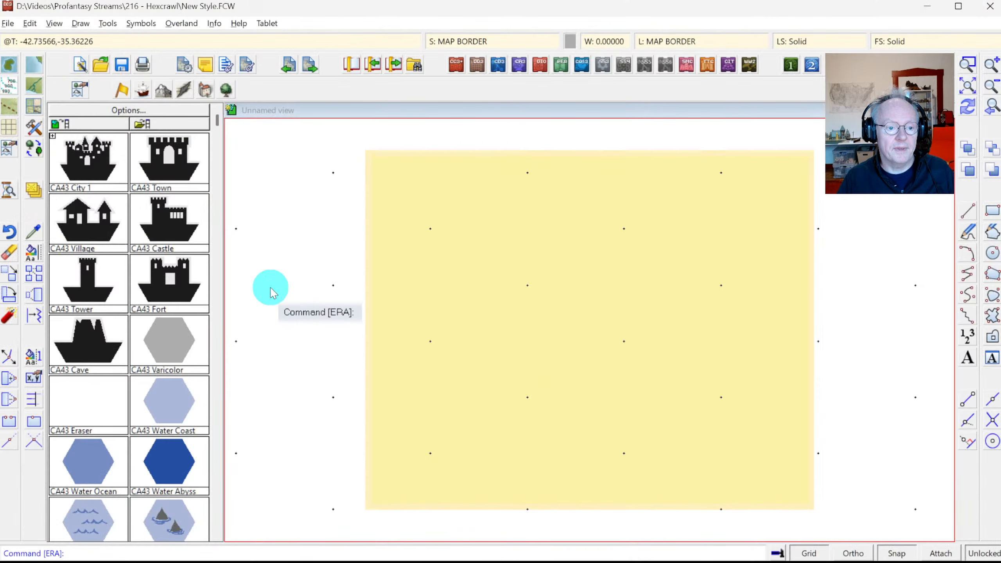
Step: Set the current drawing colour to dark grey
click(572, 41)
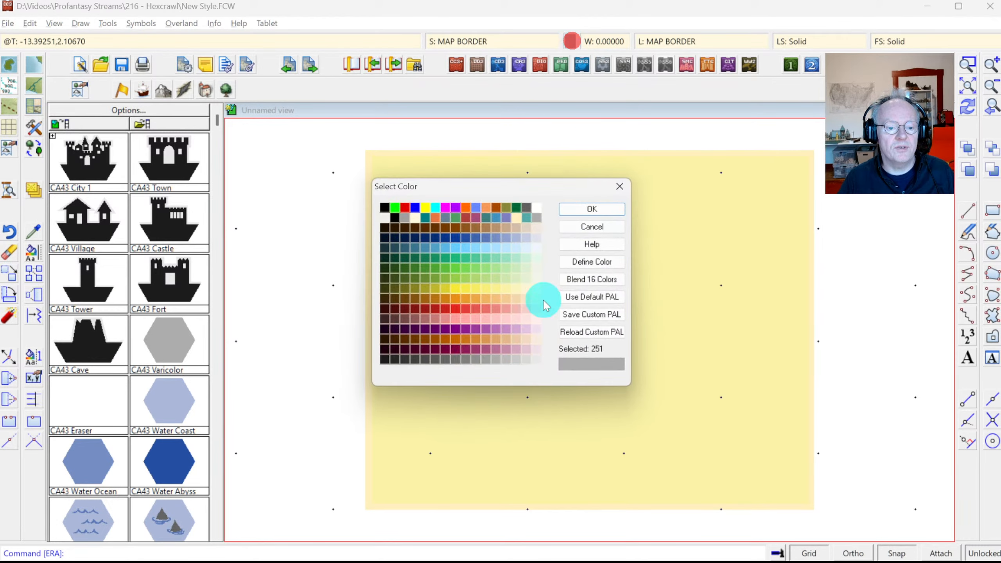
click(437, 359)
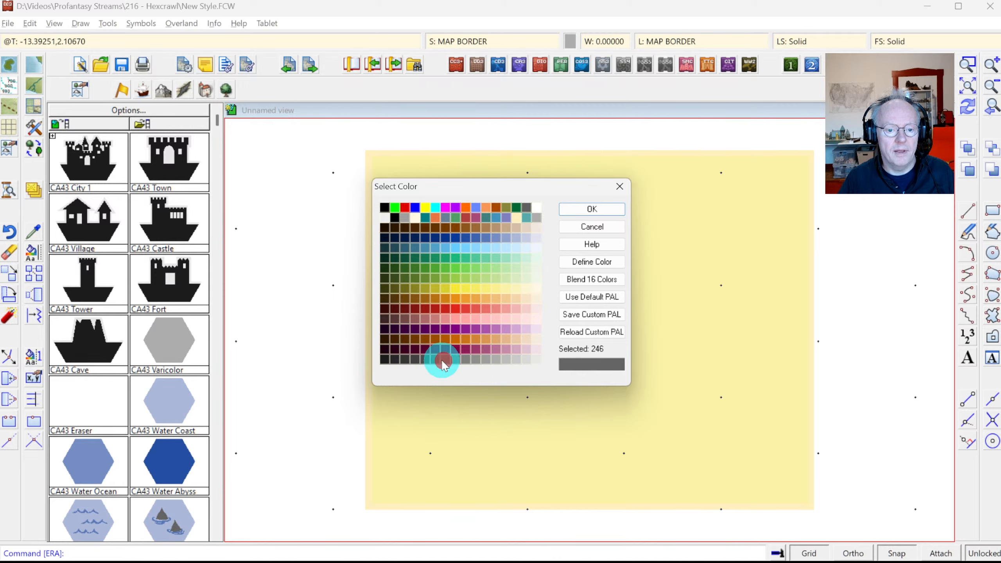
click(598, 210)
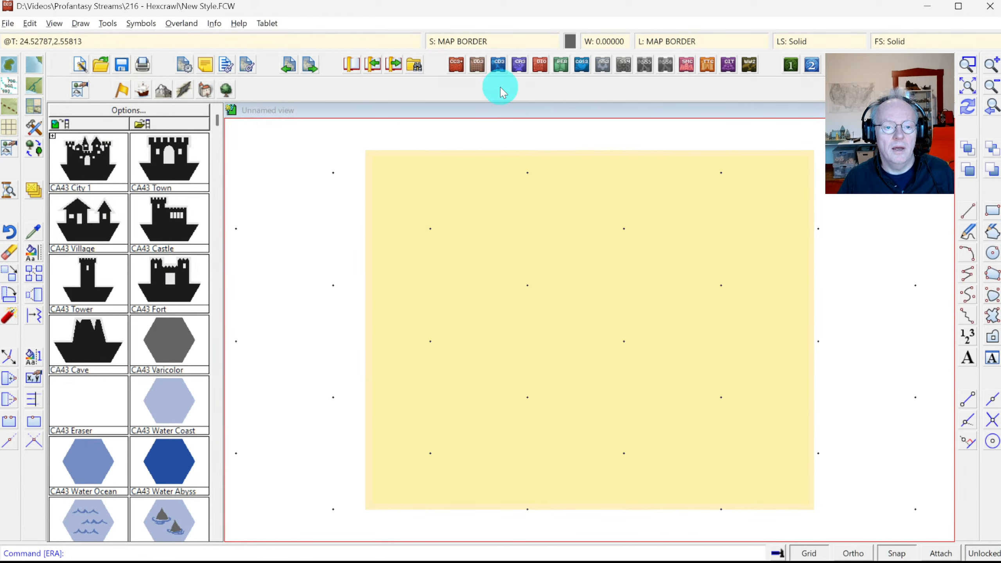
Step: Add a horizontal hex grid overlay with spacing 6, hex labels, and center and corner snapping
click(80, 24)
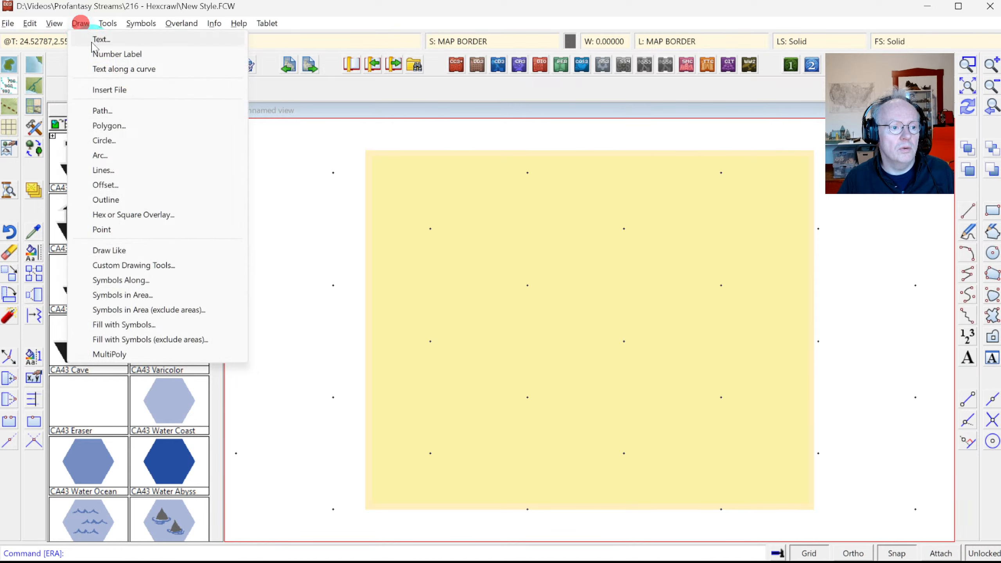
click(139, 217)
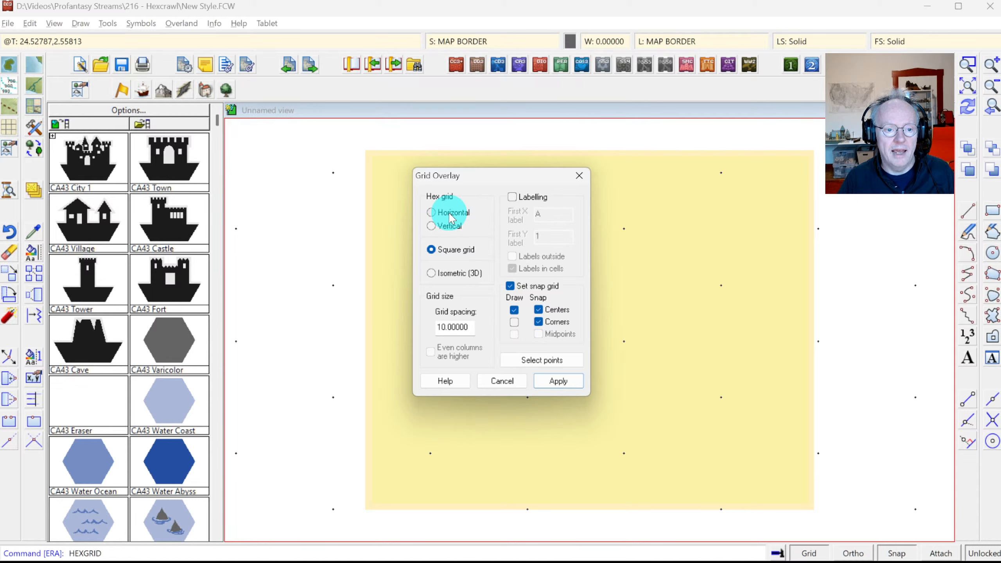
click(450, 216)
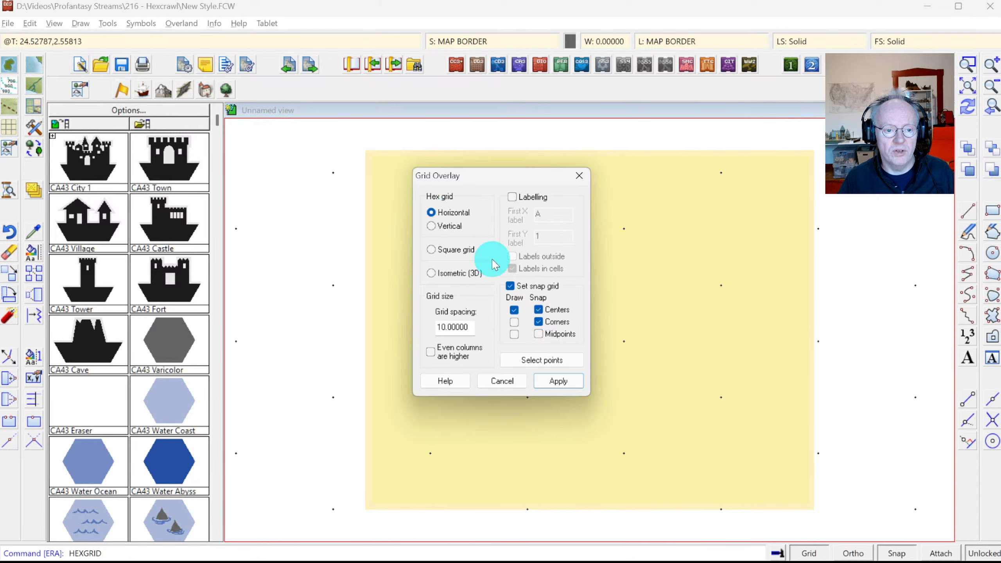
key(alt+Tab)
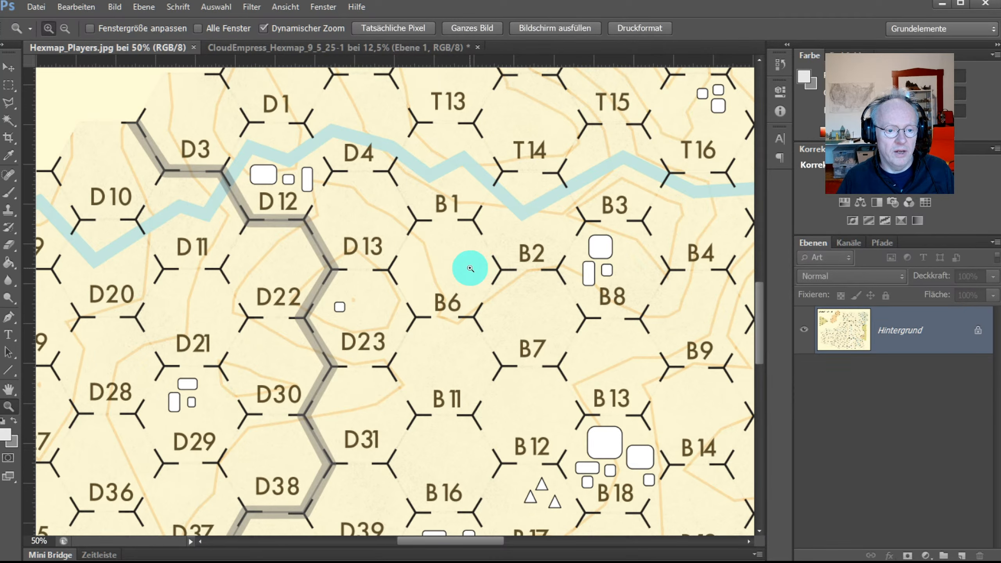
key(alt+Tab)
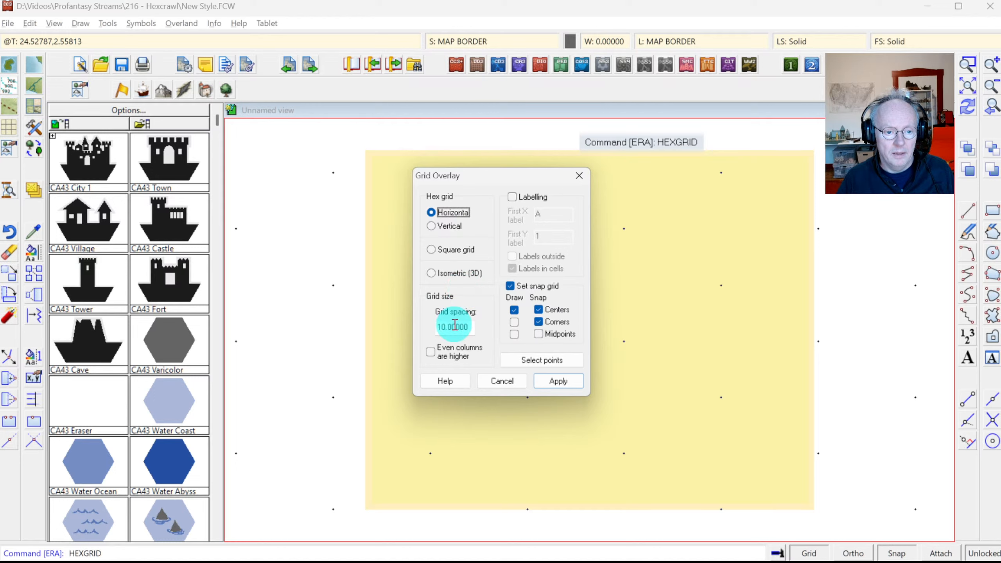
drag(450, 327, 467, 327)
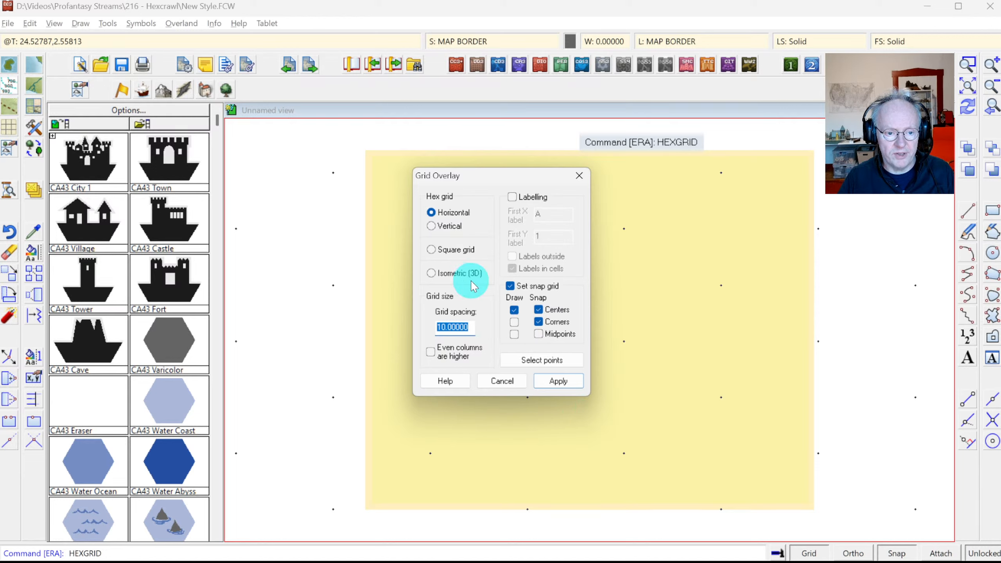
text(6)
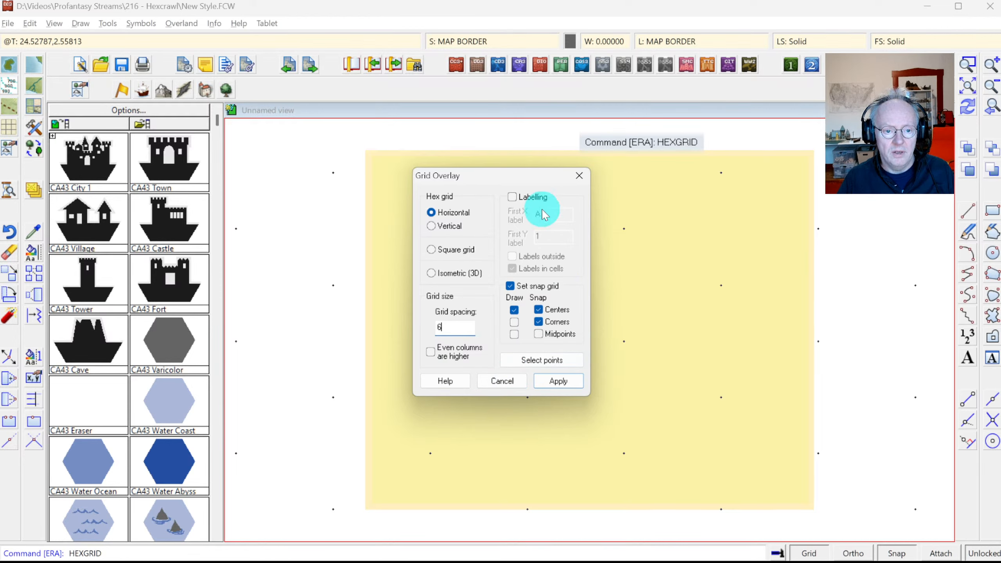
click(518, 197)
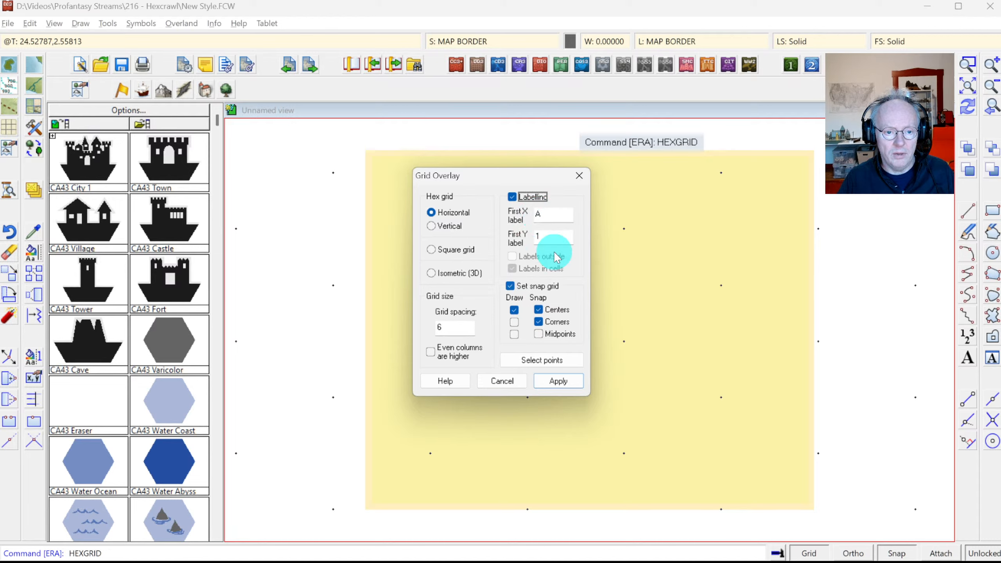
click(538, 321)
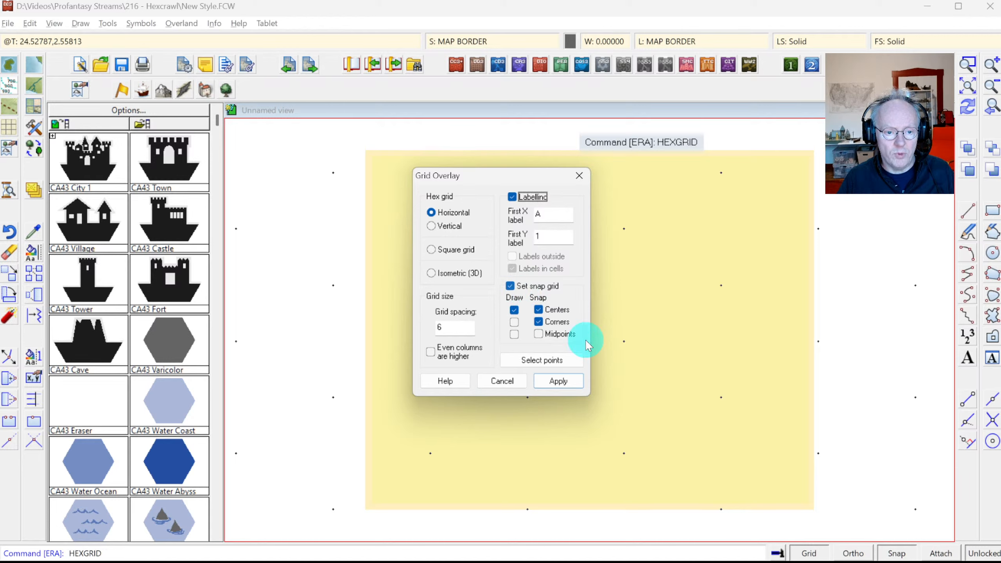
click(560, 381)
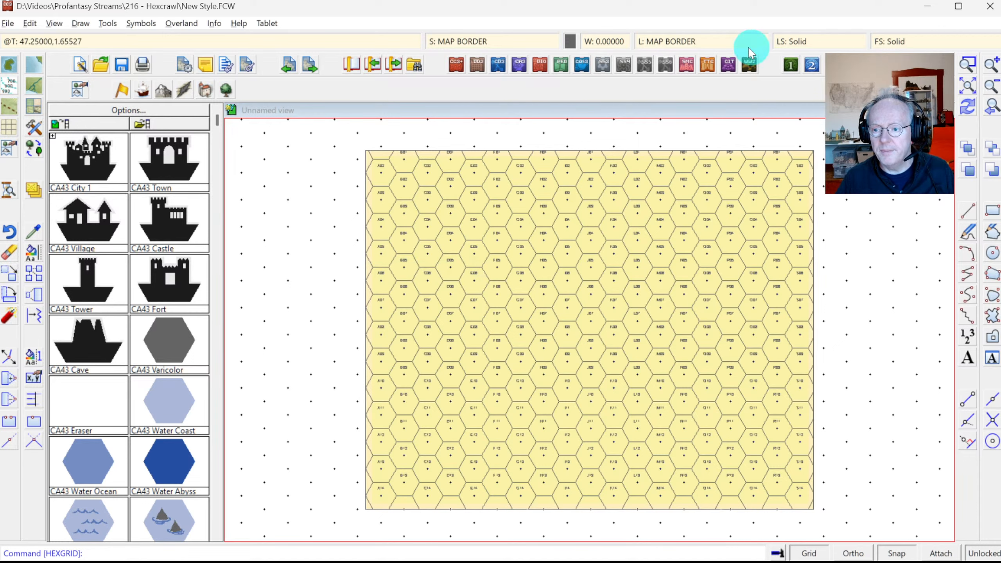
Step: Zoom the view in on hexes A02 to D03
click(967, 63)
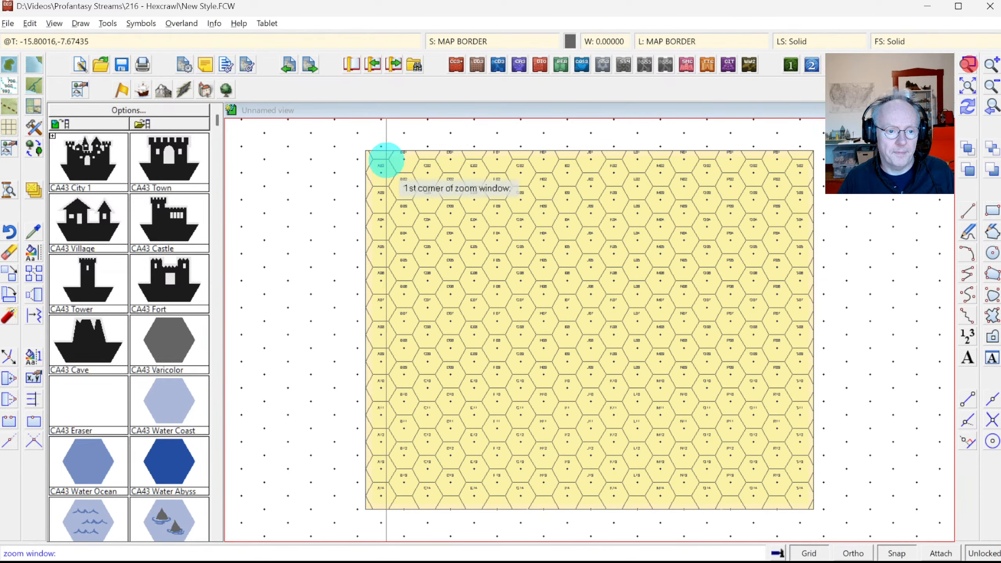
click(351, 147)
click(461, 216)
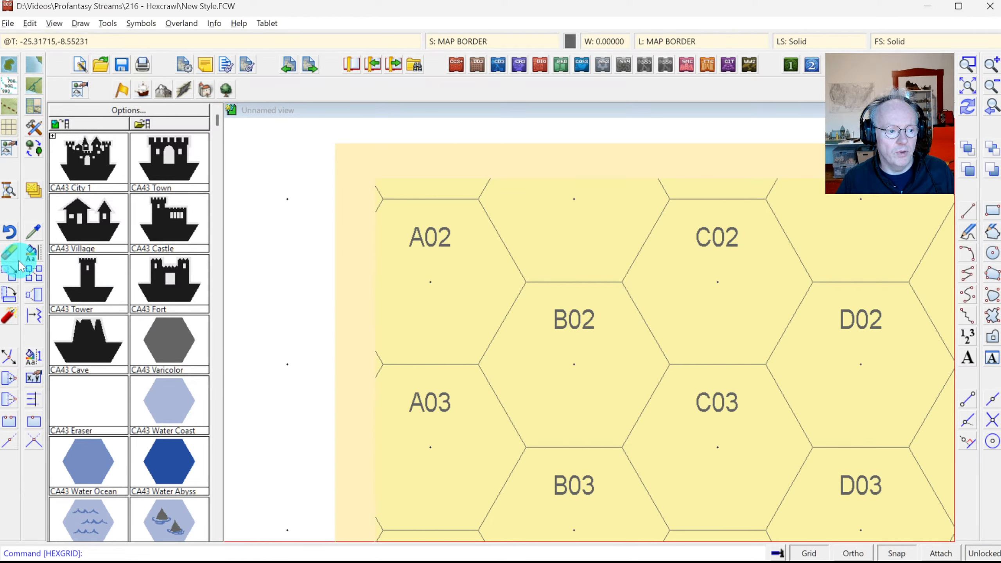
Step: Start moving the B02 label, then cancel so it stays in place
click(13, 277)
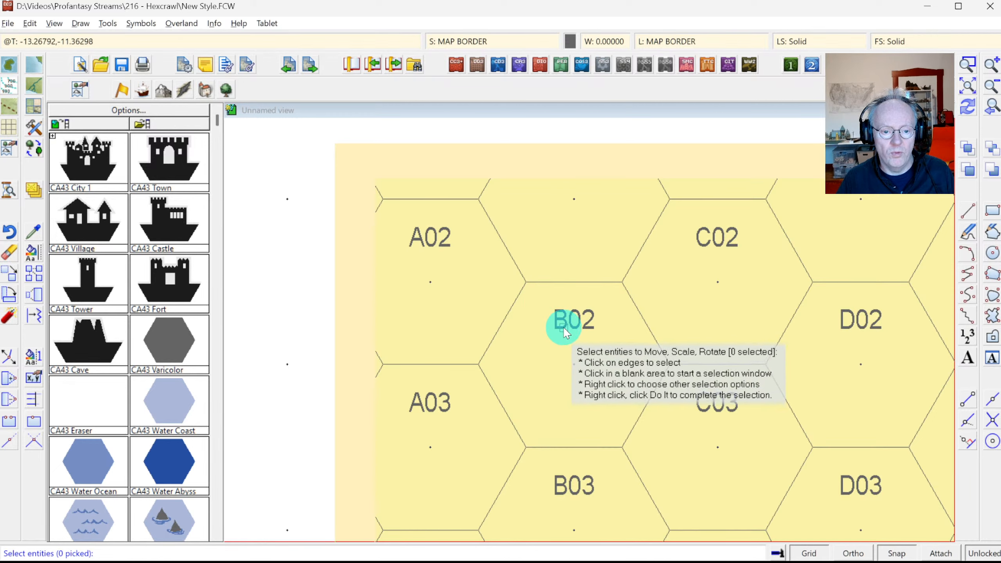
click(568, 332)
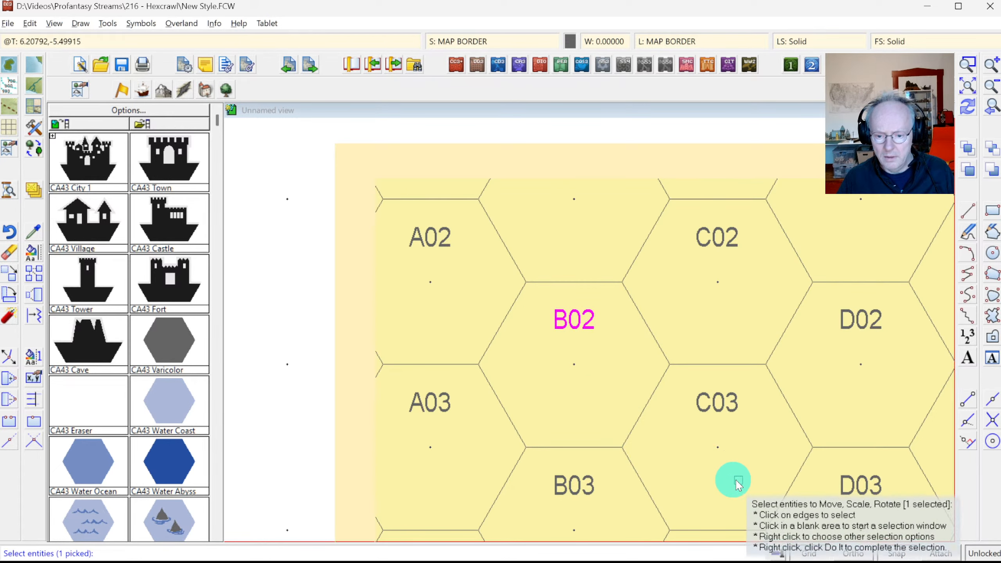
key(Escape)
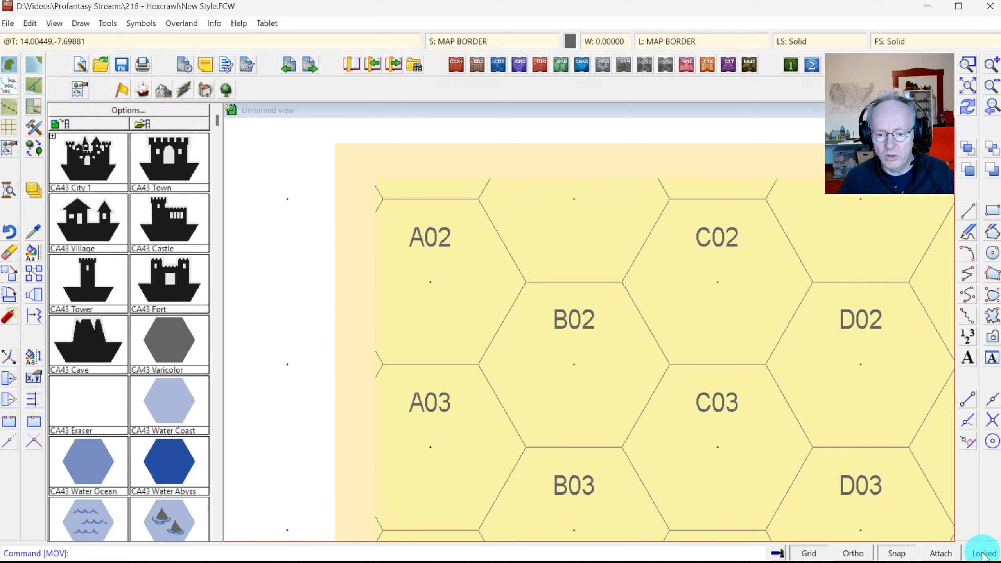
Step: Repeat Move on the hex grid at B02, redraw, and cancel without moving it
right_click(559, 335)
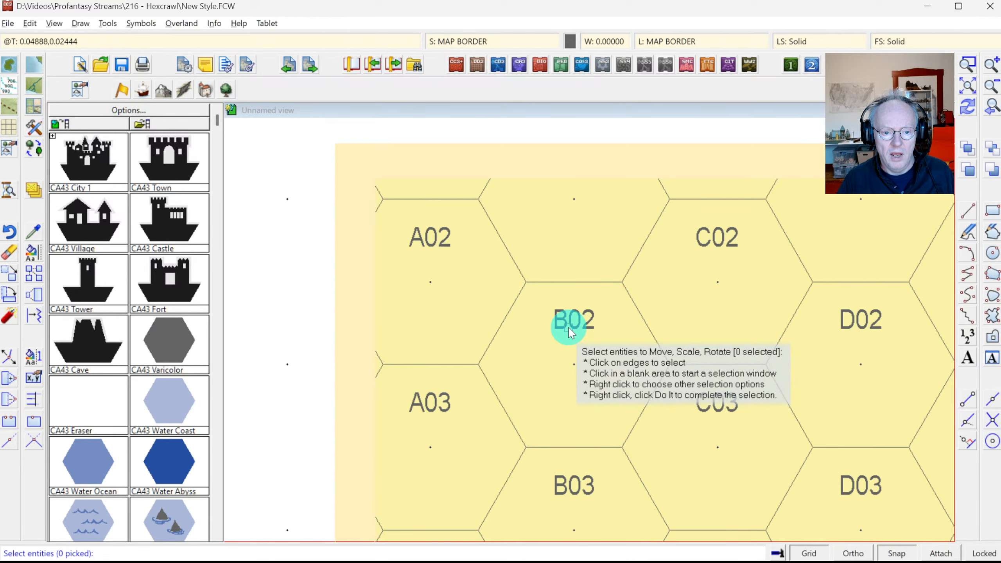
click(570, 333)
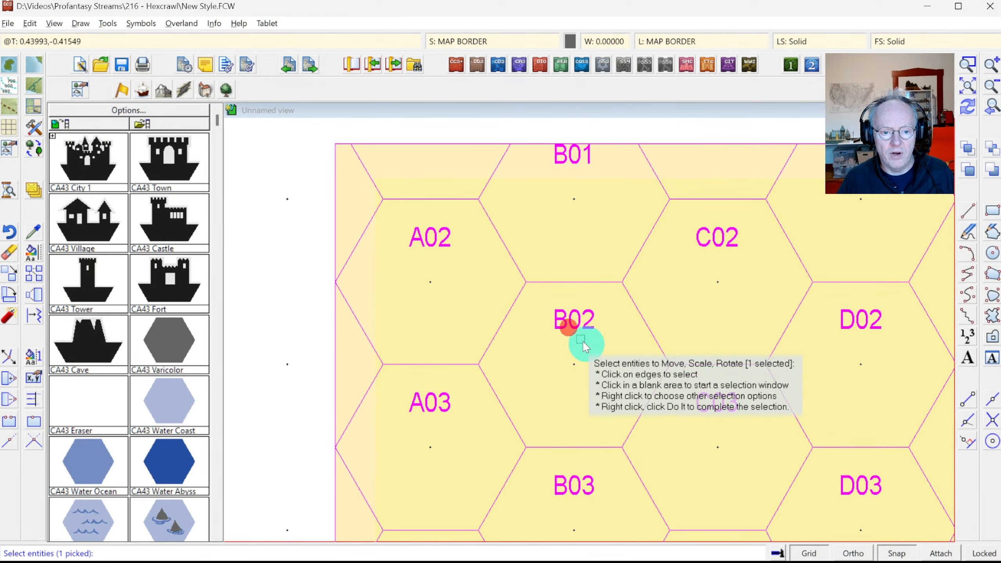
click(969, 112)
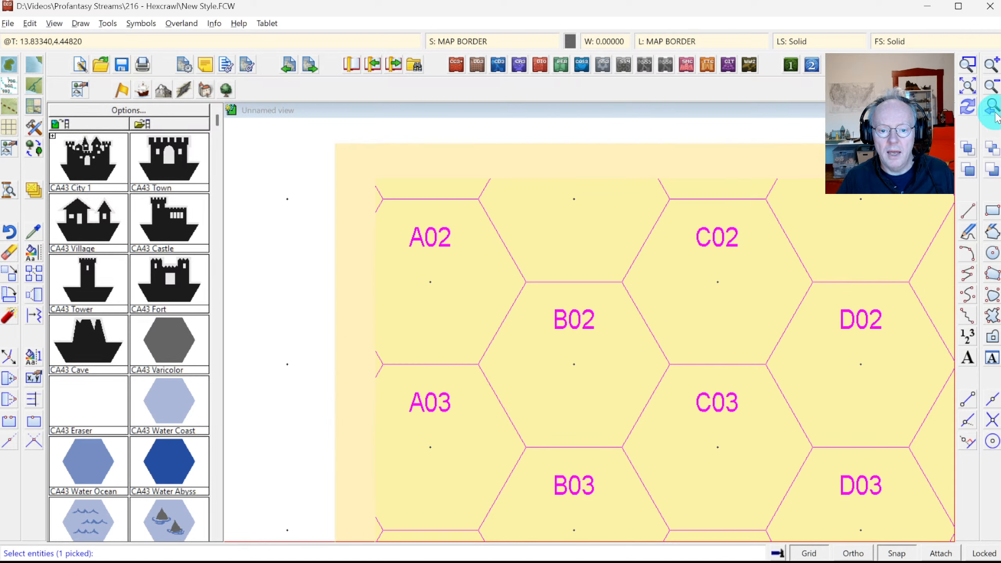
right_click(649, 300)
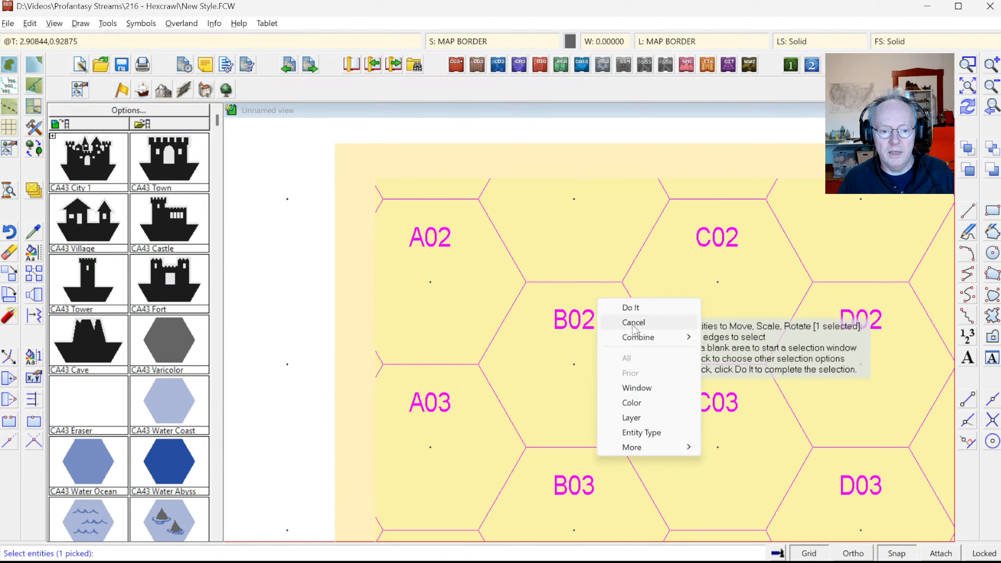
click(633, 323)
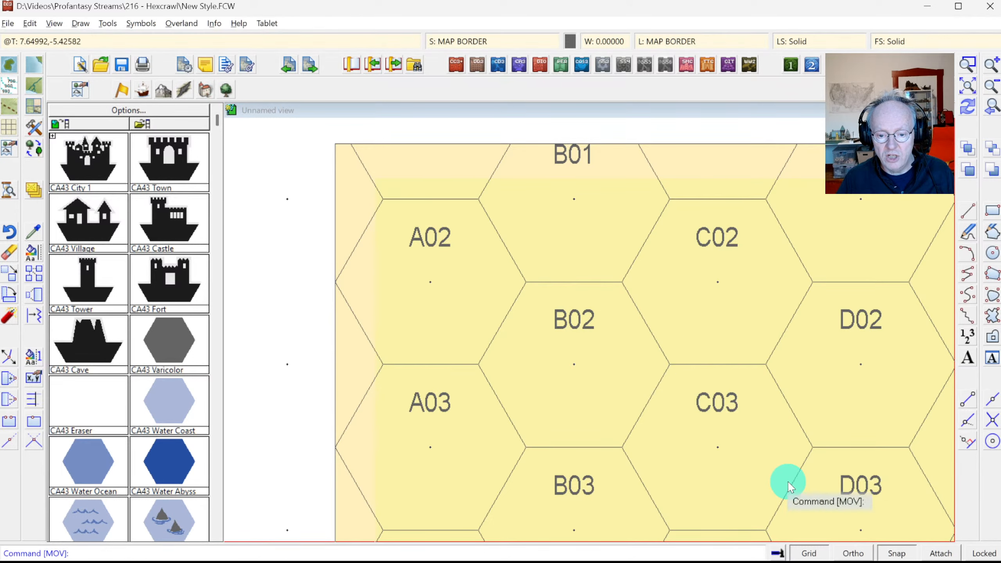
Step: Turn off entity locking and start the Change Layer property command
click(991, 554)
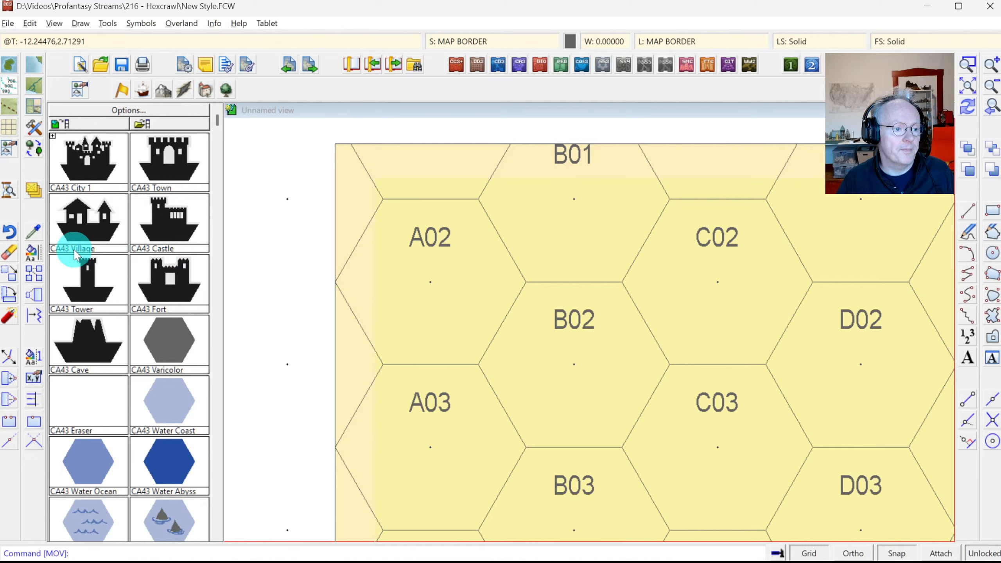
click(31, 253)
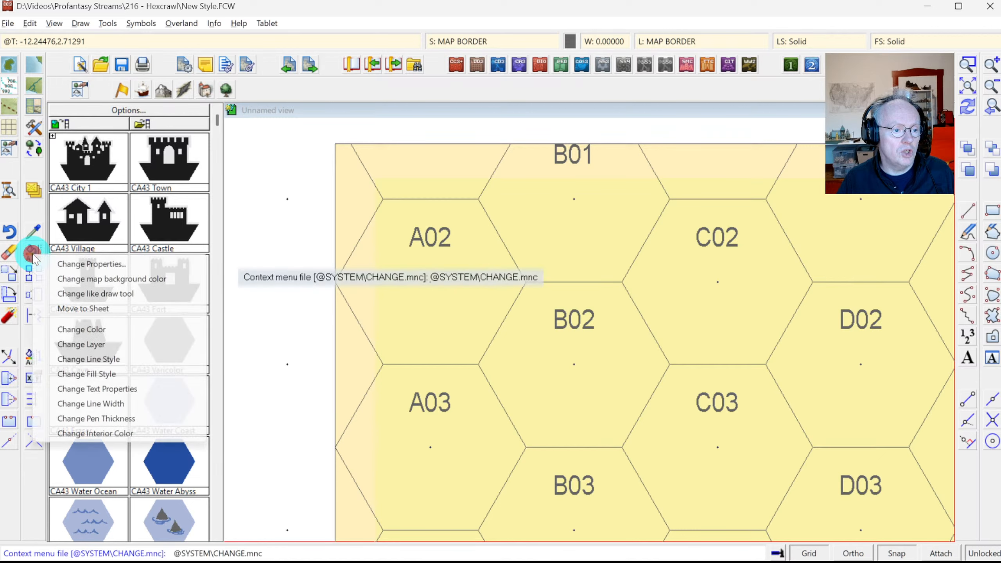
click(84, 340)
Step: Pick all 247 hex labels by selecting the 2D Text entity type across the whole map
right_click(475, 325)
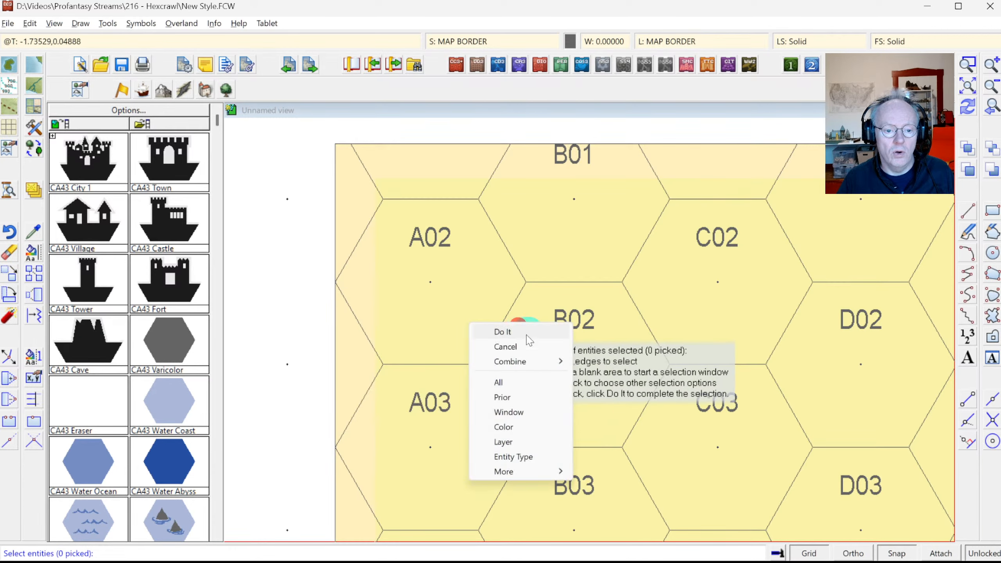
click(520, 457)
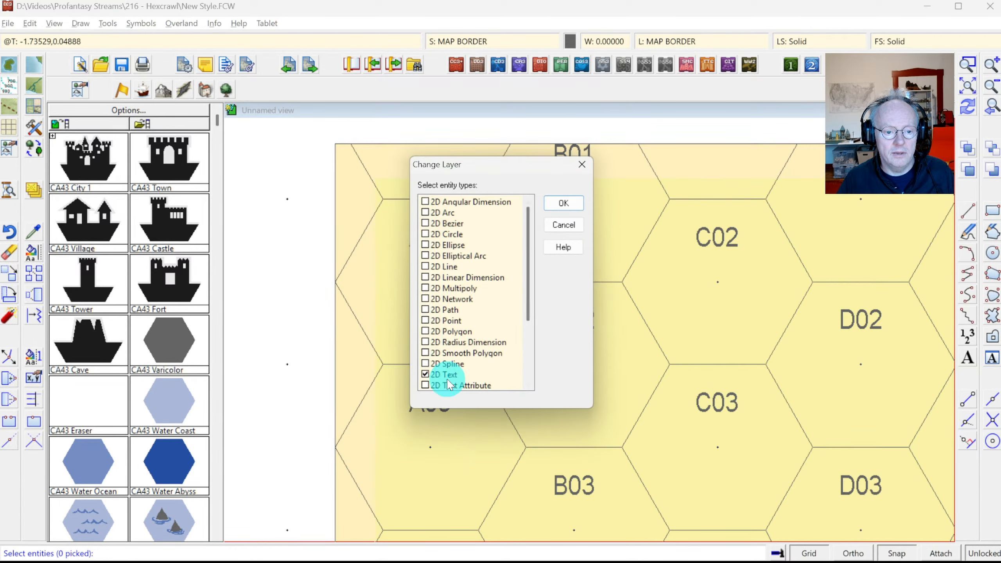
click(425, 375)
click(561, 203)
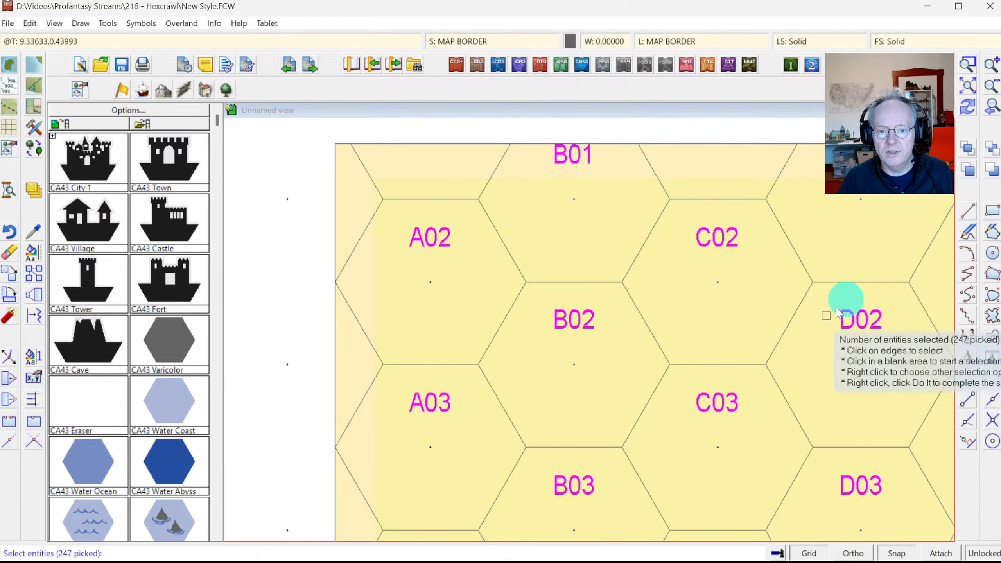
click(972, 89)
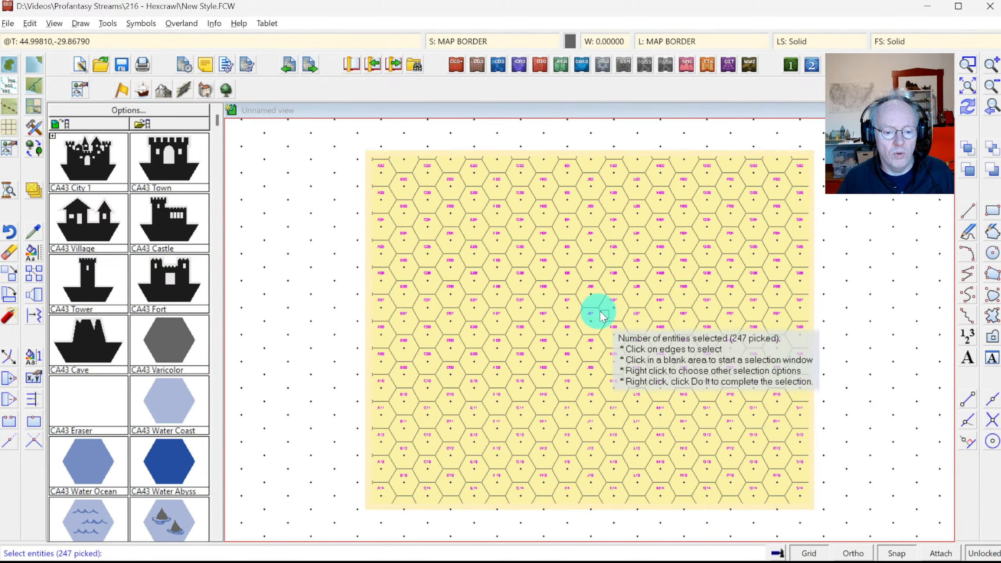
right_click(520, 275)
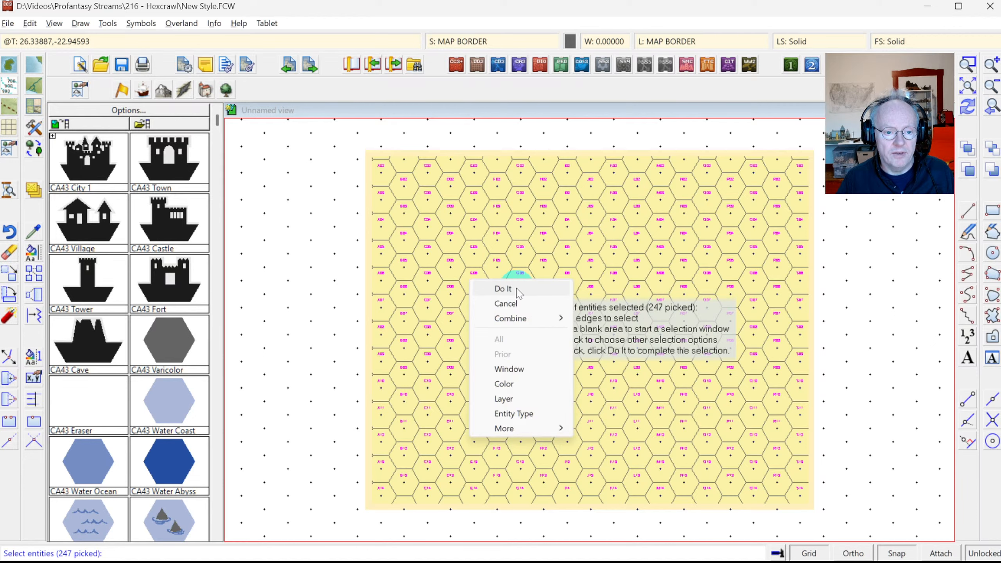
click(517, 289)
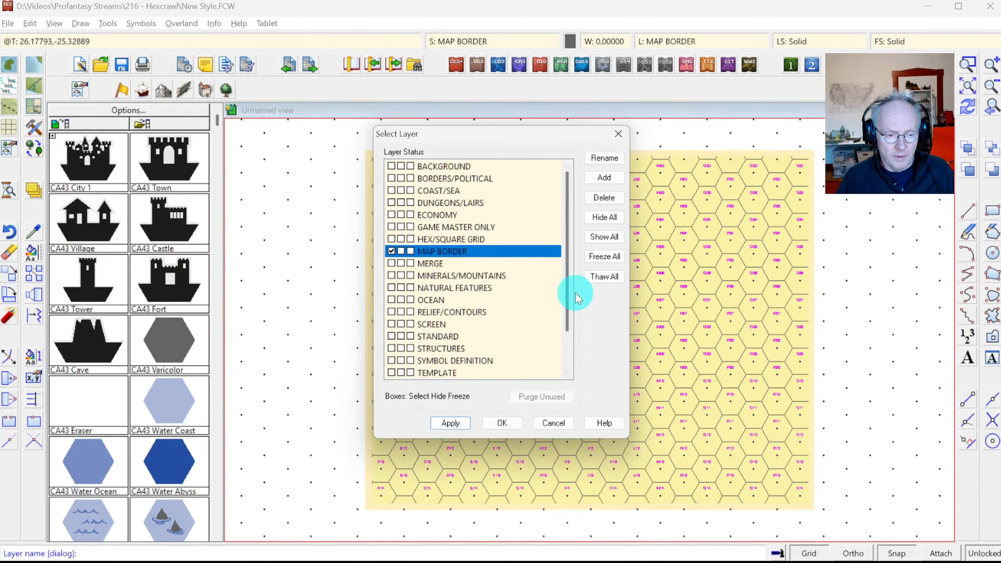
Step: Create a GRID LABELS layer and move the picked hex labels onto it
drag(566, 254, 578, 312)
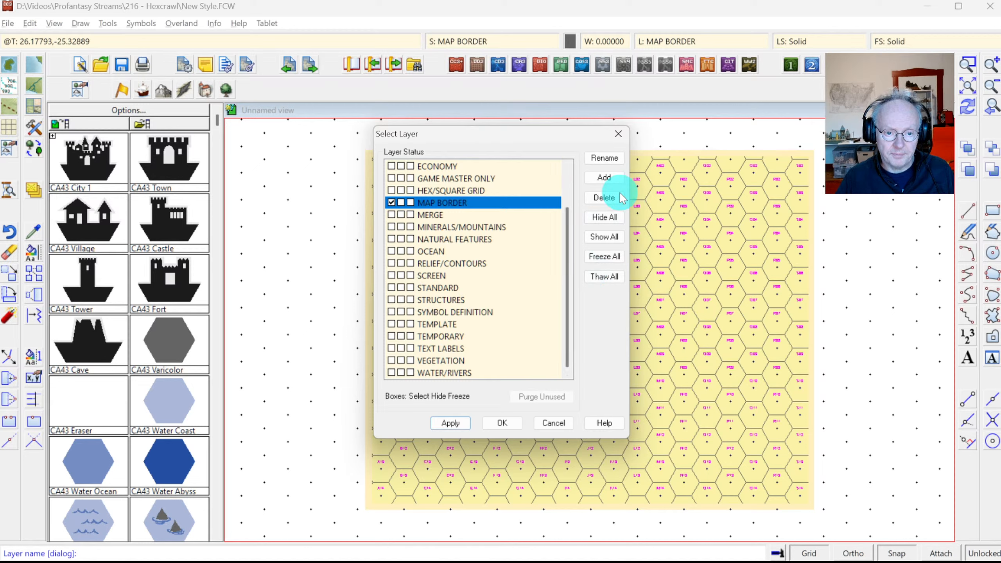
click(605, 180)
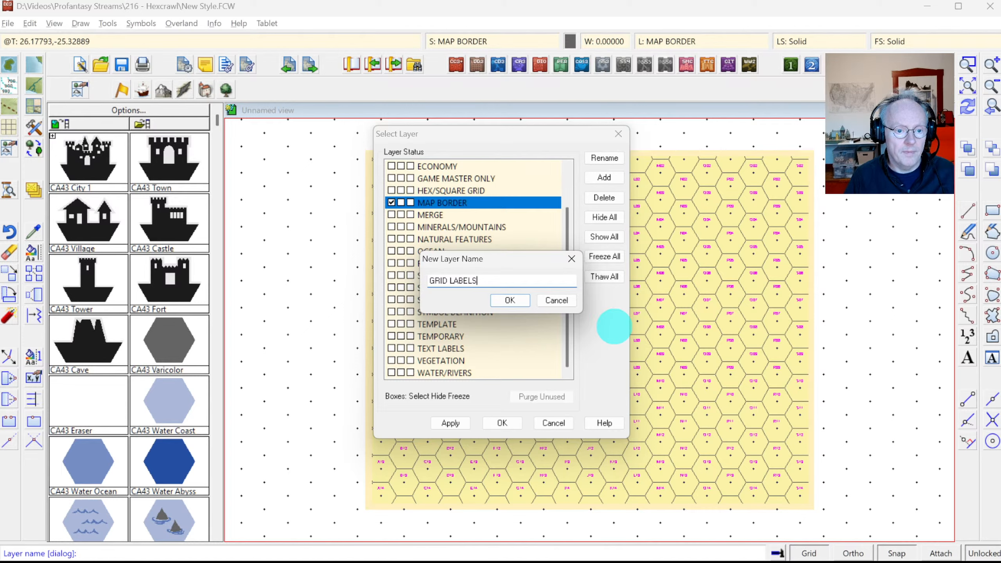
key(Return)
click(391, 239)
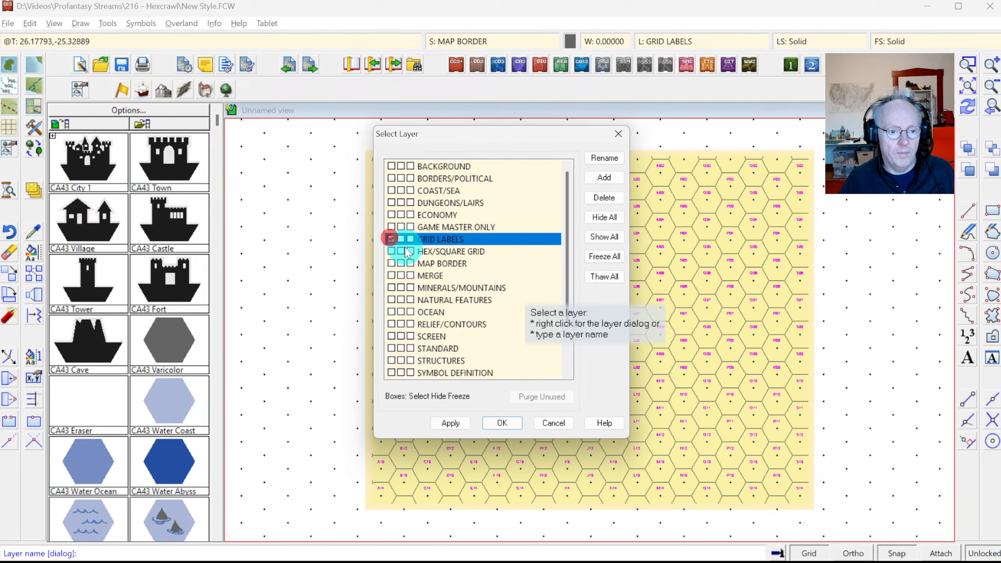
click(512, 423)
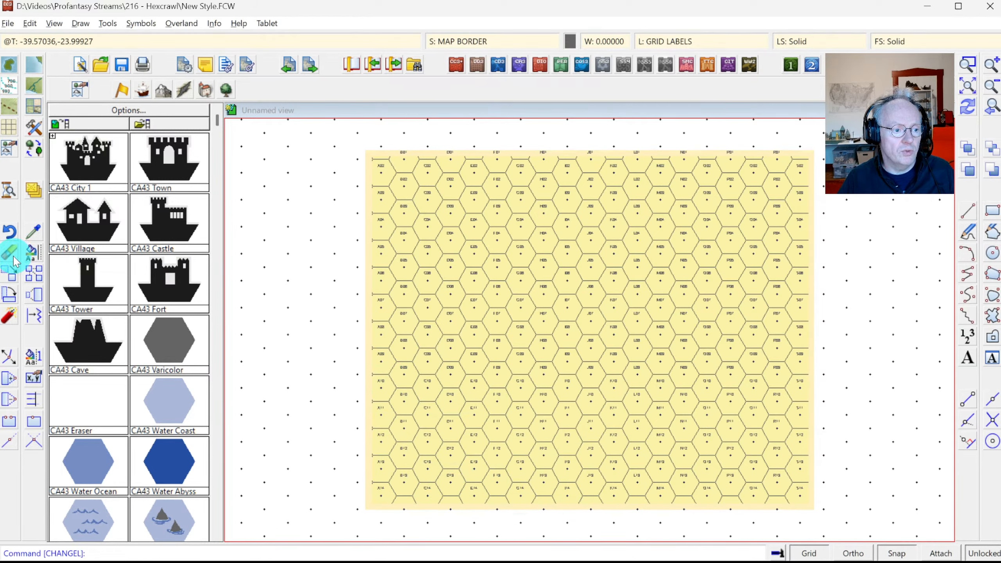
Step: Start moving the previously picked hex labels to another sheet
right_click(34, 190)
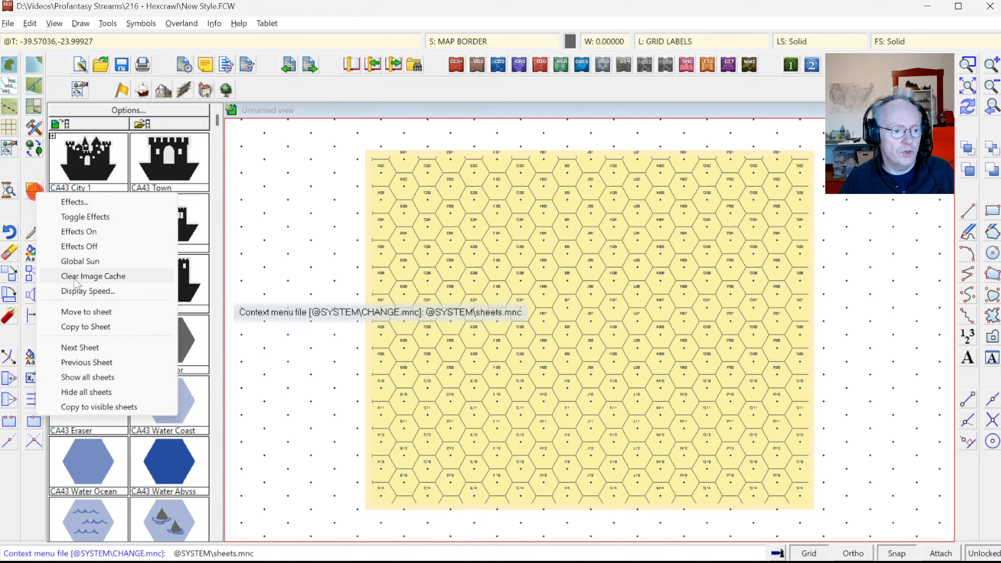
click(81, 311)
right_click(498, 259)
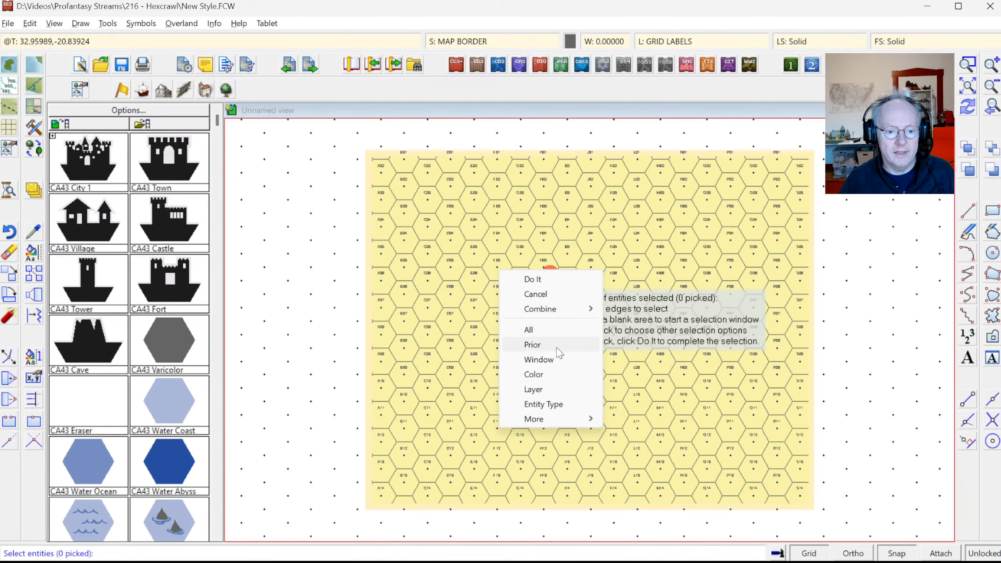
click(558, 346)
right_click(571, 276)
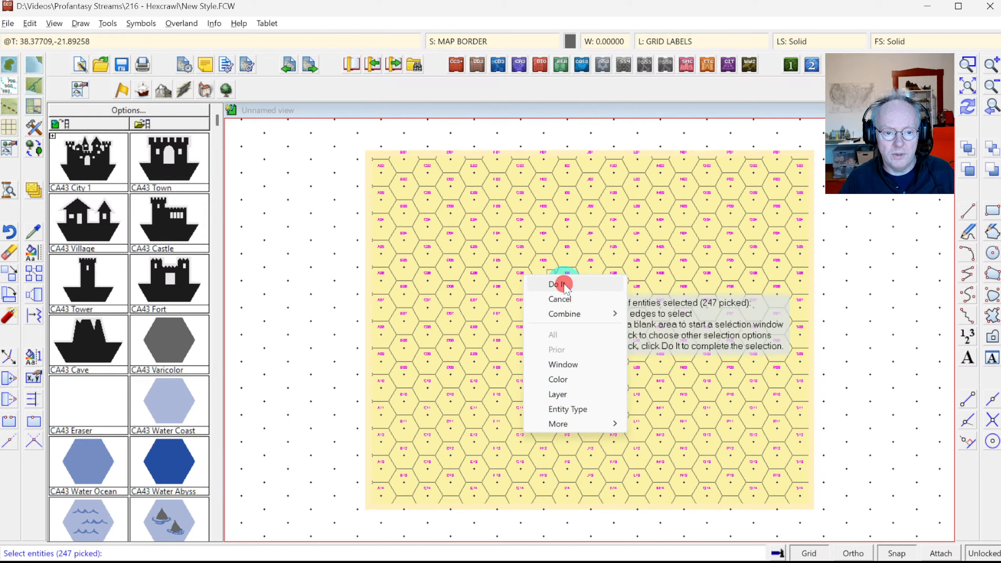
click(564, 284)
Step: Add a TEXT GRID sheet, move it up to sit below GRID, and make it current
click(432, 343)
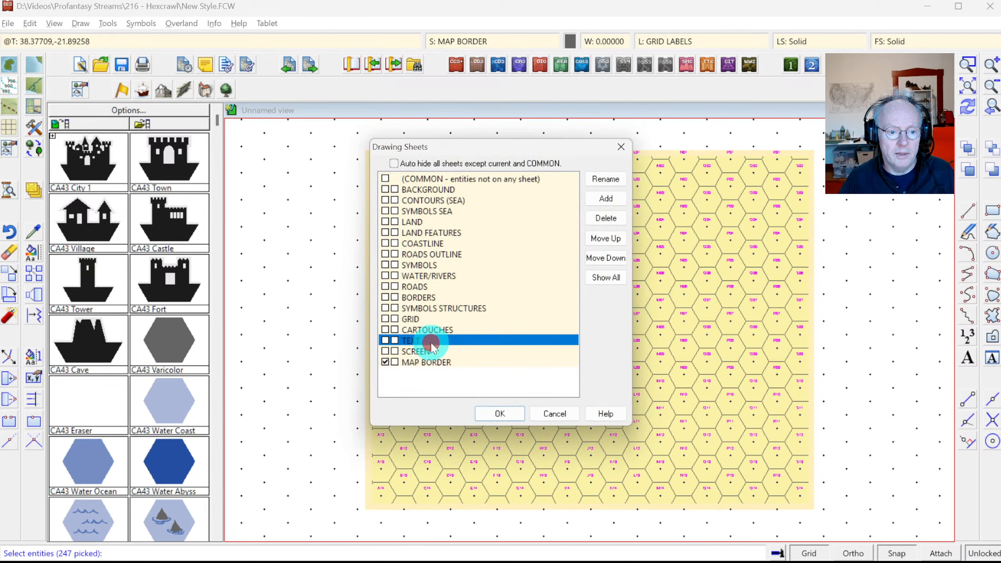
click(606, 199)
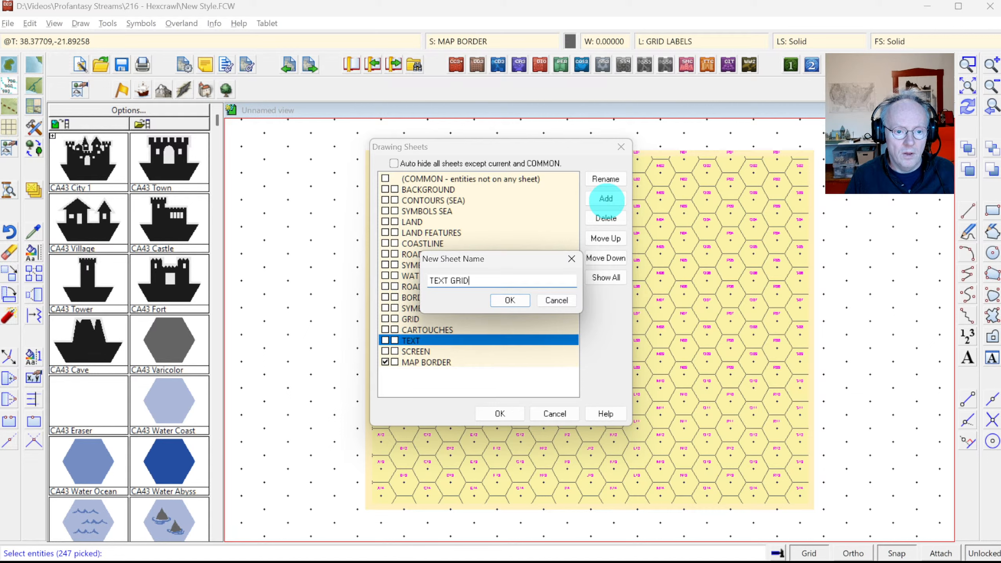
key(Return)
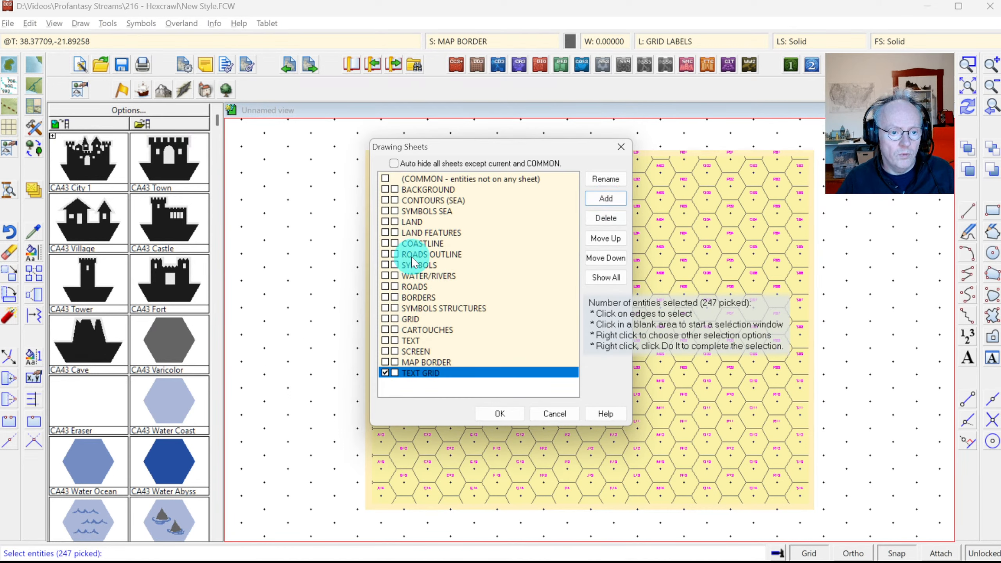
click(596, 239)
click(596, 239)
click(596, 239)
click(595, 239)
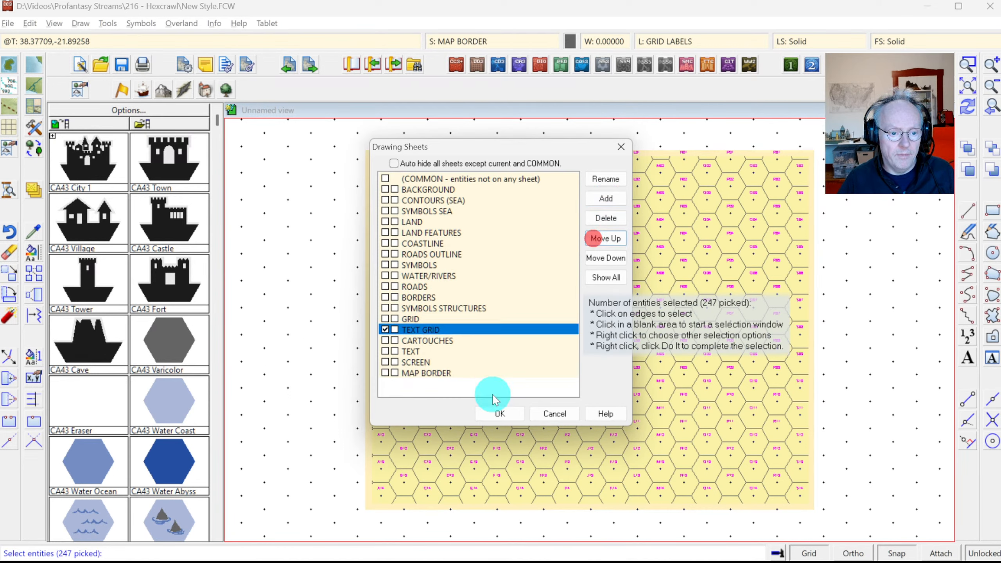
click(492, 418)
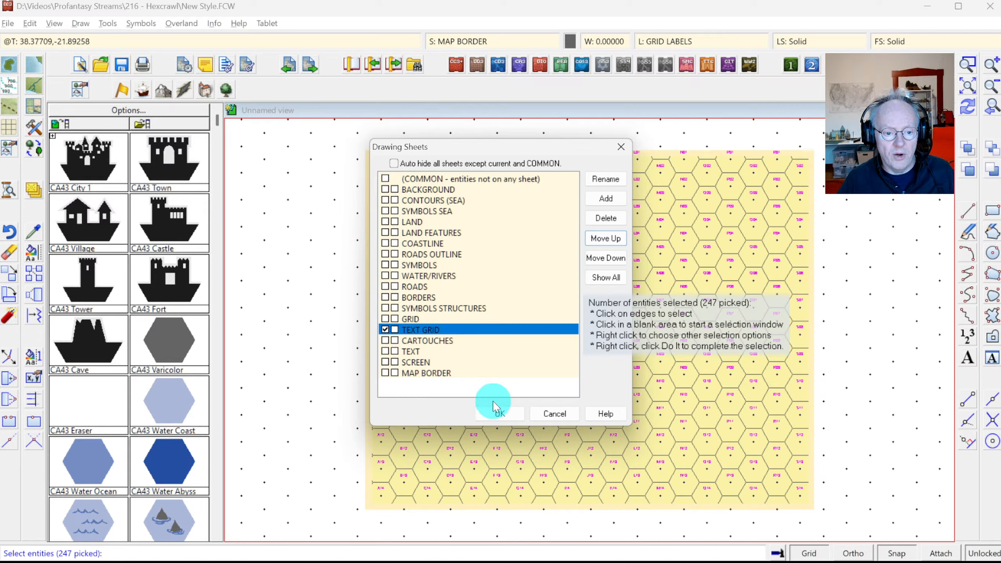
click(495, 413)
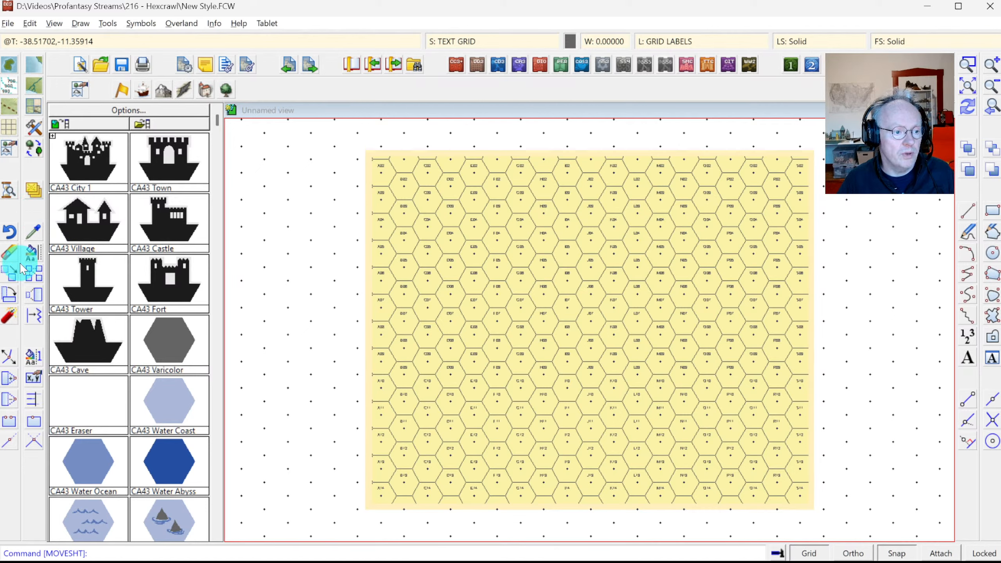
Step: Start a move on the hex grid and zoom in around hexes J05 and K05
click(13, 278)
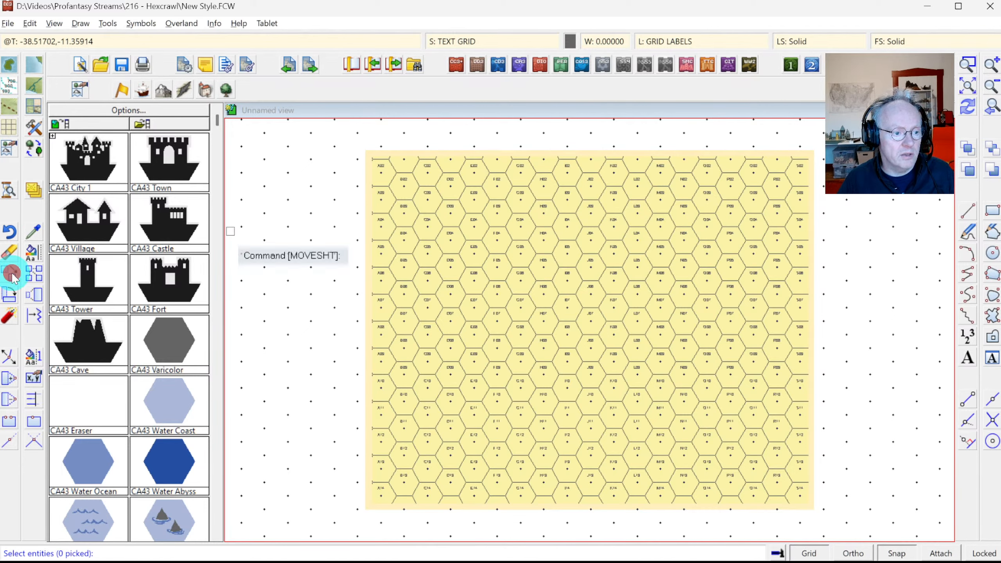
click(512, 265)
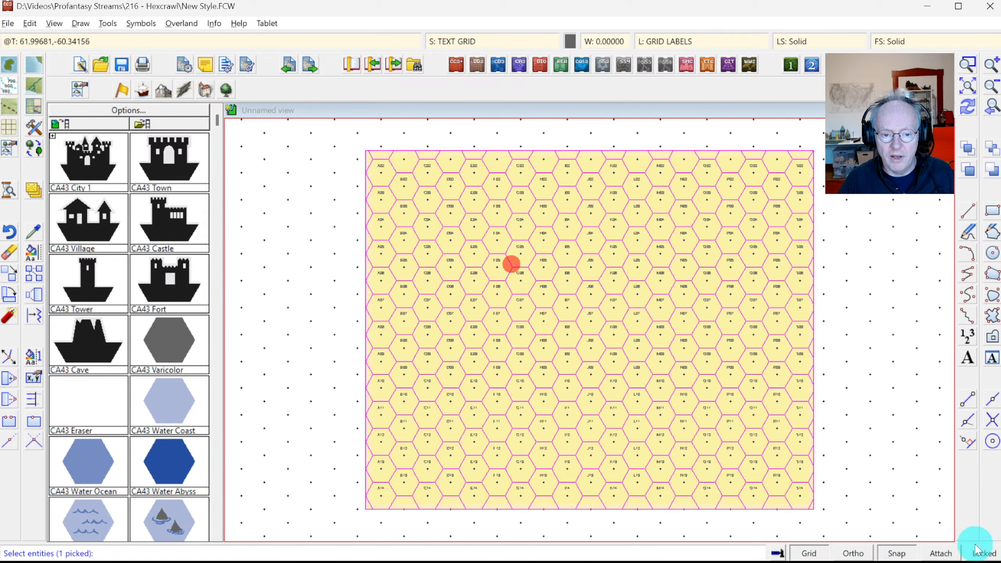
click(969, 64)
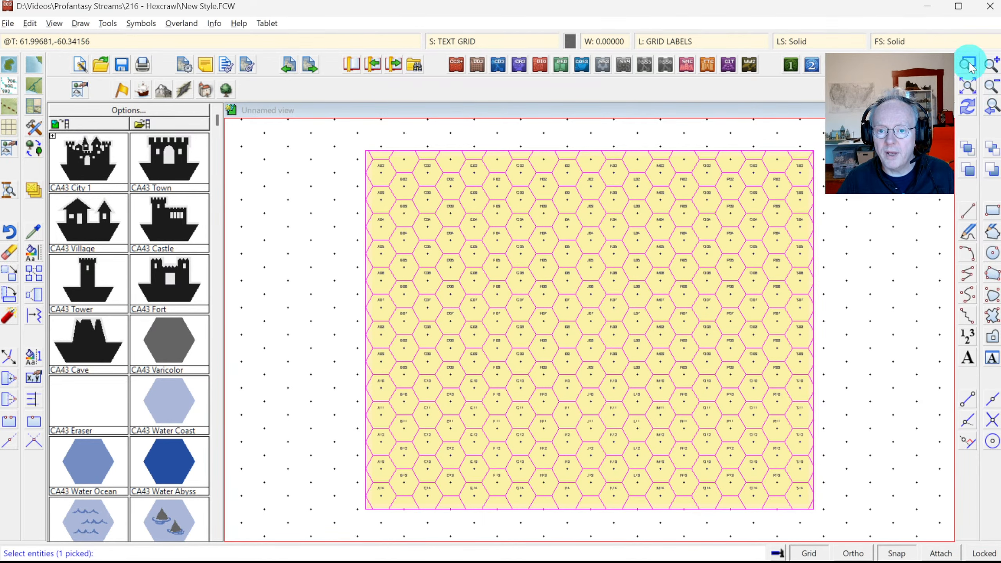
click(545, 224)
click(645, 298)
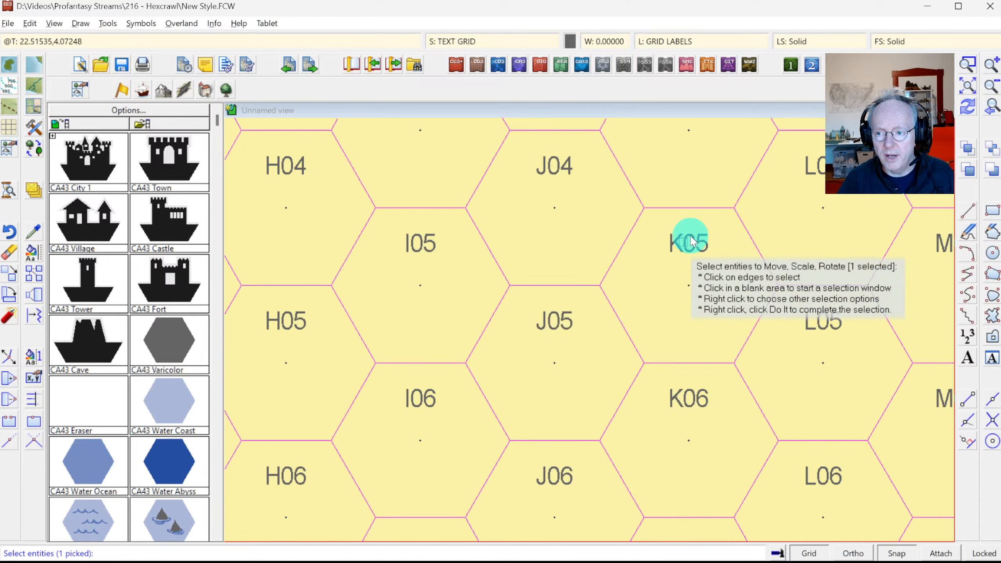
Step: Cancel the grid selection and trial-pick the J04 and K05 labels without moving them
right_click(557, 235)
click(555, 256)
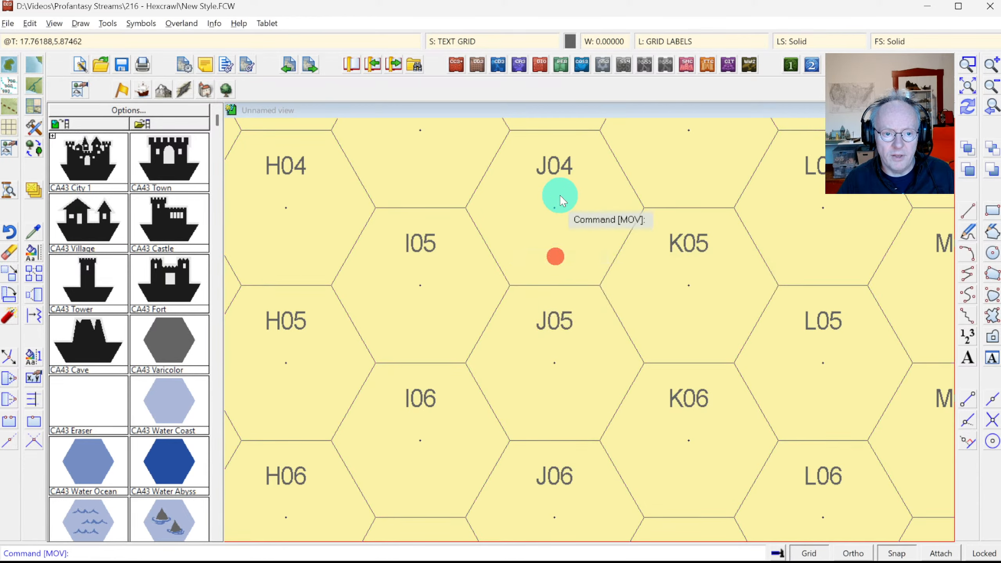
click(560, 194)
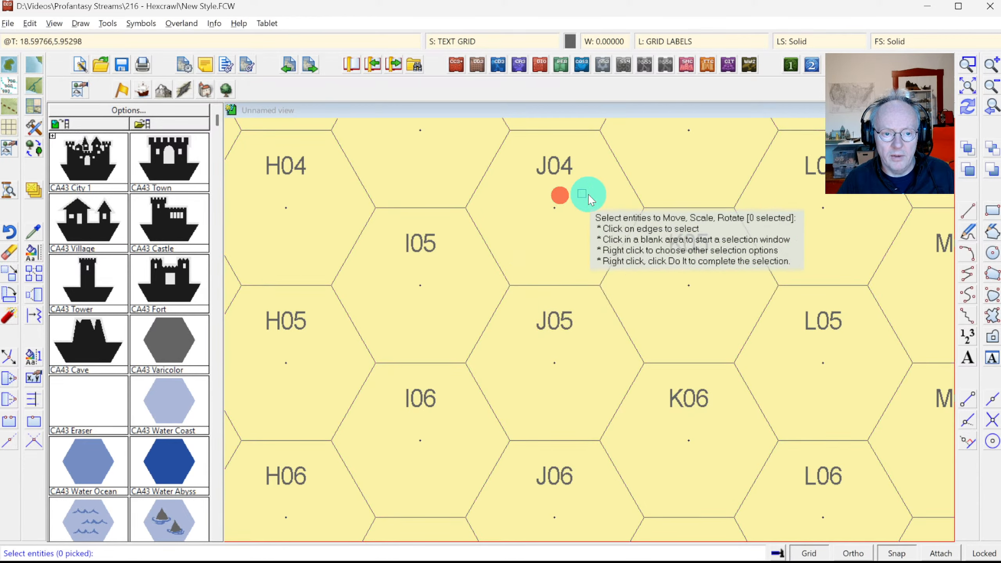
click(555, 176)
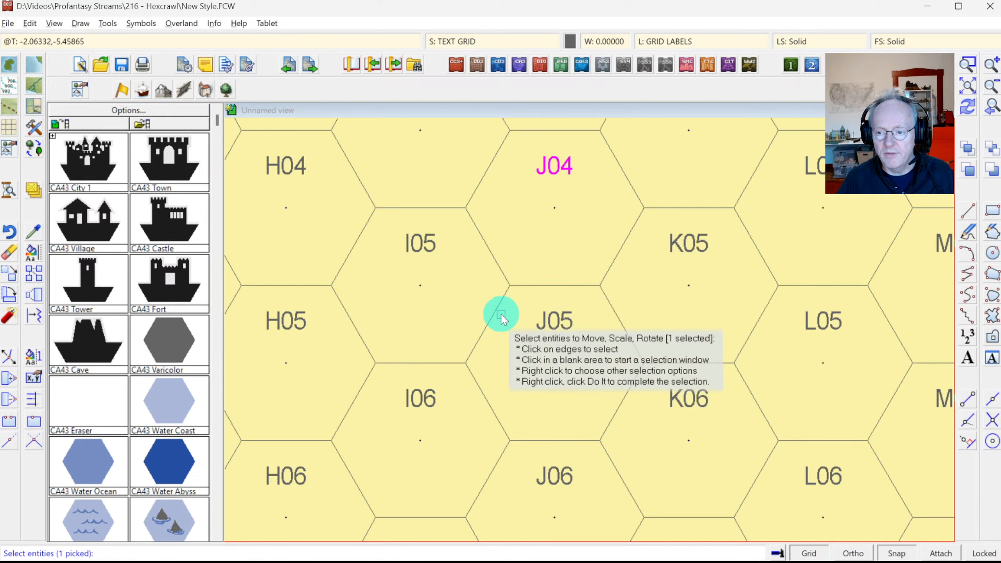
key(Escape)
right_click(682, 243)
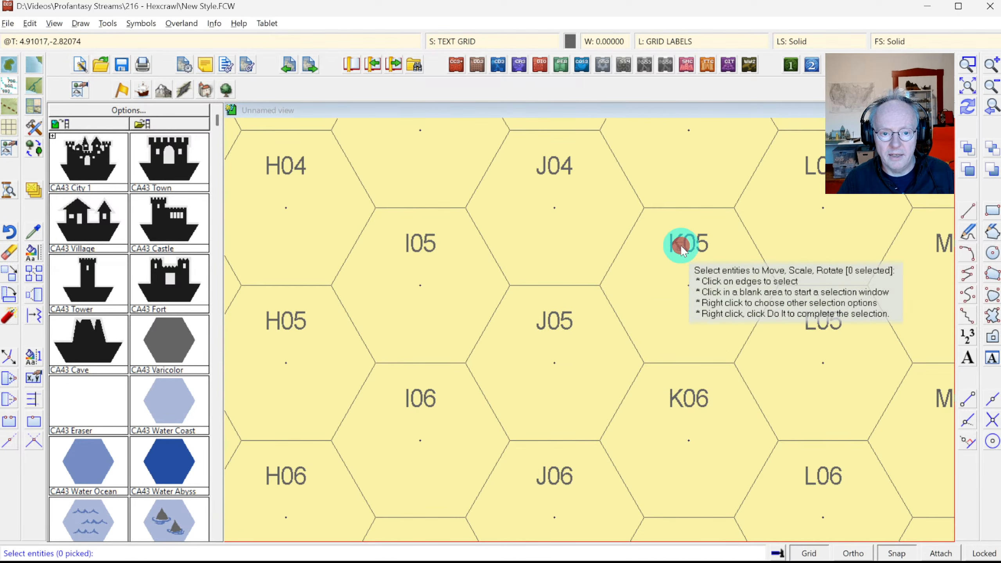
click(681, 246)
key(Escape)
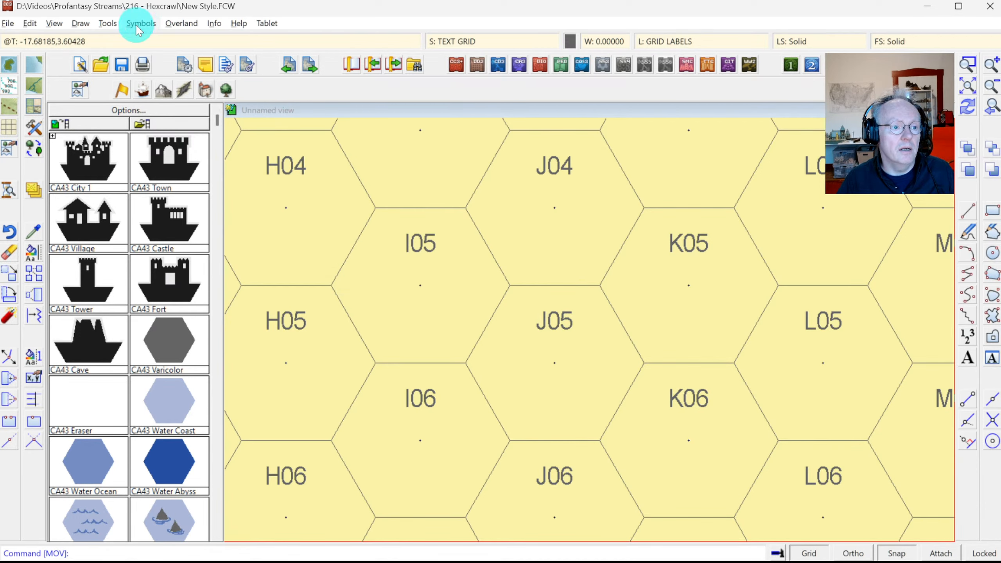
Step: Group all 247 hex labels by selecting entity type 2D Text
click(107, 27)
mouse_move(134, 83)
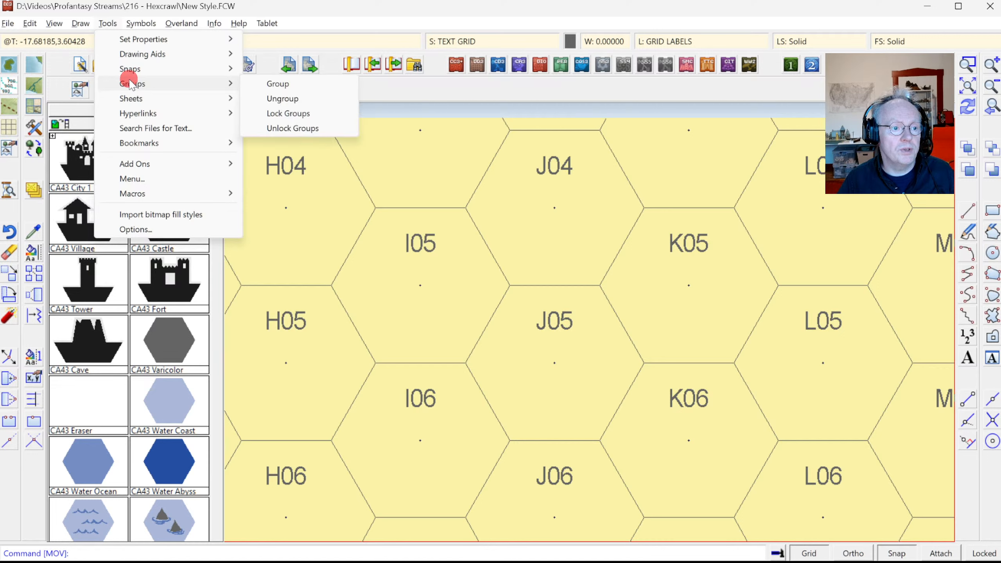
click(291, 85)
right_click(395, 169)
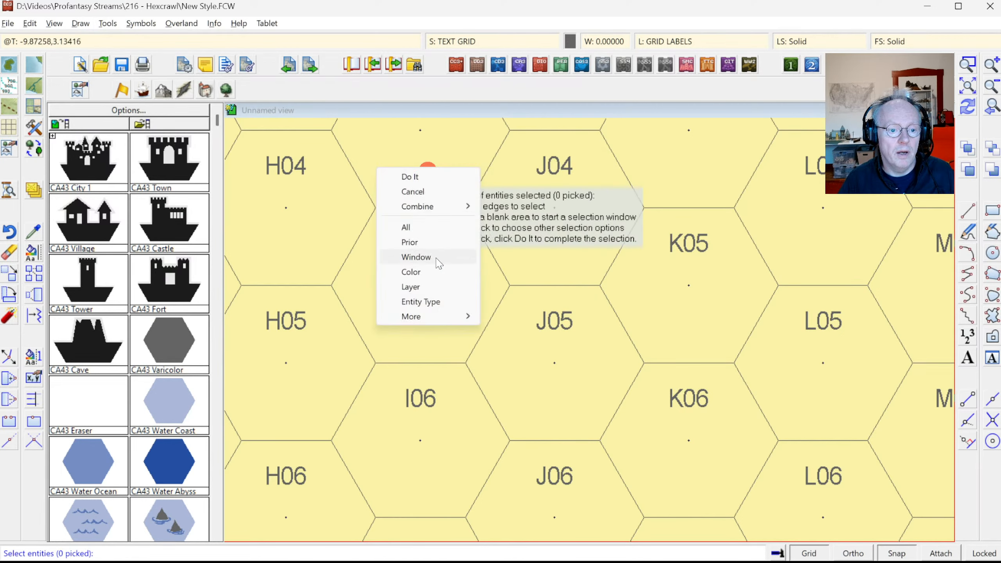
click(430, 301)
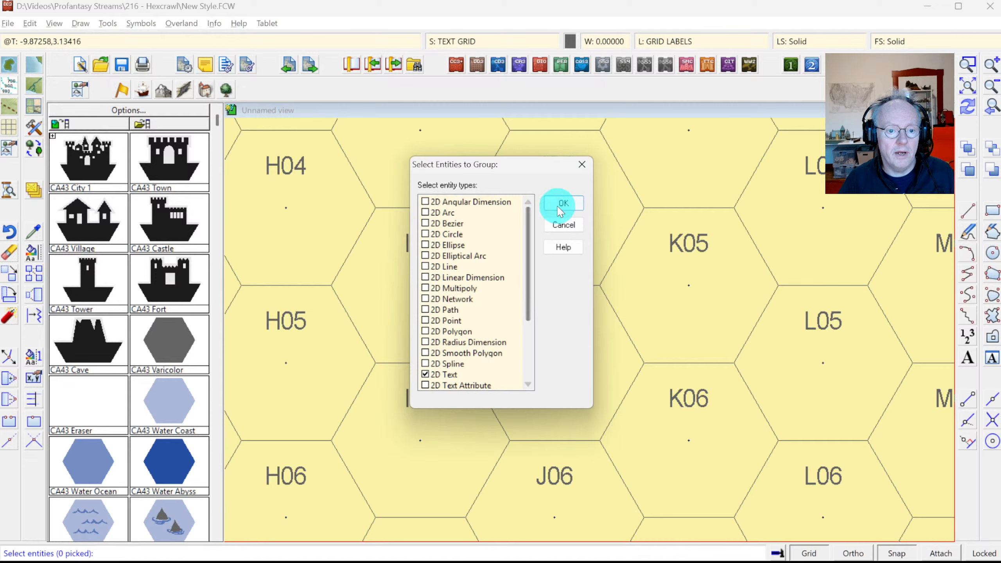
click(560, 204)
right_click(449, 257)
click(433, 268)
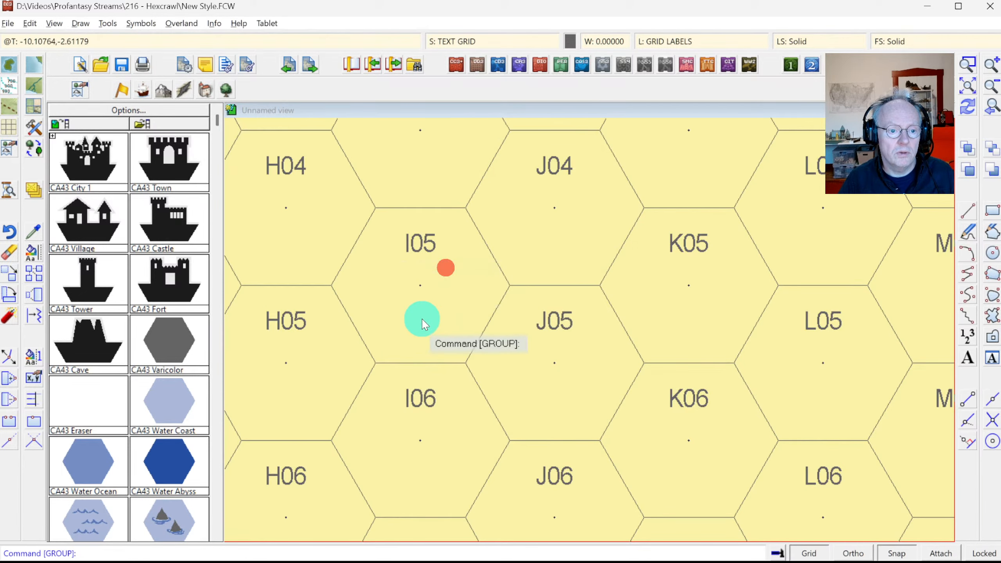
Step: Move the label group from J05 down one hex row and redraw the map
click(10, 276)
click(421, 248)
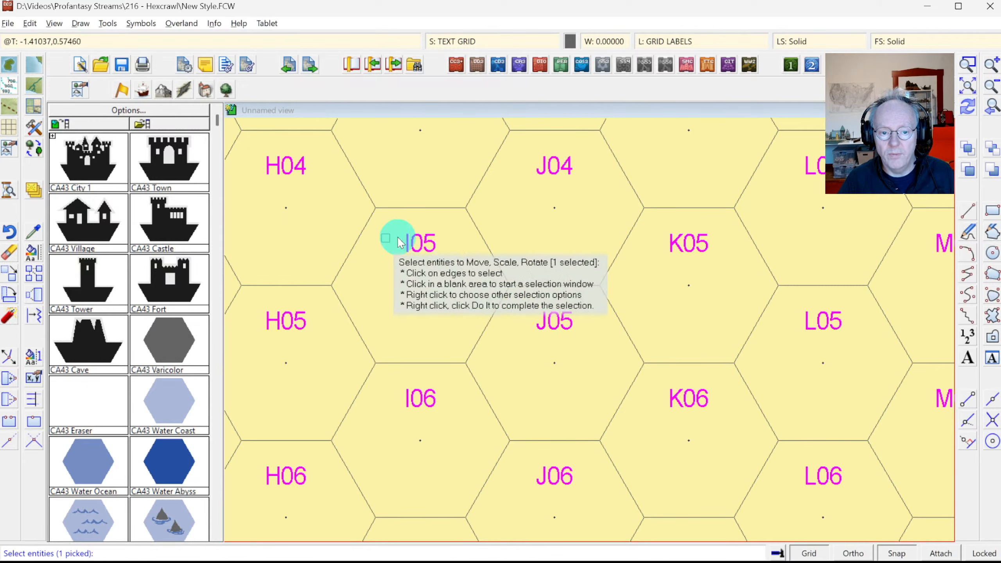
key(Escape)
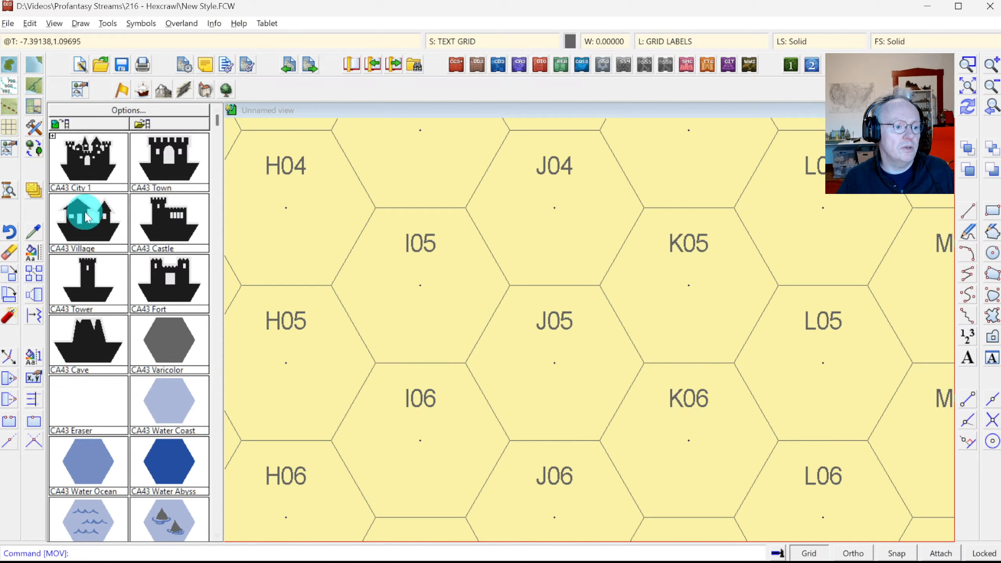
click(559, 330)
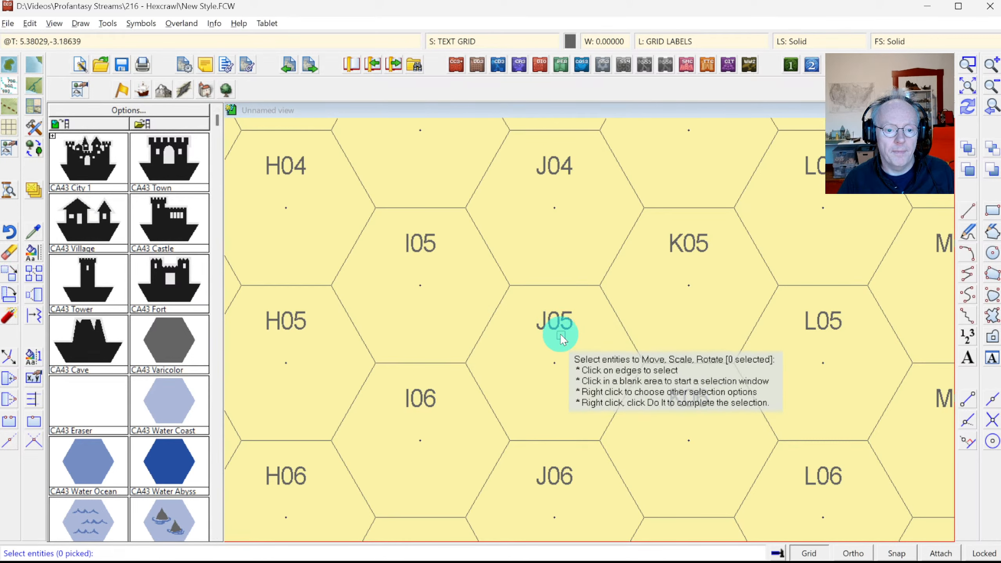
right_click(566, 327)
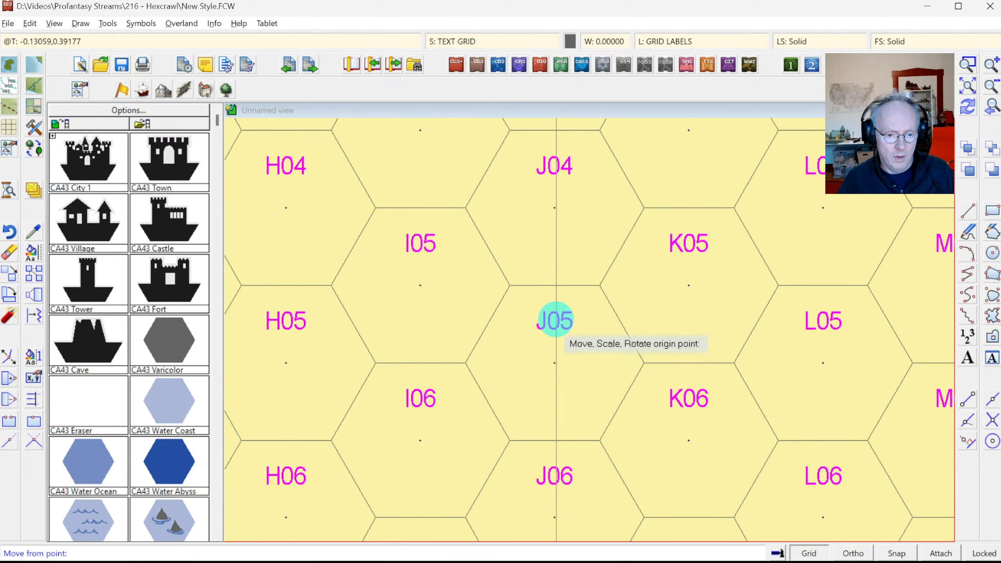
click(554, 320)
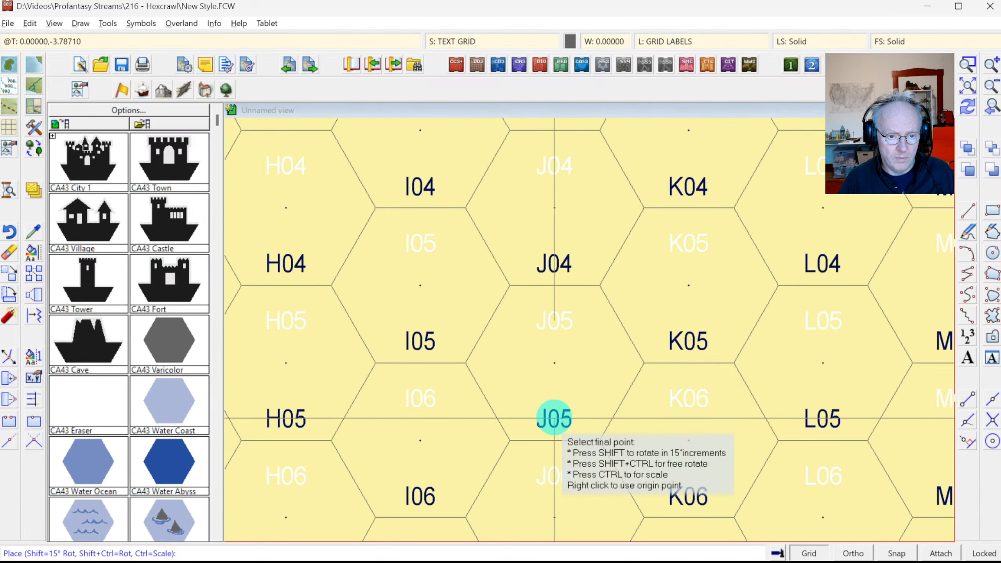
click(554, 418)
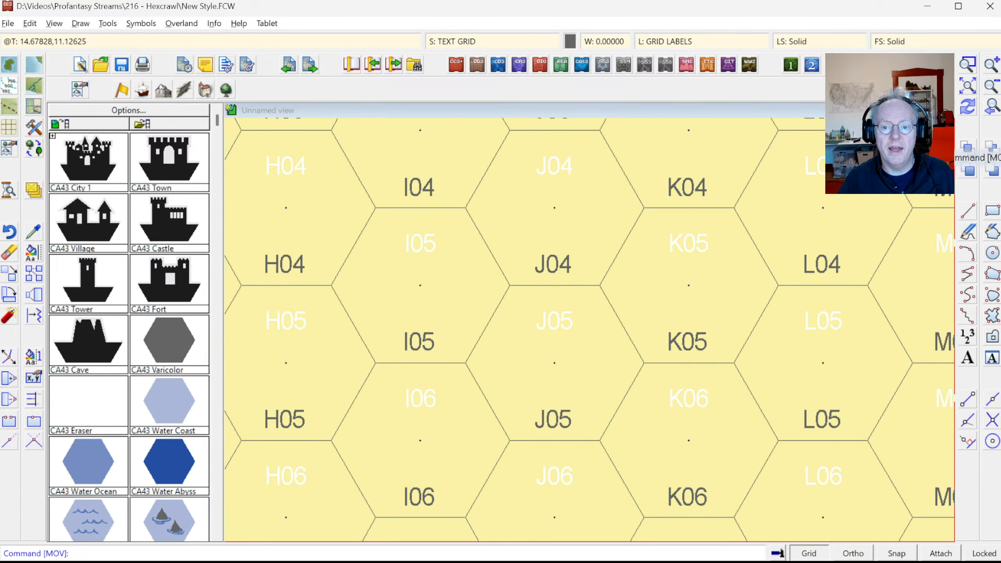
click(970, 113)
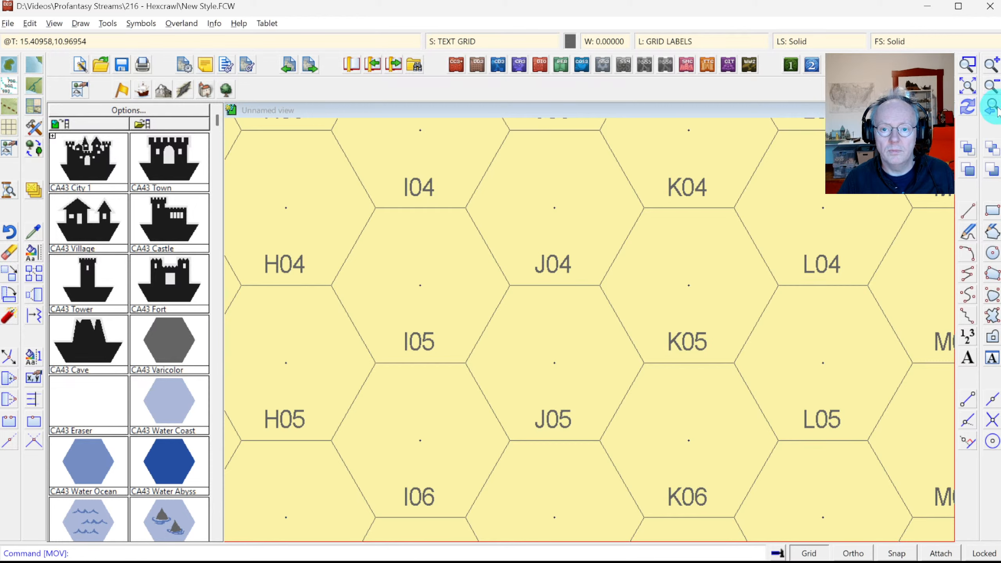
Step: Zoom in on the hexes around H03 from the full map view
click(961, 87)
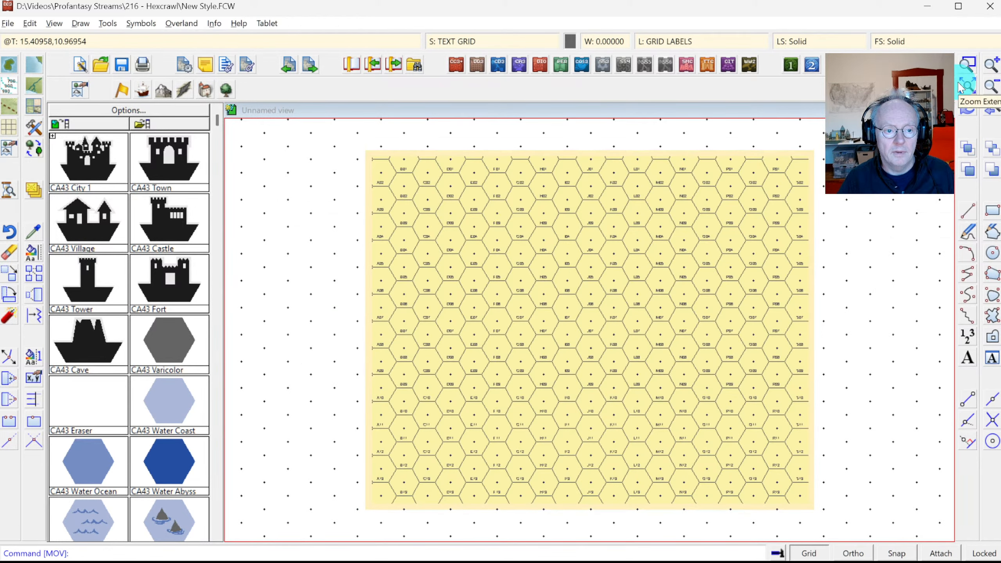
click(966, 65)
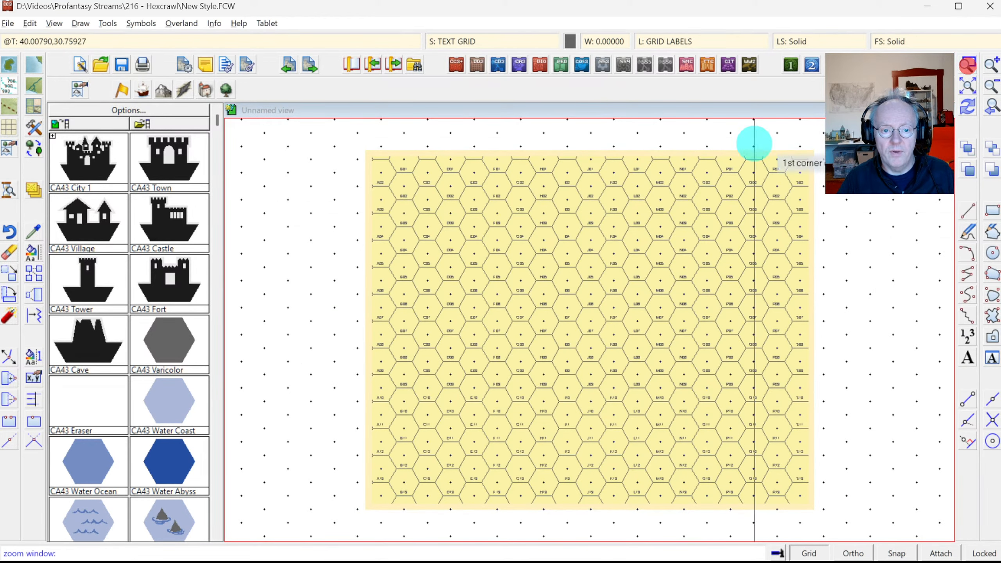
click(518, 196)
click(590, 264)
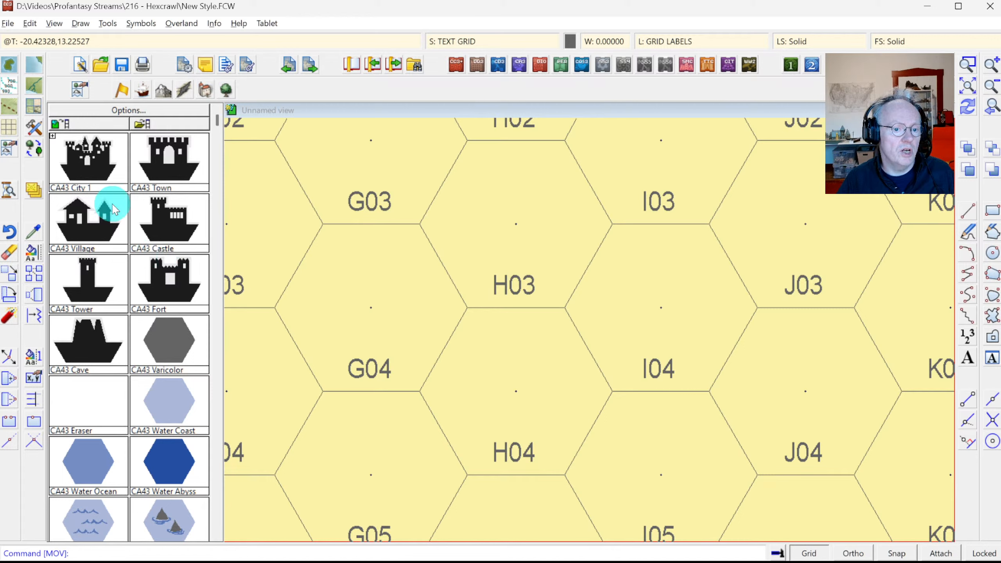
Step: Change the hex labels' font to Century Gothic and view the whole map
right_click(36, 255)
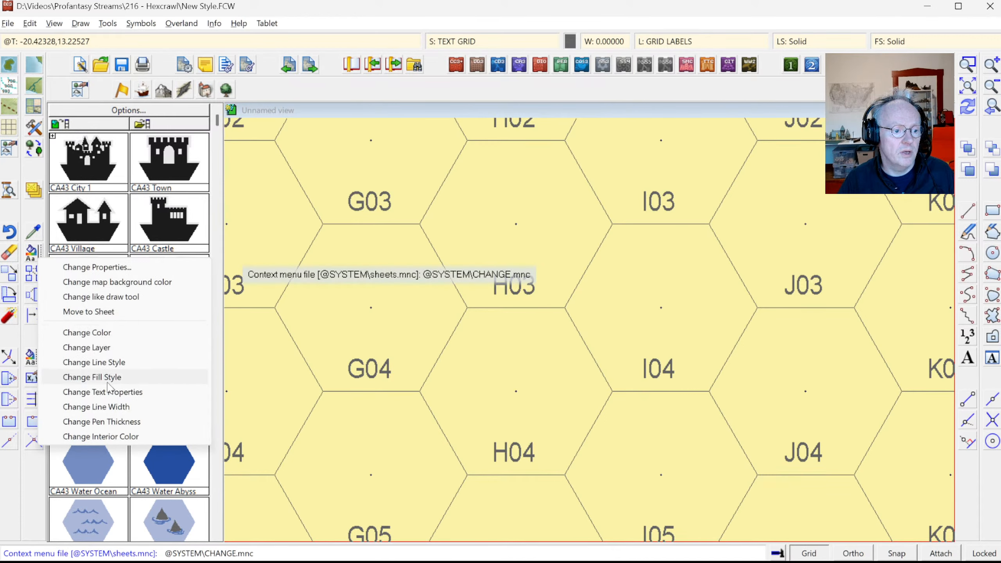
click(112, 398)
click(508, 285)
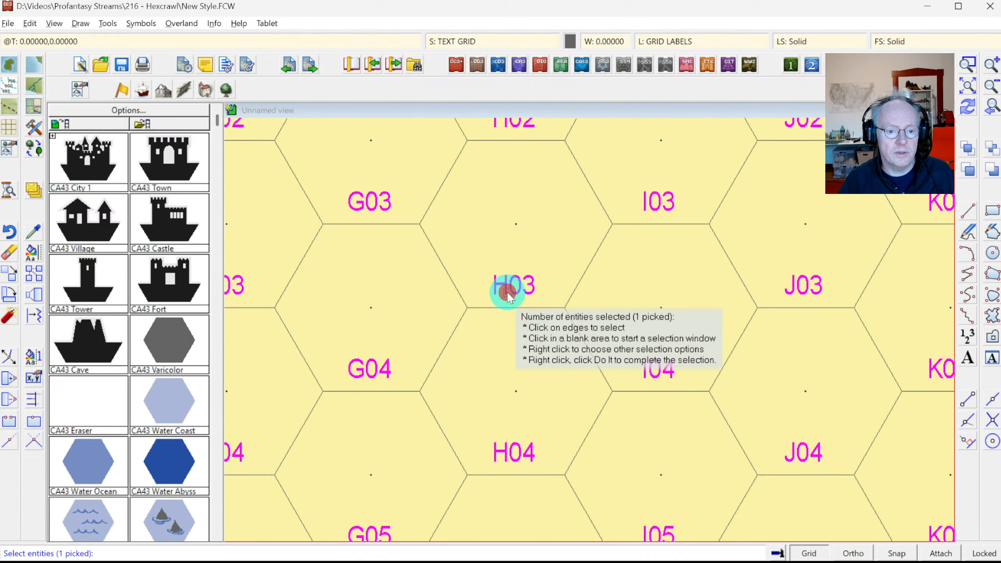
right_click(523, 339)
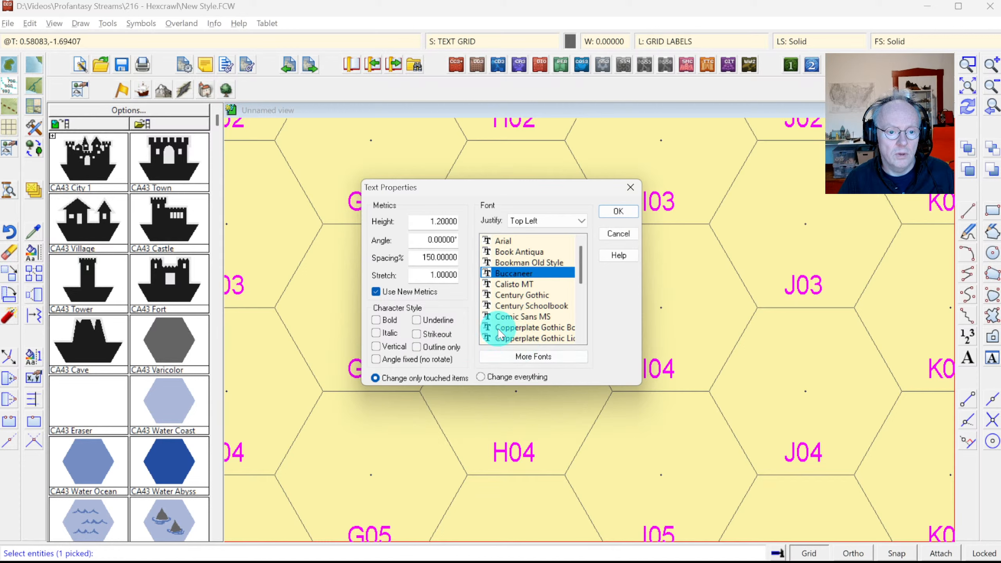
click(530, 295)
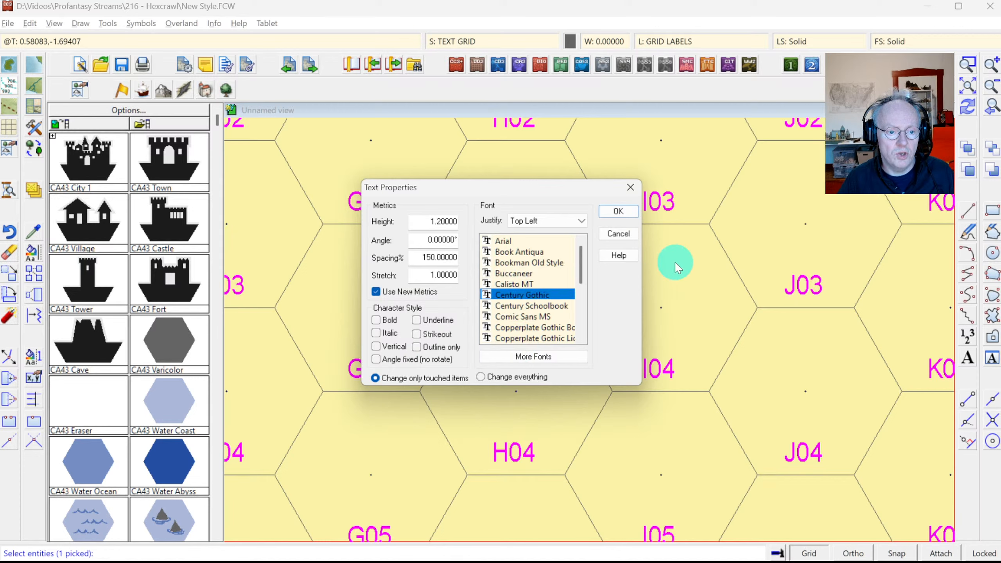
click(621, 212)
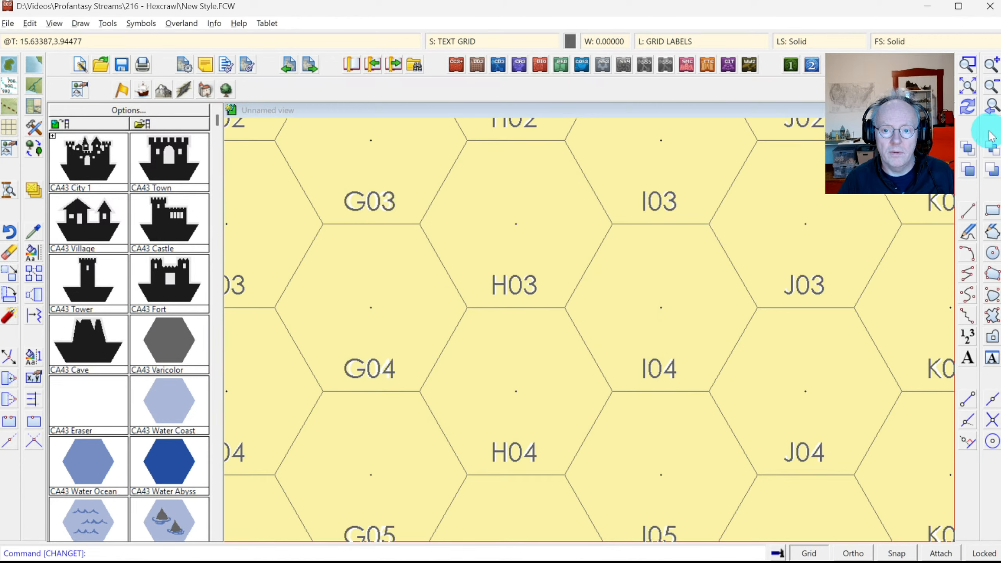
click(987, 107)
click(968, 63)
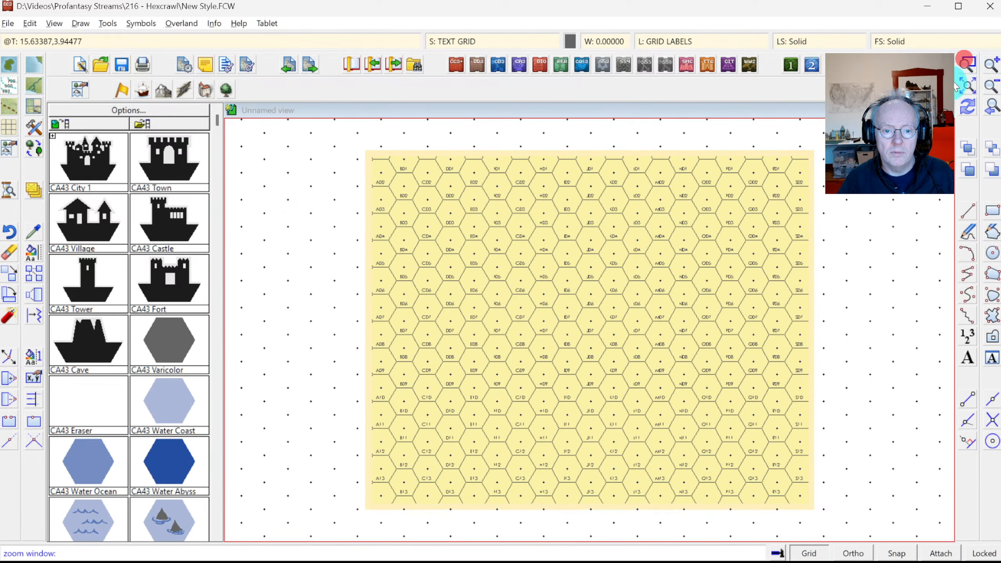
Step: Zoom in on hexes F02 to I04 and make GRID the current sheet
click(481, 190)
click(561, 248)
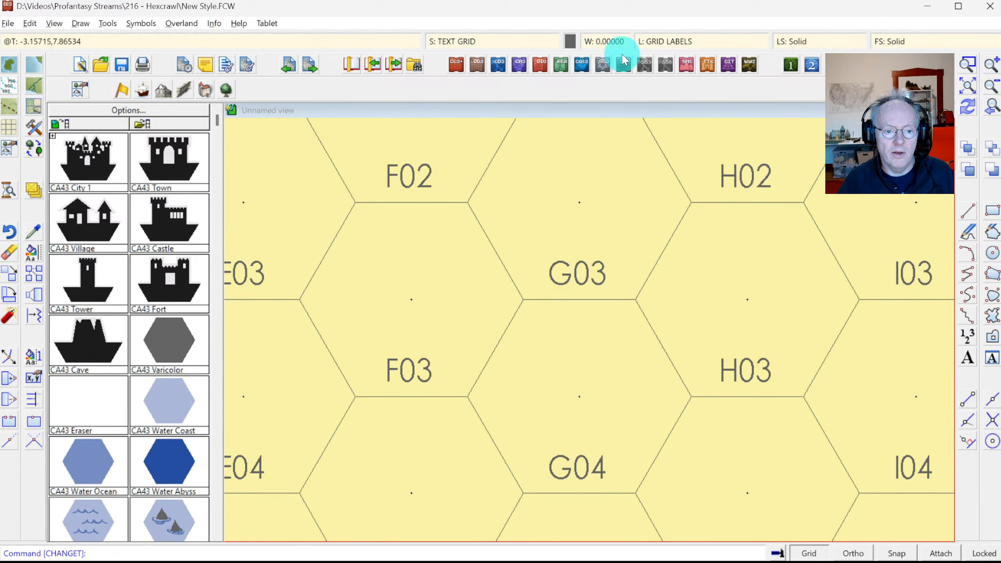
click(472, 44)
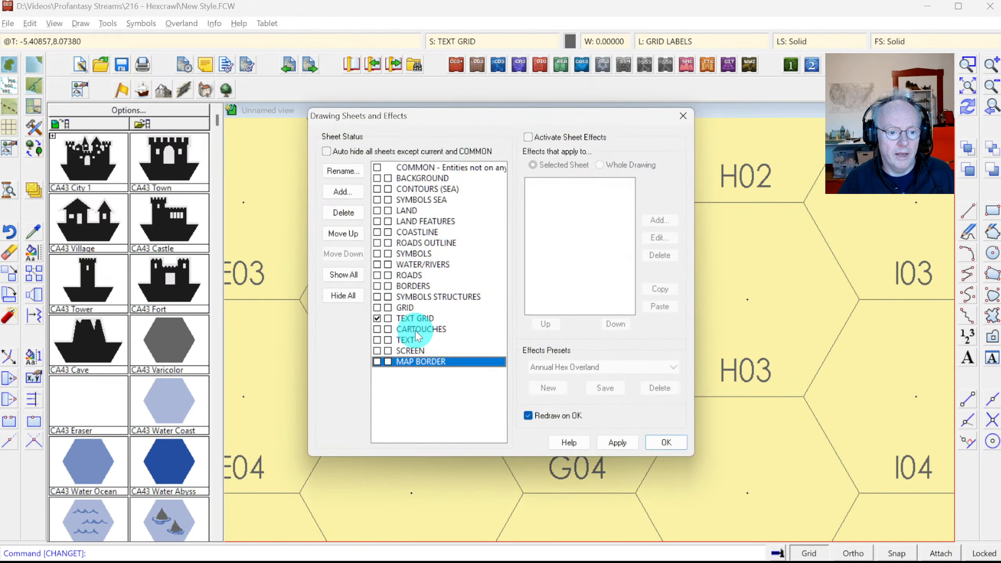
click(380, 308)
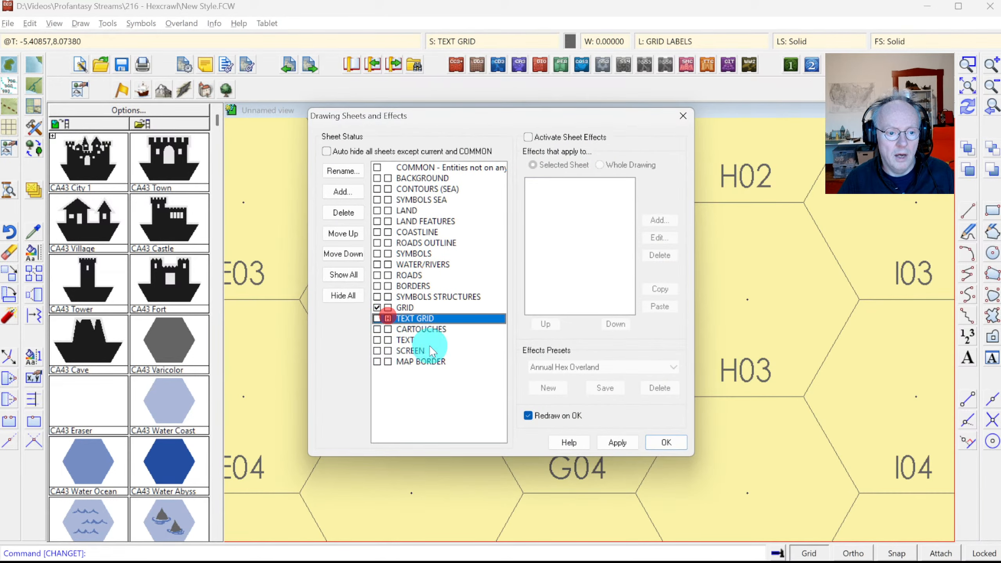
click(666, 442)
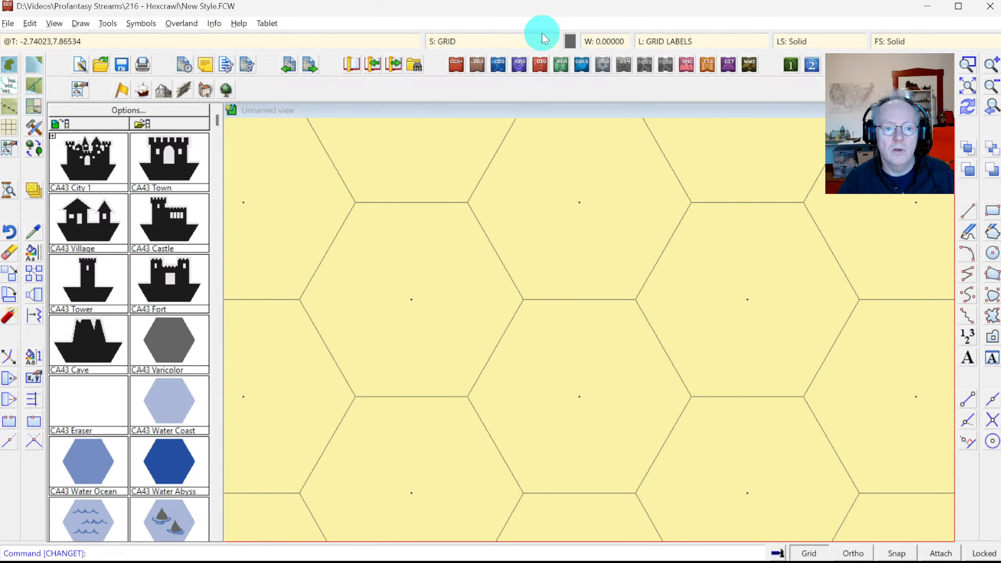
Step: Turn the TEXT GRID sheet back on so the hex labels reappear
click(500, 36)
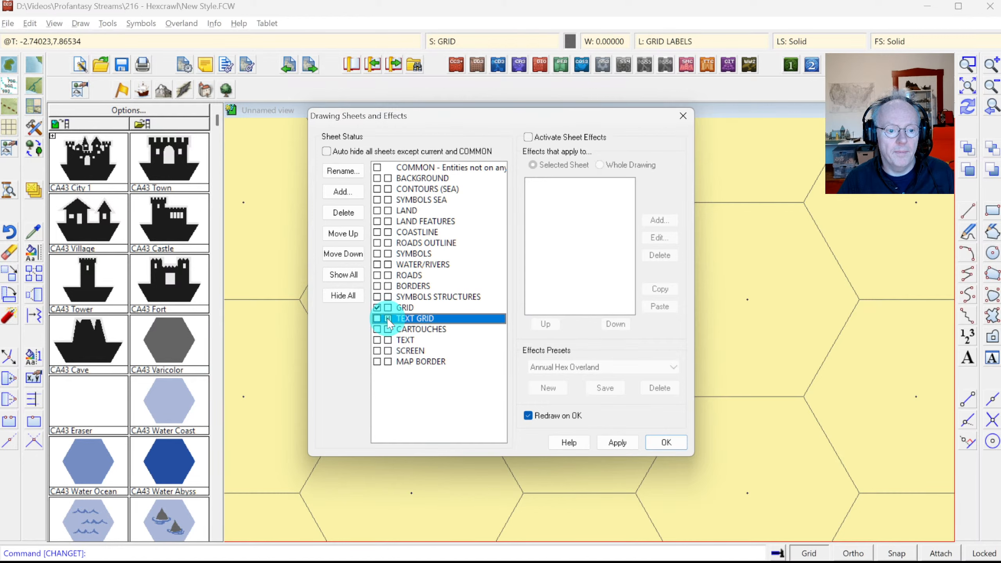
click(379, 319)
click(667, 442)
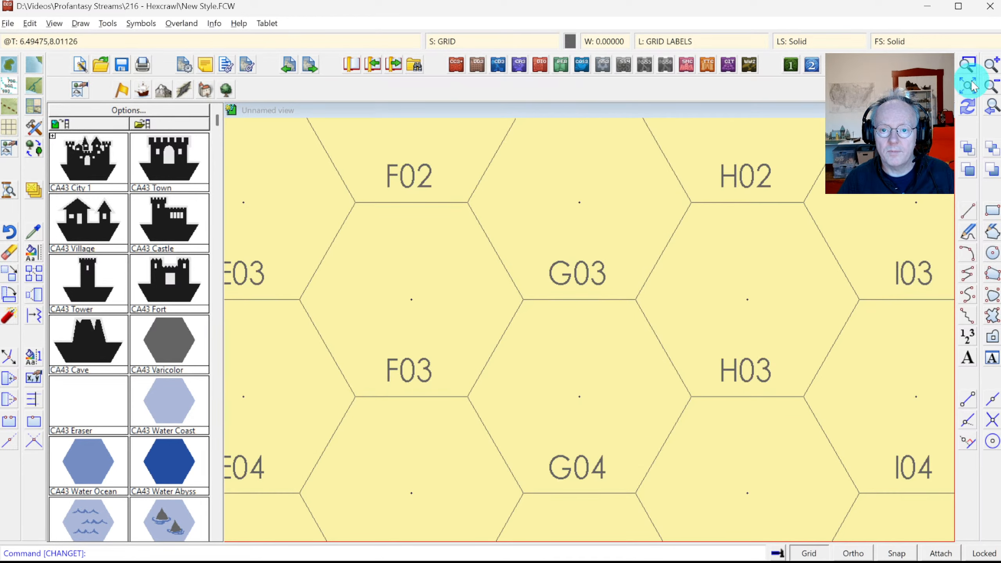
Step: Zoom in on hexes E03 to J06 and switch to the Photoshop reference map
click(969, 86)
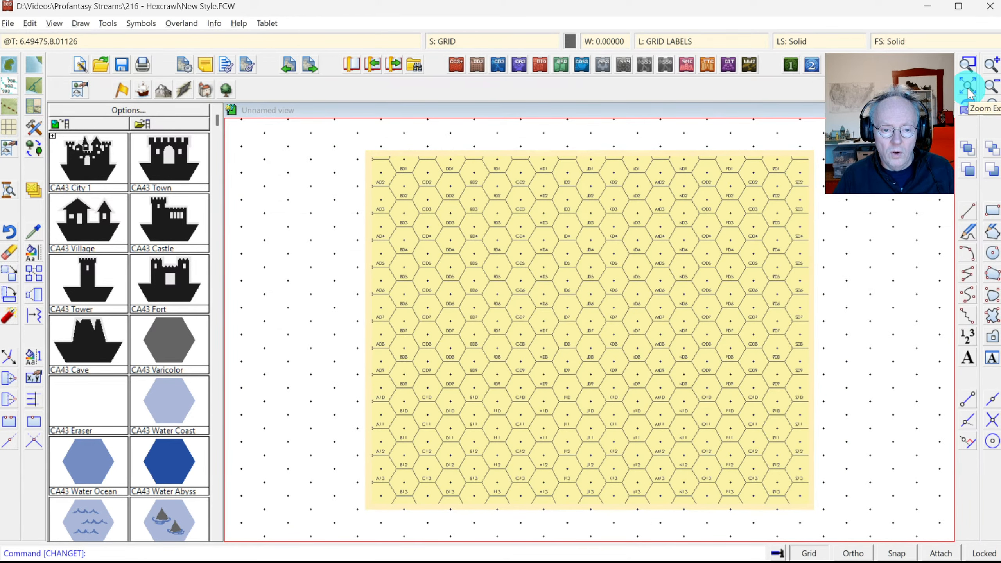
click(970, 67)
click(447, 197)
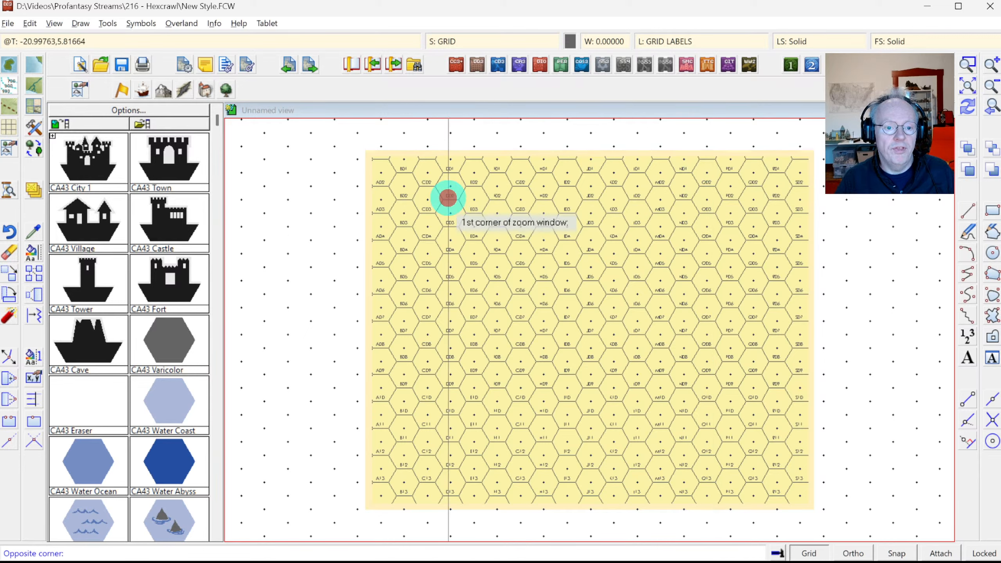
click(570, 296)
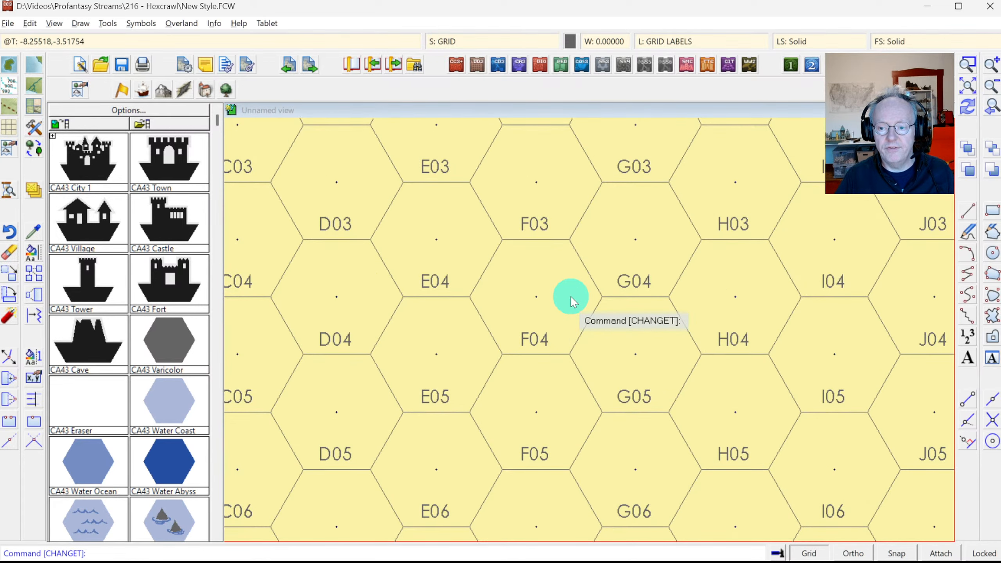
key(alt+Tab)
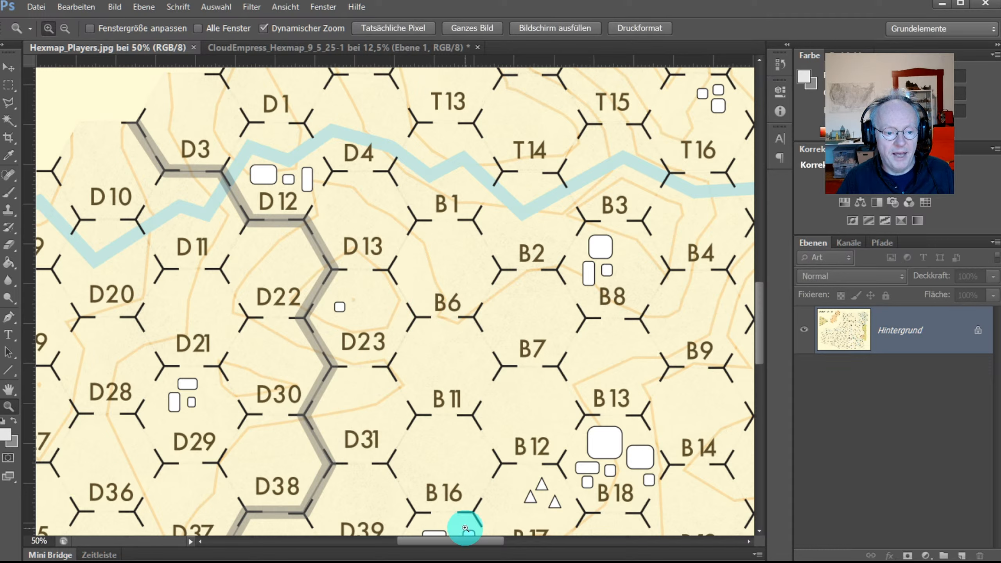
Step: Return from the Photoshop reference map to the CC3+ hex map
key(alt+Tab)
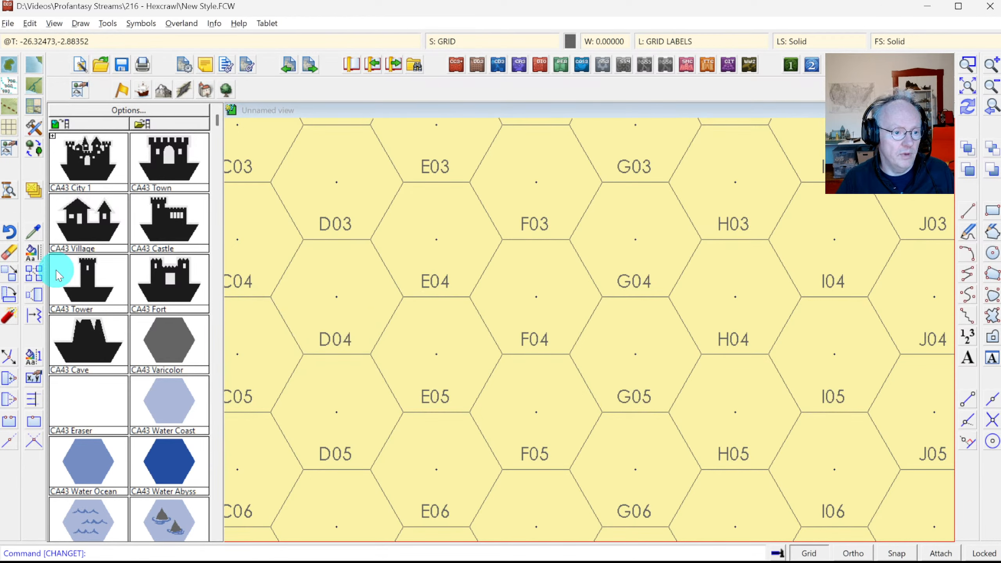
Step: Select the hex grid with Move to sheet
right_click(35, 196)
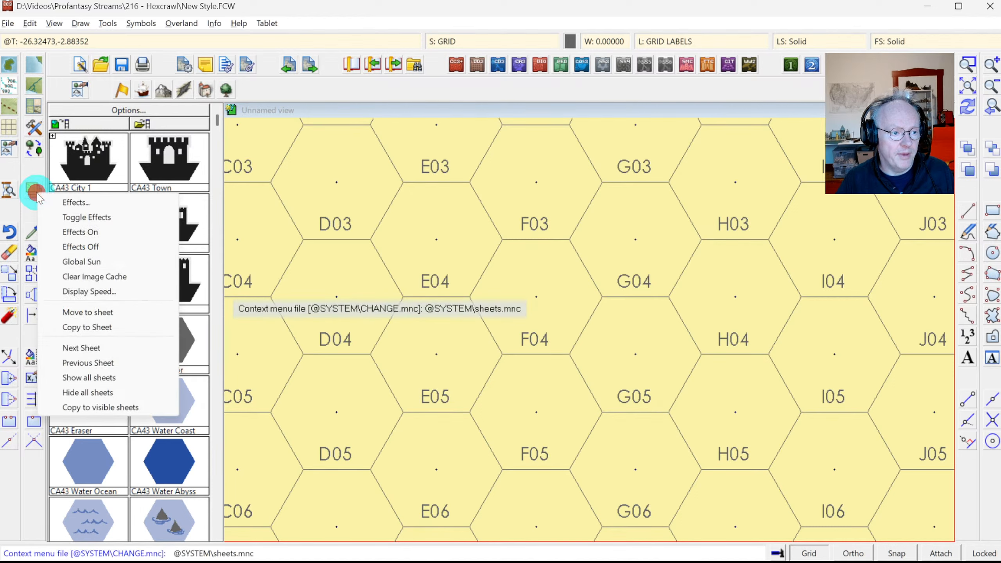
click(105, 312)
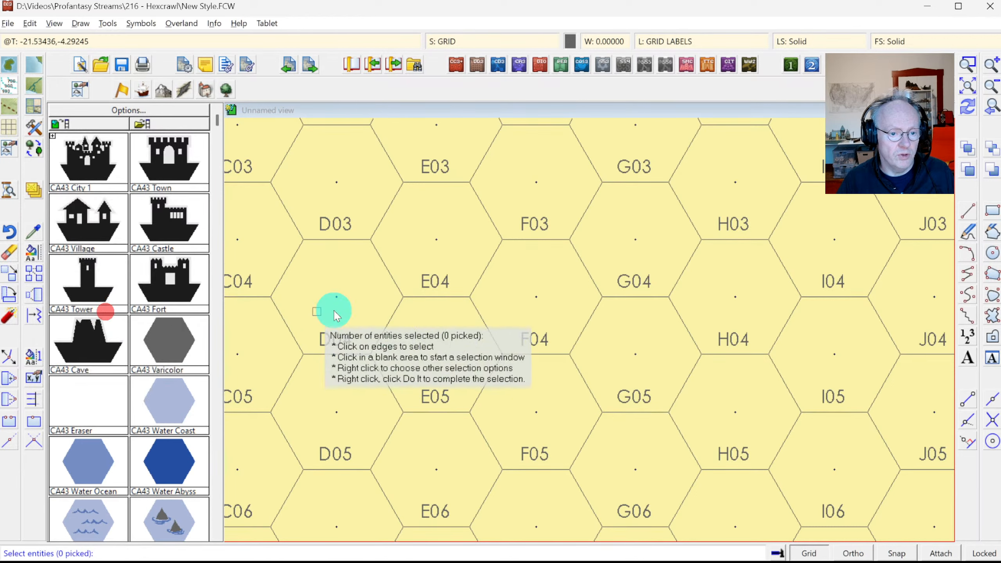
click(481, 313)
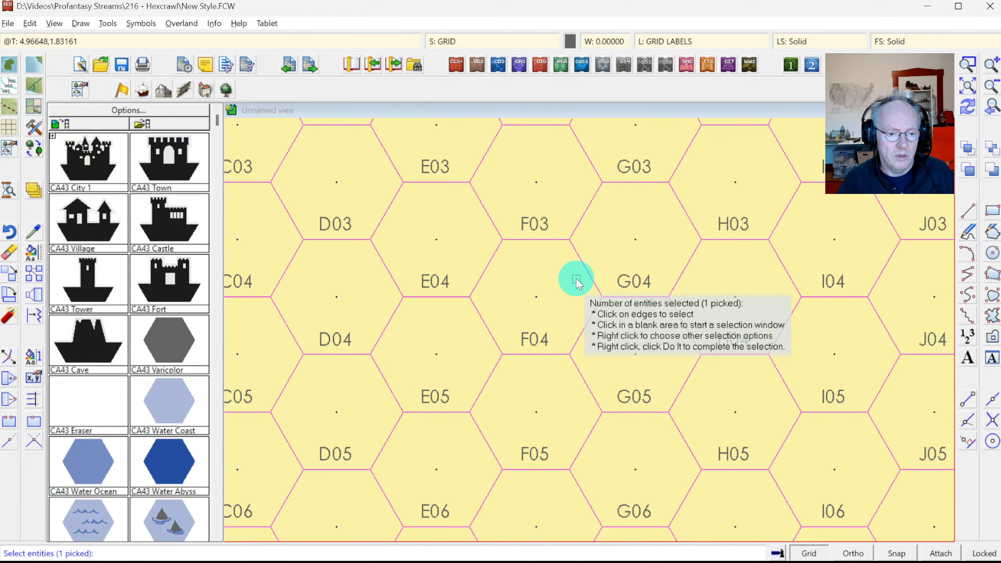
right_click(510, 284)
click(552, 288)
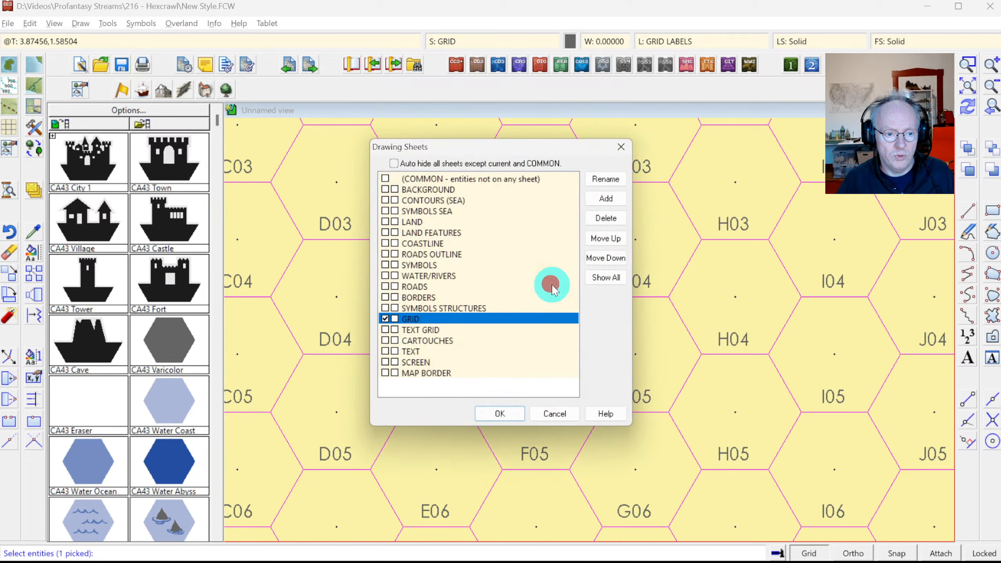
Step: Add a PATTERN GRID sheet directly after GRID and move the hex grid onto it
click(607, 199)
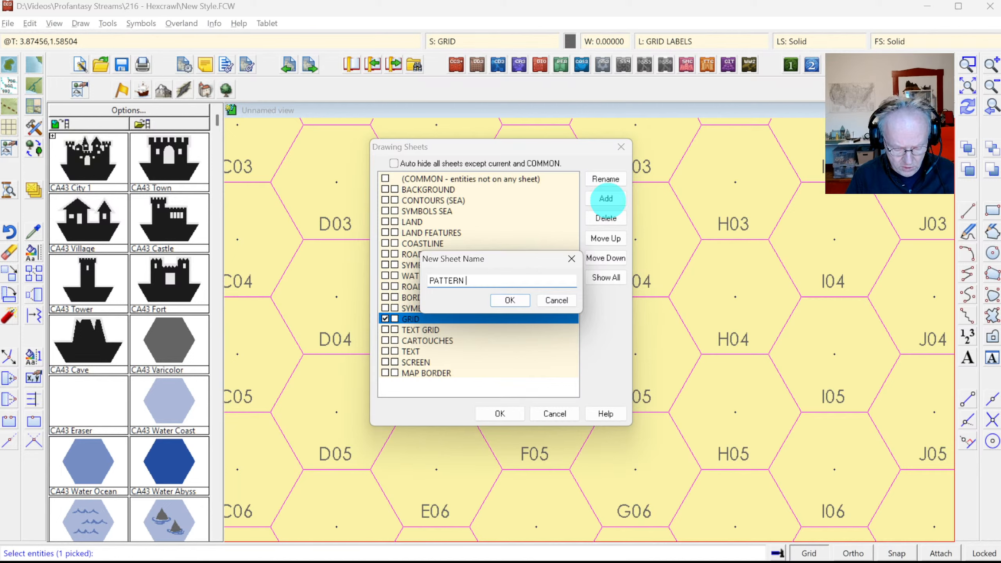
text(PATTERN GRID)
key(Return)
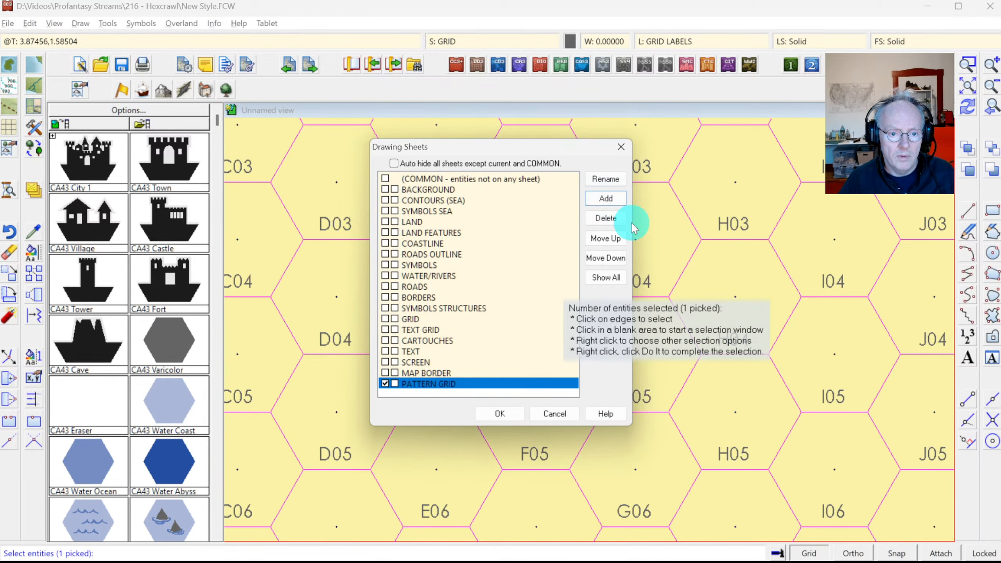
click(624, 239)
click(625, 240)
click(626, 241)
click(625, 241)
click(625, 241)
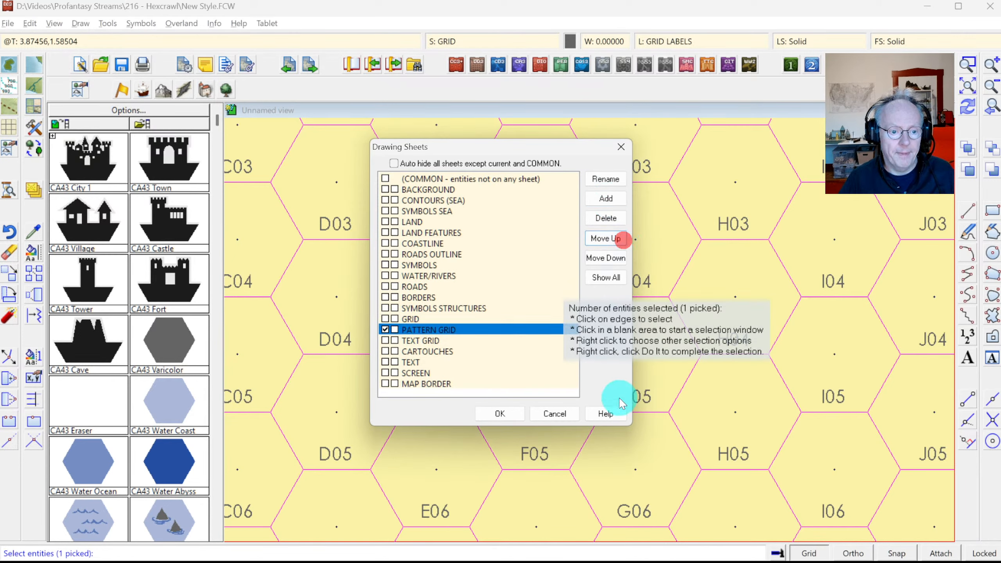
click(500, 414)
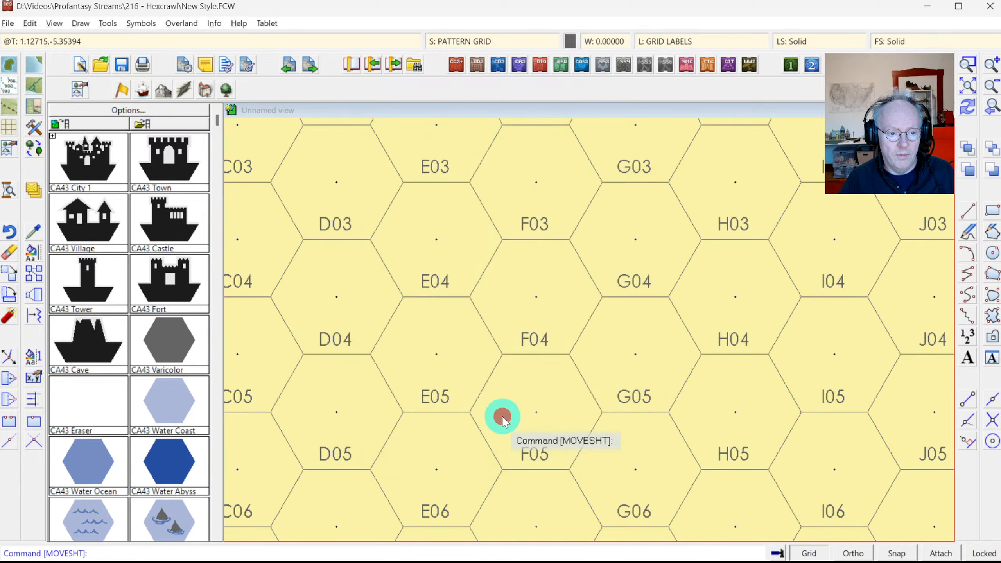
Step: Hide the GRID sheet in Drawing Sheets
click(482, 41)
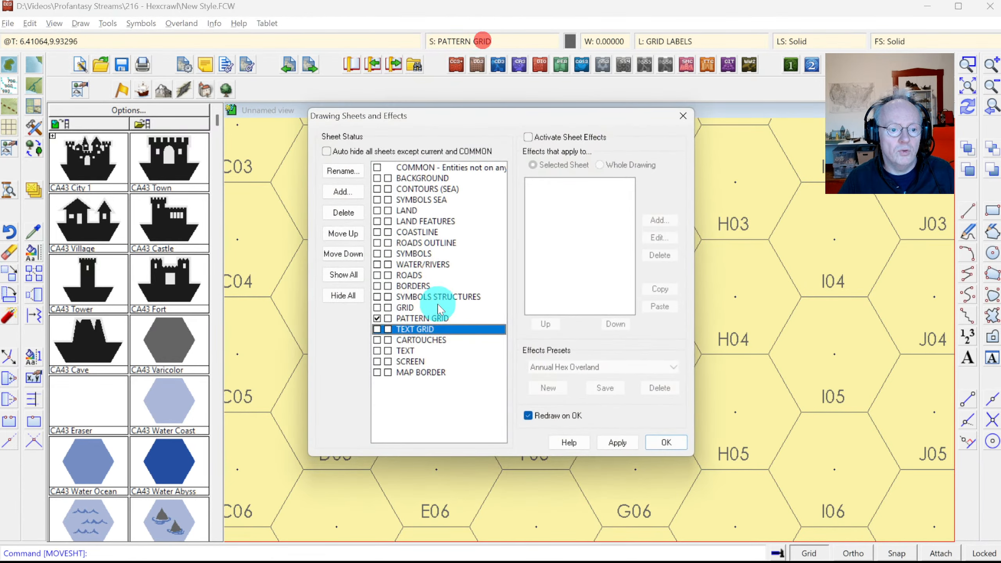
click(389, 308)
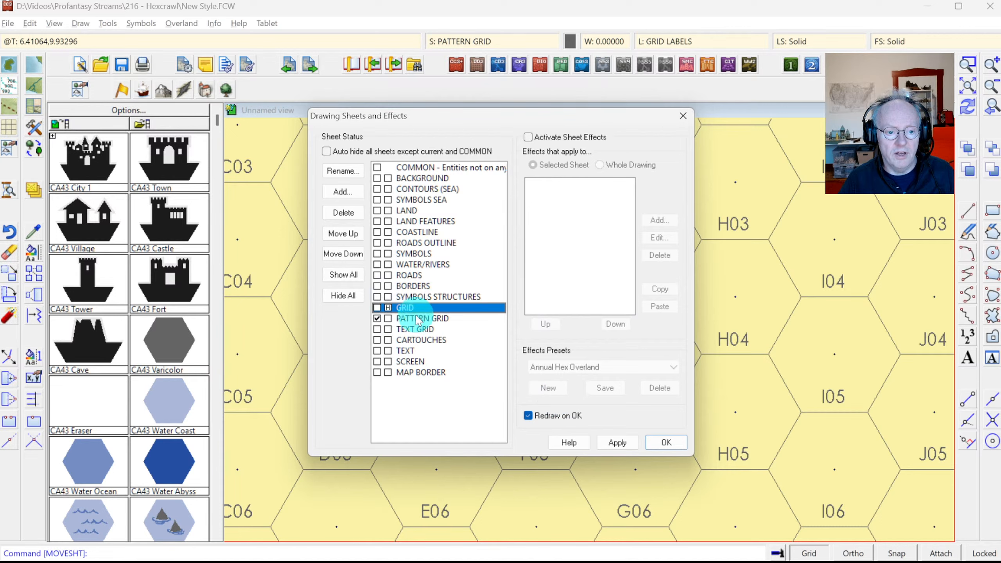
click(662, 442)
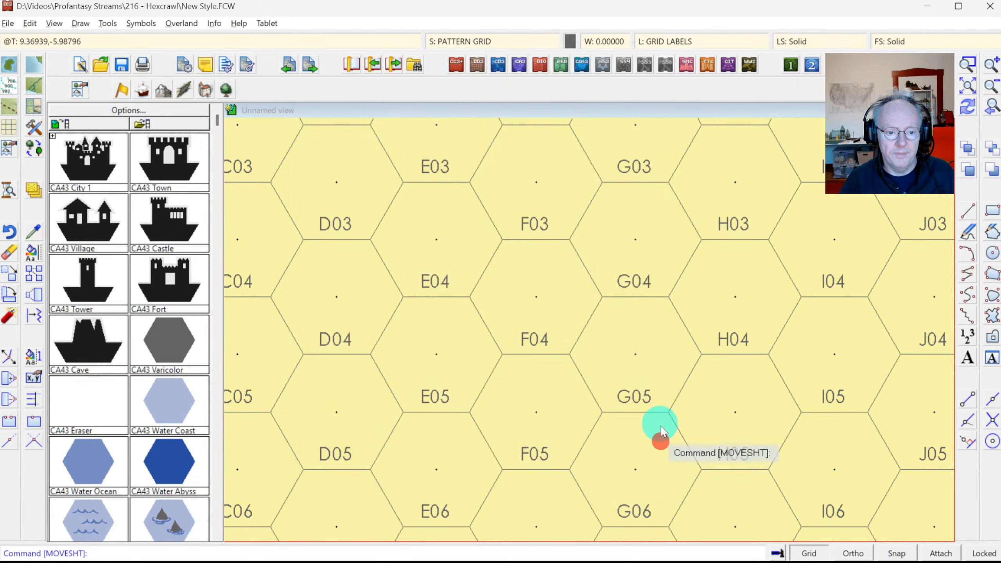
Step: Start erasing the hex grid, then cancel without deleting anything
click(10, 252)
click(483, 318)
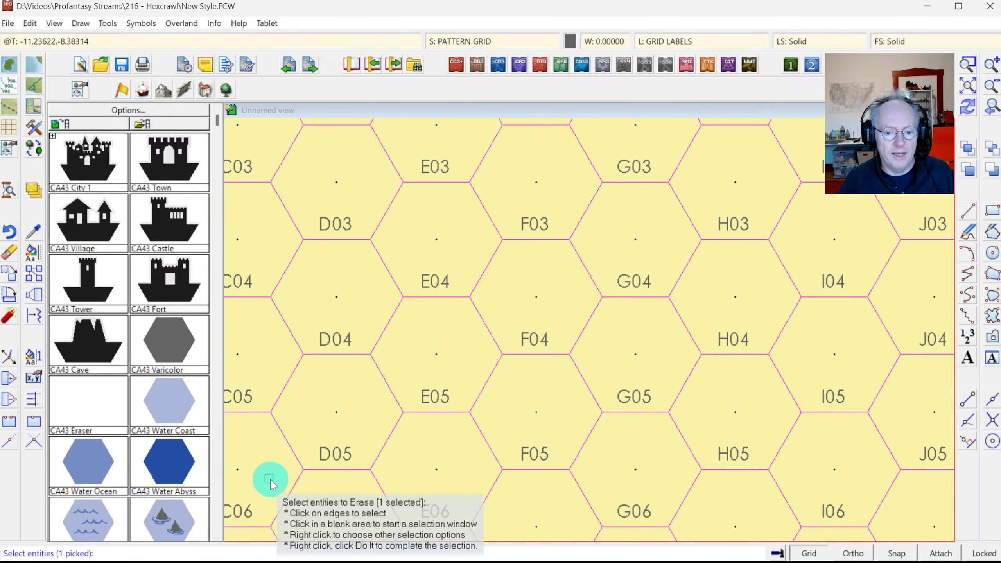
key(Escape)
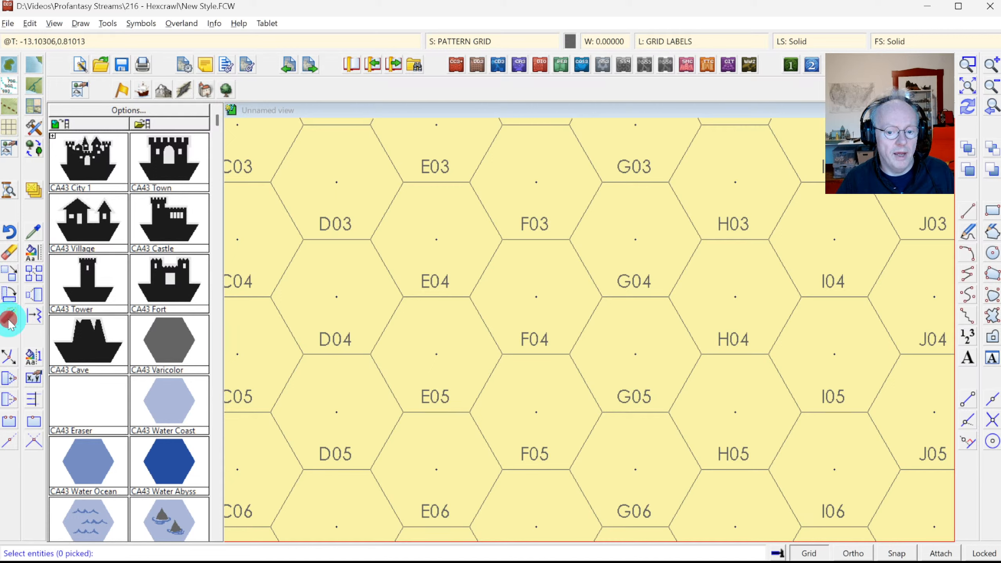
Step: Explode the hex grid into separate hex outlines
click(386, 324)
right_click(441, 340)
click(441, 342)
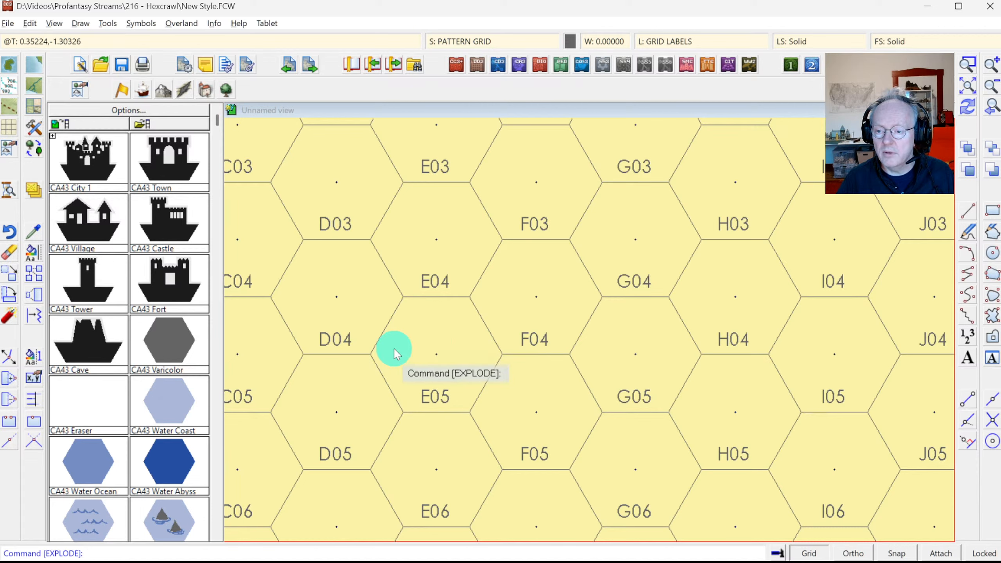
click(389, 325)
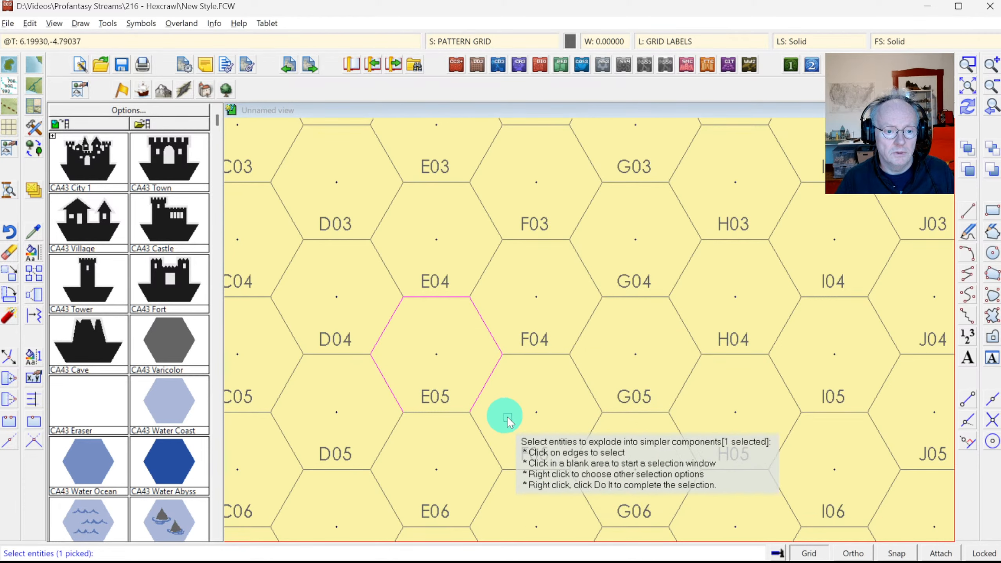
right_click(468, 420)
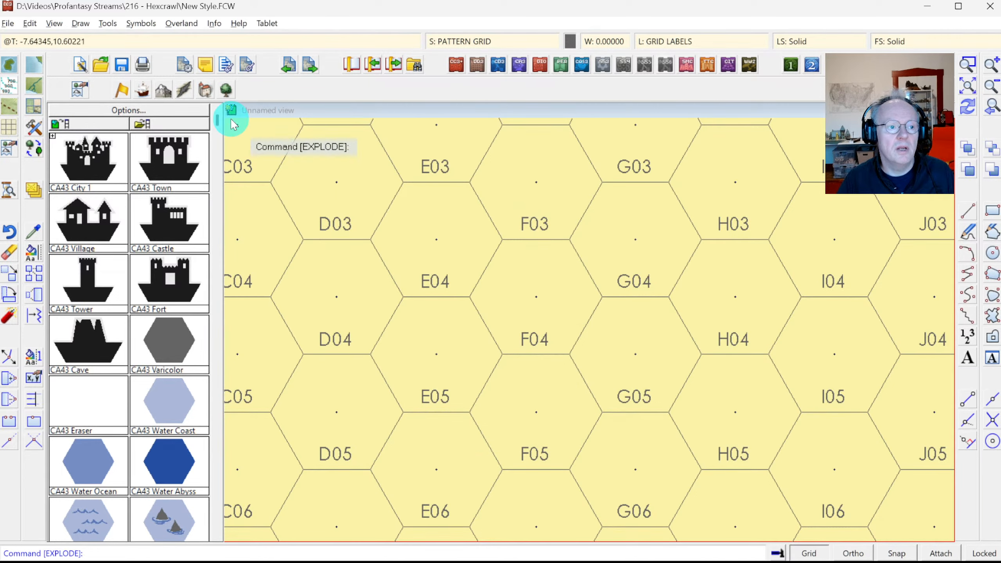
Step: List the E05 hex's entity details to confirm it is a 2D path
click(219, 24)
click(233, 40)
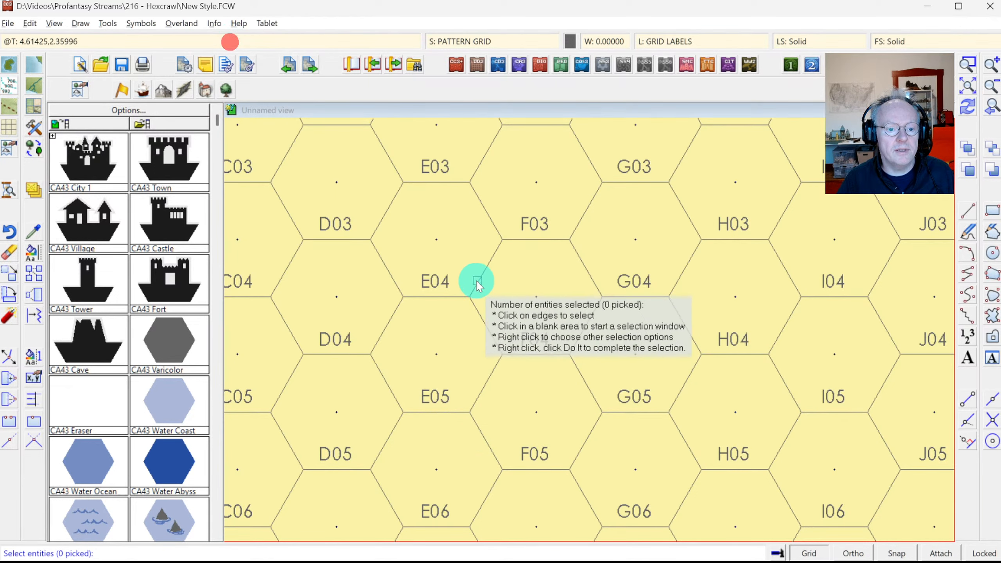
click(474, 304)
click(537, 283)
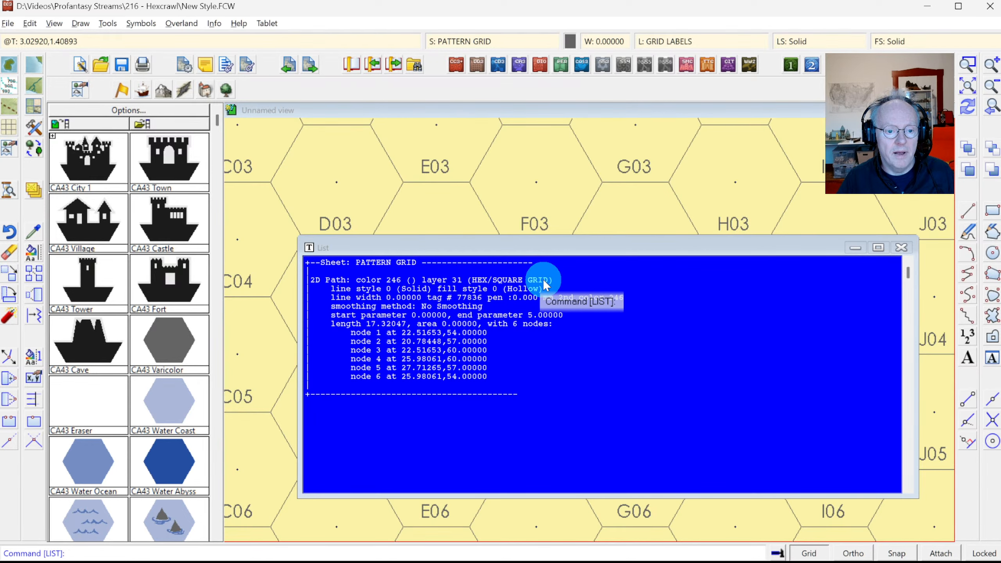
key(Escape)
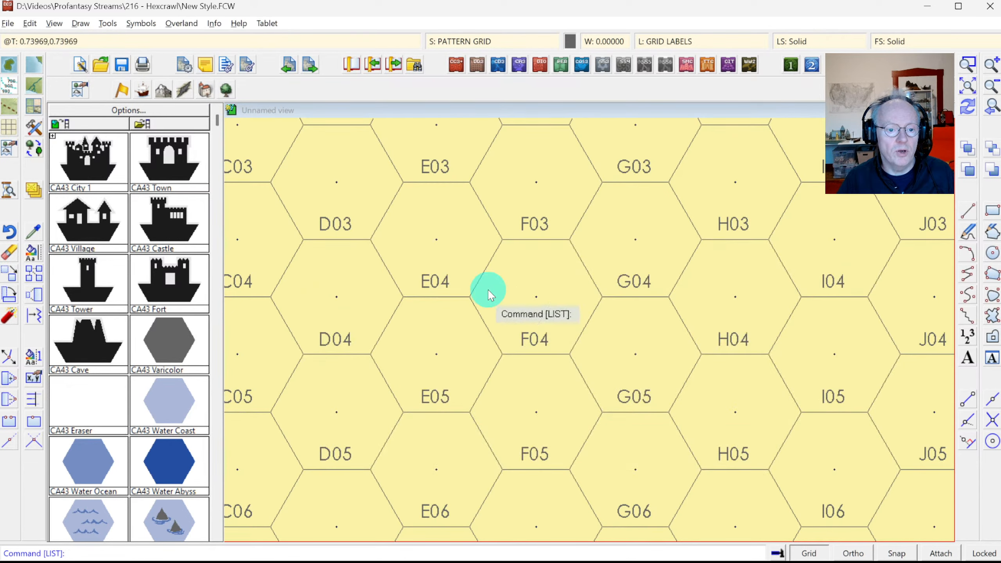
Step: Select the 320 hex outlines by colour for a layer change
right_click(24, 252)
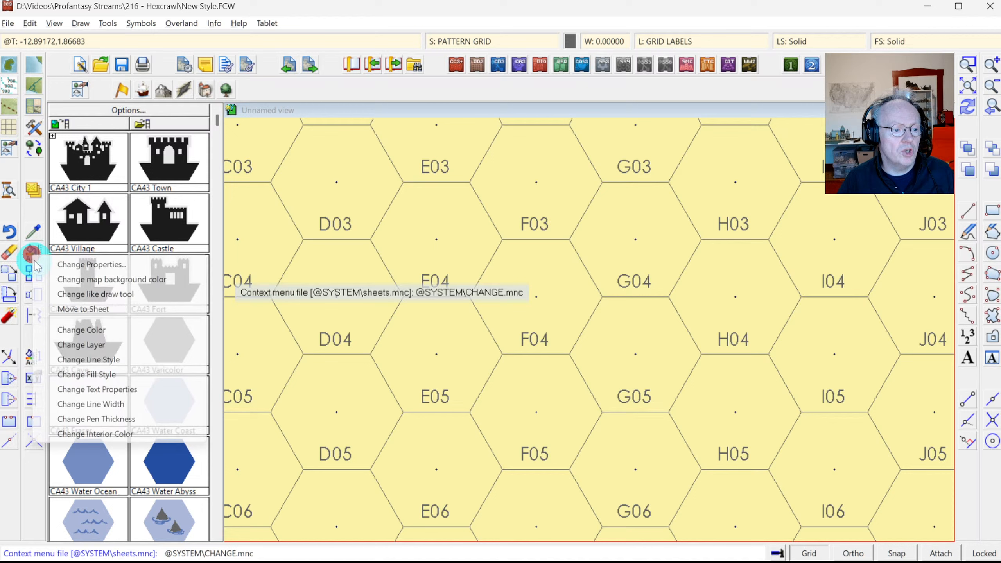
click(84, 345)
right_click(511, 328)
click(500, 433)
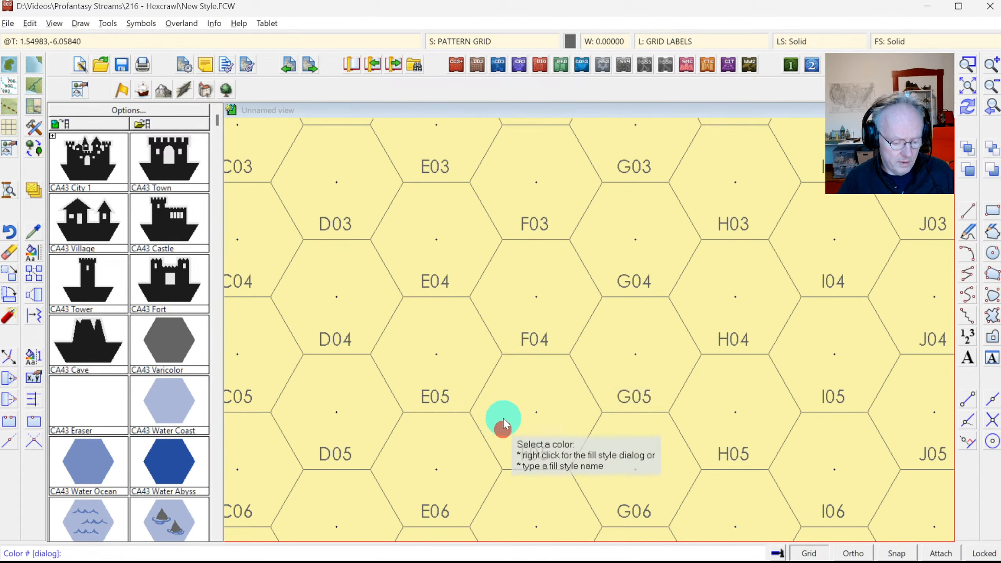
click(487, 394)
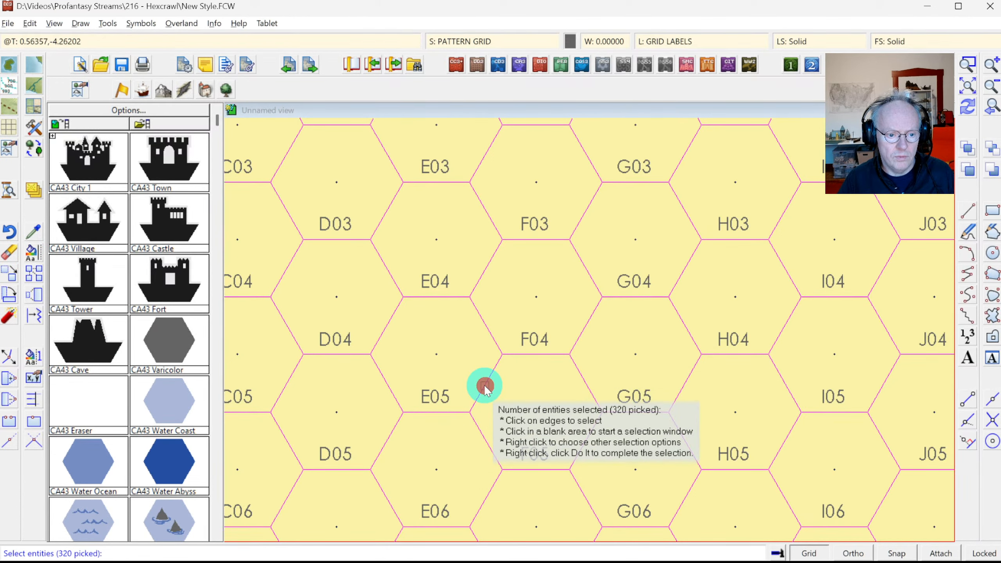
right_click(551, 263)
click(551, 273)
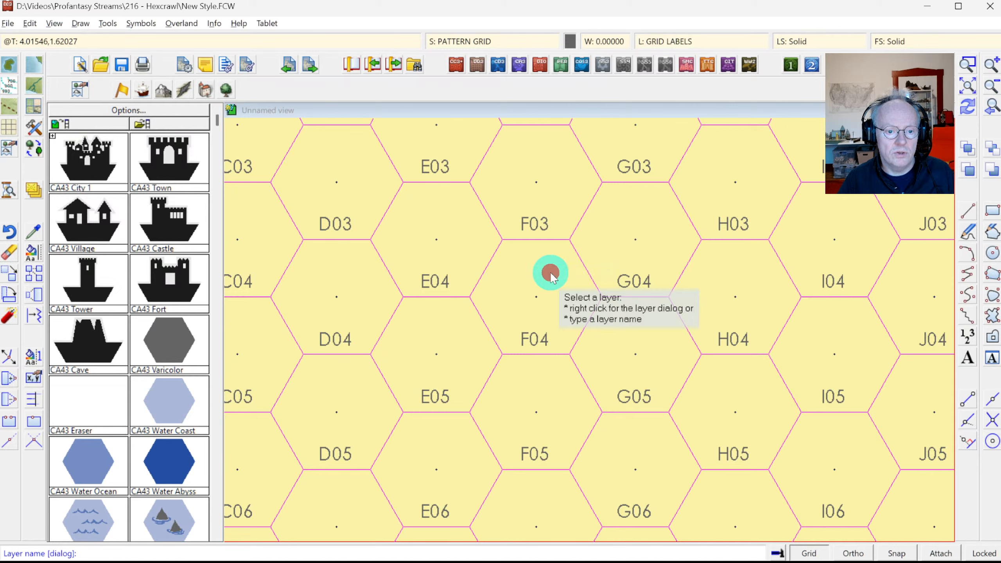
Step: Move the outlines onto a new current GRID PATTERN layer, then switch to Photoshop
right_click(550, 272)
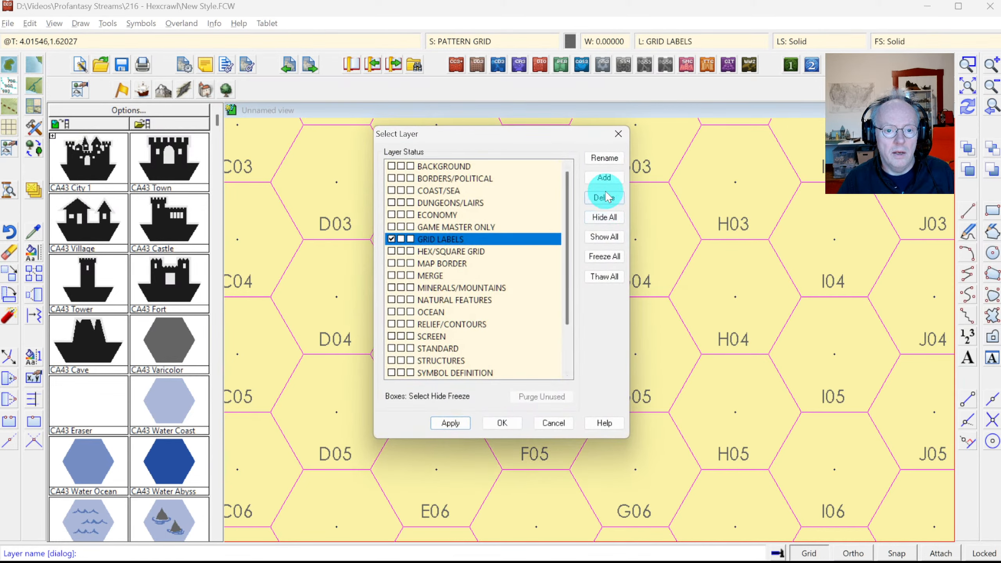
click(597, 178)
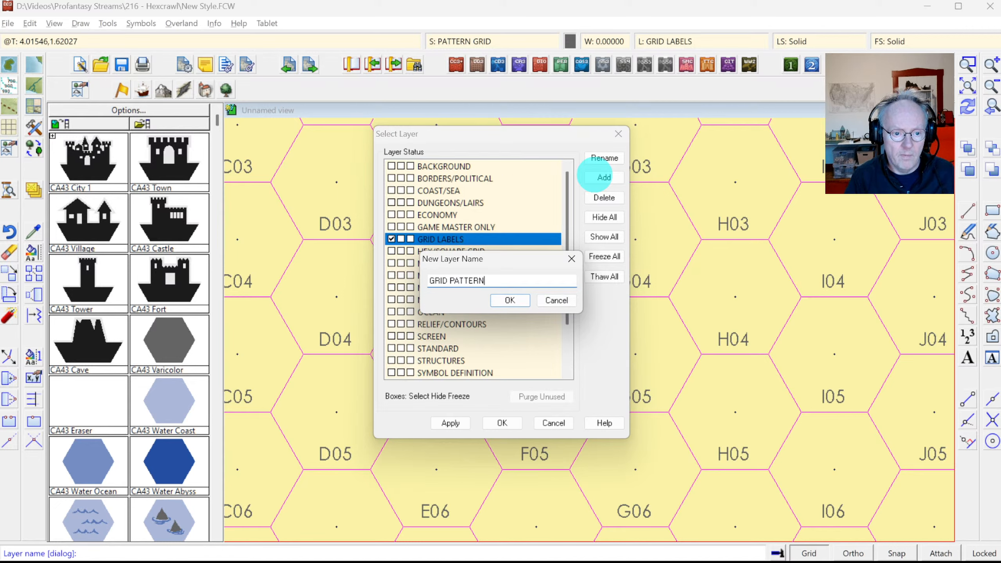
key(Return)
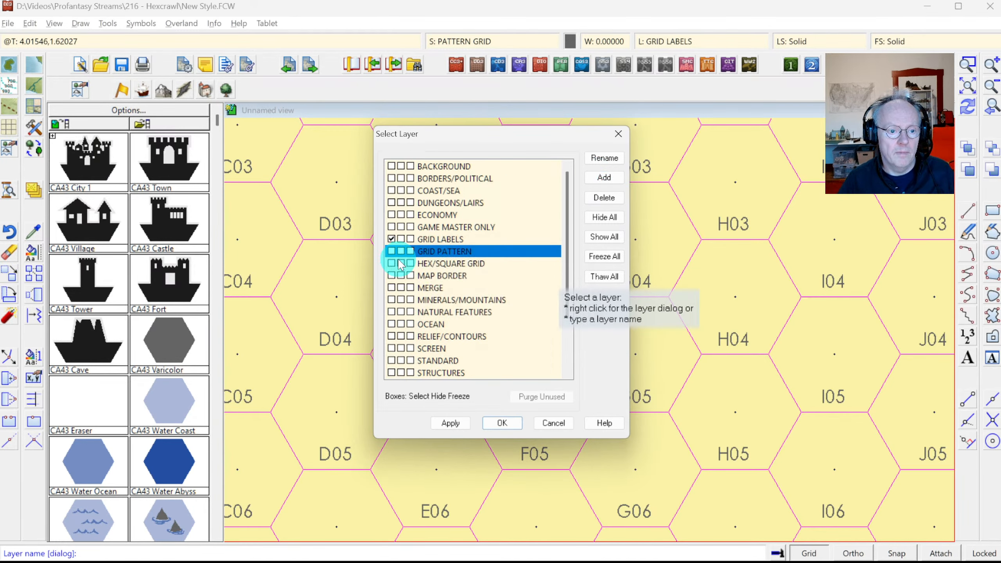
click(391, 251)
click(509, 424)
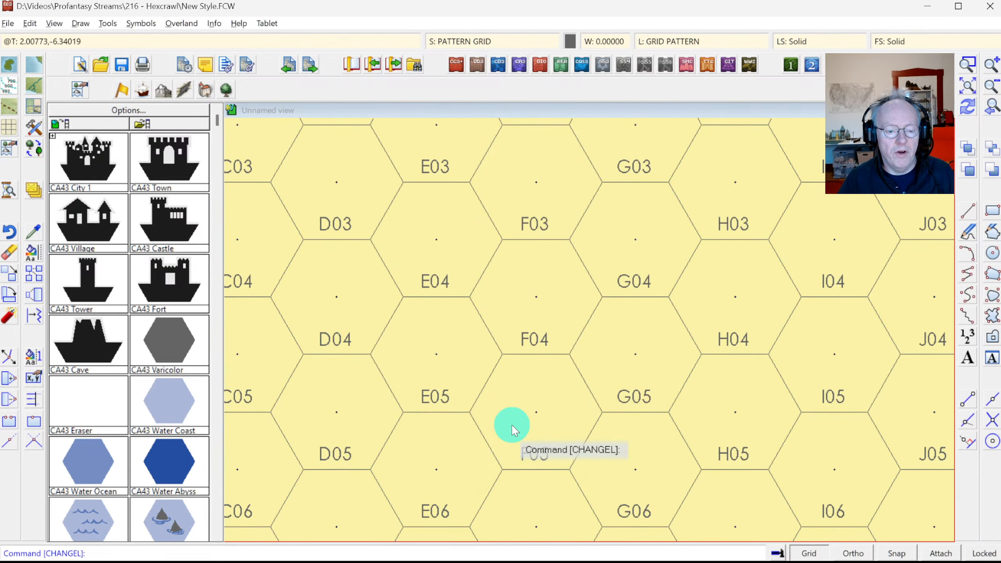
key(alt+Tab)
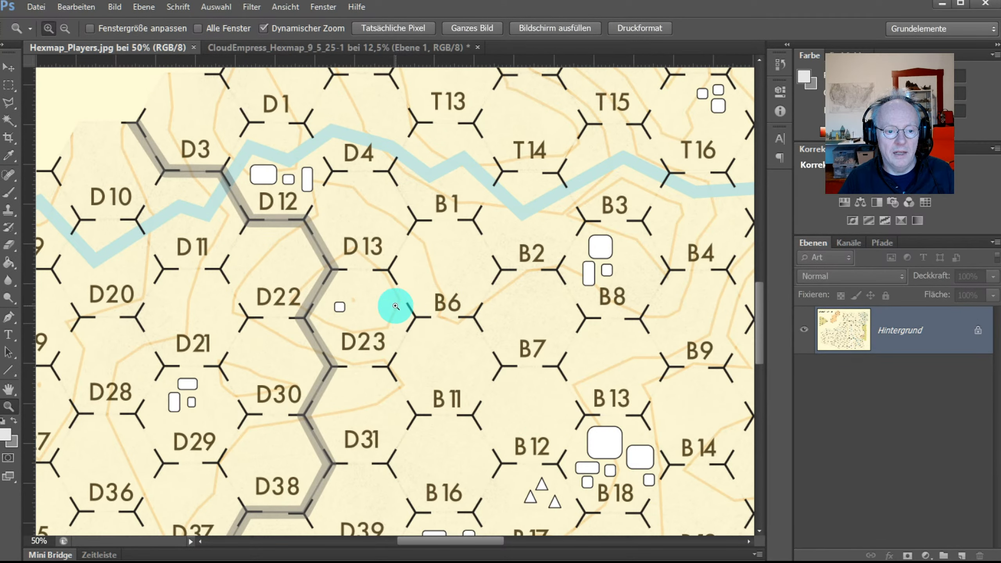
Step: Return from Photoshop to the Campaign Cartographer hex map
key(alt+Tab)
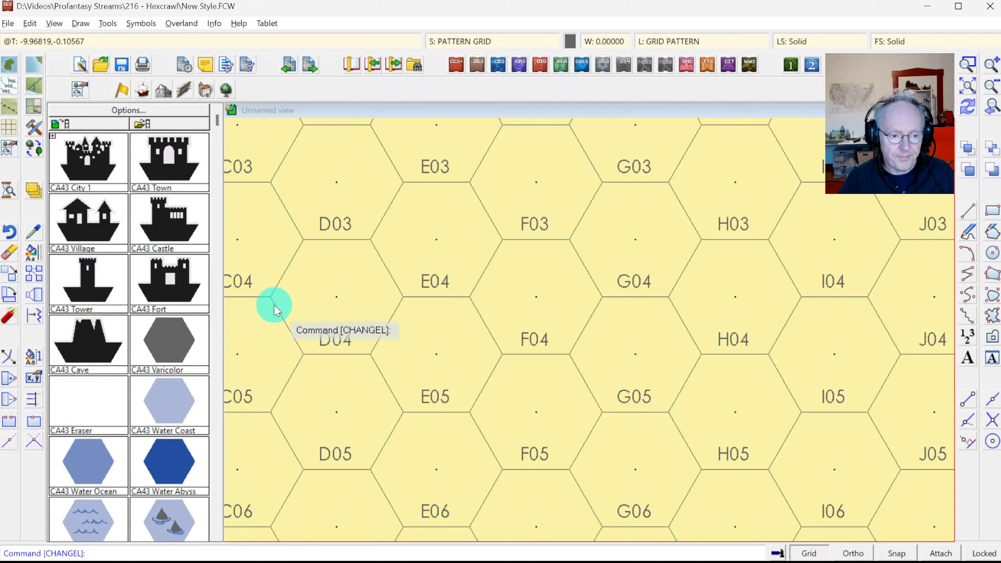
Step: Give all 320 hex lines on the GRID PATTERN layer line width 0.1 and Solid fill style
click(35, 253)
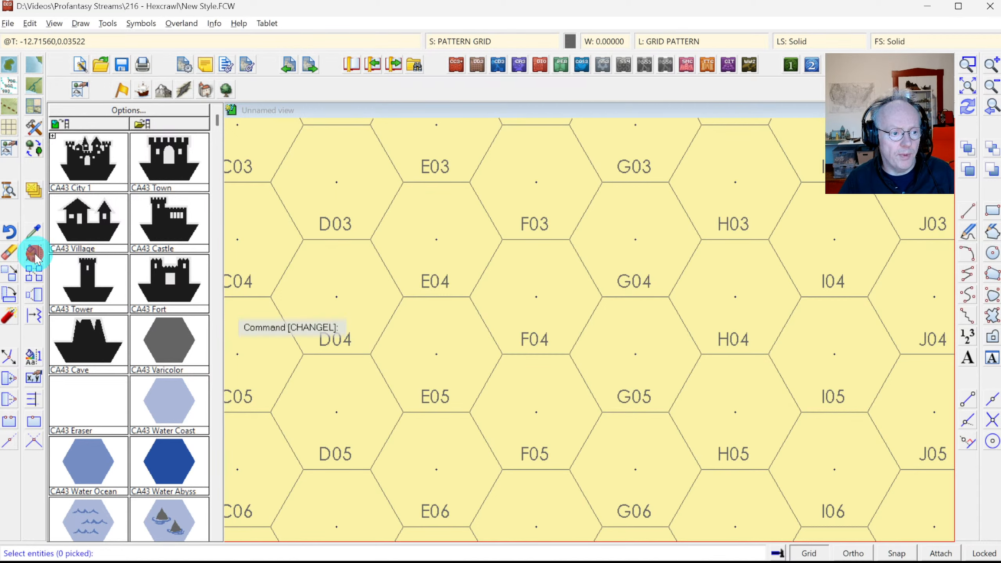
right_click(385, 333)
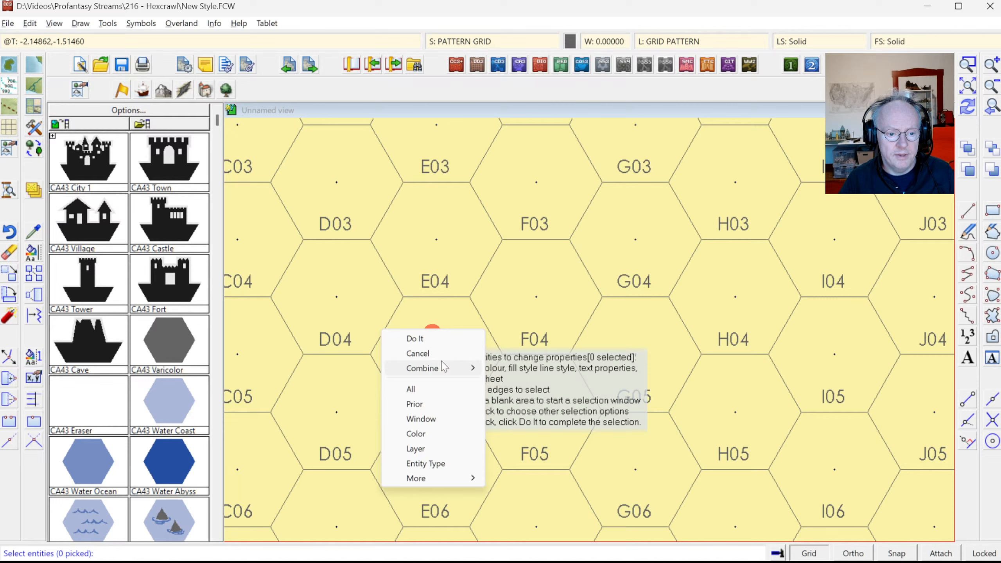
click(432, 446)
click(503, 419)
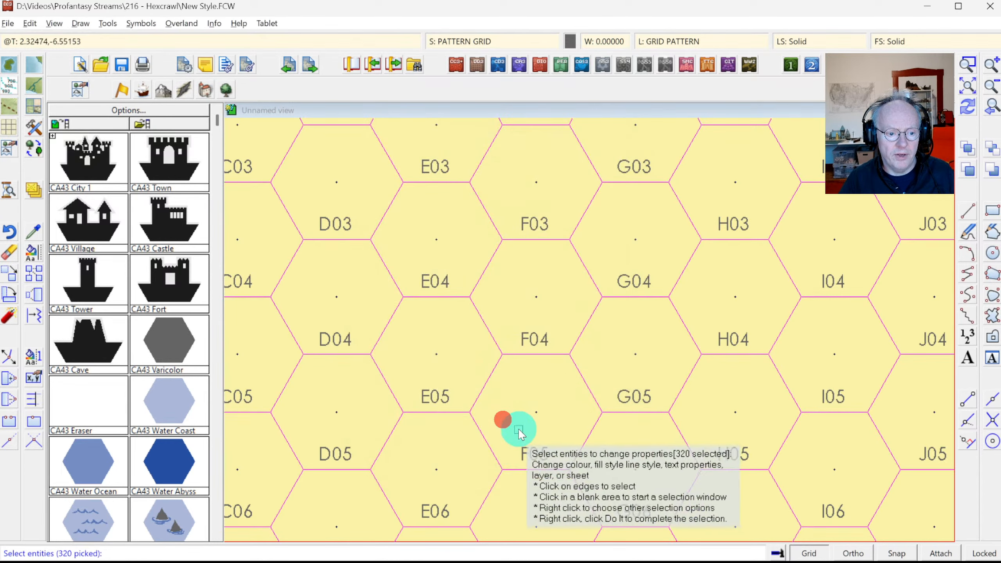
key(d)
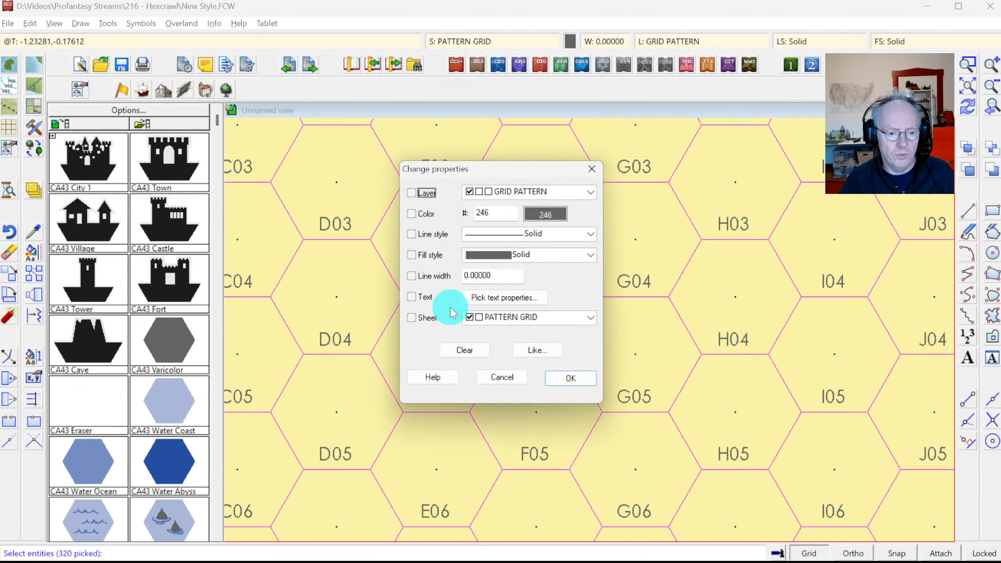
click(433, 275)
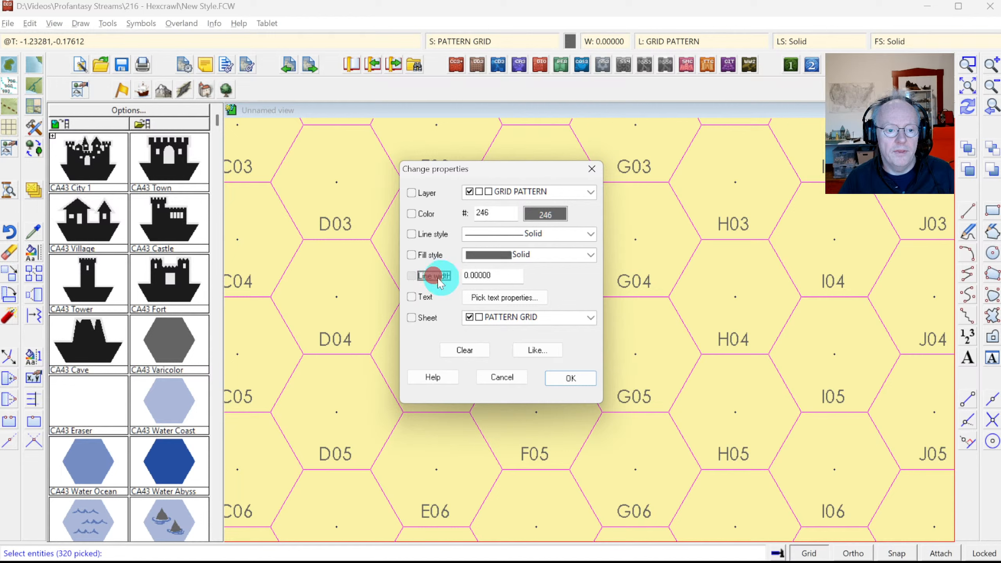
click(473, 275)
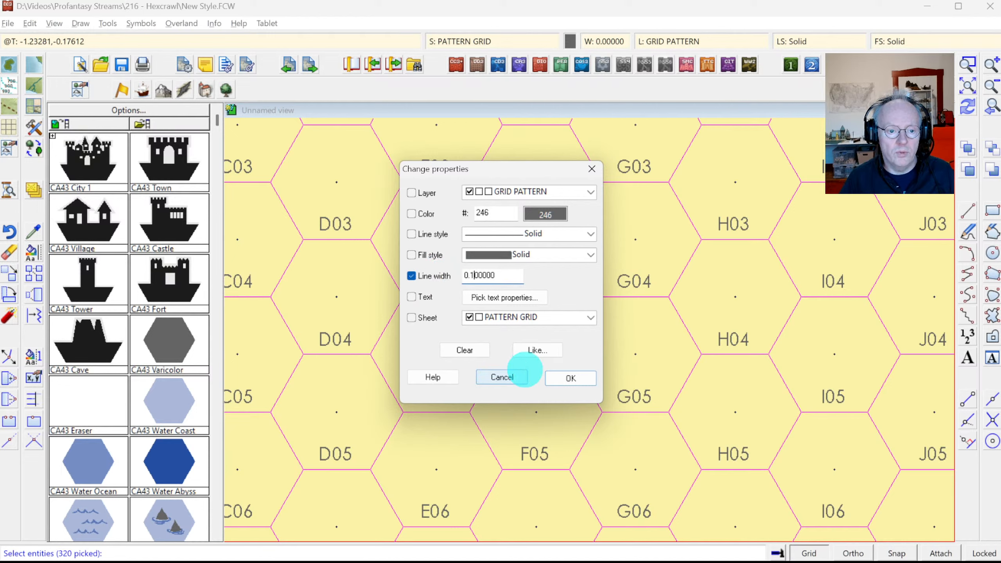
click(420, 254)
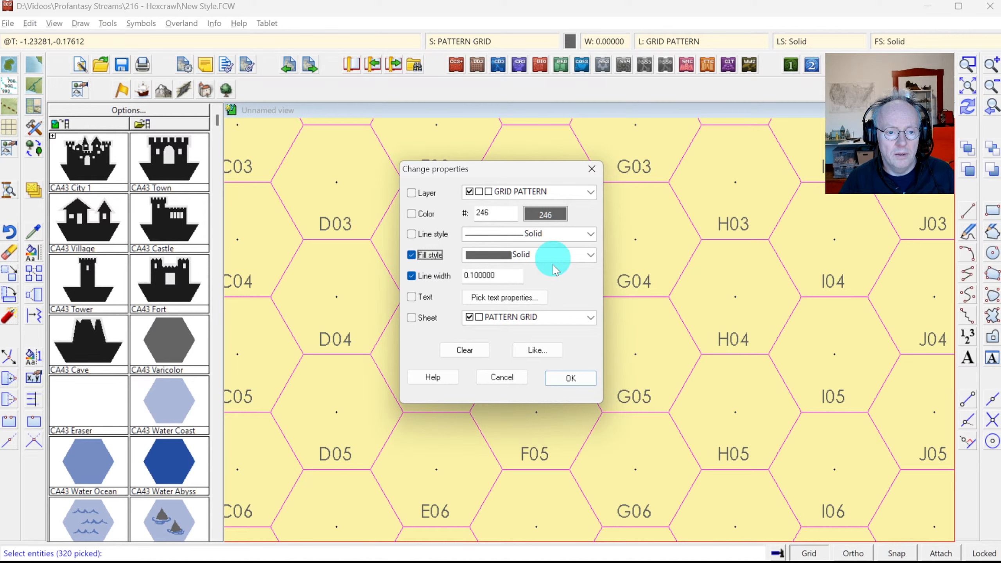
click(575, 389)
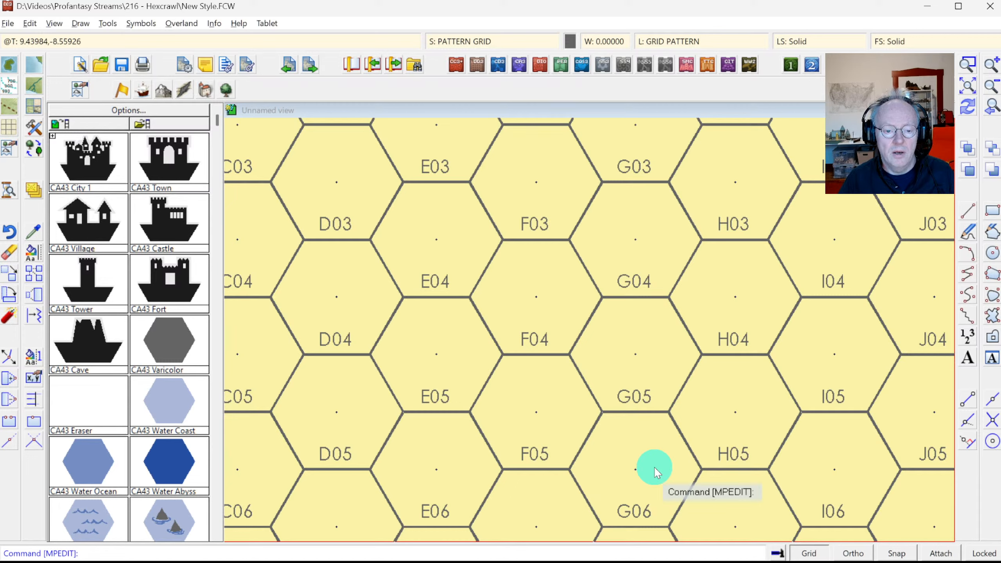
key(alt+Tab)
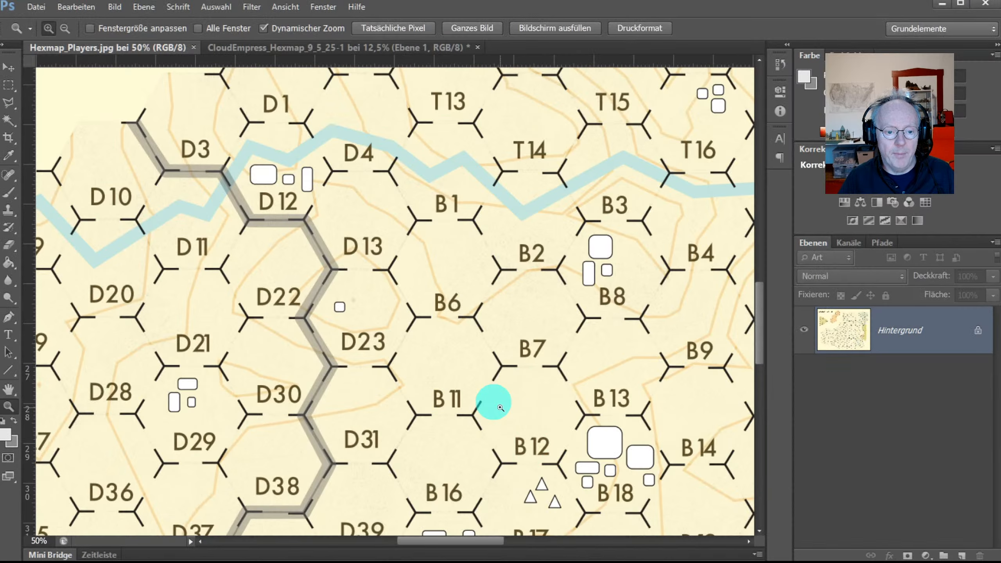
key(alt+Tab)
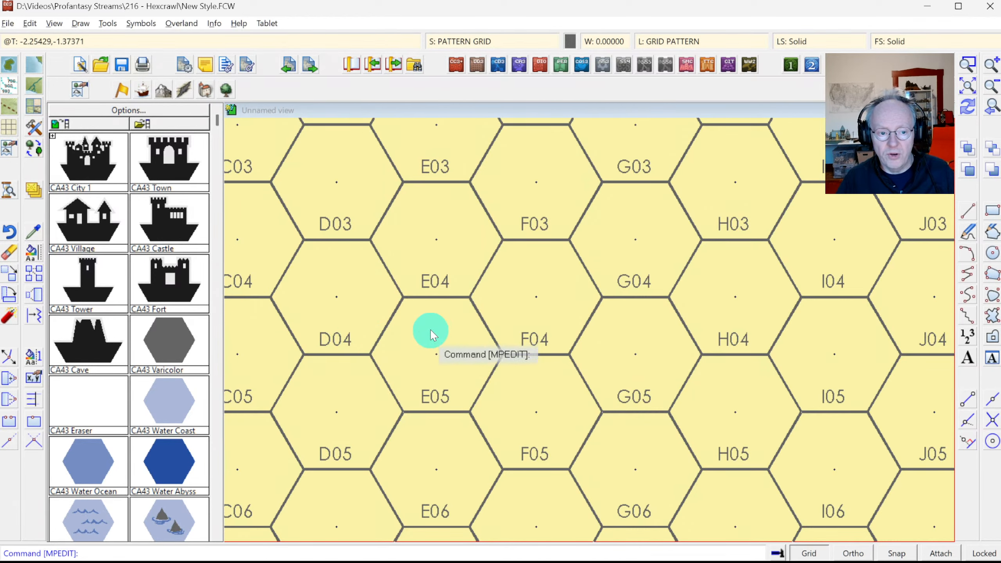
key(alt+Tab)
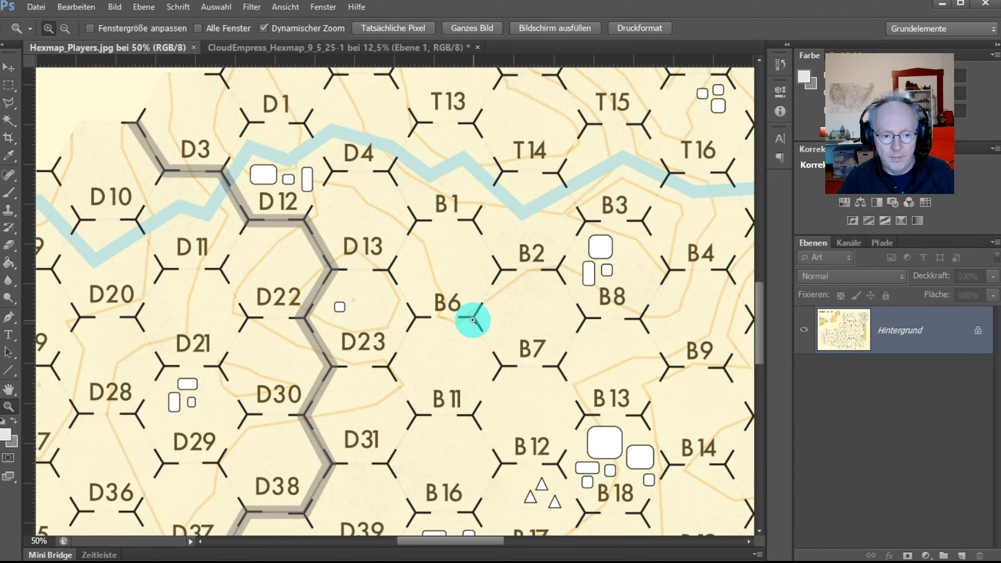
key(alt+Tab)
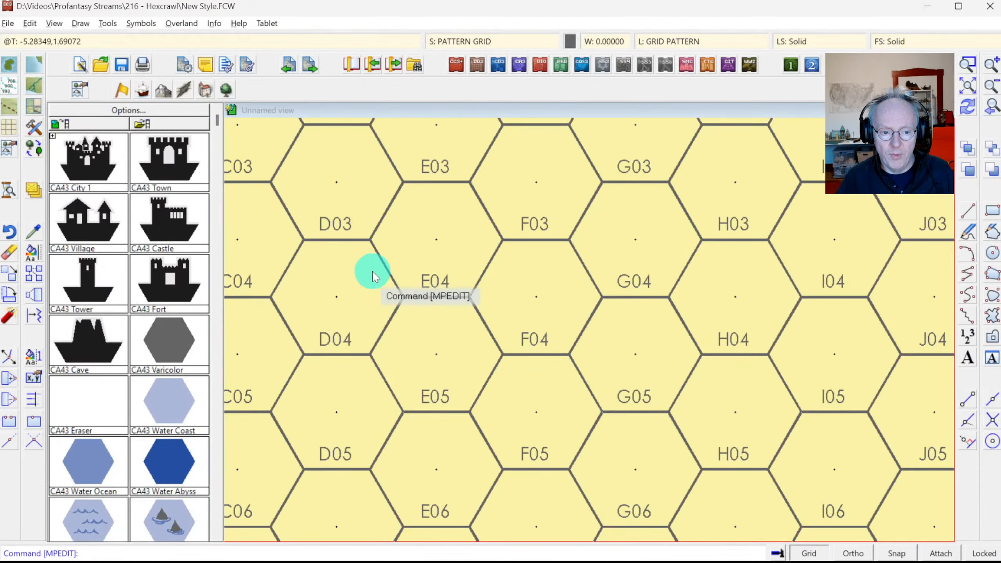
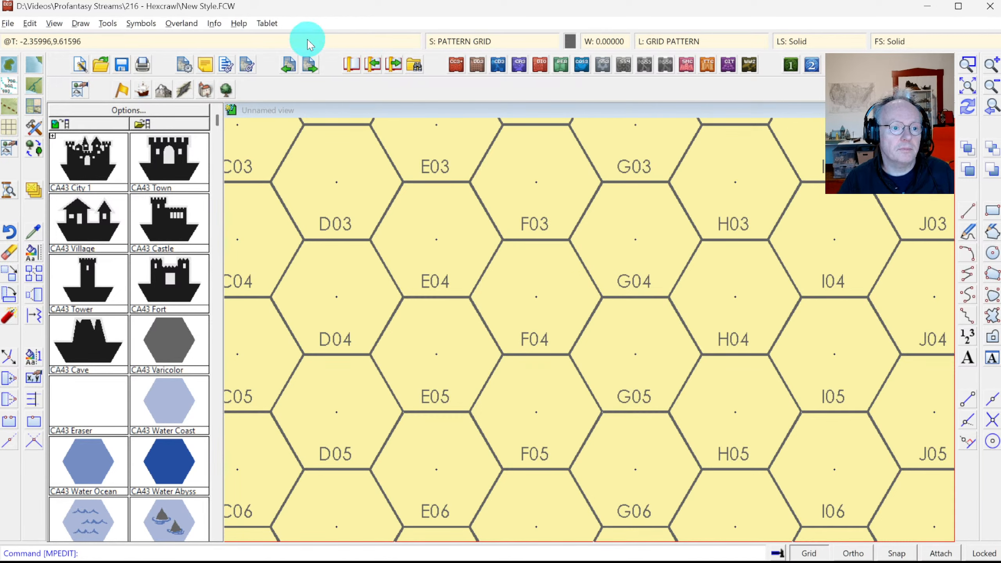
Step: With grid snap on, measure one hex side as 3.46408 and dismiss the result
click(216, 23)
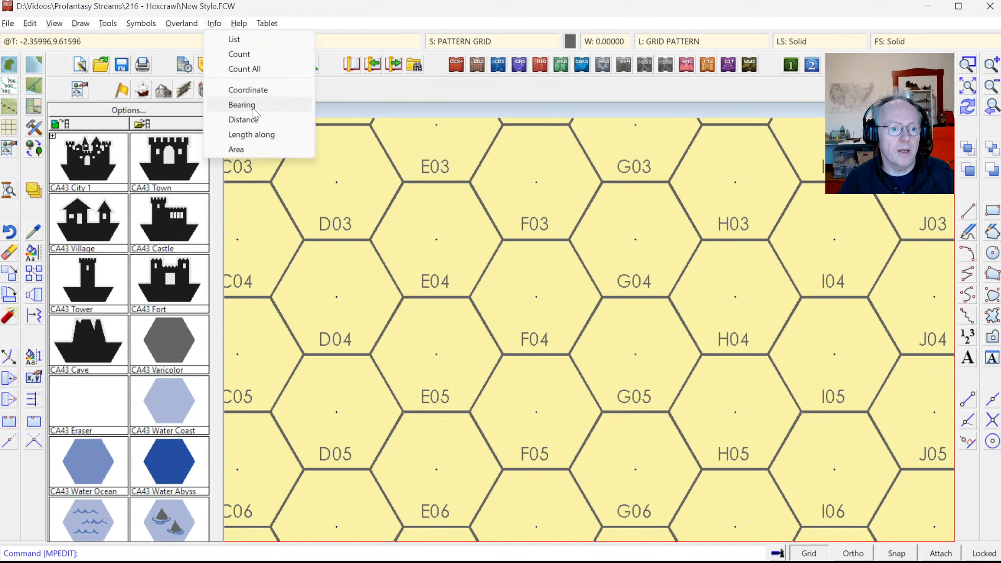
click(250, 121)
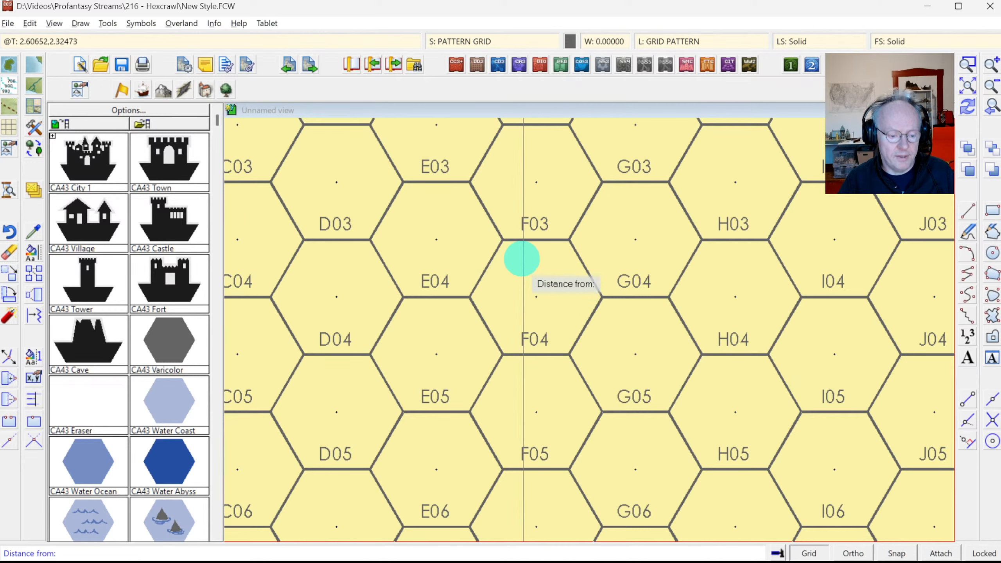
click(903, 554)
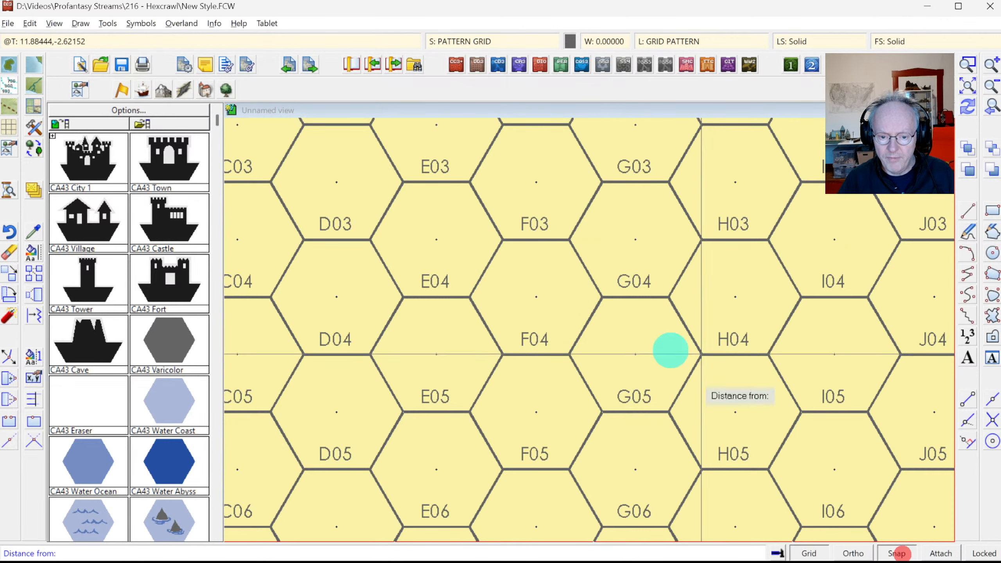
click(502, 248)
click(577, 245)
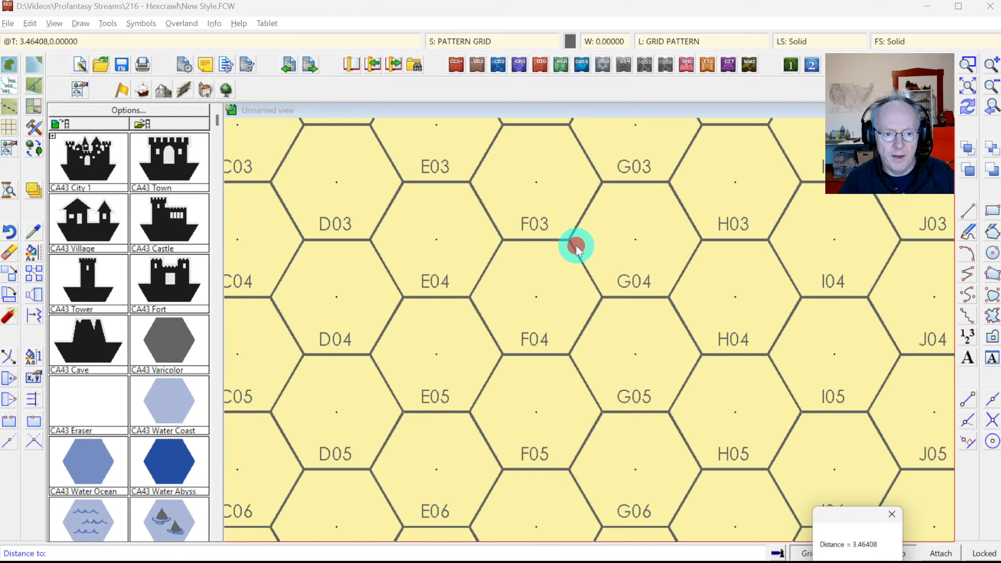
drag(854, 516, 617, 278)
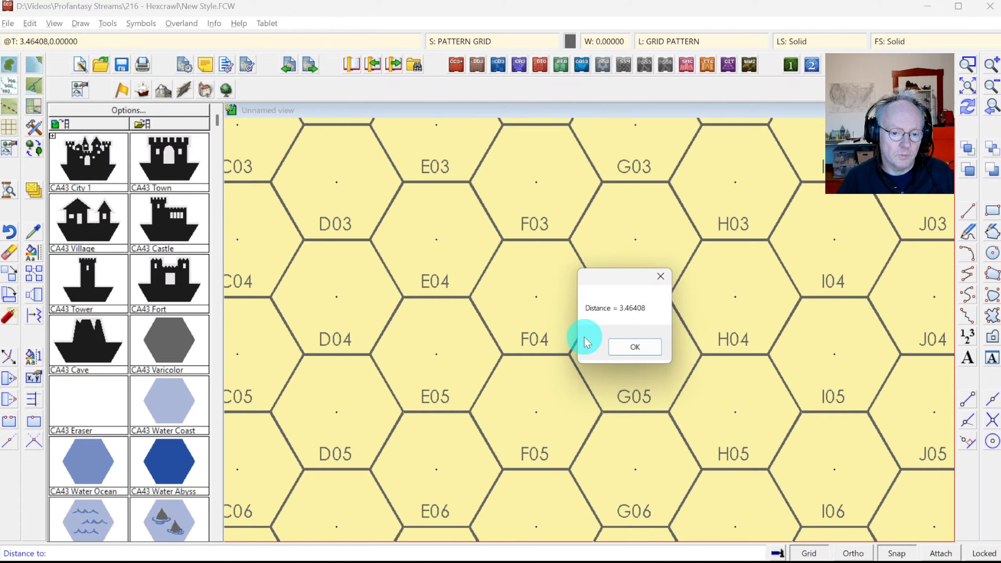
click(621, 348)
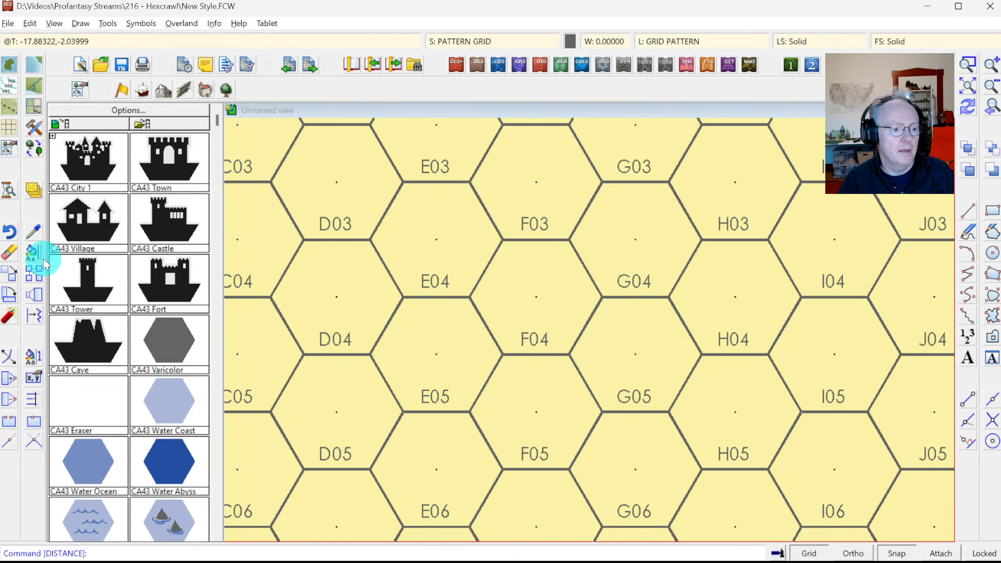
Step: Select all 320 hex lines by their grid layer for a line style change
right_click(35, 250)
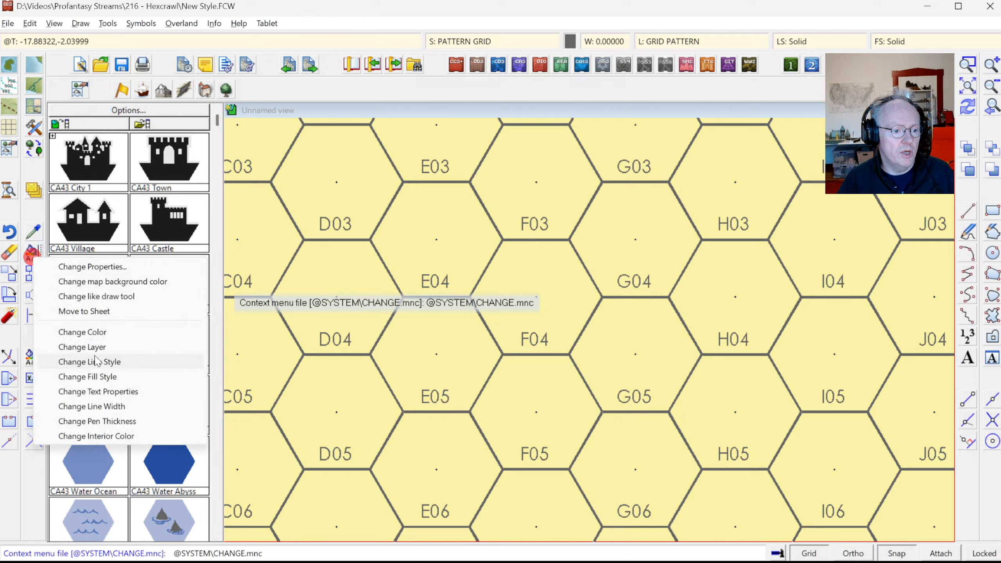
click(98, 368)
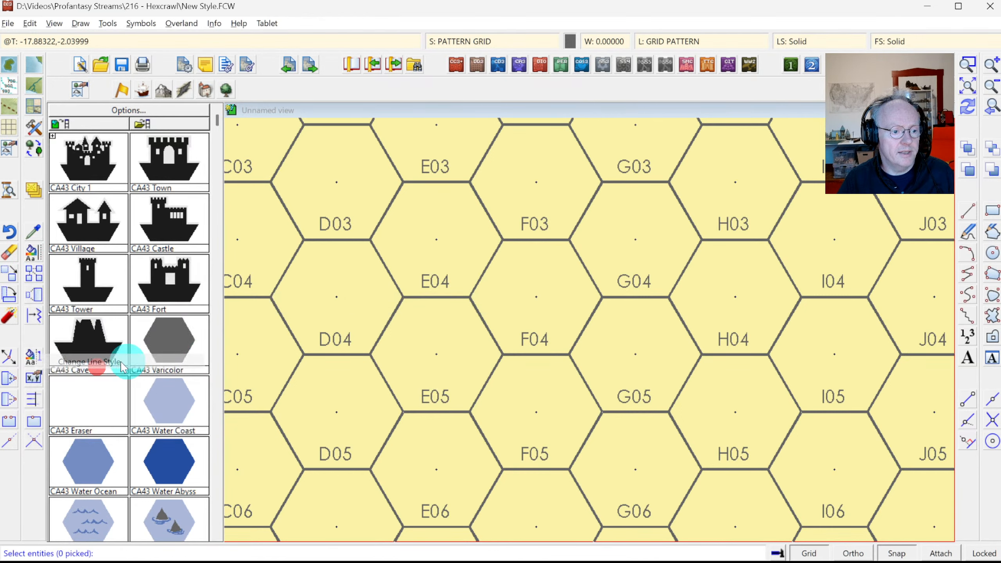
click(487, 273)
right_click(487, 273)
click(508, 392)
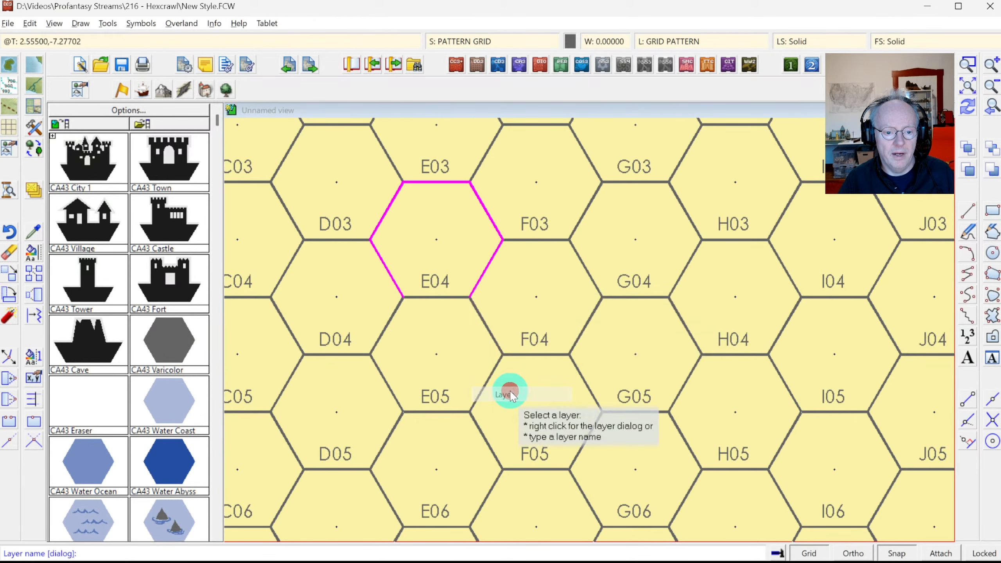
right_click(512, 392)
click(502, 422)
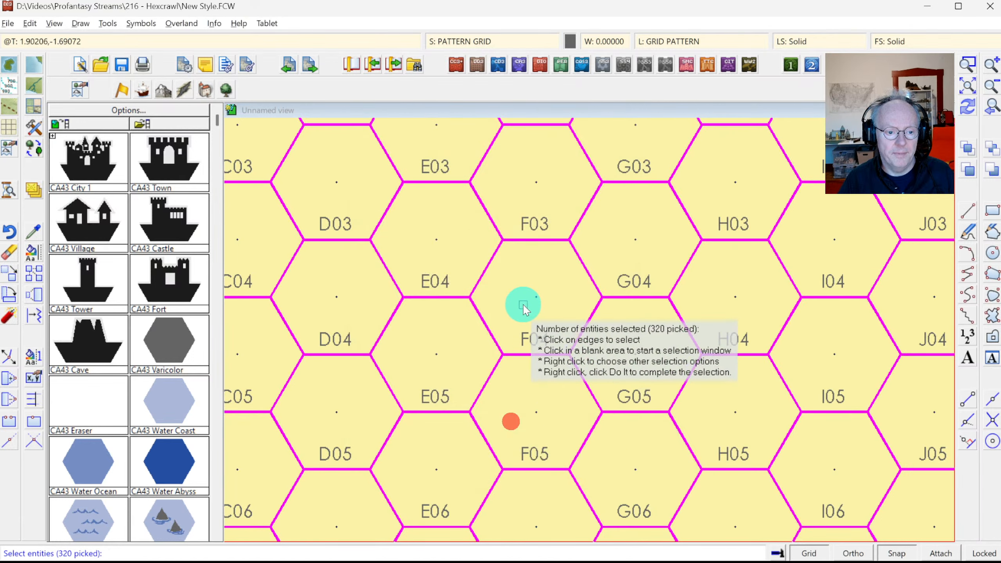
right_click(524, 310)
Step: Start defining a new line style and select its placeholder name
right_click(524, 309)
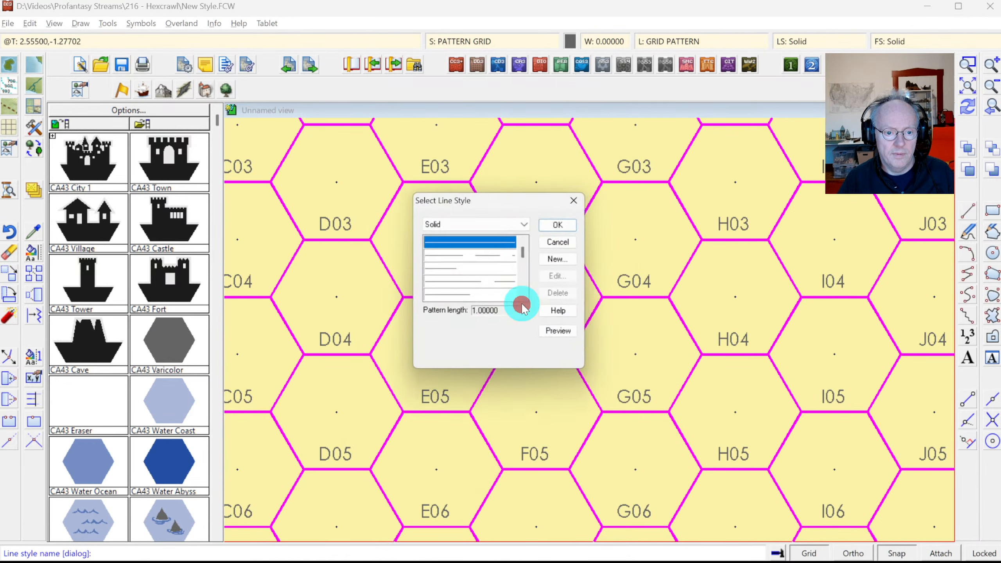
click(564, 262)
double_click(510, 186)
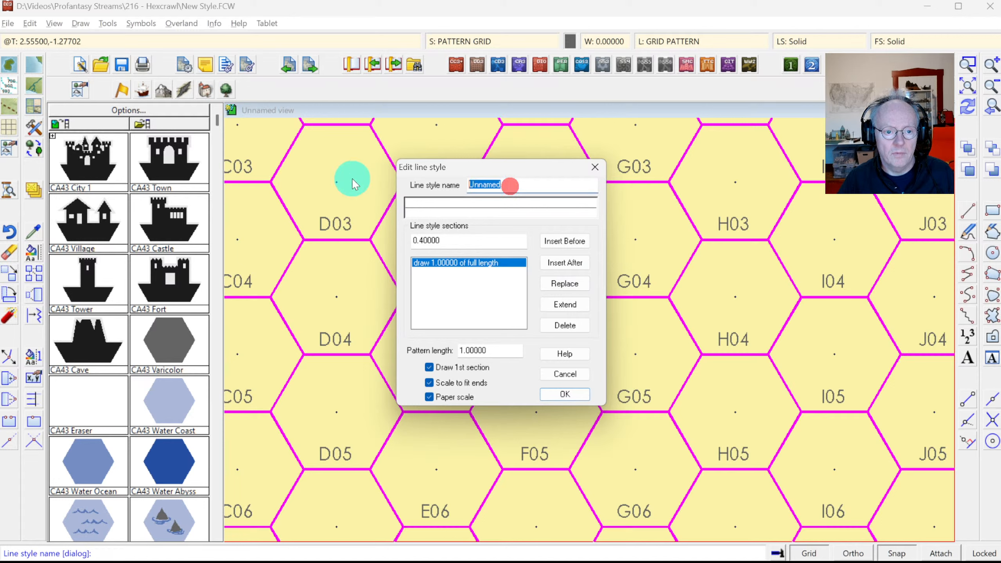
Step: Name the style Hex Pattern and set its section and pattern length to 3.46408
text(HEX)
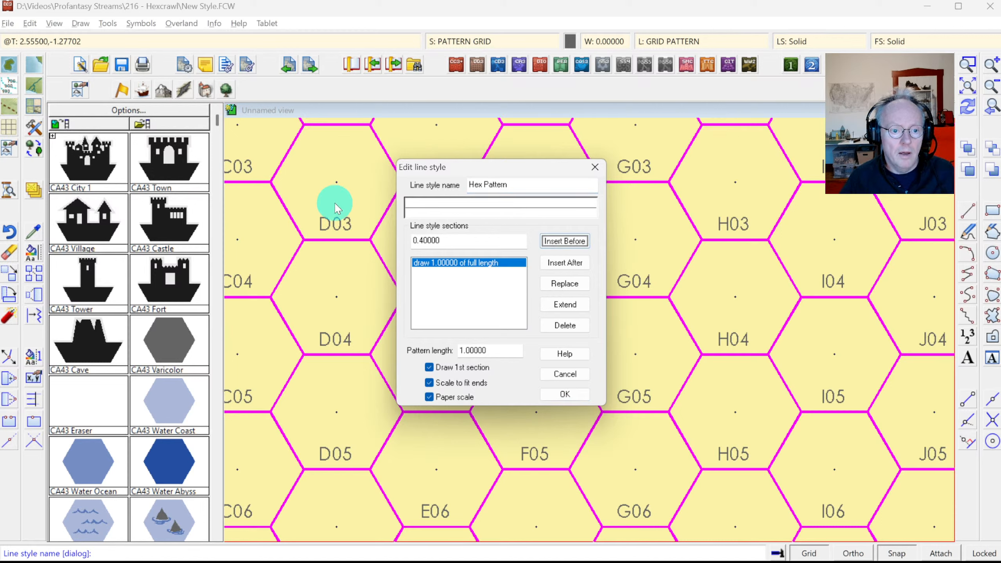
click(441, 240)
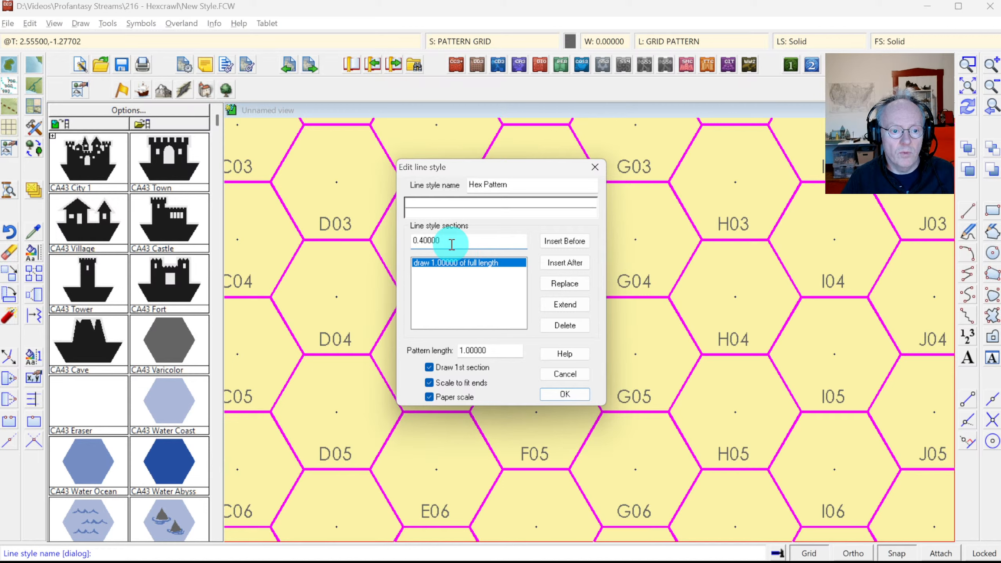
double_click(449, 241)
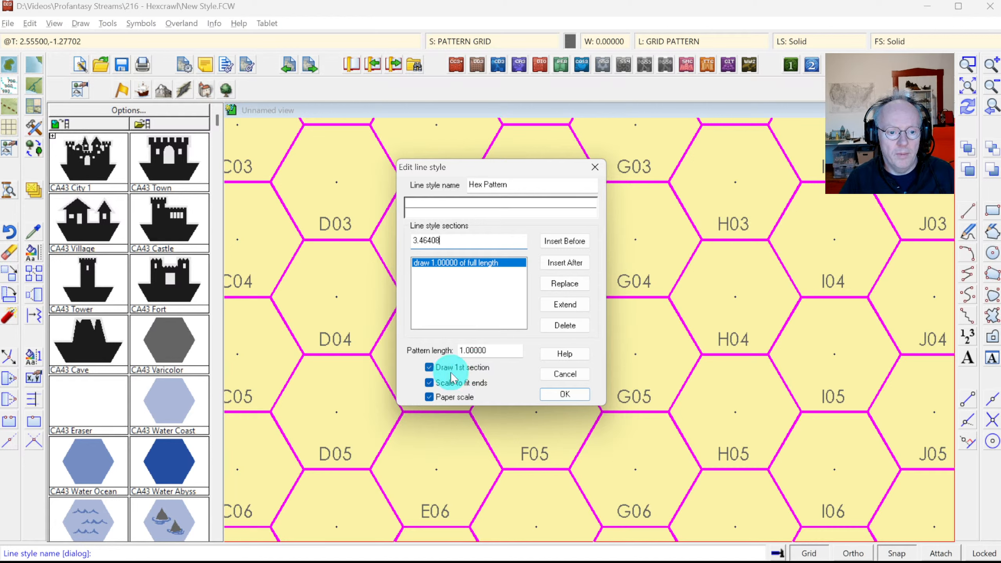
click(482, 247)
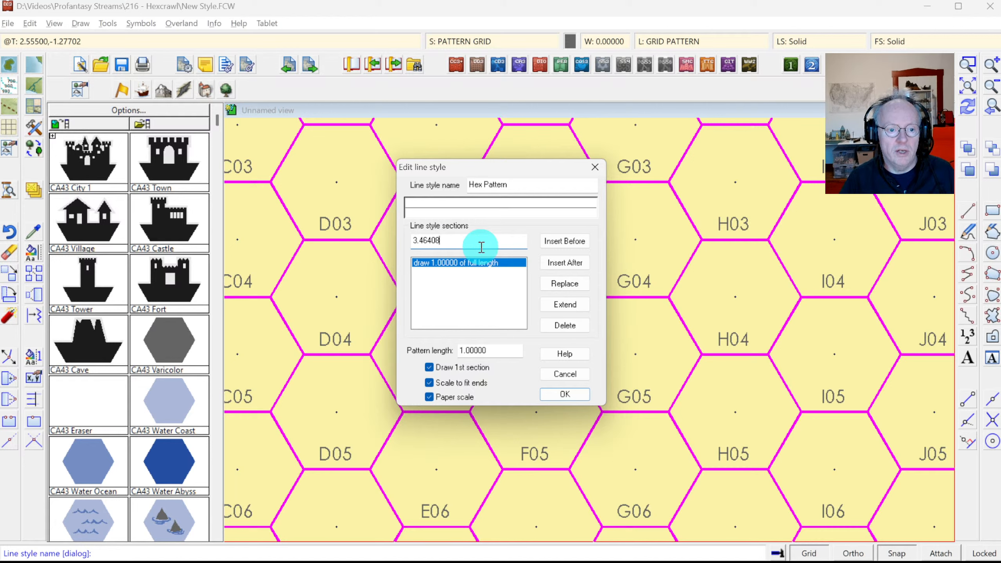
double_click(459, 243)
key(ctrl+c)
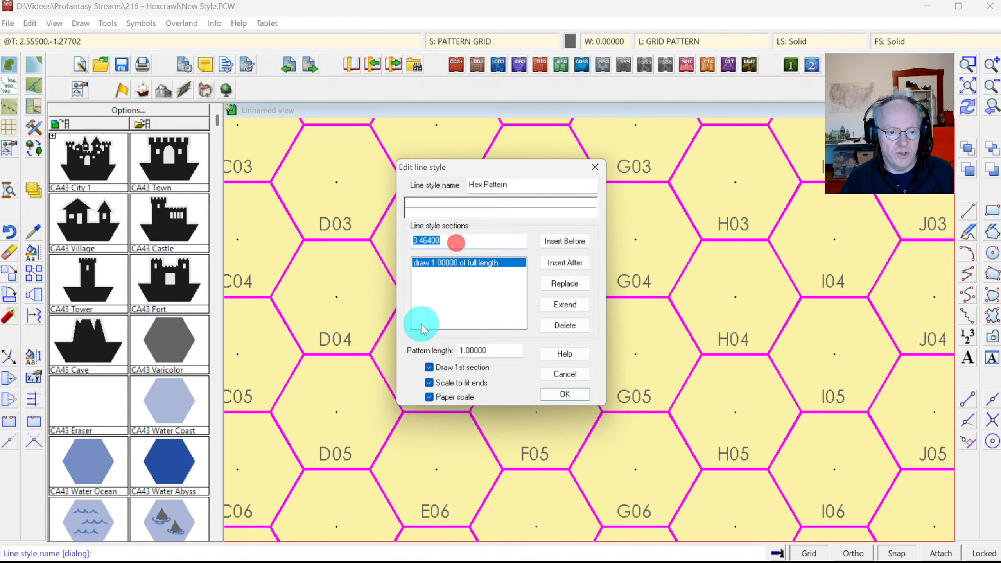
double_click(488, 351)
key(ctrl+v)
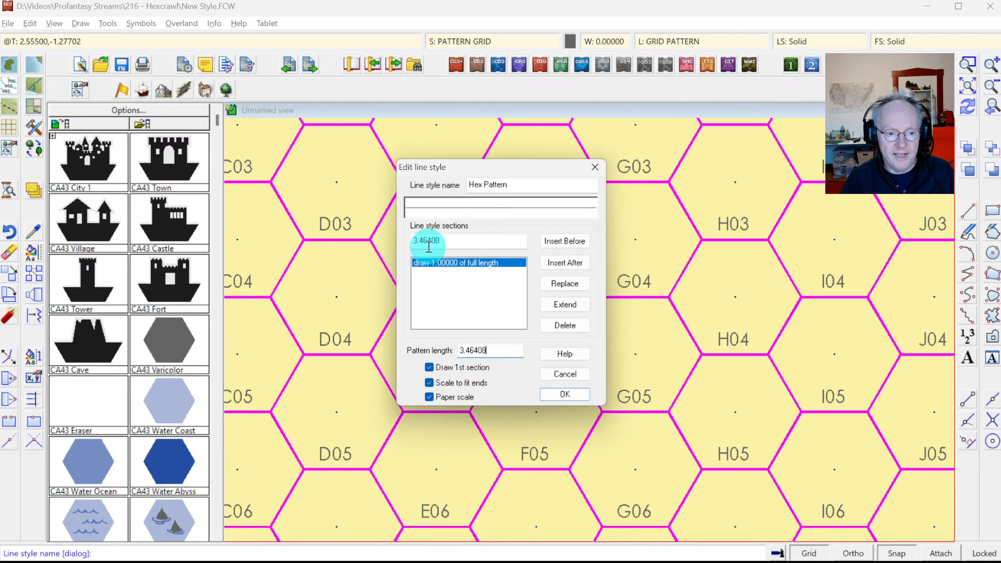
Step: Make Hex Pattern draw 0.3, skip 0.4, draw 0.3 without end scaling, and save it
double_click(448, 240)
text(.3)
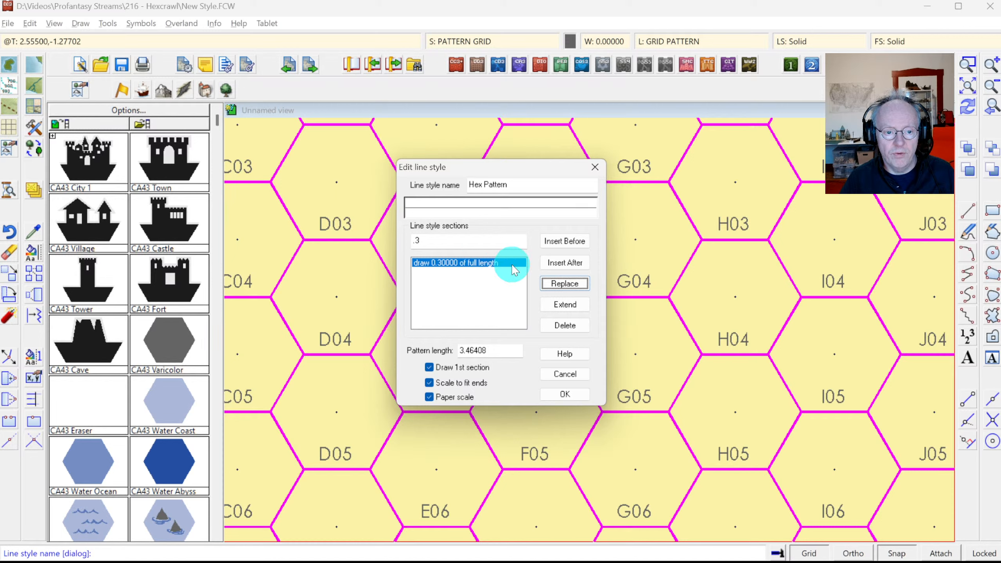
click(430, 239)
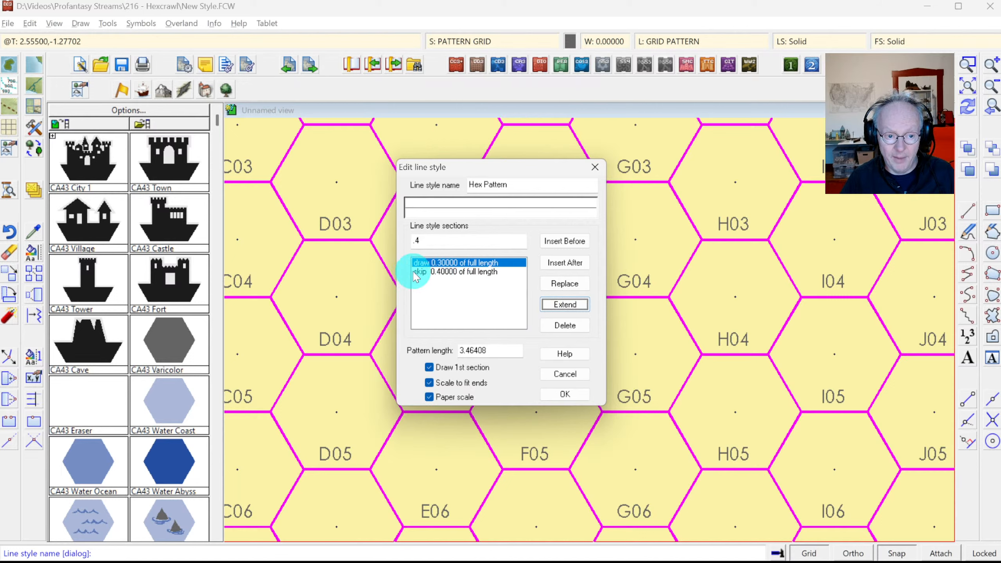
click(429, 241)
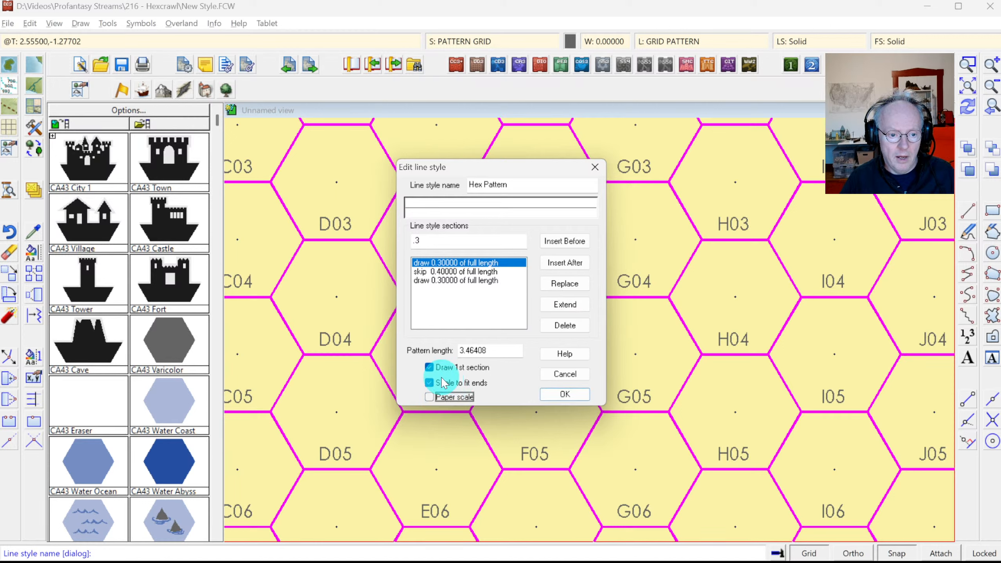
click(443, 383)
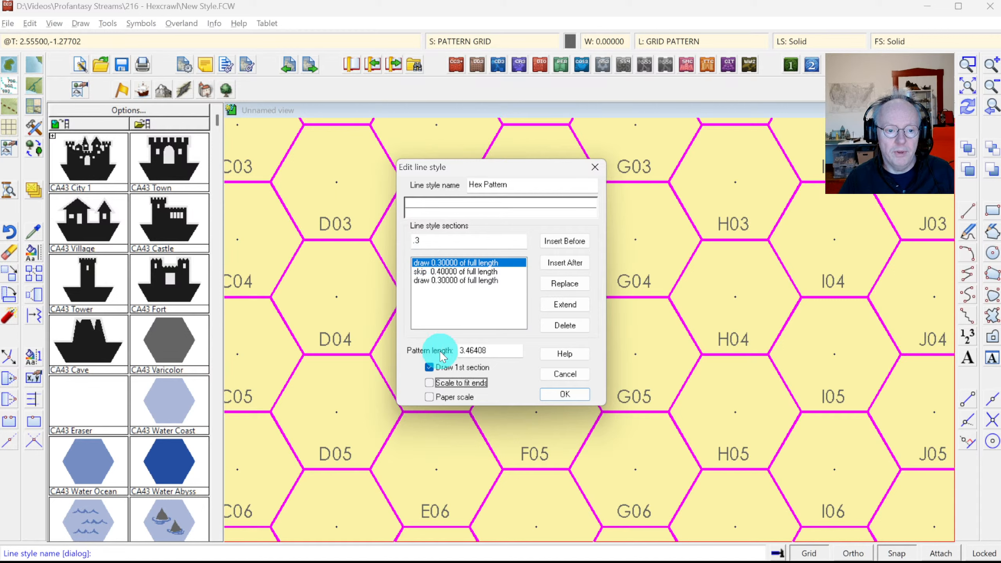
click(560, 394)
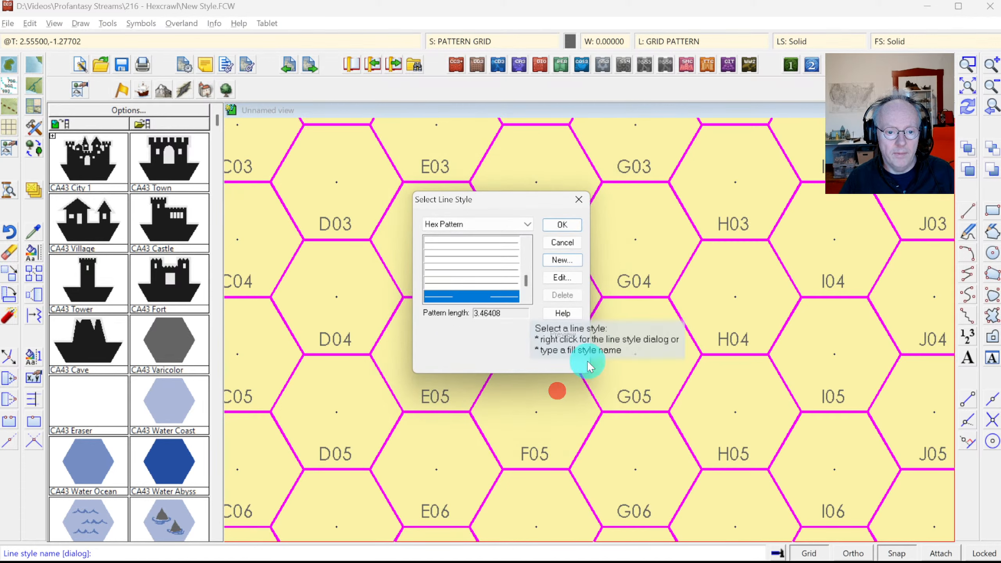
Step: Apply Hex Pattern to the selected grid lines and compare with the Photoshop reference map
click(564, 228)
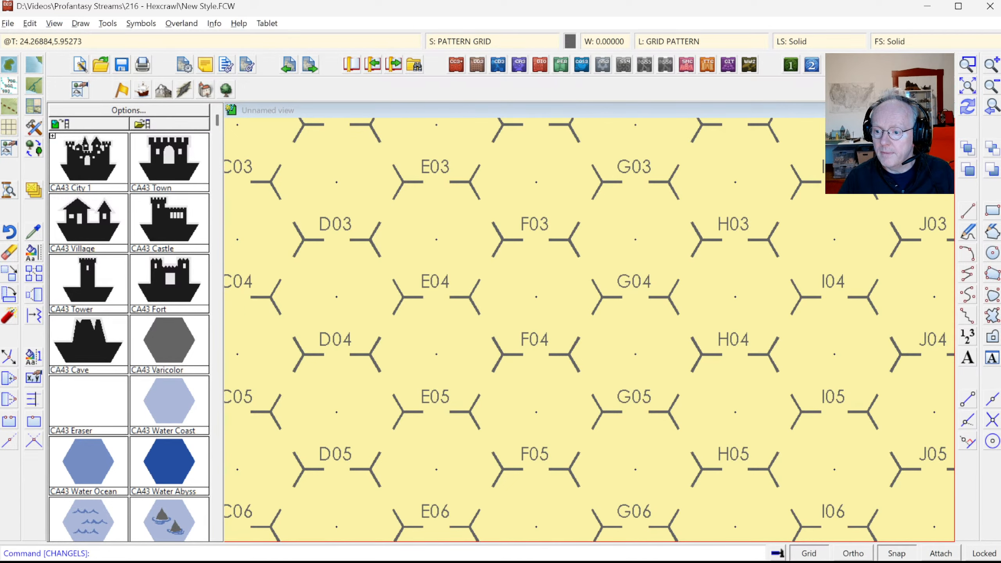
click(968, 86)
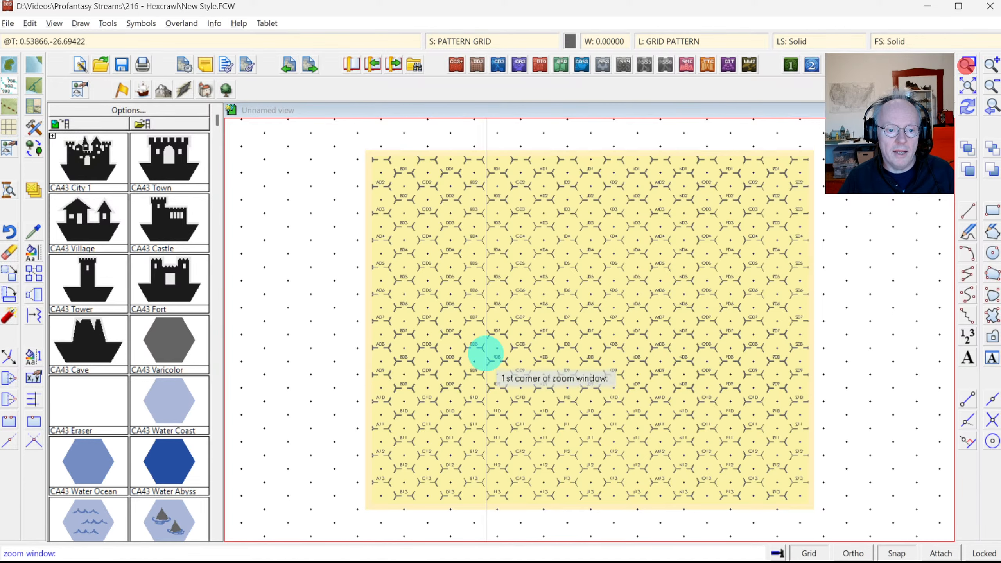
click(458, 309)
click(548, 389)
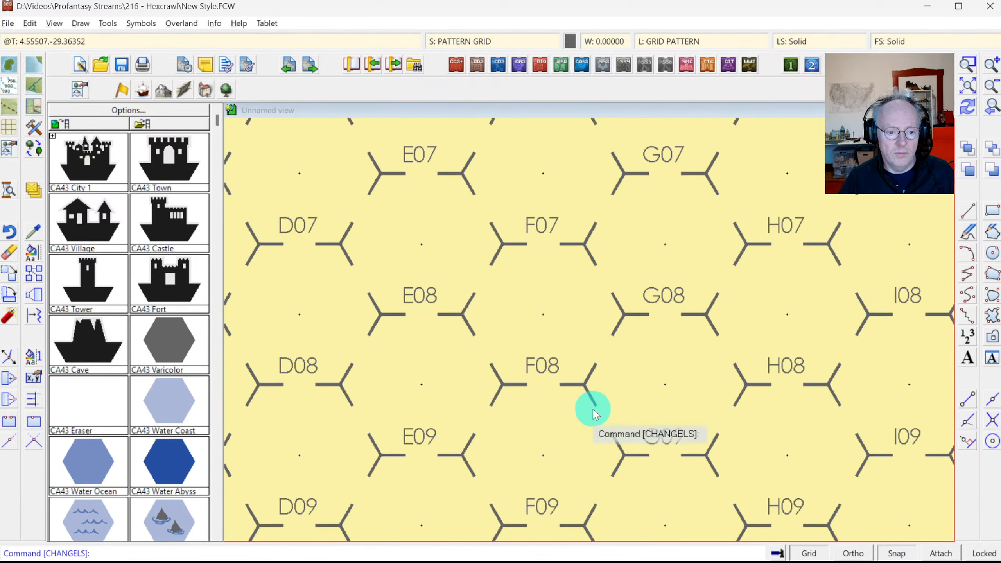
key(alt+Tab)
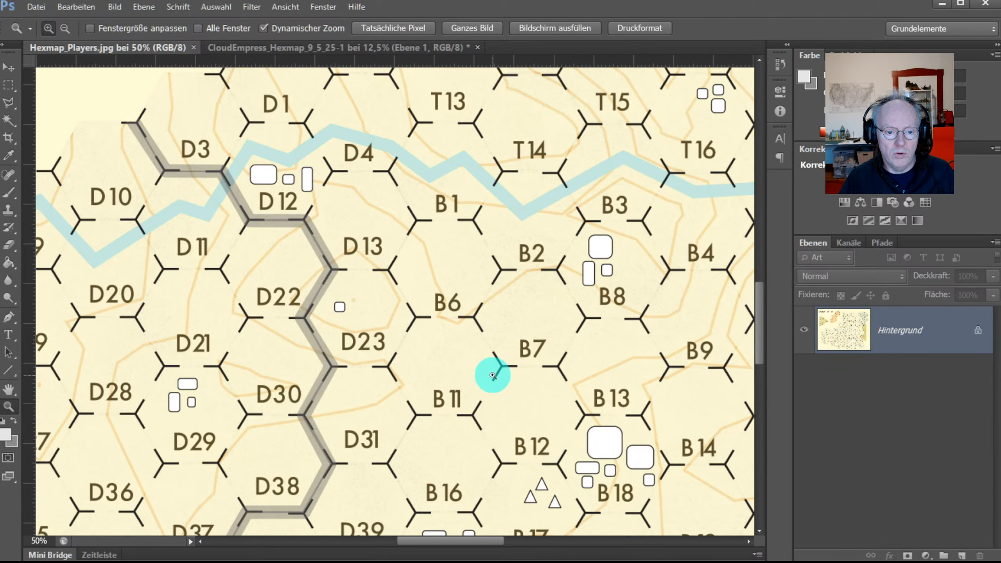
key(alt+Tab)
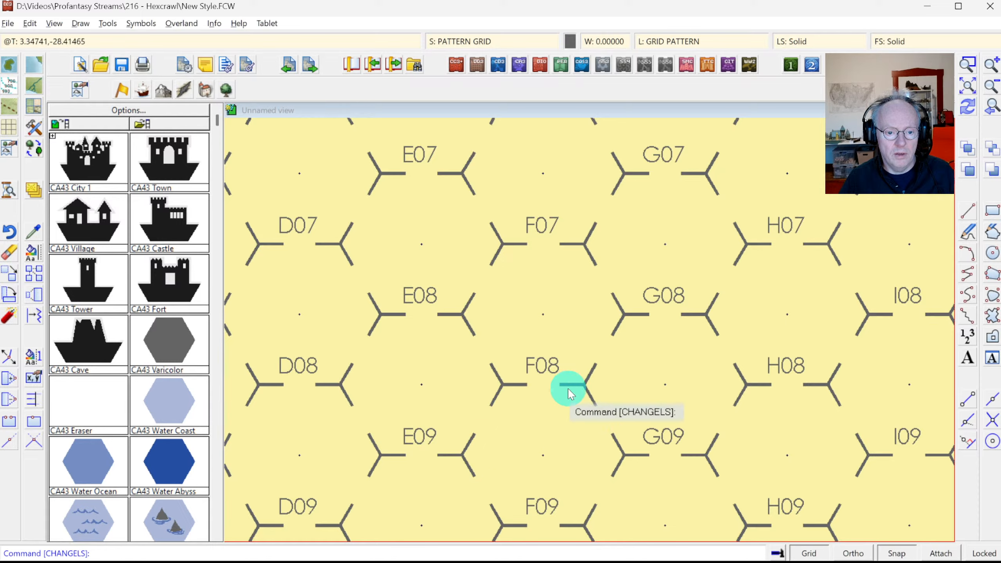
key(alt+Tab)
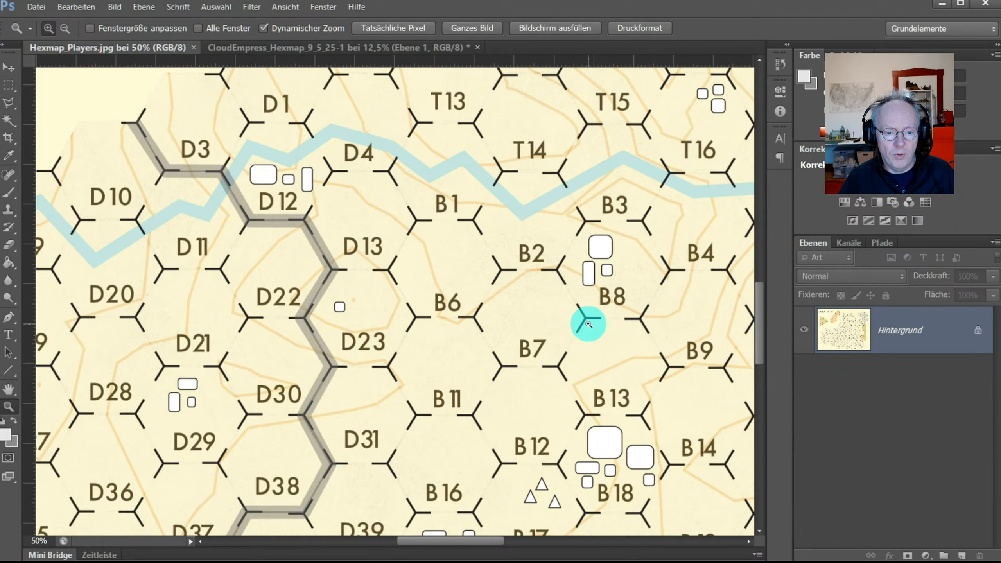
key(alt+Tab)
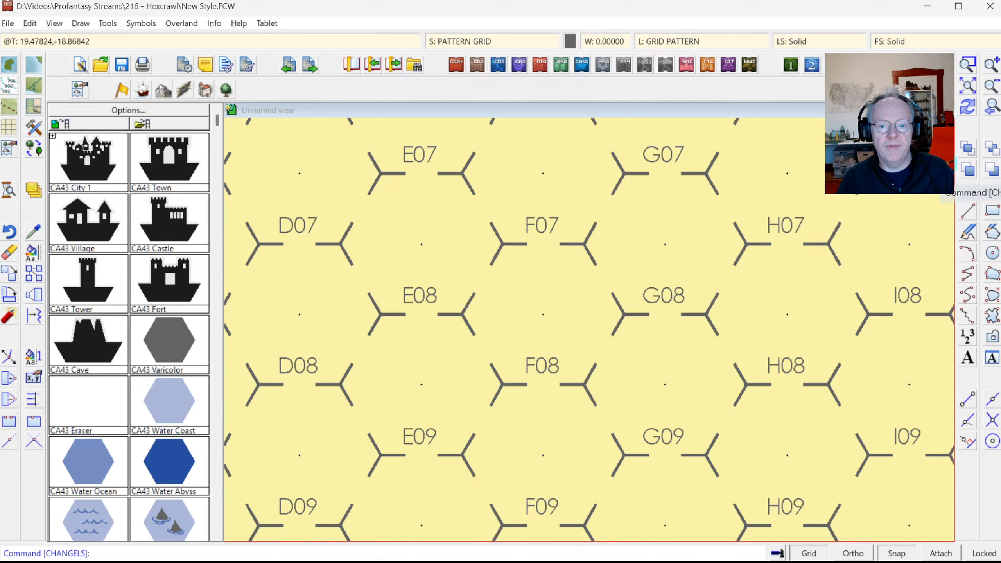
Step: Zoom in on hexes D05 to M10 and open Drawing Sheets and Effects
click(967, 88)
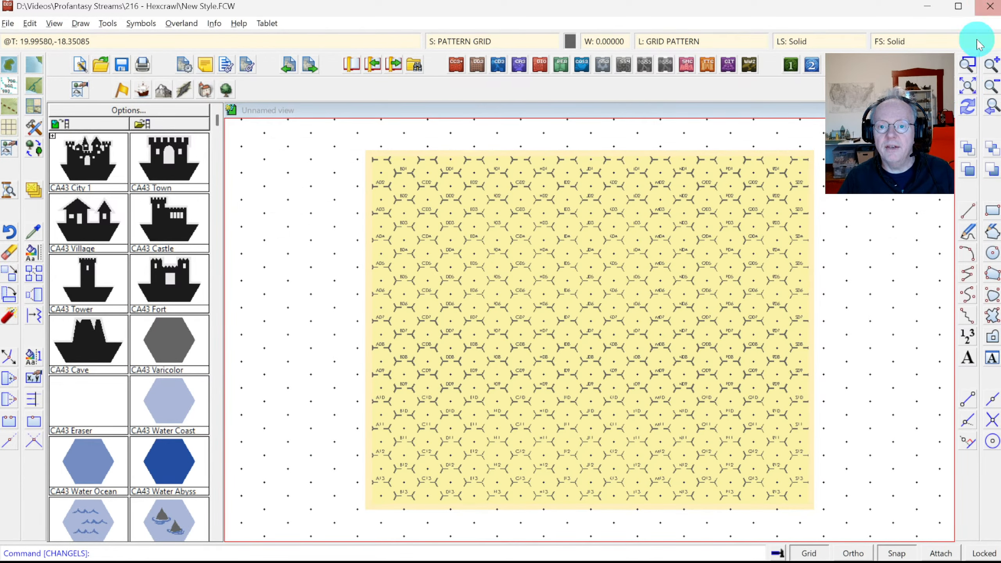
click(967, 68)
click(458, 268)
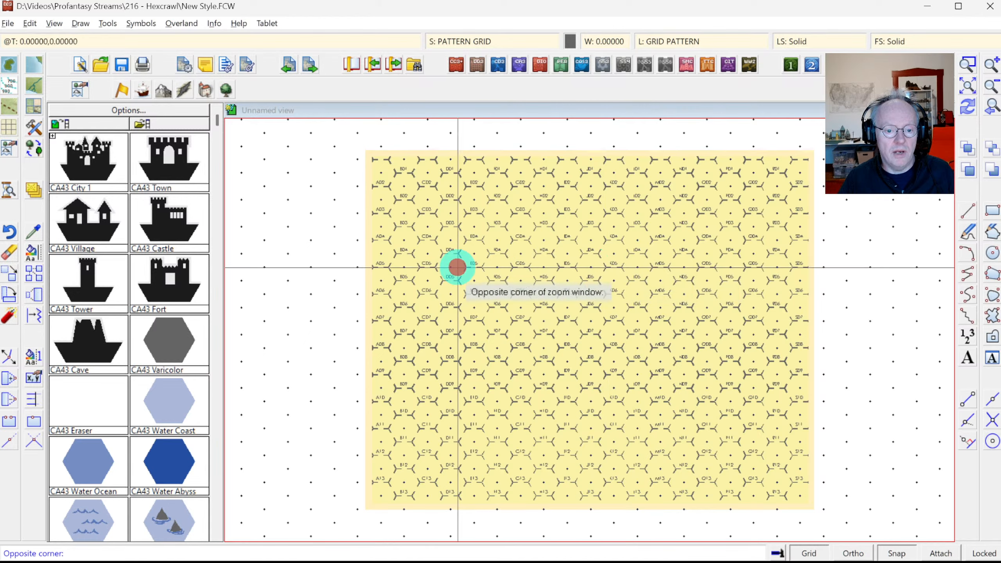
click(648, 409)
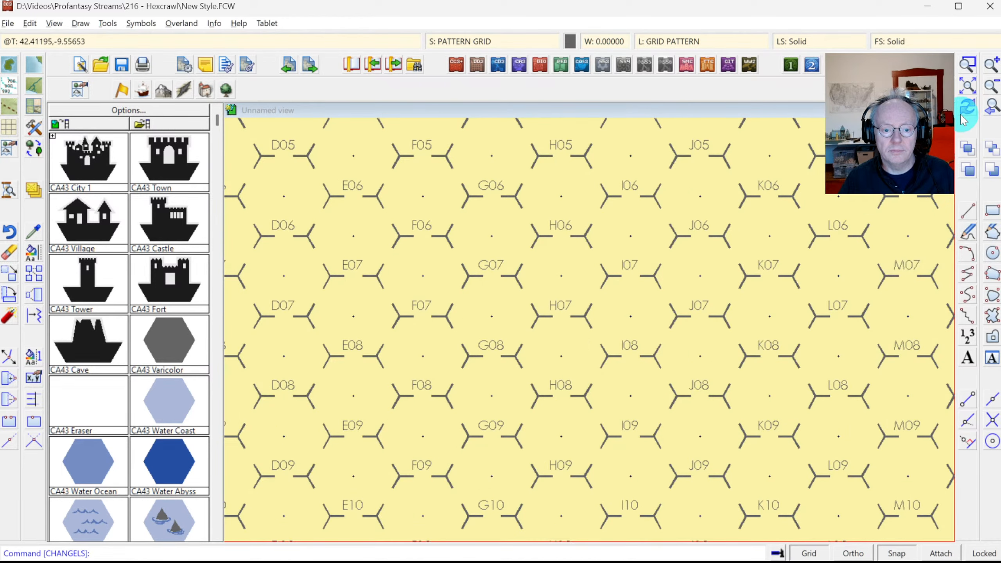
click(500, 44)
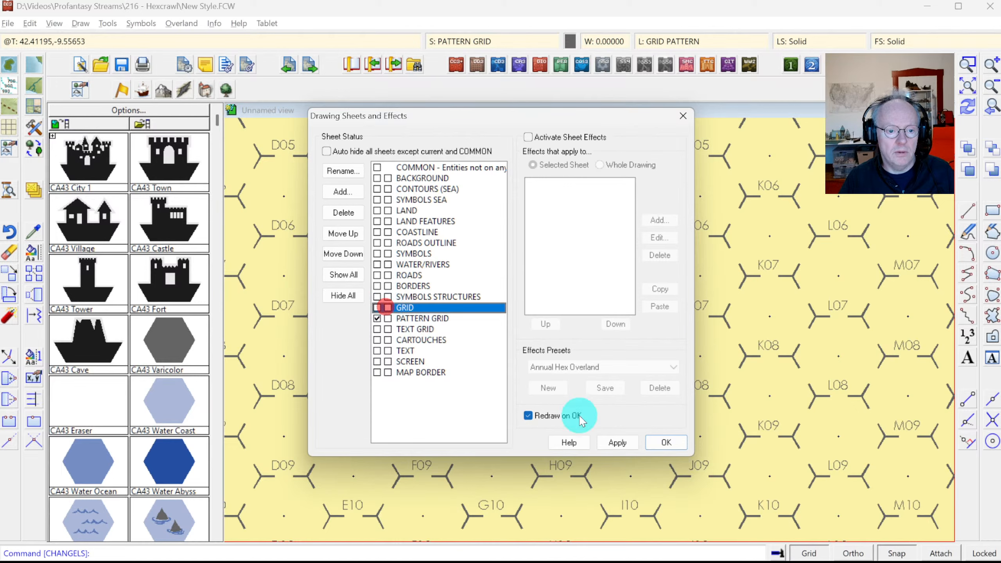
Step: Activate sheet effects for the GRID sheet, then show the whole hex map
click(665, 437)
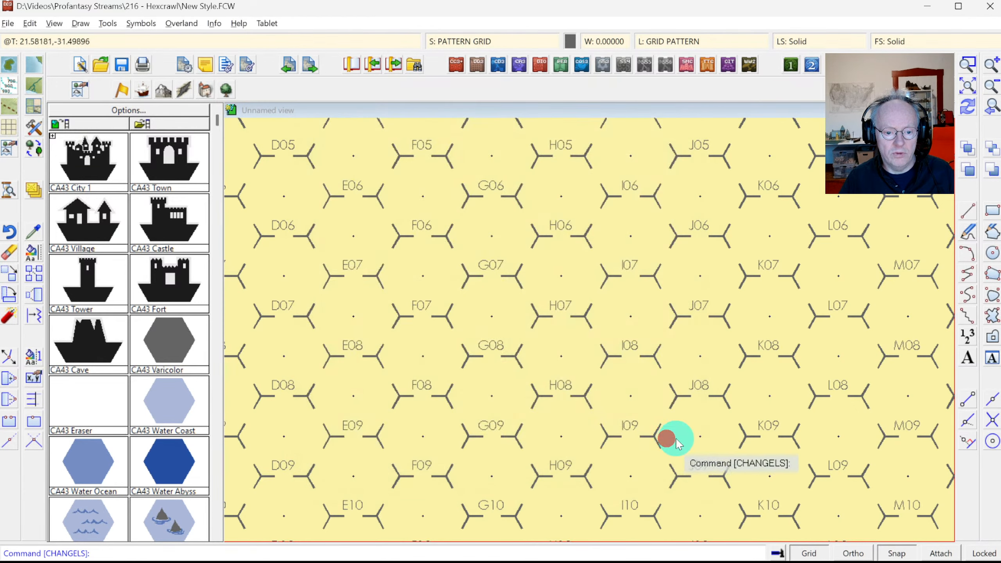
click(490, 39)
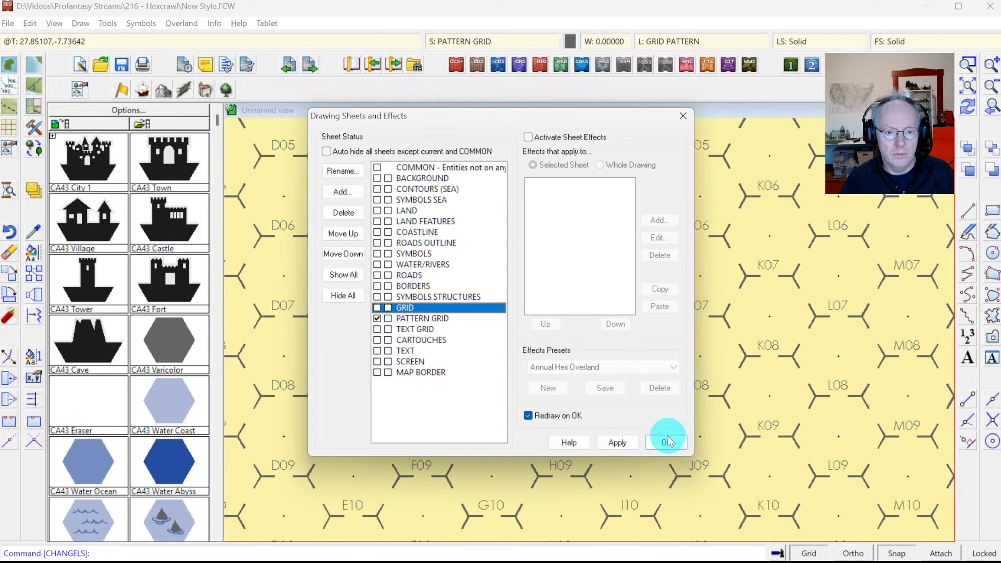
click(582, 138)
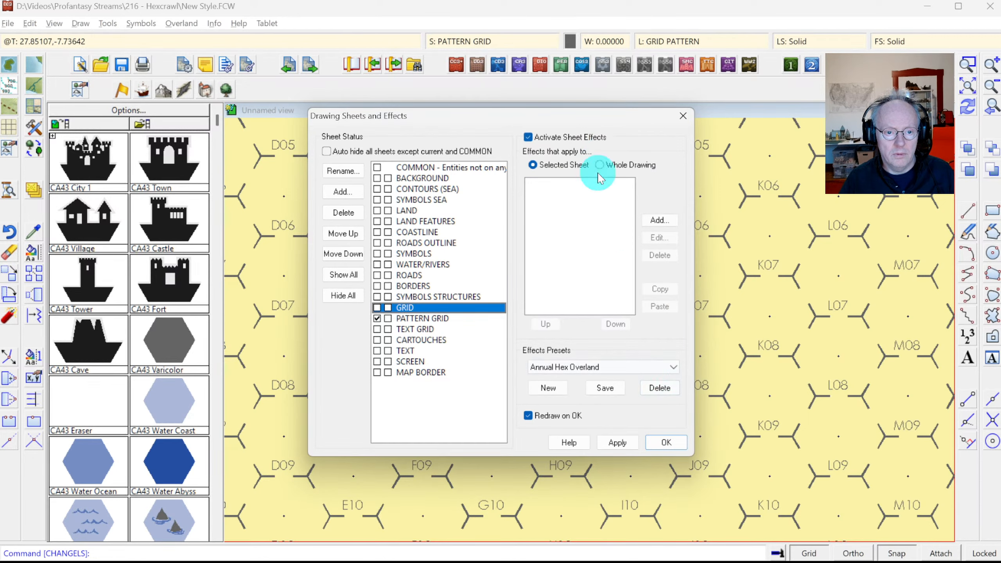
click(670, 443)
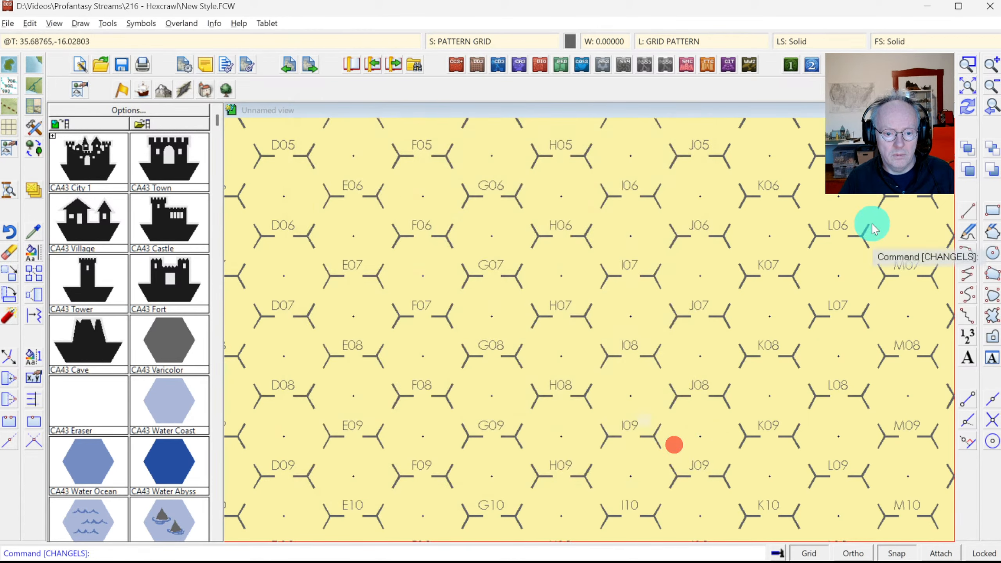
click(966, 87)
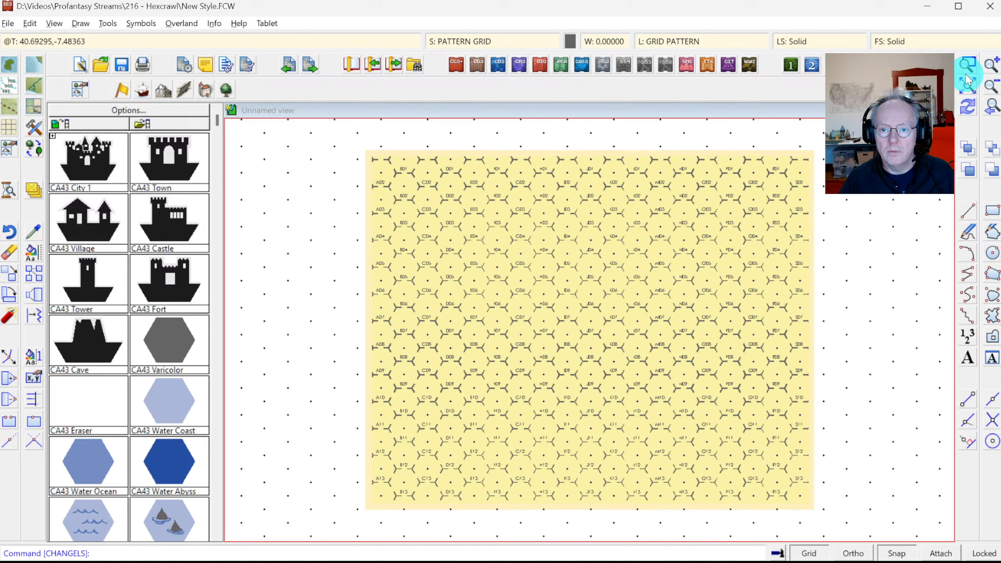
Step: Zoom in around hexes J07 and K07 and briefly list a grid line's details
click(968, 65)
click(565, 287)
click(633, 356)
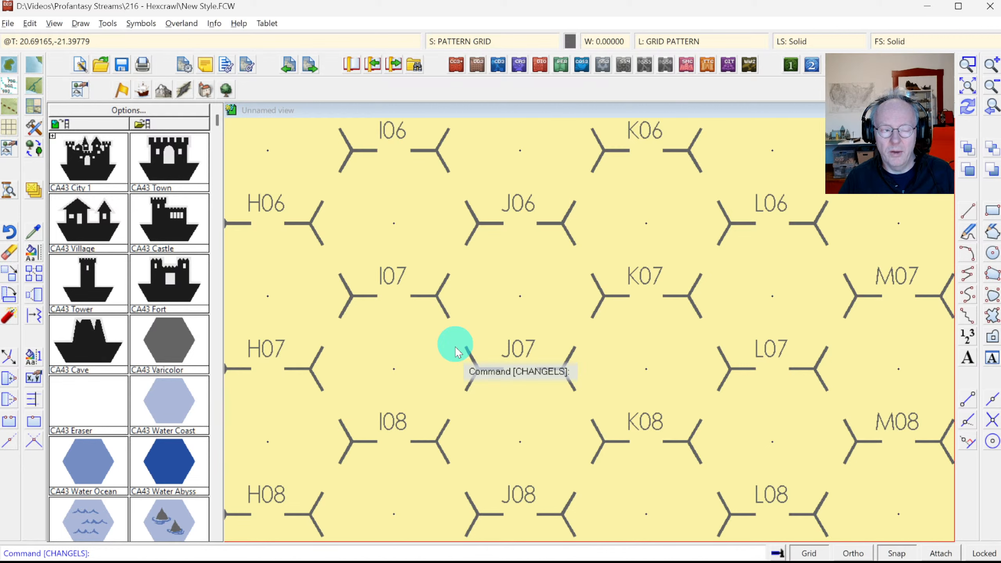
click(214, 23)
click(227, 39)
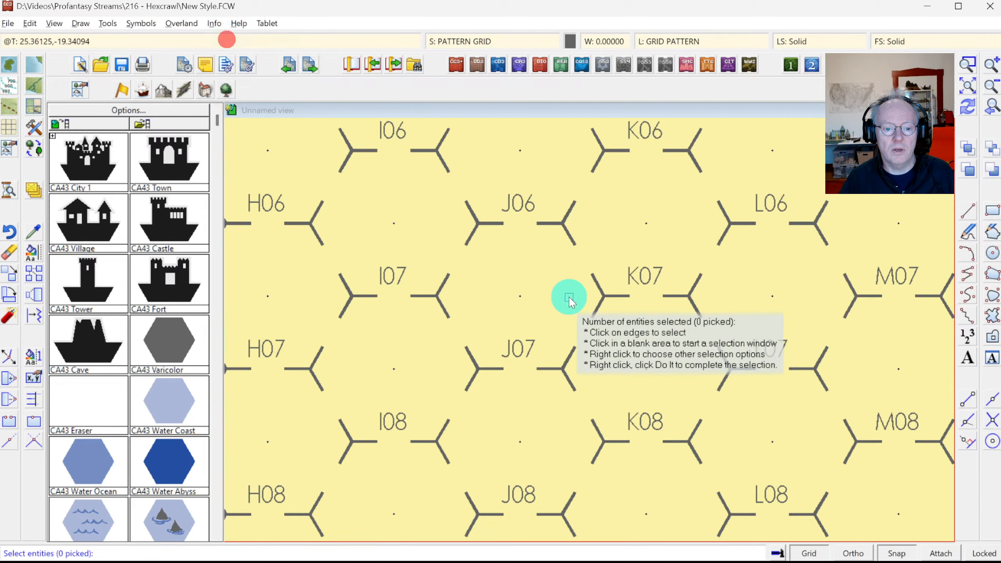
click(633, 367)
key(Escape)
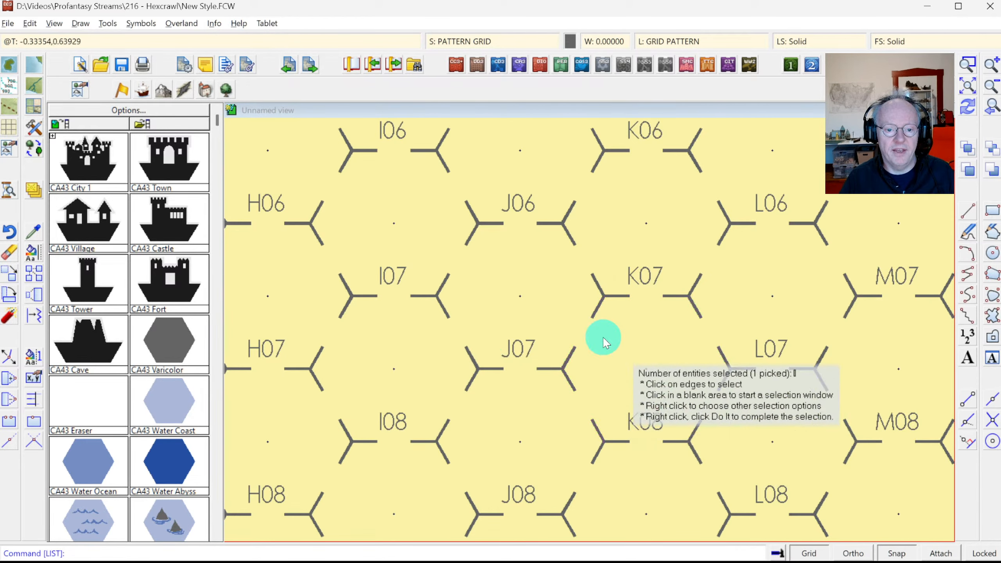
Step: Make HEX/SQUARE GRID the current layer
click(681, 42)
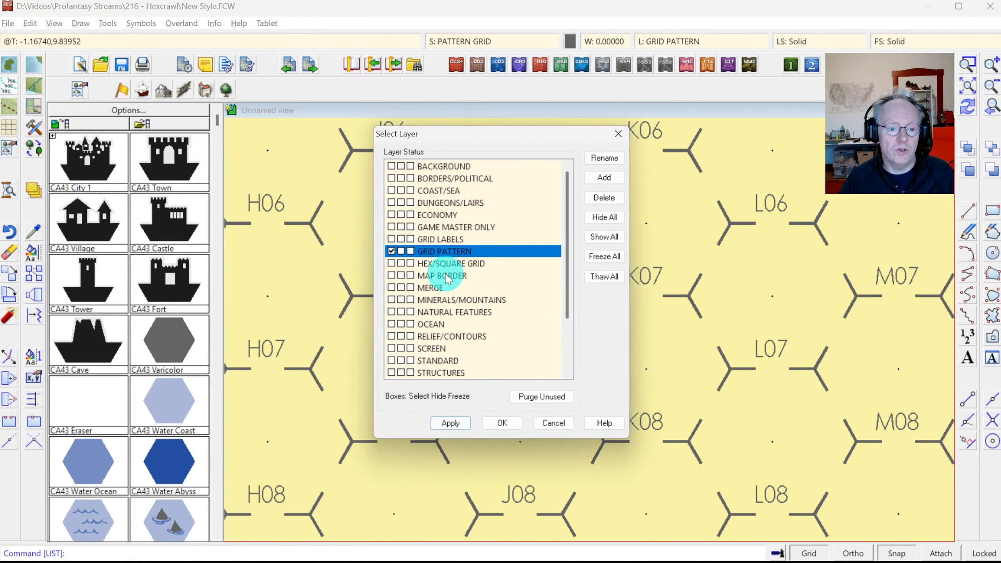
click(395, 267)
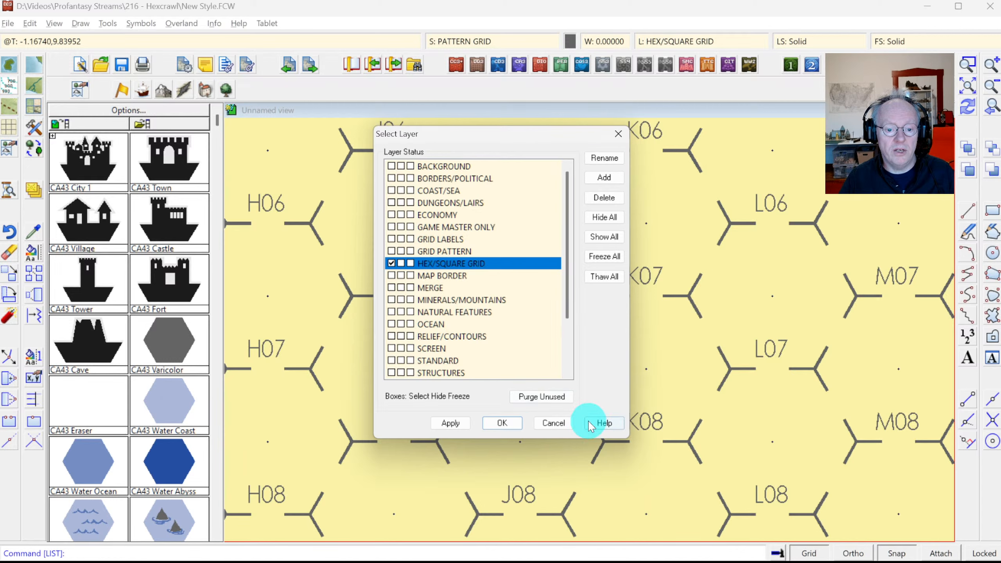
click(506, 424)
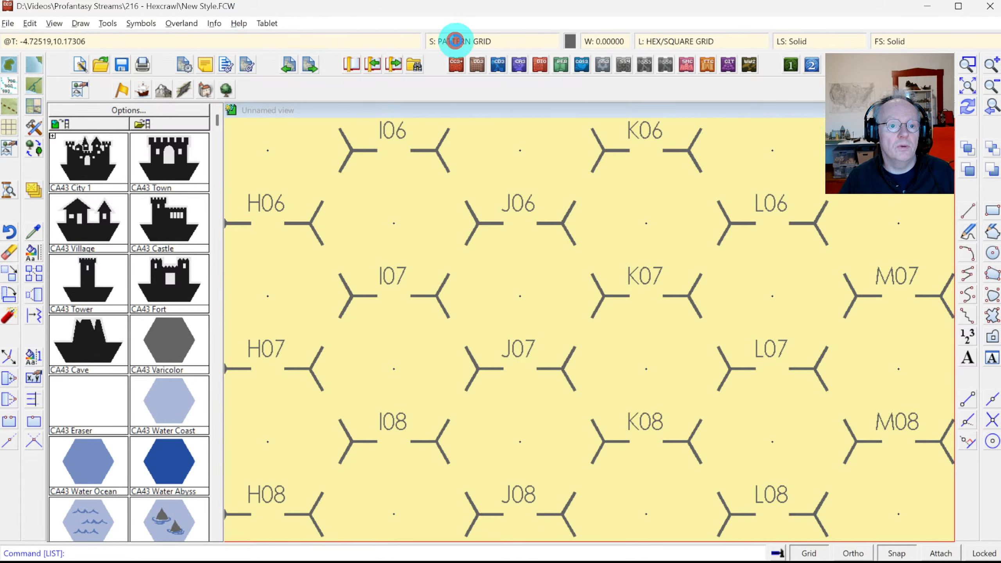
Step: On the GRID sheet, draw an unlabelled hex grid overlay over the map
click(455, 41)
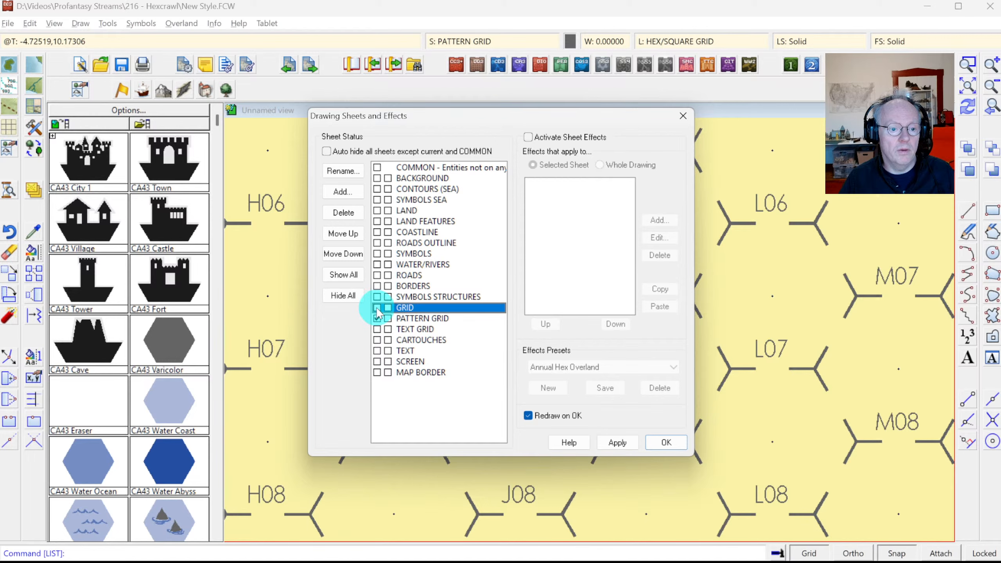
click(666, 441)
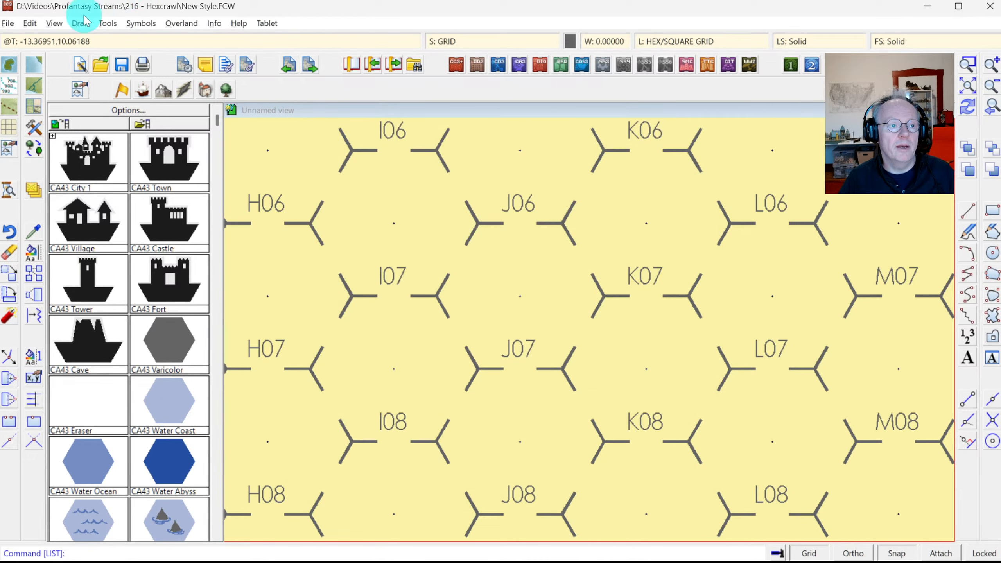
click(82, 23)
click(139, 215)
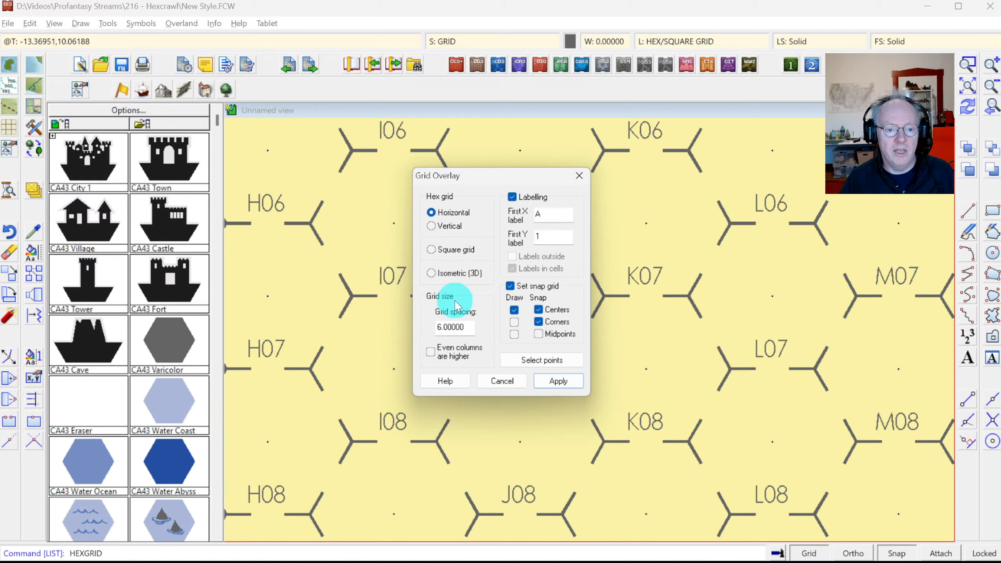
click(530, 198)
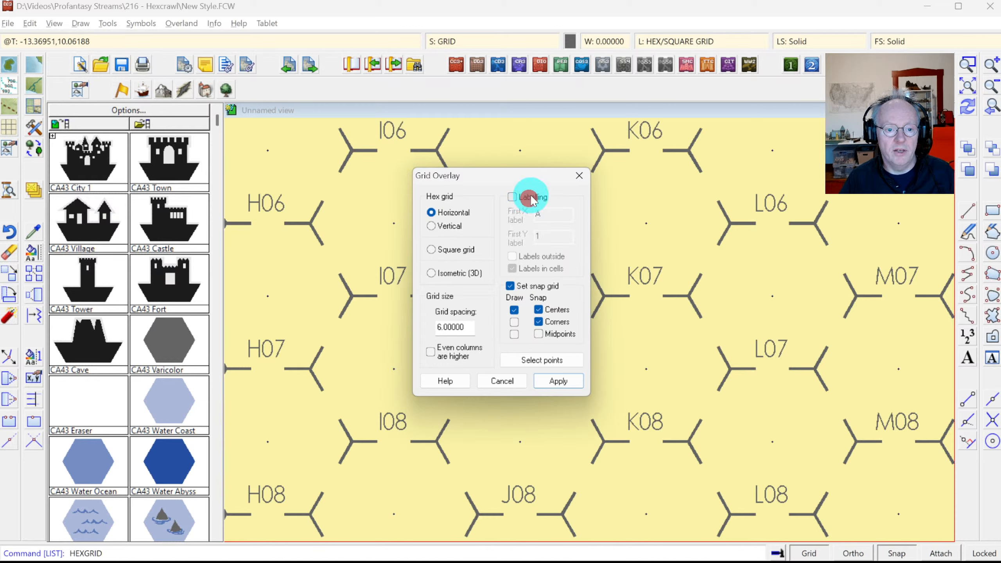
click(559, 378)
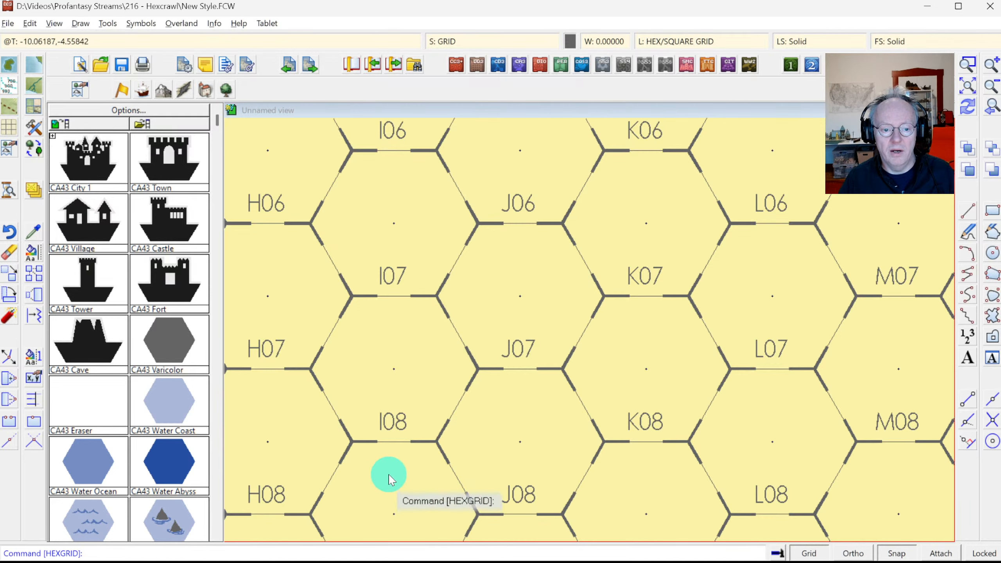
Step: Make PATTERN GRID the current sheet and toggle the GRID sheet's visibility off and on
click(492, 41)
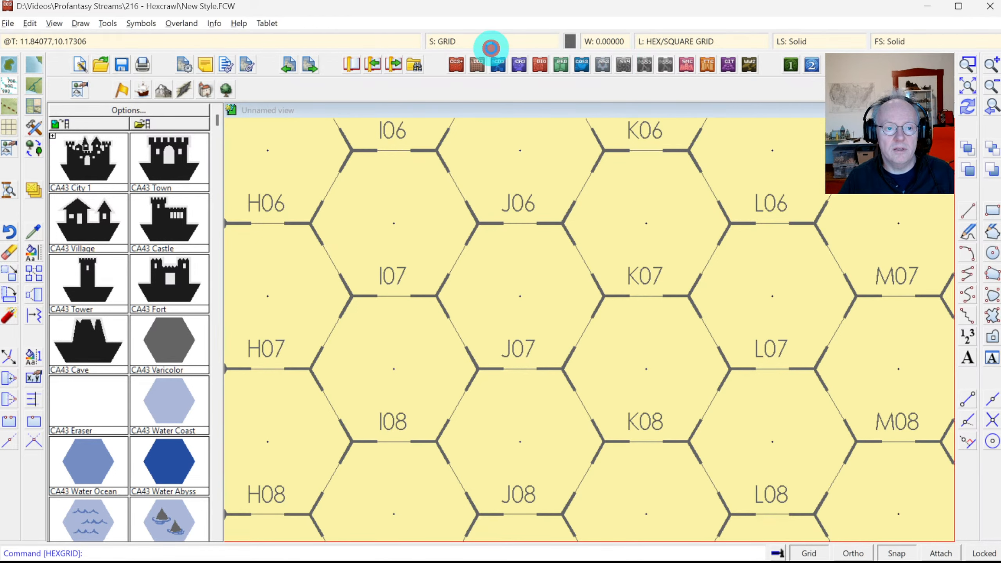
click(377, 319)
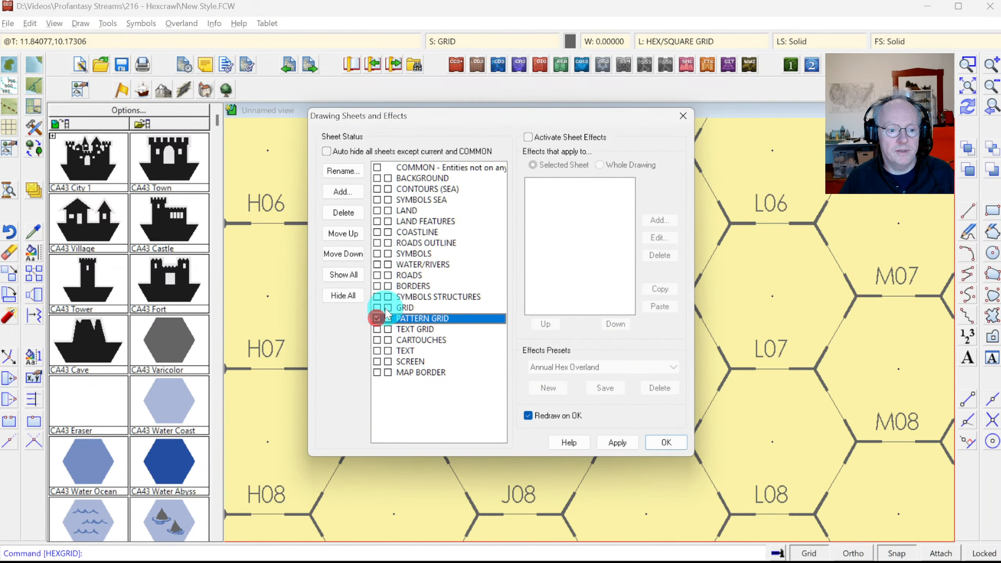
click(388, 307)
click(665, 444)
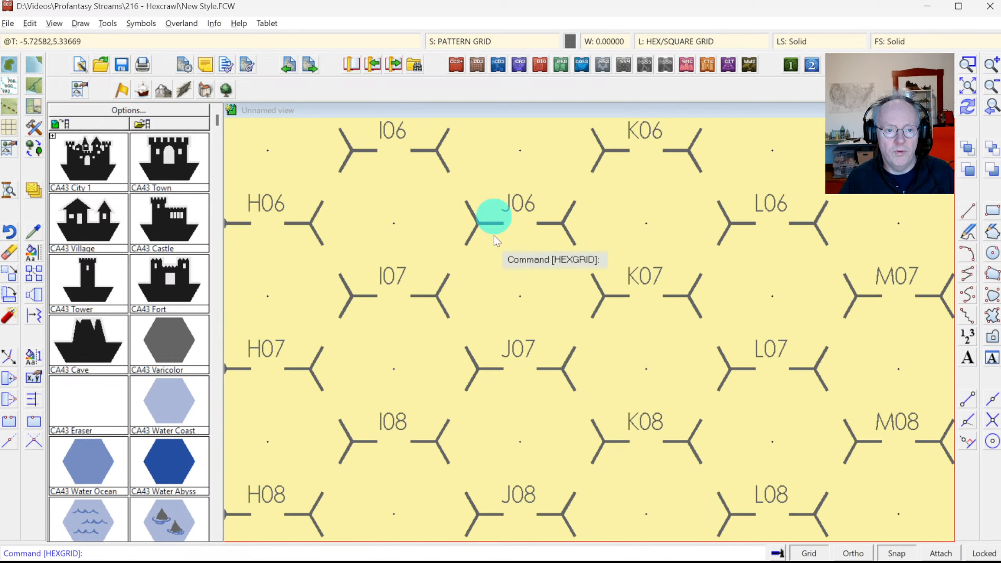
click(463, 41)
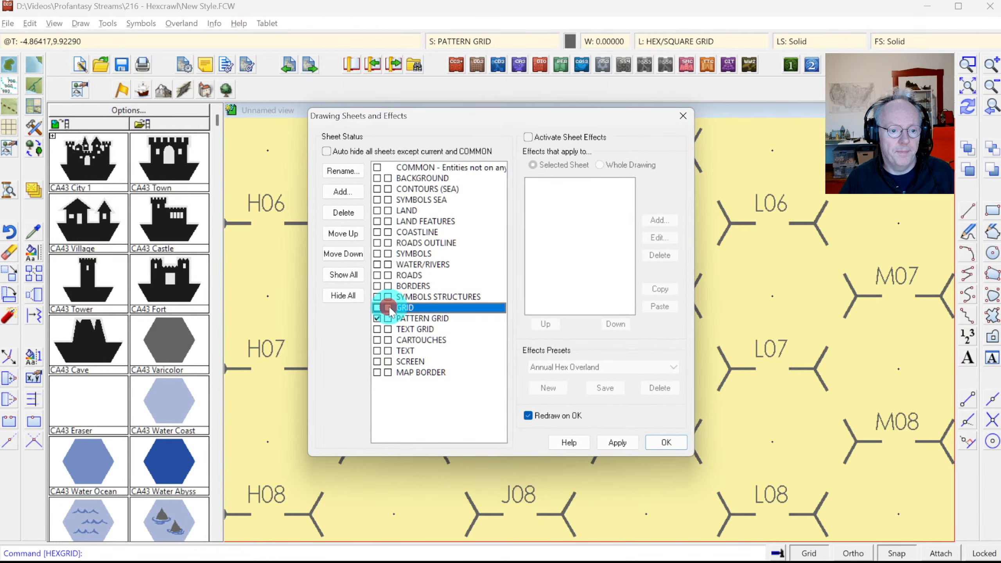
click(665, 444)
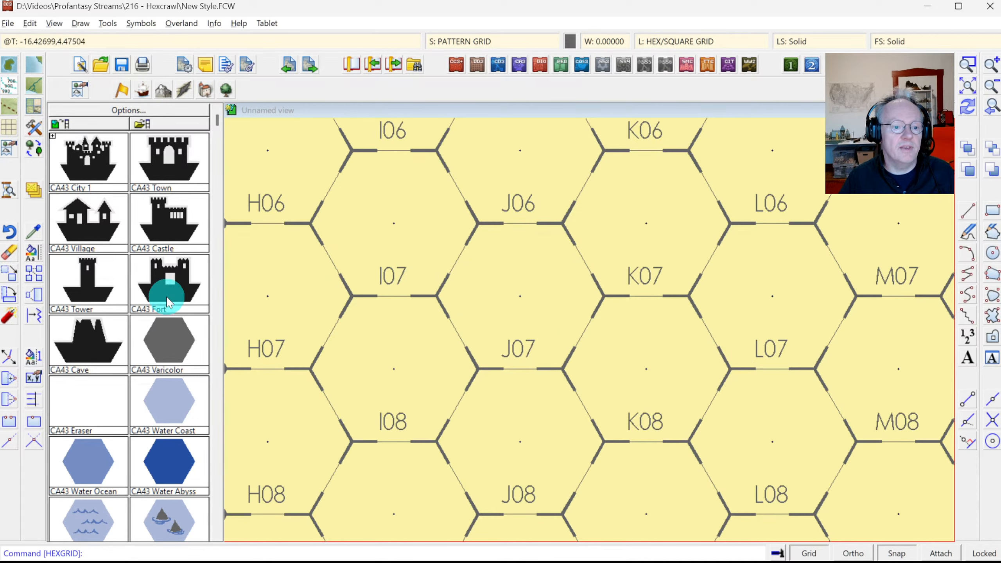
Step: Recolour all the hex grid lines from purple to dark grey
click(32, 262)
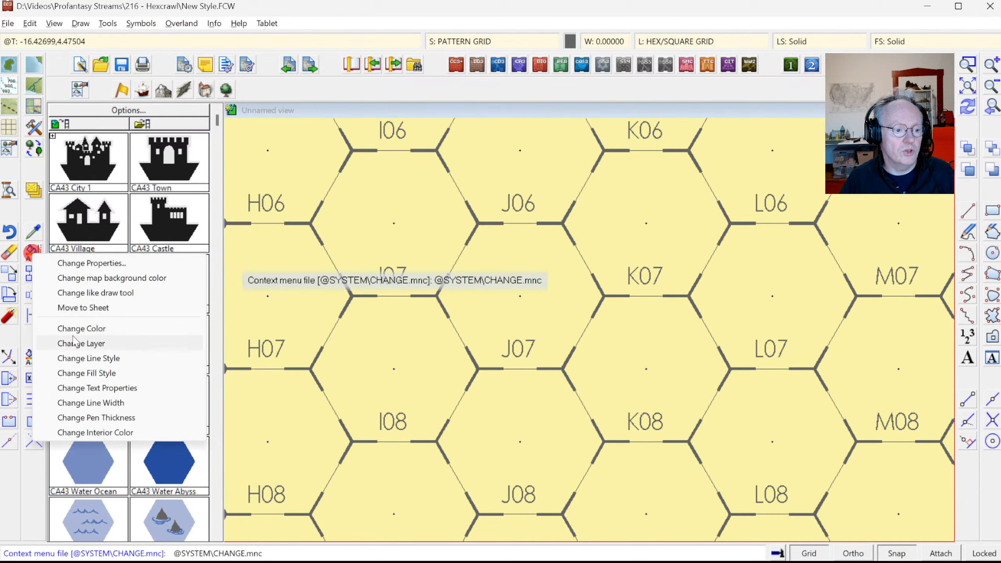
click(72, 333)
click(583, 335)
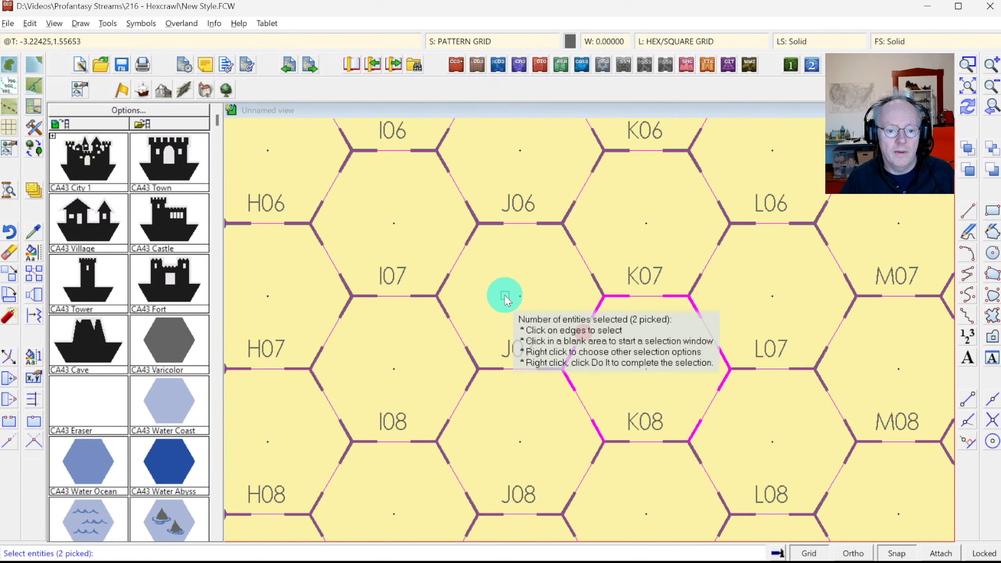
key(Escape)
right_click(521, 371)
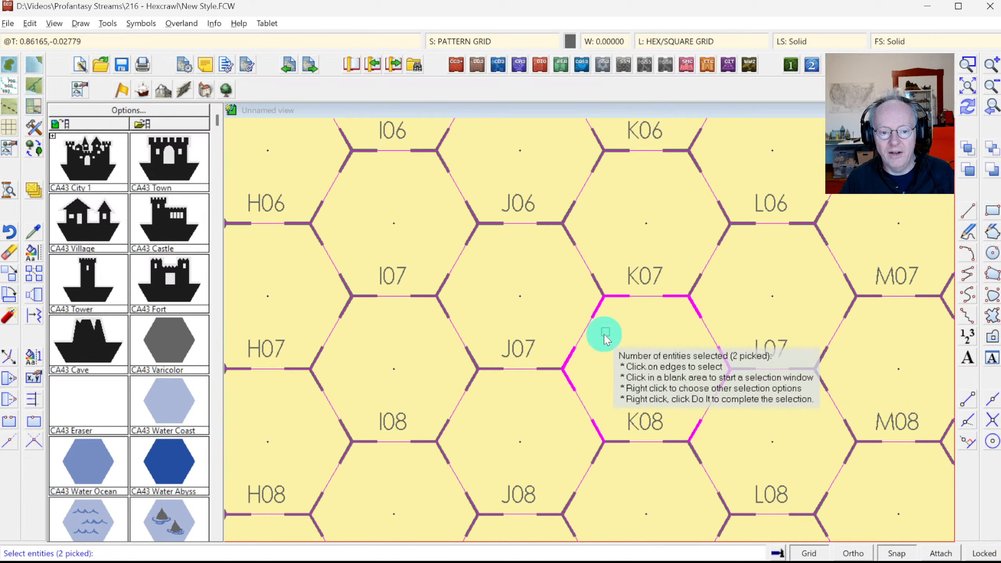
right_click(485, 283)
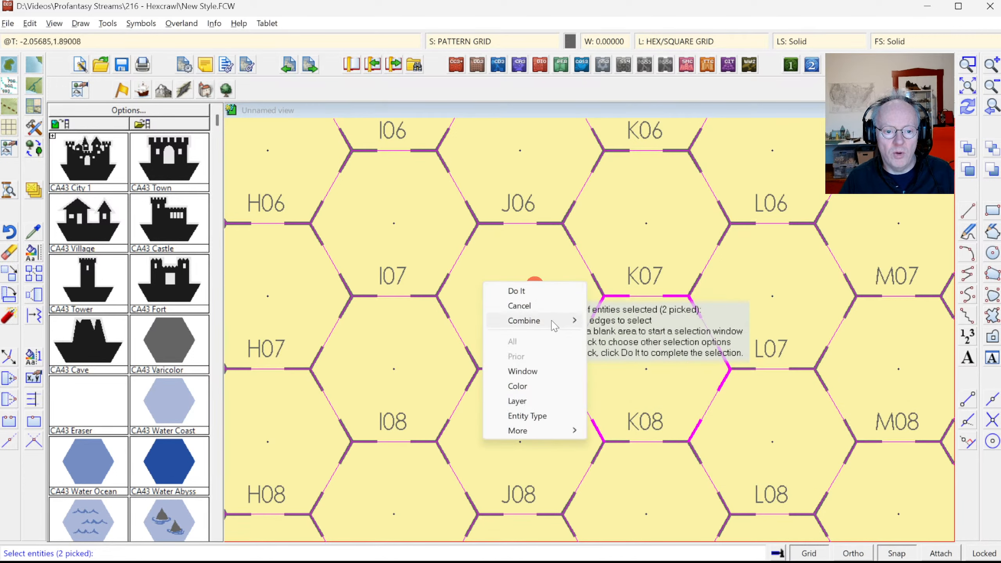
click(608, 323)
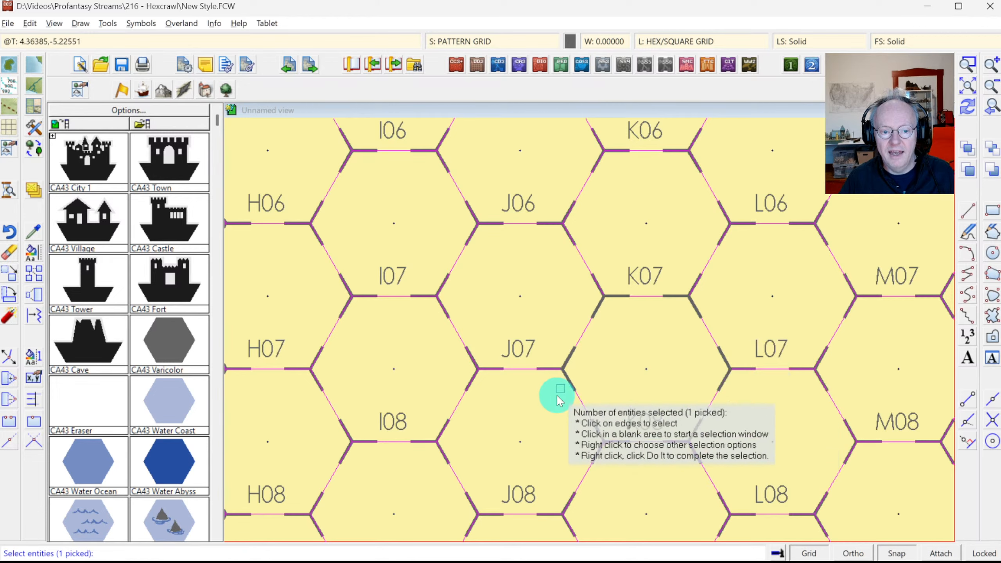
right_click(497, 271)
click(498, 275)
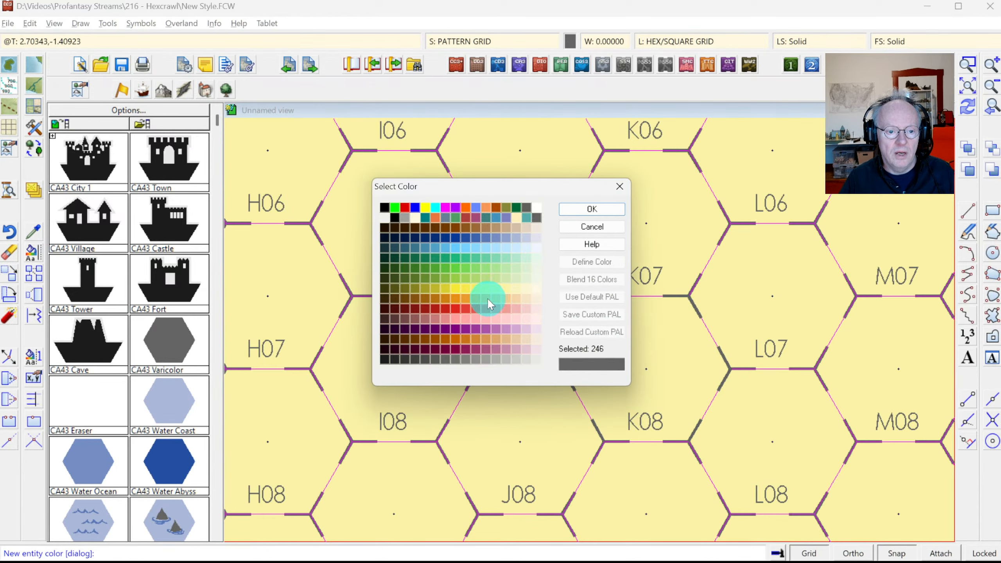
drag(477, 291, 502, 293)
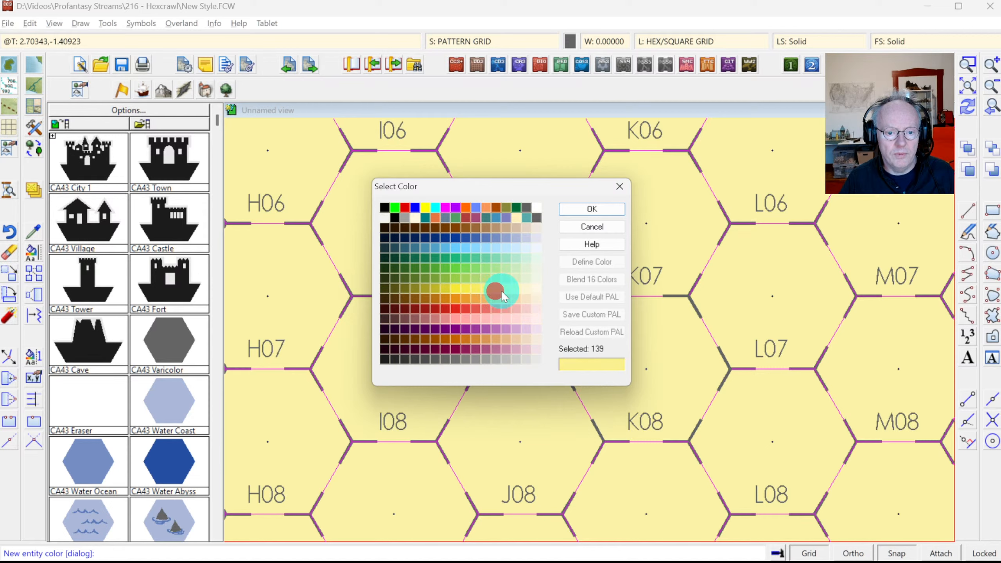
click(583, 208)
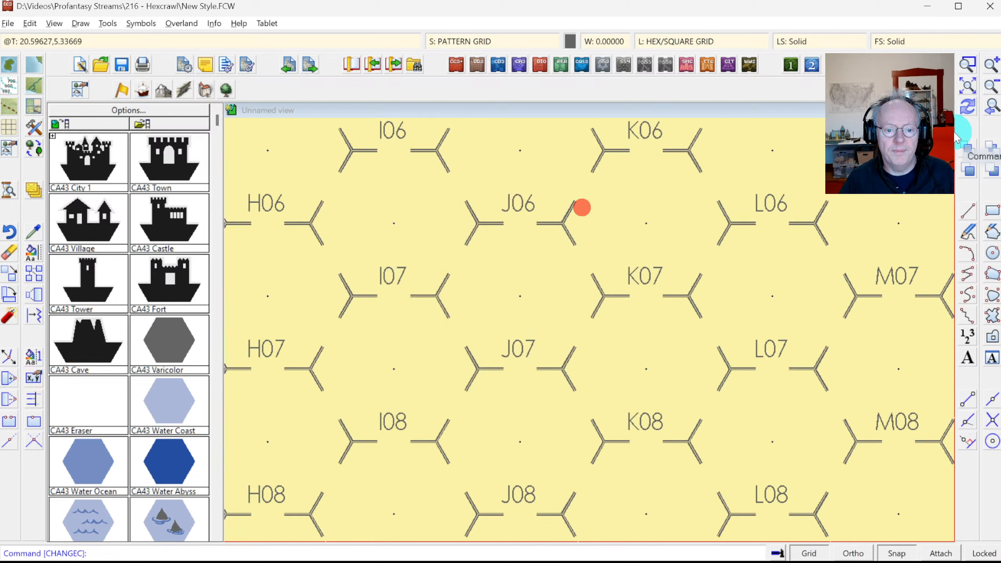
Step: Freeze HEX/SQUARE GRID, make MINERALS/MOUNTAINS the current layer, and view the whole map
click(969, 108)
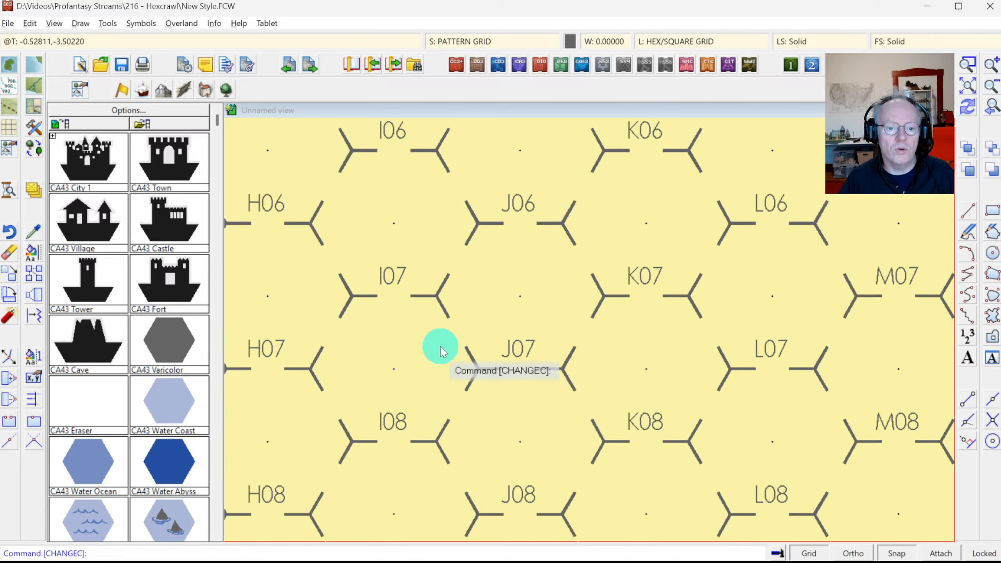
click(669, 44)
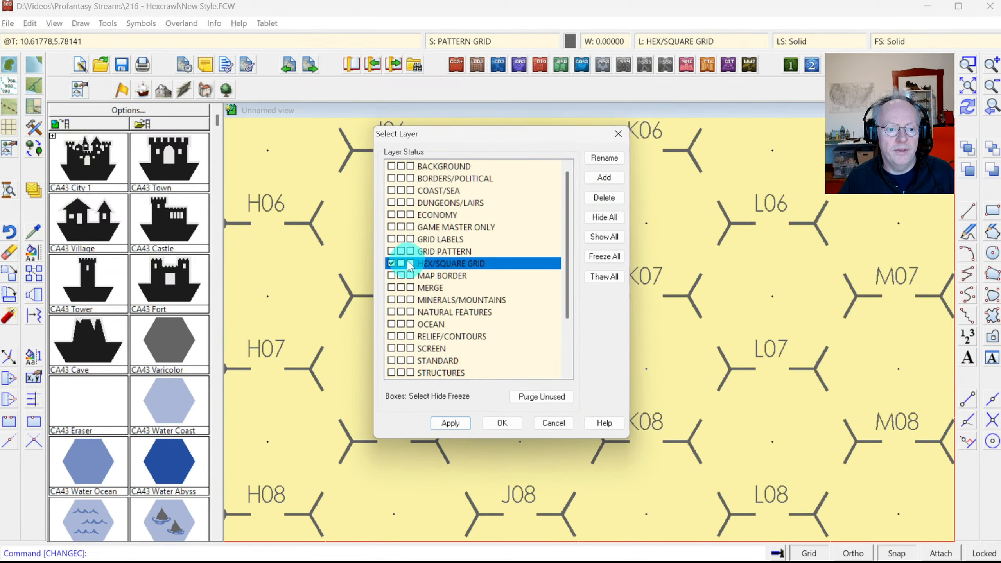
click(392, 287)
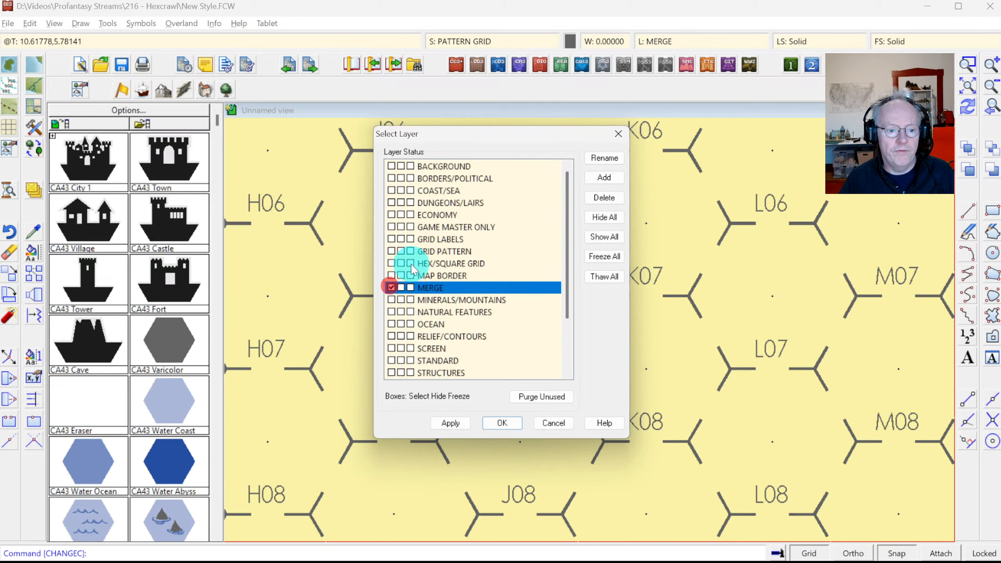
click(411, 263)
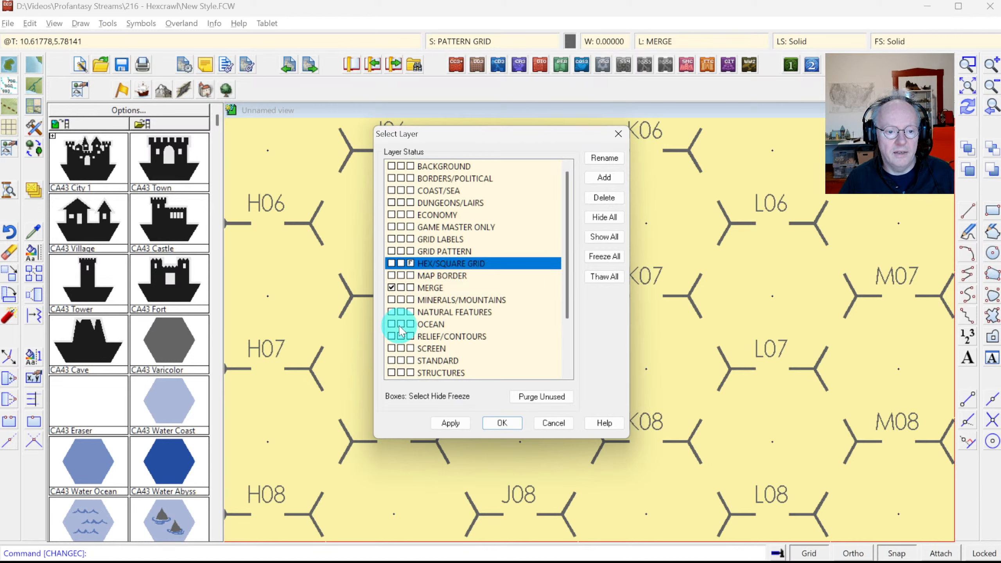
click(392, 300)
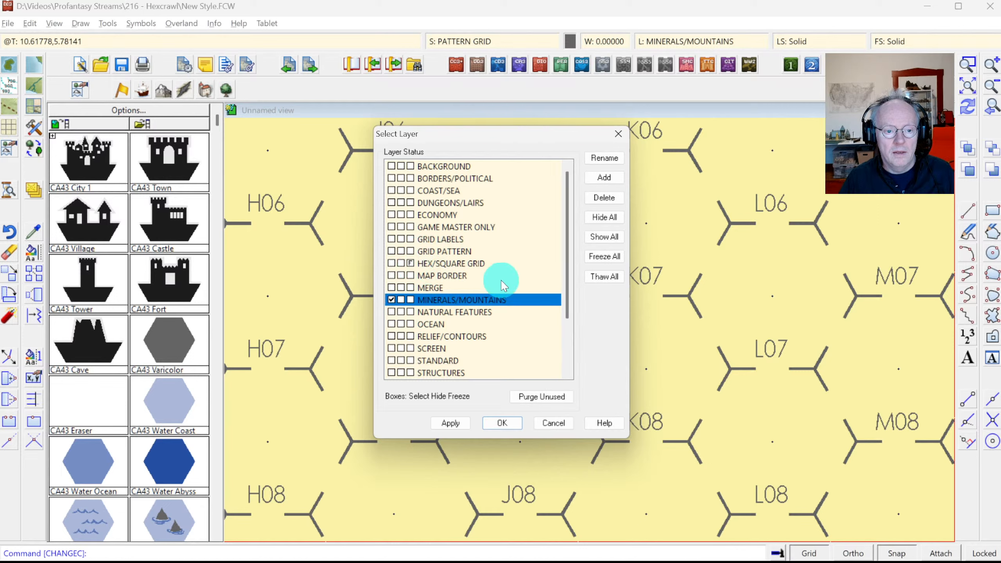
click(505, 420)
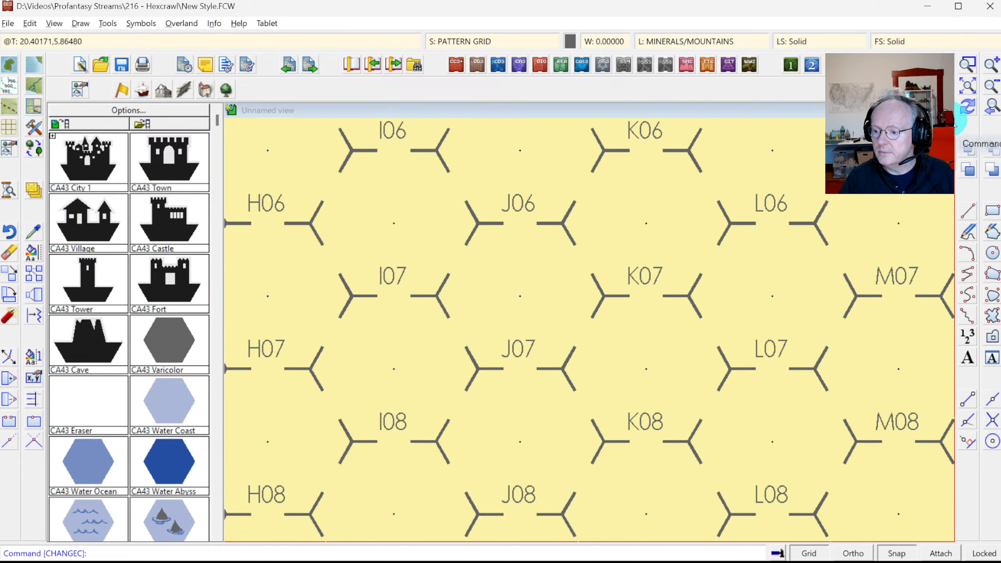
click(967, 85)
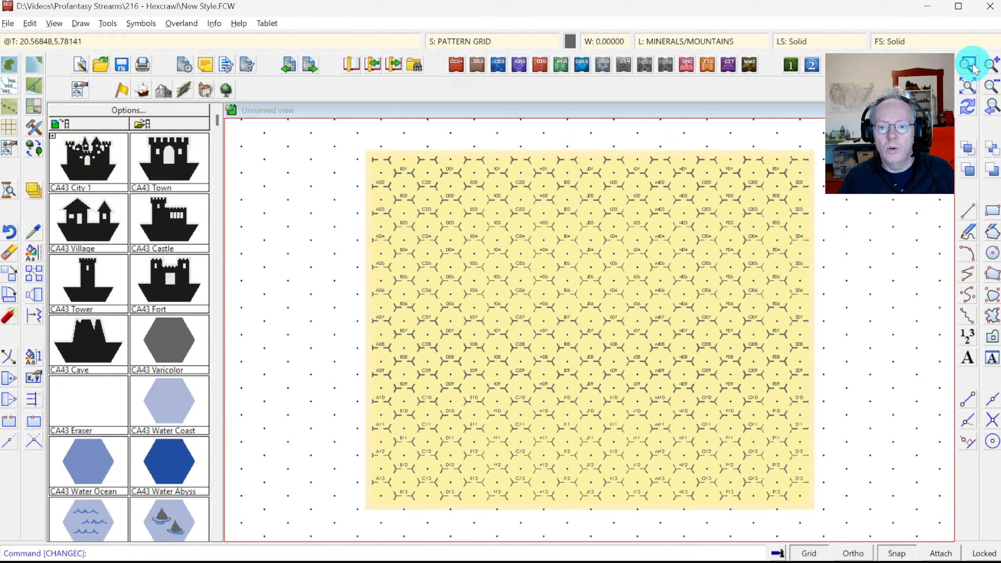
Step: Zoom Window onto the map area from hex A08 to hex L13
click(971, 65)
click(381, 334)
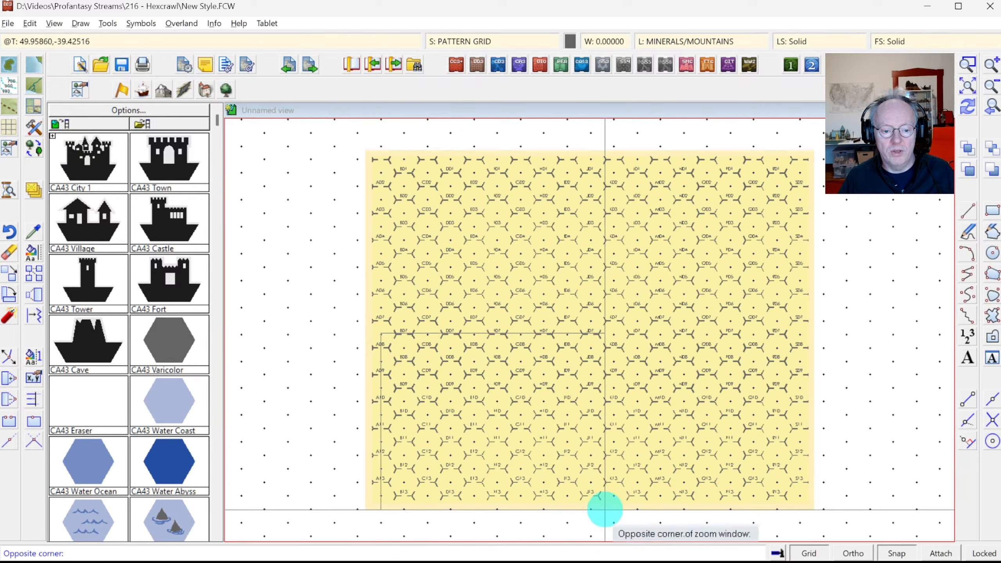
click(605, 509)
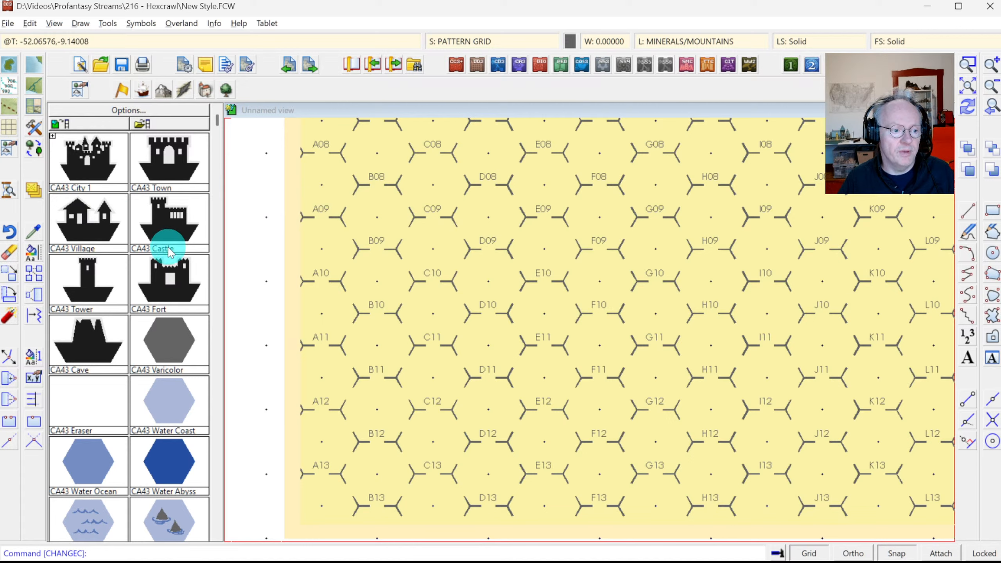
click(159, 152)
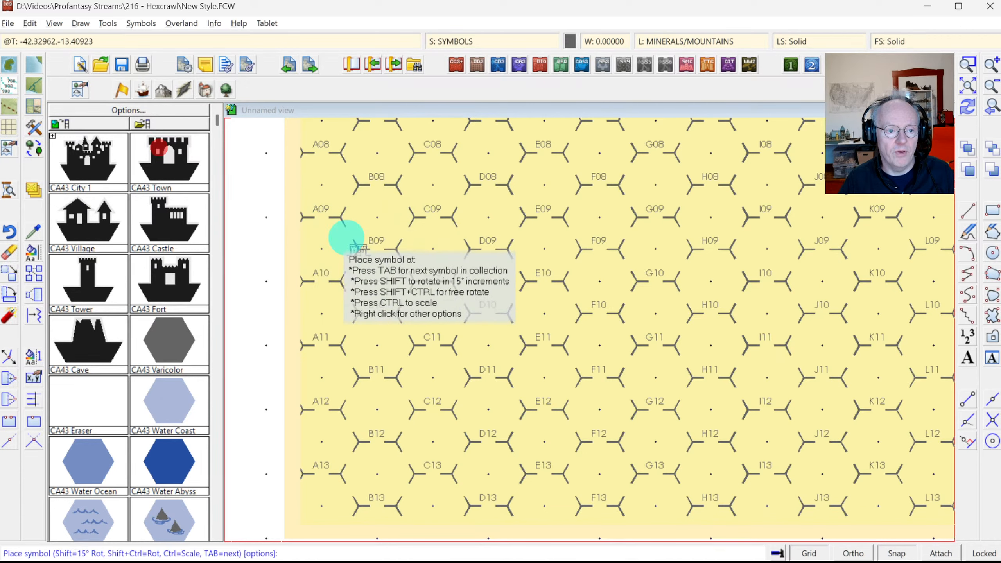
right_click(439, 248)
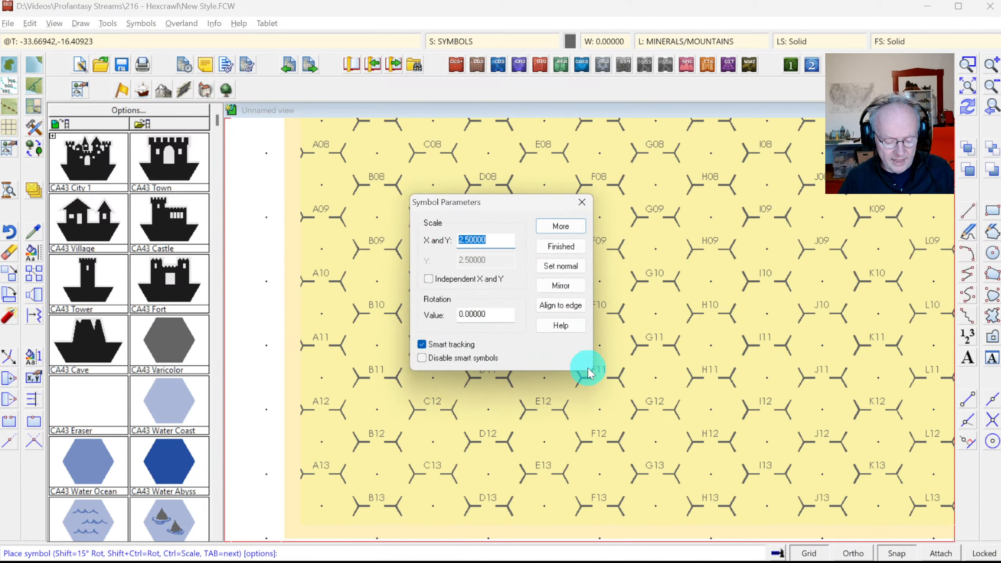
click(564, 228)
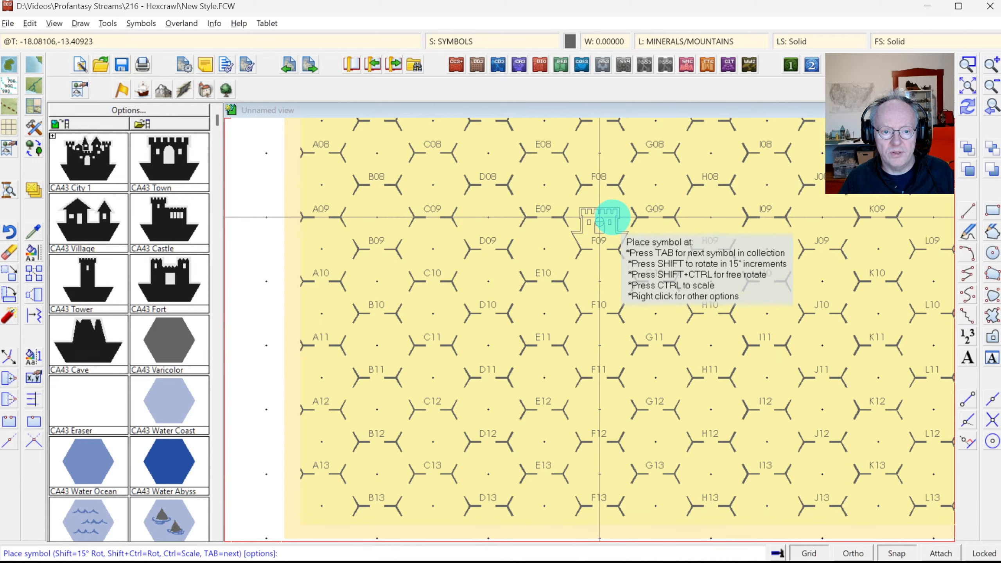
click(656, 250)
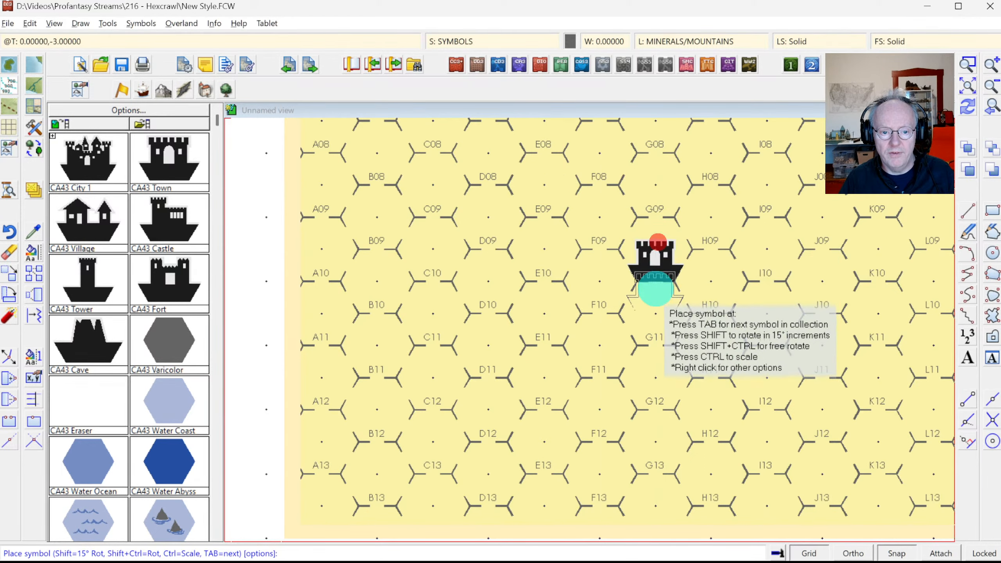
click(655, 293)
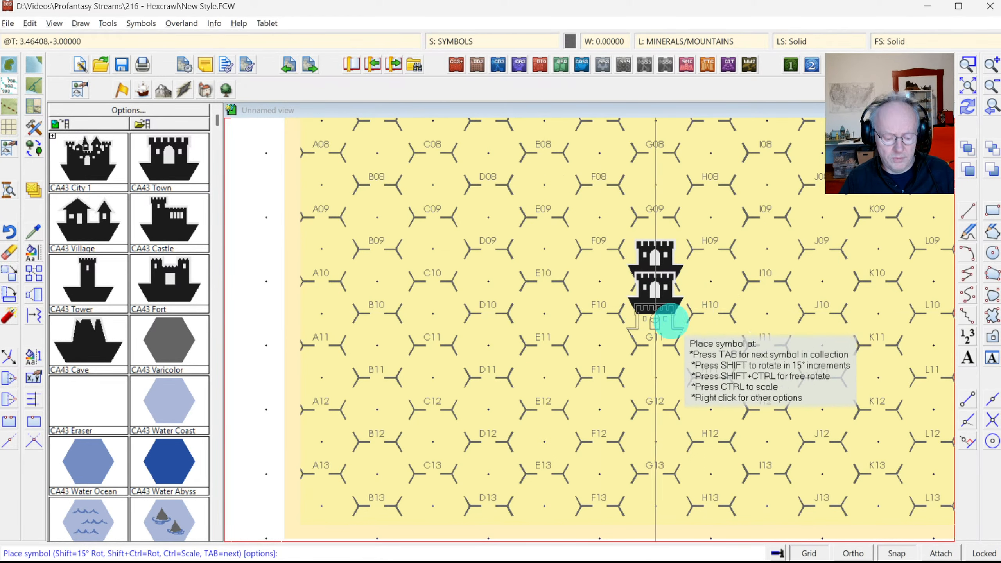
key(Escape)
click(180, 262)
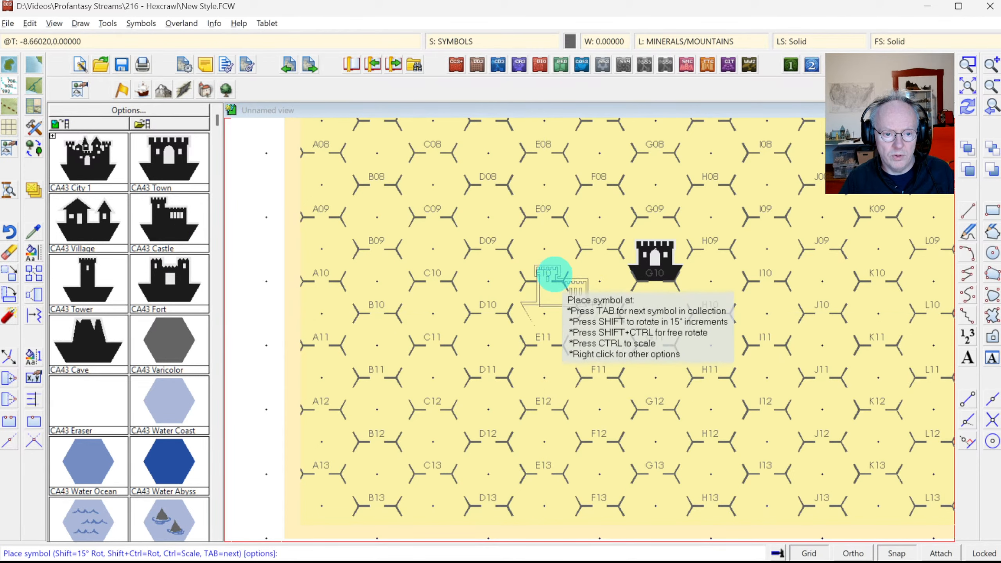
click(590, 260)
right_click(591, 260)
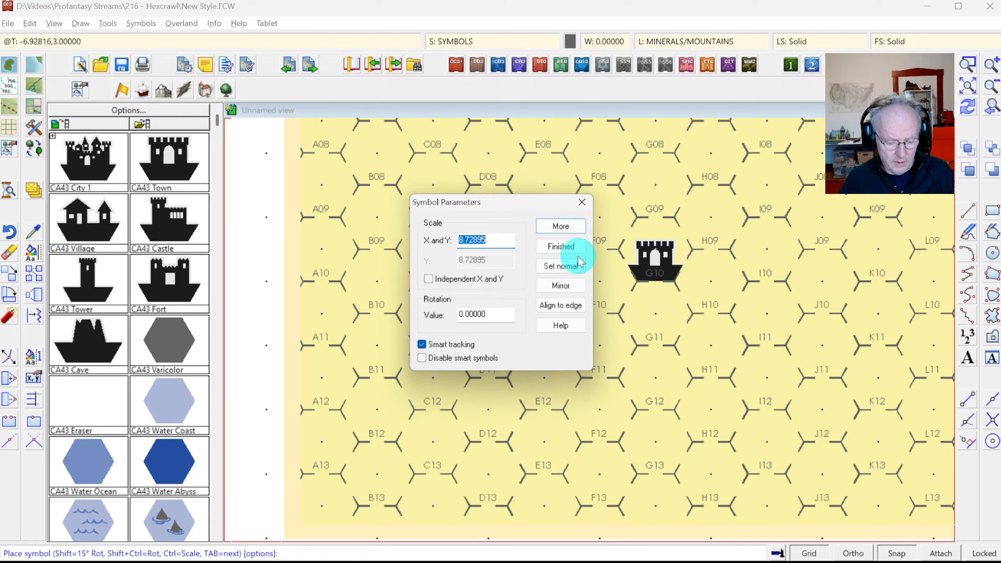
click(560, 227)
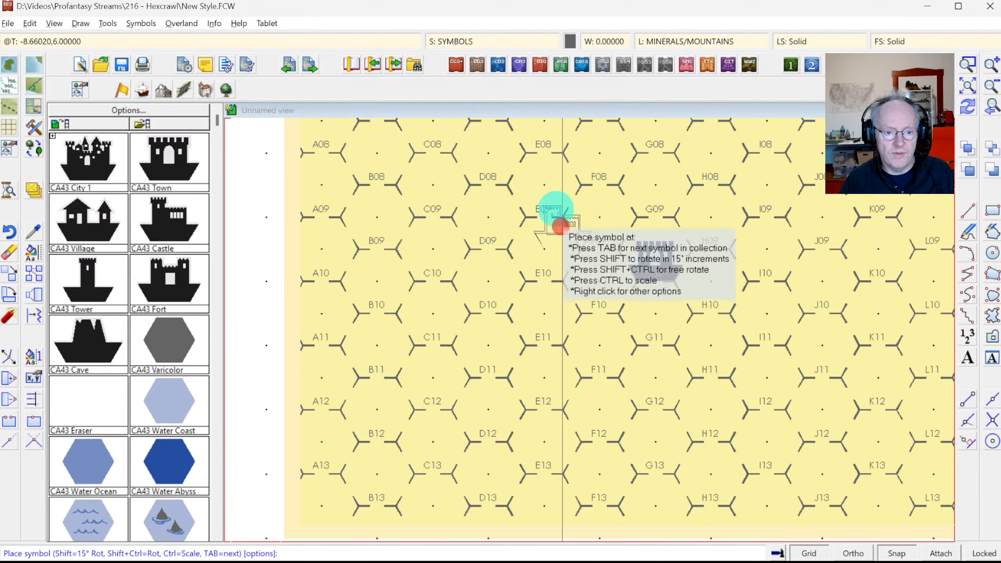
click(547, 193)
click(165, 298)
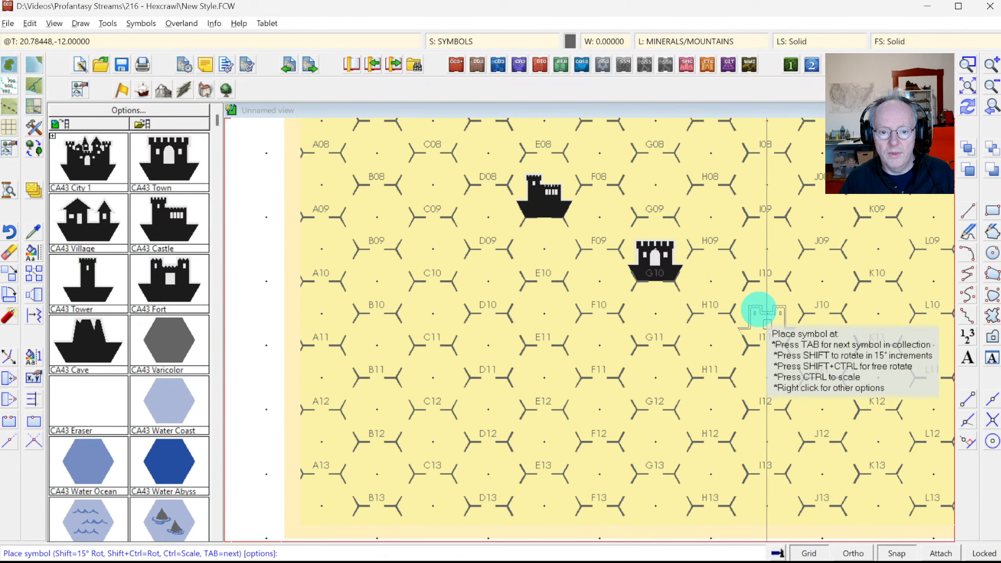
click(760, 309)
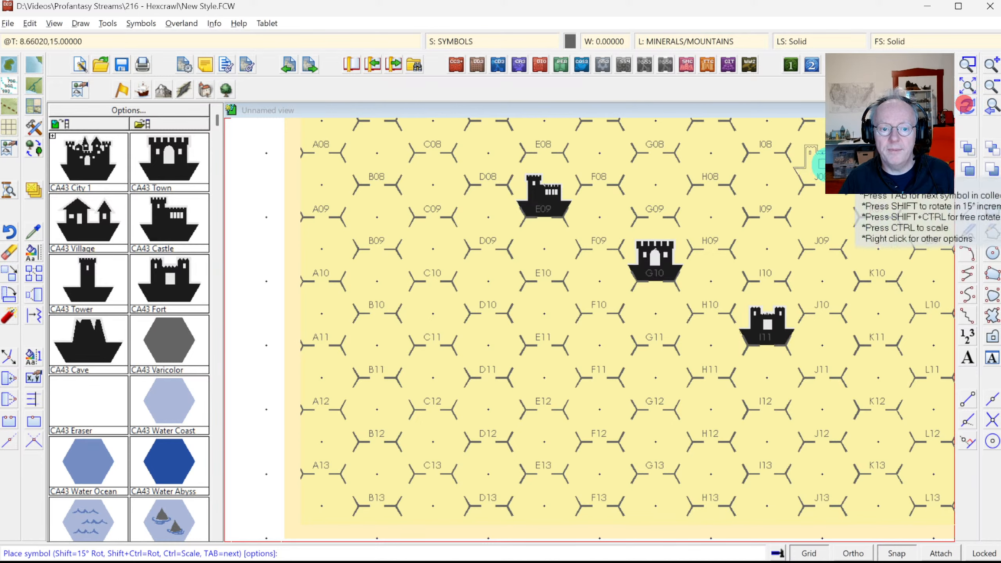
click(657, 216)
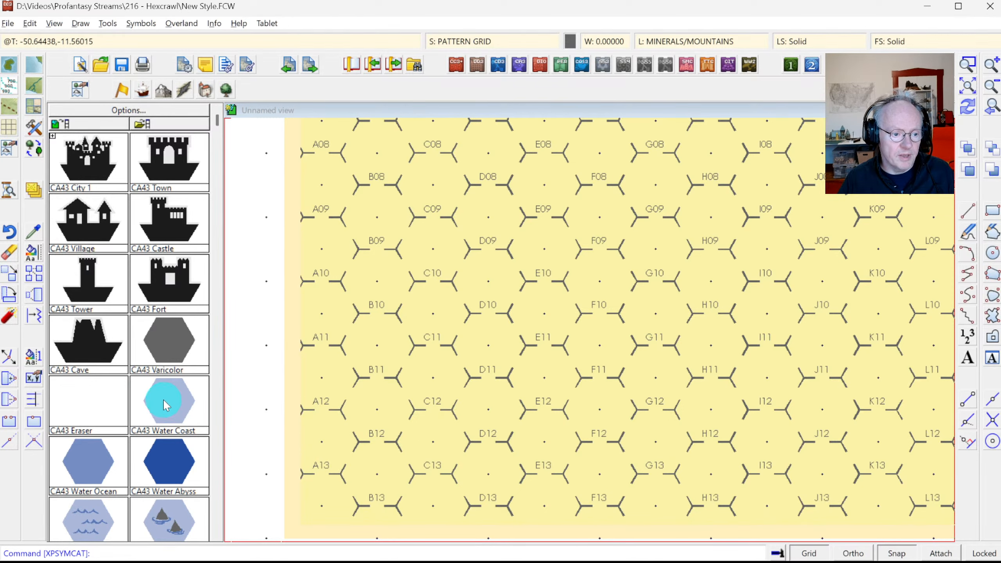
Step: Pick CA43 Water Coast, paint water hexes at B10 and C10 through F13, then redraw
click(218, 458)
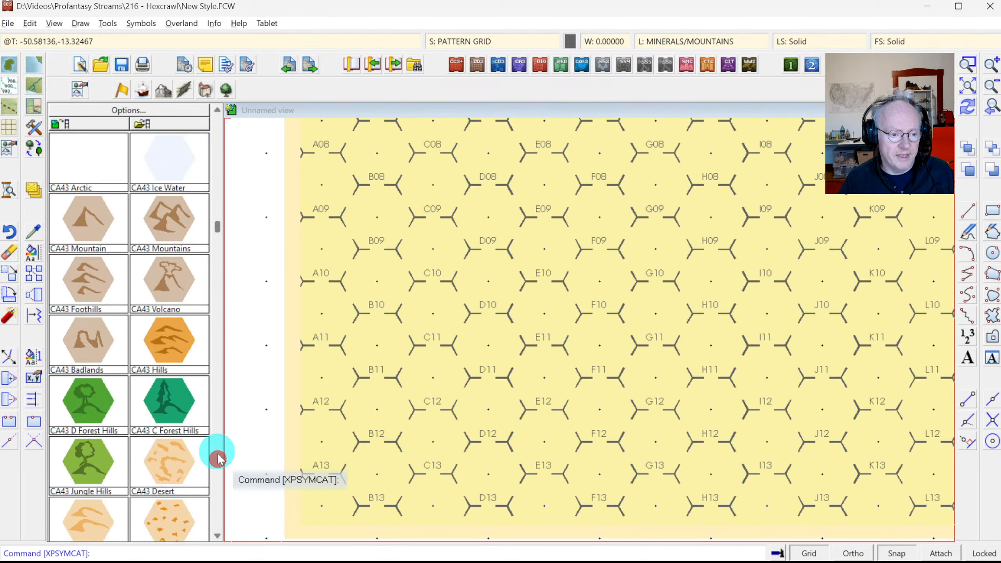
right_click(160, 368)
scroll(506, 274, up, 2)
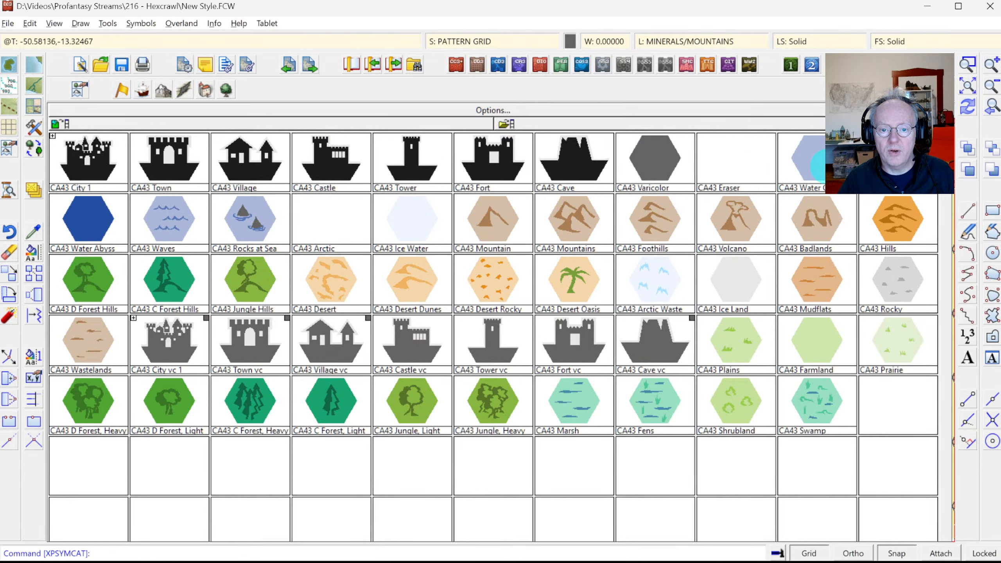
click(814, 161)
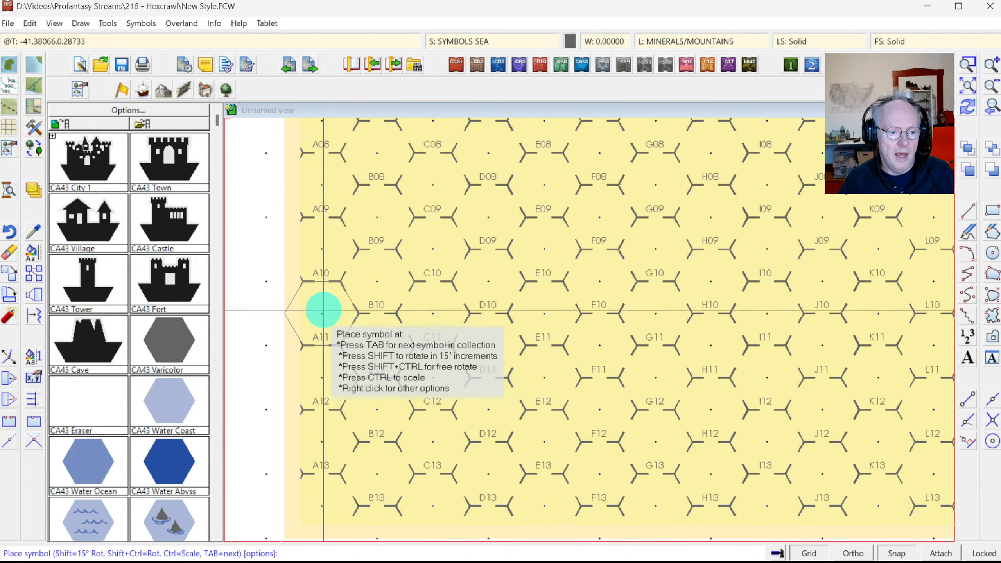
click(374, 281)
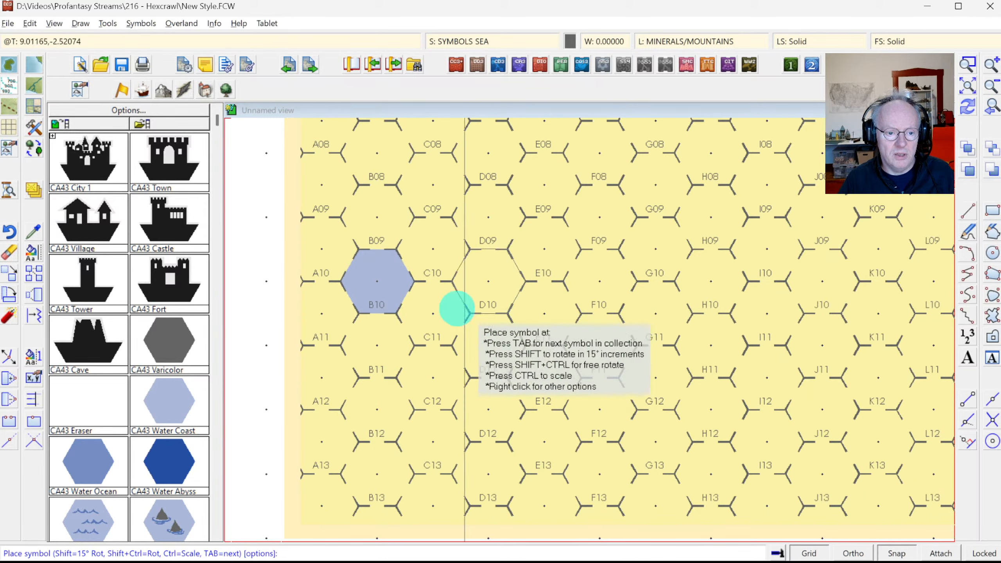
mouse_move(431, 312)
mouse_down()
mouse_move(516, 291)
mouse_move(586, 292)
mouse_move(603, 370)
mouse_move(626, 397)
mouse_move(609, 436)
mouse_move(610, 465)
mouse_move(545, 495)
mouse_move(424, 512)
mouse_move(349, 513)
mouse_move(320, 501)
mouse_move(301, 442)
mouse_move(310, 343)
mouse_move(291, 323)
mouse_move(268, 358)
mouse_move(284, 481)
mouse_move(360, 457)
mouse_move(384, 471)
mouse_move(391, 355)
mouse_move(427, 452)
mouse_move(445, 393)
mouse_move(493, 369)
mouse_move(488, 420)
mouse_move(542, 442)
mouse_move(552, 380)
mouse_move(360, 432)
mouse_up()
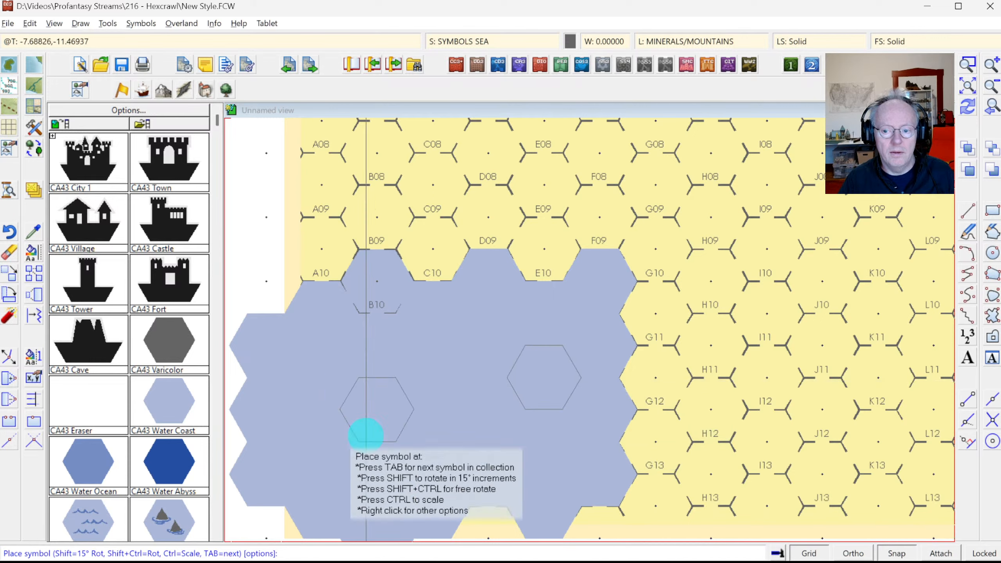
click(975, 114)
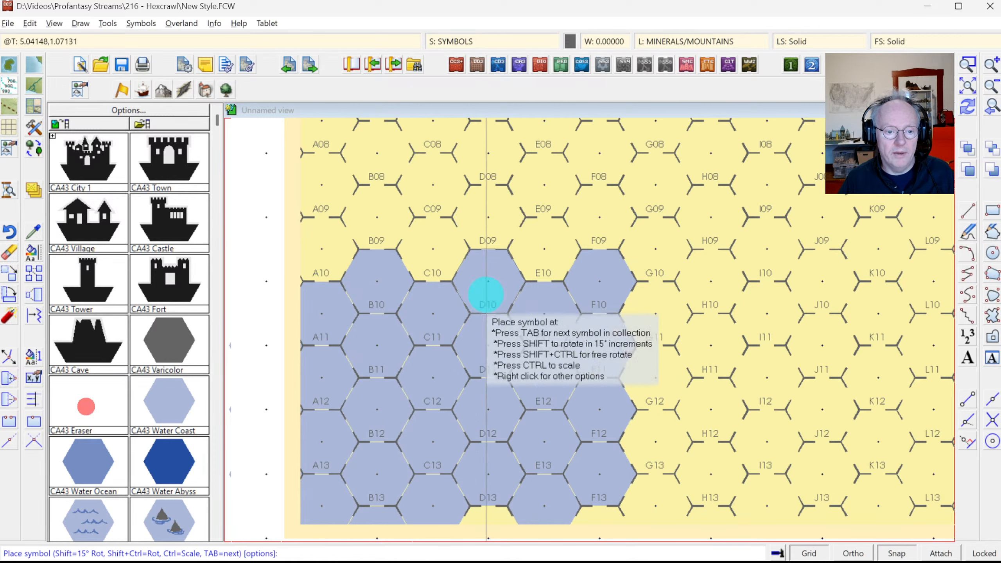
Step: Erase the water hexes around D10 to F12 and redraw the map
click(619, 276)
mouse_move(492, 281)
mouse_down()
mouse_move(599, 380)
mouse_move(605, 409)
mouse_up()
click(975, 111)
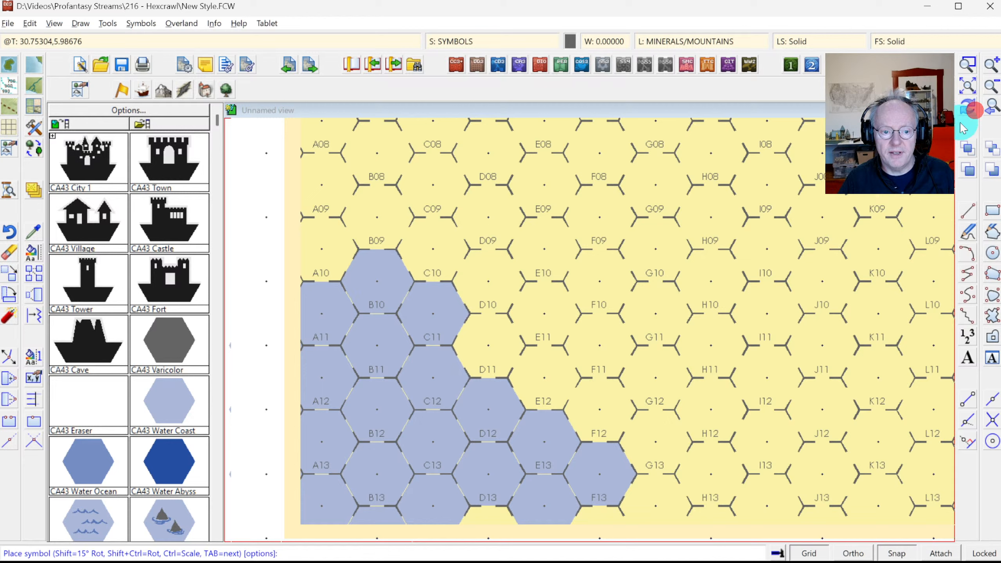
Step: Place water coast hexes from D11 and E11 up to G08, G09, D09 and E10
click(595, 475)
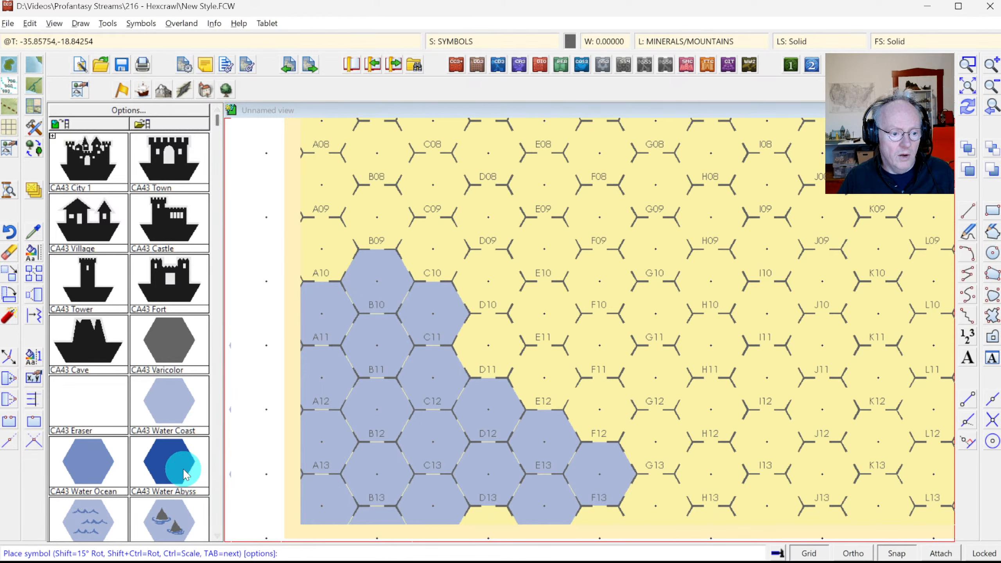
click(167, 403)
click(497, 349)
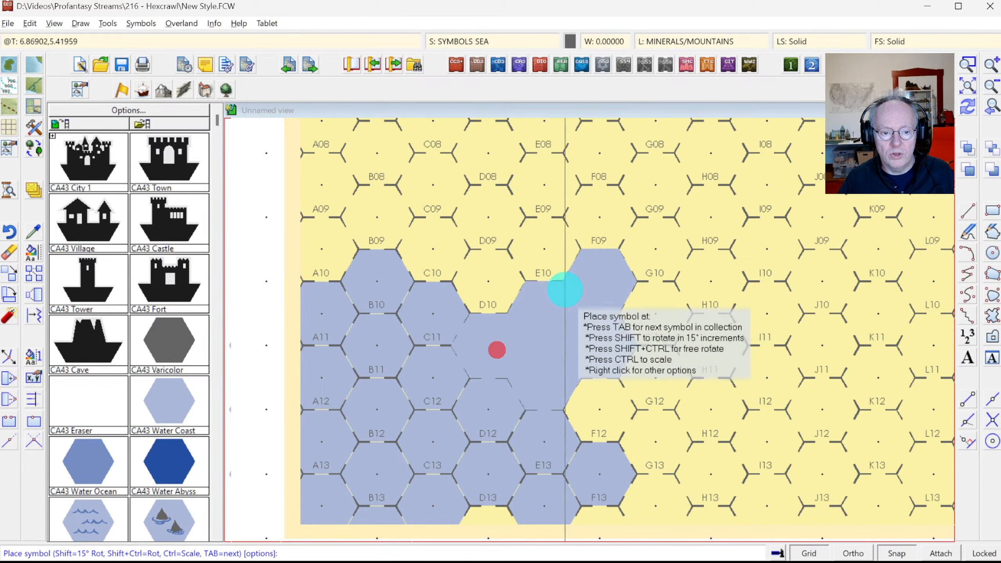
click(666, 237)
click(687, 223)
click(676, 201)
click(476, 293)
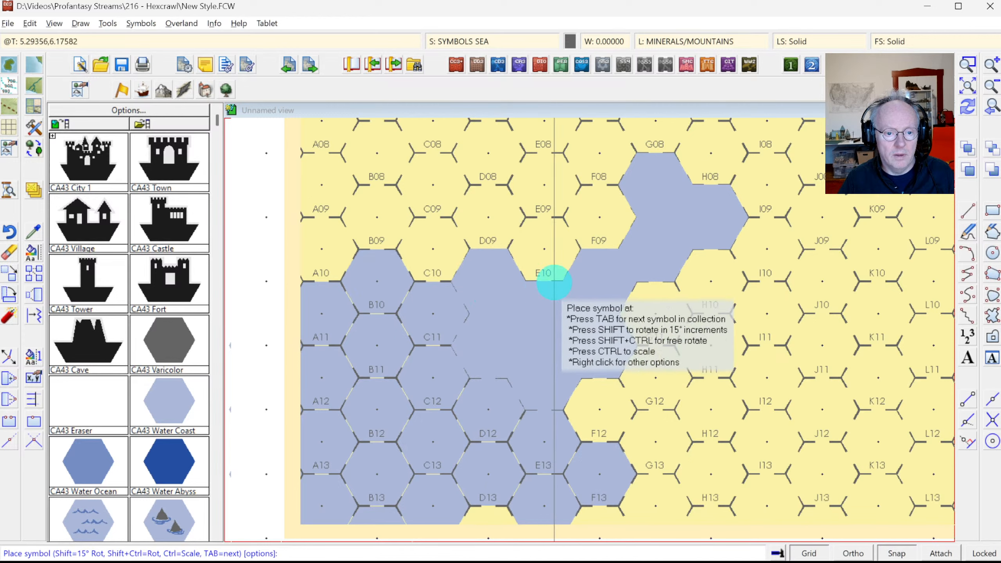
click(554, 282)
click(218, 488)
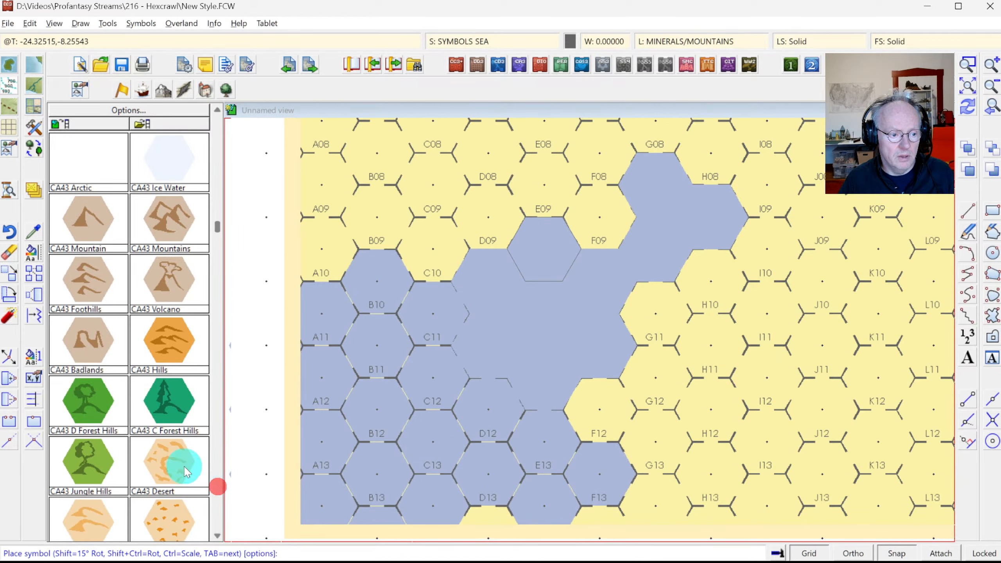
click(96, 291)
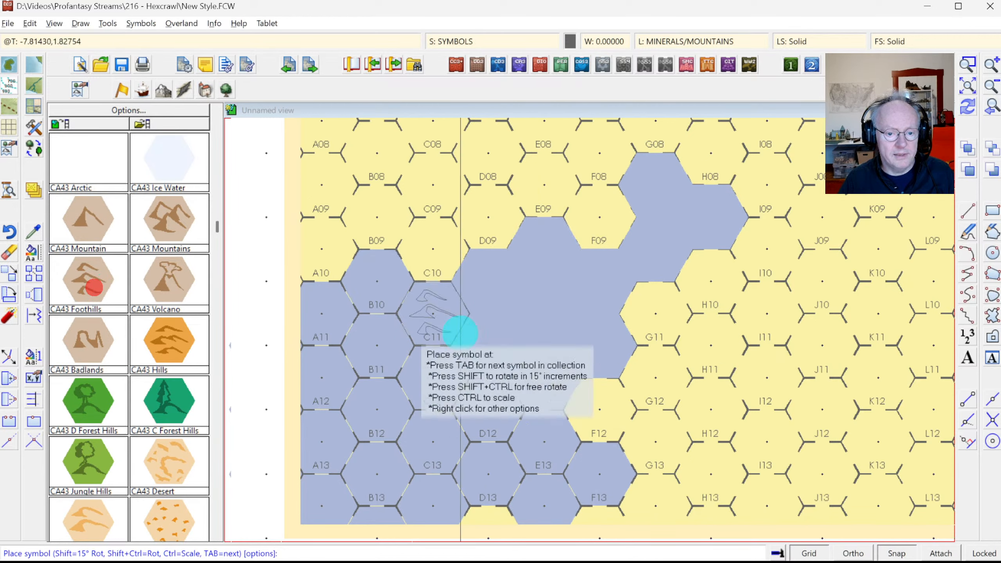
click(666, 312)
click(604, 351)
click(579, 400)
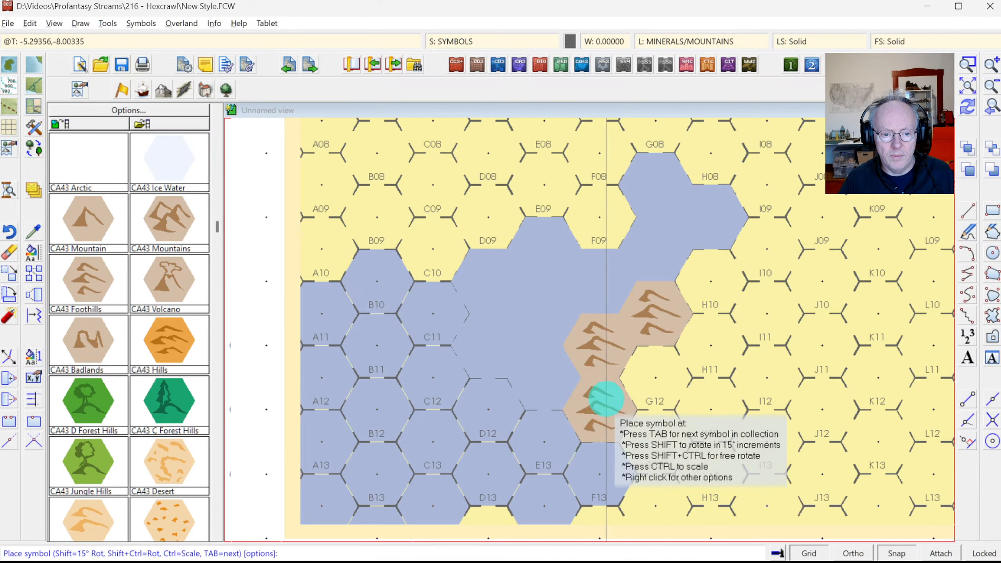
click(977, 141)
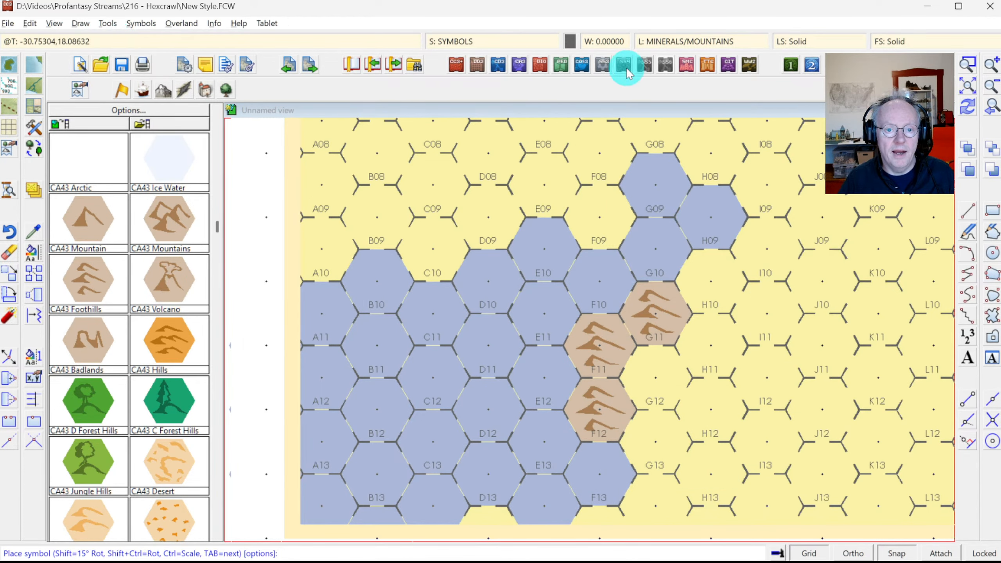
click(665, 42)
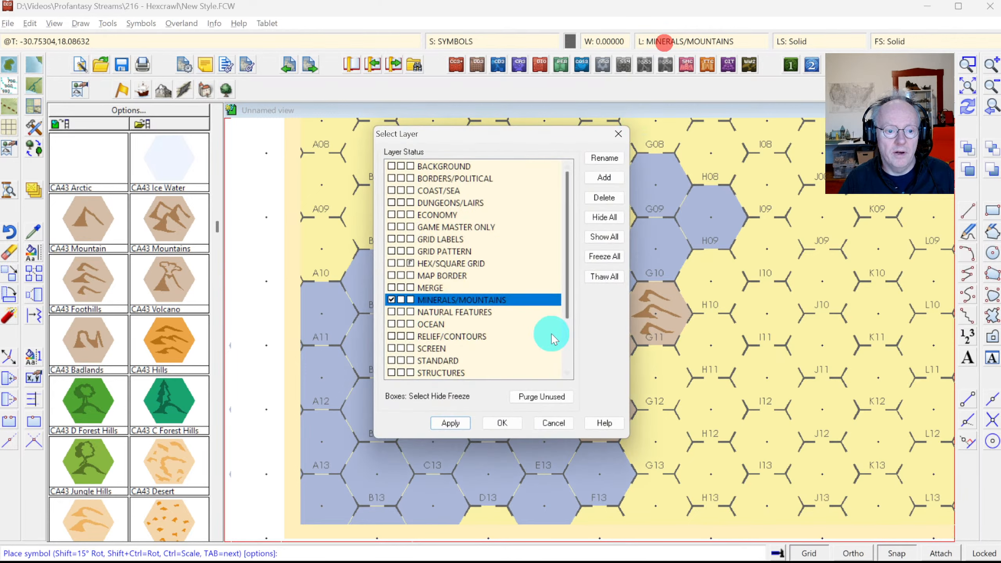
click(505, 423)
click(214, 23)
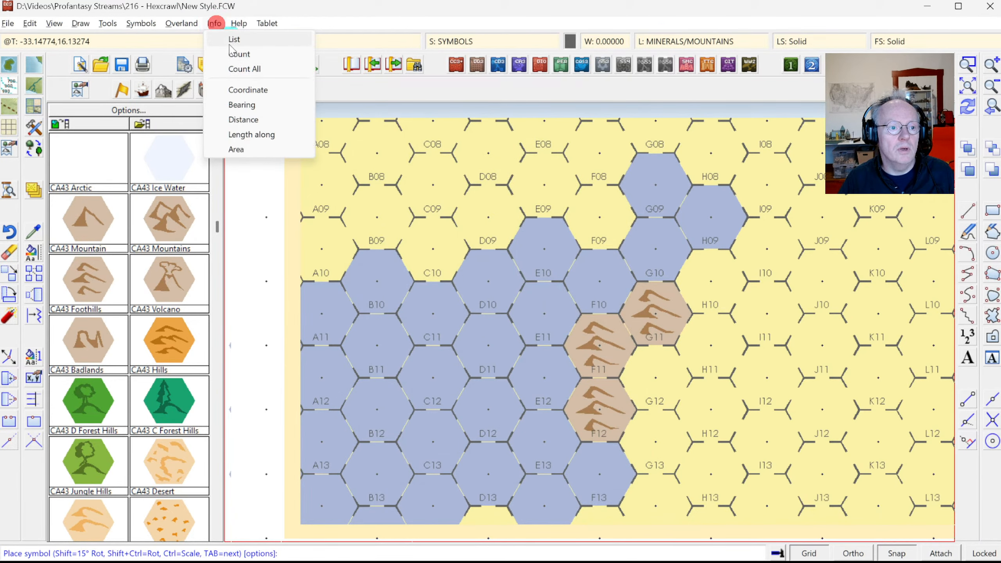
click(230, 39)
click(629, 372)
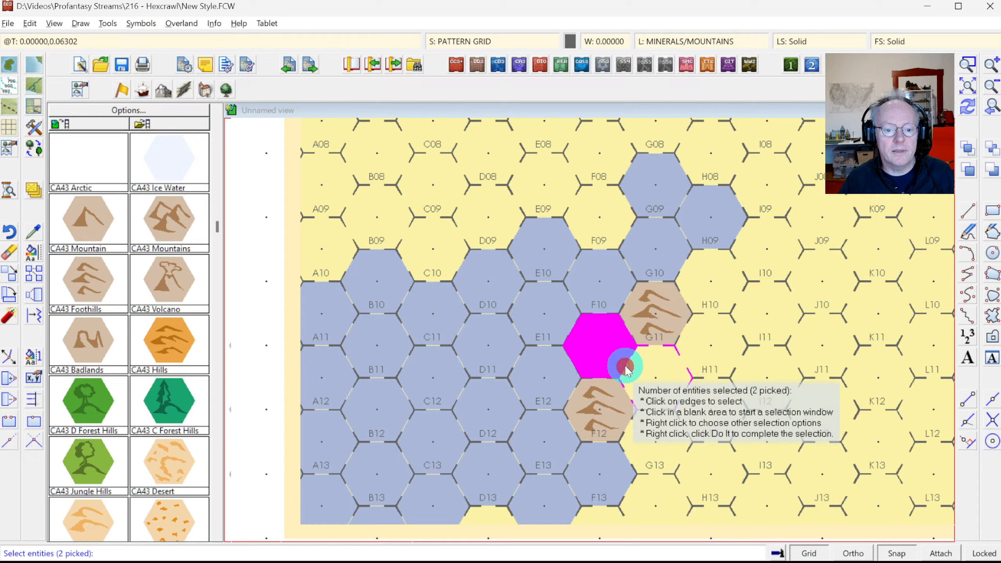
right_click(648, 364)
click(648, 367)
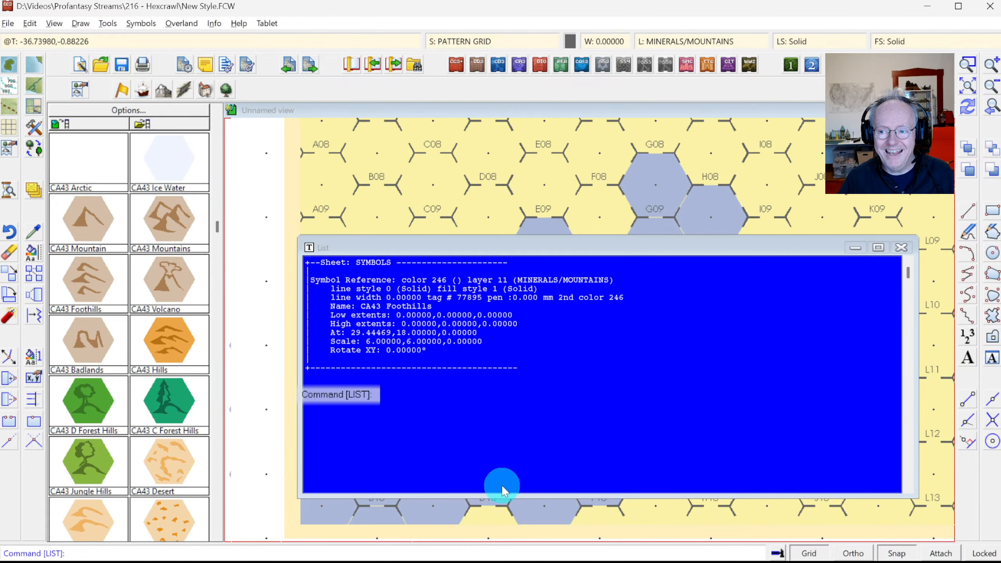
click(892, 248)
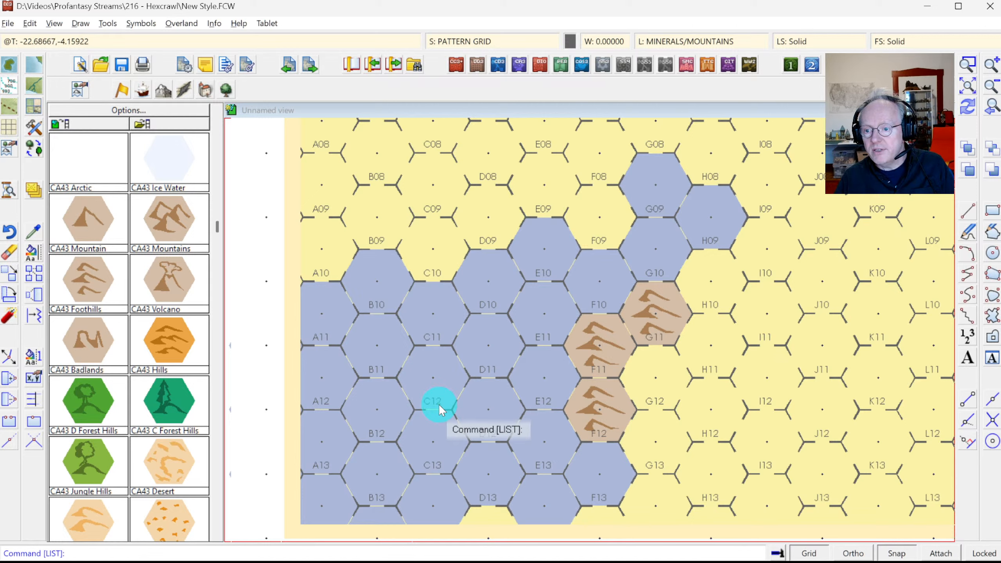
key(ctrl+z)
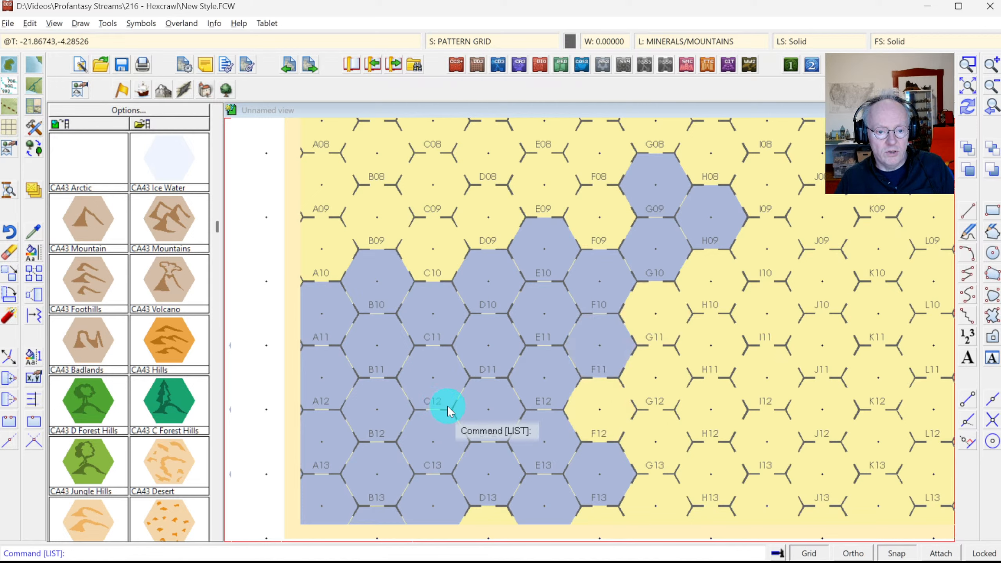
Step: Show the whole map, add a water coast hex below D13, and redraw
click(219, 426)
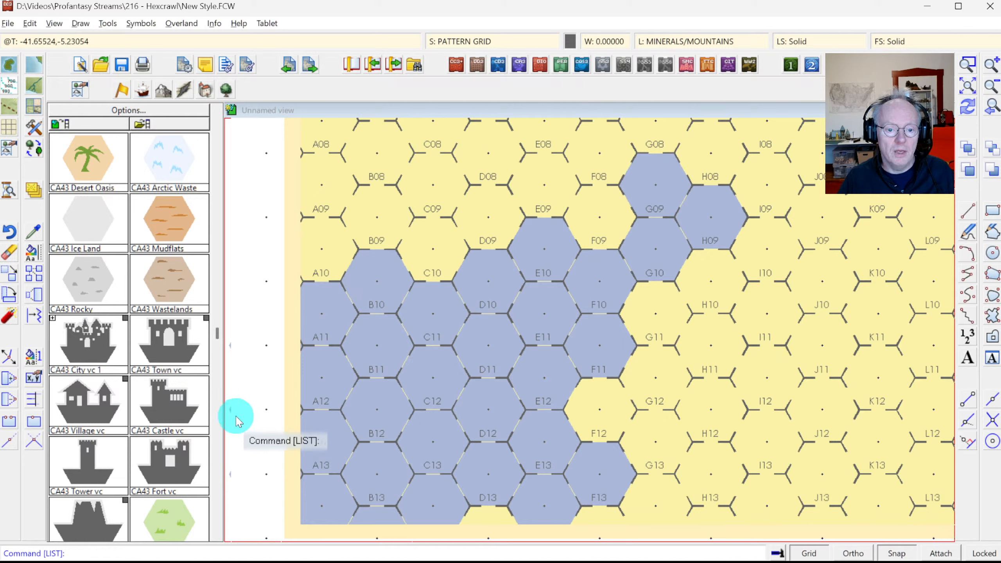
click(967, 87)
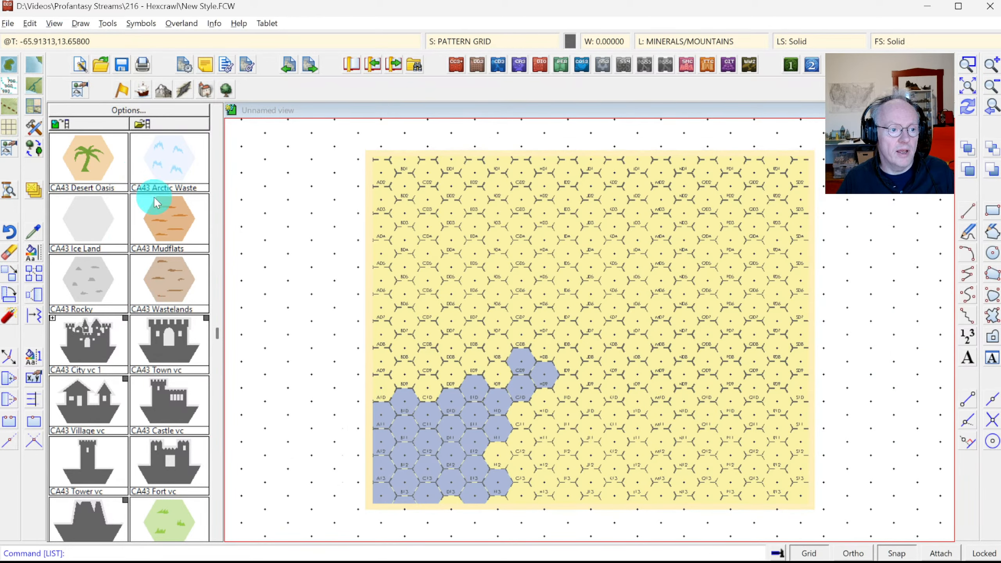
click(218, 163)
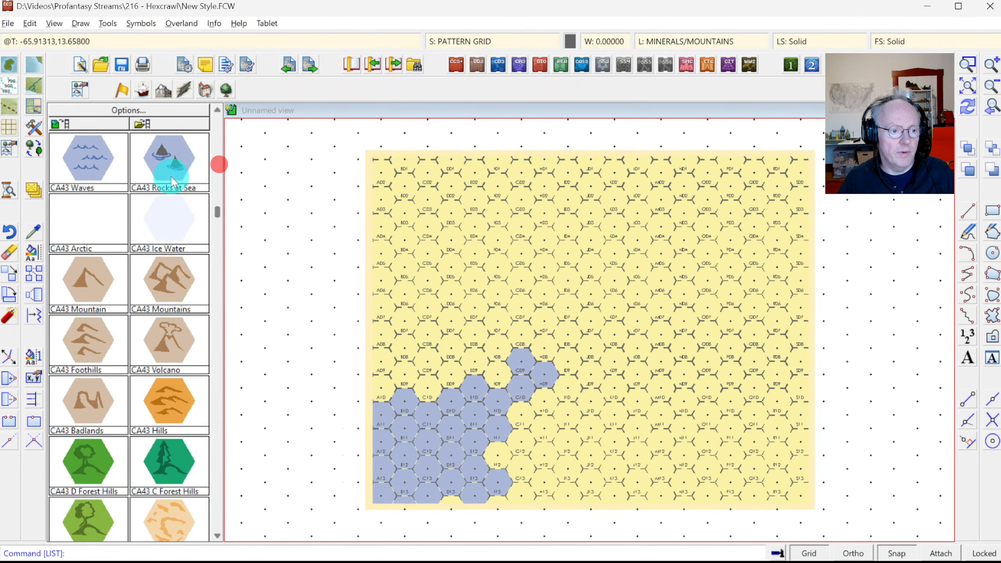
click(217, 129)
click(180, 391)
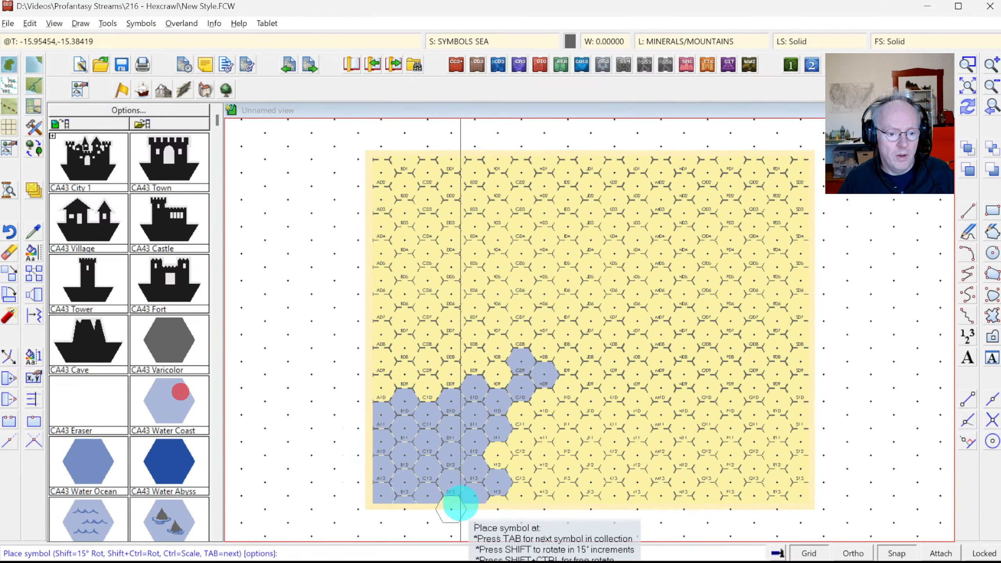
click(458, 507)
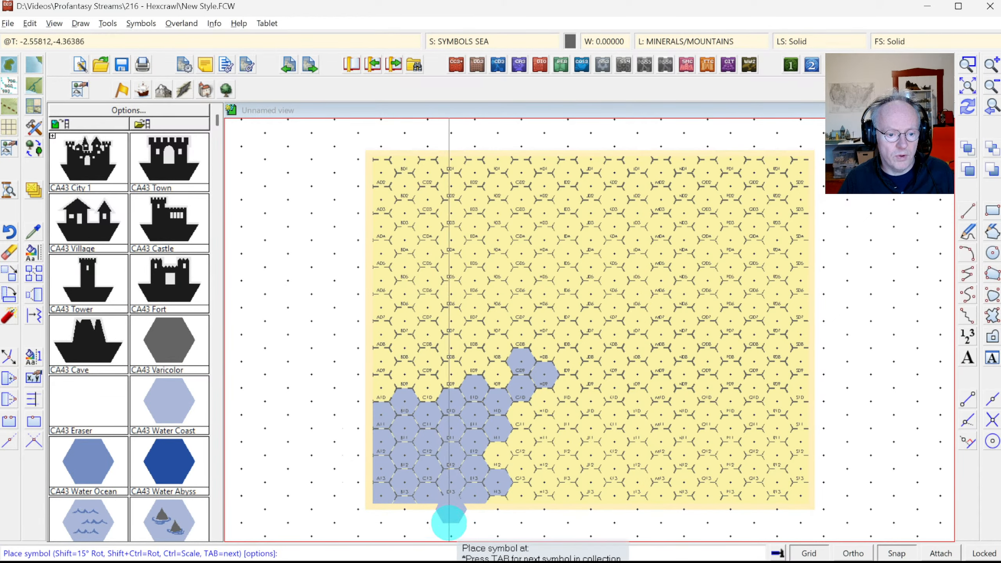
click(970, 114)
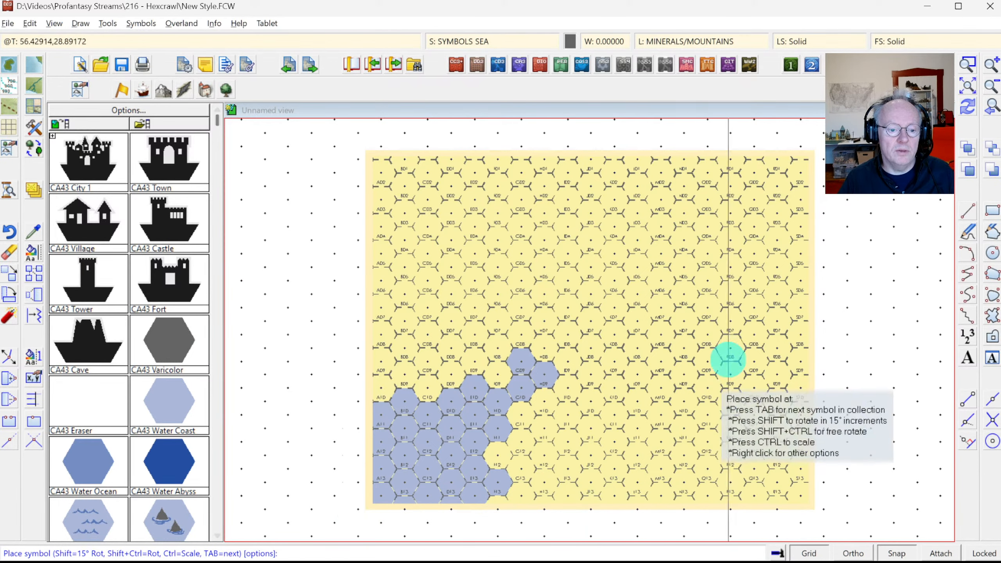
Step: Paint CA43 Wastelands hexes across the upper right of the map and redraw
click(168, 285)
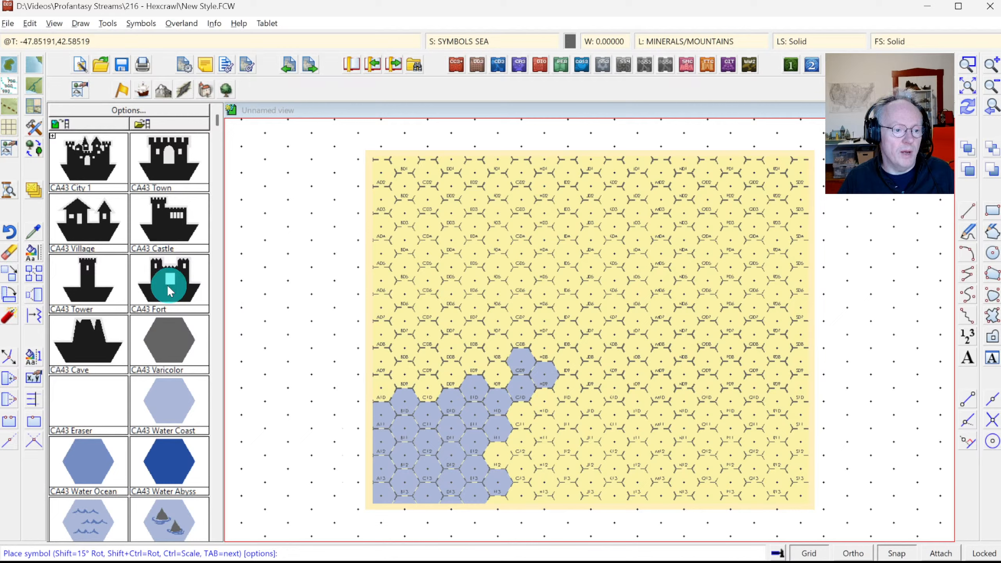
click(215, 312)
click(213, 324)
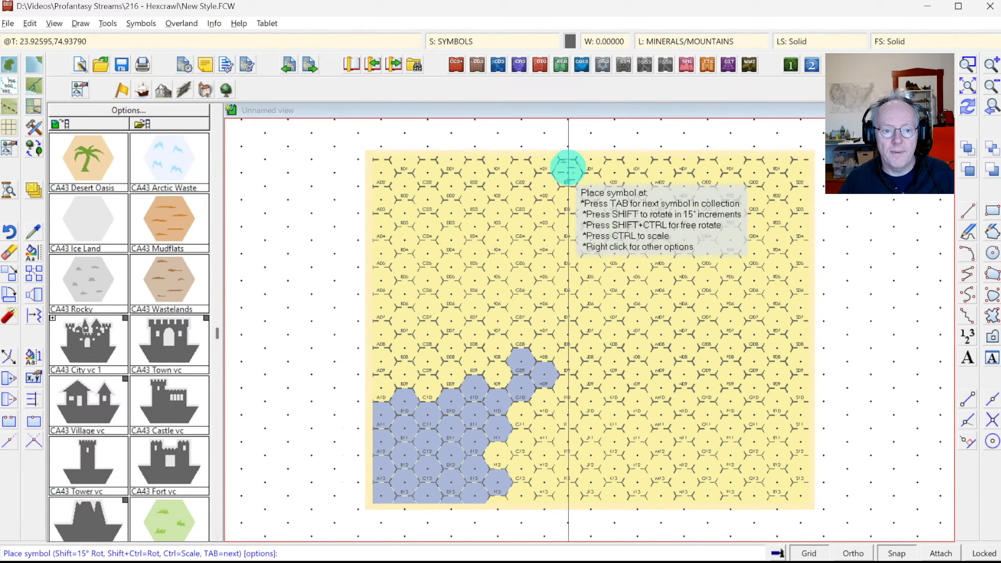
click(569, 166)
mouse_move(573, 179)
mouse_down()
mouse_move(570, 202)
mouse_move(596, 208)
mouse_move(587, 233)
mouse_move(629, 236)
mouse_move(669, 211)
mouse_move(721, 223)
mouse_move(726, 201)
mouse_move(610, 178)
mouse_move(597, 166)
mouse_move(680, 164)
mouse_move(633, 162)
mouse_up()
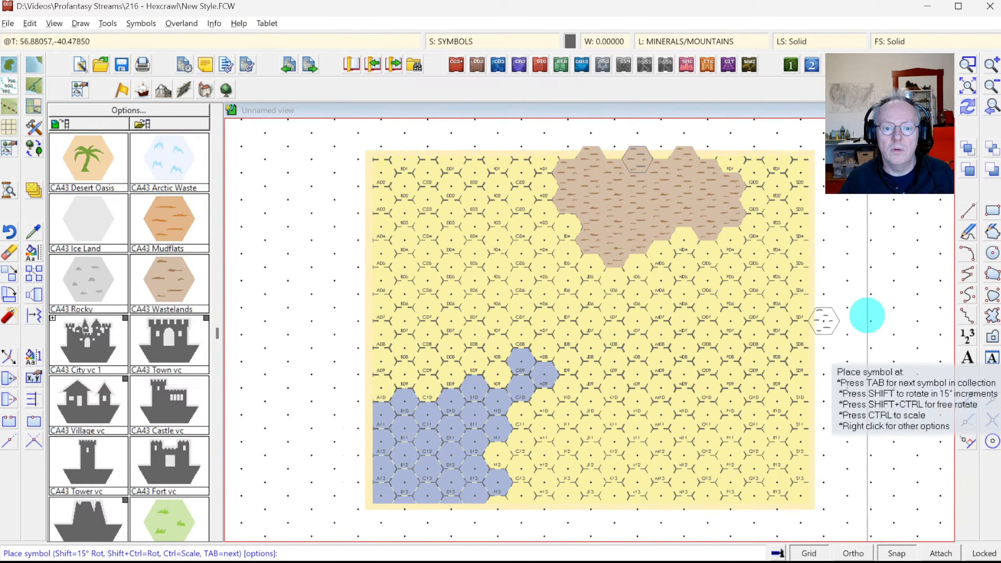
click(969, 106)
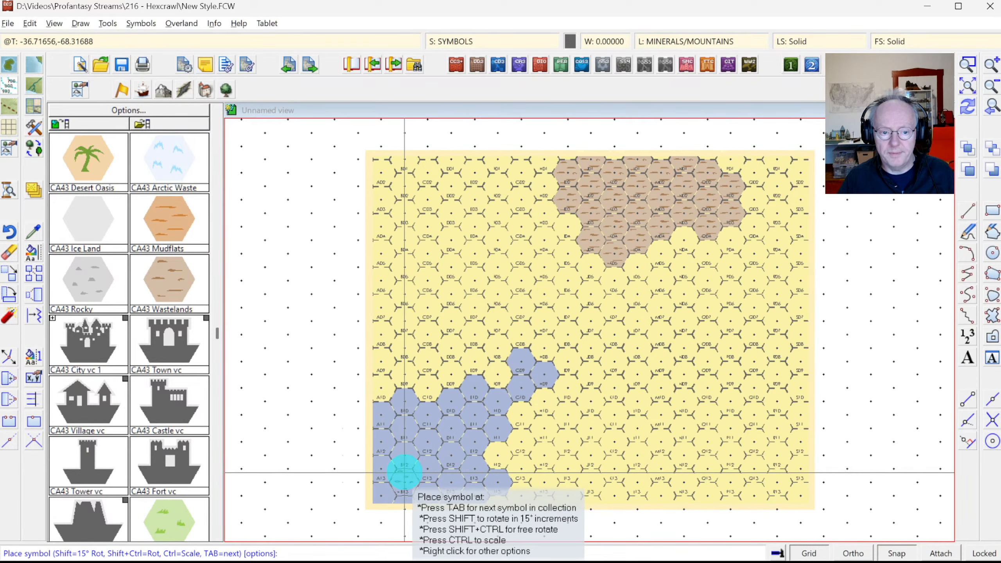
click(970, 65)
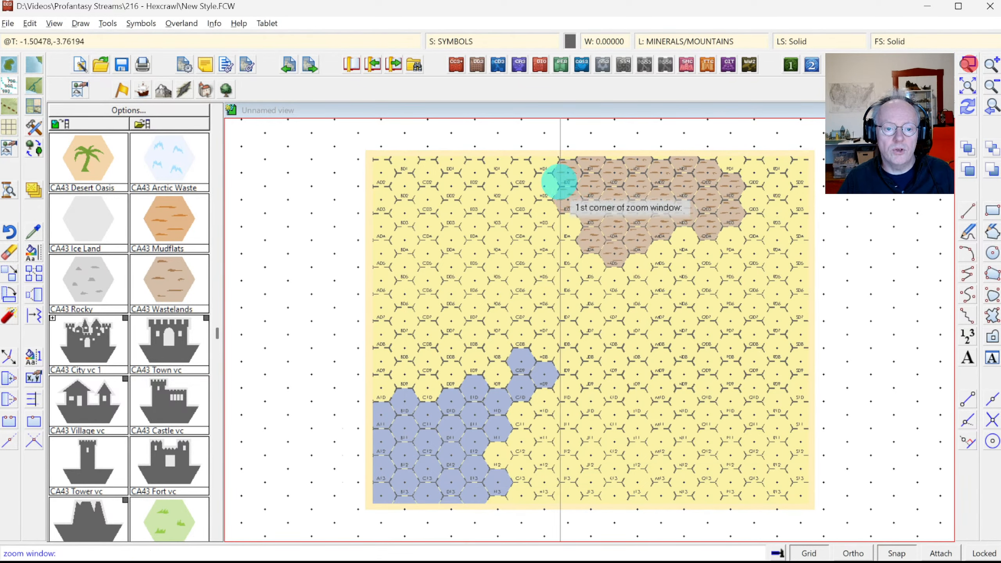
Step: Zoom in on the wasteland hexes and stop placing symbols
click(528, 176)
click(686, 297)
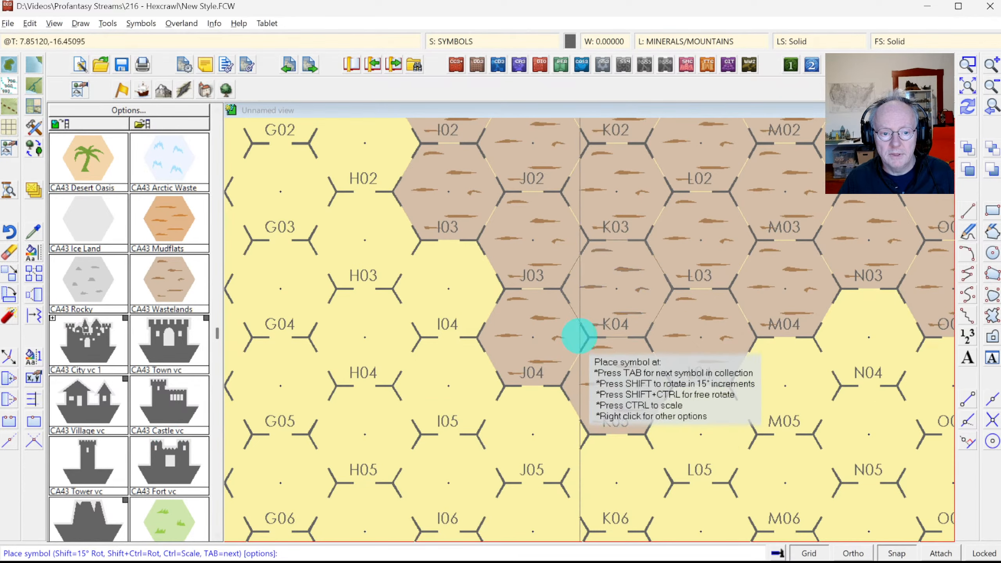
key(Escape)
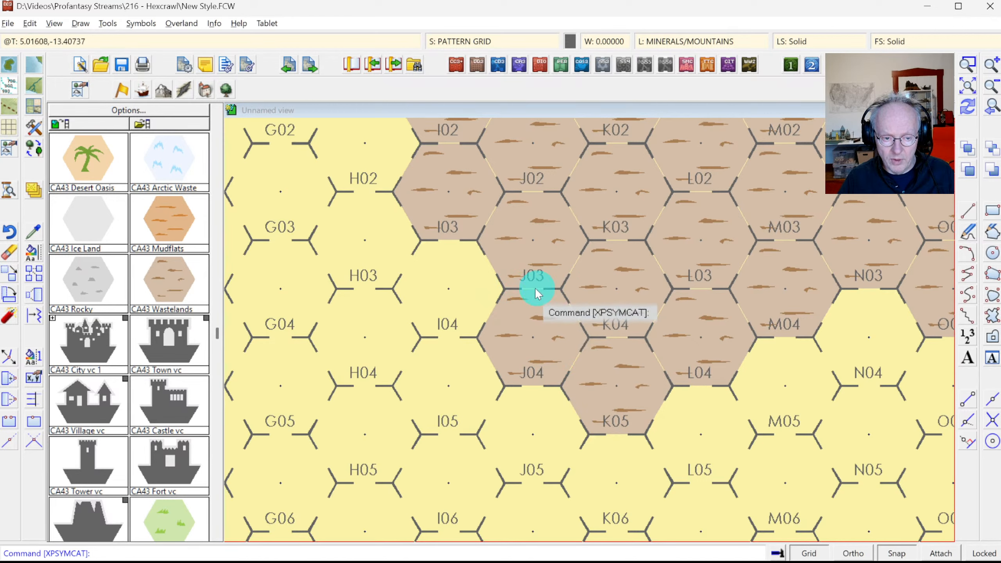
Step: Raise the GRID sheet five places, just below the sea contours, and apply the order
click(457, 40)
click(412, 308)
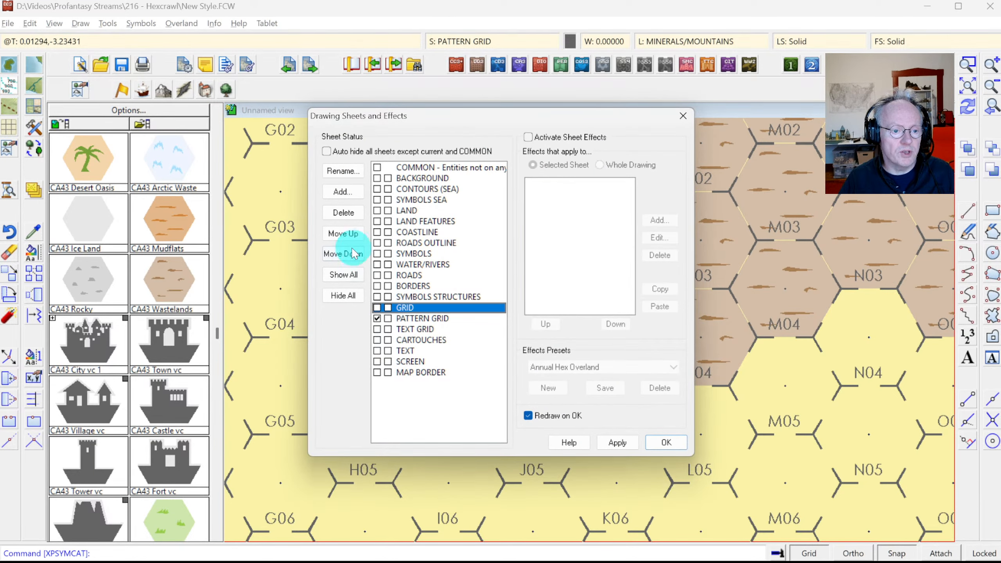
click(348, 236)
click(348, 236)
click(348, 237)
click(348, 236)
click(349, 237)
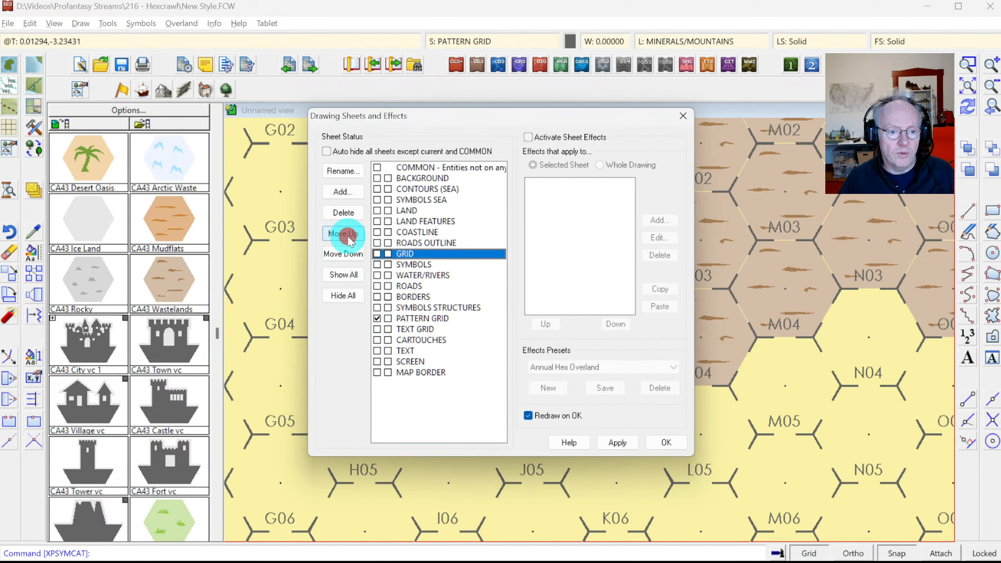
click(348, 237)
click(348, 236)
click(348, 237)
click(349, 237)
click(349, 237)
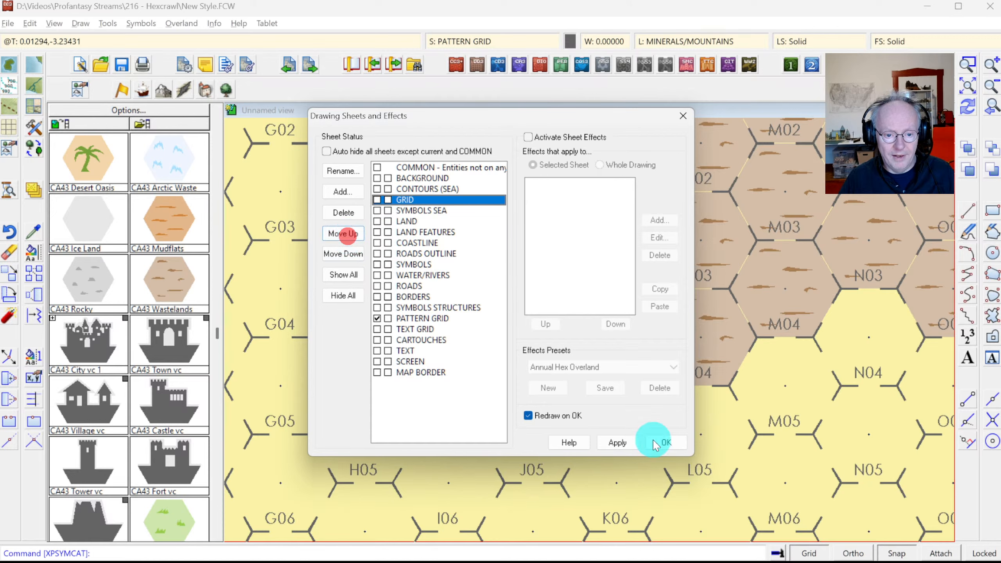
click(665, 444)
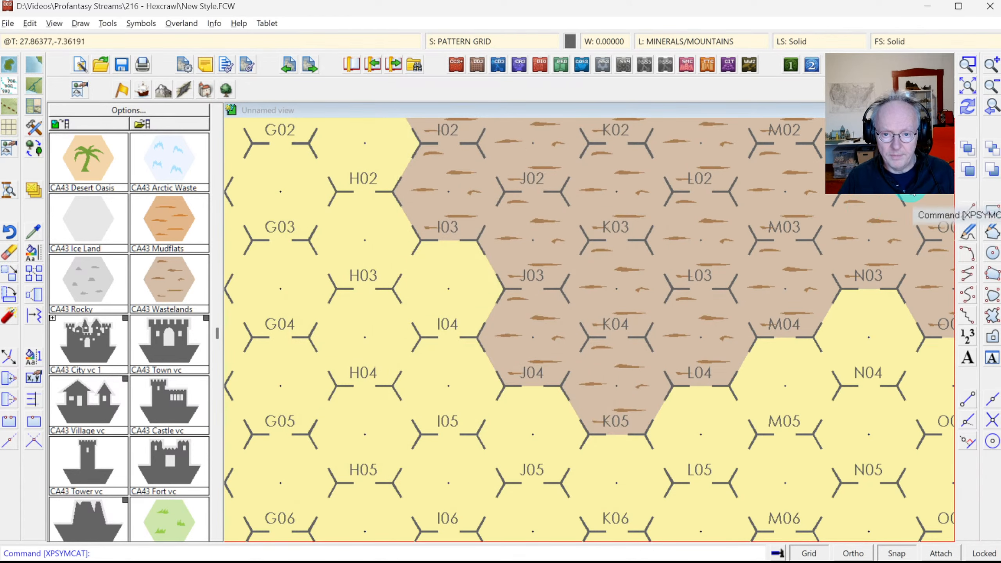
Step: Show the whole map, then zoom in on hexes H03 to M05
click(967, 87)
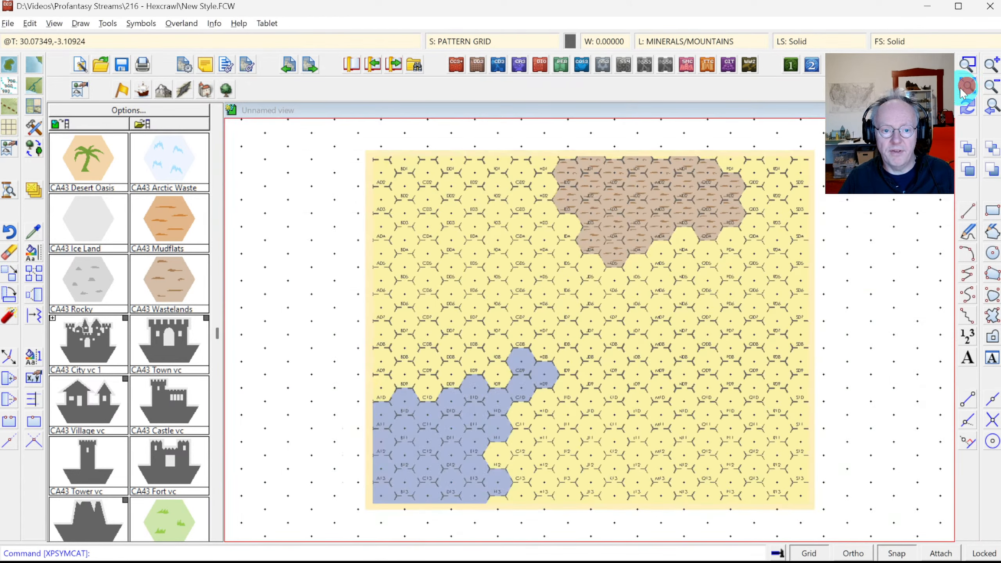
click(964, 64)
click(579, 202)
click(659, 286)
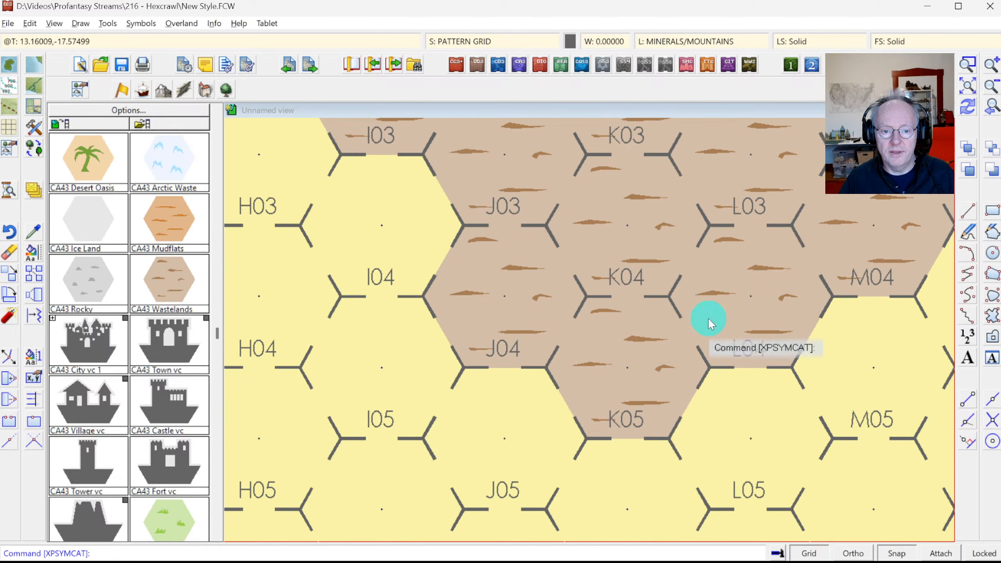
Step: Redraw, frame hexes C04 to N09 around J05, and switch to the Photoshop reference map
click(967, 106)
click(968, 87)
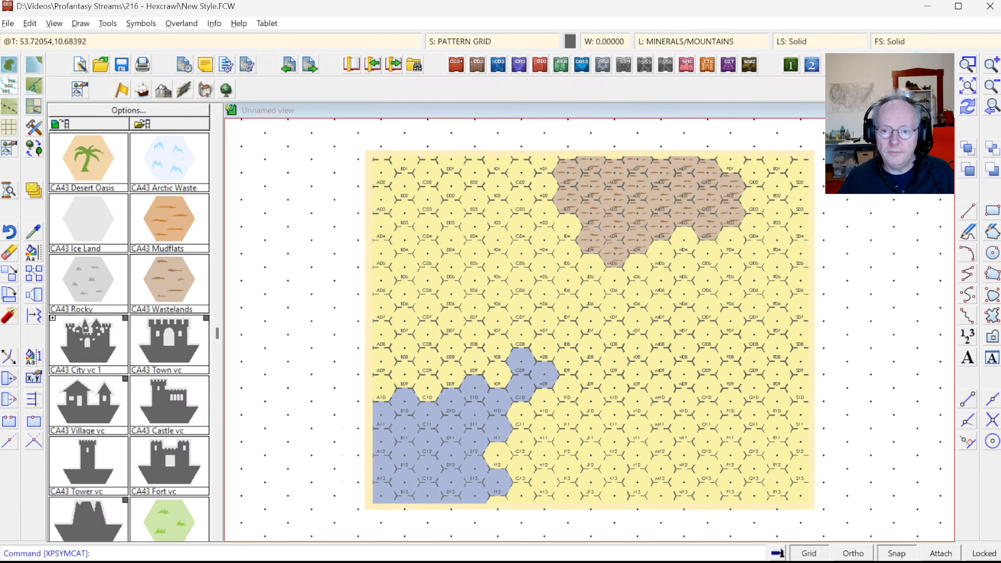
click(968, 65)
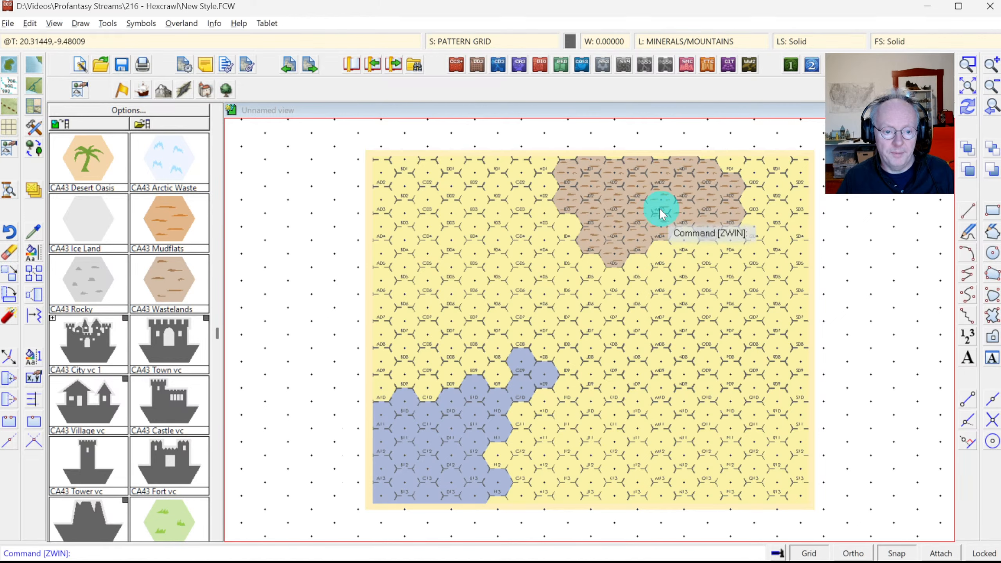
click(968, 64)
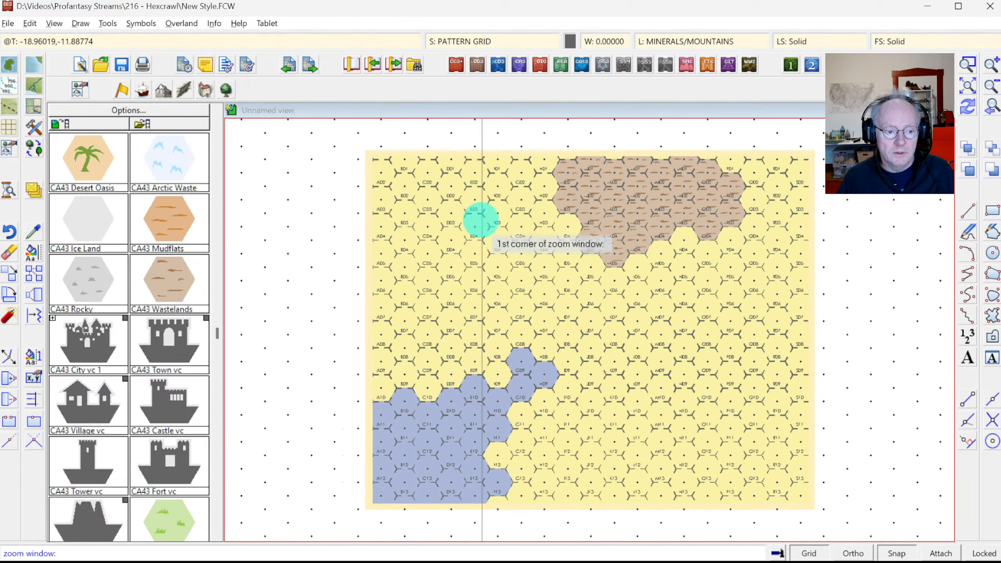
click(468, 224)
click(660, 387)
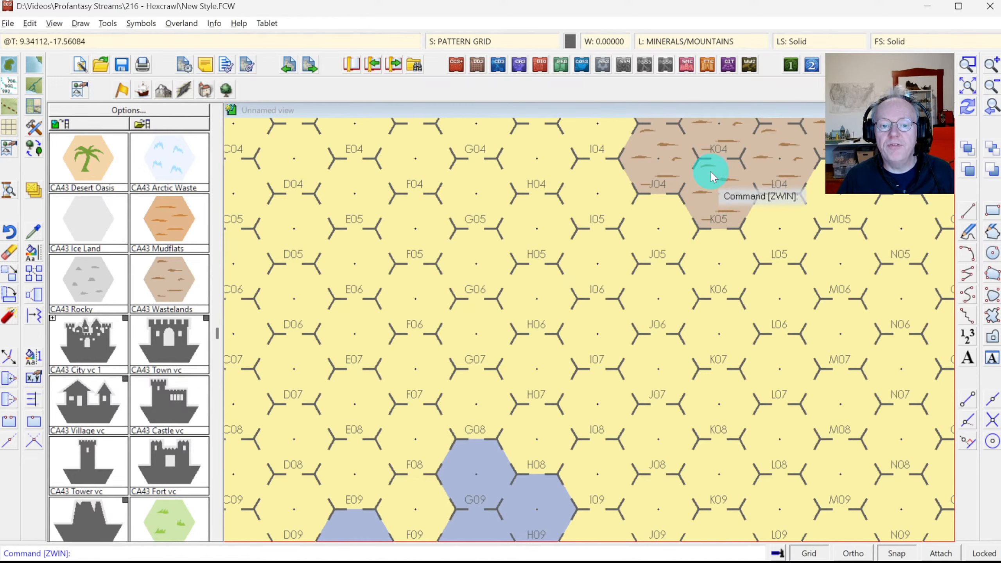
key(alt+Tab)
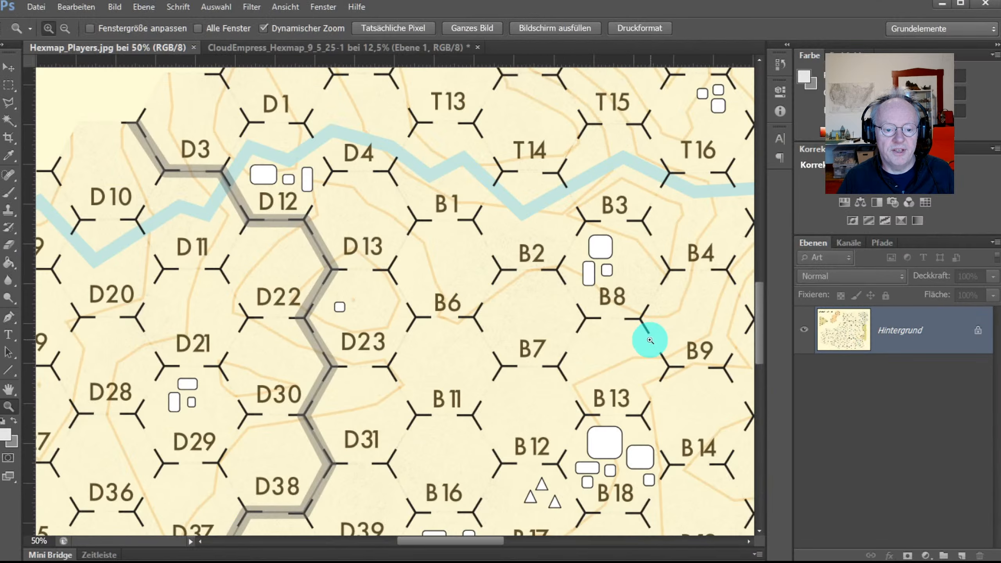
Step: View the full Lowland Wastes reference map in Photoshop, then return to CC3+
click(284, 47)
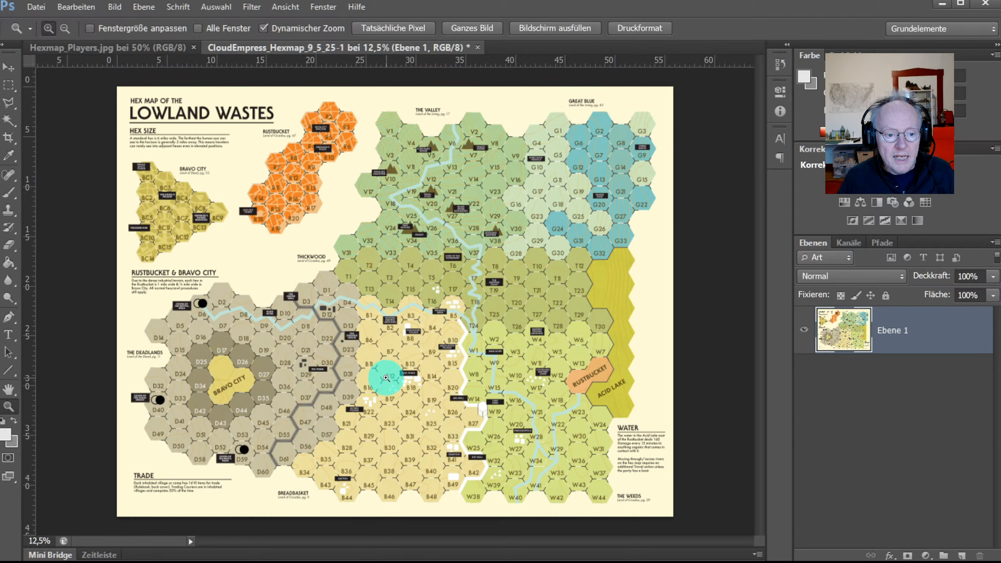
key(alt+Tab)
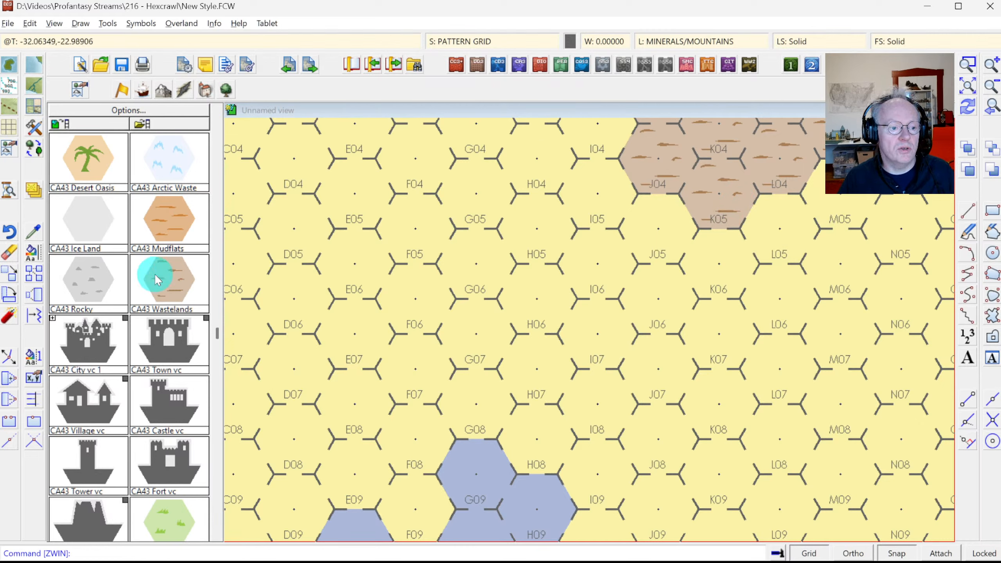
Step: Open the CA43 Wastelands symbol for editing from the Symbol Manager
click(152, 23)
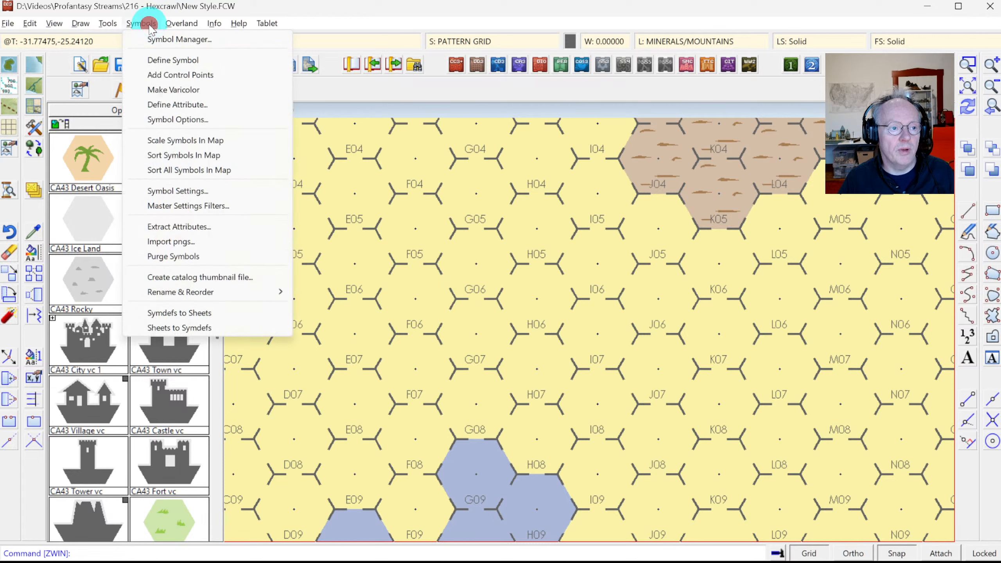
click(168, 40)
click(489, 192)
drag(511, 191, 479, 364)
click(458, 409)
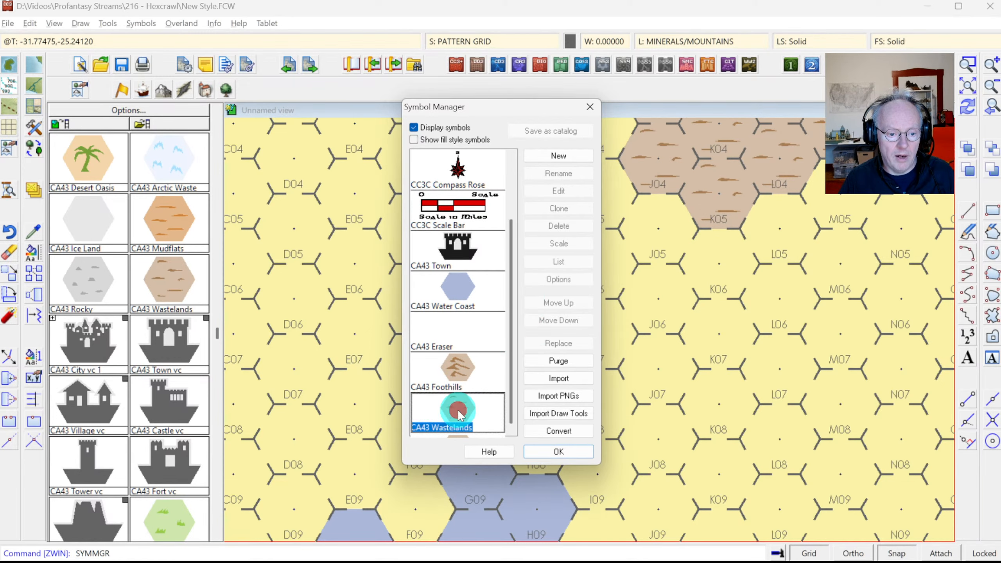
click(546, 191)
click(277, 174)
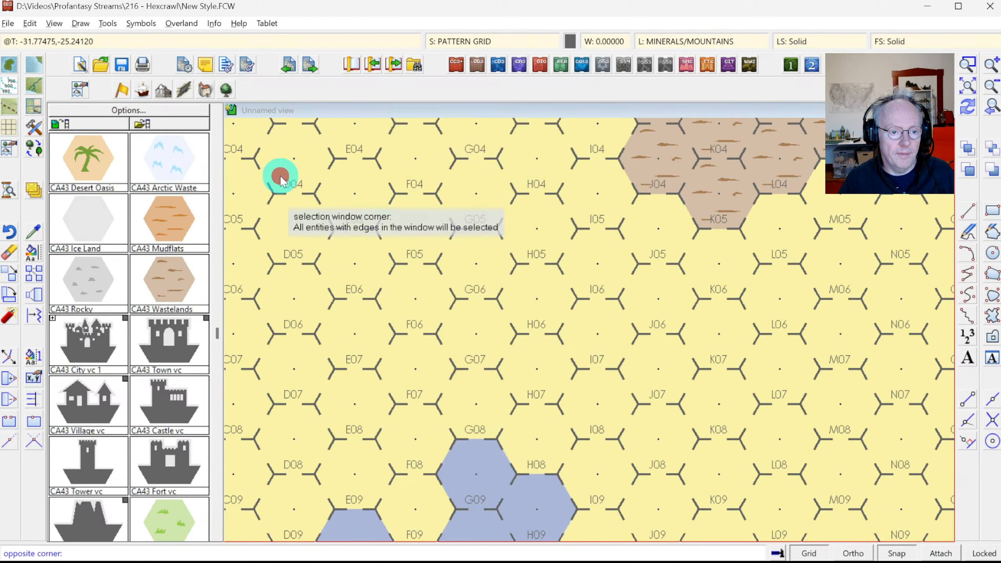
click(722, 532)
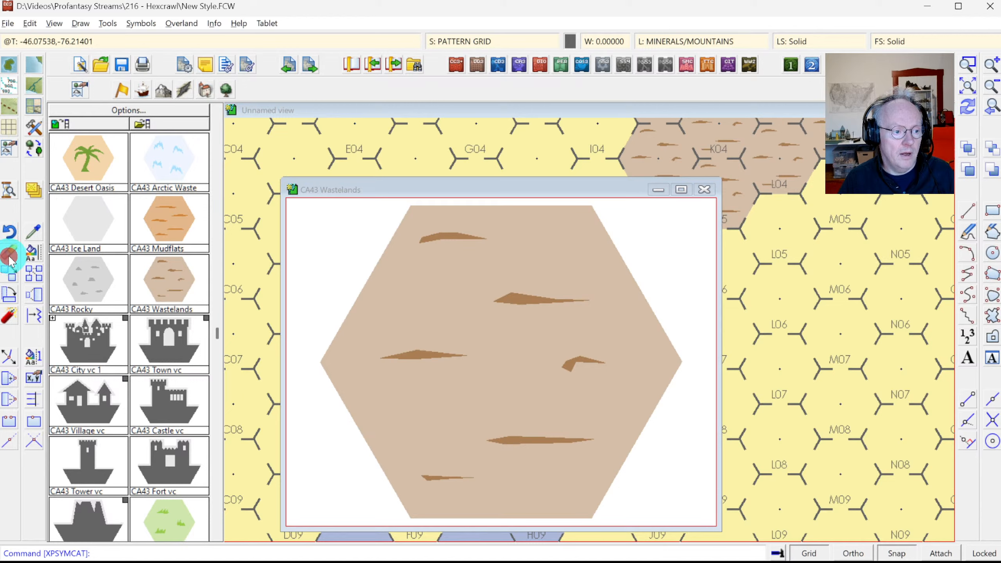
Step: Try selecting the brown streaks by colour, then thaw all layers in the symbol
right_click(426, 278)
click(427, 382)
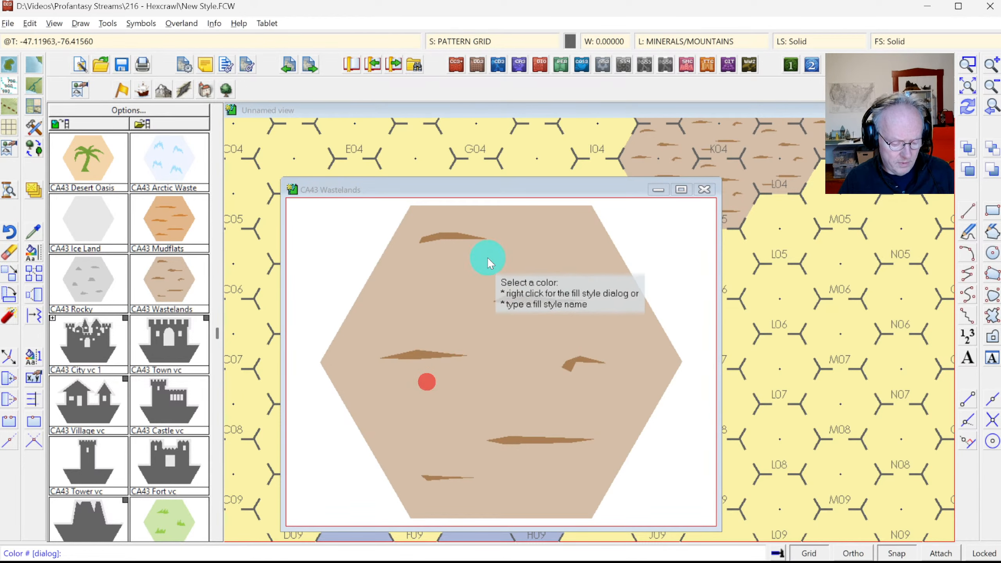
key(equal)
click(455, 234)
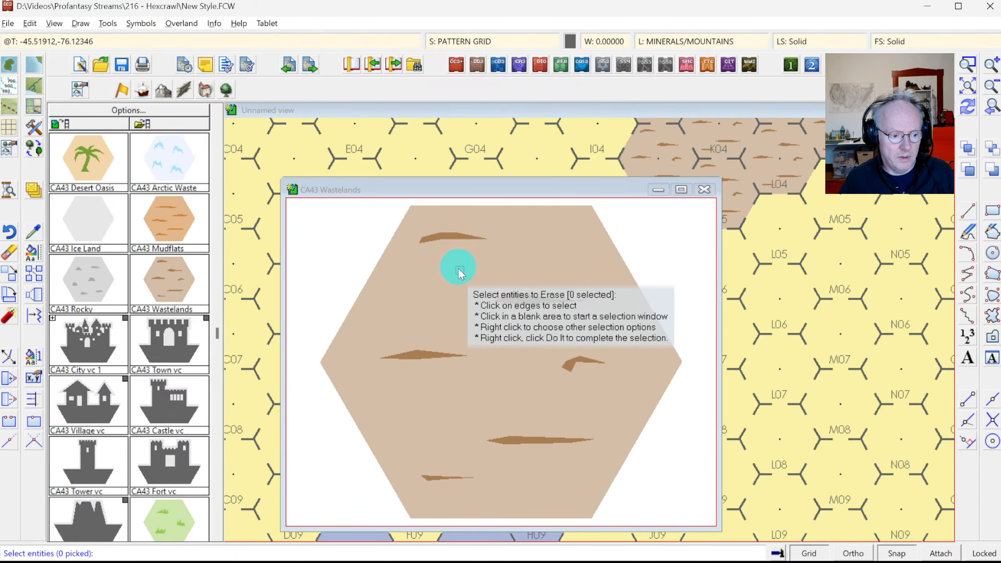
click(687, 40)
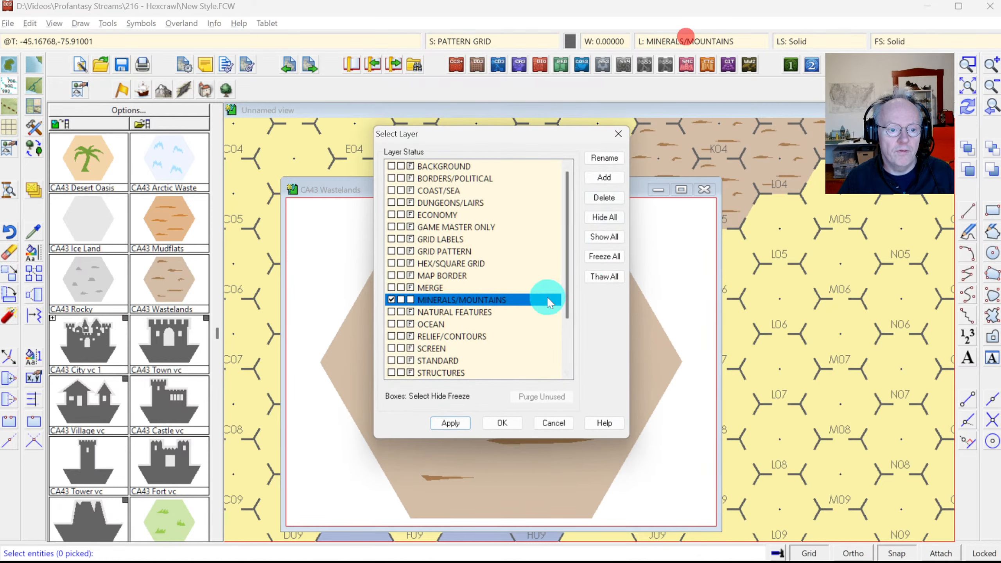
click(592, 280)
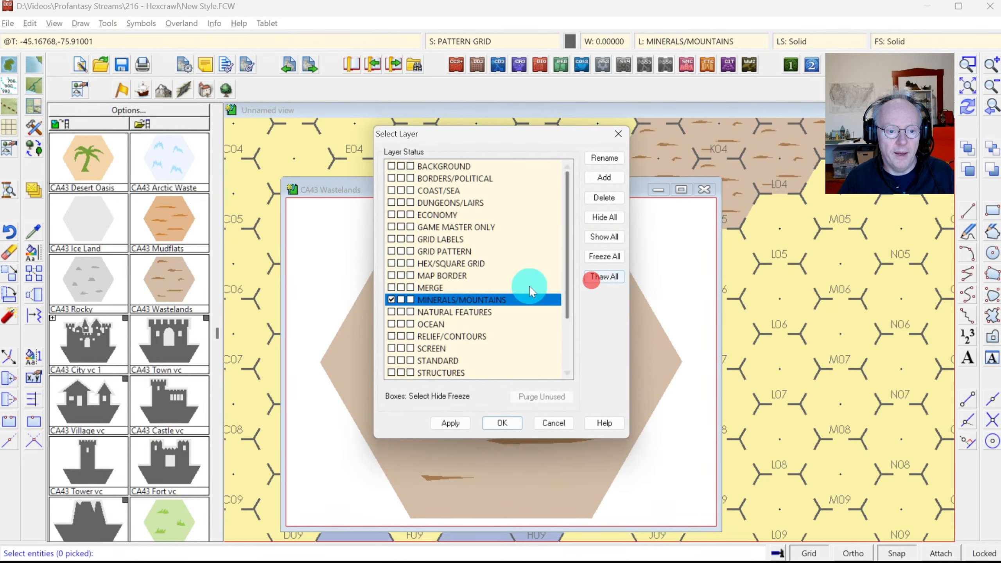
click(411, 261)
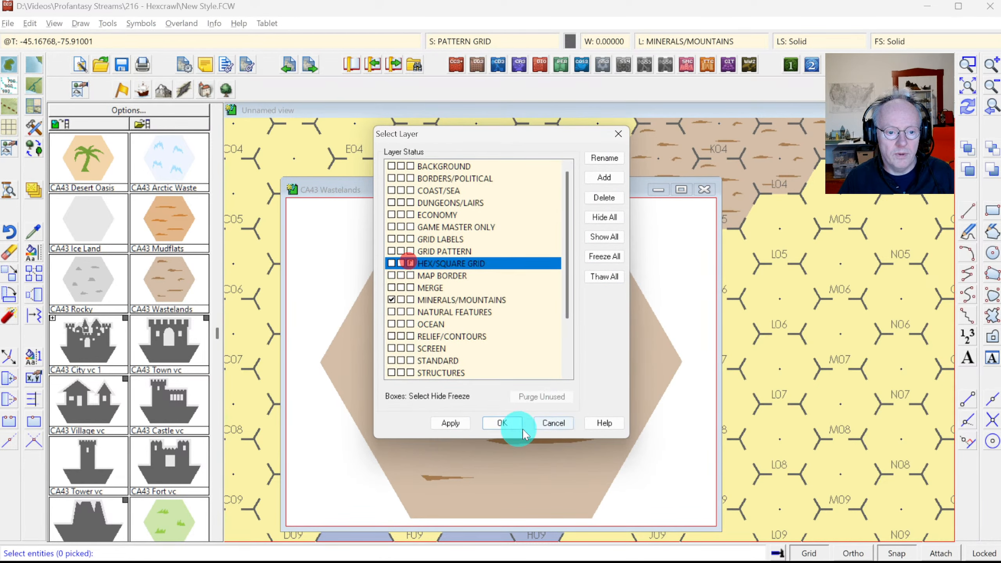
click(502, 422)
Step: Select the six brown streaks by colour, erase them, keep the symbol changes, and redraw
right_click(471, 318)
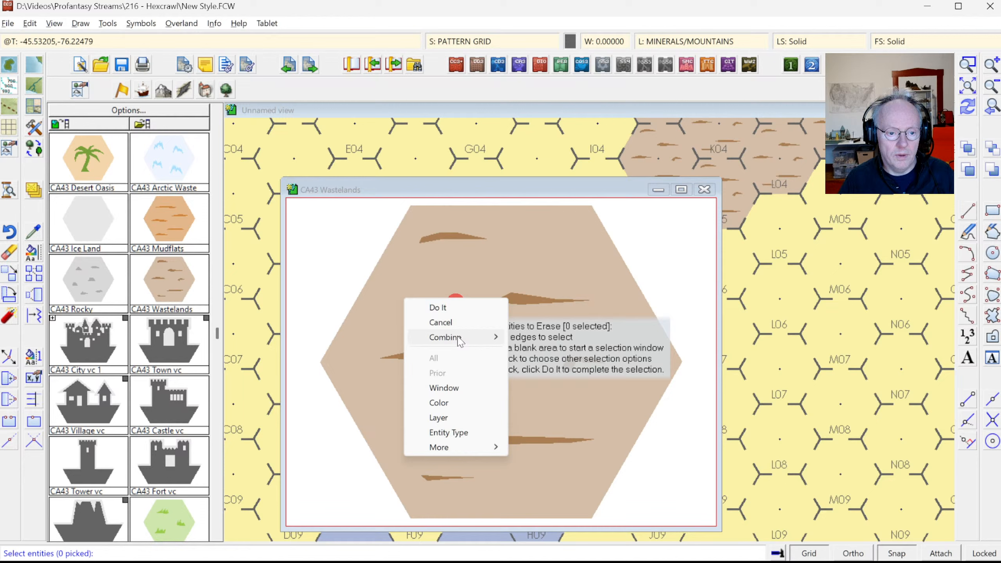
click(446, 402)
click(451, 233)
right_click(421, 287)
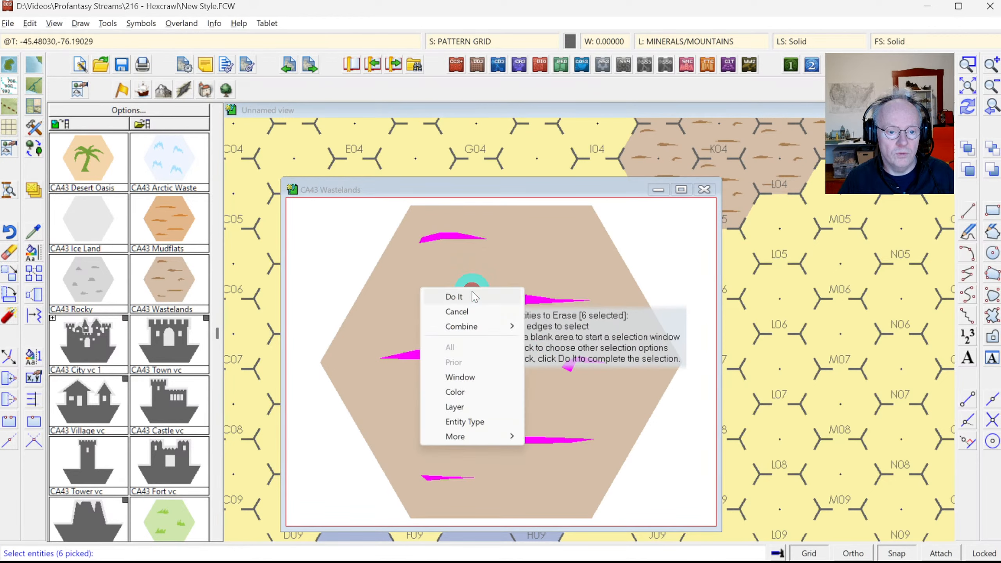
click(471, 292)
click(705, 189)
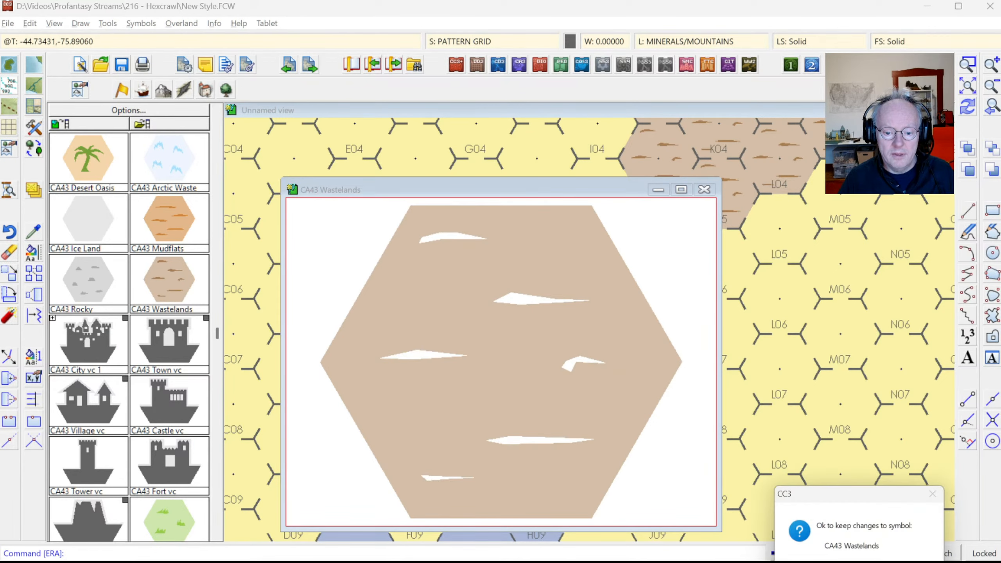
key(Return)
click(967, 110)
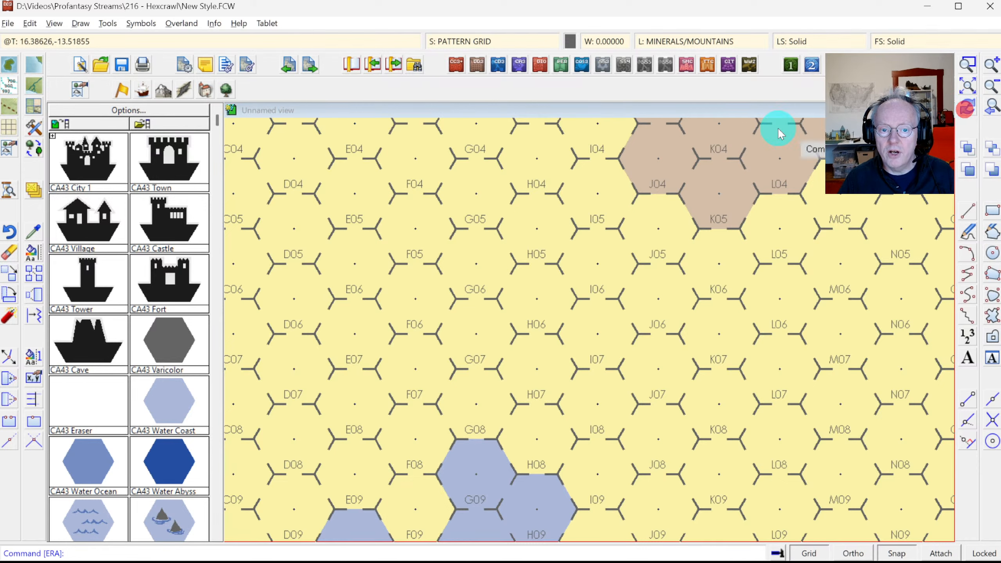
Step: Show the whole map, then zoom in on its upper-left part
click(960, 87)
click(968, 65)
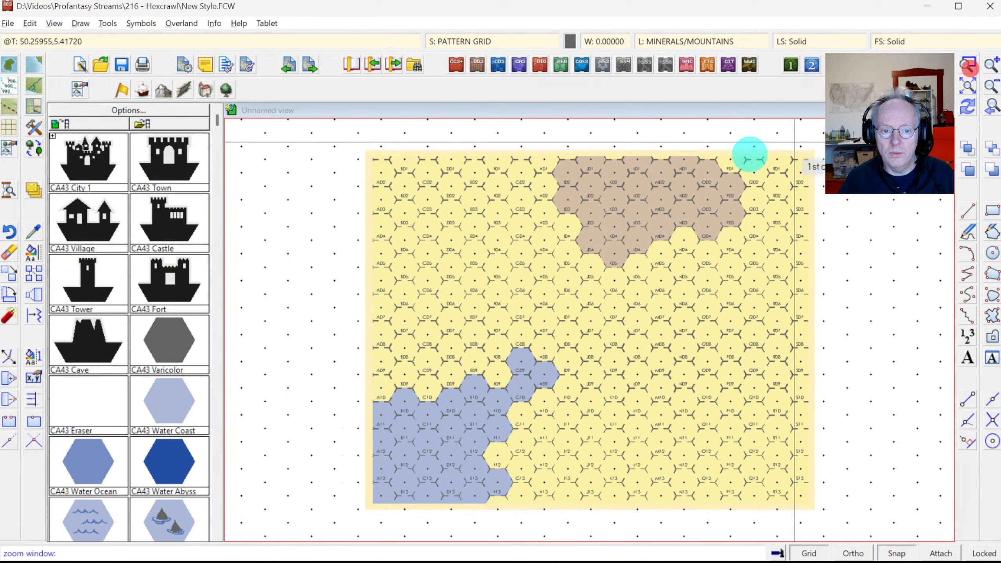
click(487, 163)
click(666, 400)
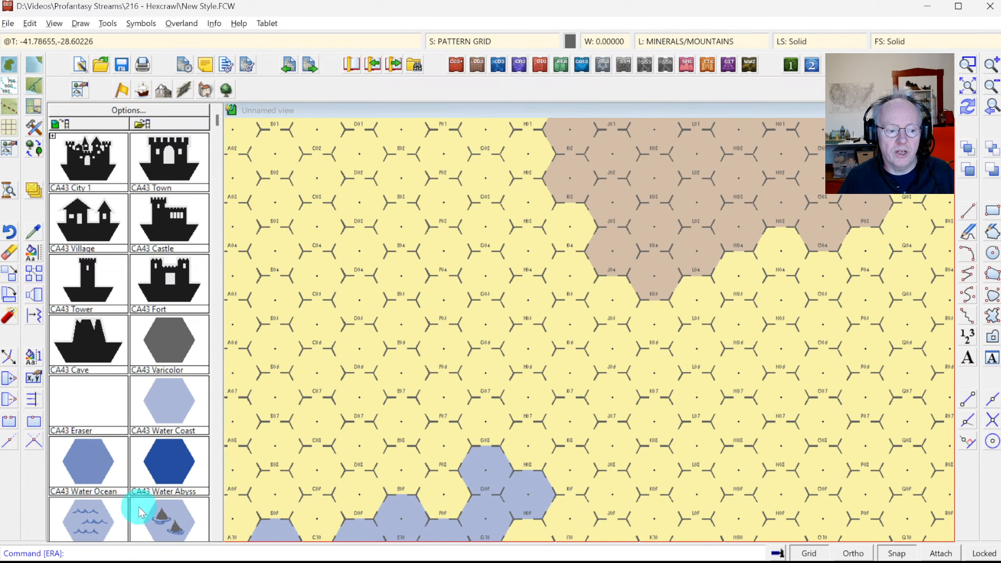
Step: Load the CA43_All symbol catalog and scroll to its mountain and hill symbols
click(168, 130)
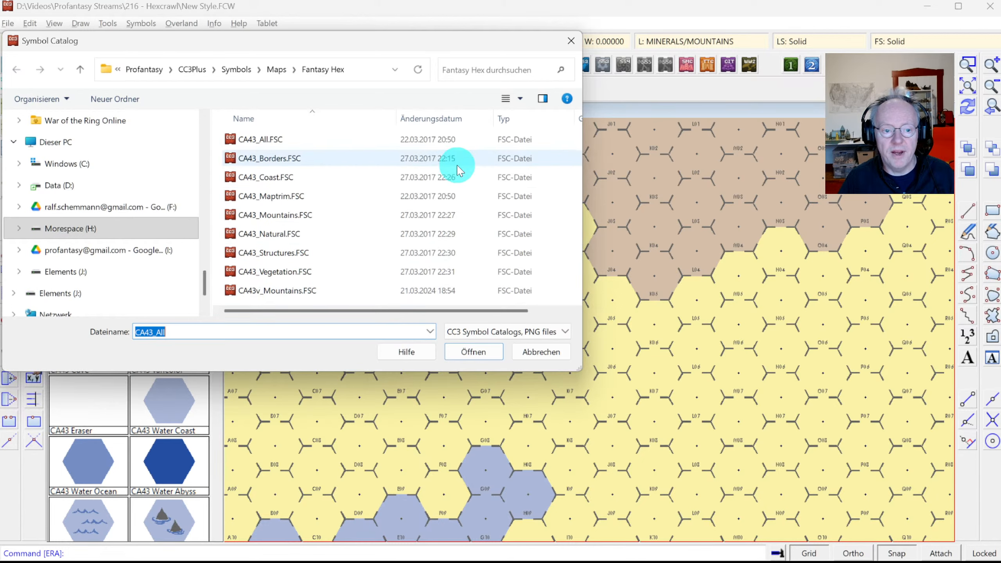
click(473, 351)
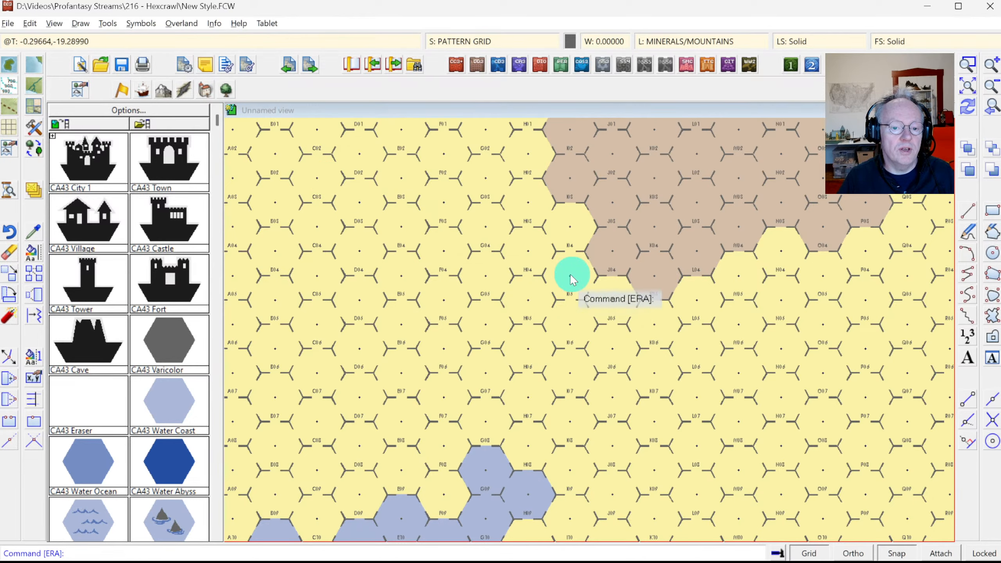
scroll(215, 339, down, 5)
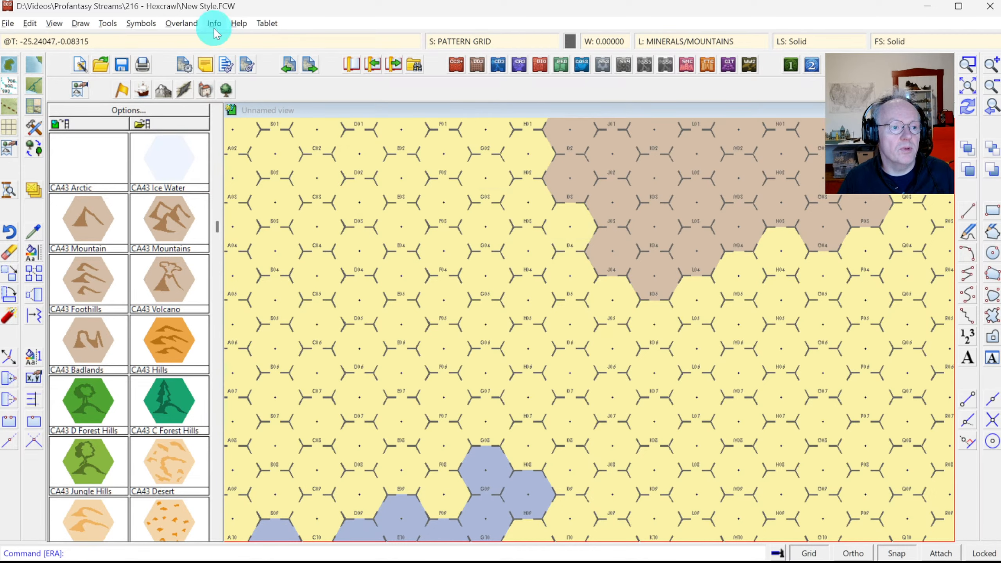
click(141, 23)
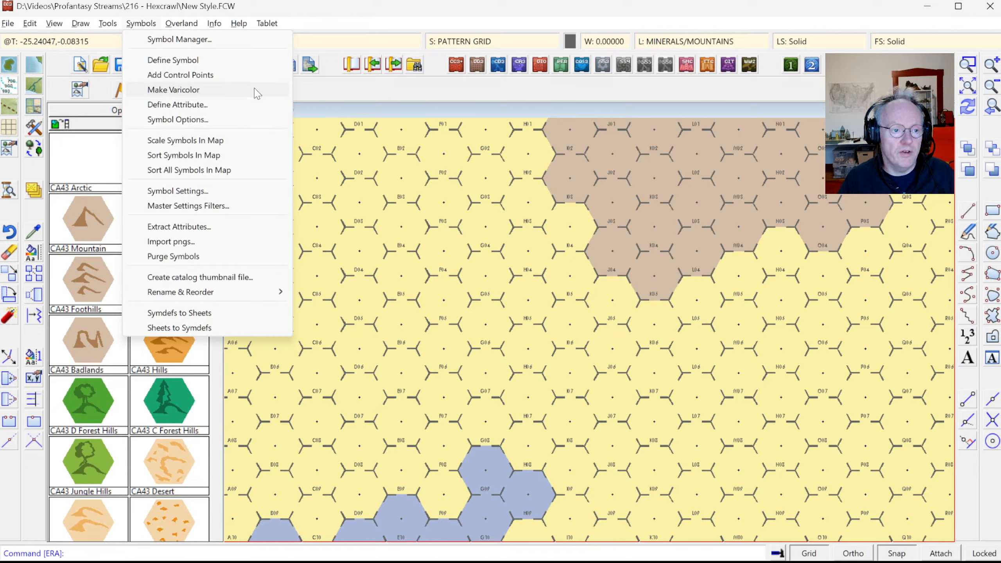
Step: Clone CA43 Wastelands in the Symbol Manager as 'CA43 Wastelands no Grid'
click(146, 40)
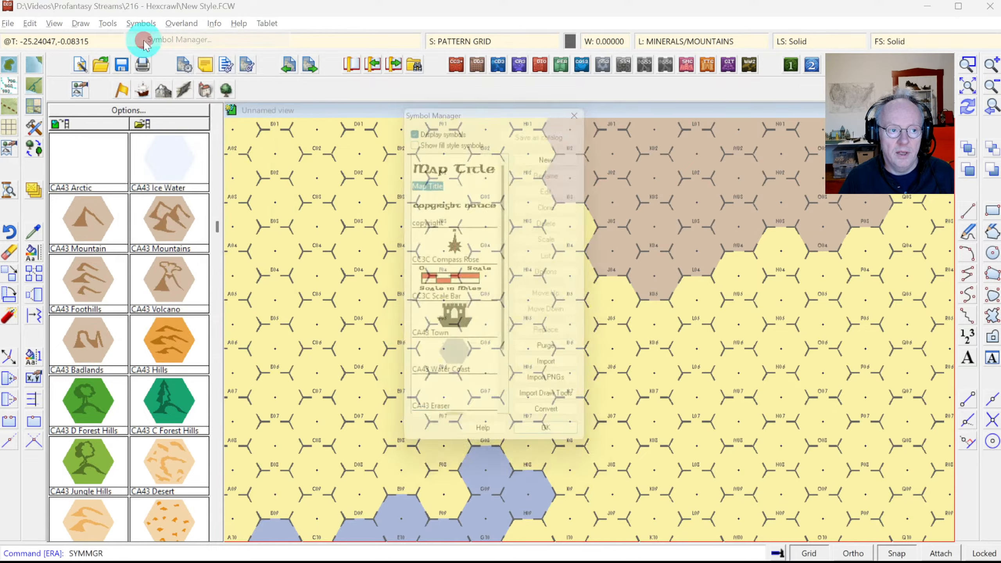
drag(511, 221, 518, 311)
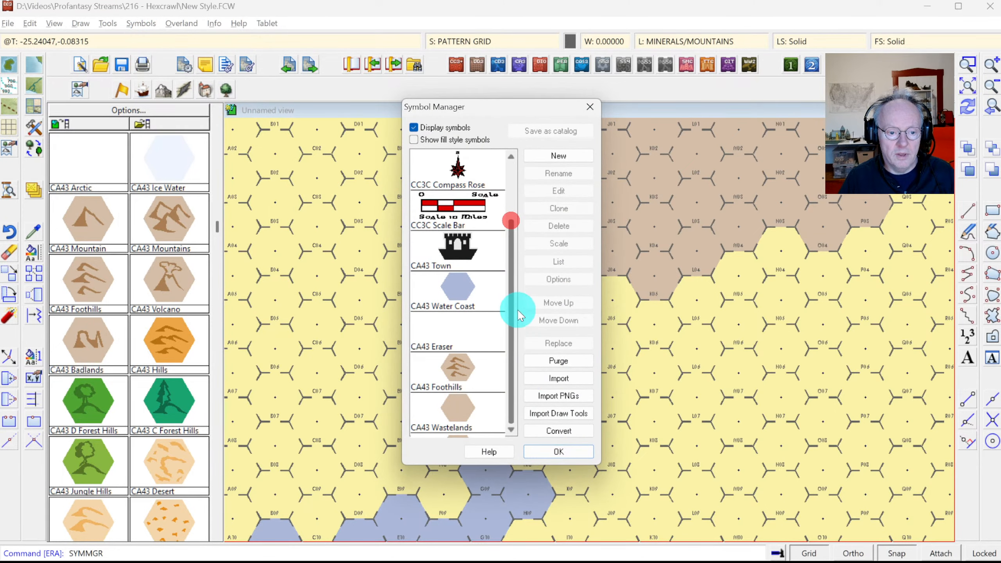
click(472, 414)
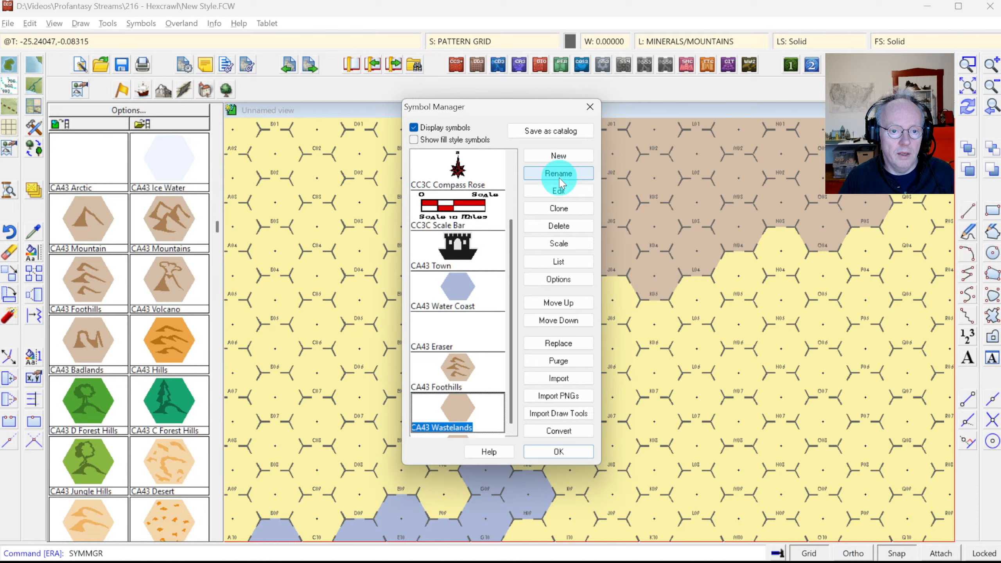
click(565, 214)
click(513, 275)
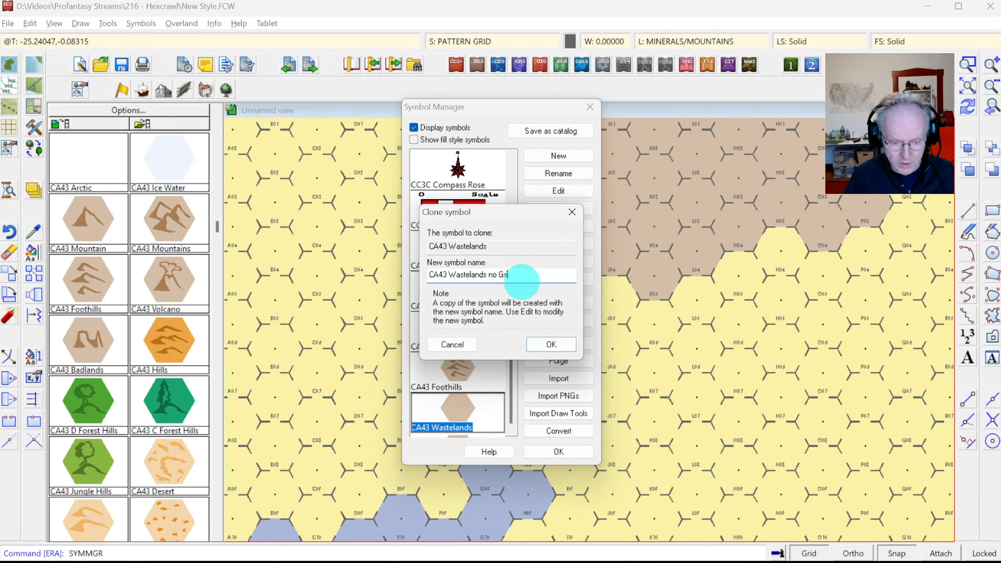
key(Return)
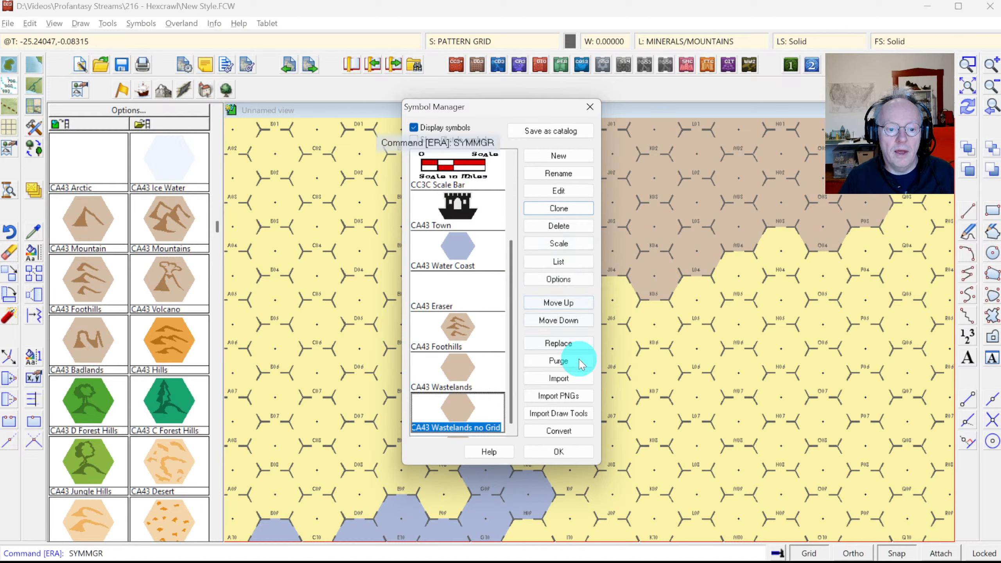
Step: Turn off the Hex symbol option for the new symbol and close the Symbol Manager
click(560, 280)
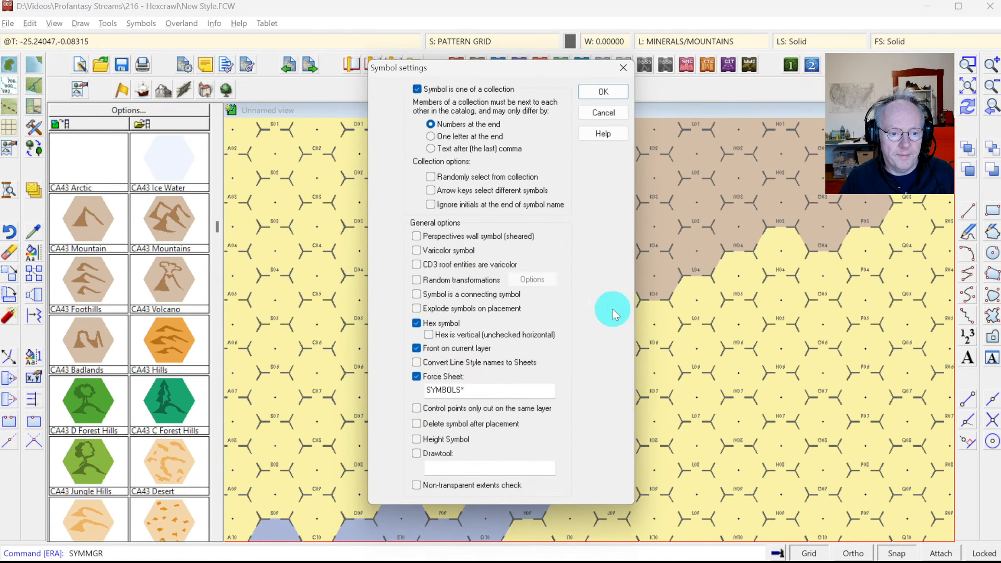
click(415, 325)
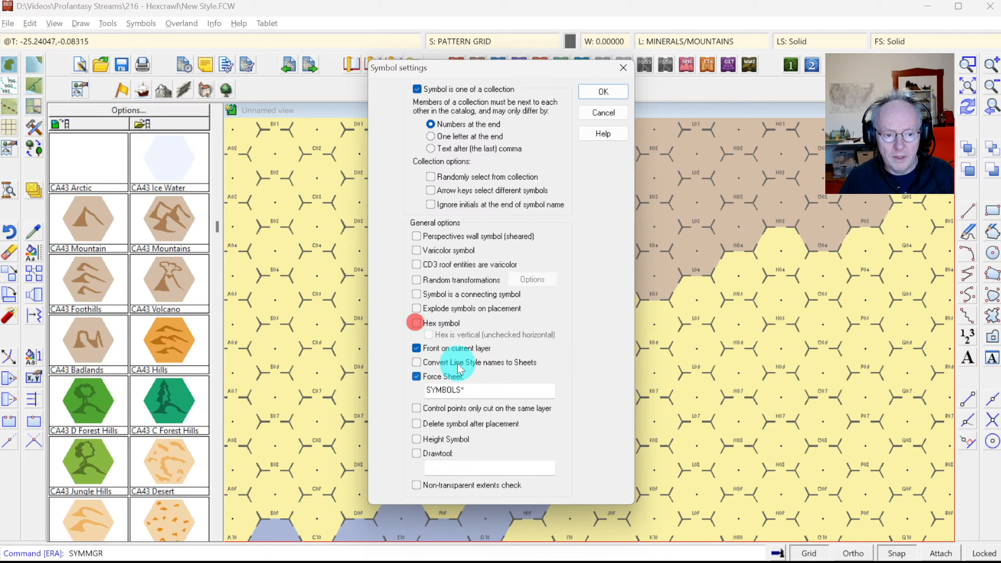
click(417, 323)
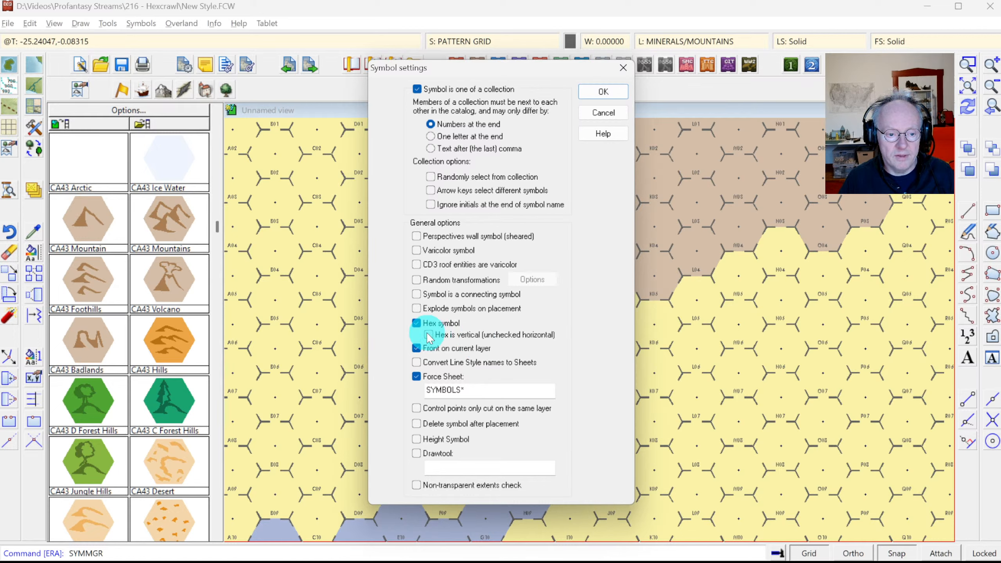
click(416, 323)
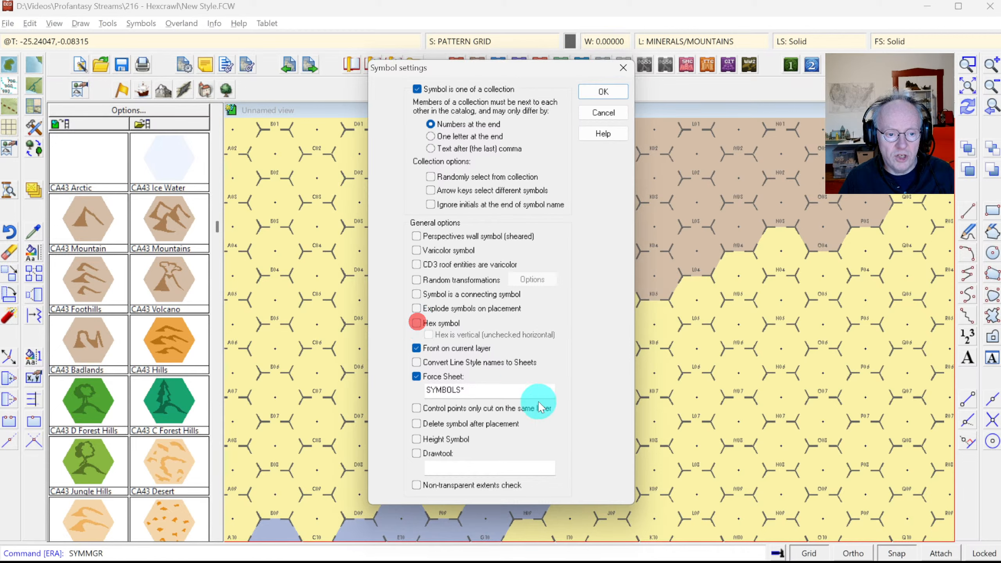
click(600, 100)
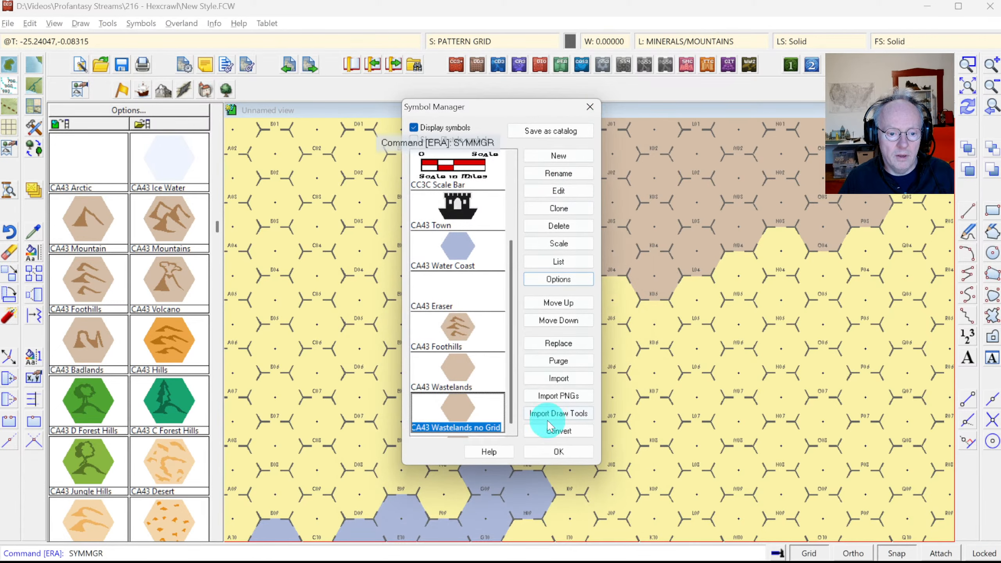
click(543, 445)
click(112, 126)
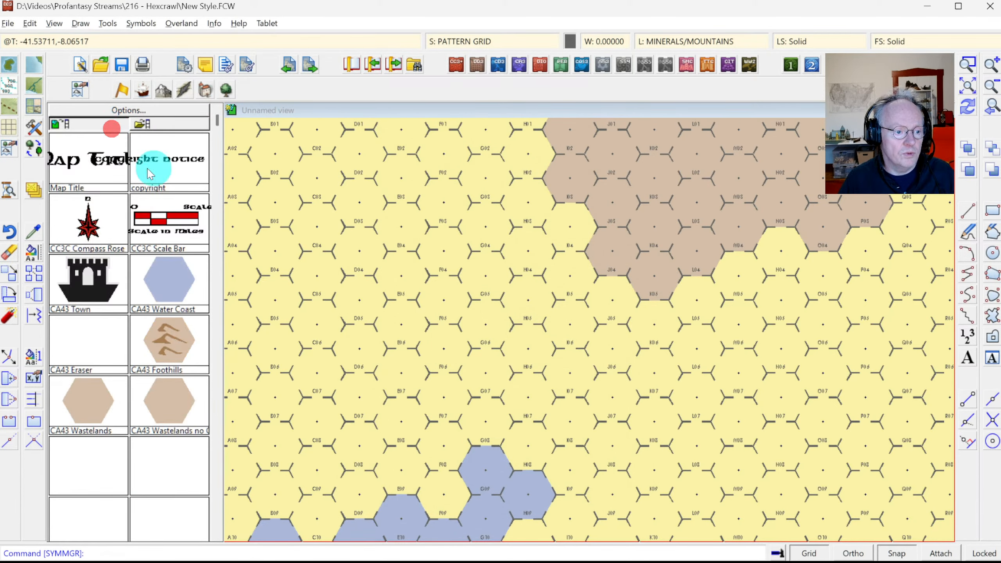
Step: Place trial CA43 Wastelands no Grid hexes at E03, F04, E04, F05 and H04
click(174, 414)
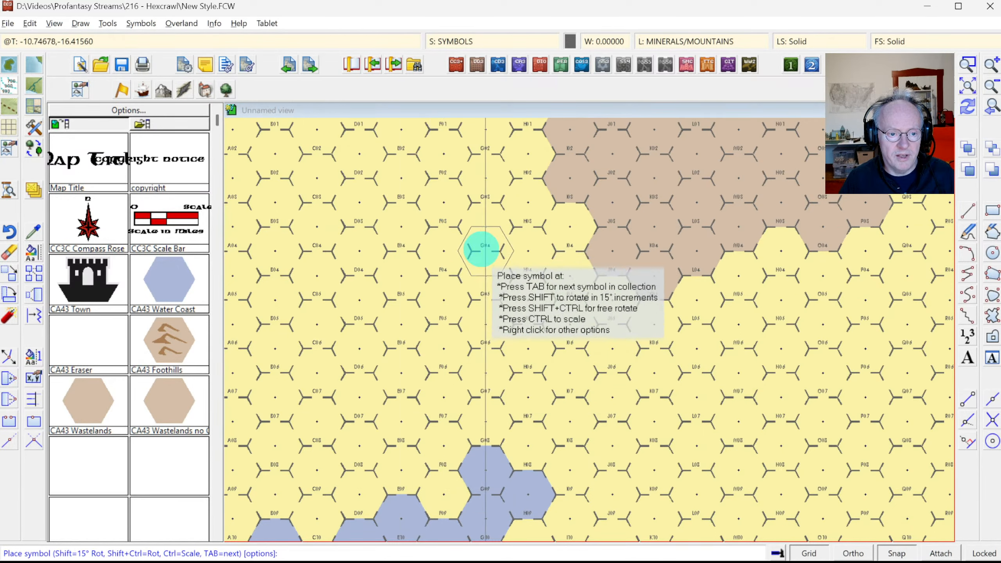
click(408, 234)
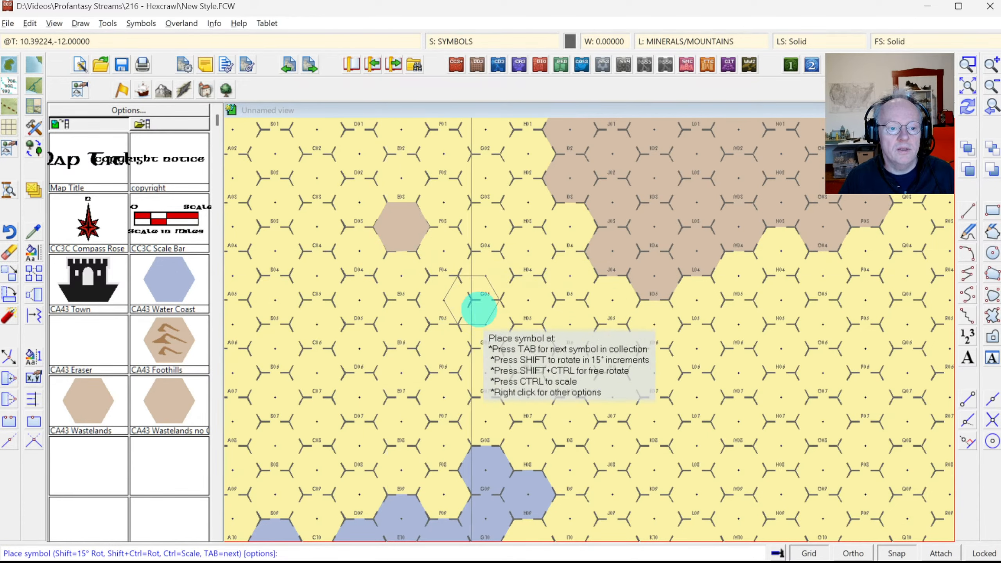
click(447, 253)
click(403, 281)
click(454, 307)
click(500, 280)
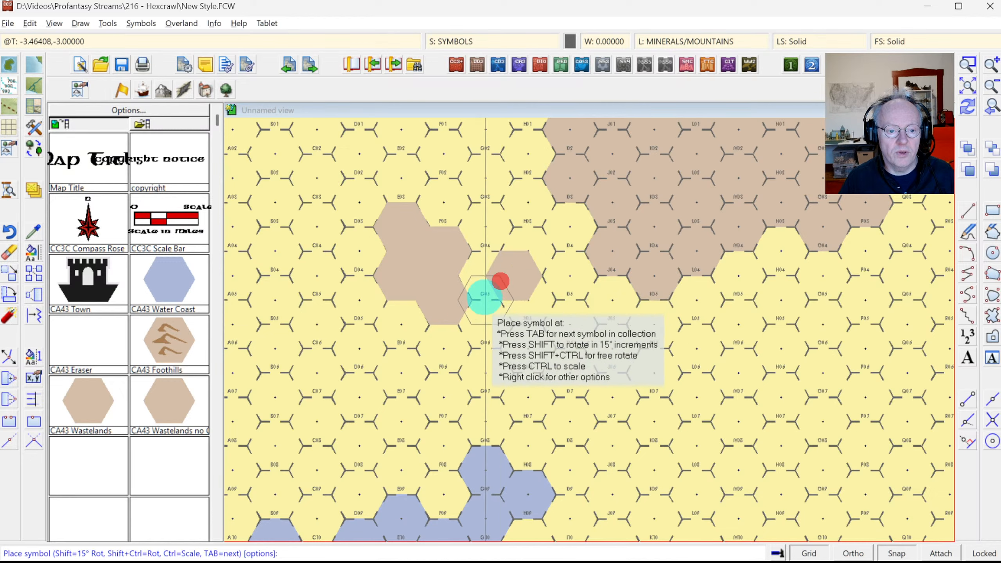
Step: Undo the trial Wastelands hexes and switch to Photoshop
key(ctrl+z)
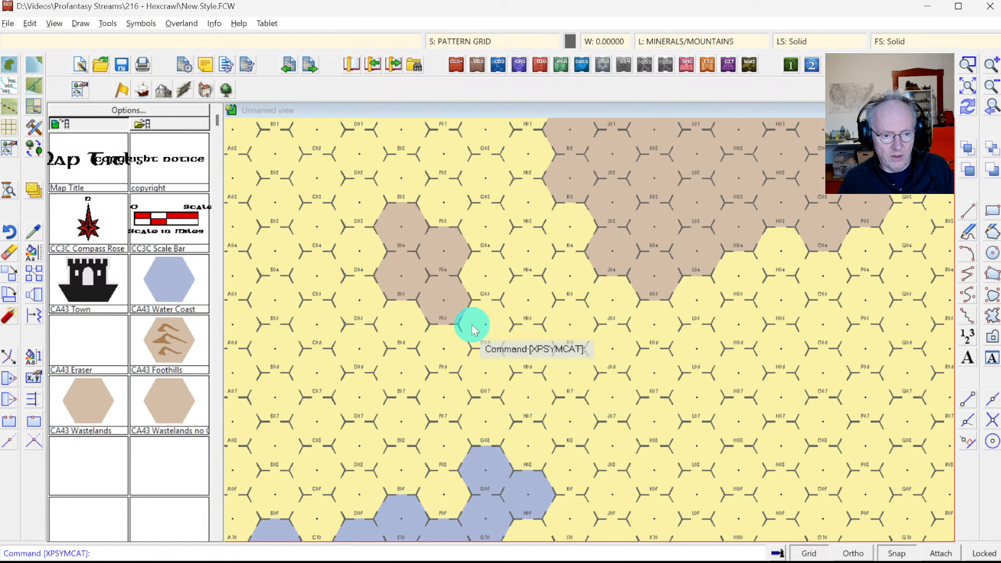
key(ctrl+z)
key(ctrl+z)
key(ctrl+z)
key(ctrl+z)
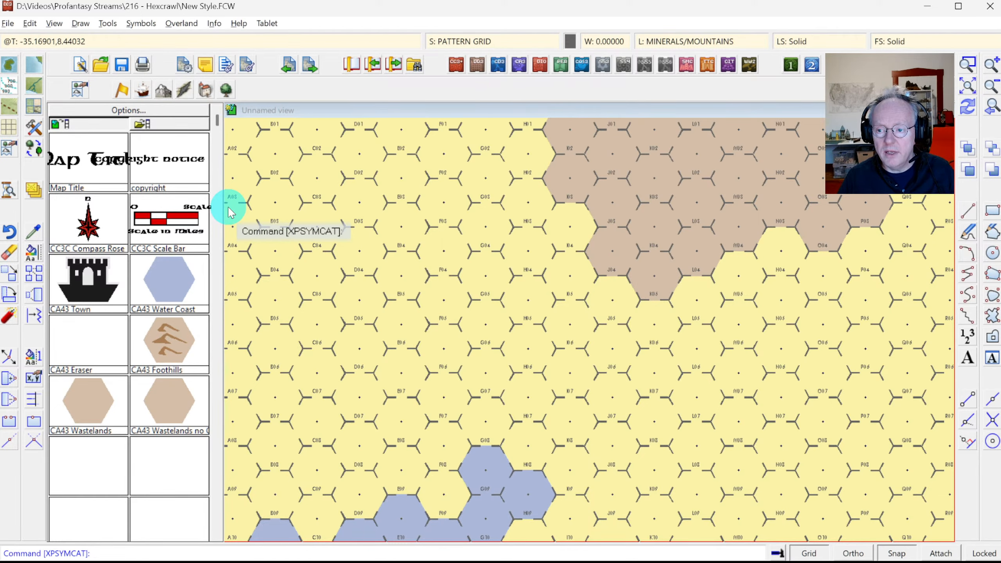
key(alt+Tab)
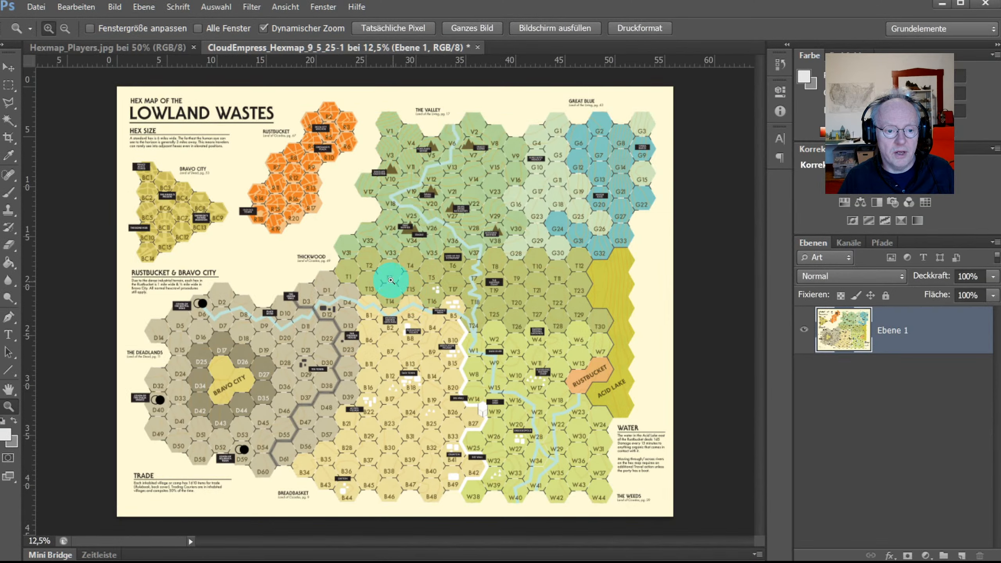
Step: Compare Photoshop's Hexmap_Players.jpg building boxes with the CC3+ hex map, ending back in Campaign Cartographer
click(137, 47)
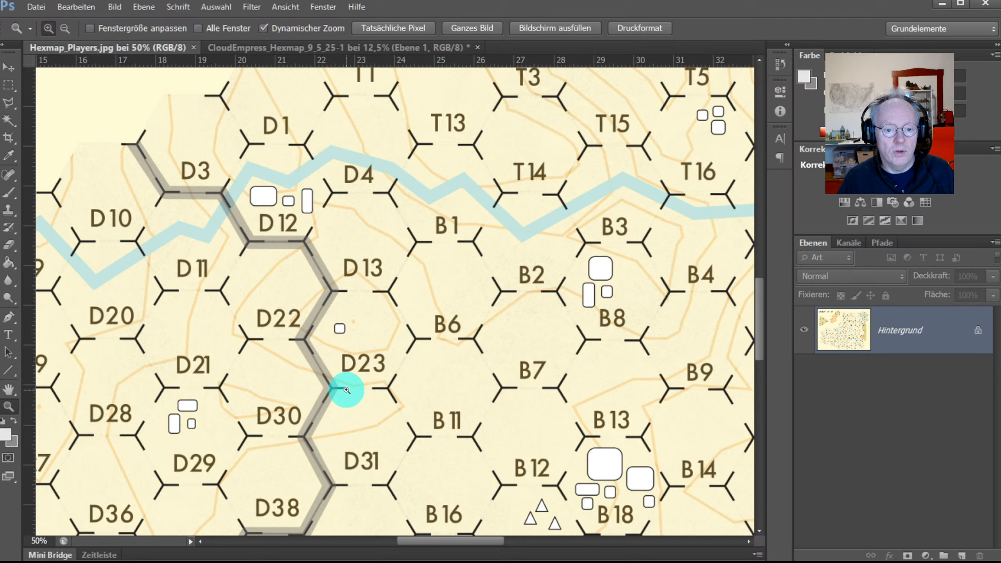
key(alt+Tab)
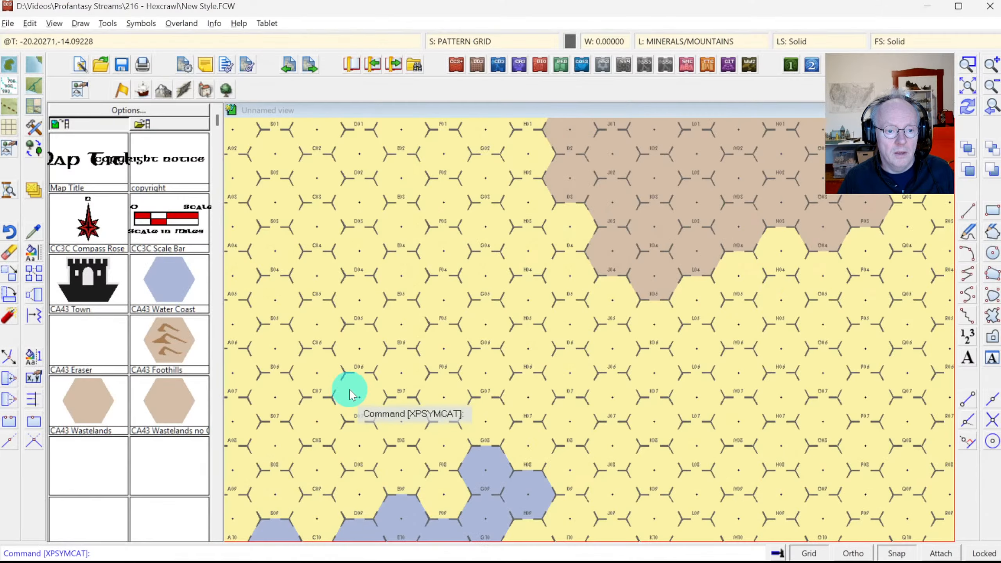
key(alt+Tab)
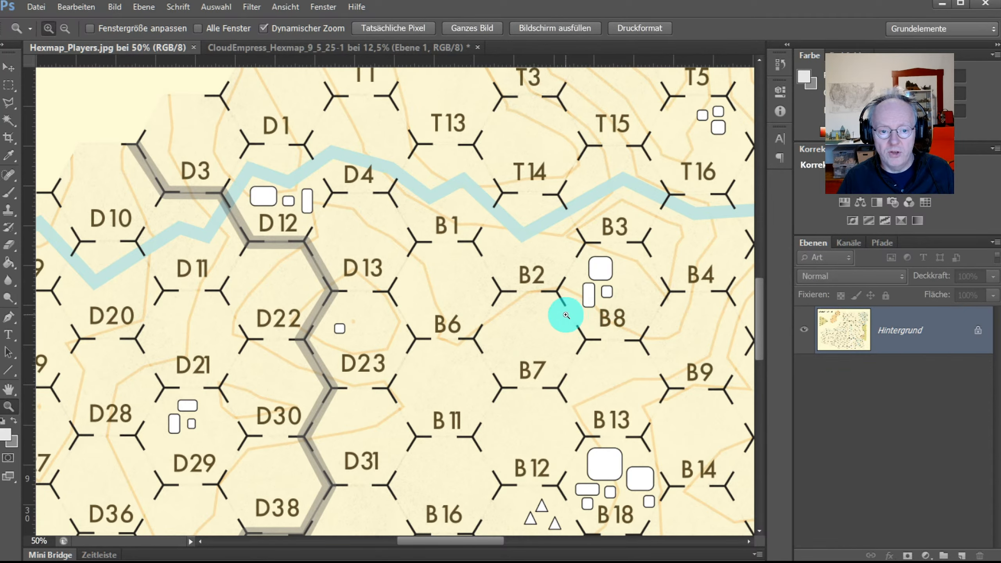
key(alt+Tab)
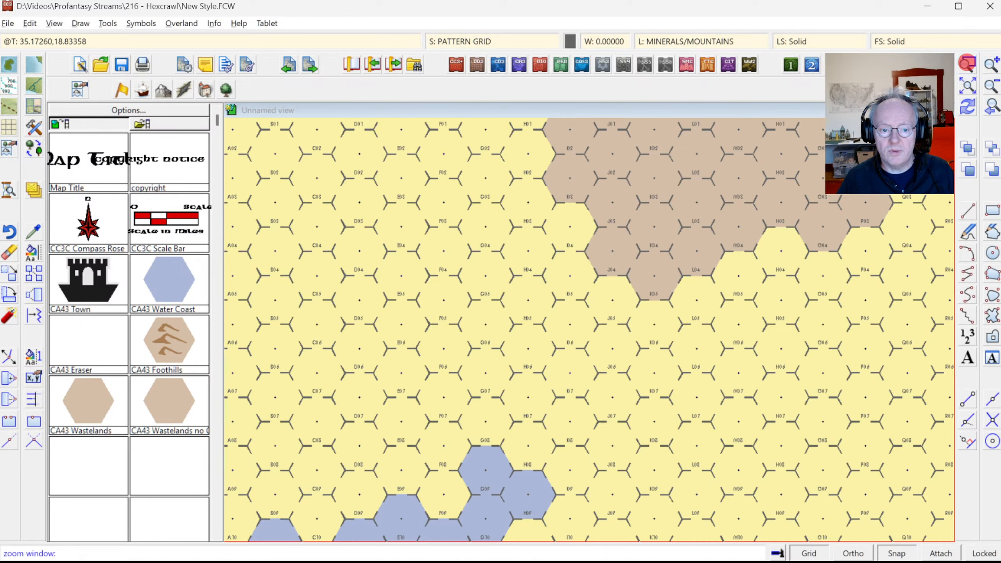
Step: Zoom in around hex J05, toggle grid snap, and make SYMBOL DEFINITION the current layer
click(574, 264)
click(660, 342)
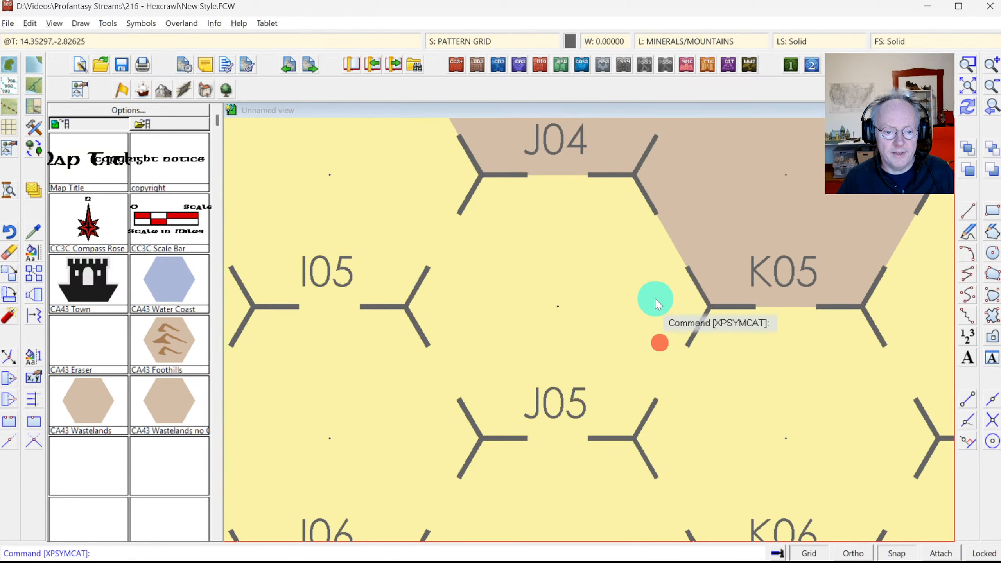
click(884, 554)
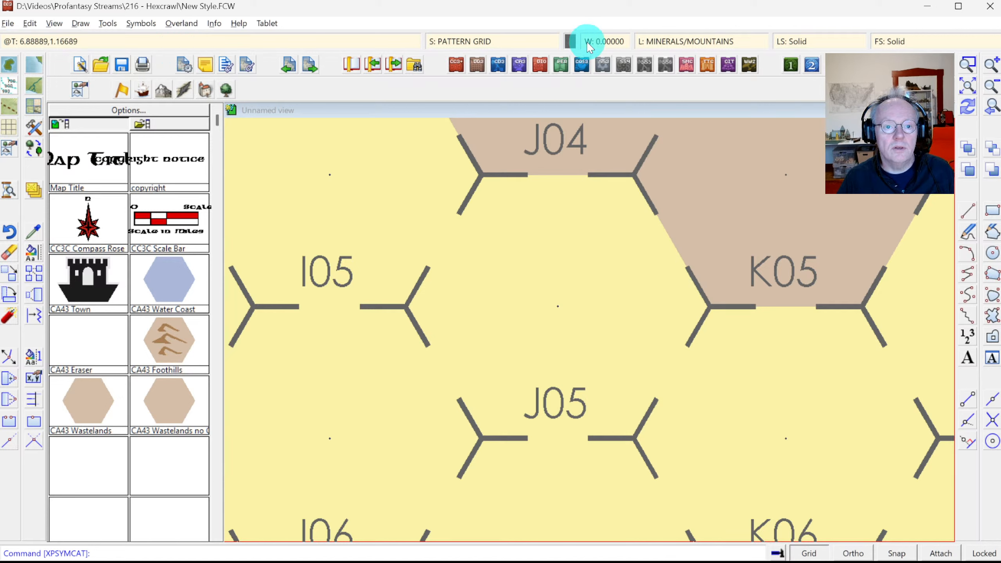
click(672, 41)
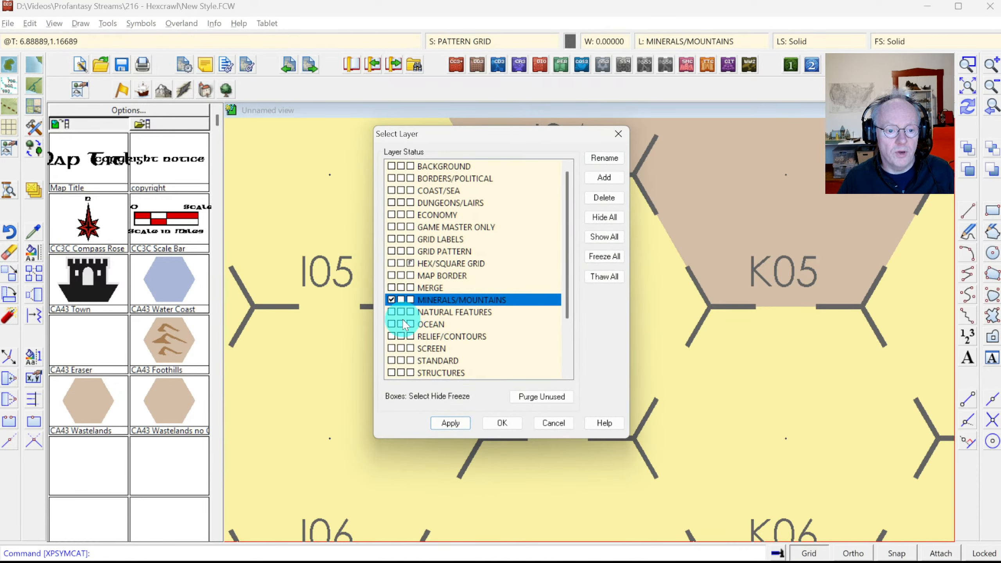
scroll(397, 323, down, 2)
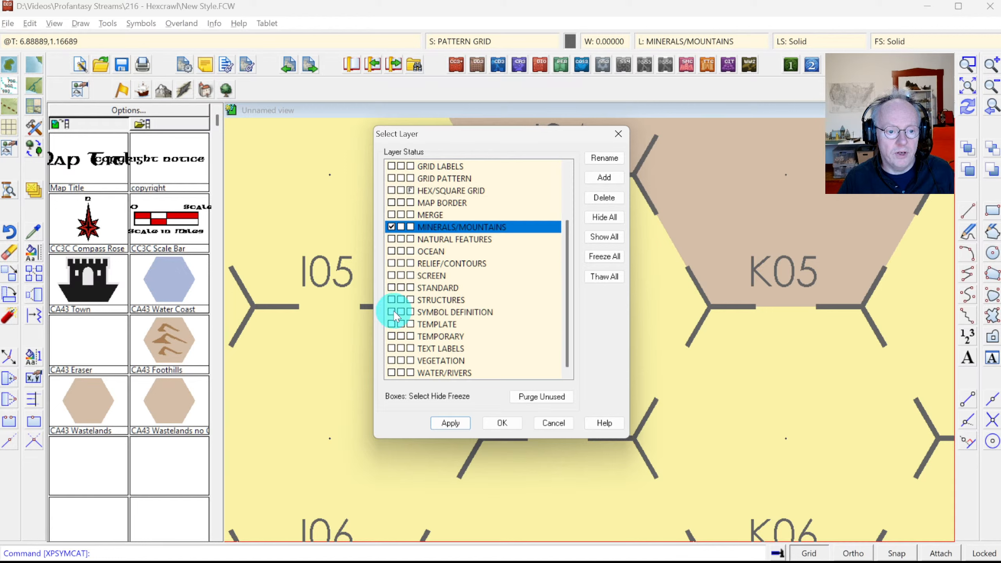
click(395, 312)
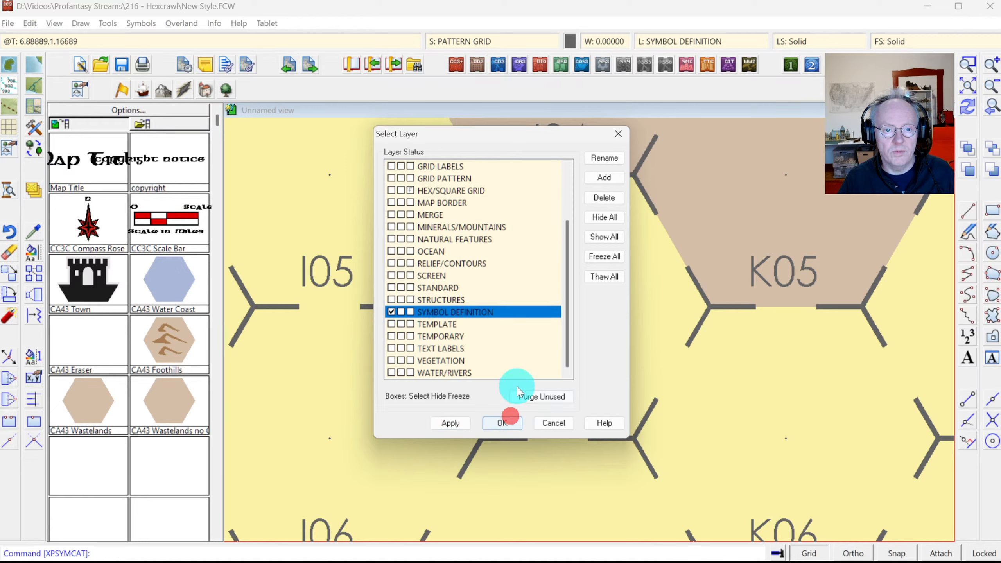
click(502, 423)
Step: Set white as the drawing colour and SYMBOLS as the current sheet, replacing PATTERN GRID
click(571, 41)
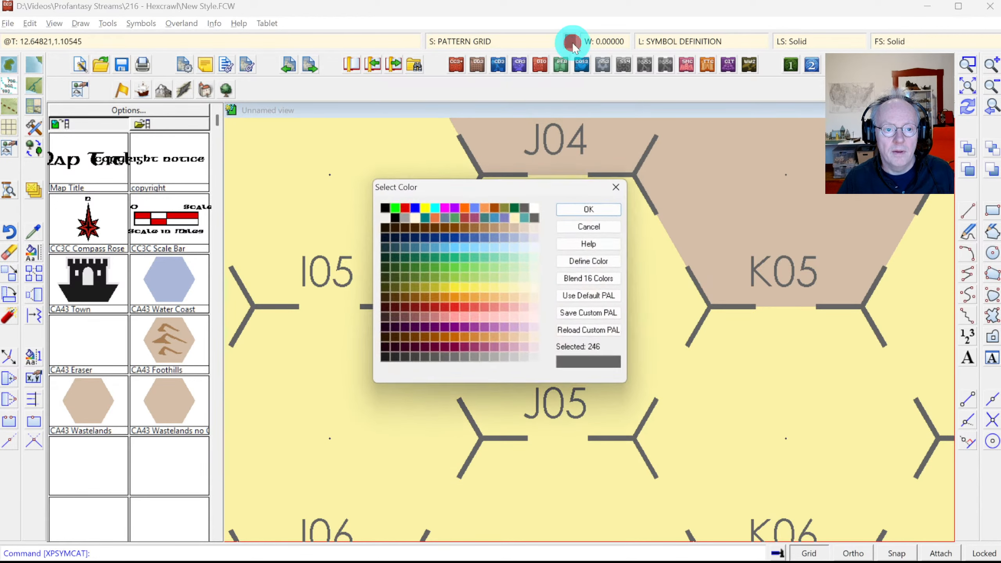
click(537, 208)
click(591, 209)
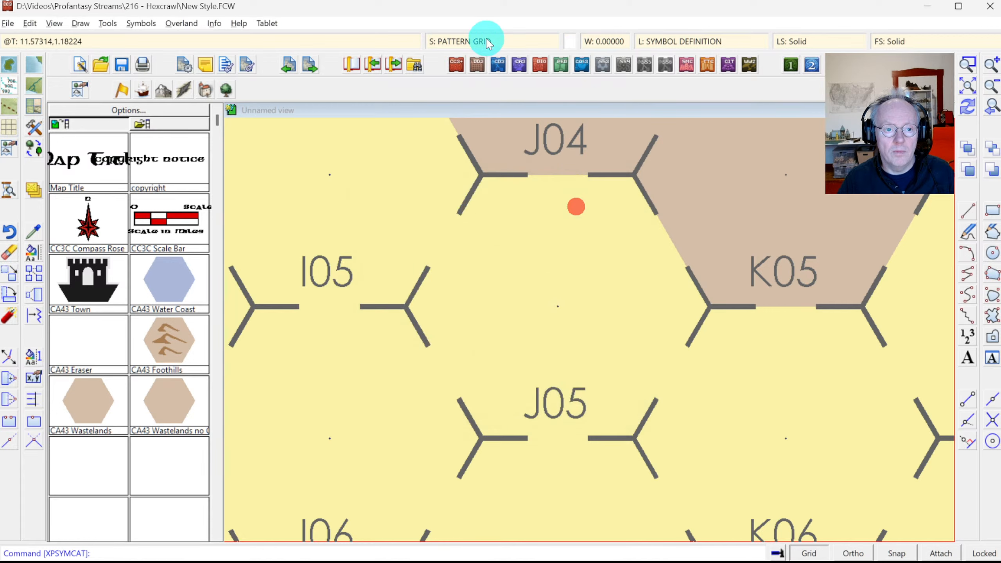
click(485, 39)
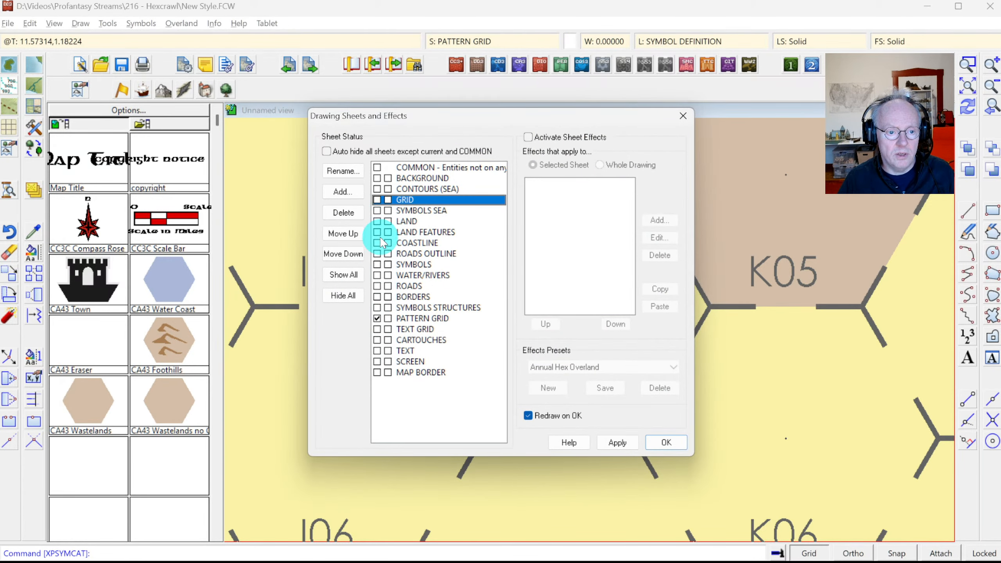
click(379, 265)
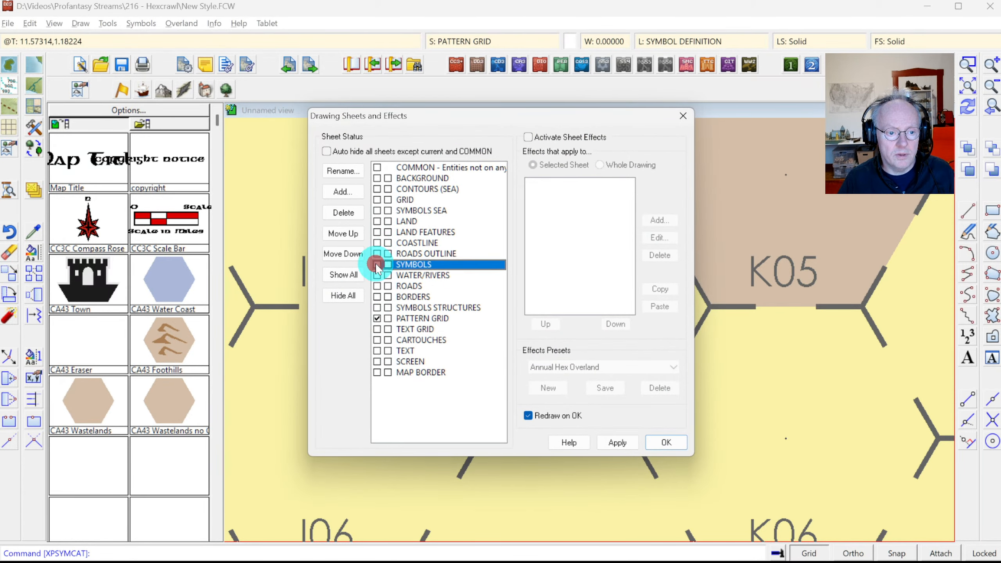
click(661, 440)
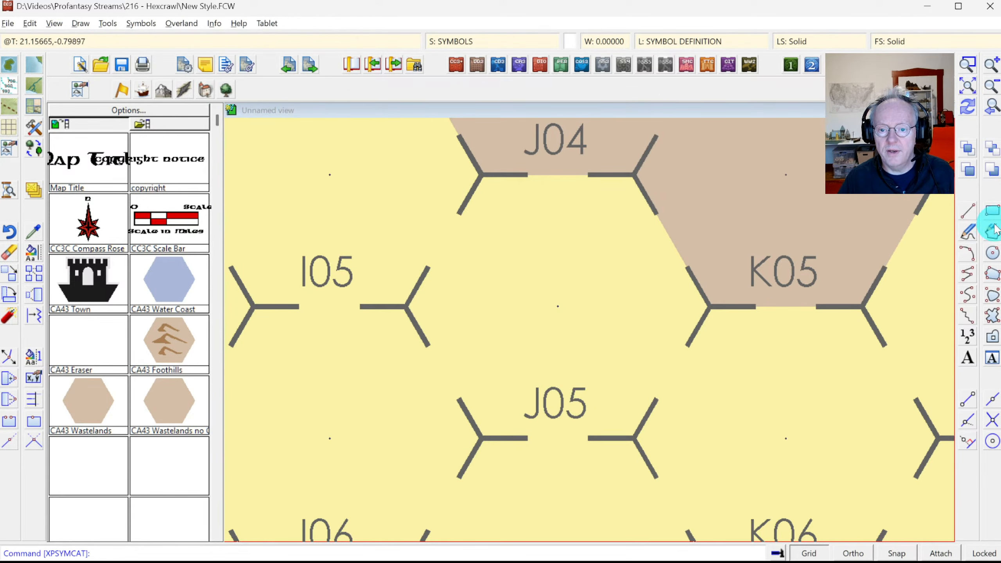
click(993, 212)
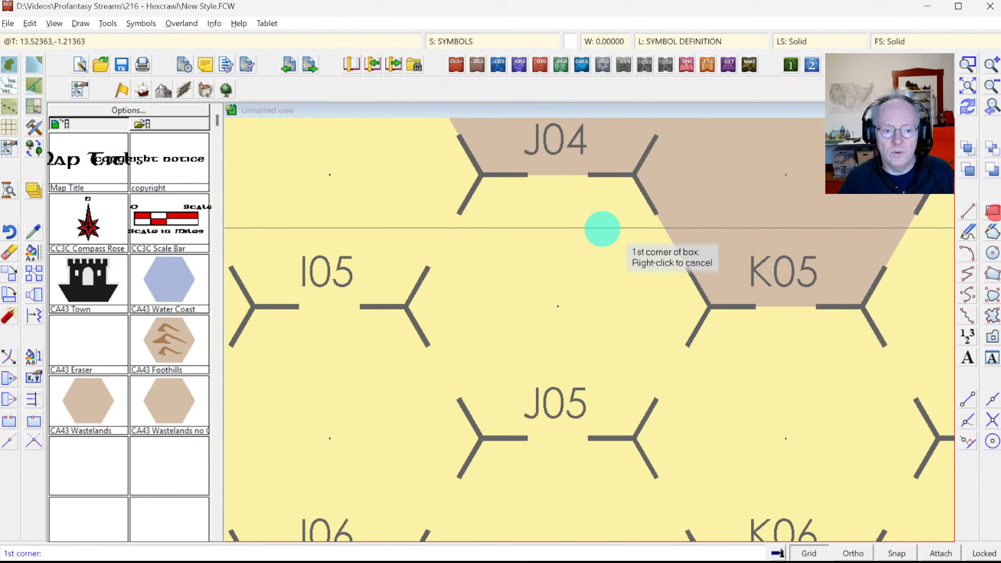
Step: Draw one large white box plus small boxes upper-right, left and lower-right in hex J05
click(506, 219)
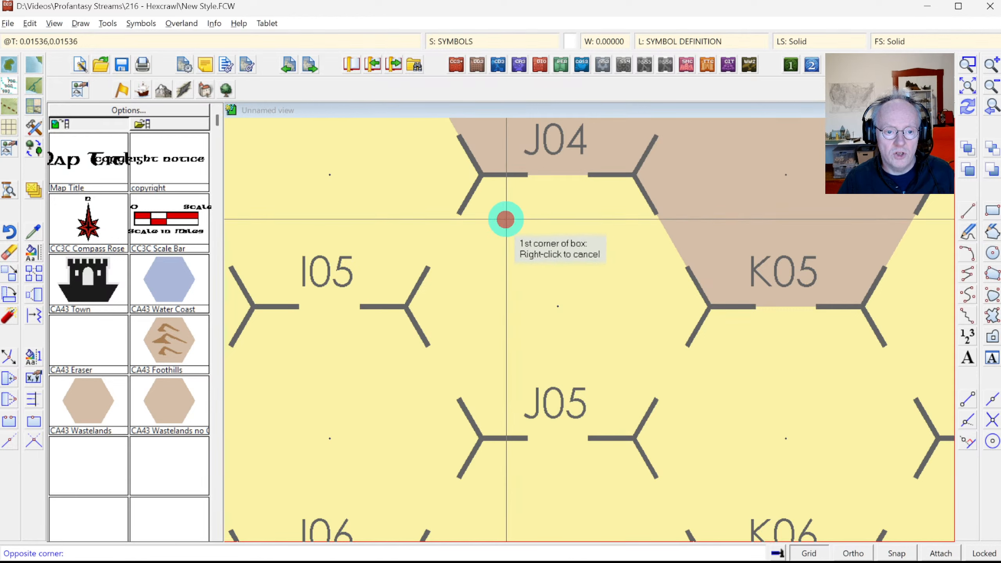
click(584, 309)
key(Return)
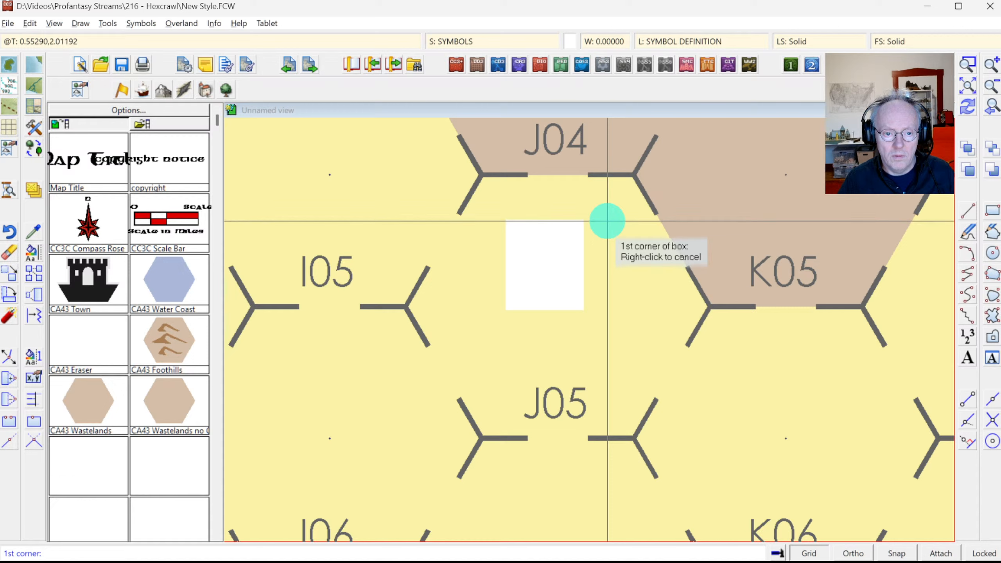
click(608, 222)
click(641, 259)
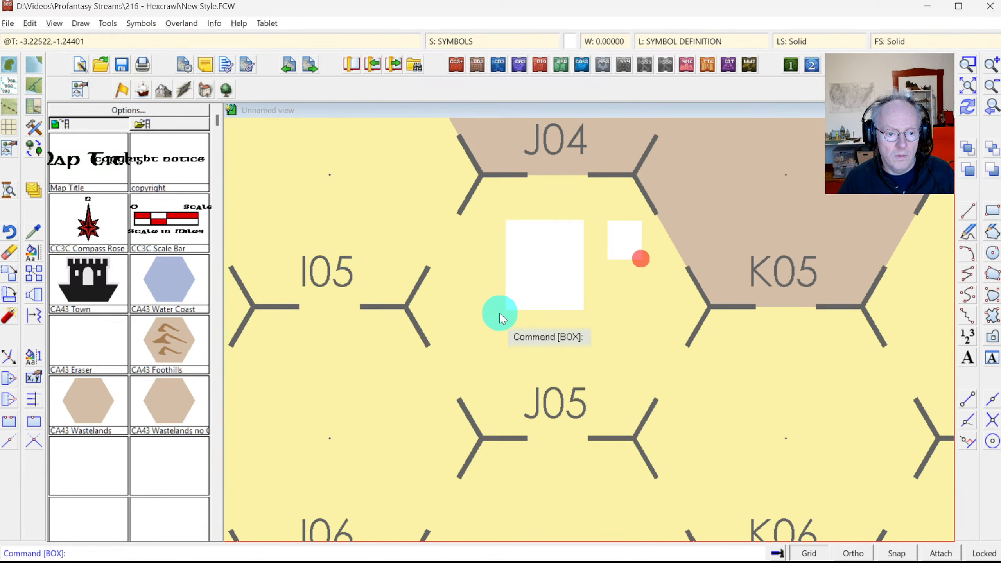
right_click(487, 307)
click(488, 310)
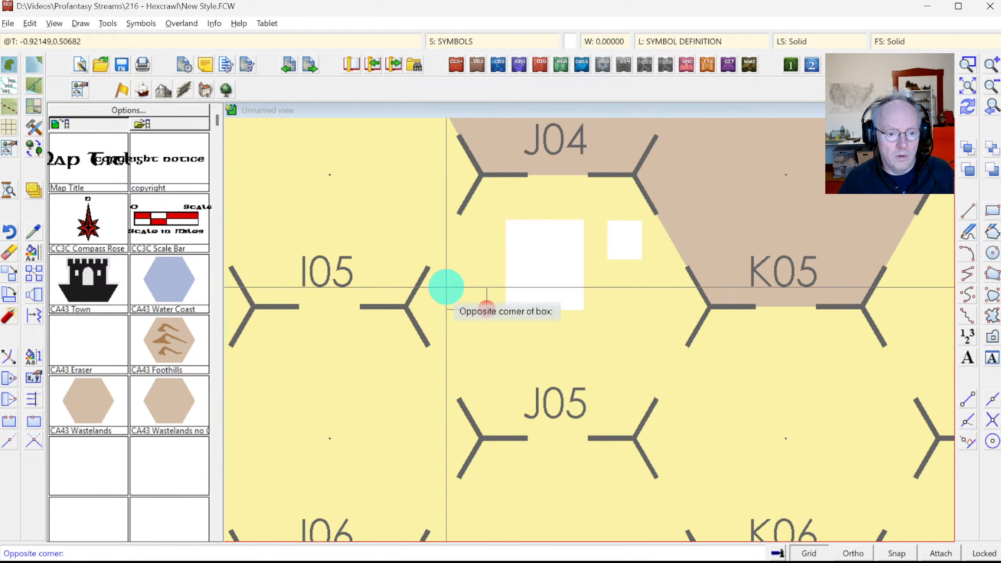
click(440, 272)
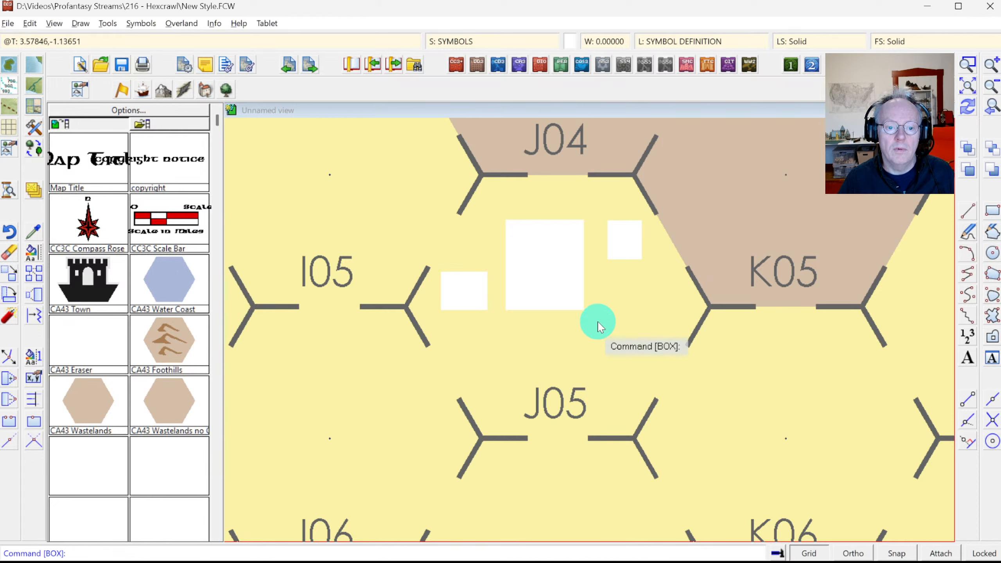
right_click(605, 304)
click(610, 298)
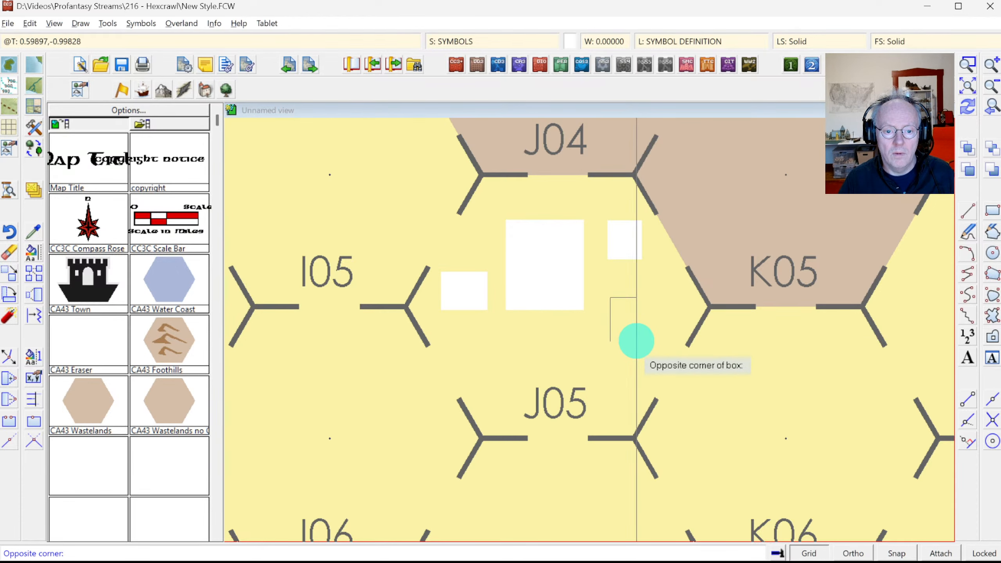
click(637, 340)
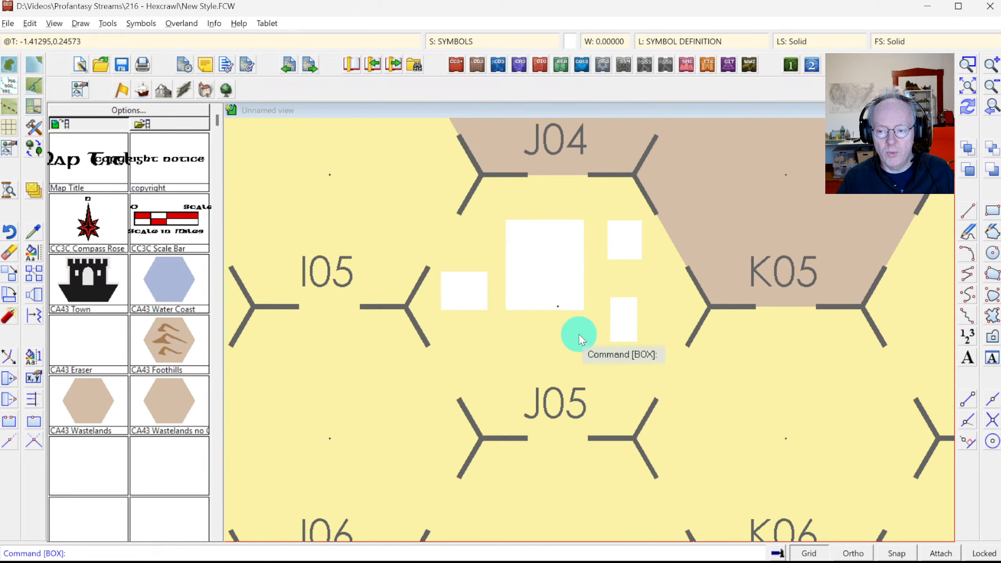
key(alt+Tab)
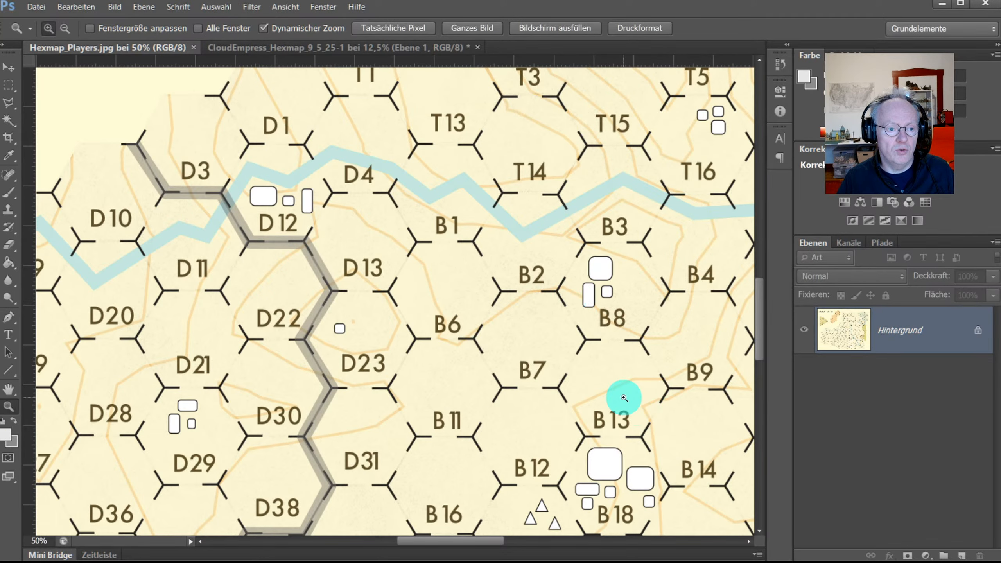
Step: Return from the Photoshop reference to the CC3+ map showing the four white boxes
key(alt+Tab)
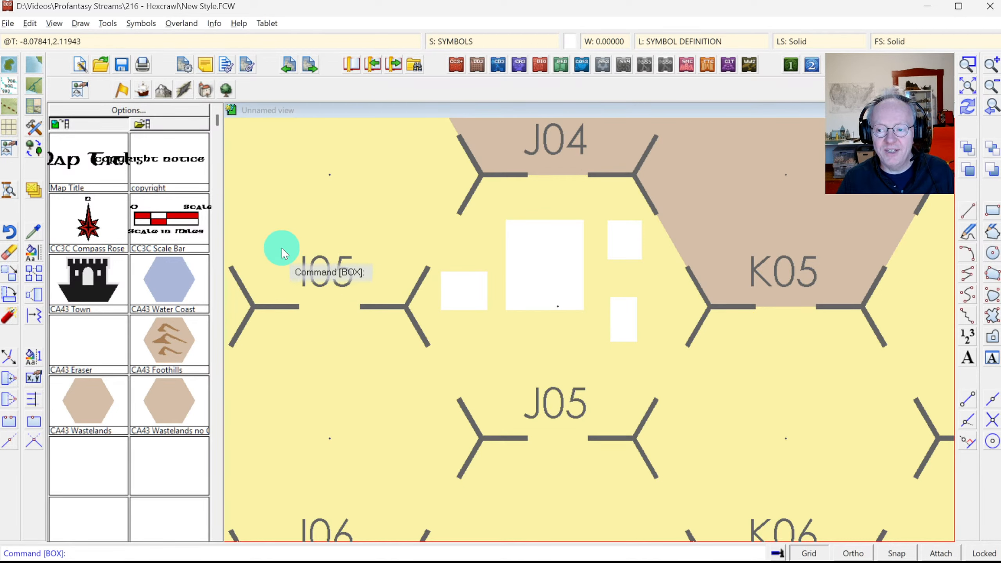
click(105, 24)
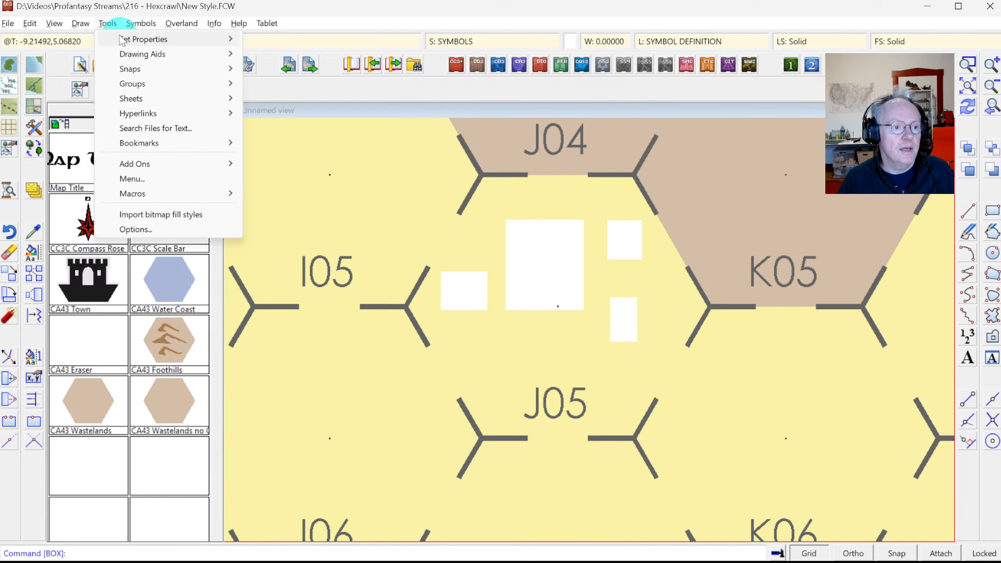
click(87, 30)
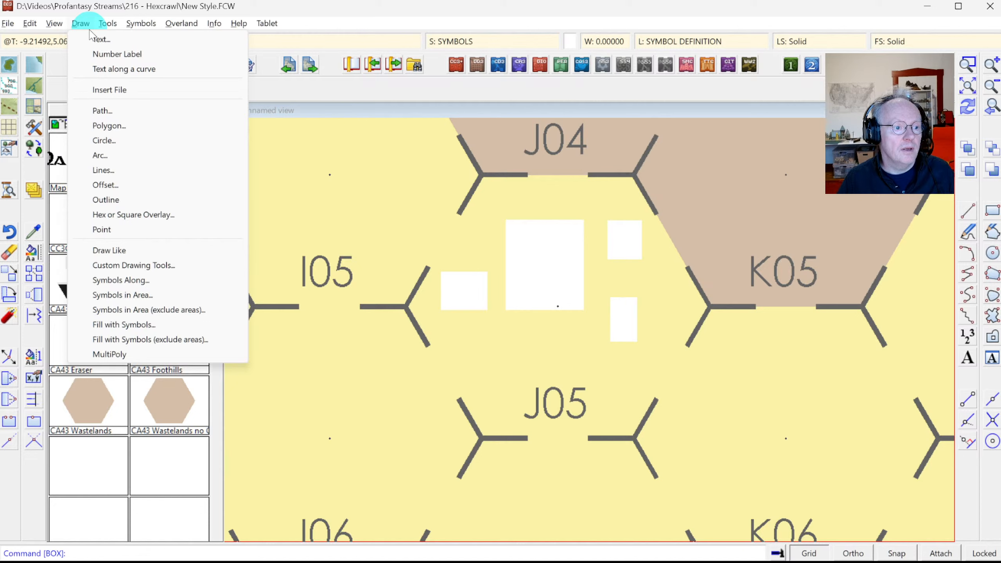
click(108, 25)
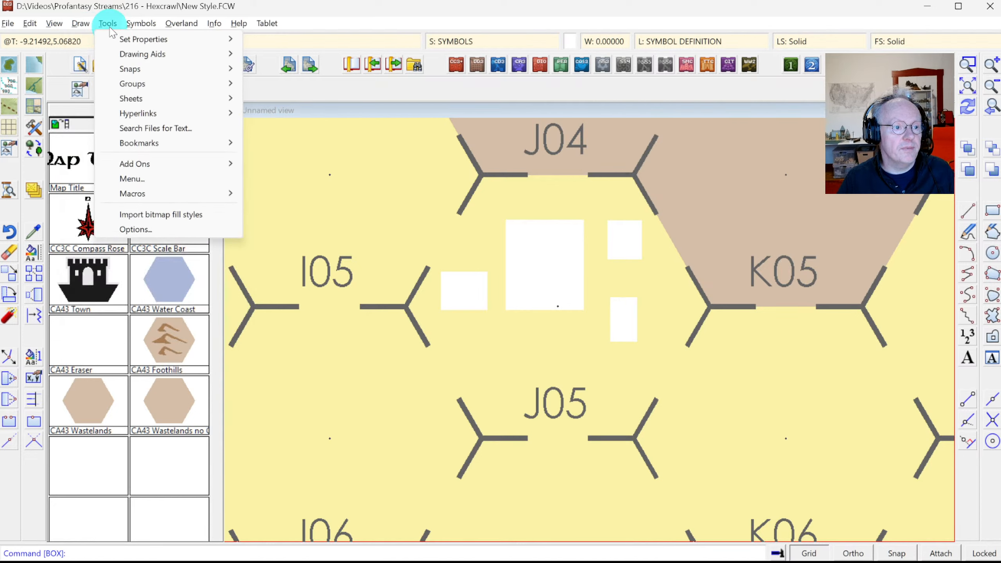
mouse_move(139, 83)
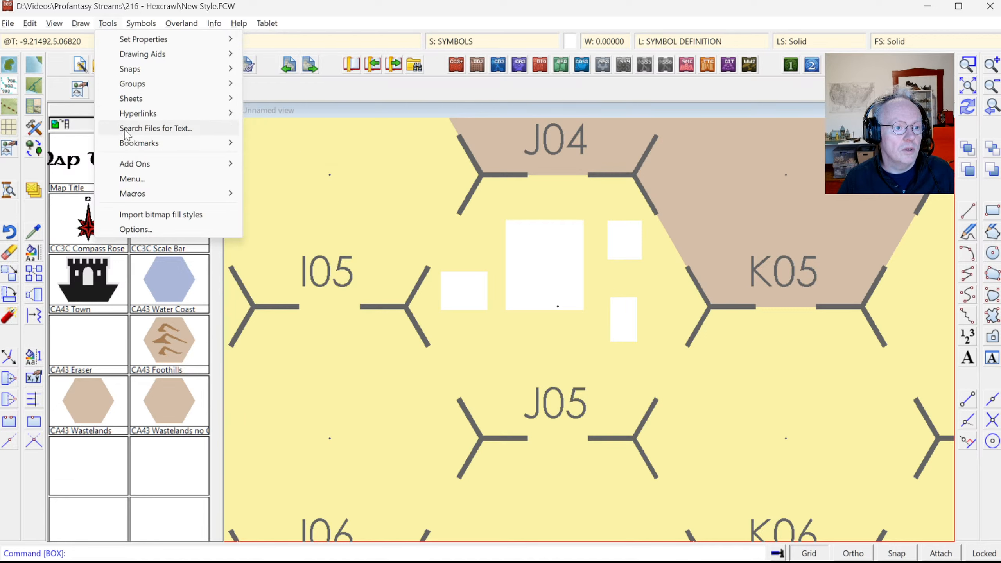
click(68, 46)
mouse_move(85, 27)
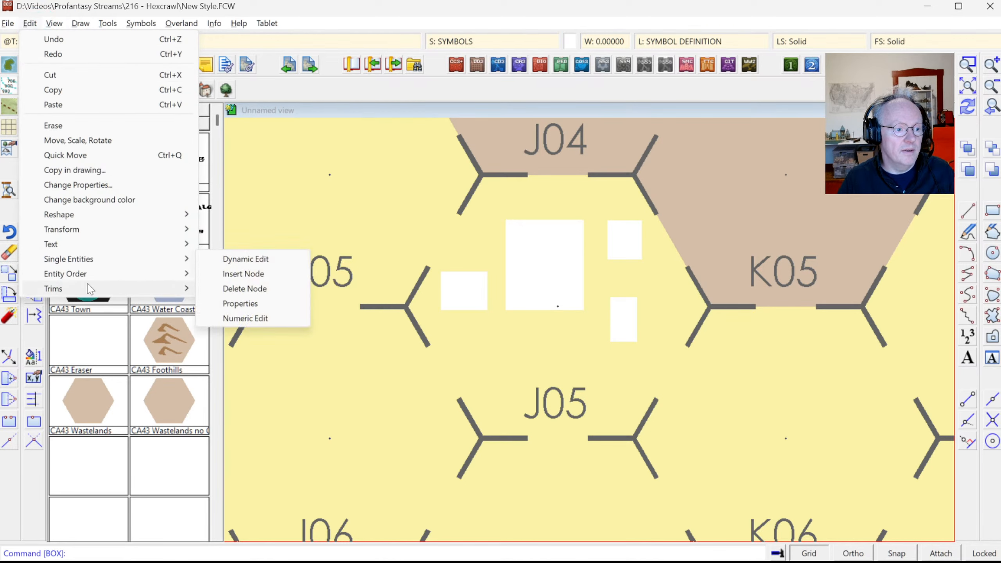
mouse_move(91, 291)
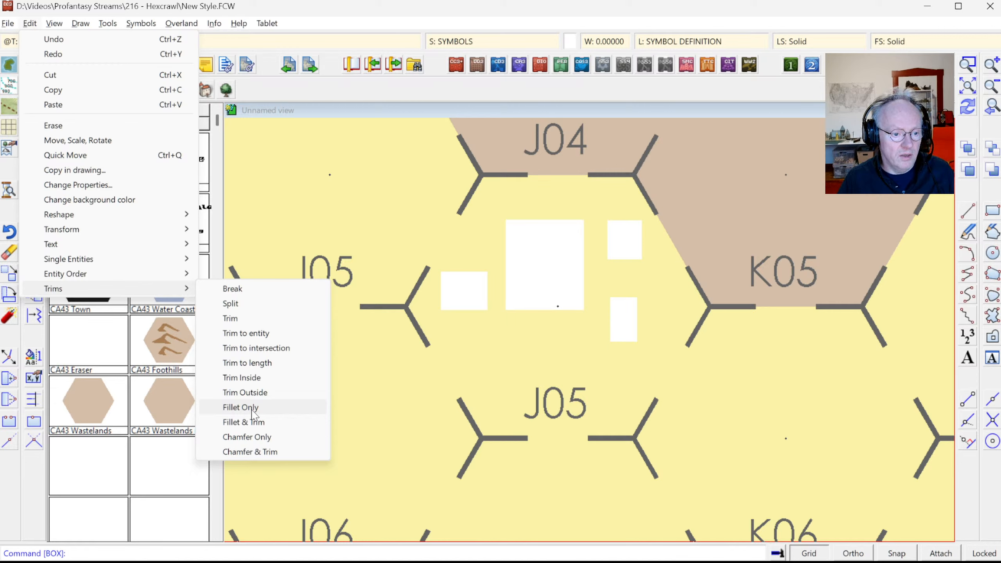
click(131, 10)
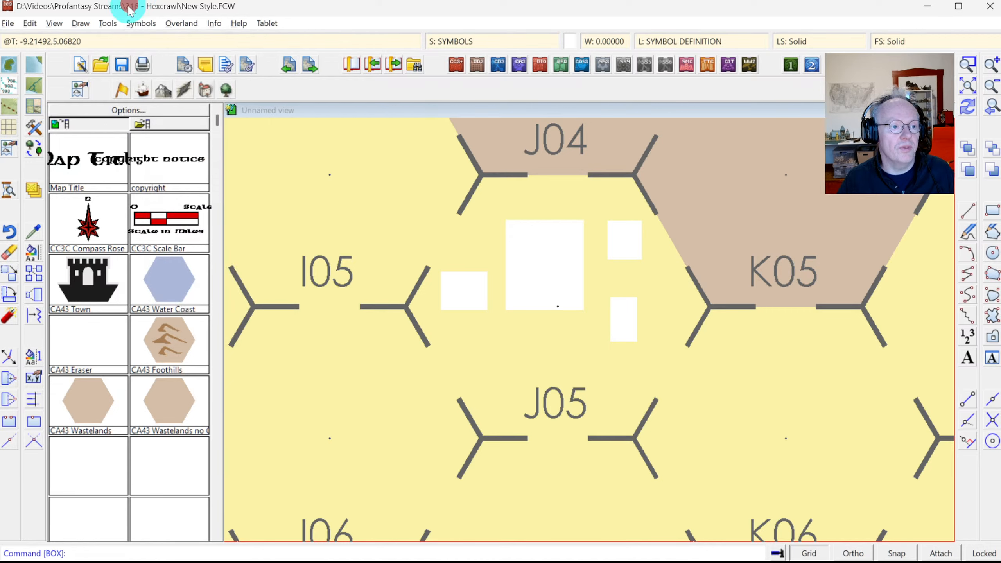
Step: Explode the four white boxes in hex J05 into plain outlines and zoom in on them
click(8, 316)
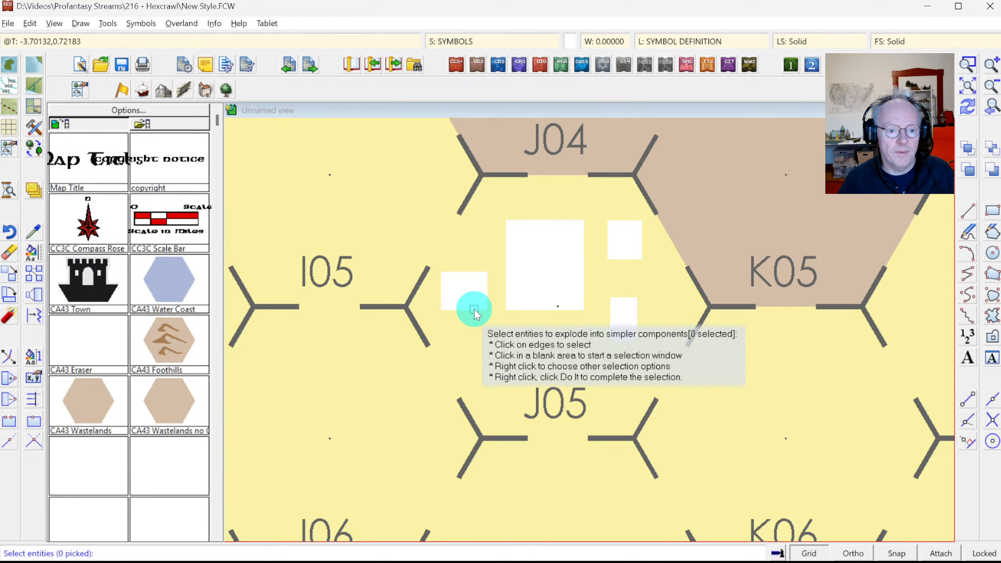
click(474, 308)
click(507, 280)
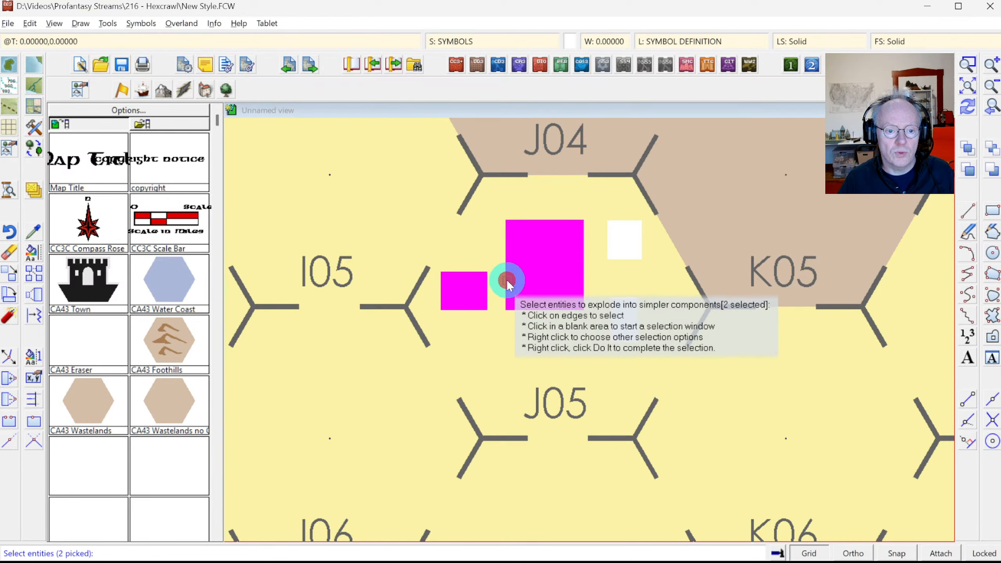
click(611, 256)
click(621, 300)
right_click(623, 292)
click(624, 291)
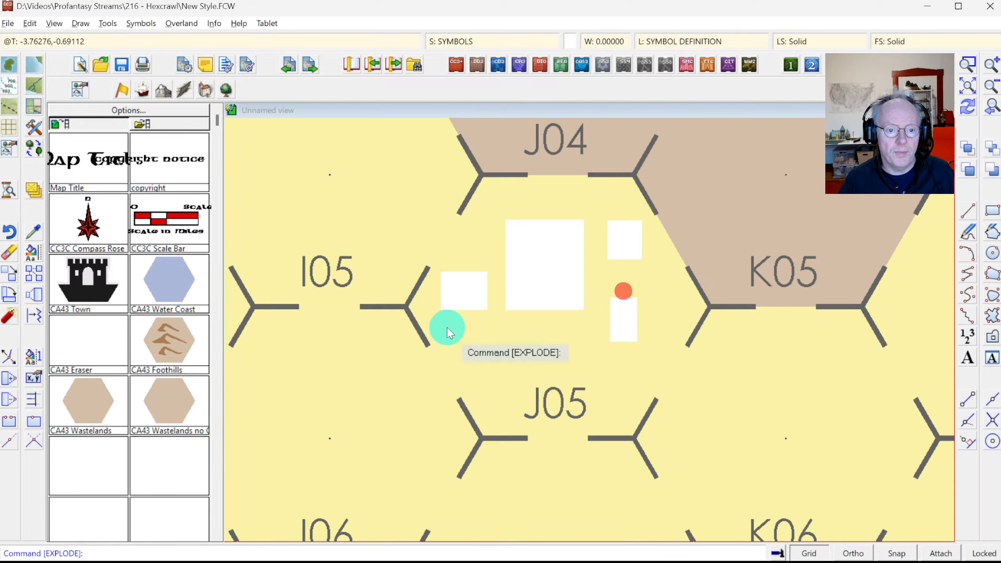
click(969, 108)
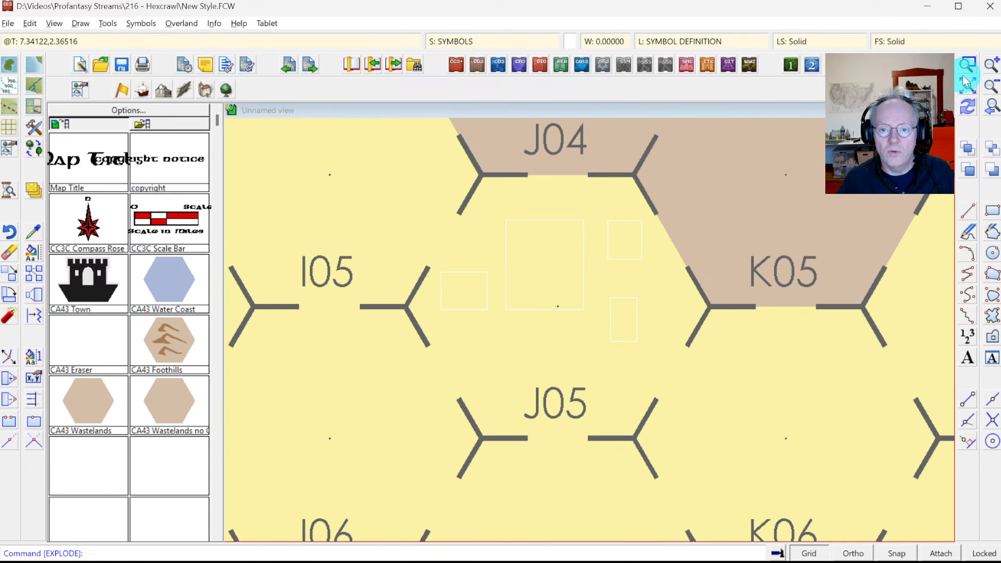
click(402, 185)
click(695, 415)
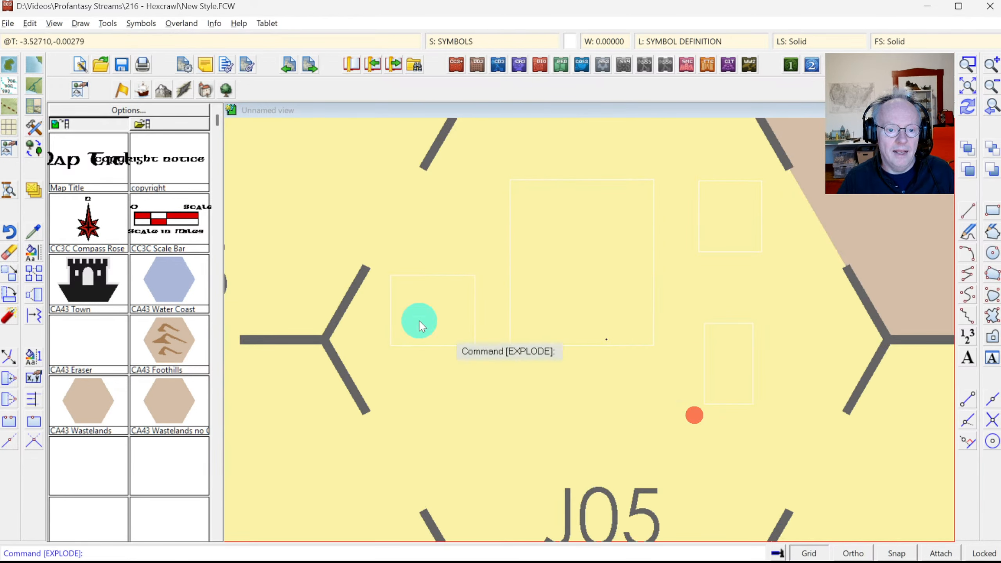
Step: Start Change Color and select the exploded box outlines, adding missed edges individually
click(30, 252)
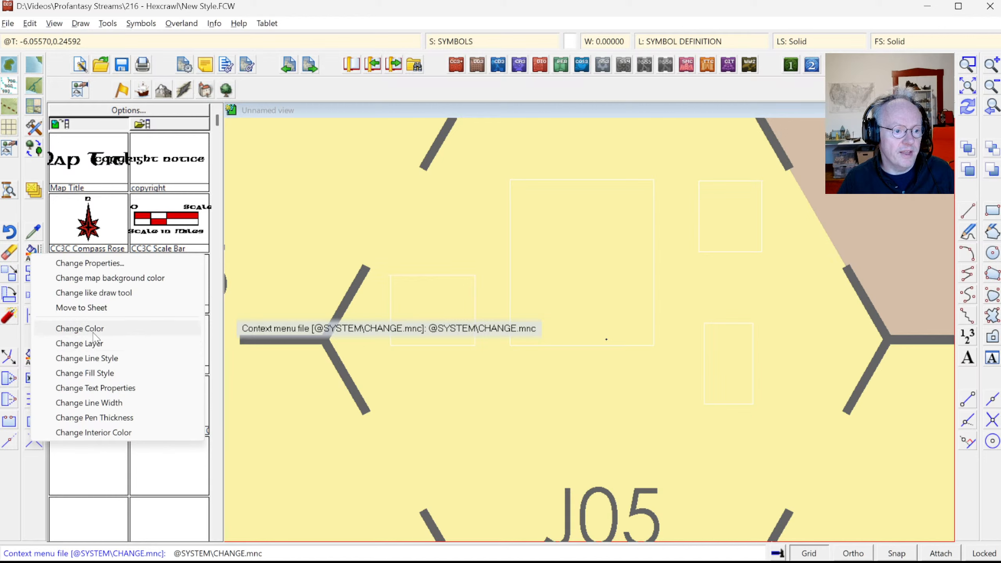
click(94, 333)
click(451, 220)
click(720, 405)
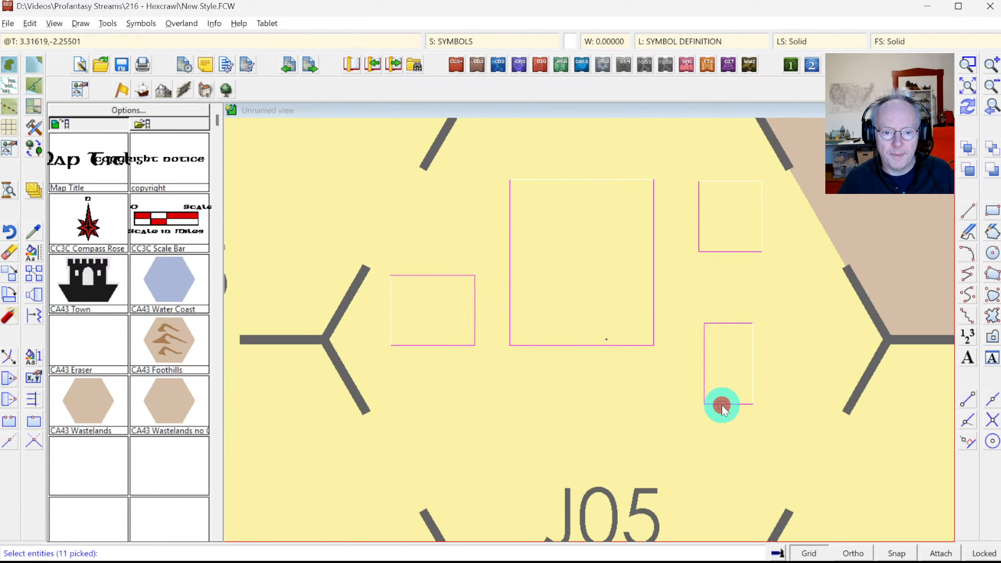
right_click(619, 333)
click(609, 208)
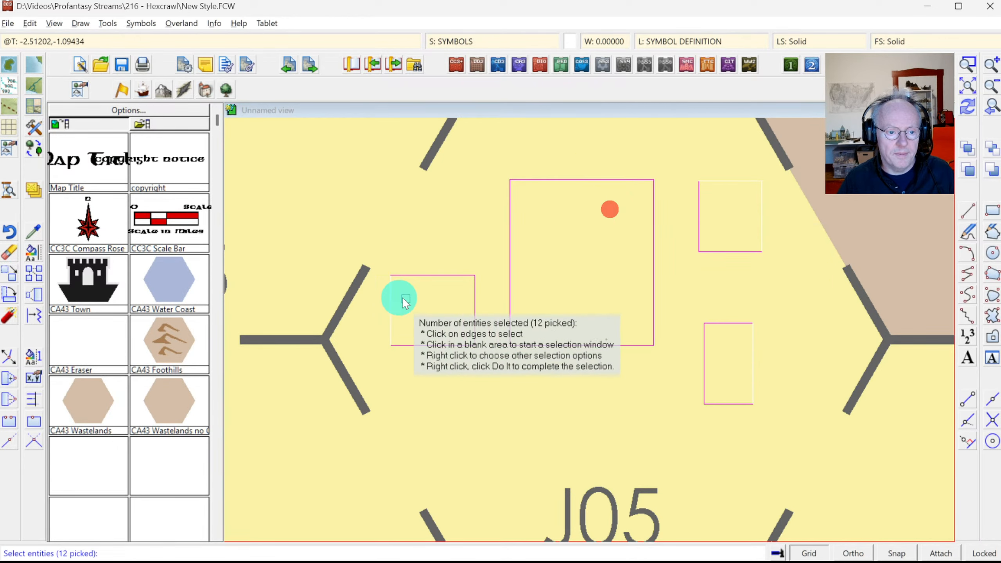
click(392, 298)
click(740, 228)
click(775, 229)
Step: Add the right-hand boxes' edges to the selection and recolour all outlines purple
click(718, 147)
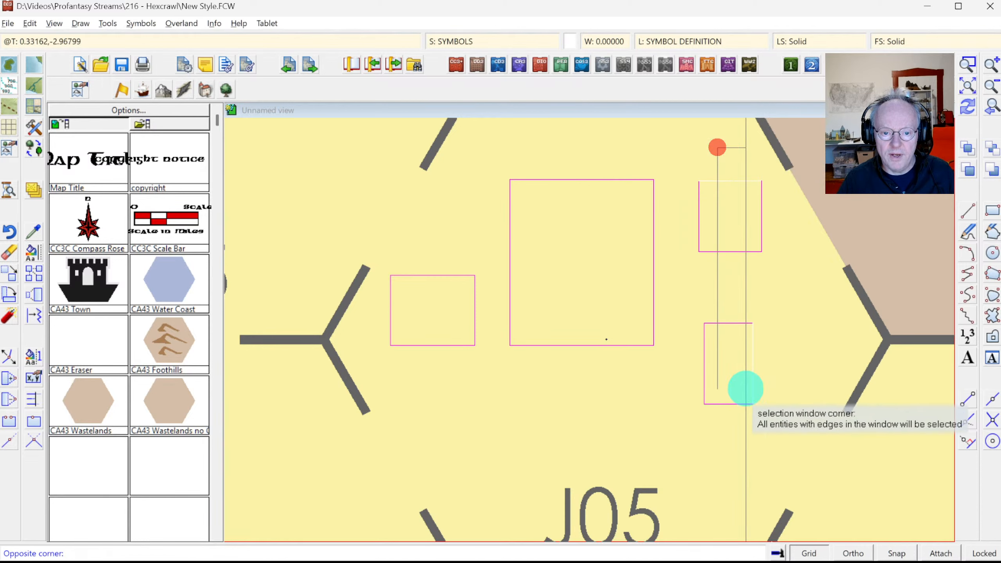
click(762, 385)
right_click(655, 300)
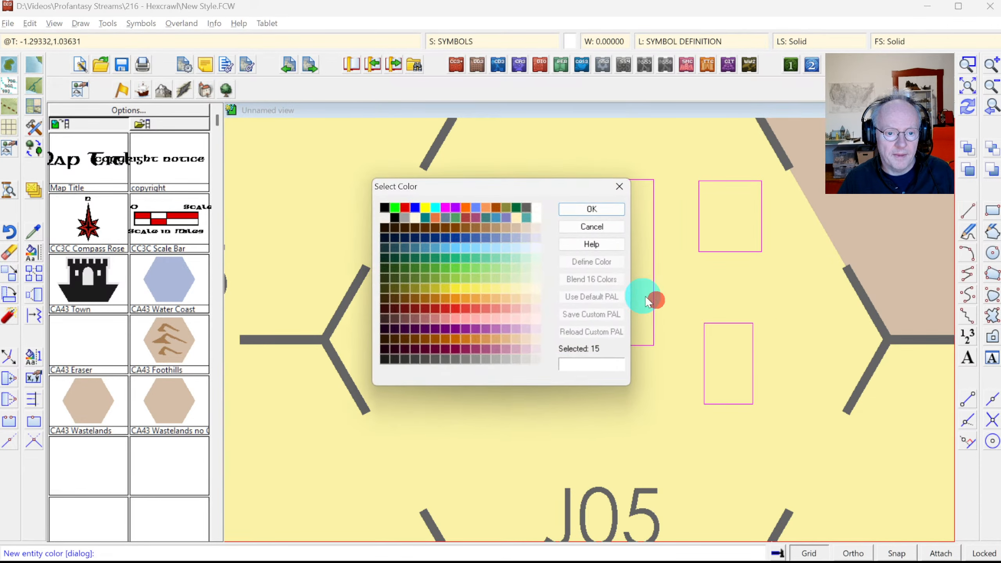
click(457, 207)
click(589, 209)
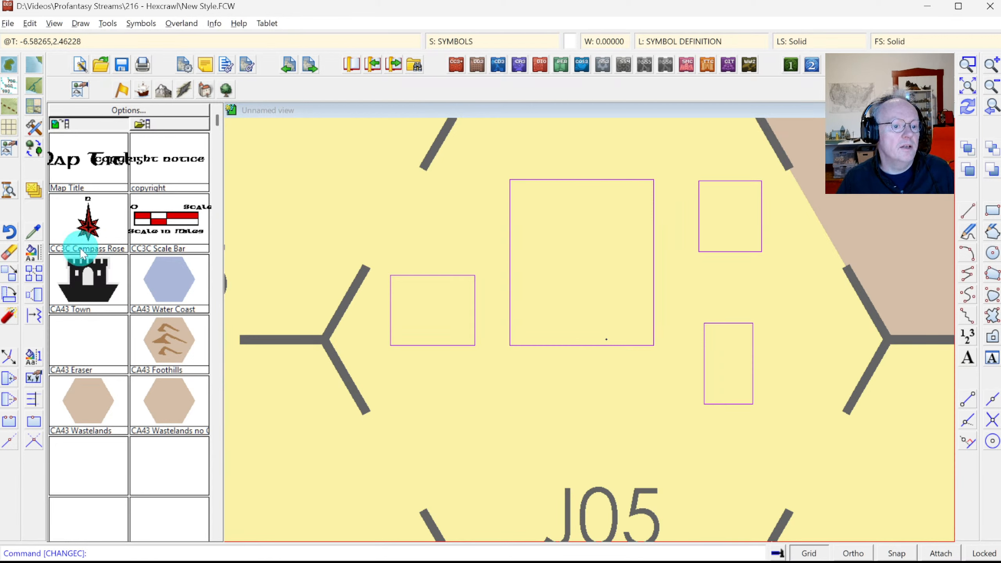
click(80, 23)
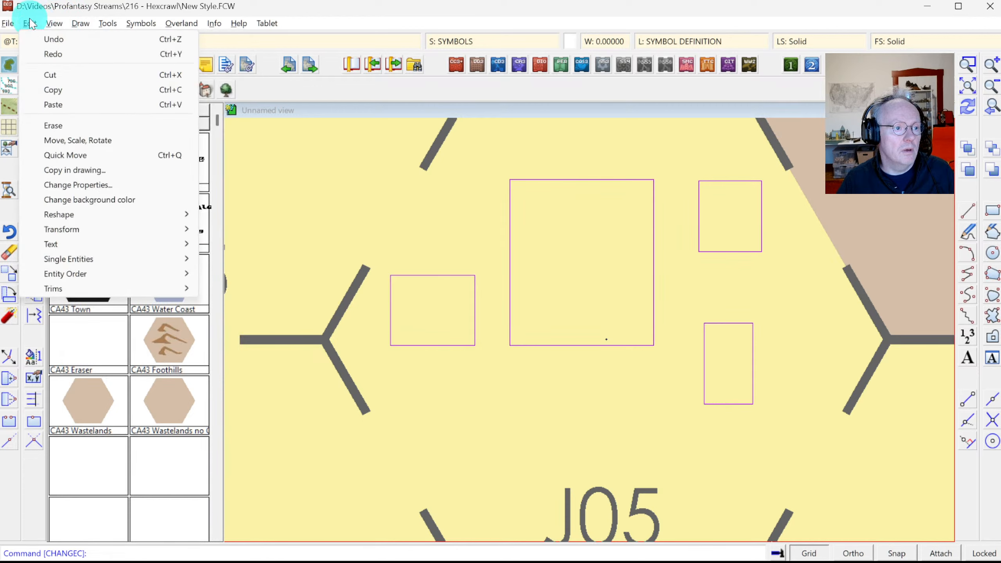
click(63, 288)
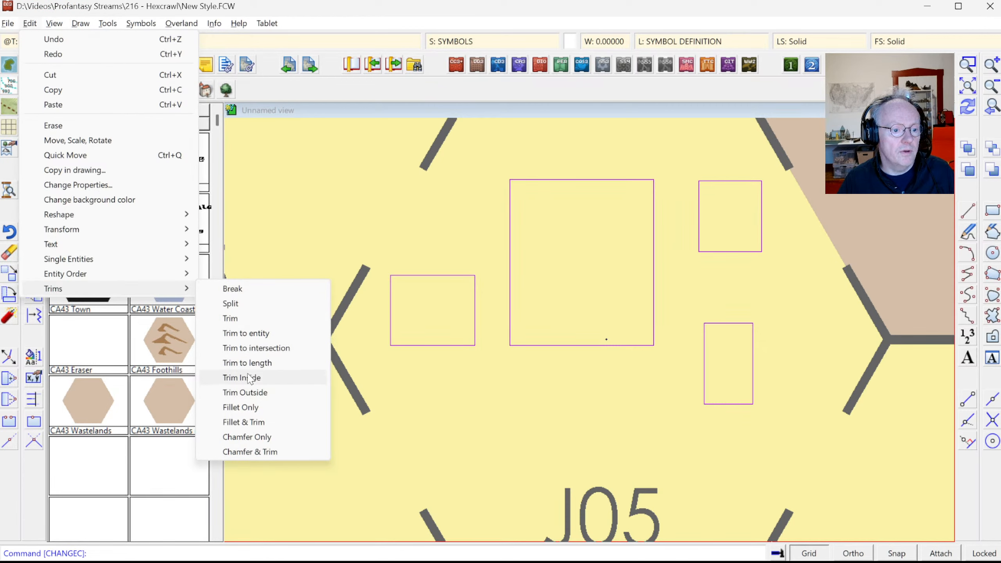
click(258, 424)
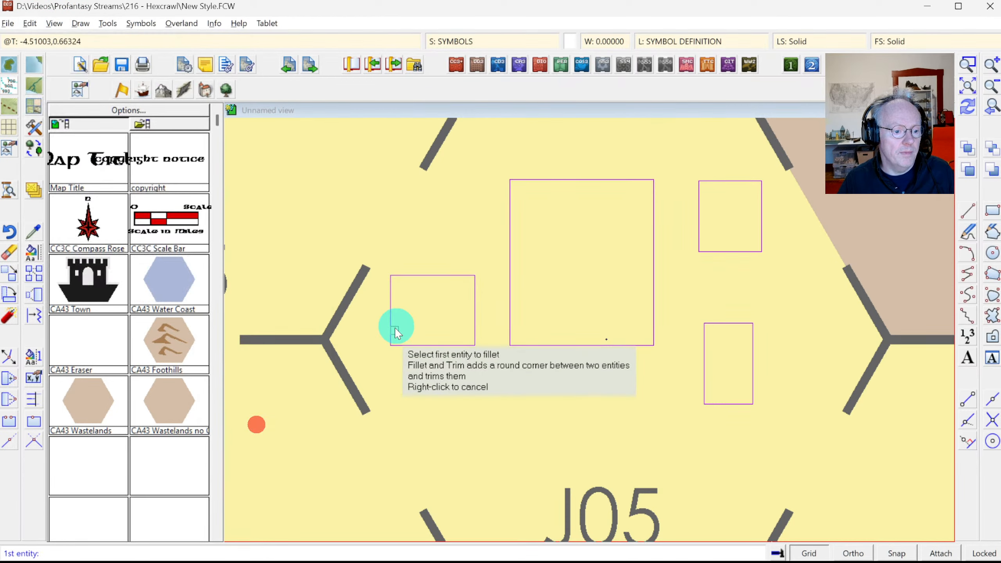
click(390, 296)
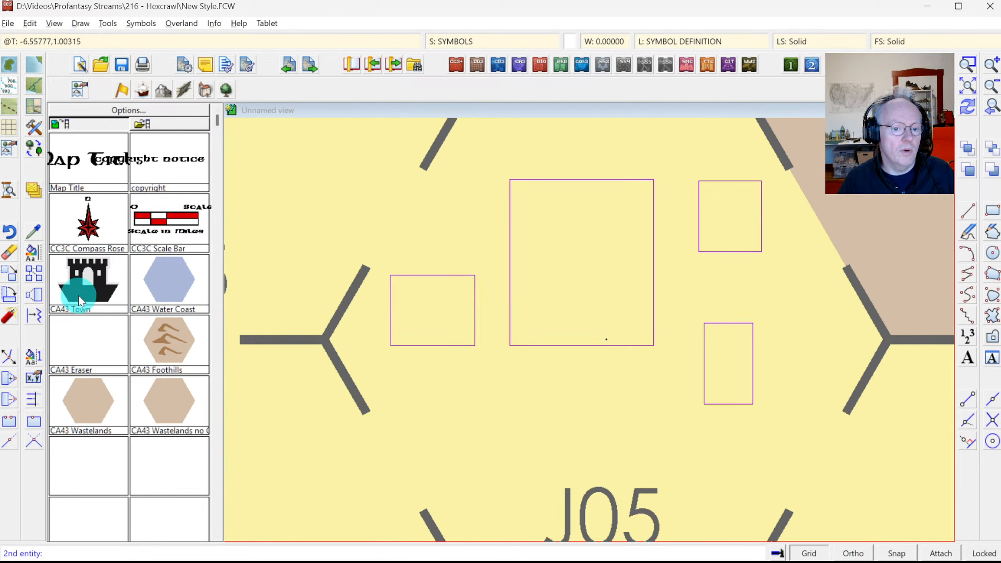
click(399, 274)
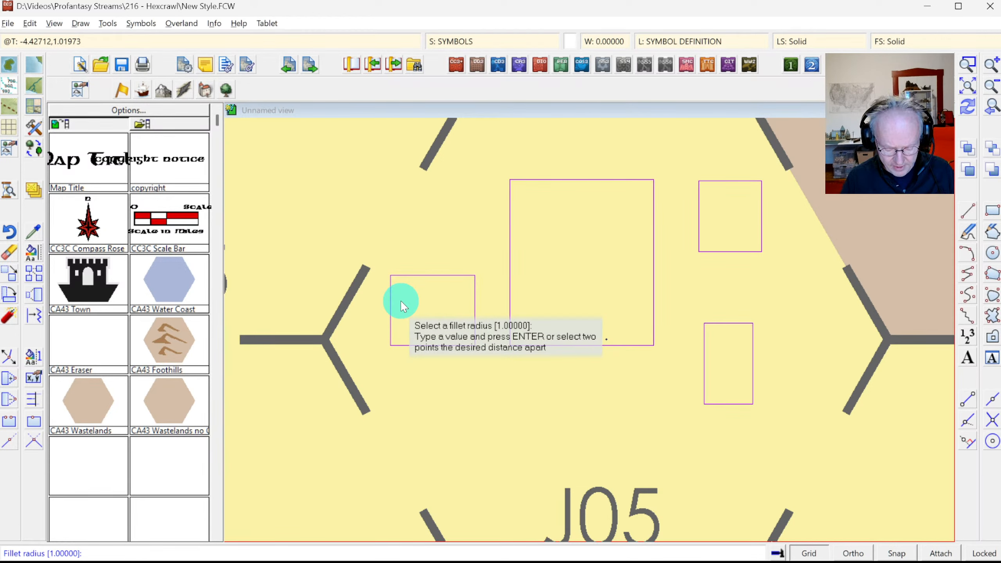
key(Return)
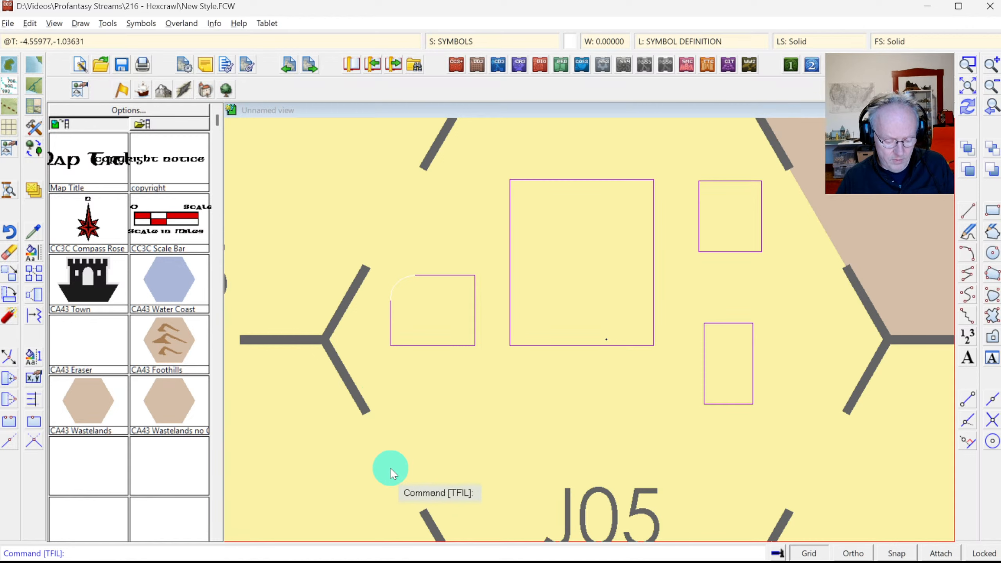
Step: Select the magenta box outlines by colour, recolour them green, and make green current
right_click(34, 255)
click(88, 331)
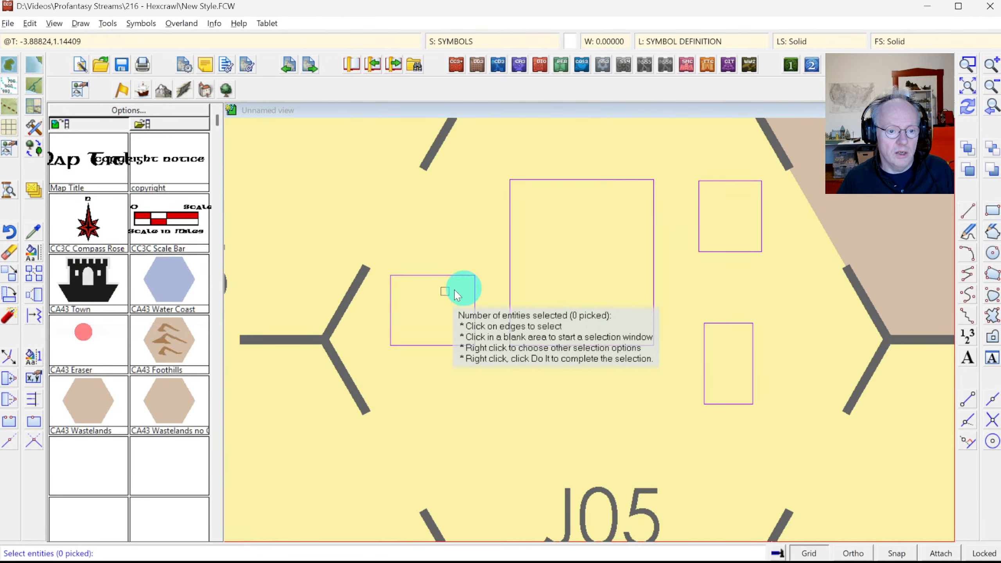
right_click(487, 282)
click(474, 384)
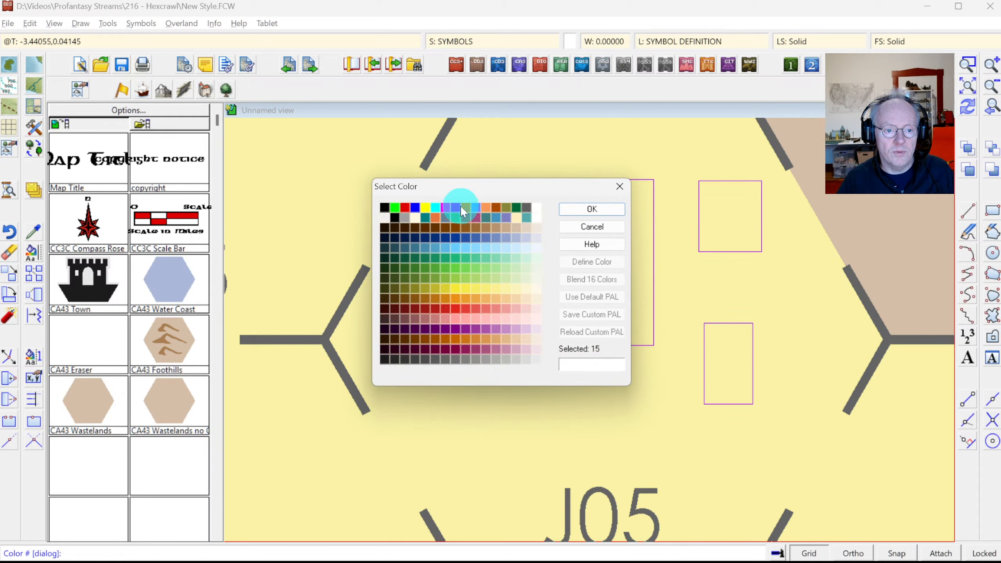
click(588, 212)
right_click(484, 238)
click(484, 239)
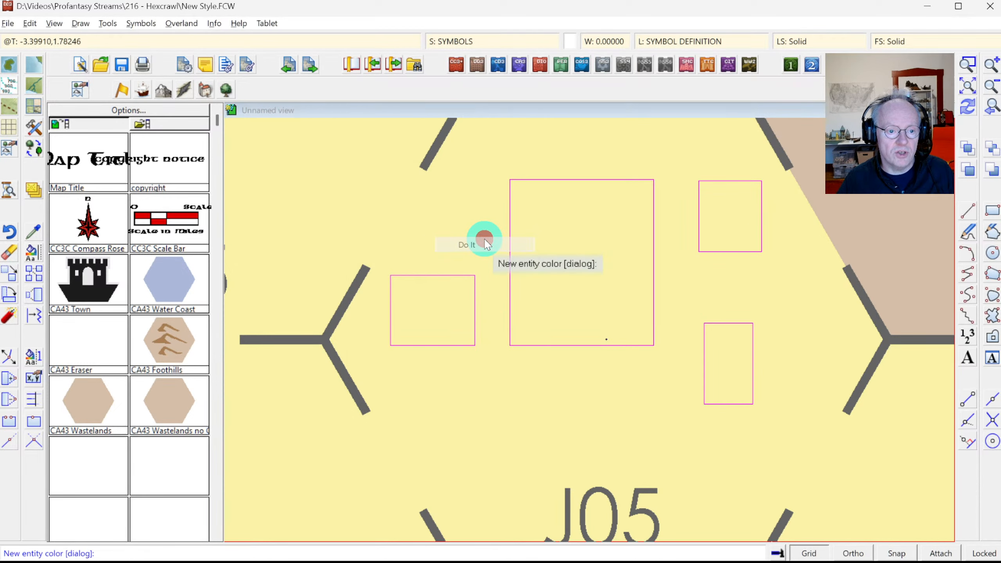
right_click(485, 239)
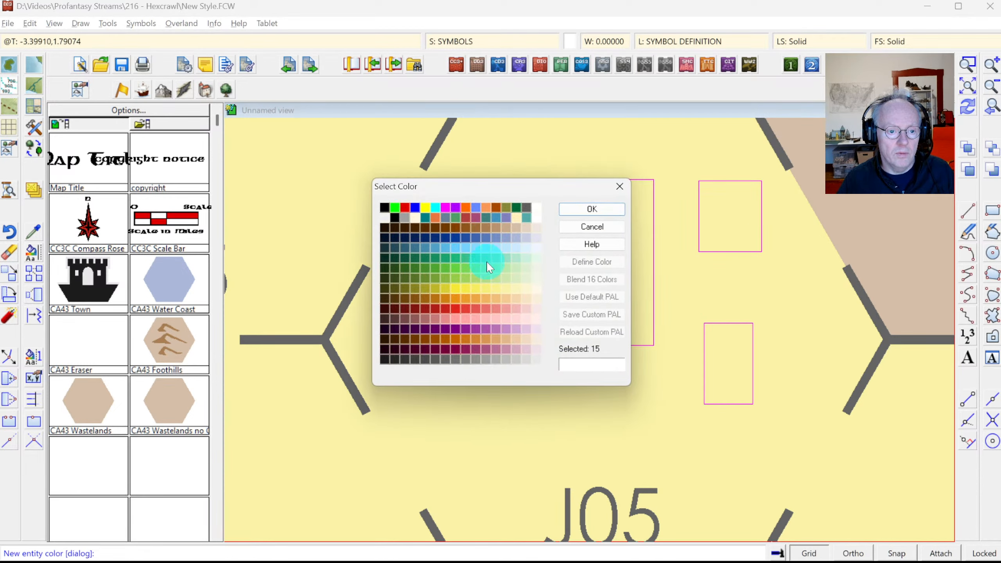
click(395, 208)
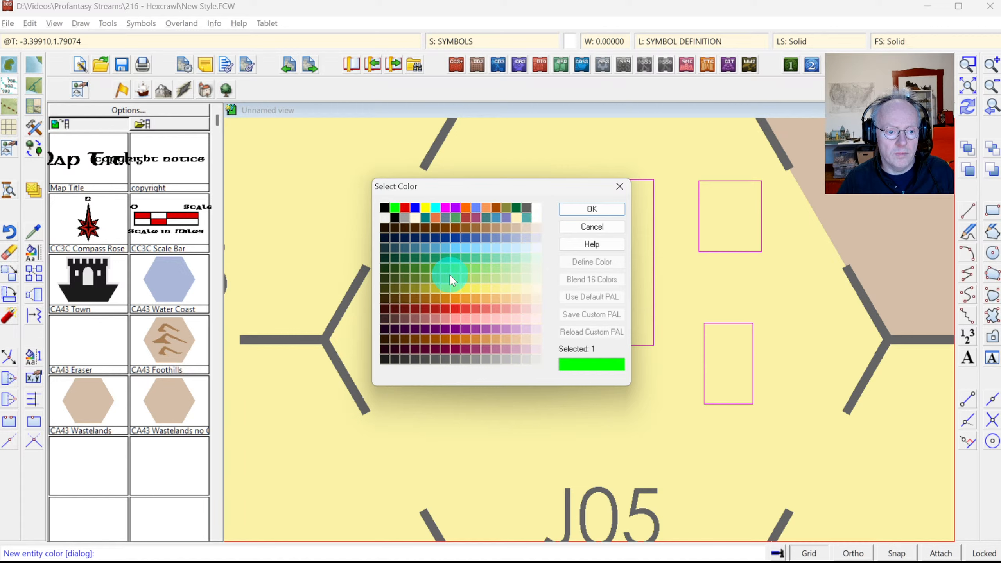
click(427, 257)
click(562, 209)
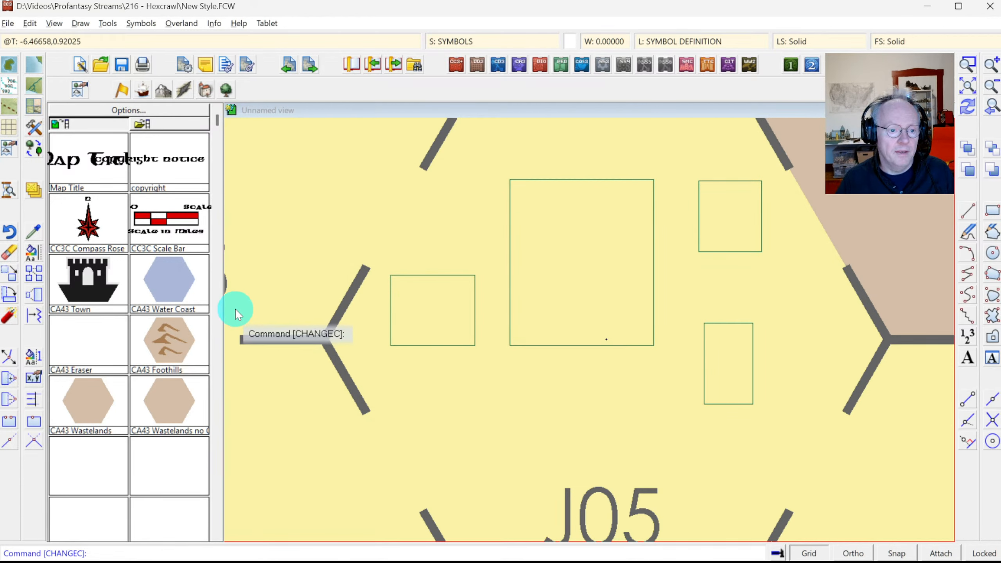
click(527, 181)
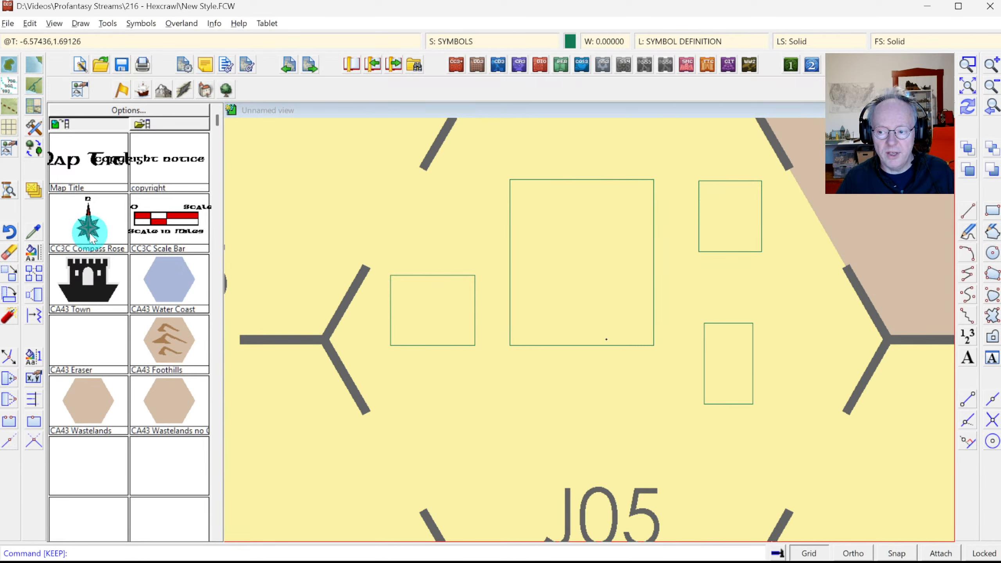
Step: Try Fillet and Trim on the small left box's first corner, then undo the oversized rounding
click(54, 23)
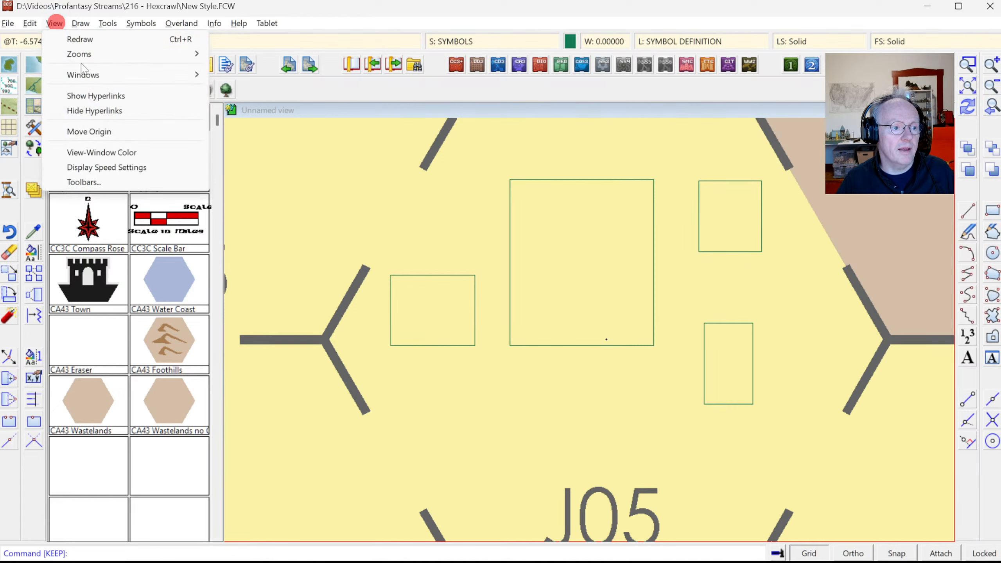
mouse_move(81, 23)
mouse_move(30, 23)
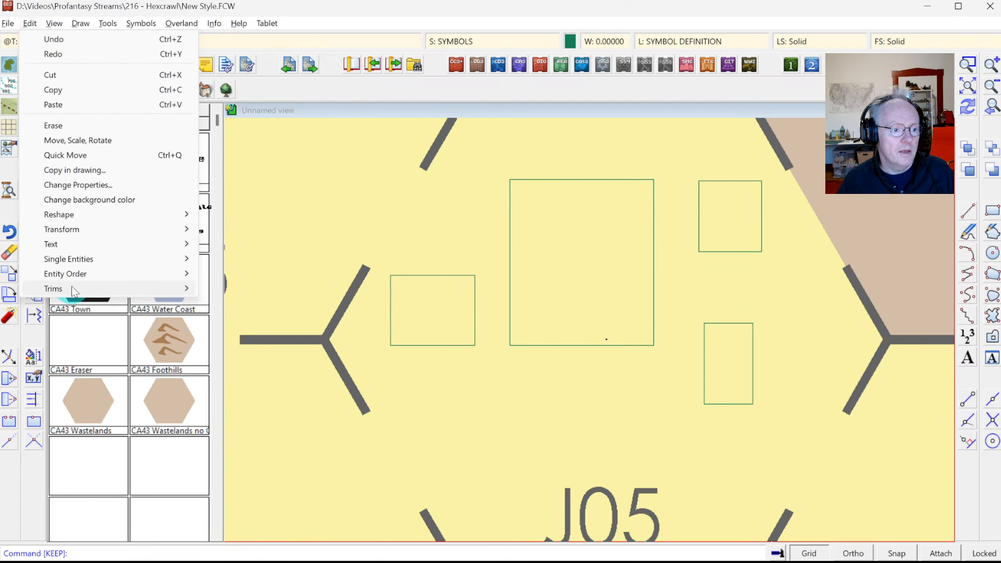
mouse_move(59, 289)
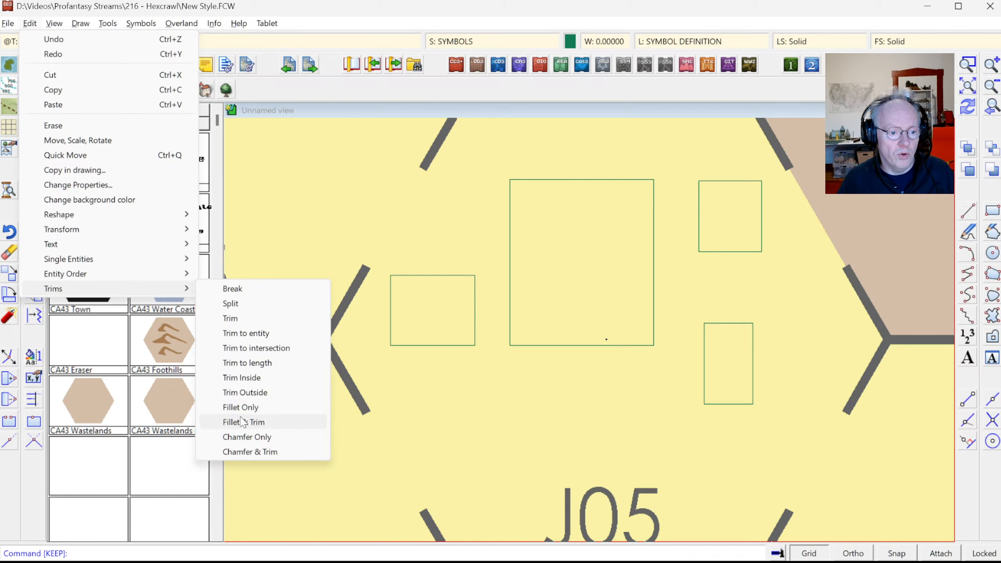
click(243, 422)
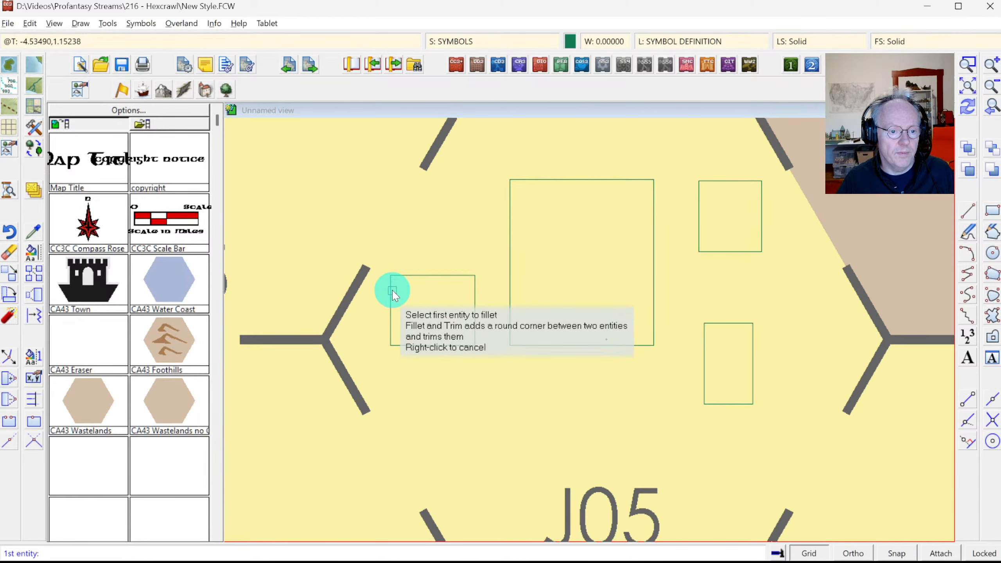
click(392, 290)
click(426, 297)
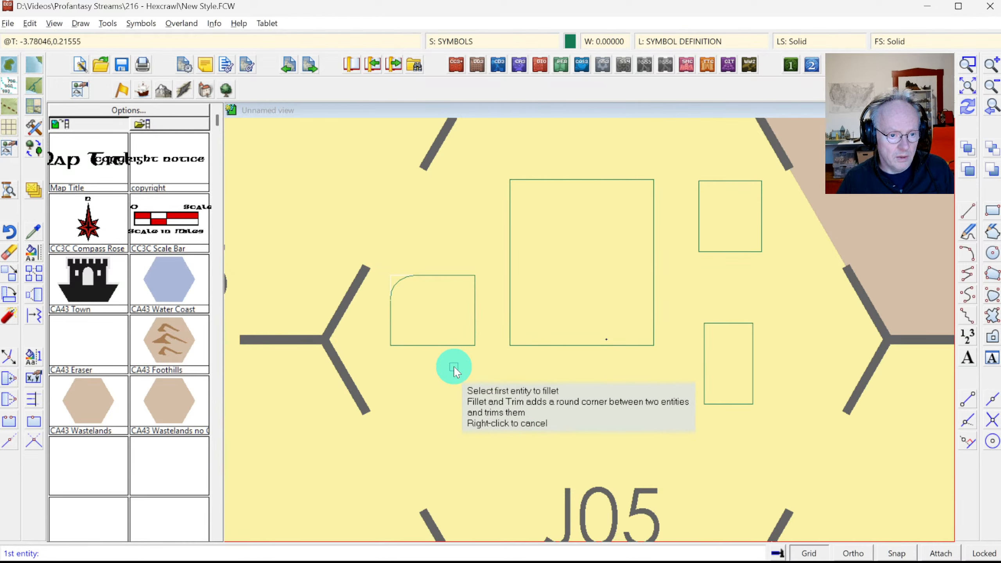
key(ctrl+z)
right_click(428, 317)
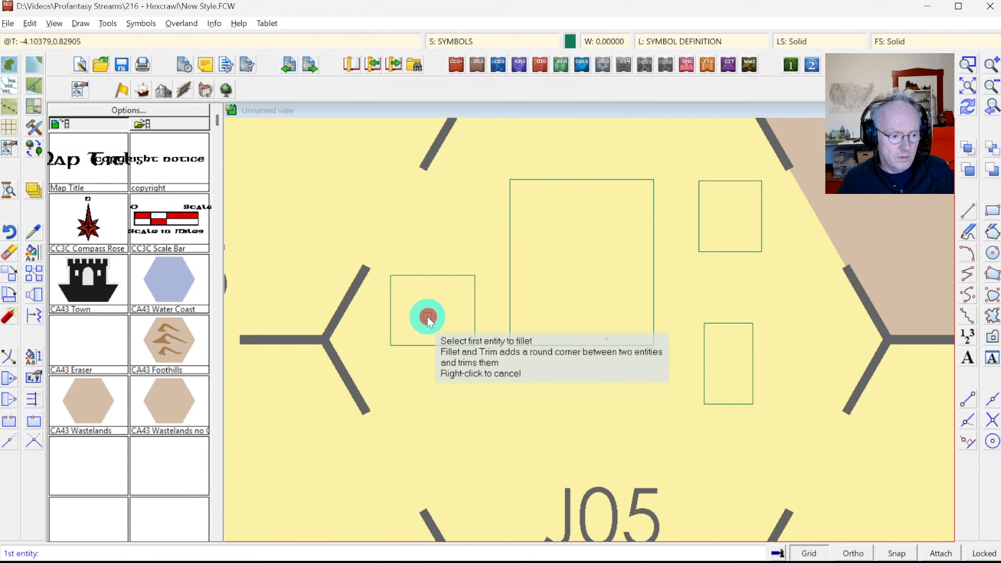
right_click(418, 316)
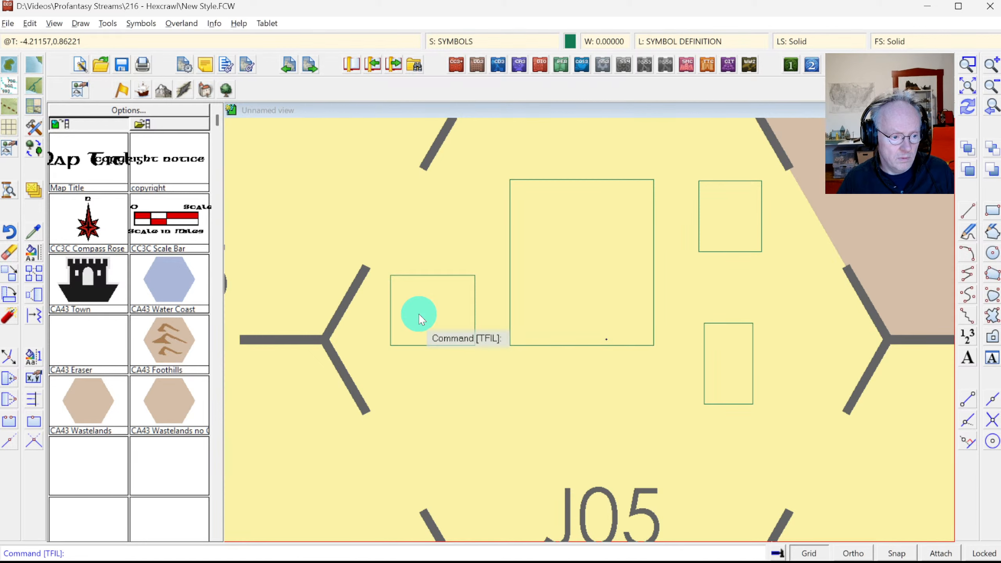
Step: Round the small left box's top-left corner with radius 0.2
click(81, 22)
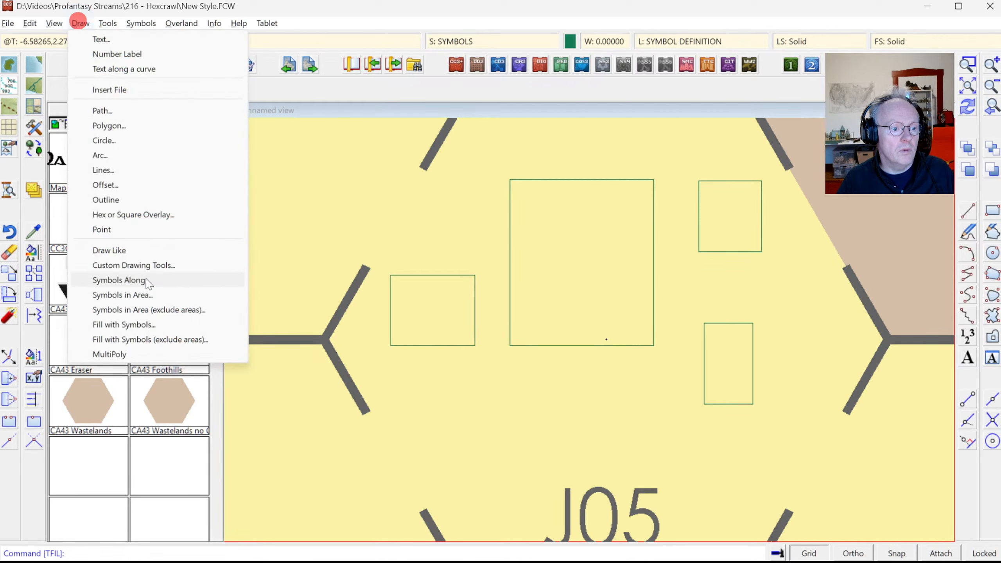
click(64, 20)
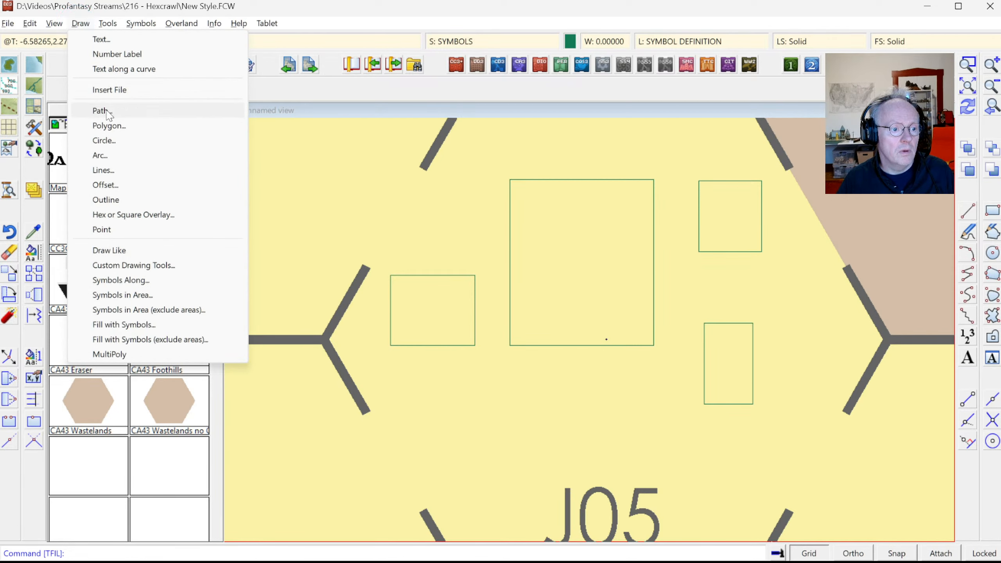
right_click(379, 284)
click(390, 290)
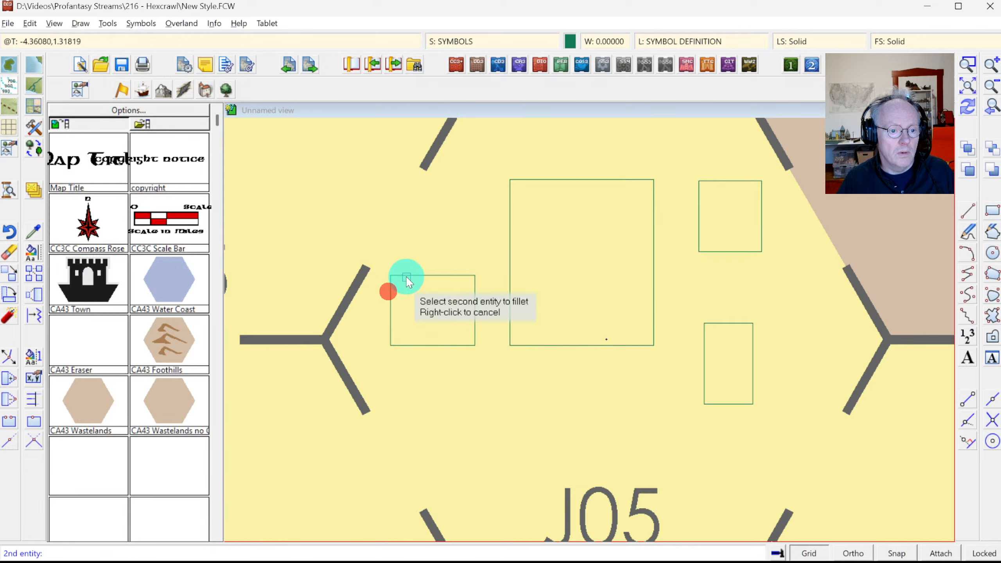
click(406, 276)
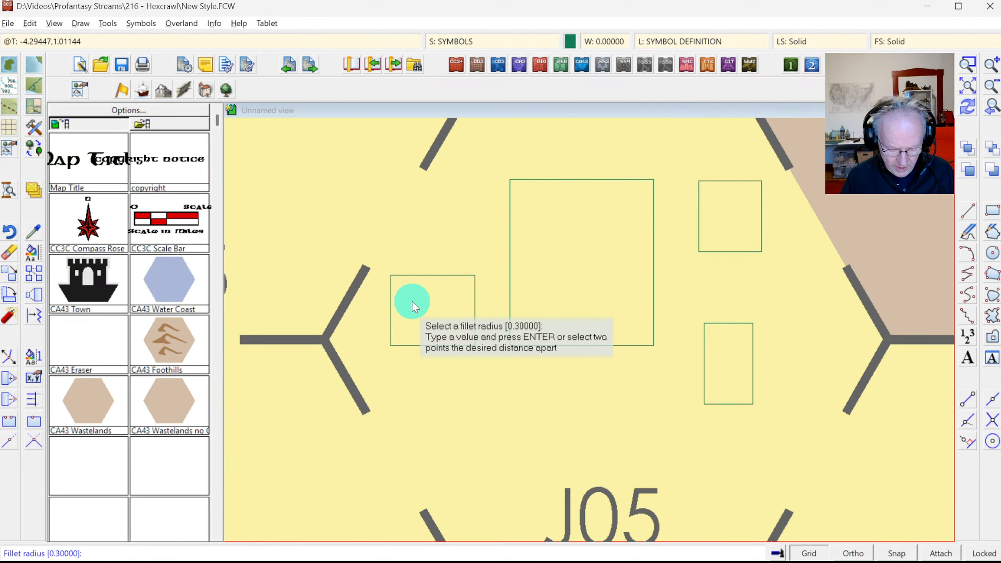
key(Return)
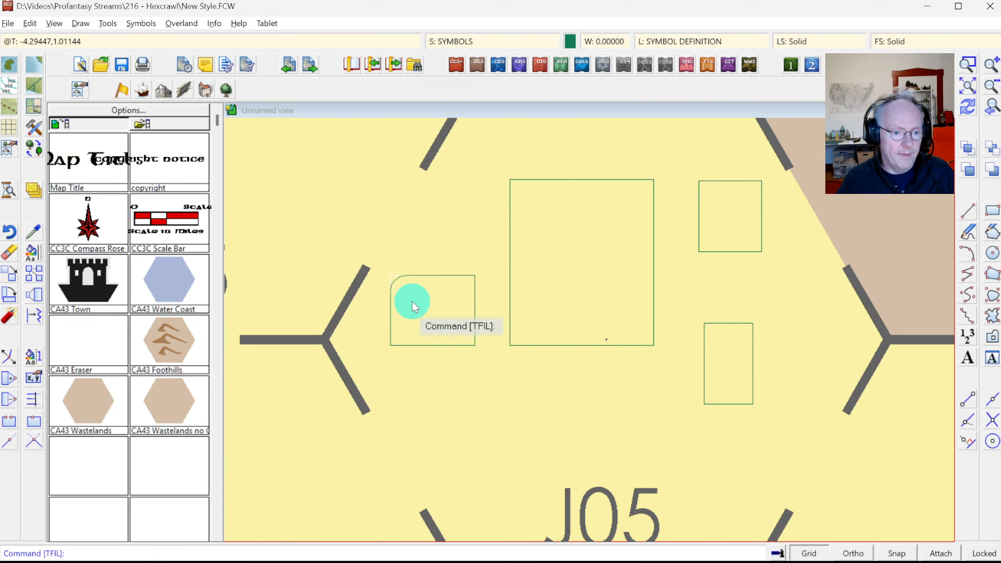
Step: Round the small left box's top-right, bottom-right and bottom-left corners at 0.2
right_click(432, 266)
click(465, 276)
click(442, 295)
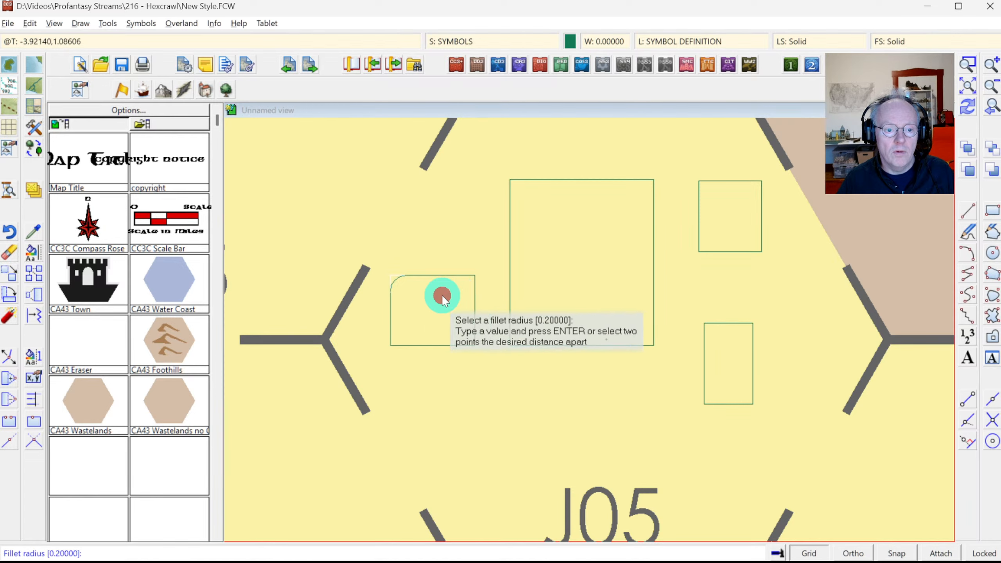
key(Return)
right_click(454, 340)
click(472, 330)
click(459, 343)
key(Return)
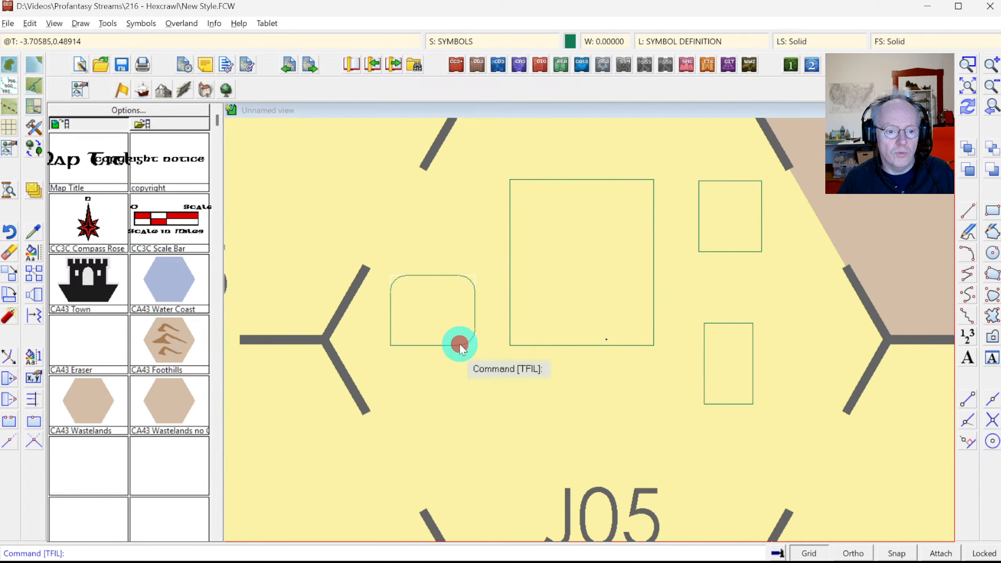
right_click(409, 346)
click(408, 346)
click(391, 332)
key(Return)
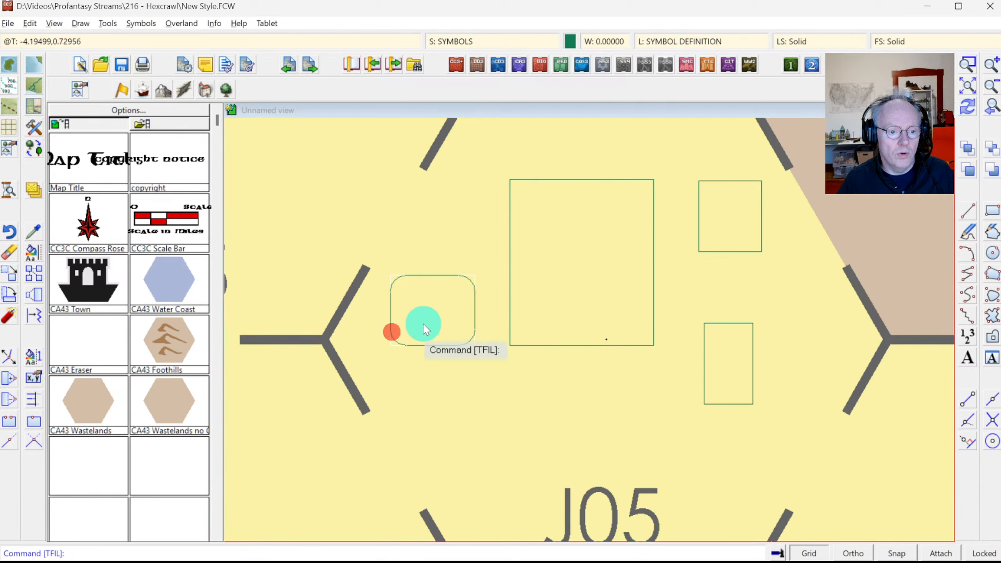
Step: Round the large box's top-left and top-right corners
right_click(543, 203)
click(515, 194)
right_click(517, 195)
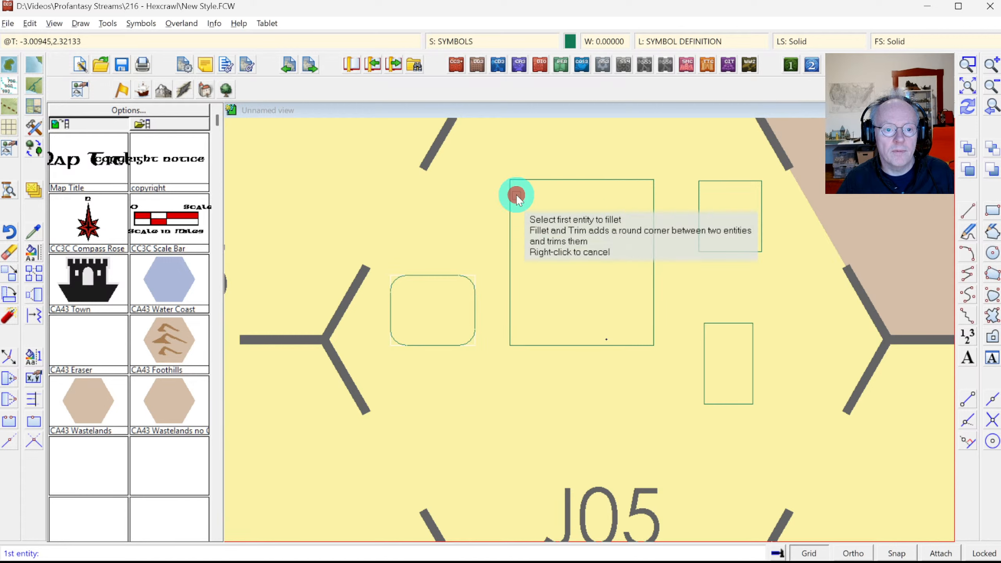
click(511, 196)
click(534, 181)
key(Return)
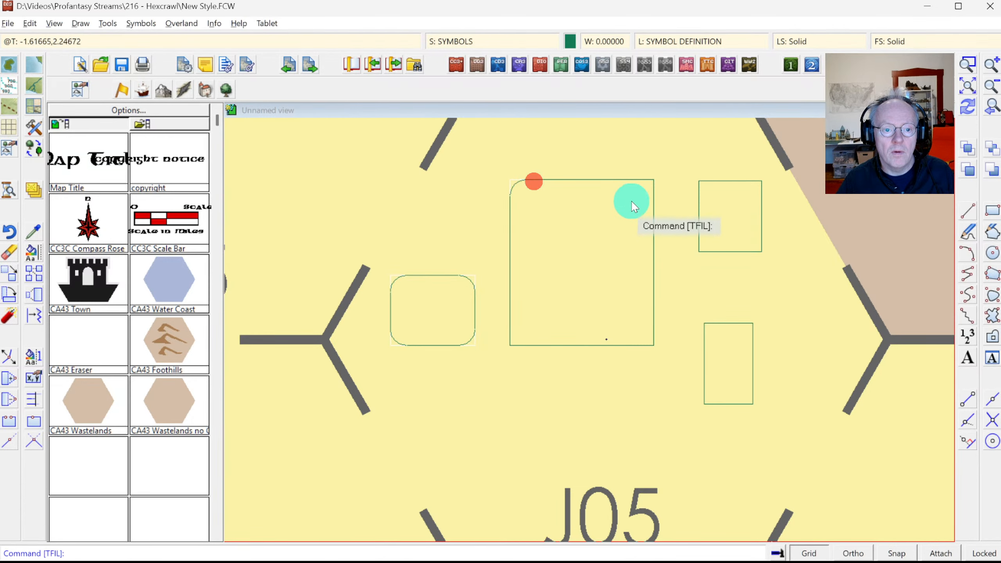
right_click(633, 205)
click(635, 179)
click(635, 203)
key(Return)
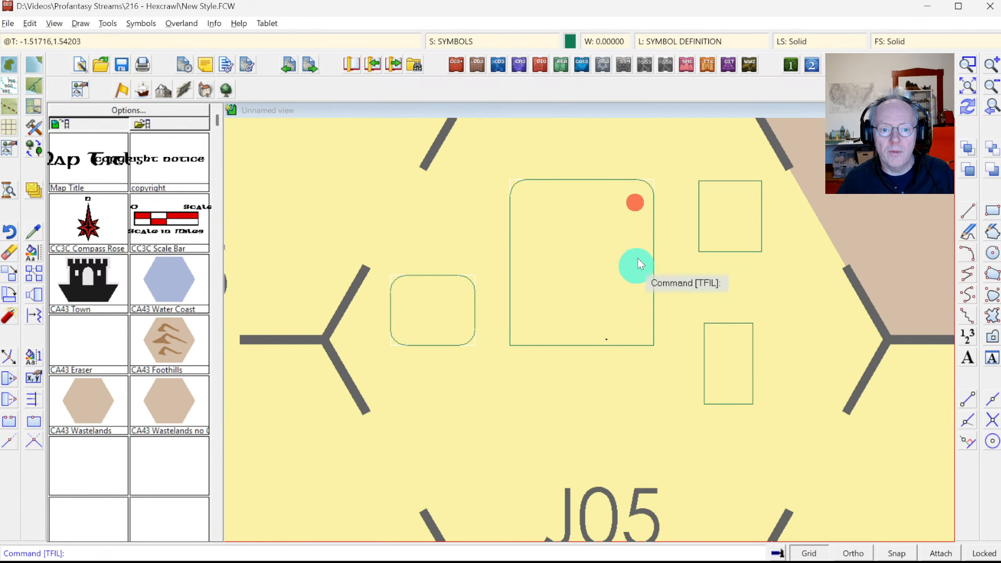
Step: Round the large box's bottom-right and bottom-left corners with the default radius
right_click(650, 323)
click(651, 326)
click(635, 344)
key(Return)
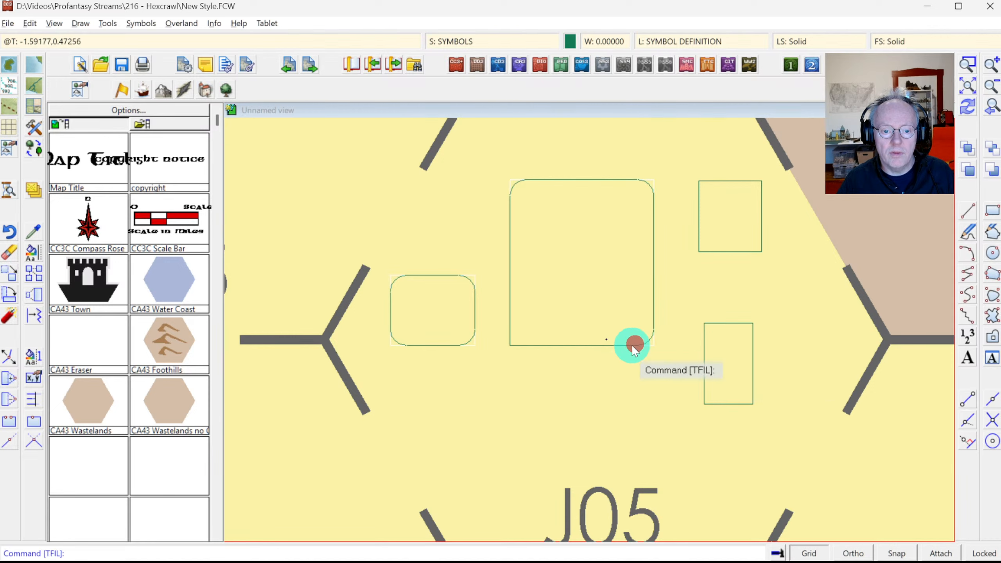
right_click(633, 344)
click(541, 344)
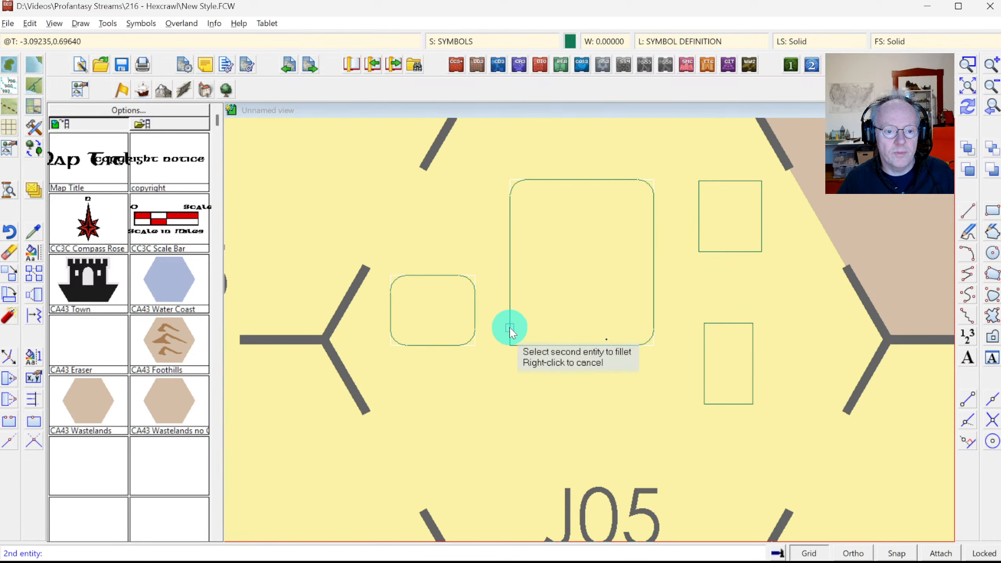
click(510, 331)
right_click(548, 297)
Step: Round the small upper-right box's top-left and top-right corners
right_click(688, 192)
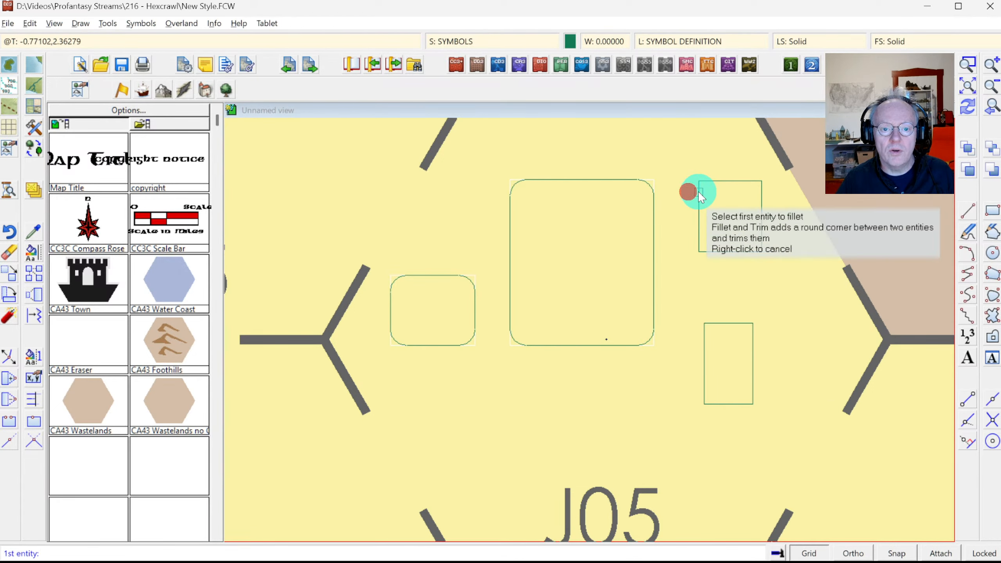
click(699, 193)
click(715, 184)
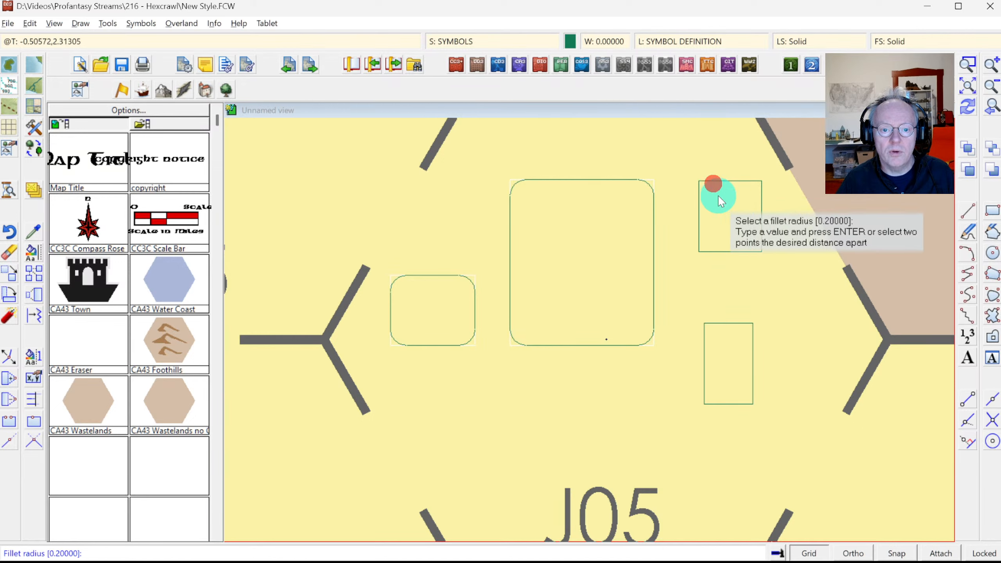
click(709, 194)
click(721, 190)
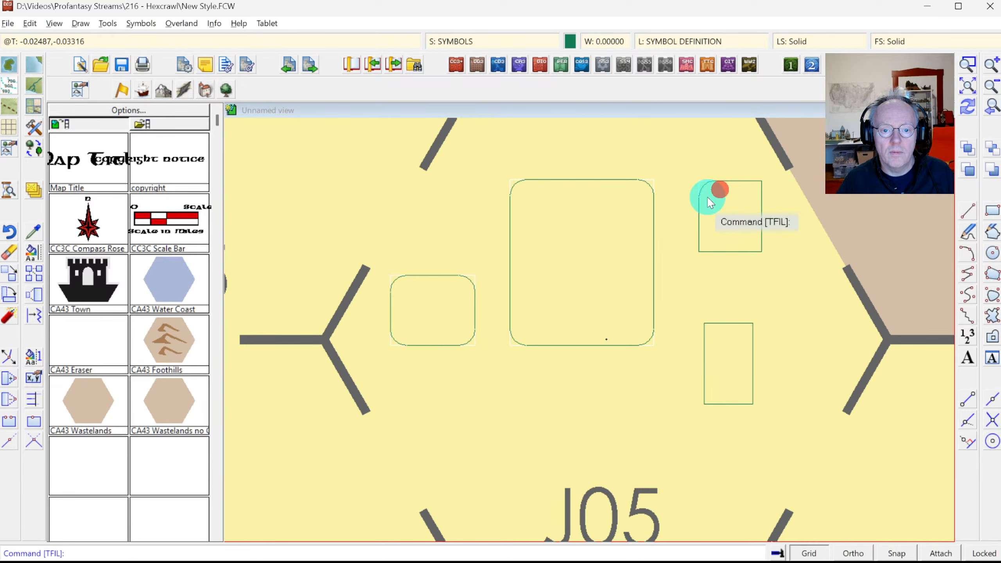
right_click(736, 190)
click(742, 182)
click(761, 196)
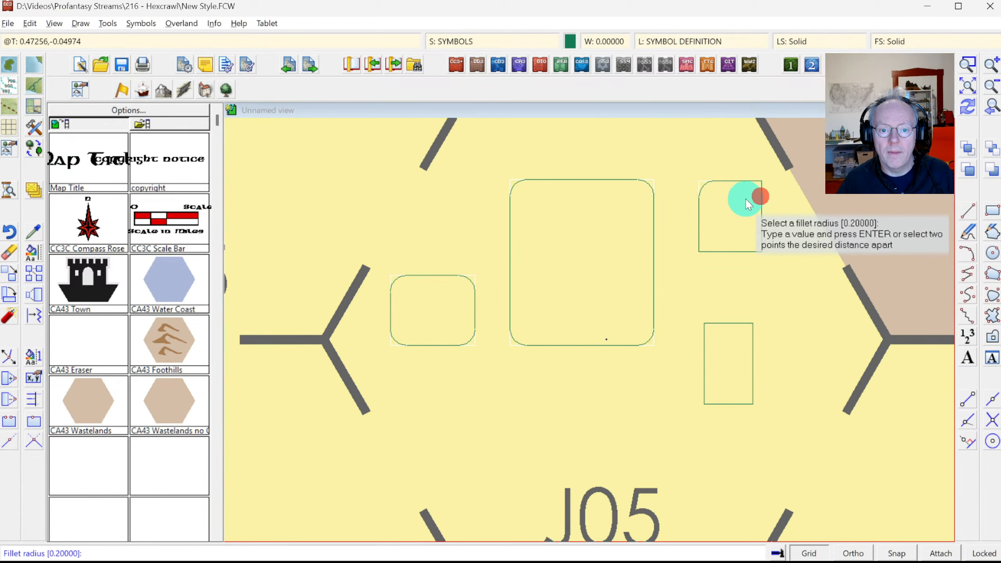
right_click(743, 200)
Step: Round the small upper-right box's bottom-right and bottom-left corners with the default radius
right_click(753, 232)
click(761, 238)
click(749, 253)
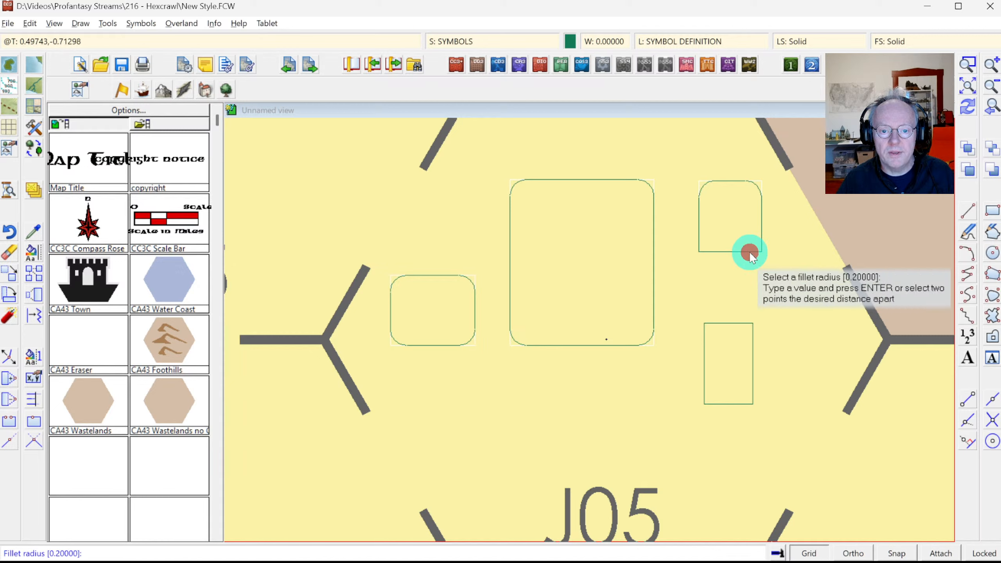
right_click(734, 256)
right_click(722, 253)
click(717, 250)
click(703, 241)
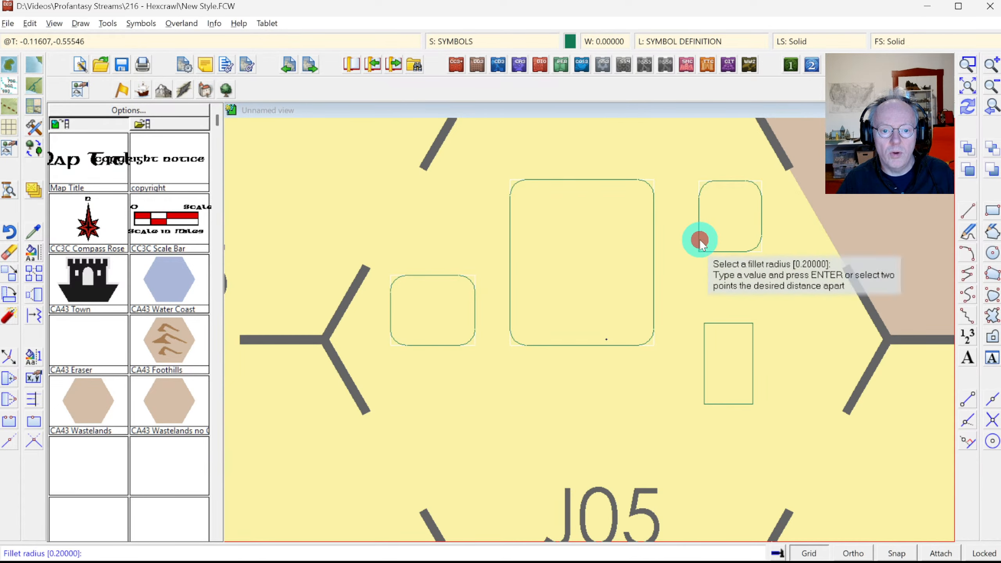
right_click(701, 240)
Step: Round the tall box's top-right and bottom-right corners with the default radius
right_click(733, 307)
click(734, 323)
click(751, 338)
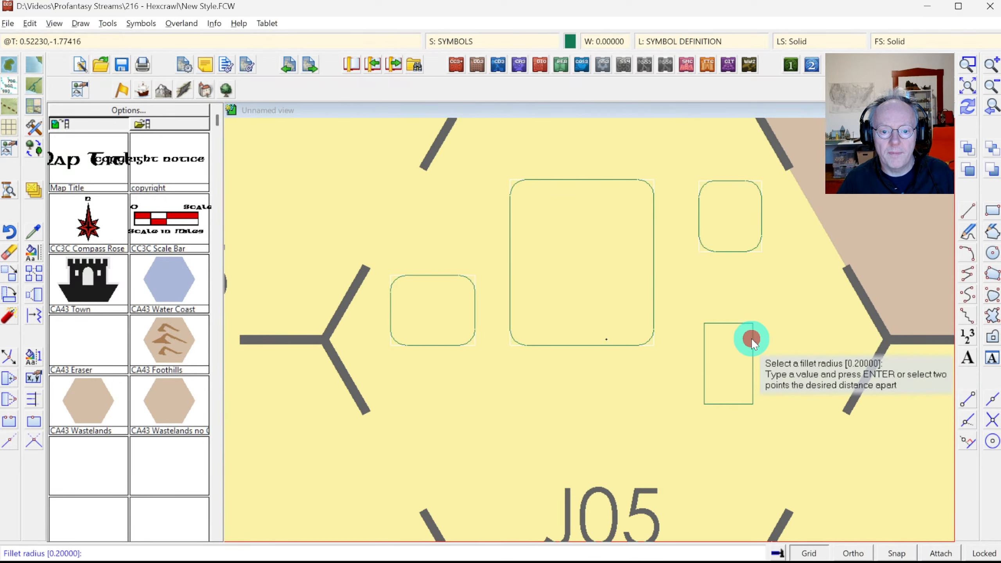
right_click(750, 340)
right_click(746, 362)
click(753, 389)
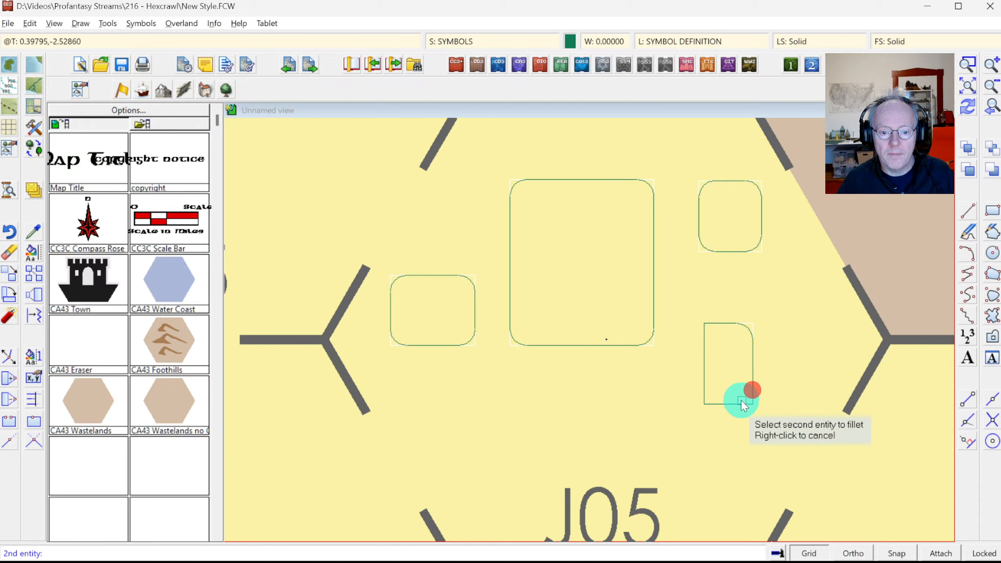
click(740, 403)
right_click(738, 403)
Step: Round the tall box's bottom-left and top-left corners, then end the fillet command
right_click(724, 403)
click(722, 403)
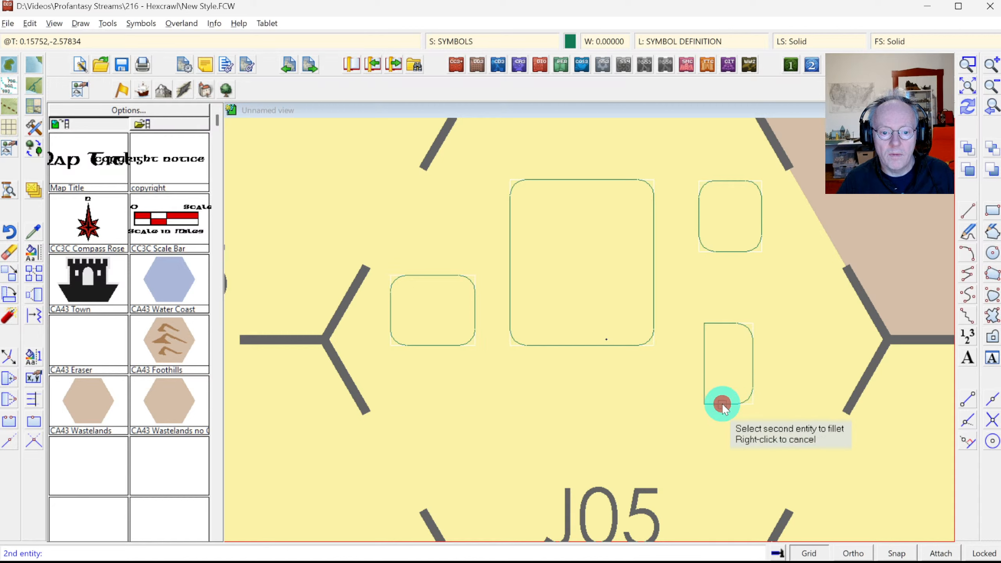
click(706, 387)
right_click(709, 382)
right_click(708, 340)
click(708, 338)
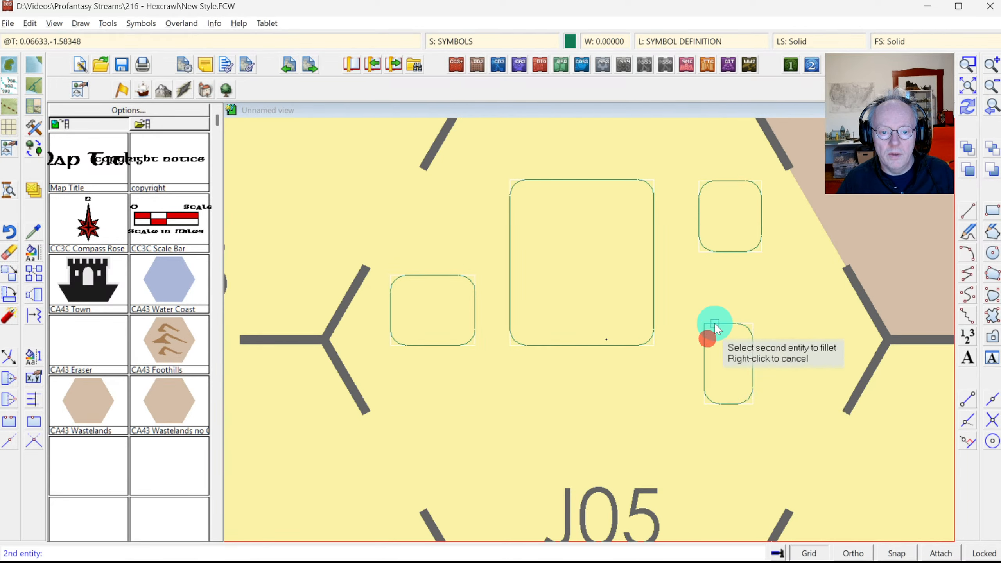
click(720, 337)
right_click(723, 336)
right_click(785, 310)
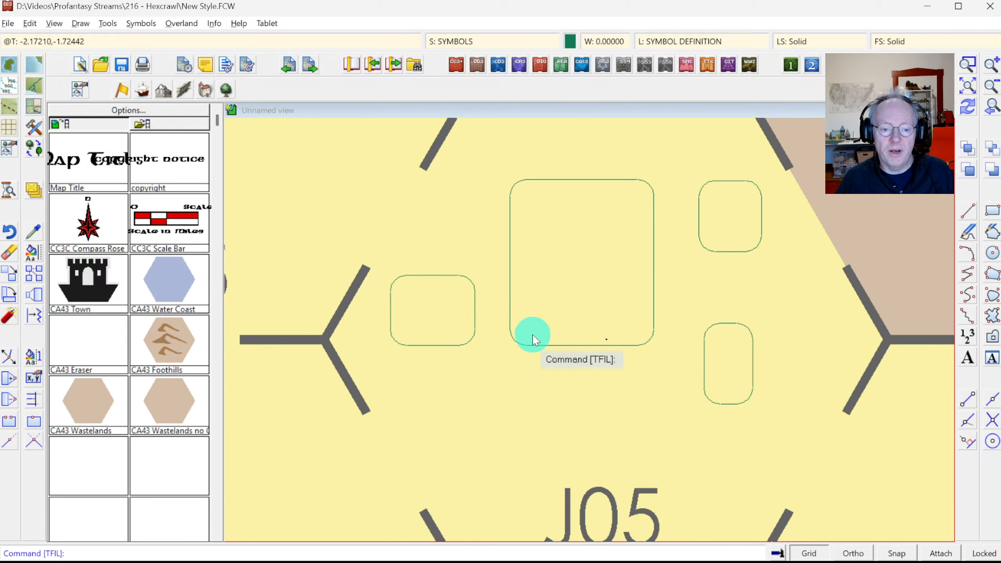
Step: Convert the small left box into a filled shape with Line To Path
right_click(11, 314)
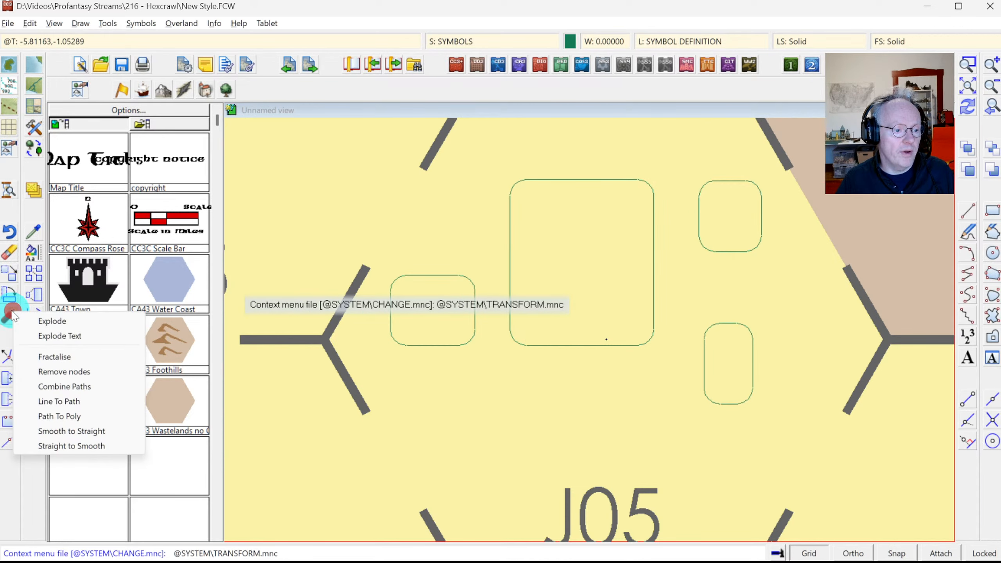
click(72, 405)
click(385, 271)
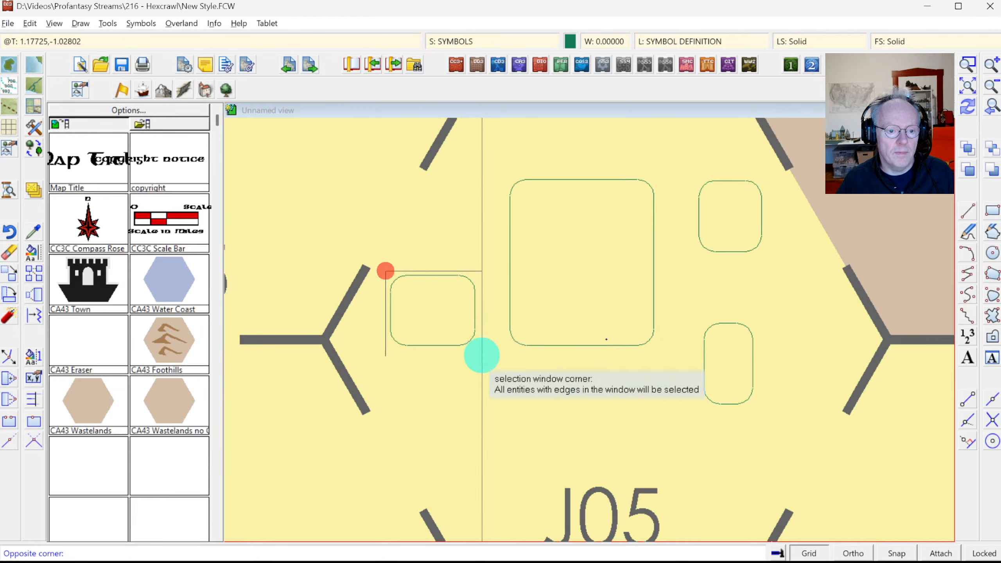
click(482, 356)
right_click(486, 369)
click(488, 377)
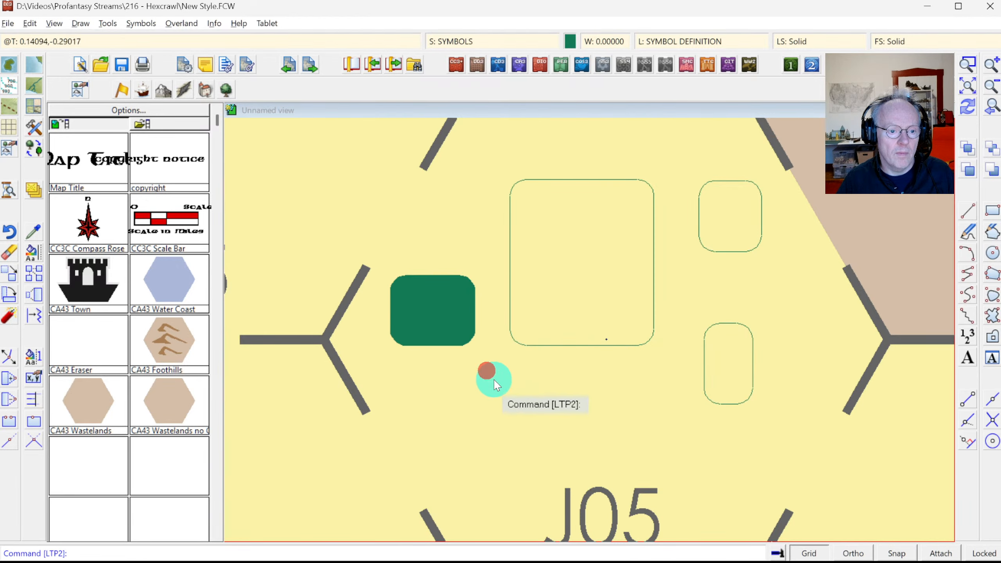
Step: Convert the large box and the upper-right box into filled shapes
click(516, 170)
click(675, 392)
right_click(648, 369)
click(734, 283)
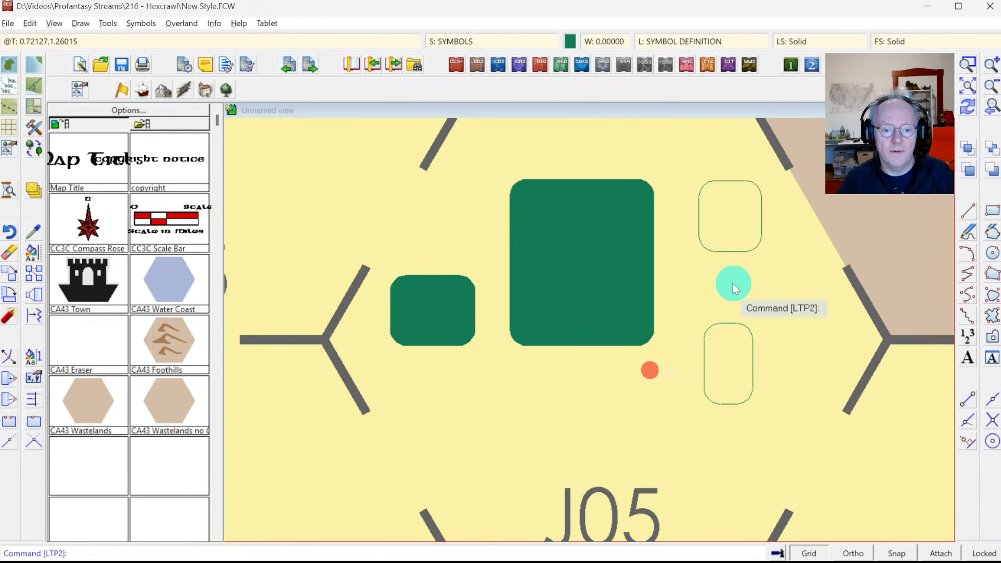
click(689, 175)
click(774, 264)
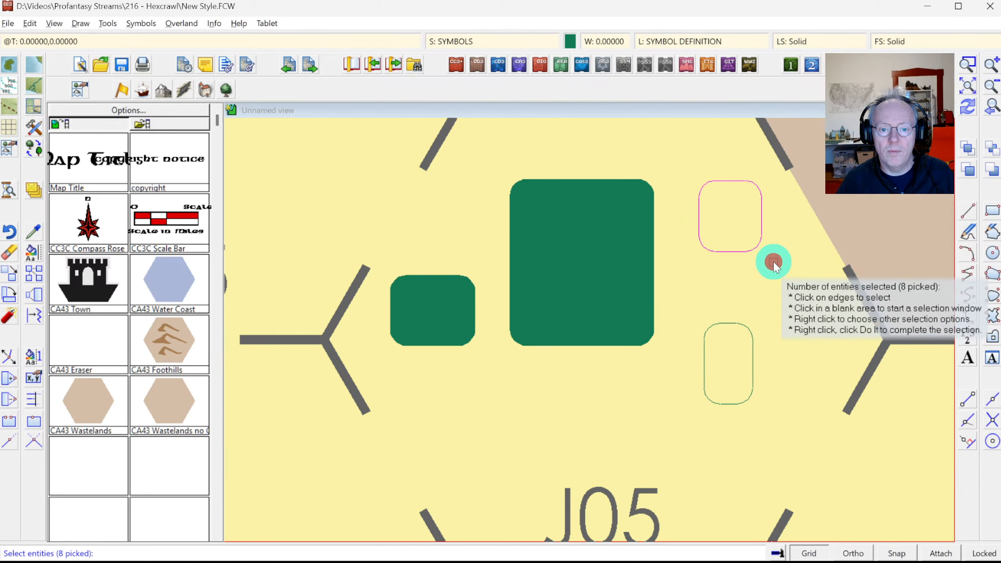
right_click(774, 263)
click(779, 273)
click(689, 316)
Step: Convert the lower-right tall box into a filled shape
click(765, 417)
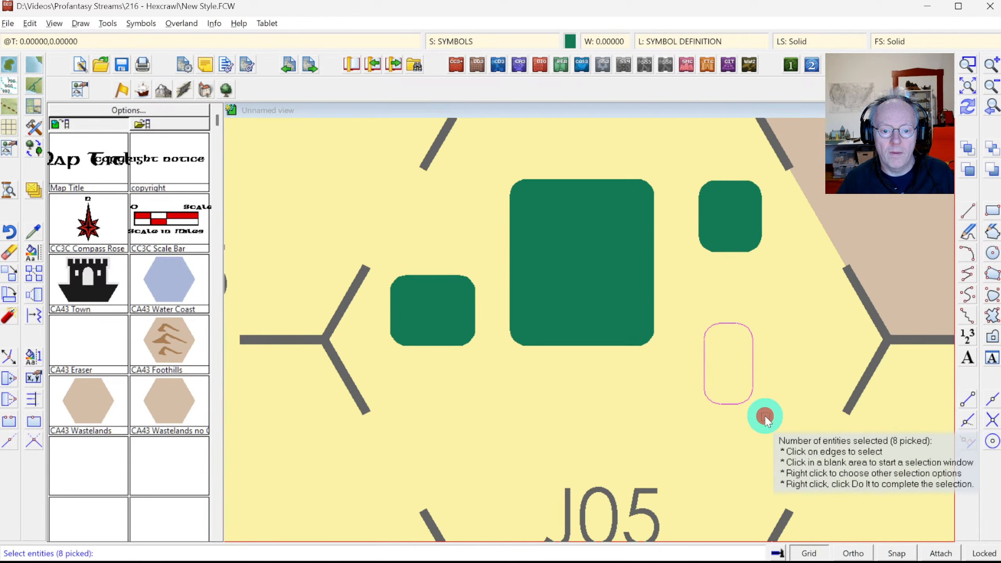
right_click(765, 417)
click(767, 410)
click(968, 65)
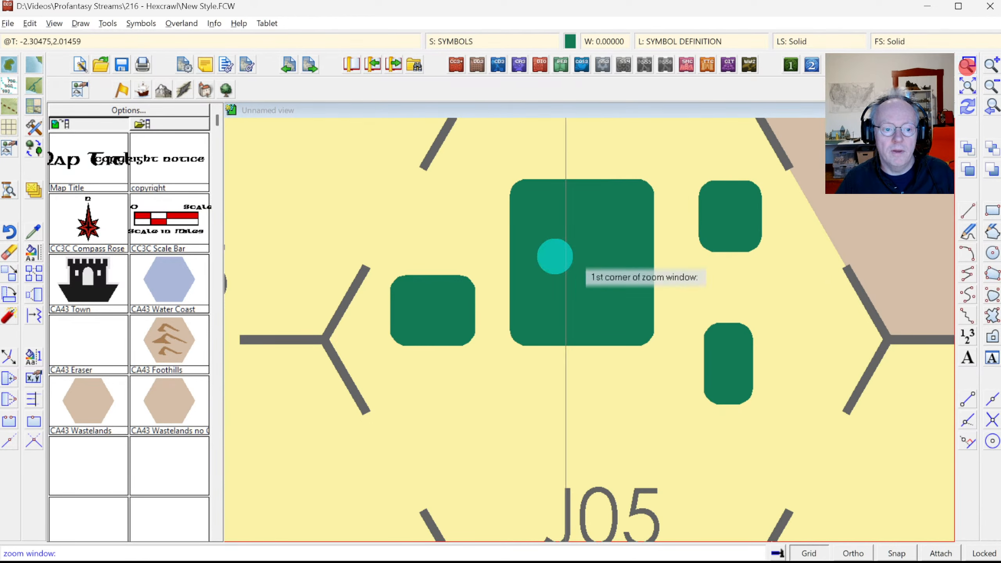
click(411, 299)
click(461, 340)
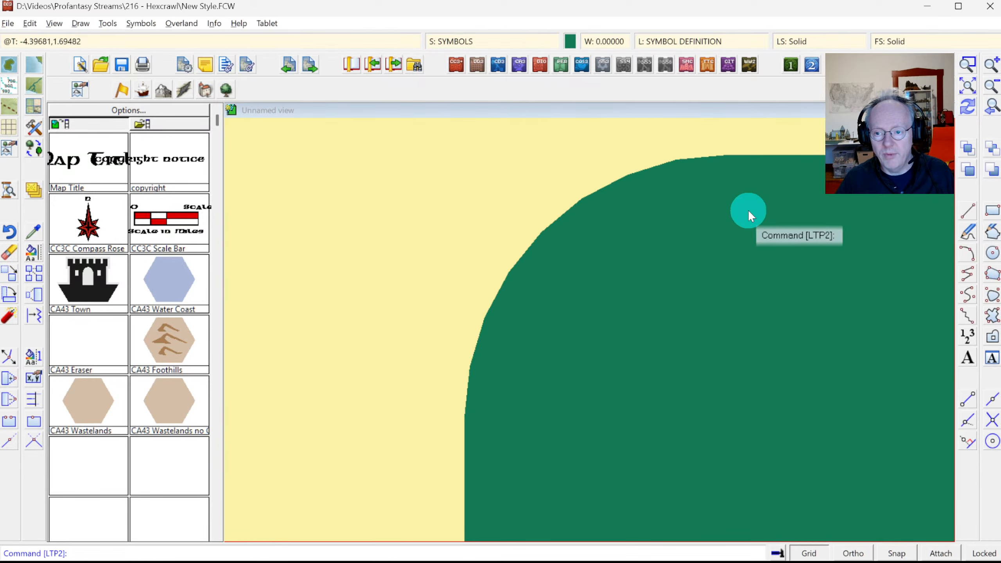
click(992, 110)
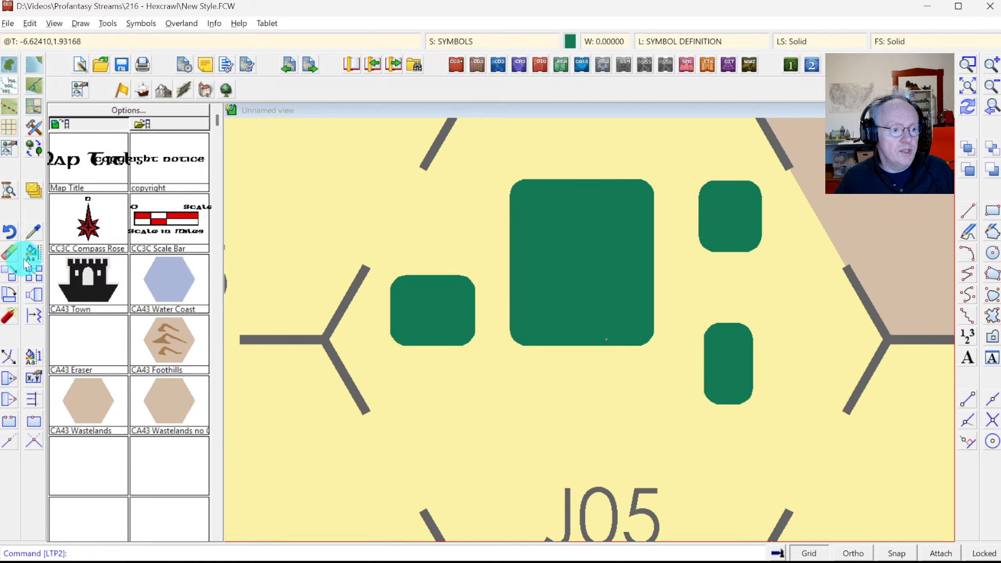
Step: Recolour all four green building shapes to white (colour 15) via Change Color, selecting by colour
right_click(33, 254)
click(79, 331)
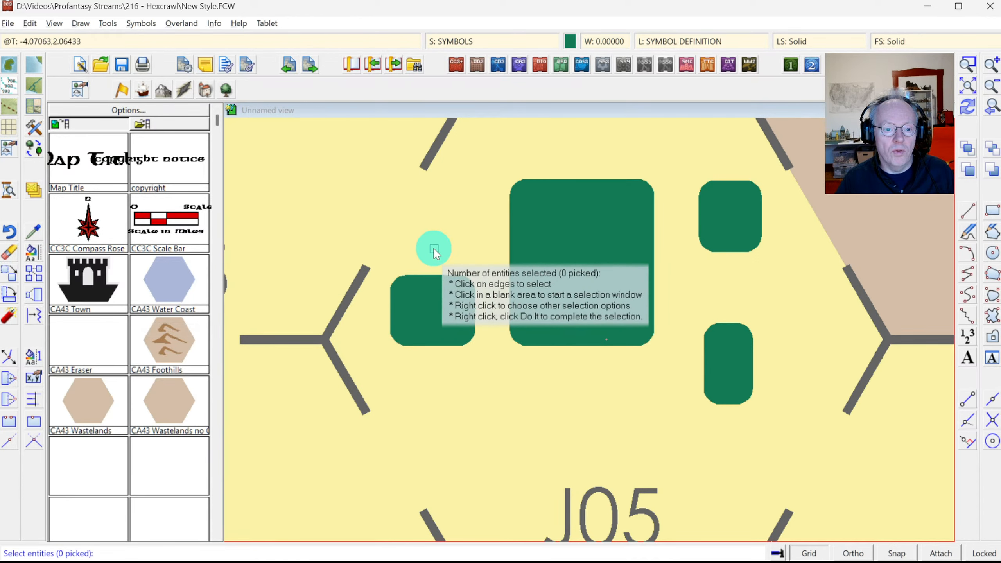
right_click(454, 239)
click(437, 344)
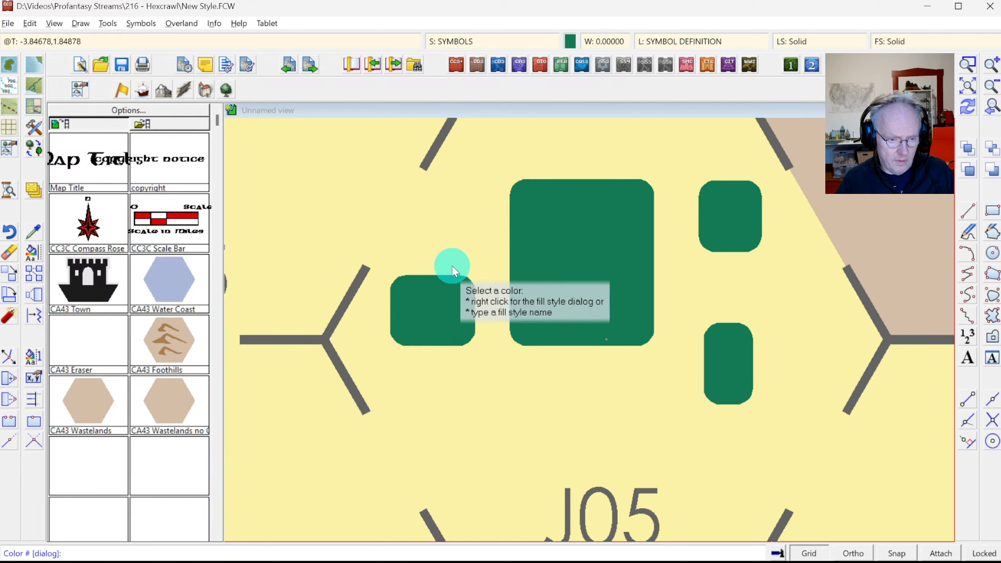
click(447, 276)
right_click(458, 233)
click(459, 233)
text(15)
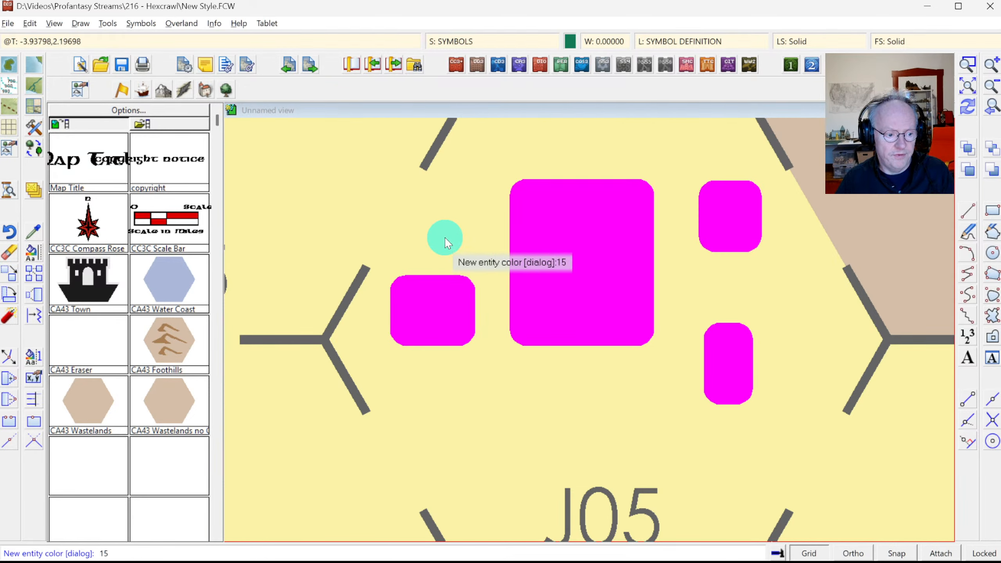
key(Return)
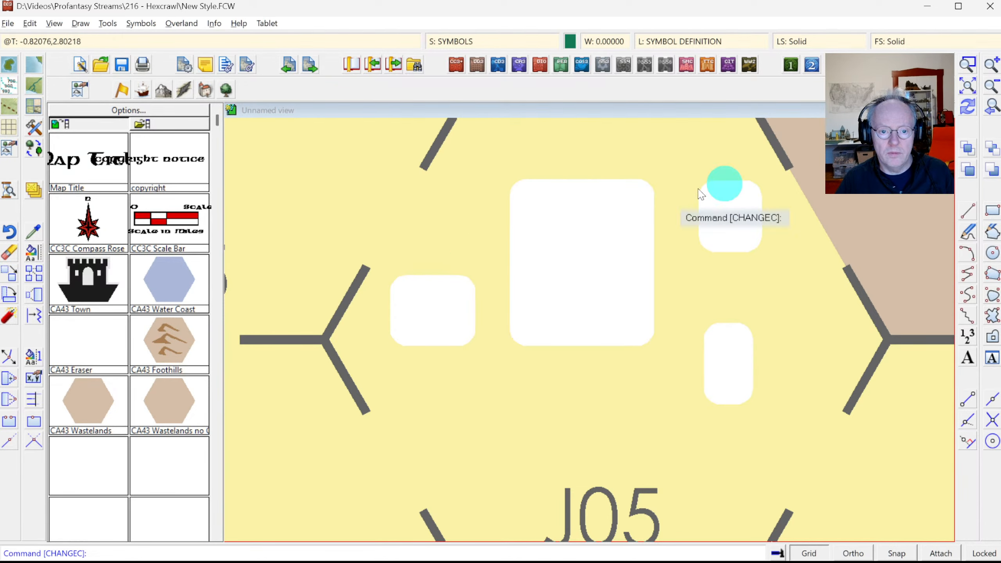
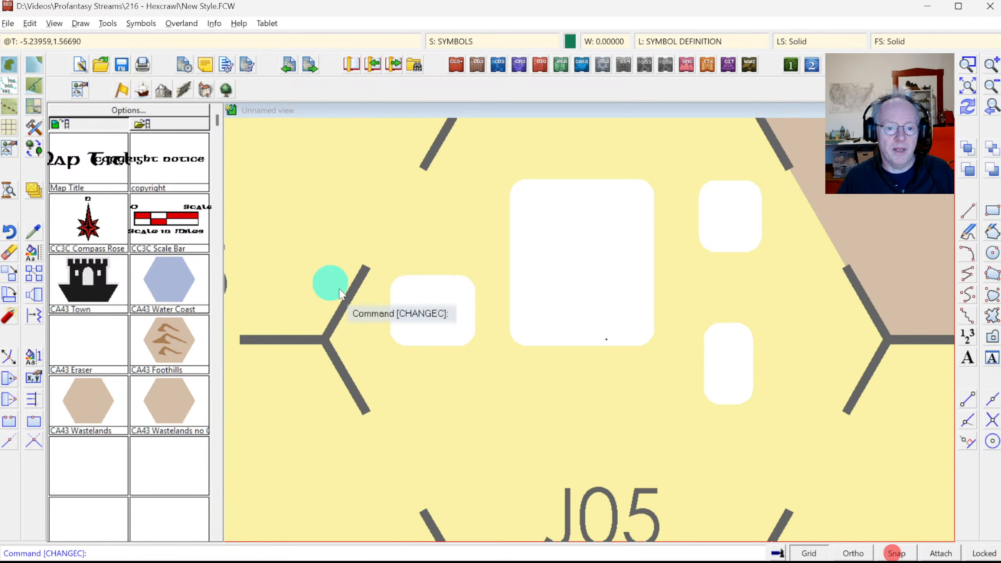
Step: With four white village blocks drawn in hex J05, open the Symbols menu
click(141, 24)
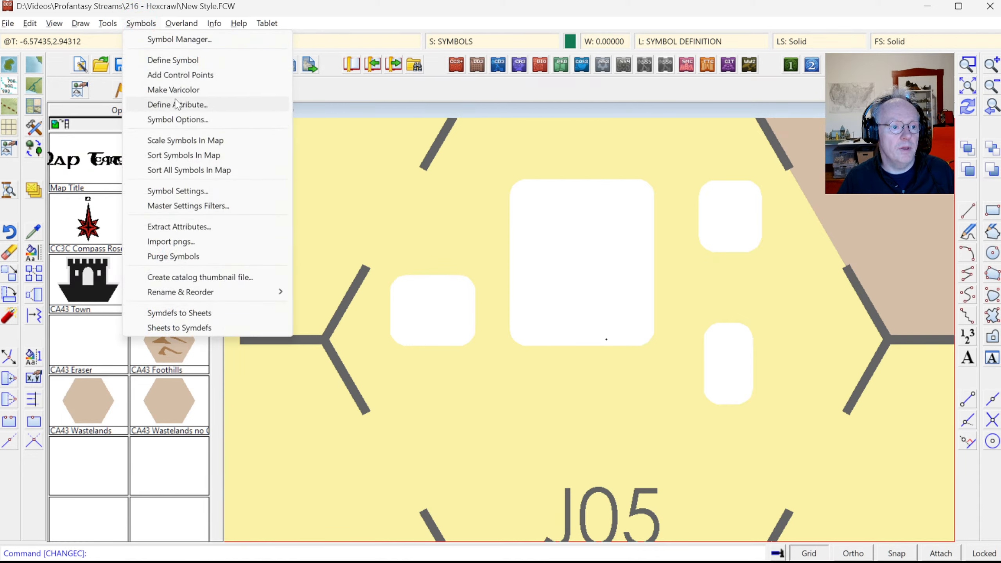
Step: Start Define Symbol and window-select the four white shapes in hex J05
click(171, 63)
click(443, 240)
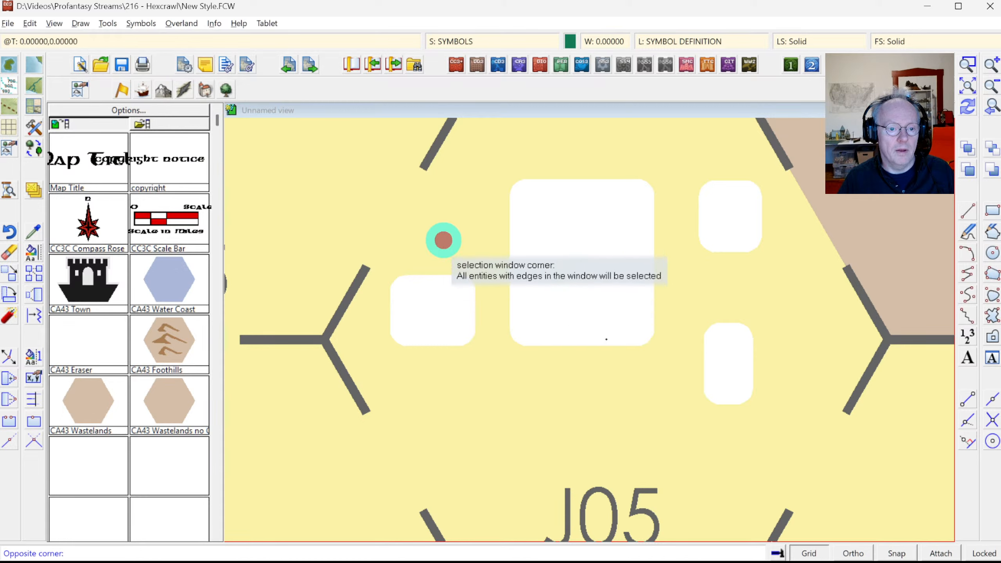
click(712, 363)
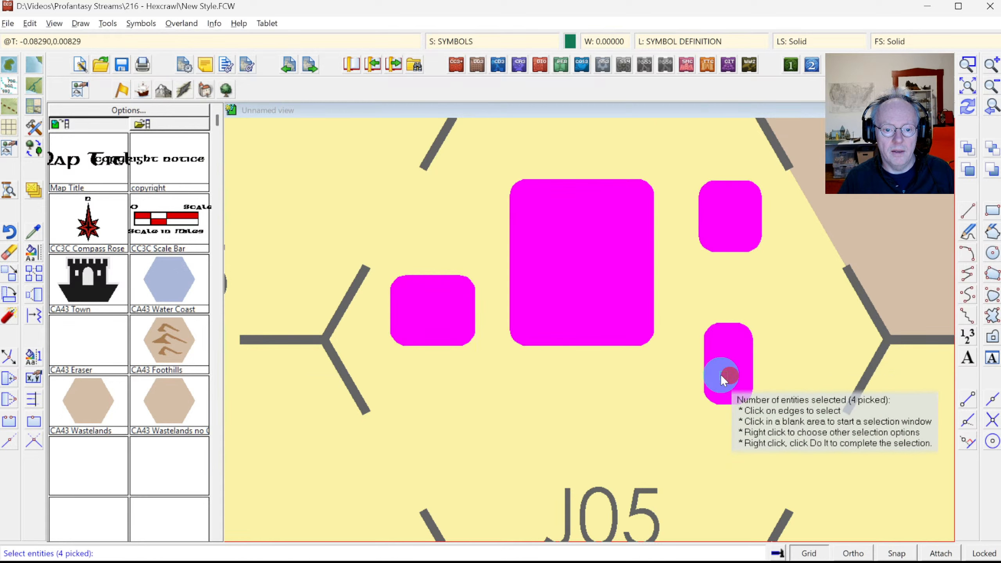
right_click(555, 266)
click(554, 272)
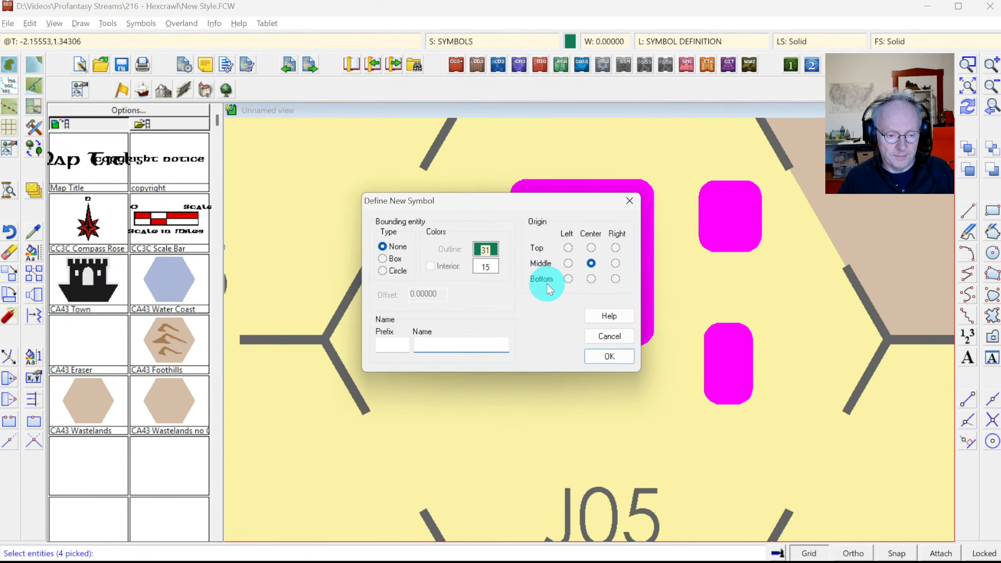
Step: Give the new symbol prefix CE and name Village 1, confirm it, and redraw the map
click(410, 349)
click(390, 344)
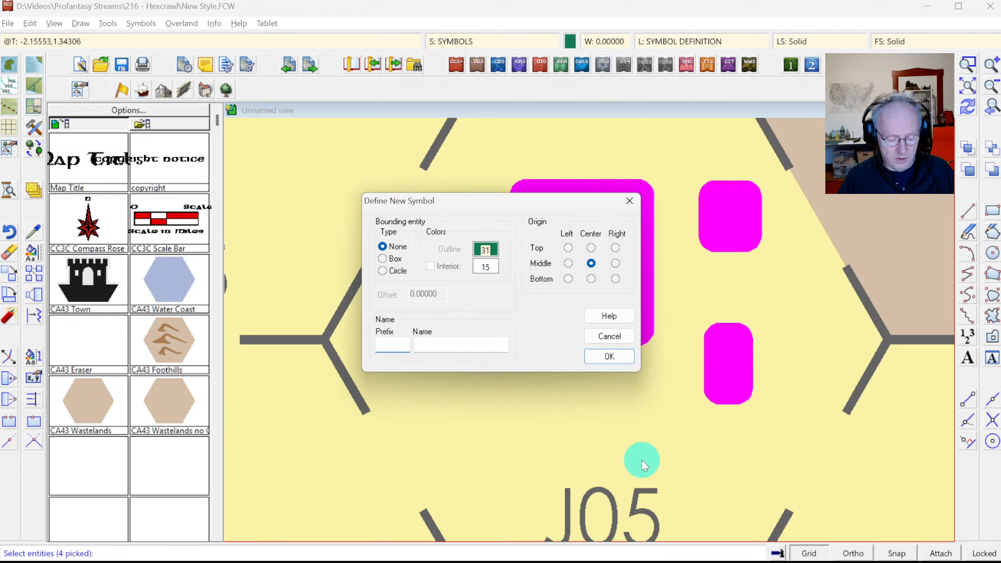
text(R)
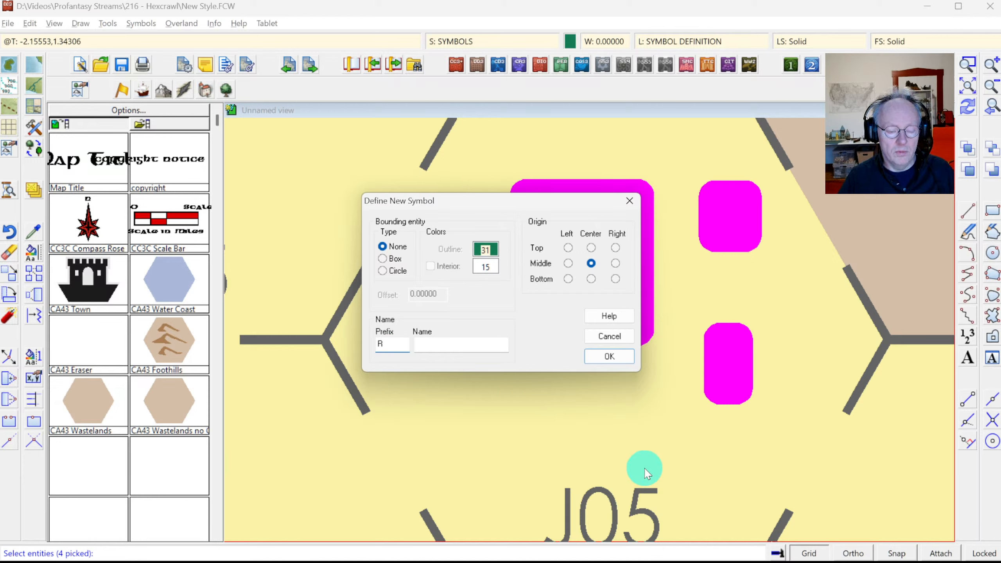
double_click(401, 348)
text(C)
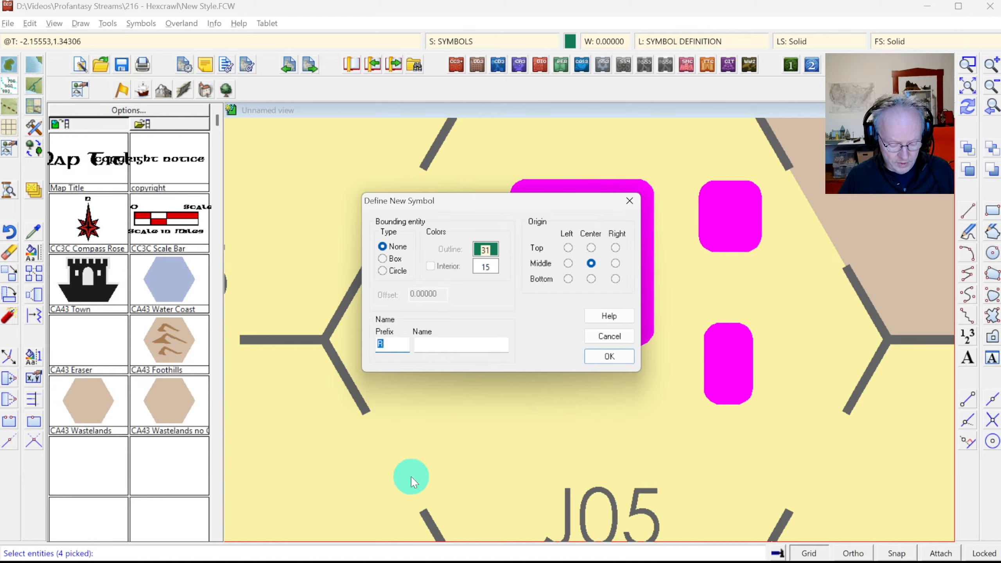
text(E)
key(Tab)
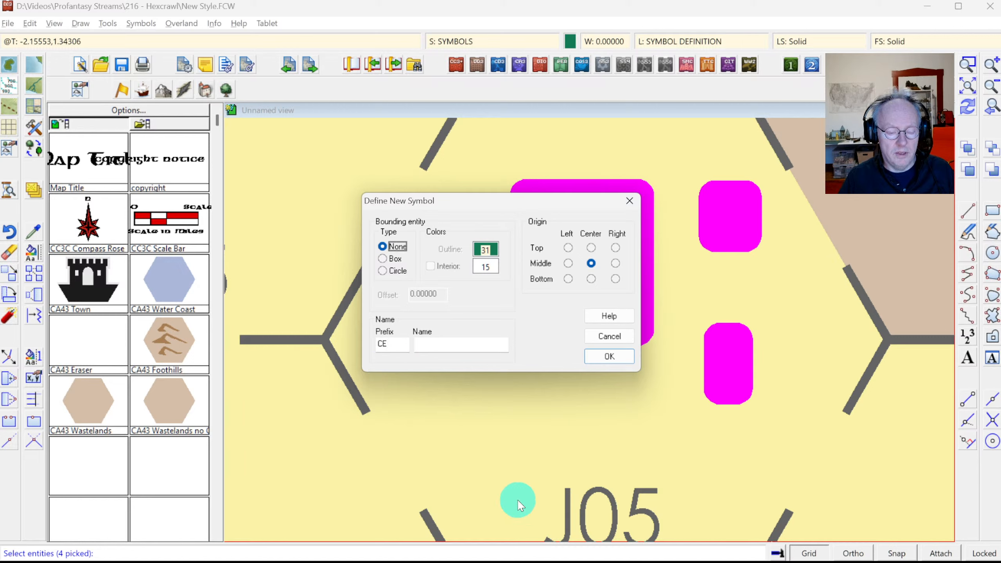
double_click(396, 343)
click(396, 343)
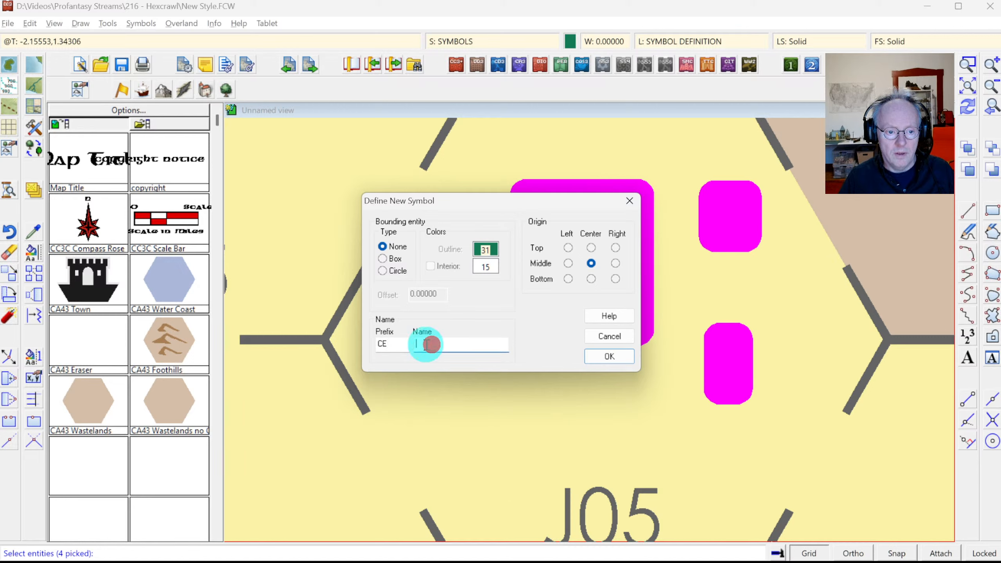
click(391, 340)
click(432, 343)
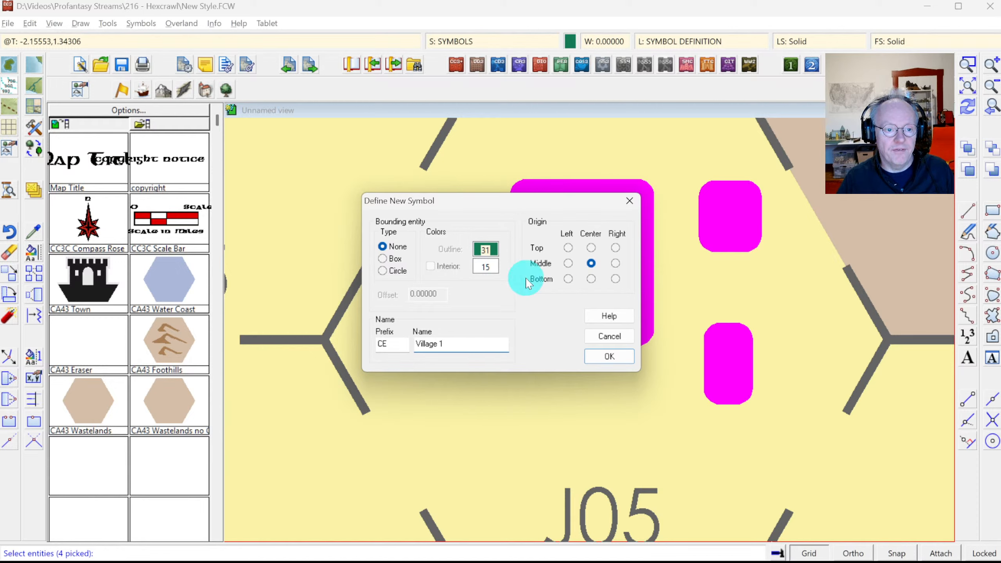
click(610, 357)
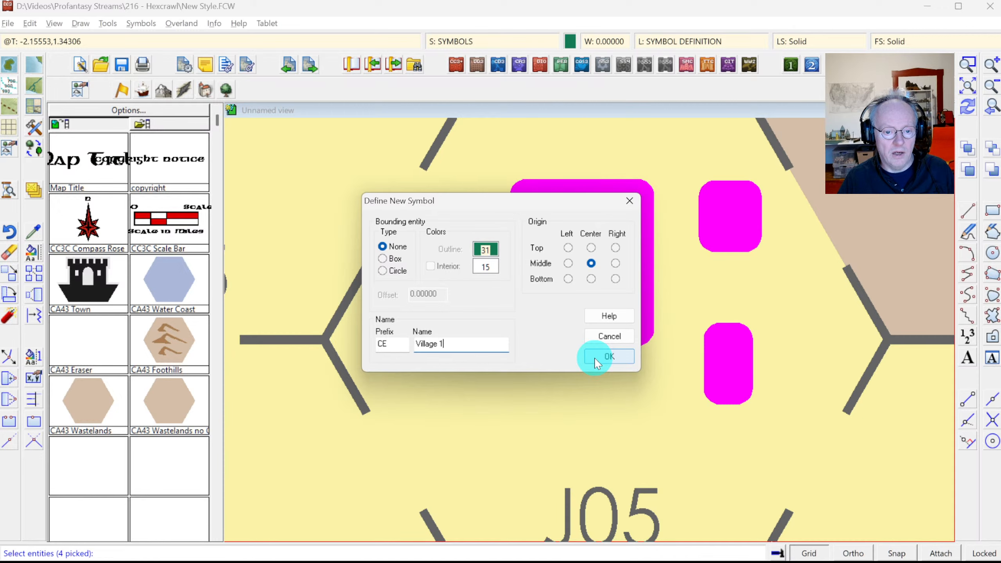
click(597, 358)
click(968, 106)
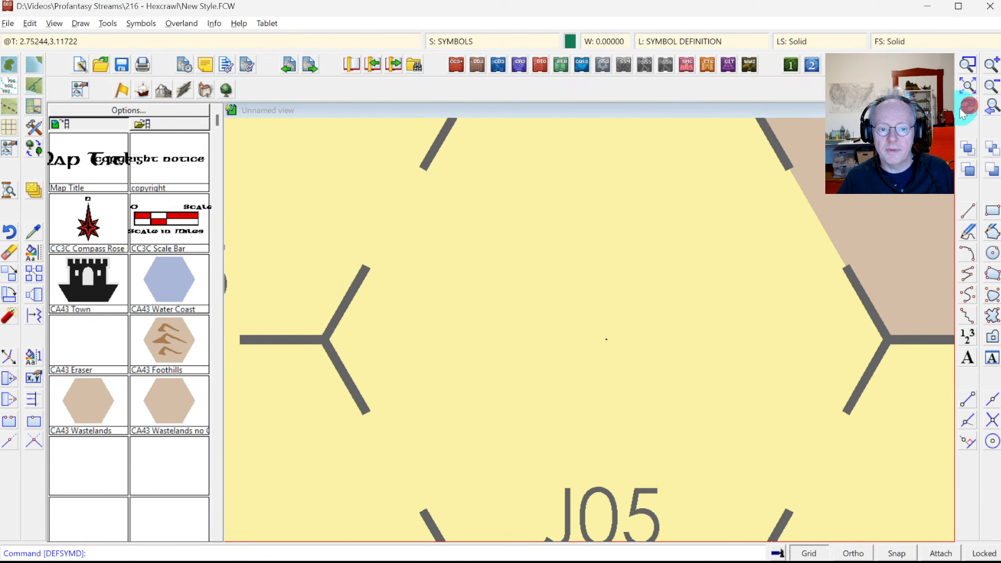
Step: Open the Symbol Manager and select the CE Village 1 symbol
click(141, 25)
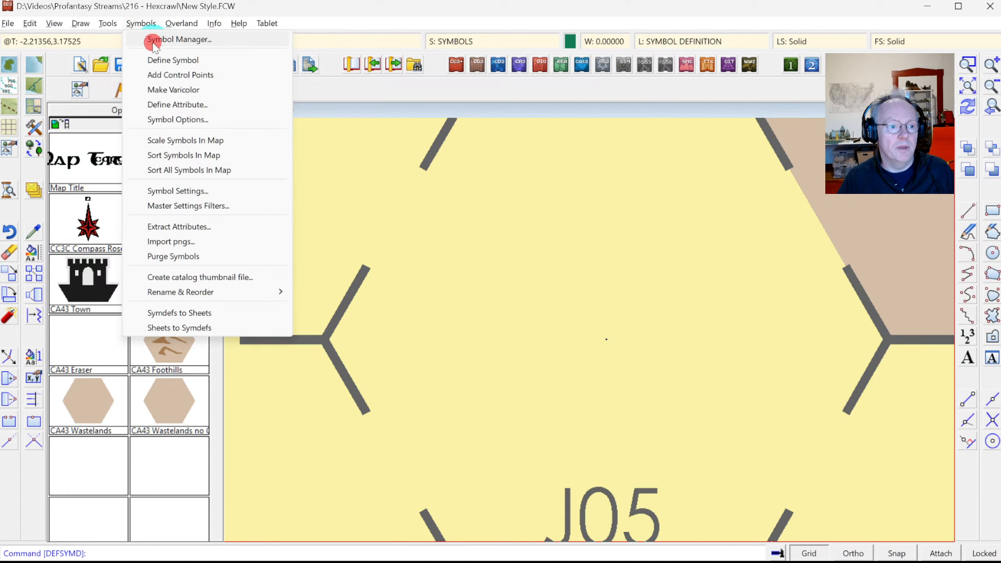
click(153, 41)
drag(512, 192, 532, 363)
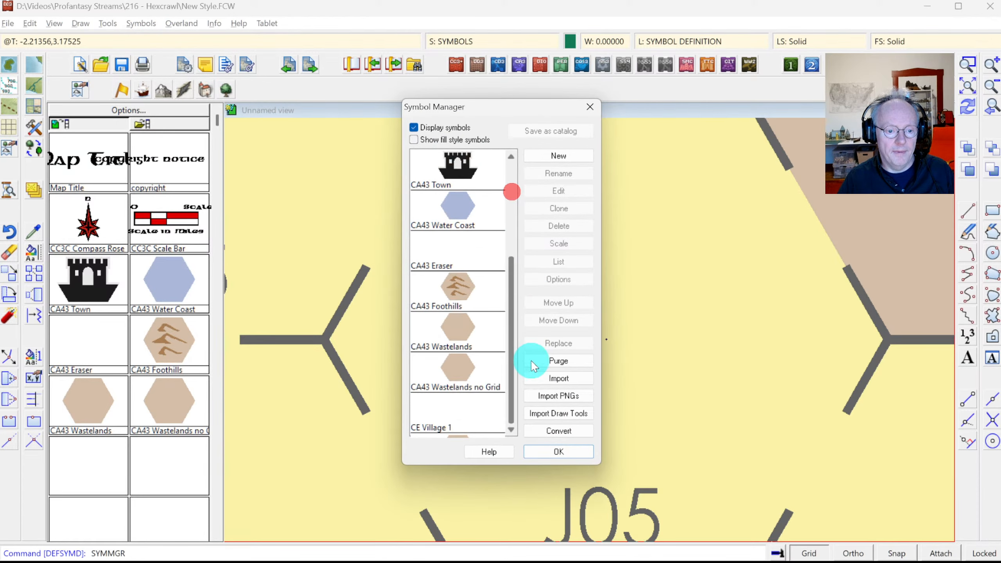
click(451, 405)
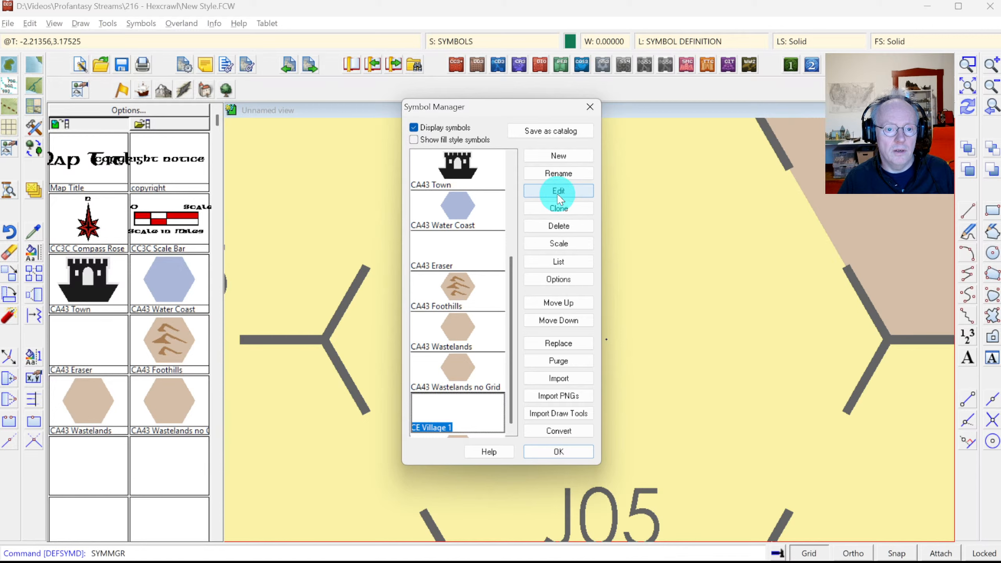
Step: Make CE Village 1 a random-select collection forced onto the SYMBOLS SETTLEMENT sheet
click(559, 277)
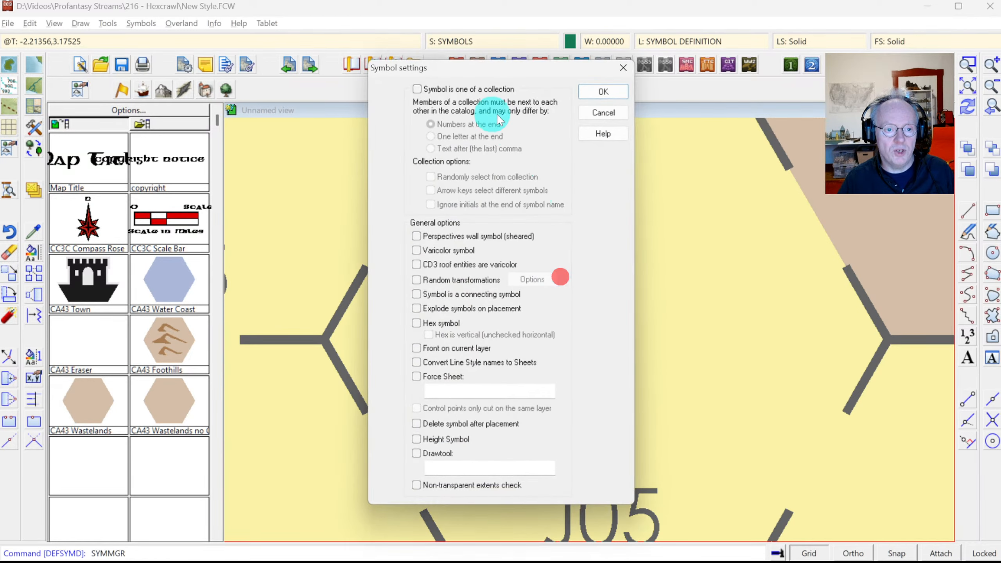
click(451, 88)
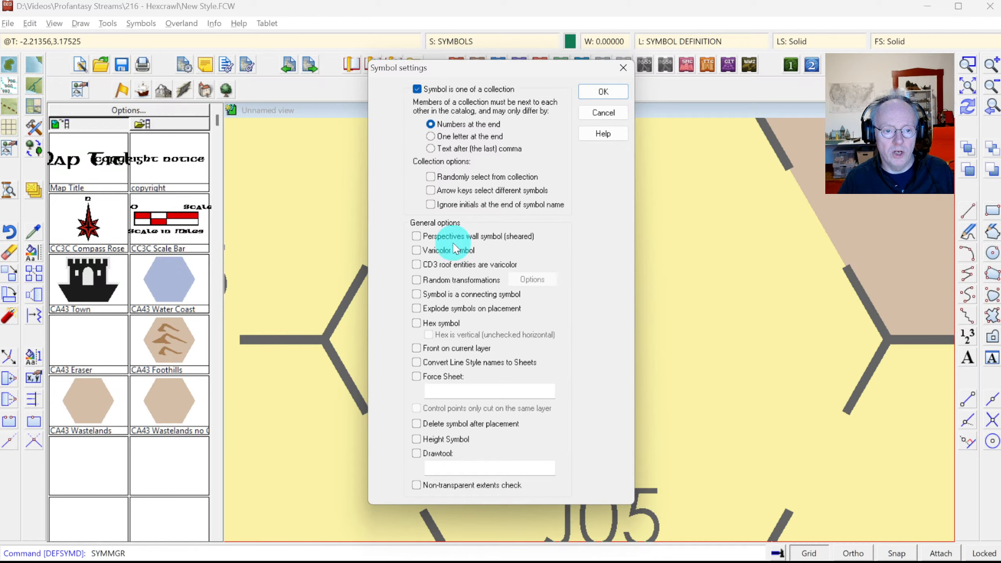
click(431, 177)
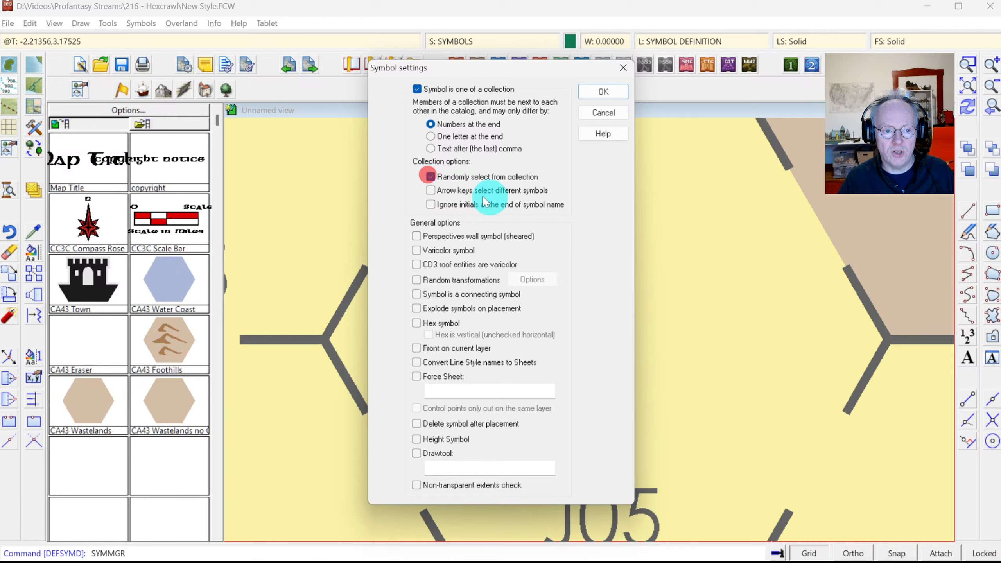
click(416, 377)
click(448, 392)
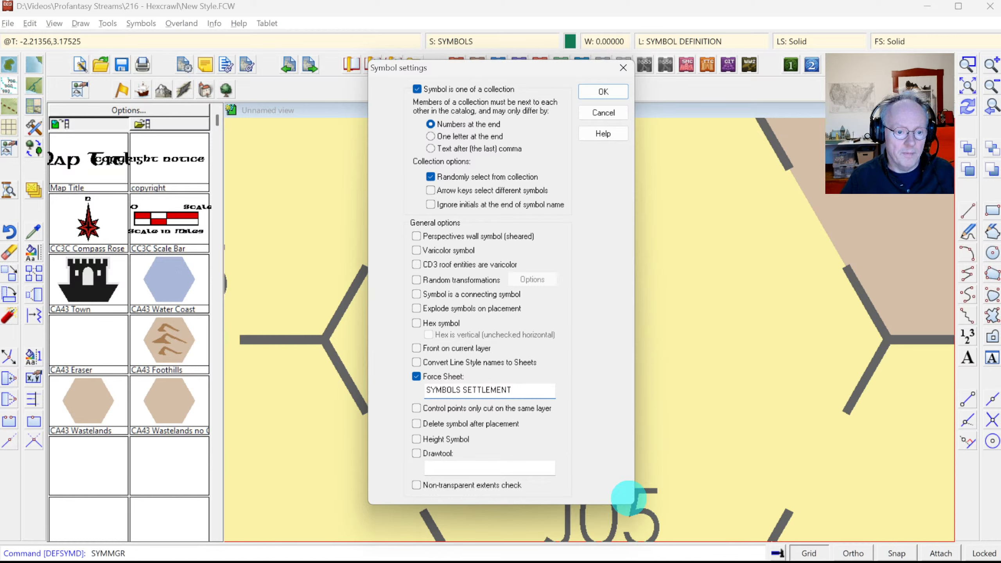
click(430, 324)
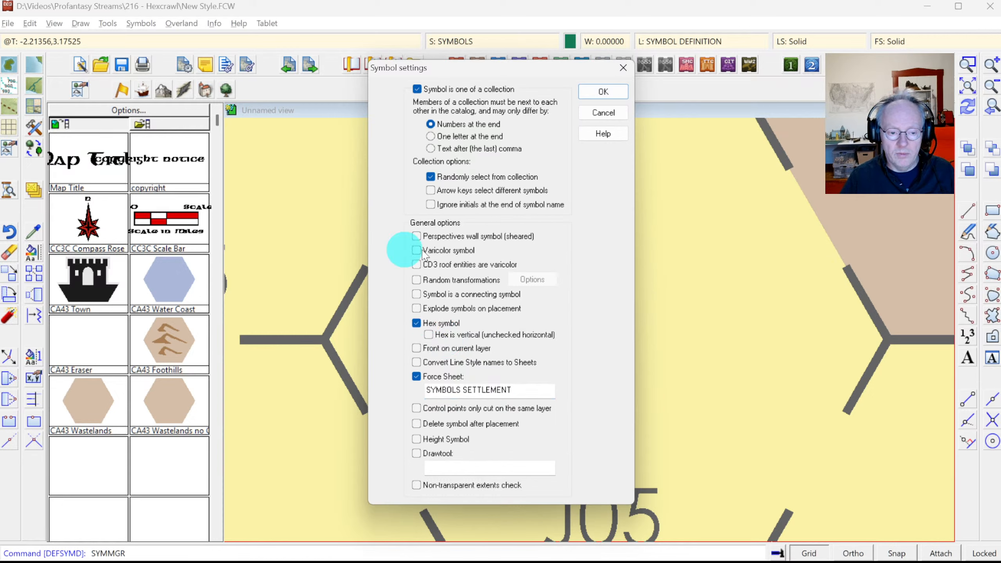
click(430, 323)
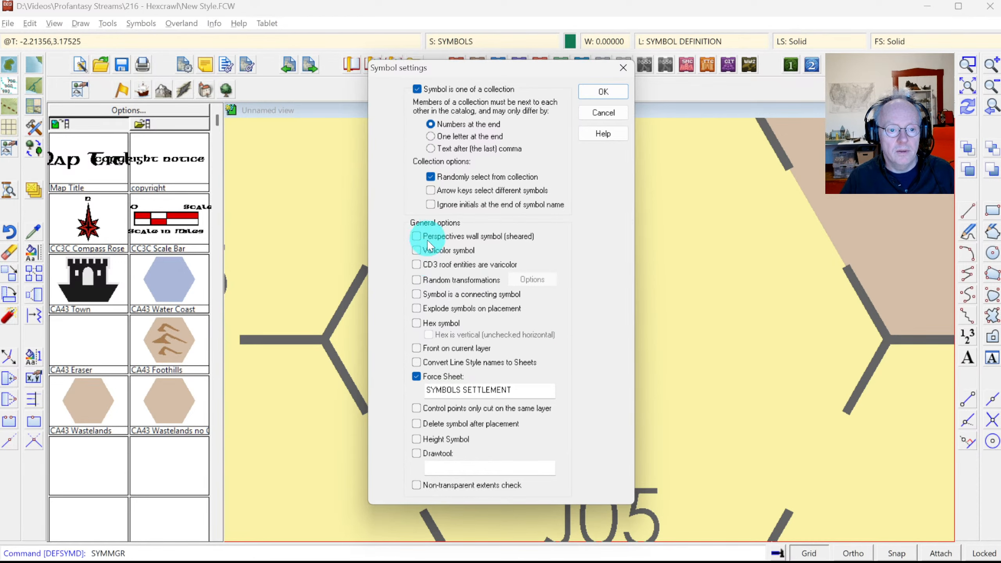
click(618, 90)
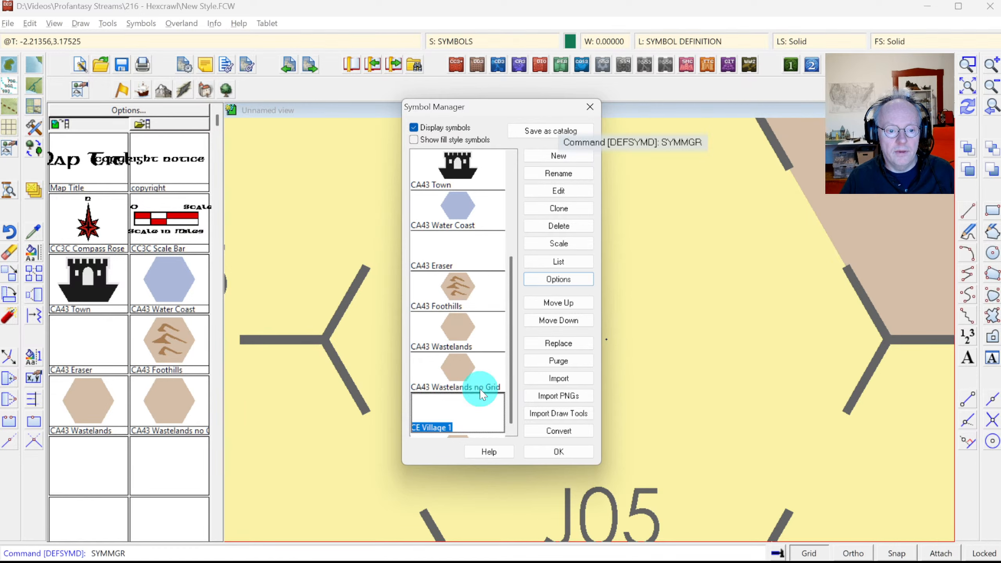
Step: Open CE Village 1 for editing in a new edit window
click(570, 193)
click(311, 150)
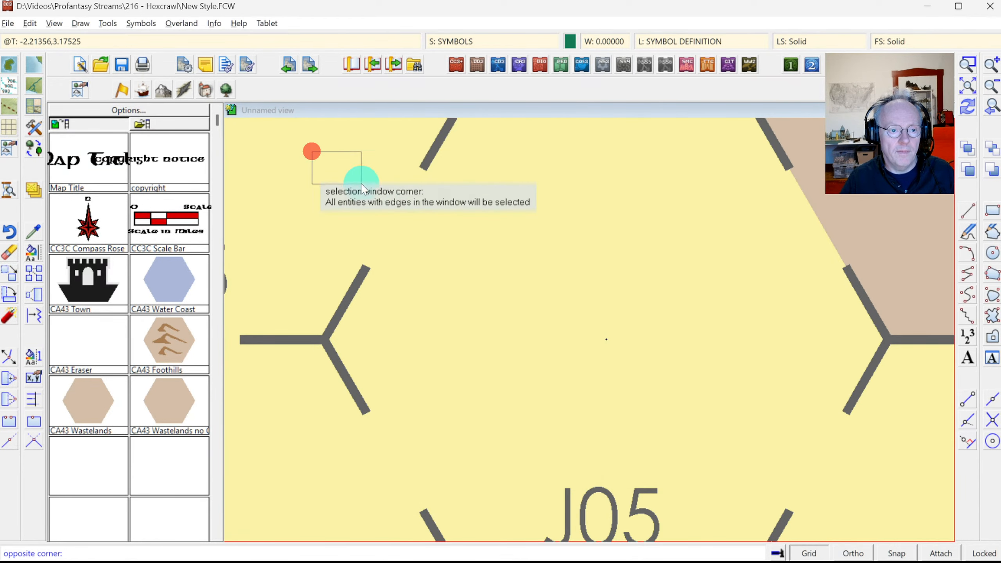
click(725, 472)
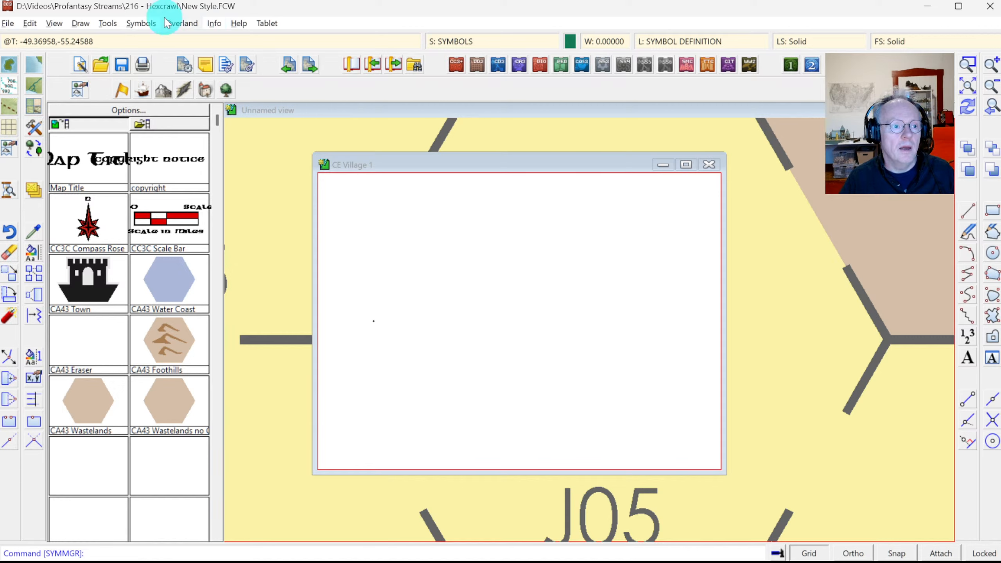
Step: Set the symbol window background to dark green and zoom out to the whole symbol
click(59, 24)
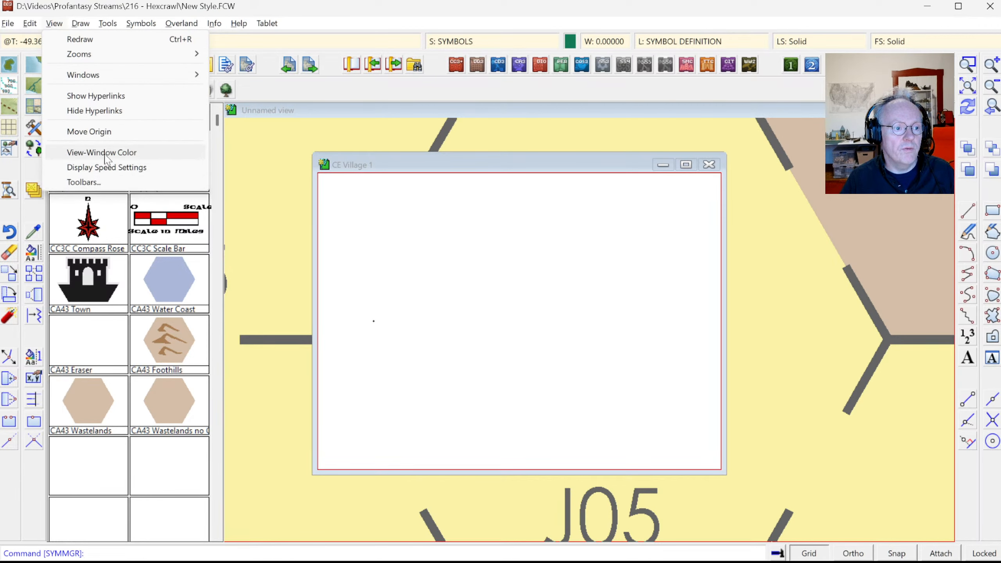
click(103, 153)
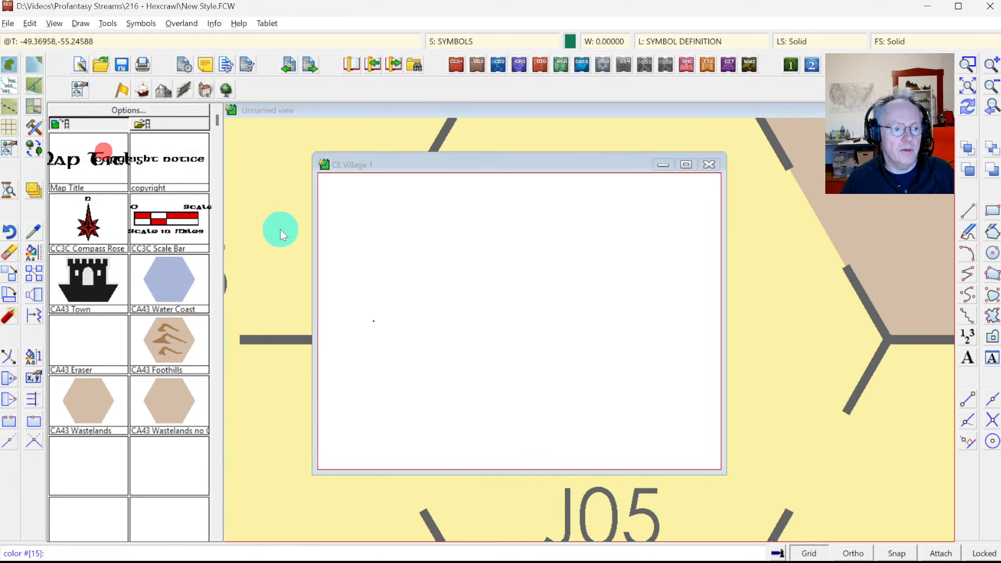
right_click(414, 284)
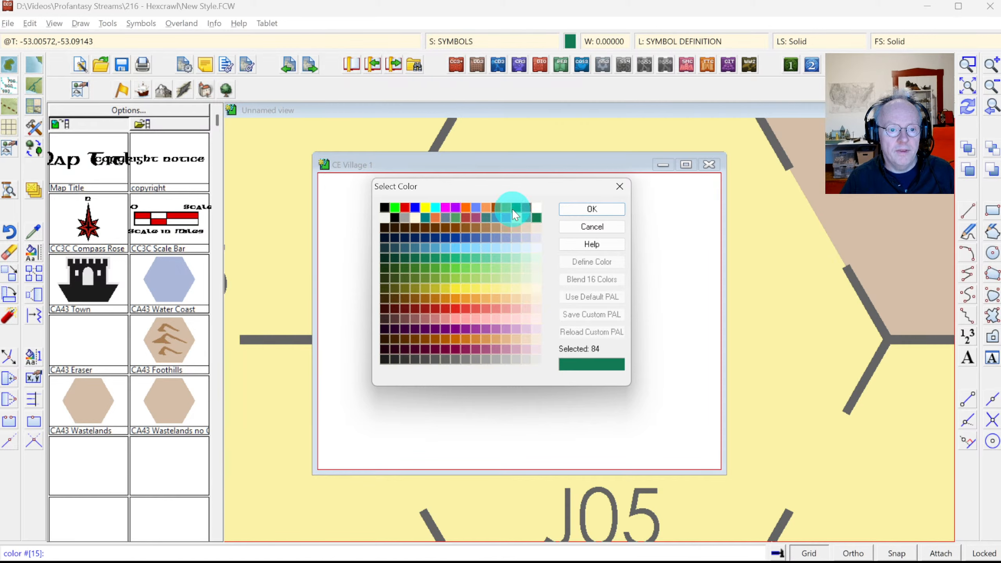
click(517, 207)
click(591, 209)
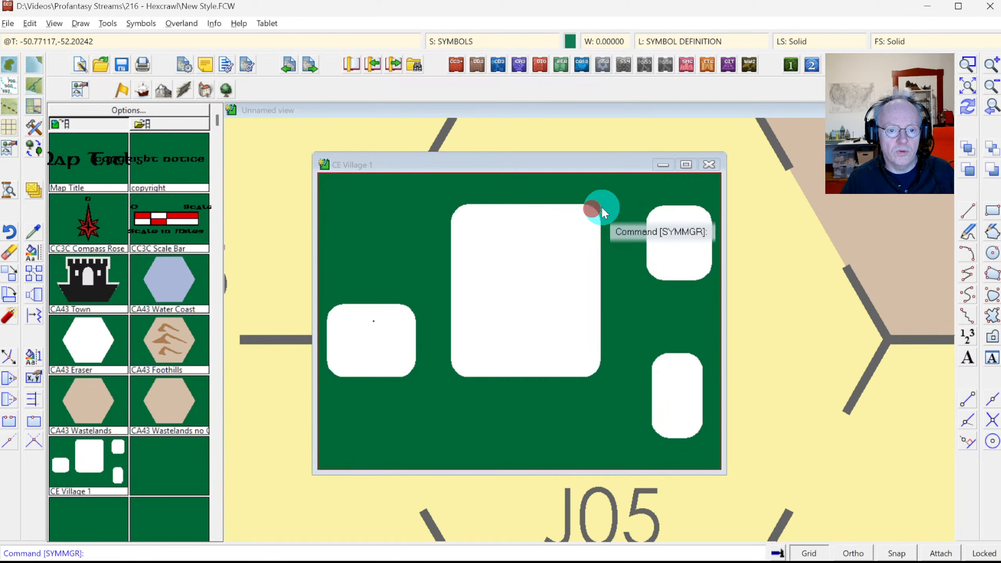
click(992, 86)
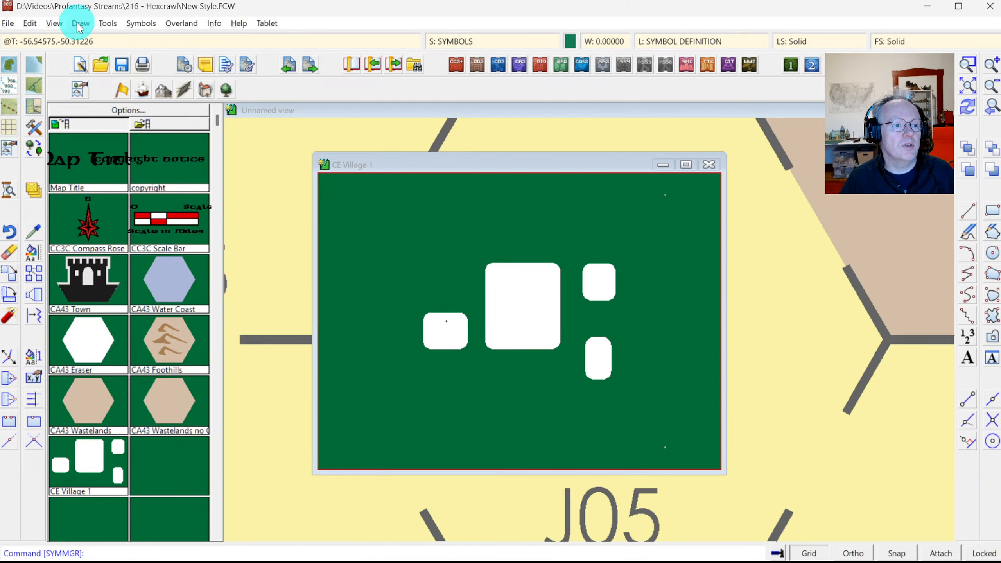
click(9, 273)
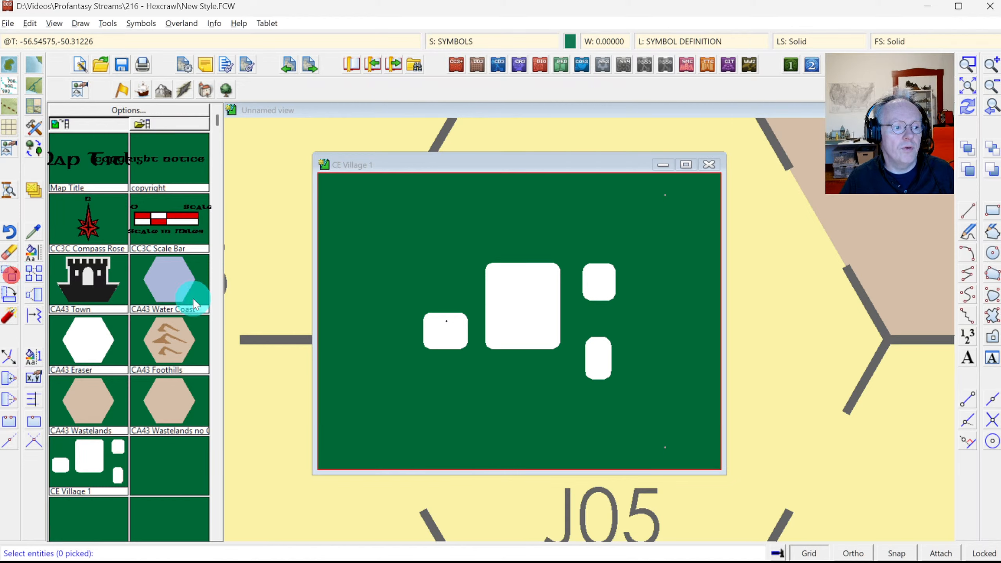
Step: Move the four village blocks to a new position relative to the symbol origin
click(402, 253)
click(641, 396)
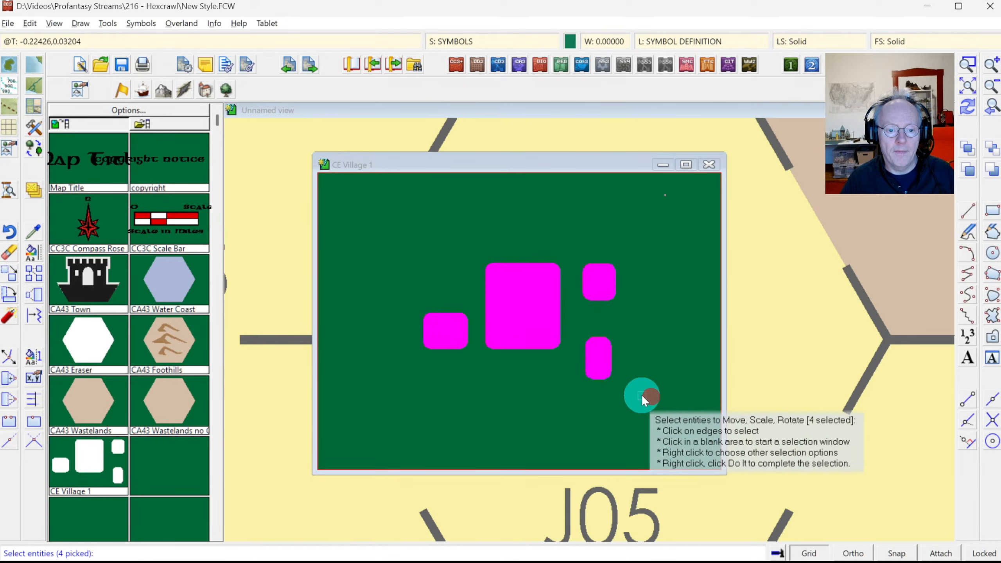
right_click(502, 332)
click(493, 333)
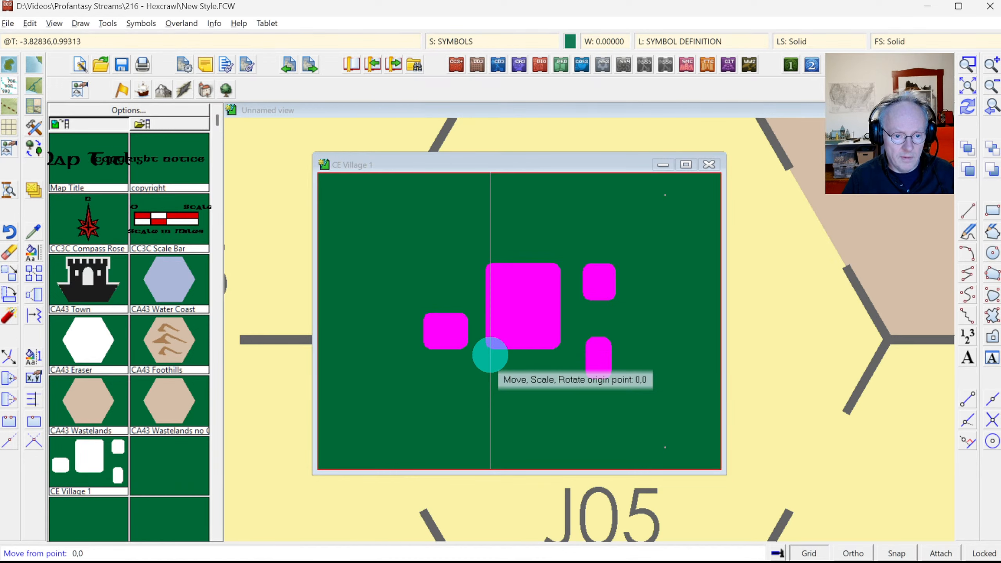
click(491, 355)
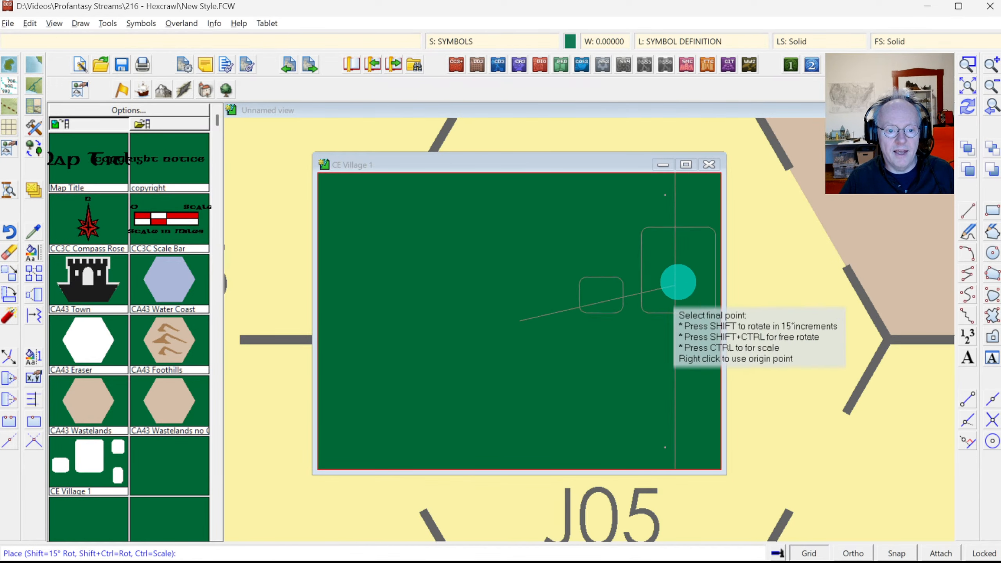
click(968, 109)
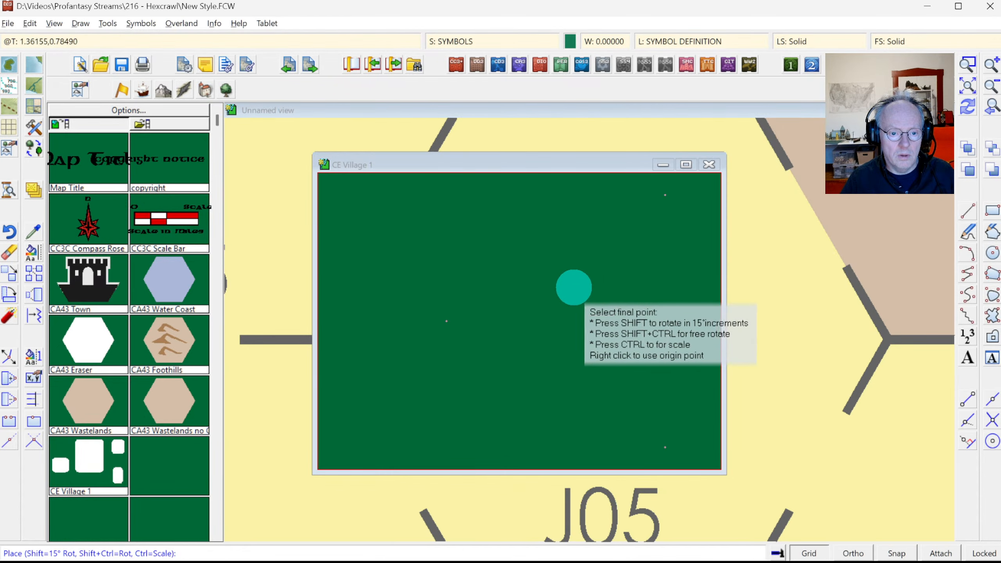
click(566, 288)
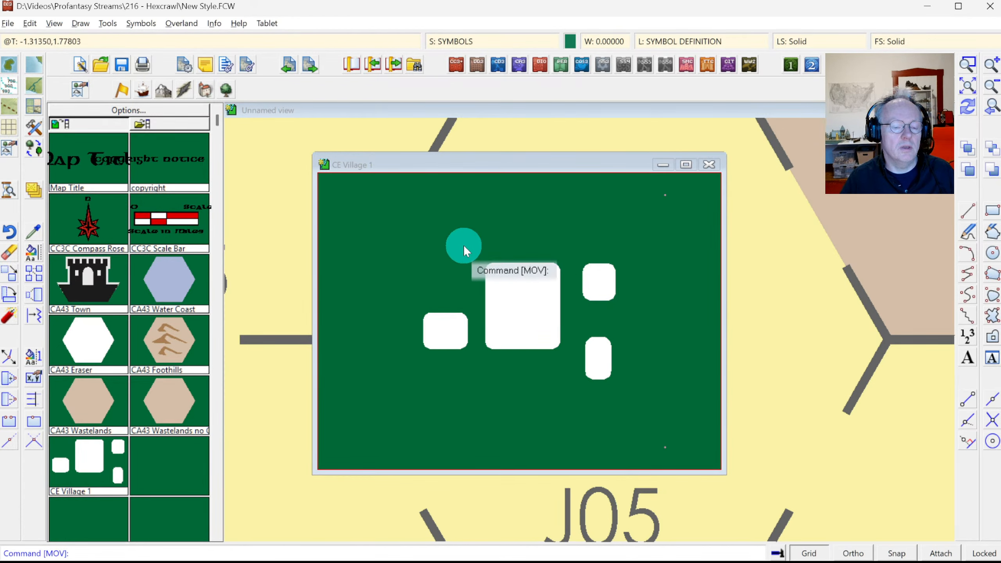
Step: Shift the four blocks slightly upward, then close the symbol editor keeping the changes
click(450, 246)
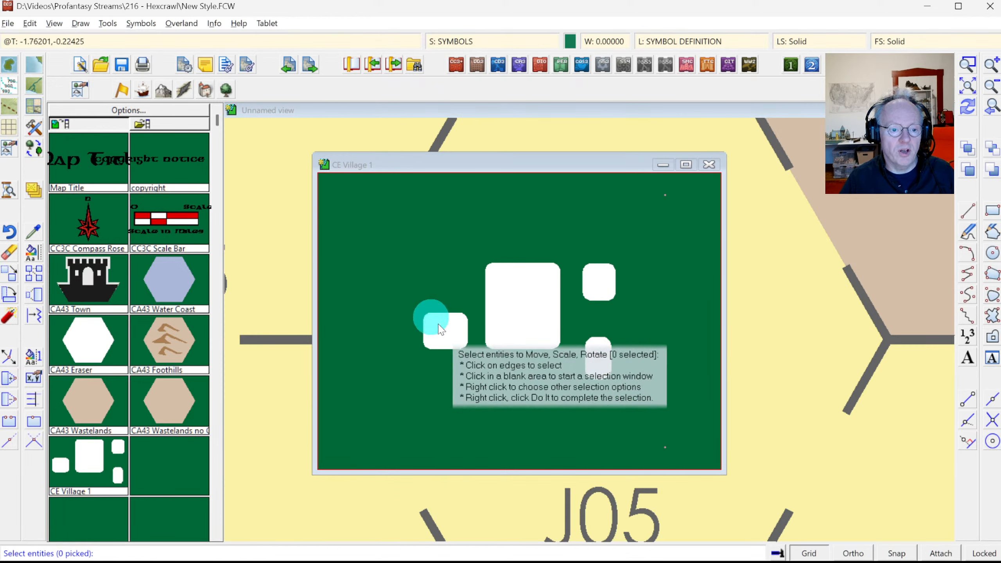
click(403, 234)
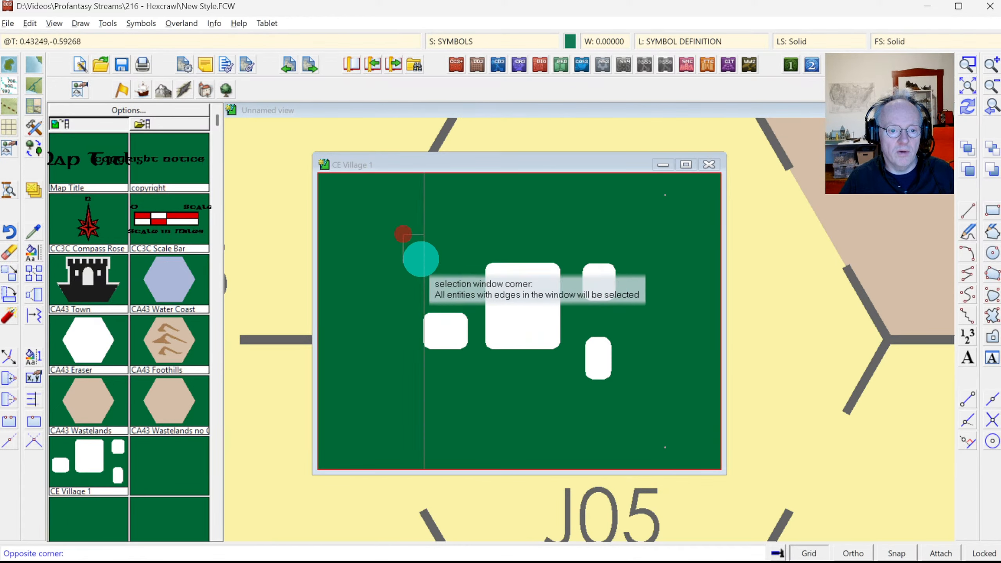
click(643, 402)
right_click(551, 333)
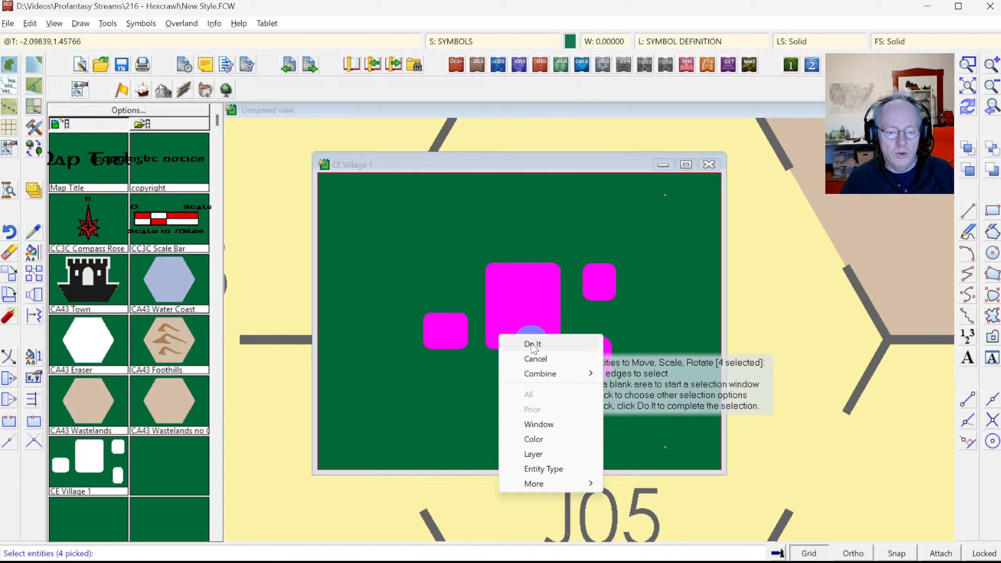
click(532, 344)
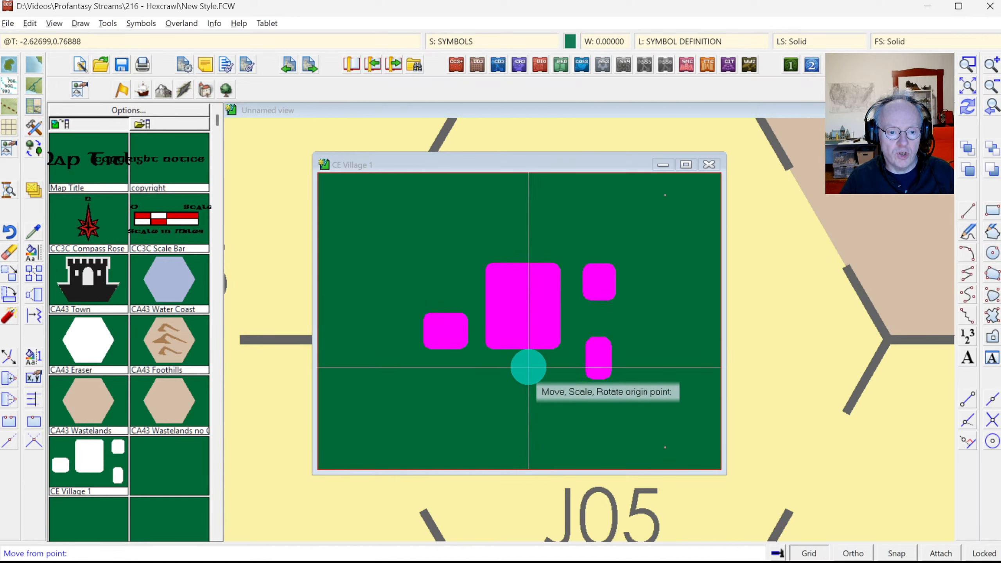
click(529, 367)
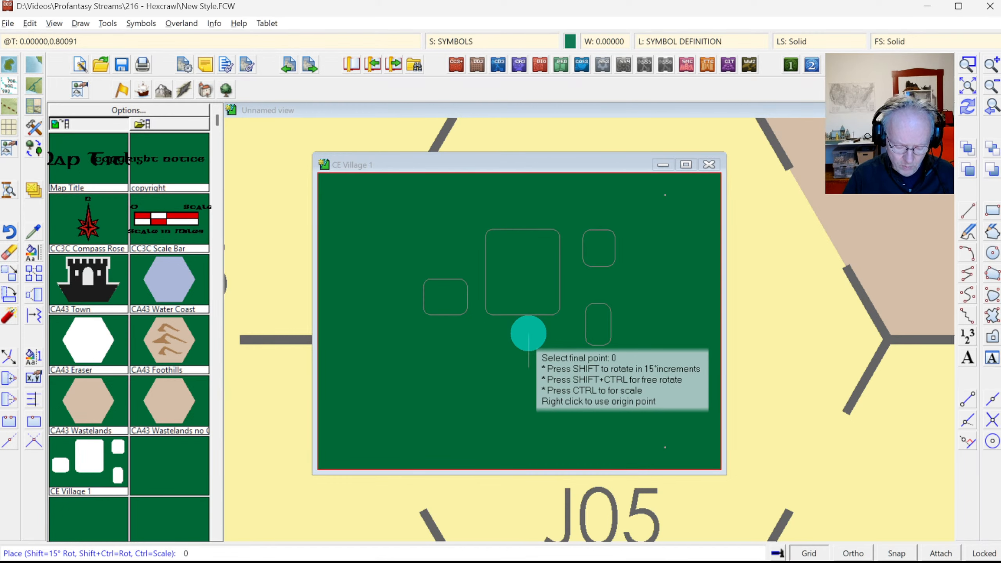
click(529, 334)
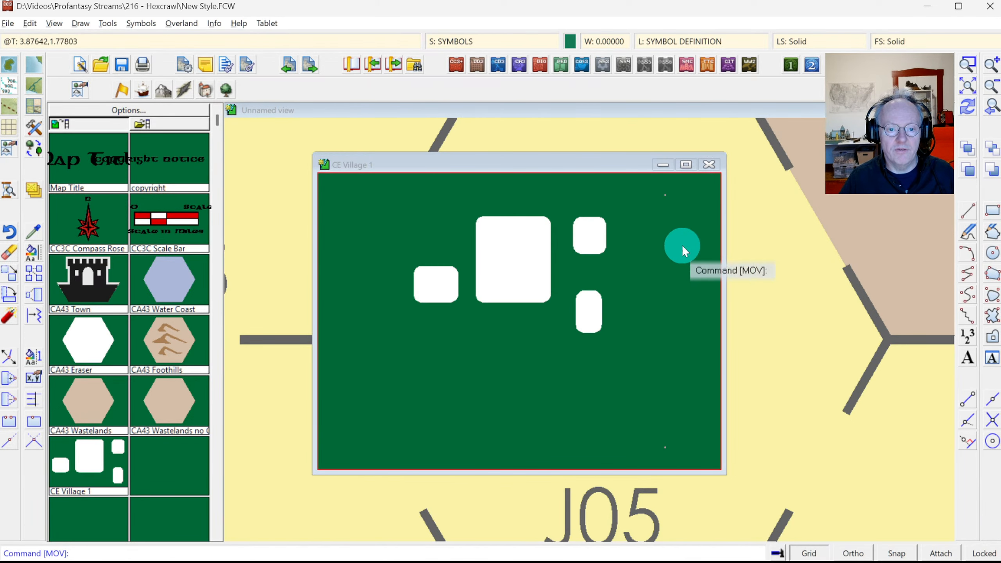
click(713, 166)
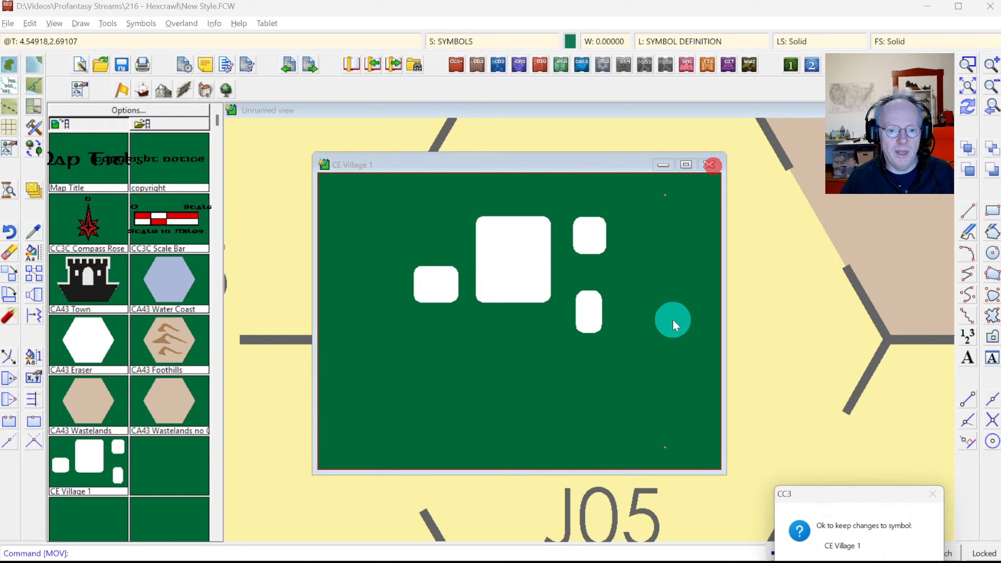
click(868, 562)
Step: Pick CE Village 1 from the catalog and set its placement scale to 1
click(101, 127)
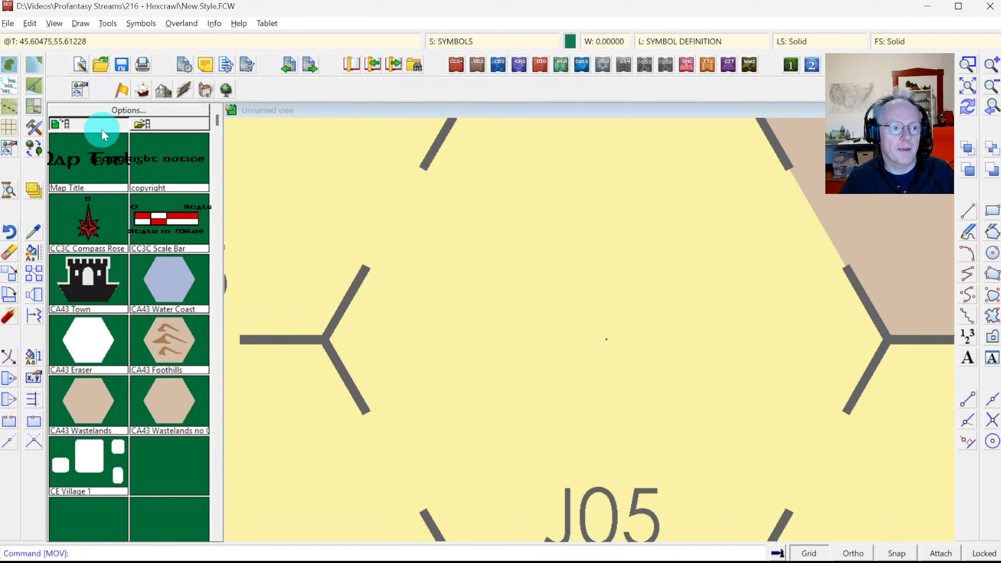
click(99, 458)
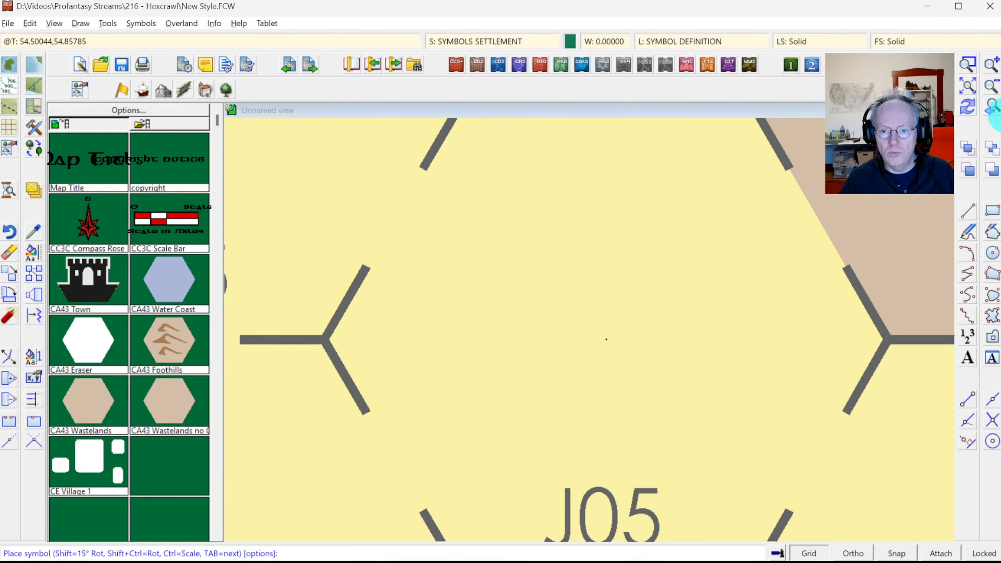
click(979, 94)
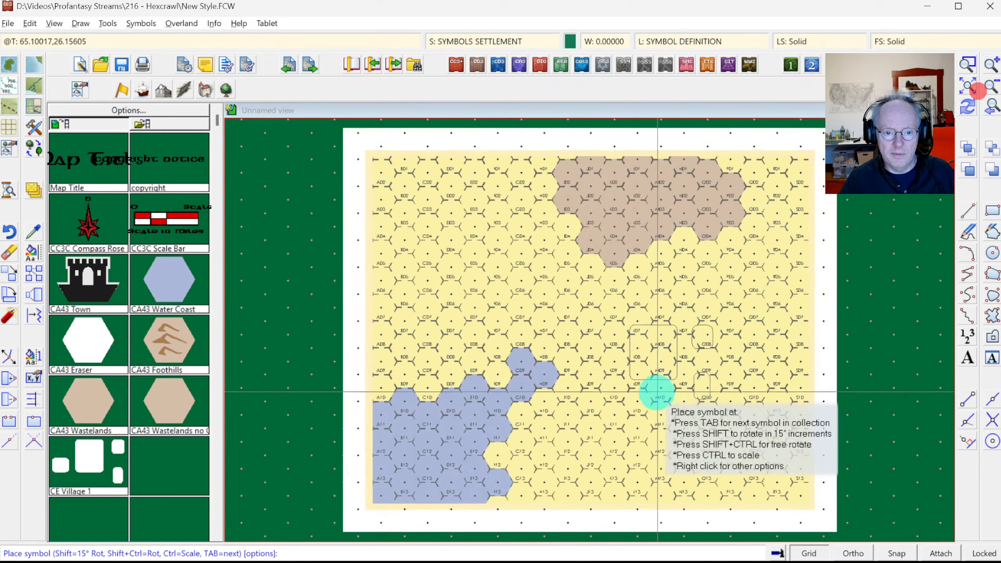
right_click(596, 343)
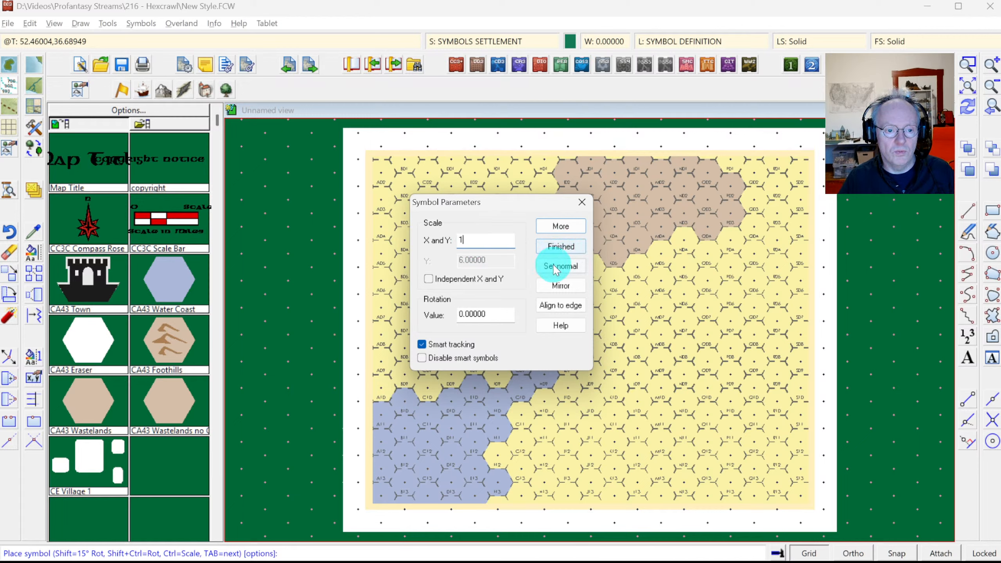
click(563, 244)
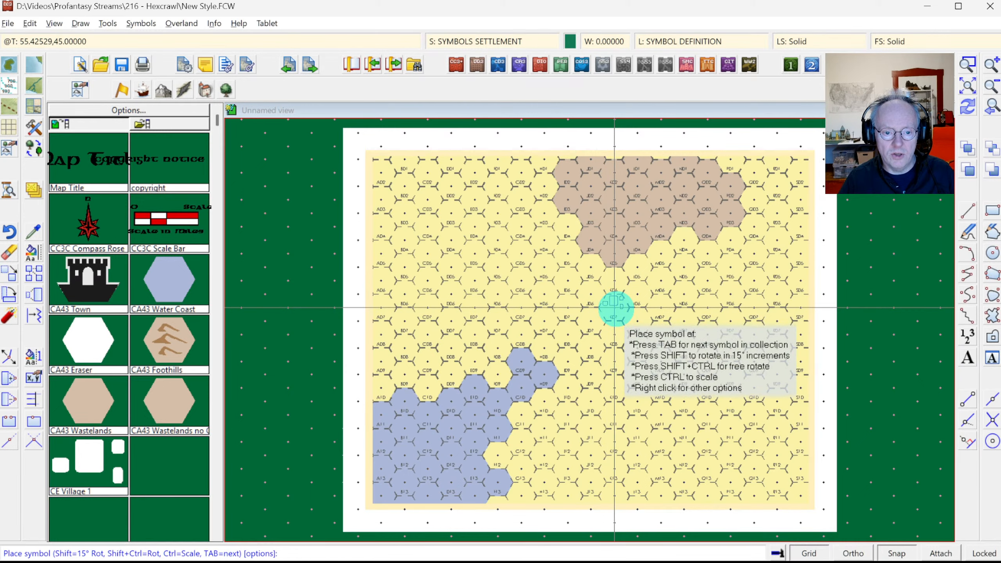
Step: Place village symbols in hexes K06 and N08, then zoom in on them
click(615, 308)
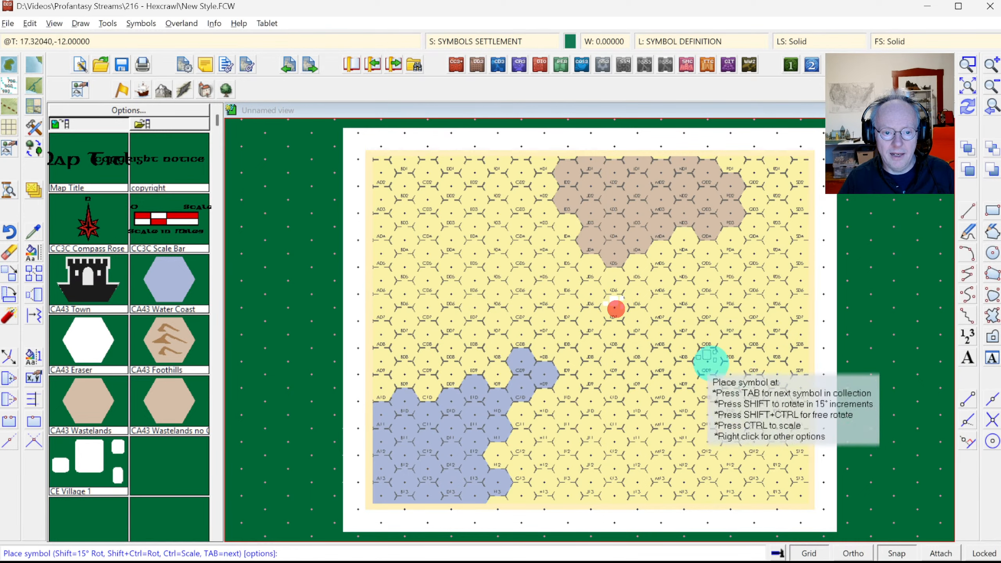
click(684, 353)
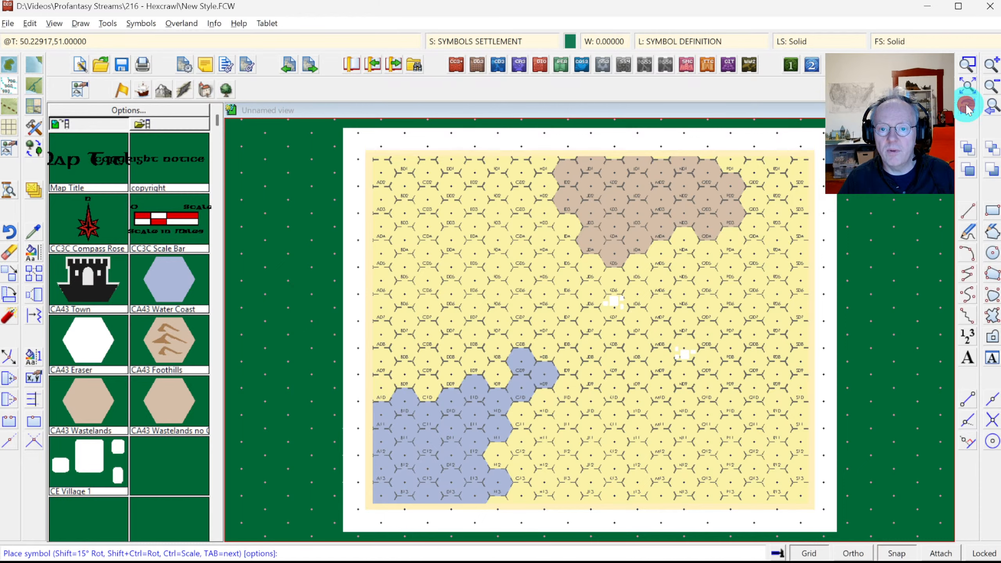
click(969, 65)
click(581, 257)
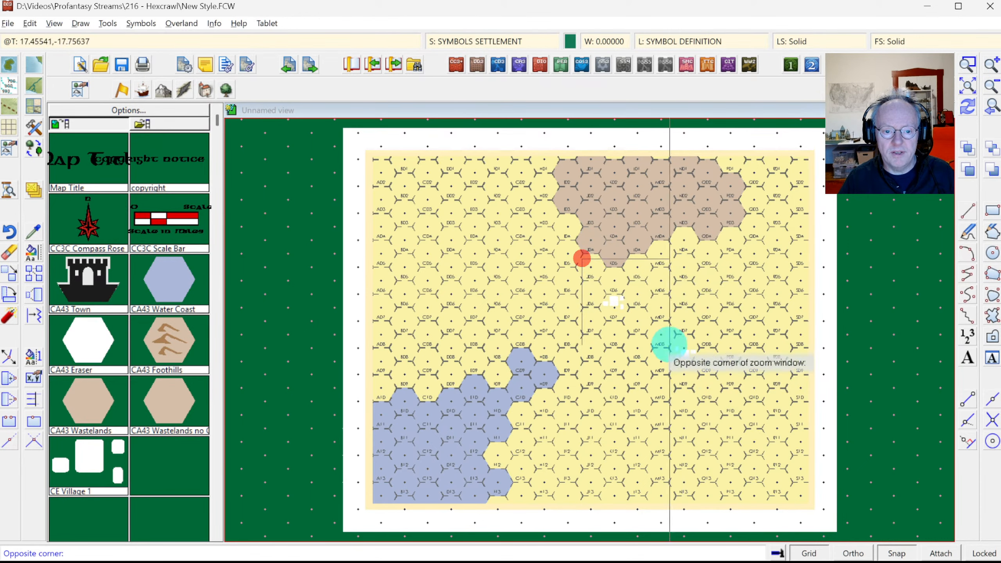
click(718, 385)
click(537, 54)
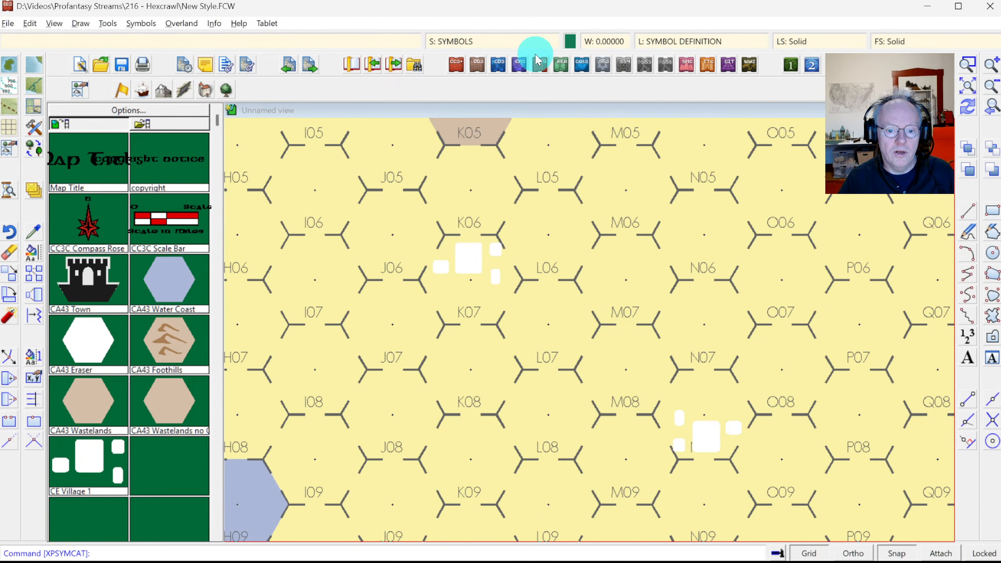
Step: Move SYMBOLS SETTLEMENT up to just below SYMBOLS and make it the current sheet
click(495, 41)
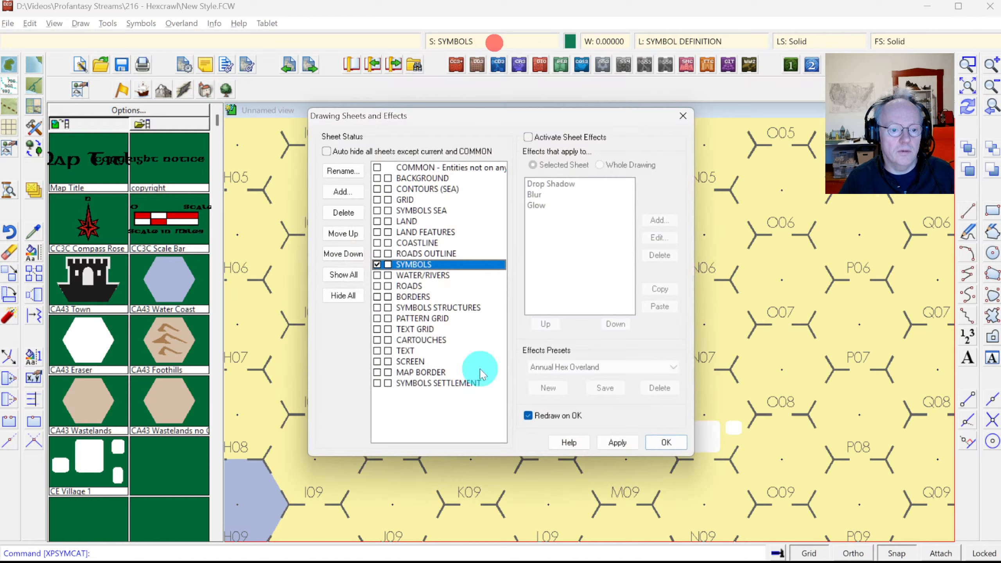
click(433, 384)
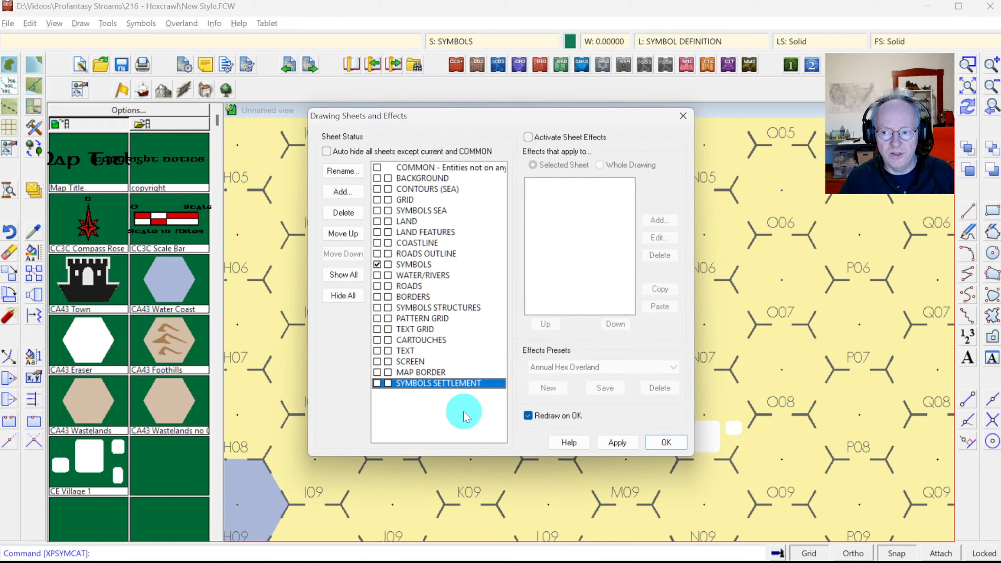
click(344, 234)
click(344, 235)
click(343, 234)
click(344, 234)
click(344, 234)
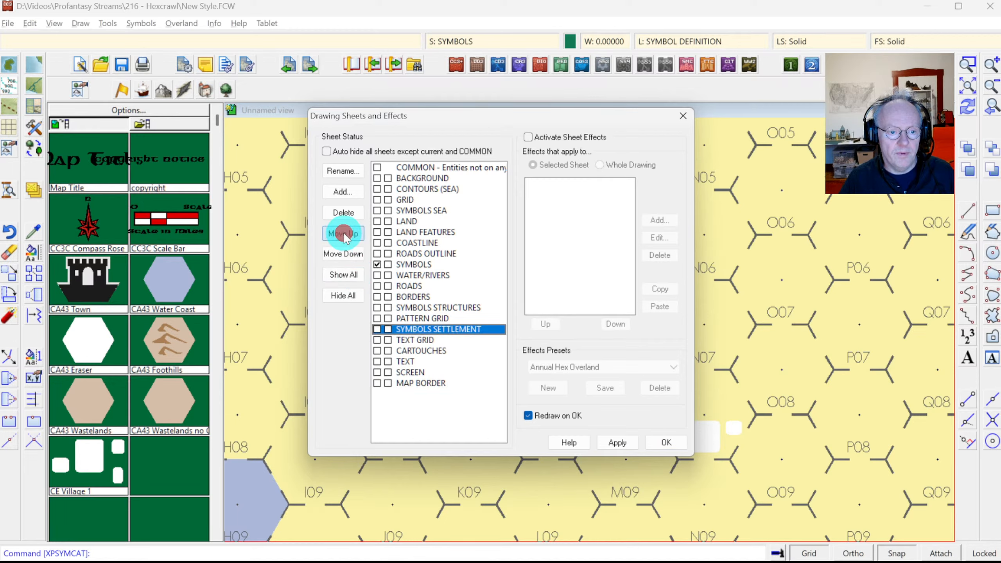
click(344, 234)
click(343, 234)
click(344, 234)
click(344, 234)
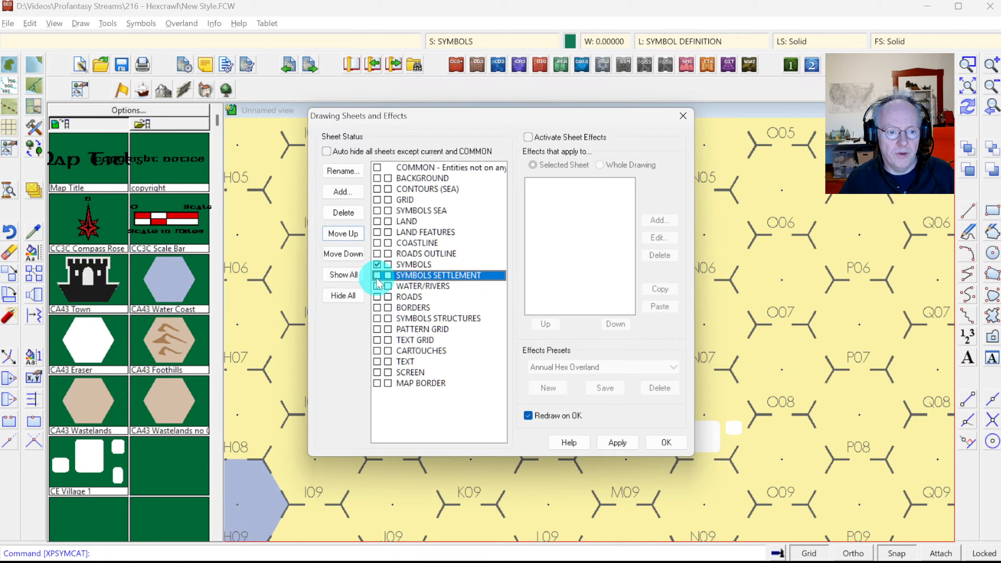
click(377, 275)
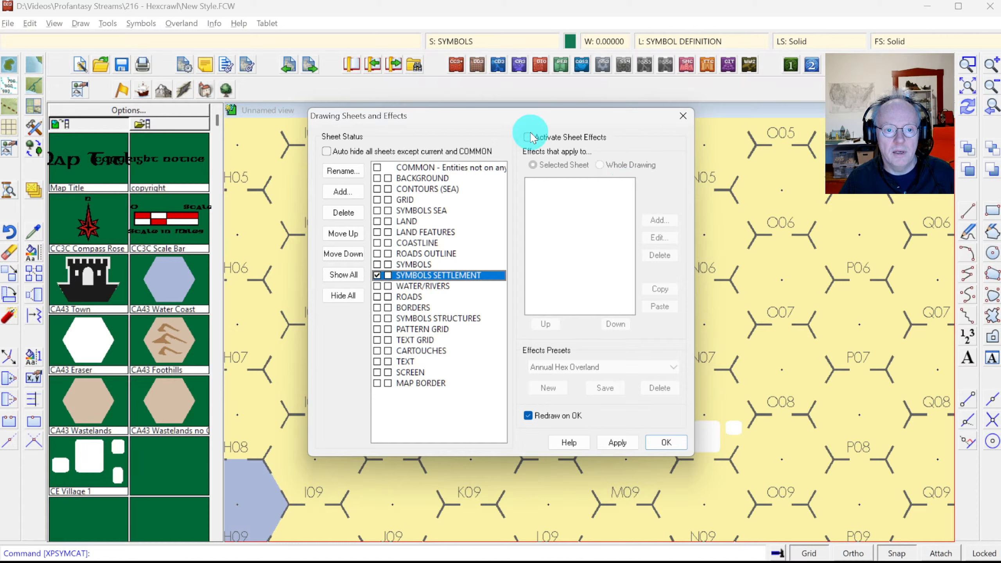
Step: Add a near-black Outer Glow (RGB 28,28,28) at 100% opacity to SYMBOLS SETTLEMENT
click(659, 220)
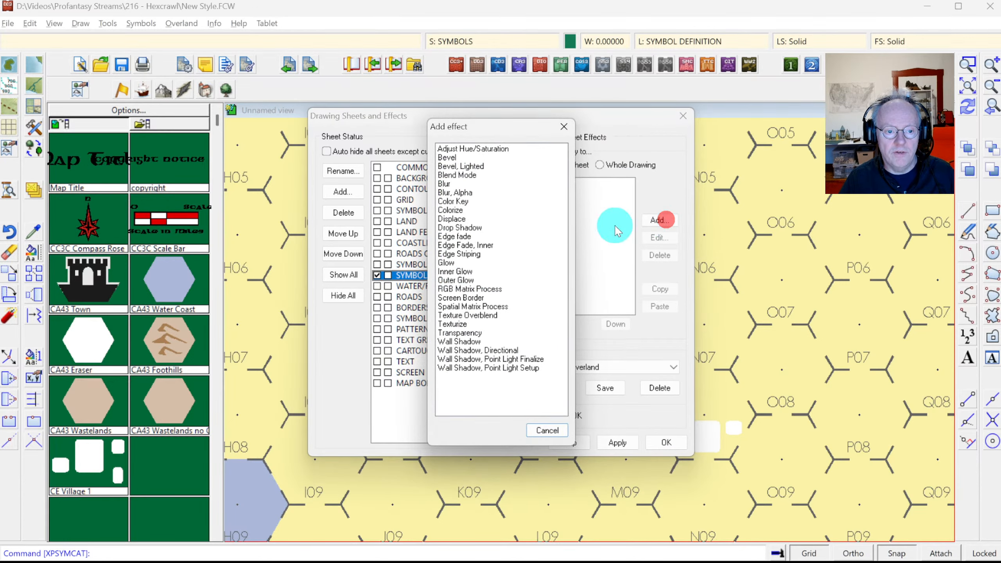
double_click(468, 280)
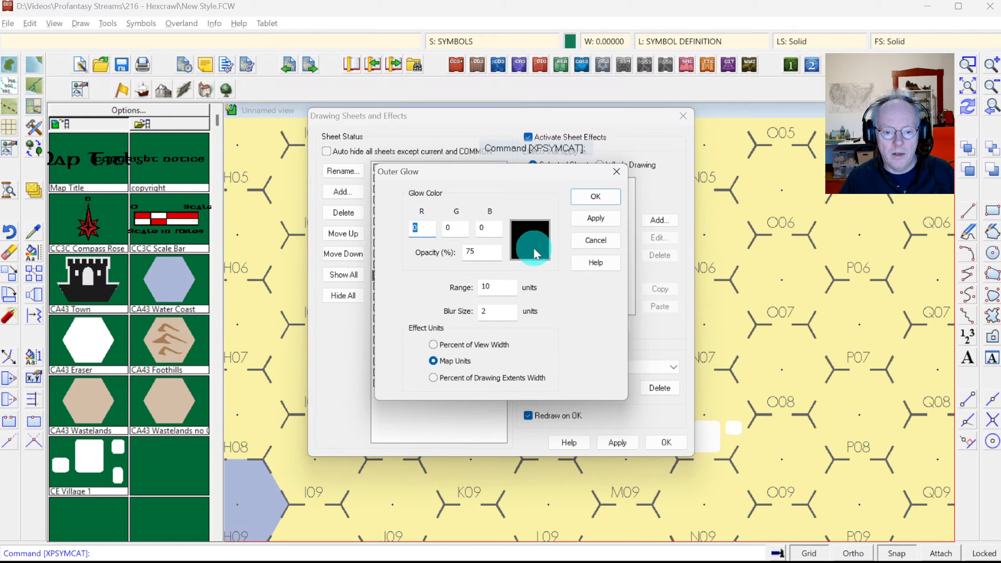
click(533, 247)
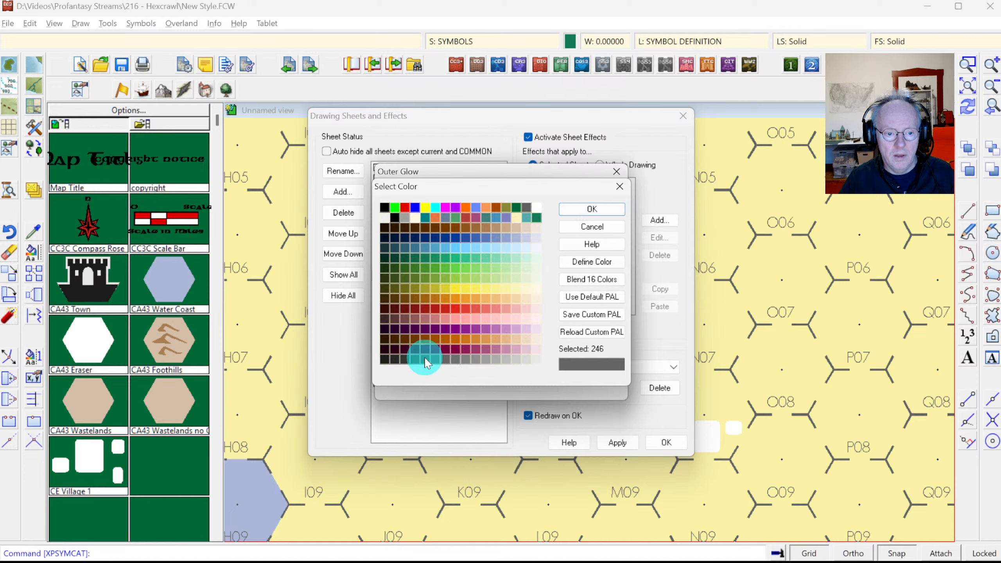
click(384, 359)
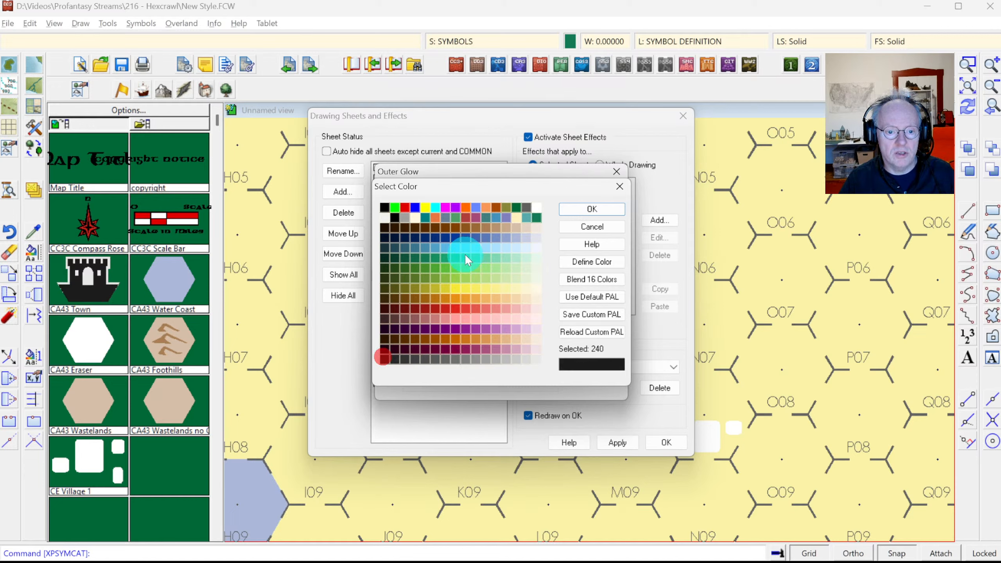
click(572, 208)
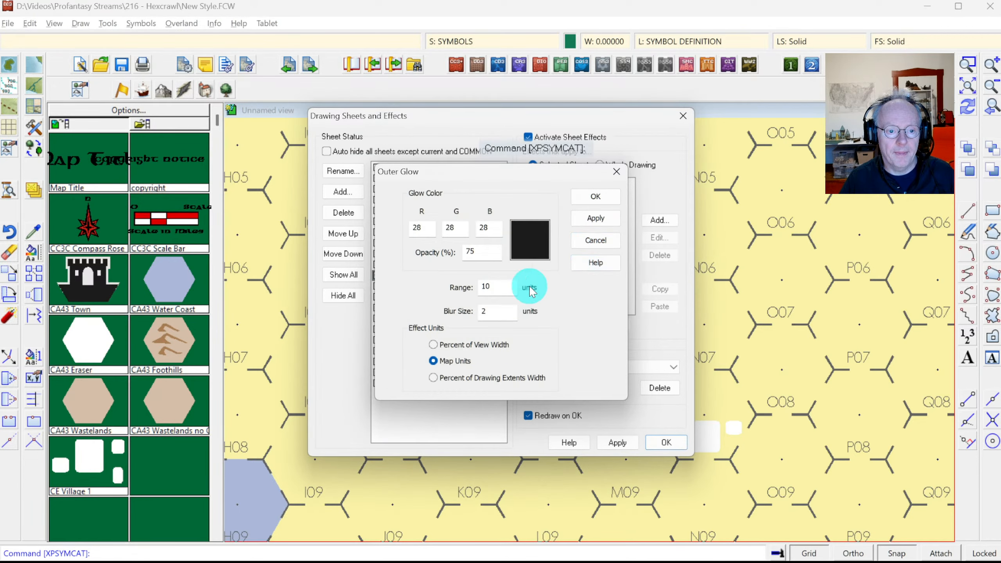
double_click(489, 286)
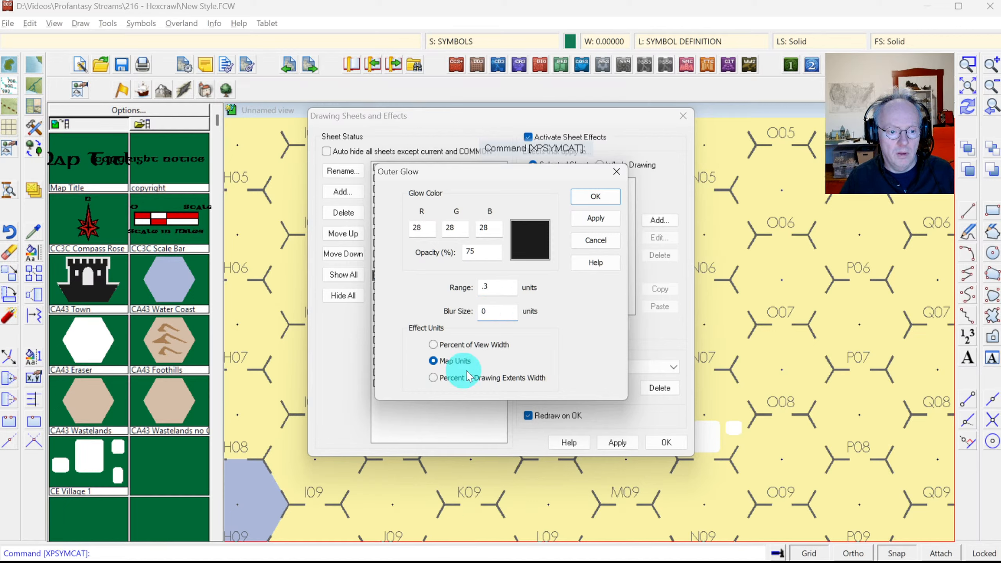
double_click(478, 251)
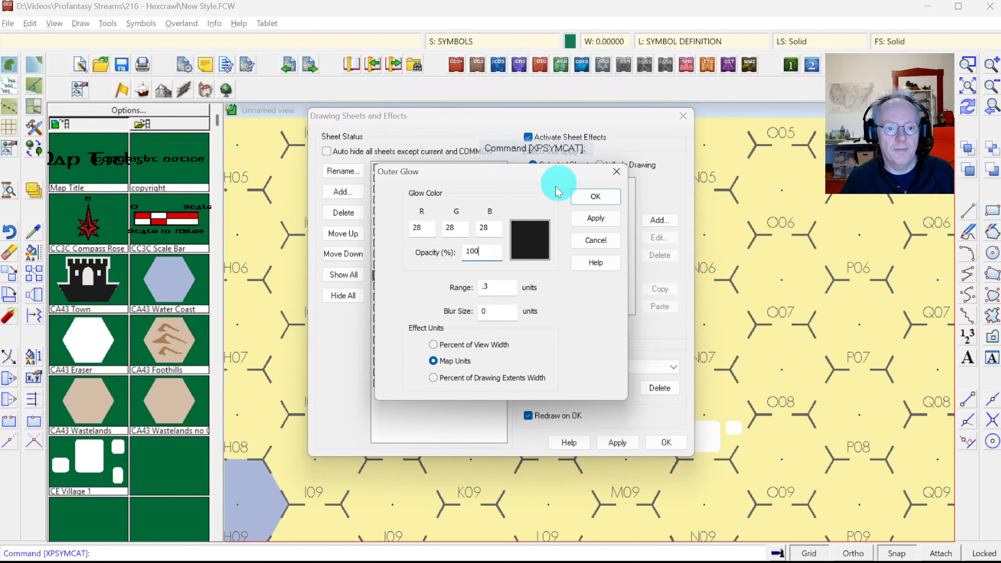
click(586, 197)
click(665, 439)
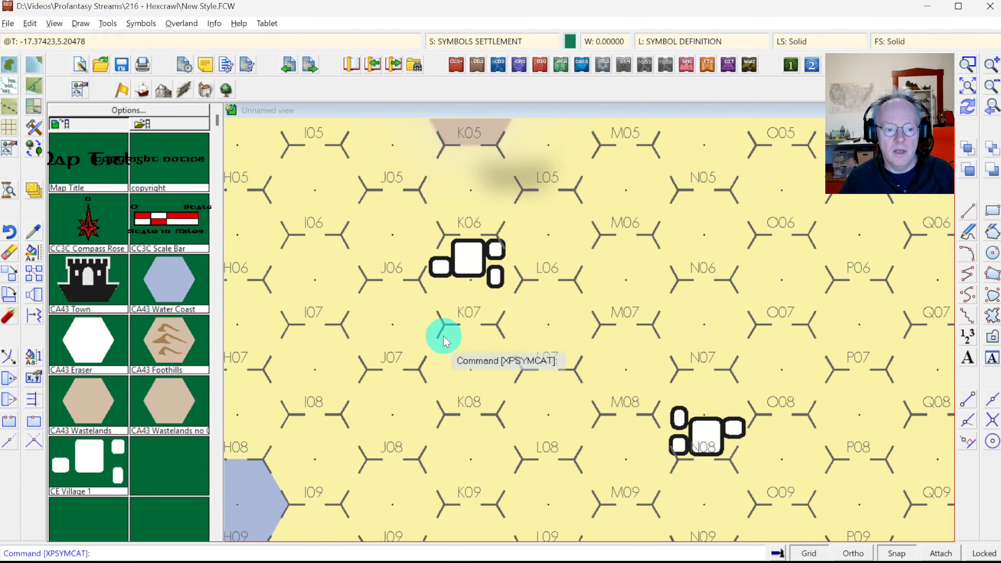
Step: Reduce the Outer Glow range and zoom in close on the K06 village
click(448, 43)
click(546, 184)
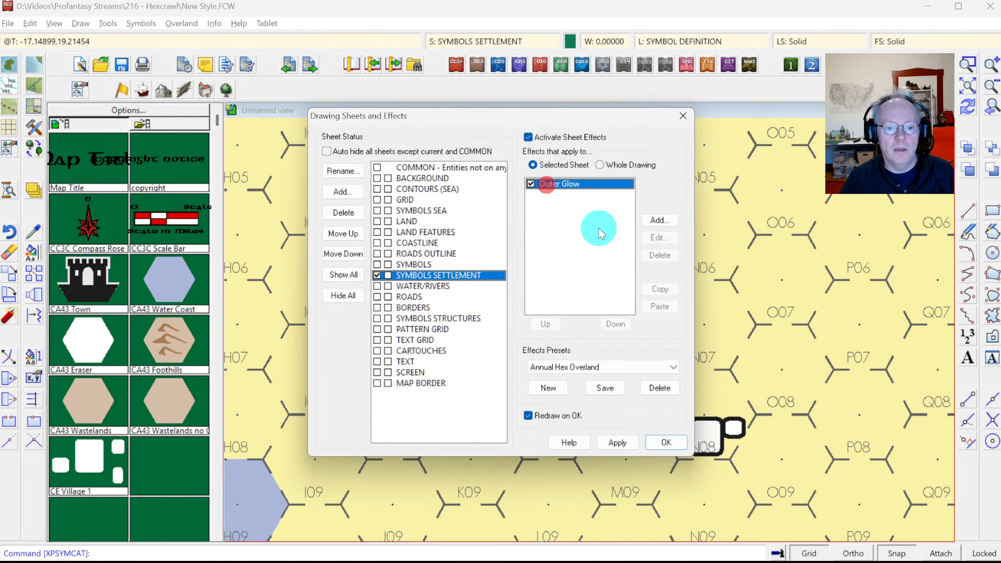
click(659, 237)
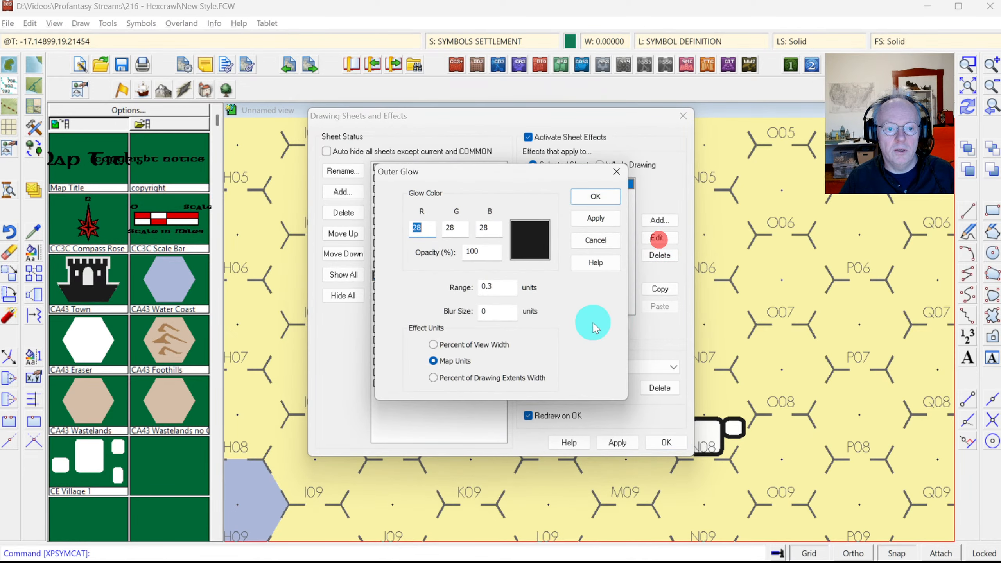
click(496, 283)
key(Return)
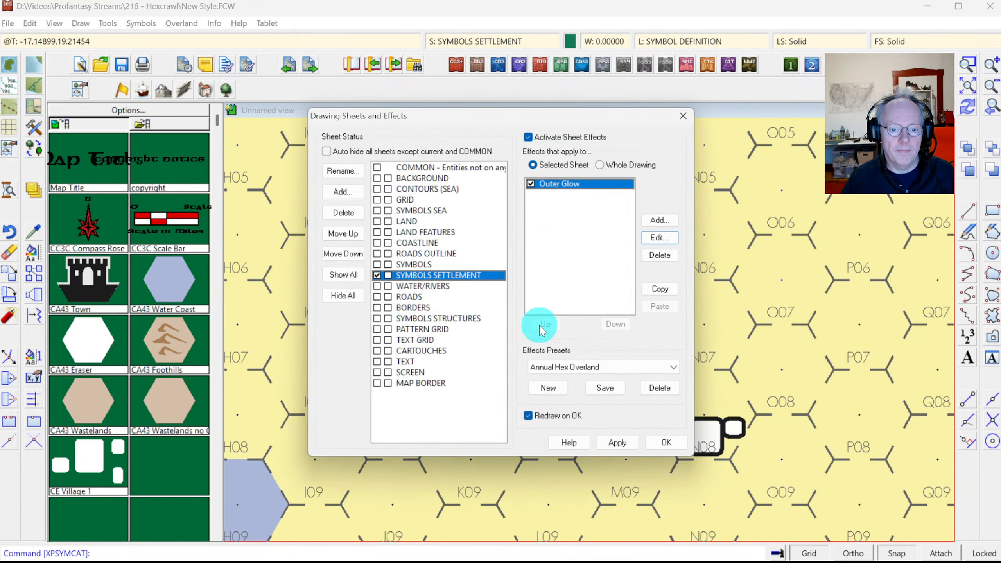
click(660, 443)
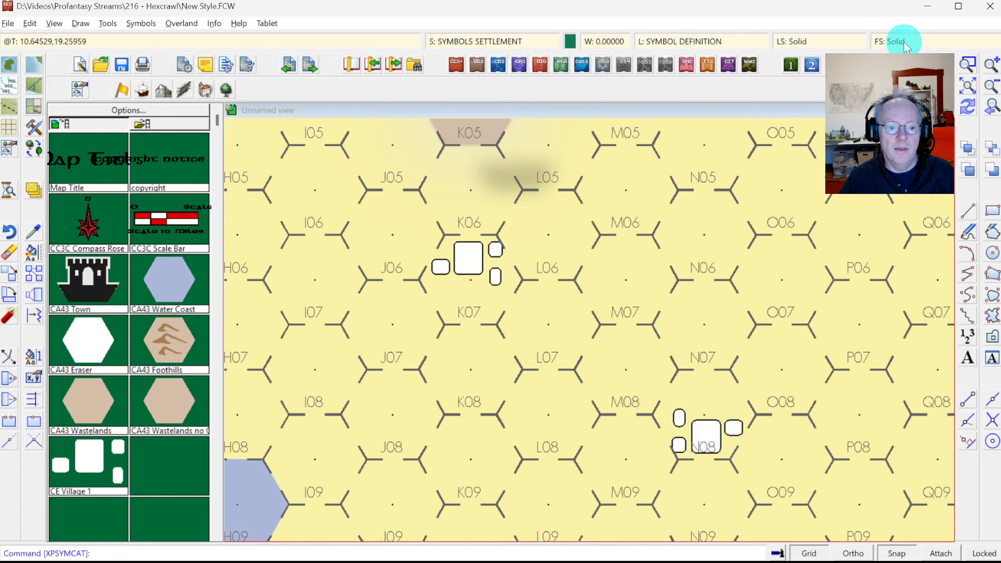
click(968, 64)
click(389, 226)
click(549, 344)
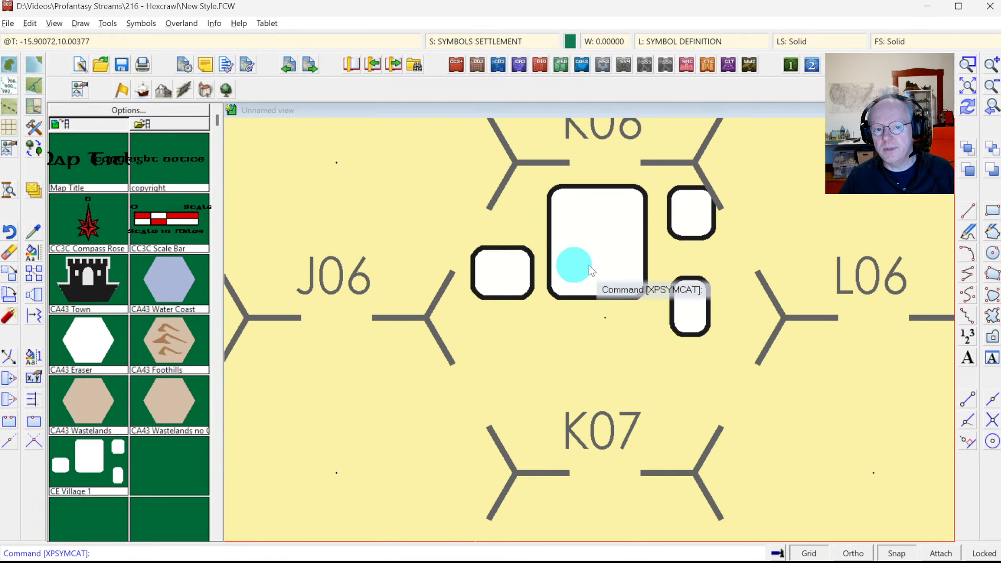
Step: Scale the CE Village 1 symbol definition to 0.9 and re-zoom on the K06 village
click(148, 24)
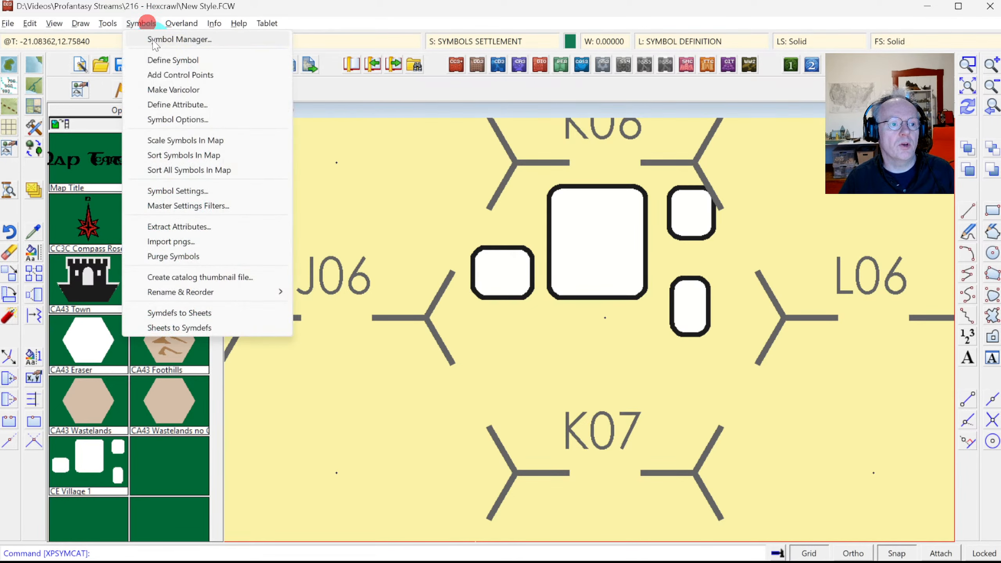
click(180, 38)
drag(512, 202, 520, 345)
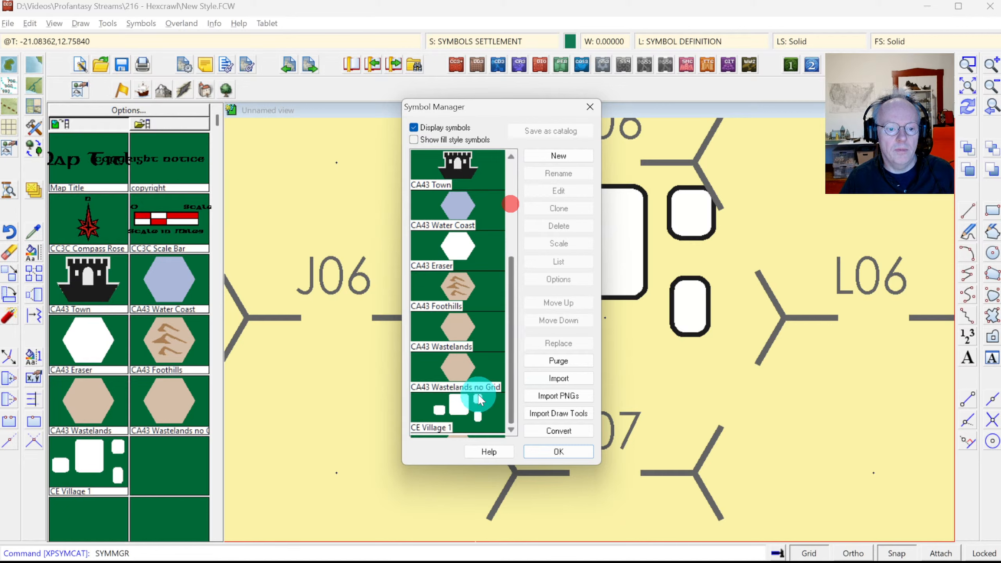
click(473, 409)
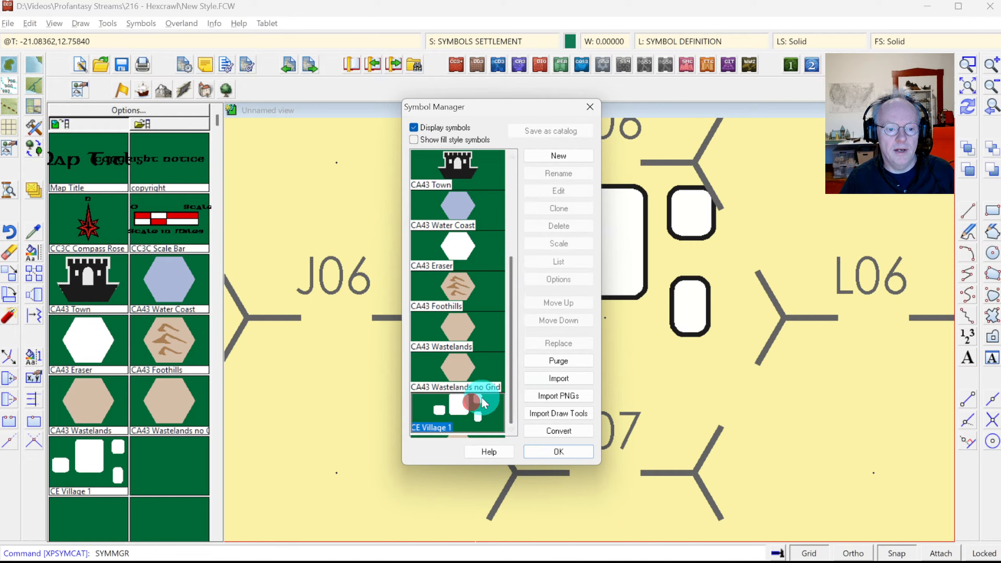
click(559, 242)
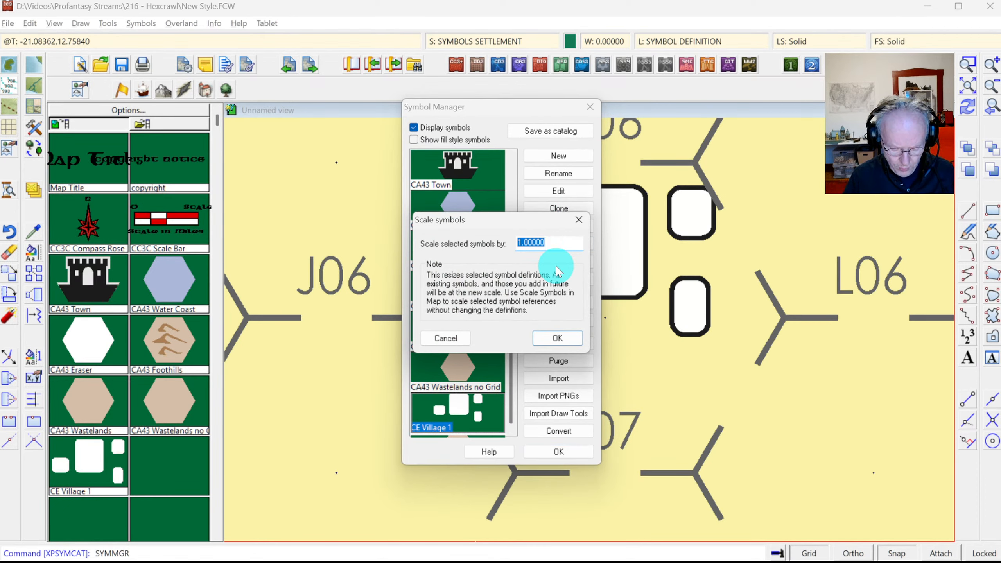
text(.9)
key(Return)
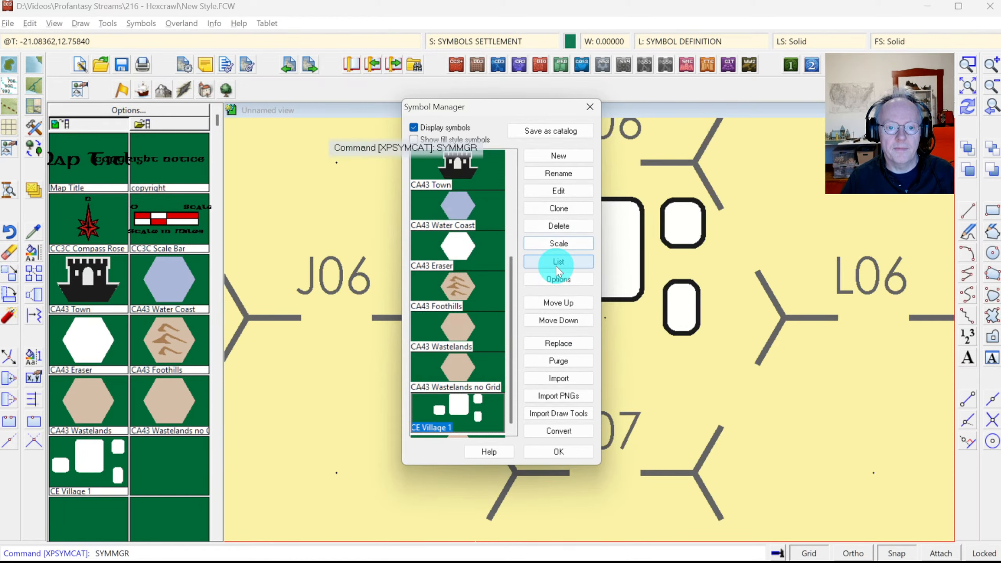
click(559, 452)
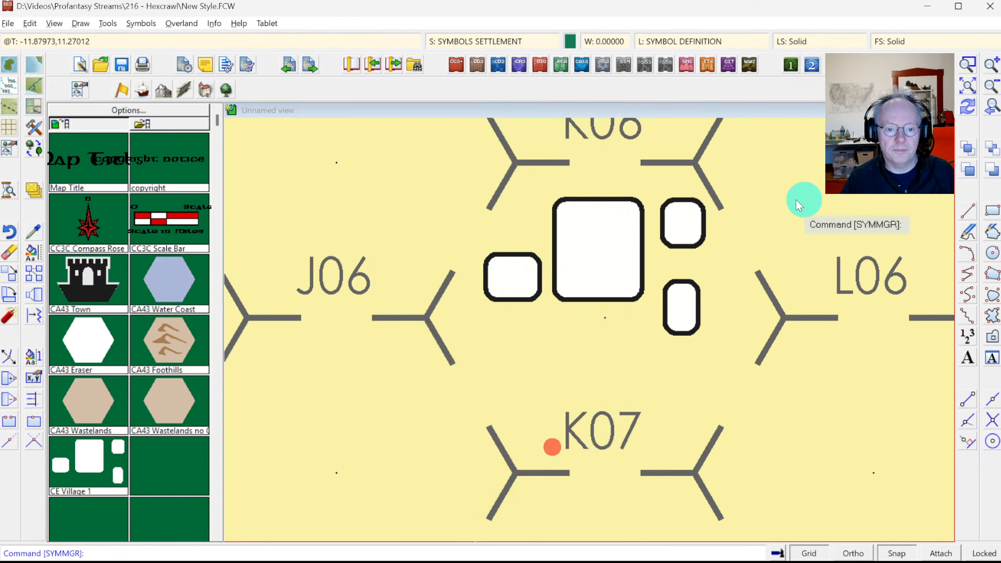
click(971, 88)
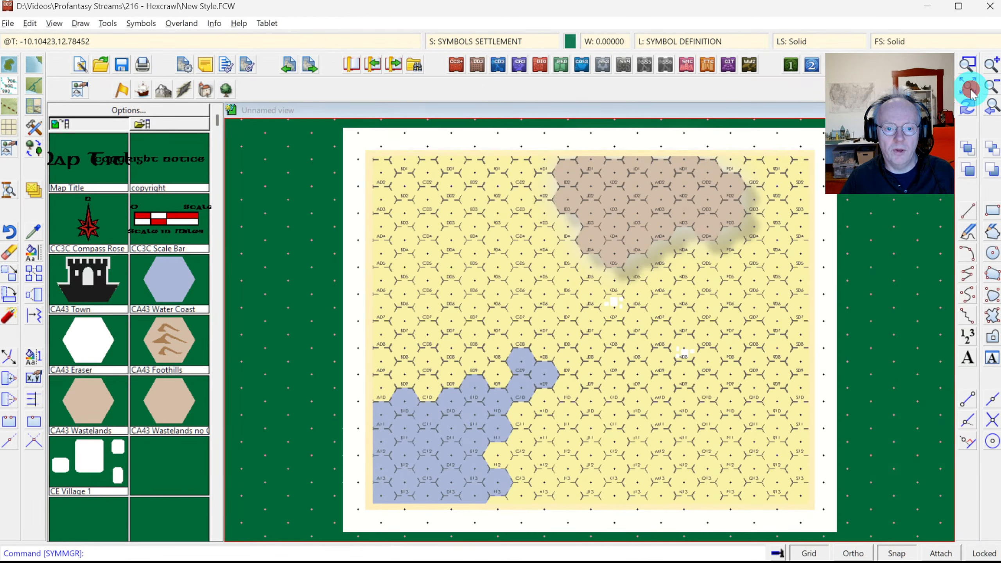
click(989, 105)
click(967, 61)
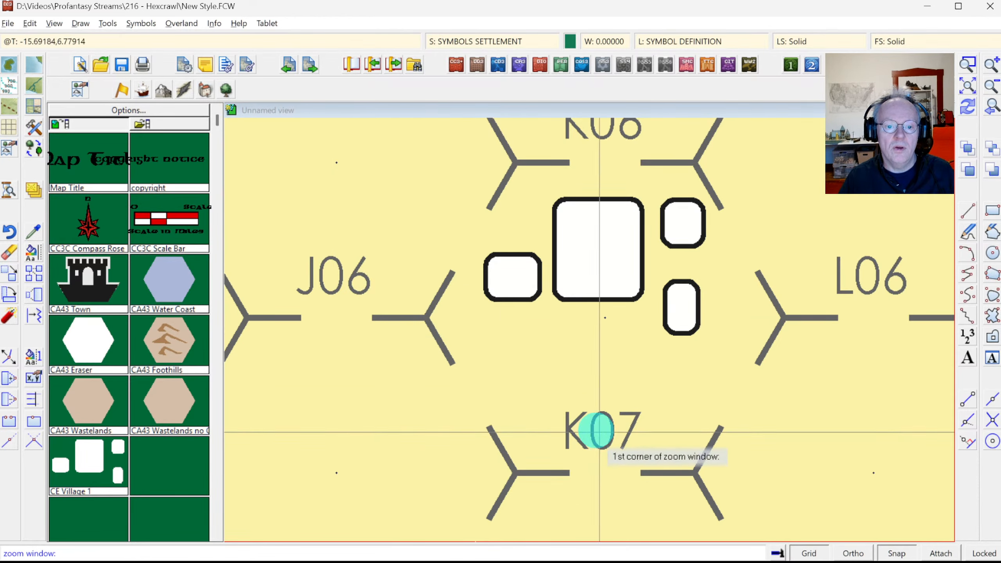
Step: Add a Drop Shadow (0.2 offset, 35% opacity) to SYMBOLS SETTLEMENT ahead of Outer Glow
click(460, 42)
click(657, 222)
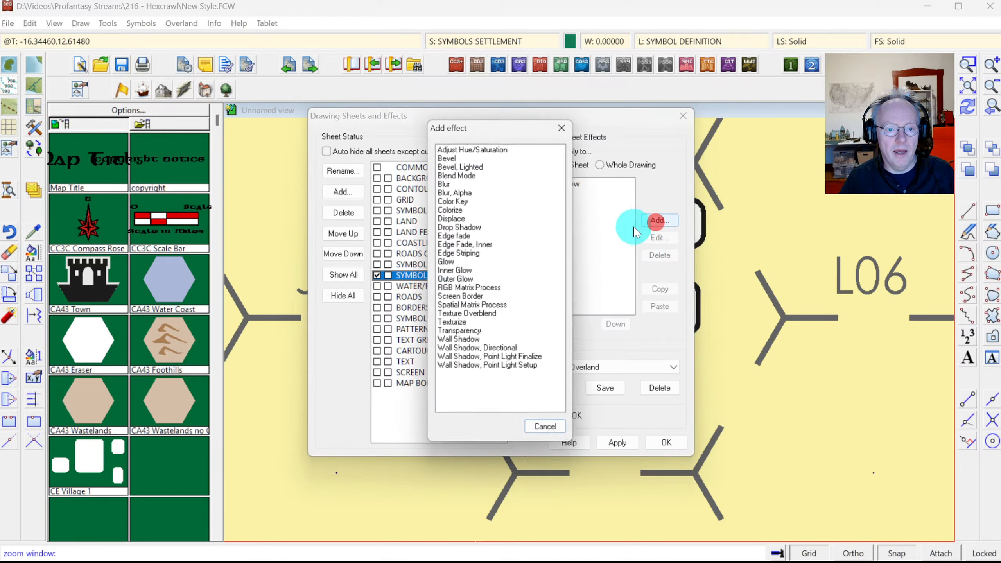
double_click(458, 228)
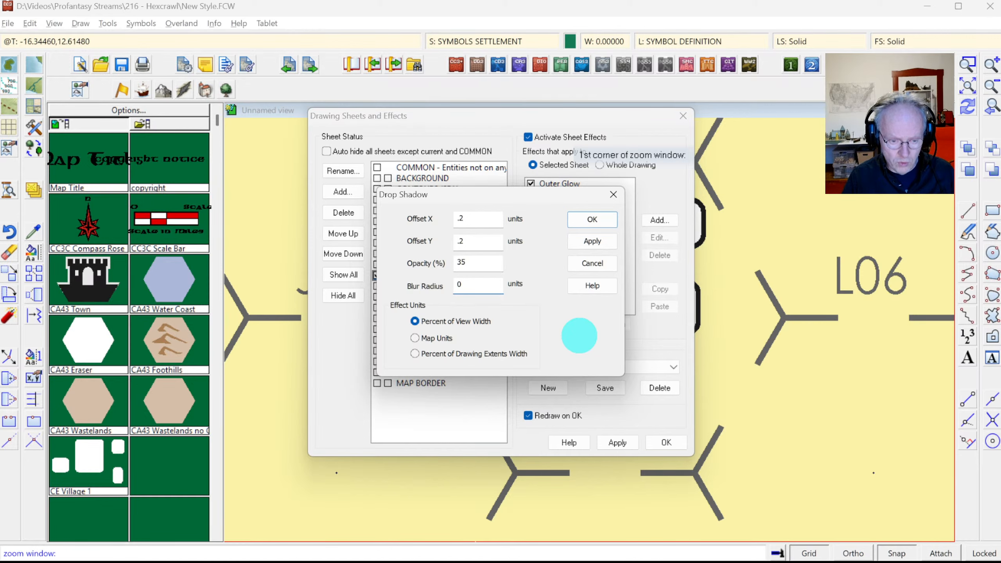
click(576, 220)
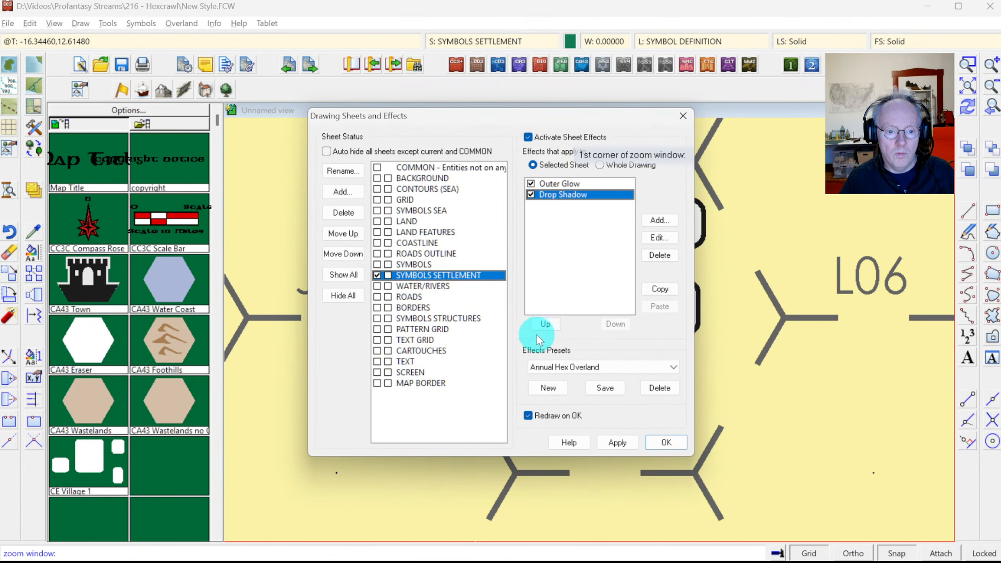
click(545, 324)
click(651, 440)
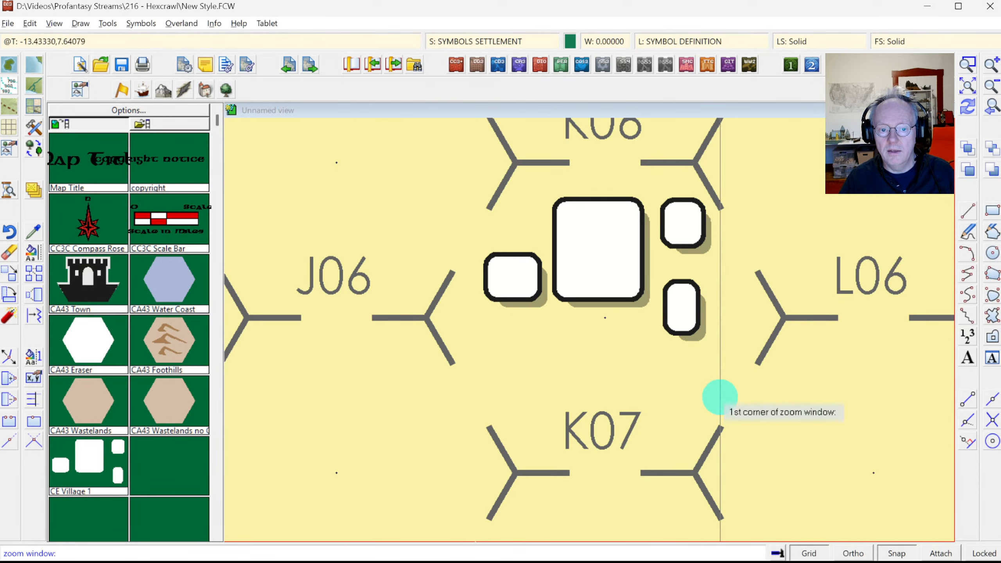
click(966, 86)
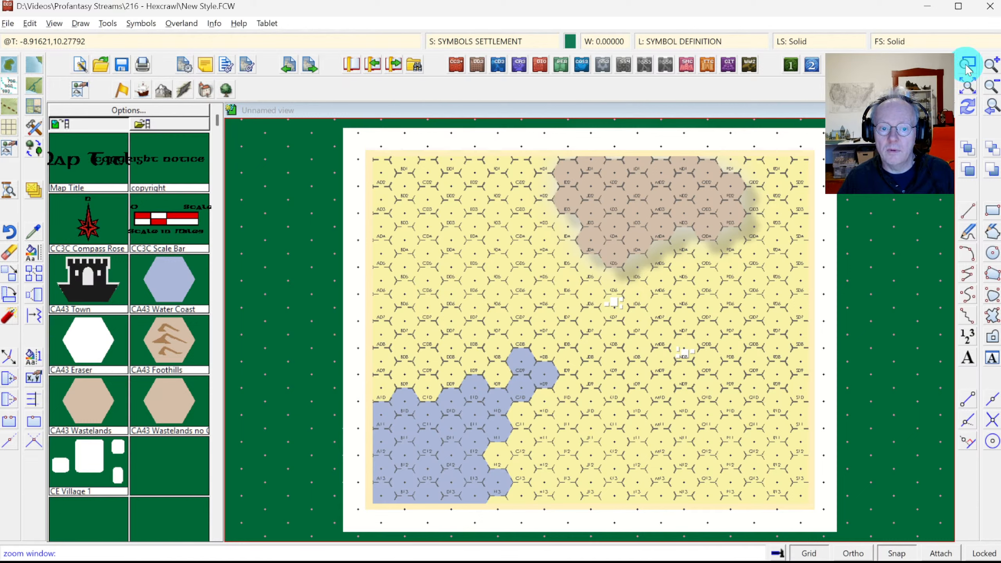
Step: Zoom in on the two village hexes and set the Outer Glow range to 0.15
click(582, 284)
click(703, 382)
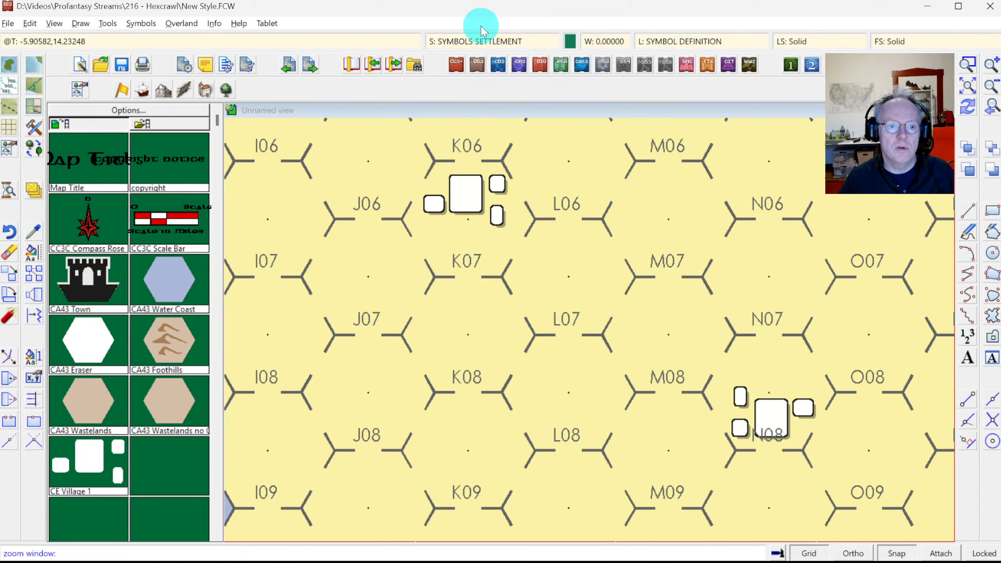
click(481, 39)
click(558, 195)
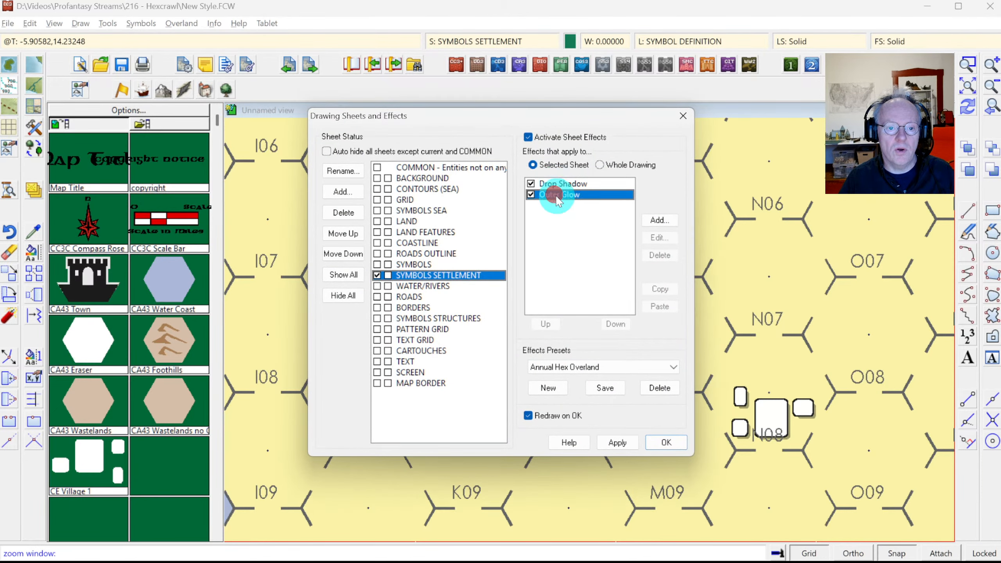
click(660, 237)
click(495, 288)
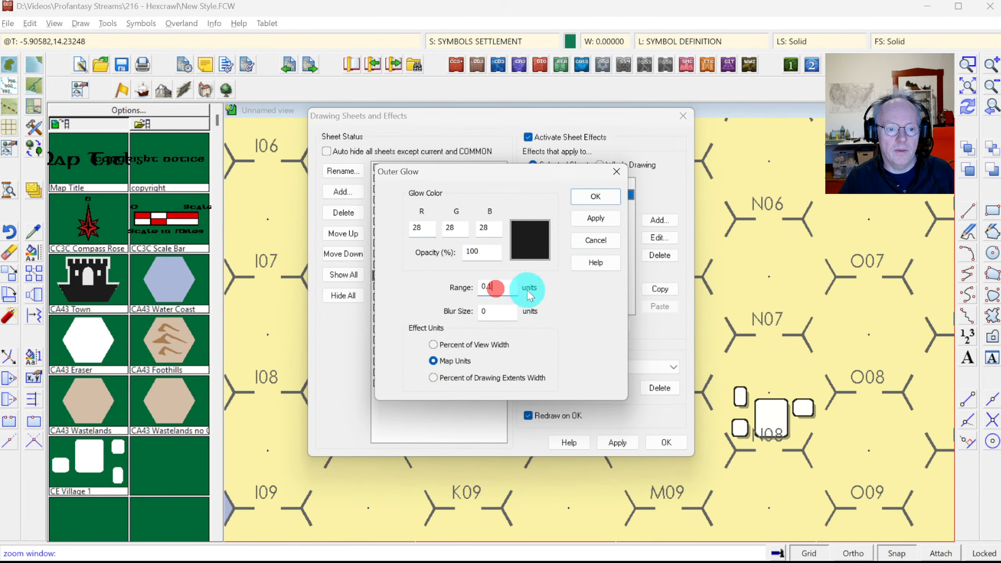
text(2)
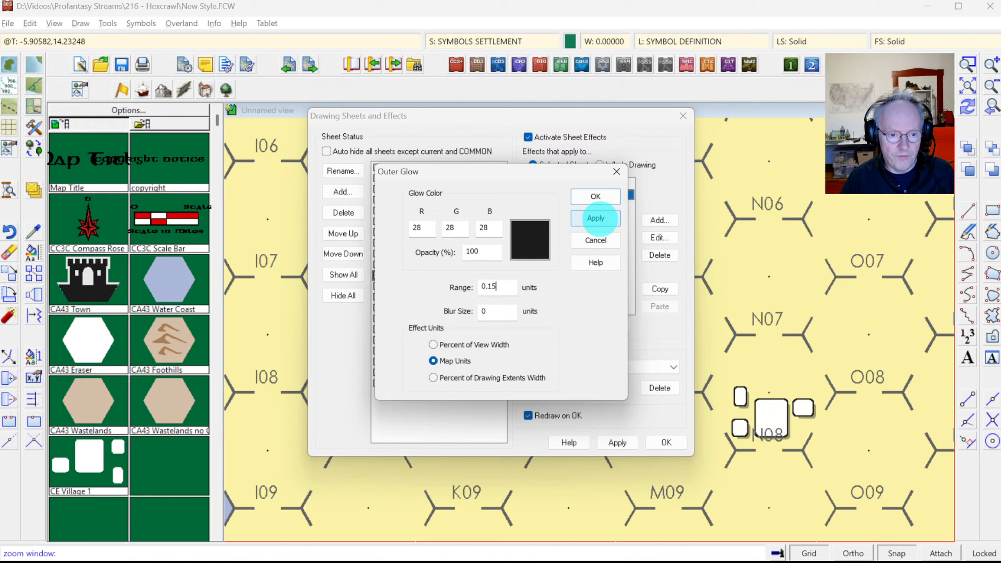
click(596, 196)
Step: Set the Drop Shadow X offset to 0.3, adjust the Y offset, and apply
click(564, 184)
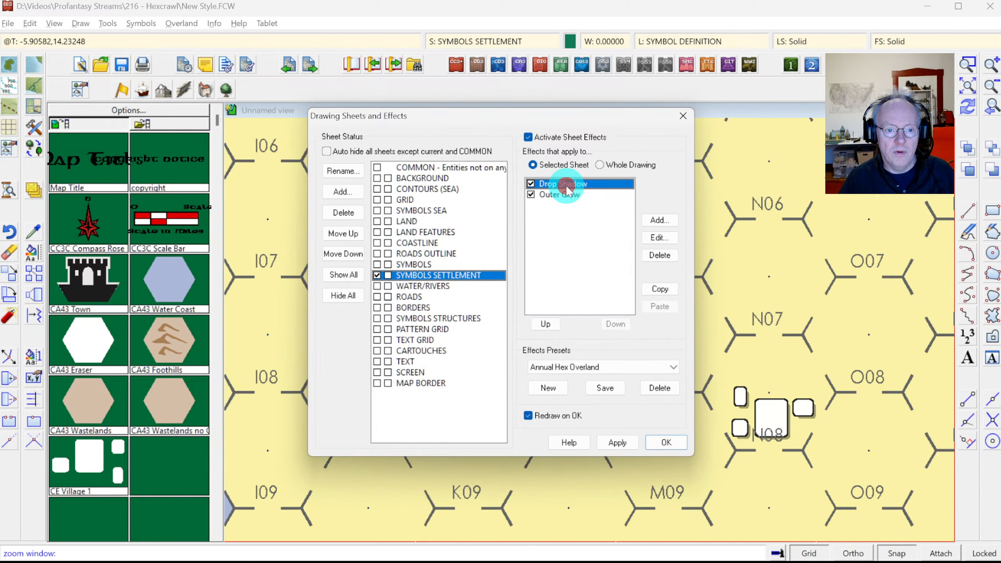
click(666, 240)
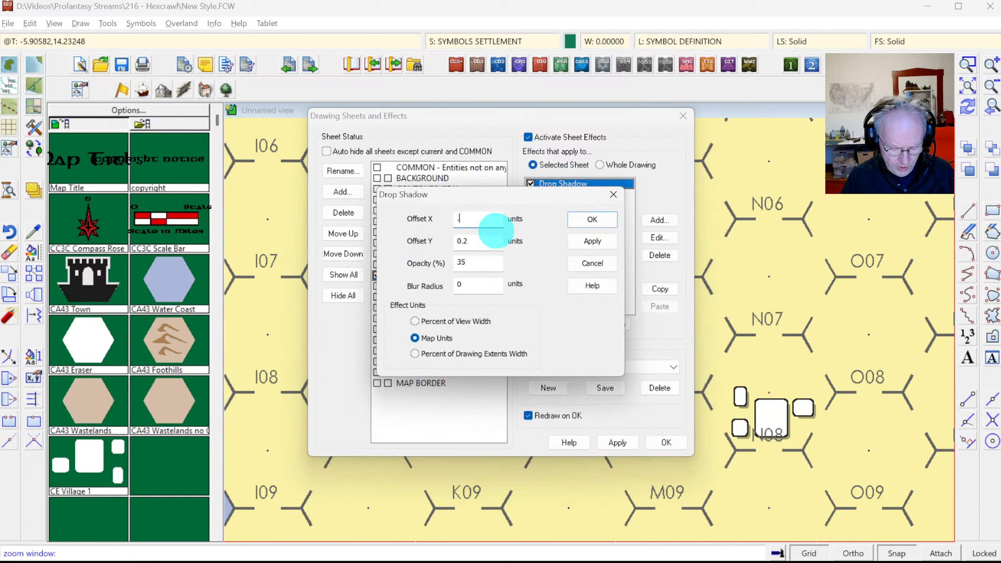
text(.)
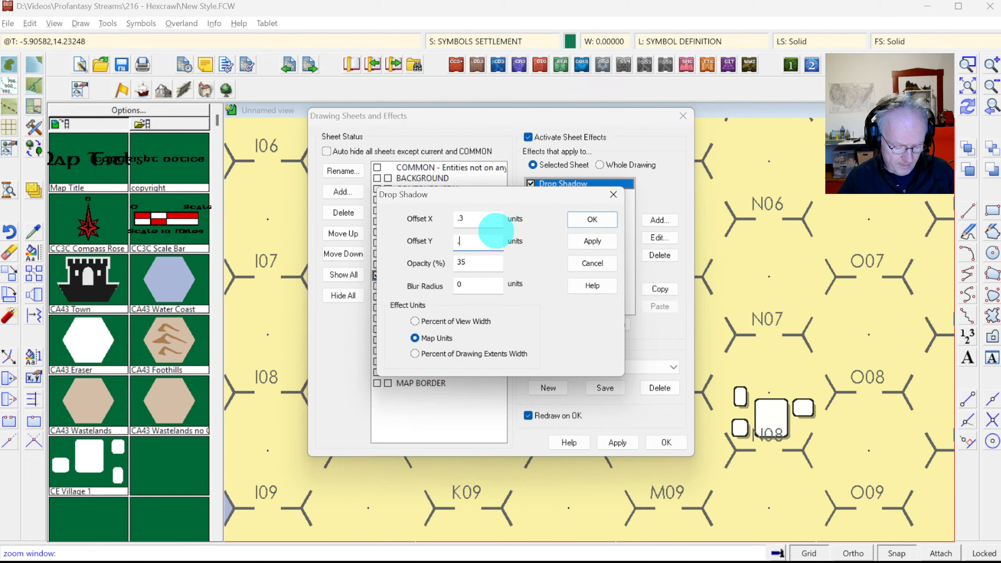
text(3)
click(592, 219)
click(655, 442)
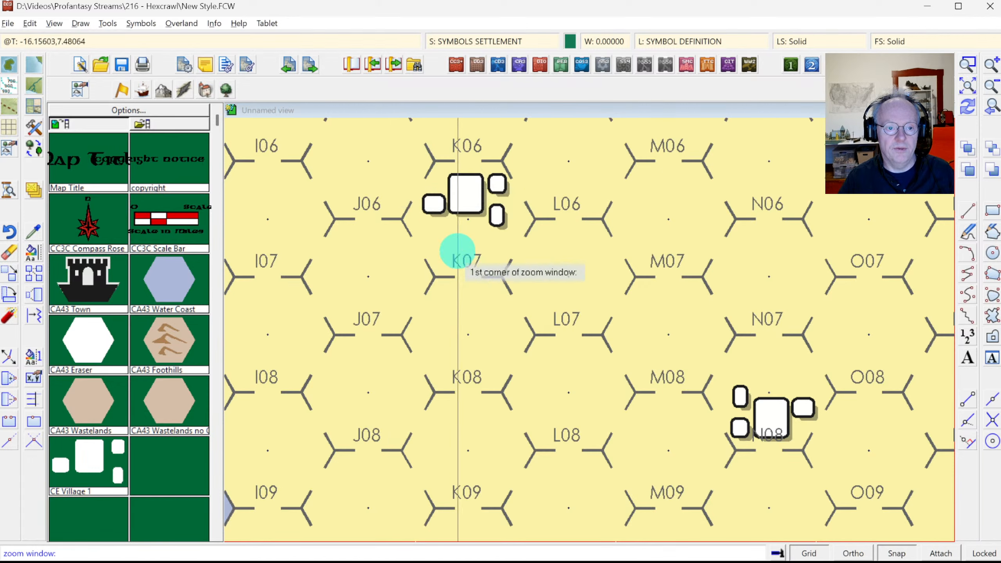
click(969, 67)
click(577, 286)
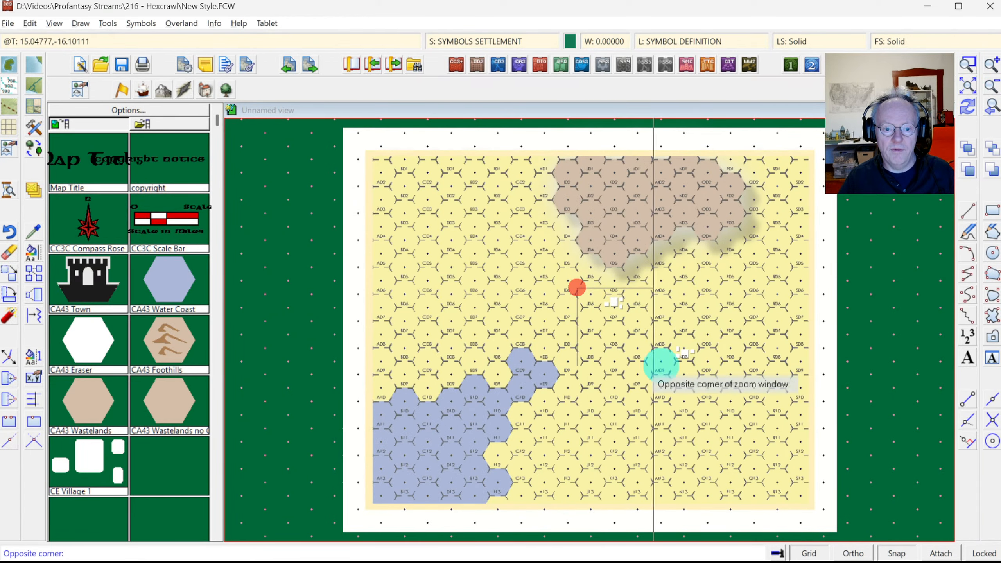
click(700, 386)
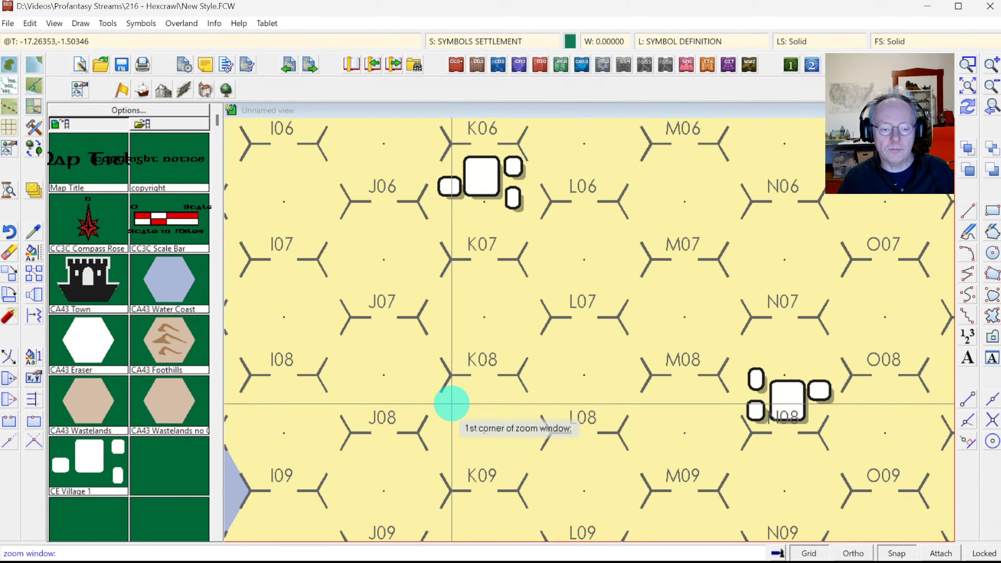
key(alt+Tab)
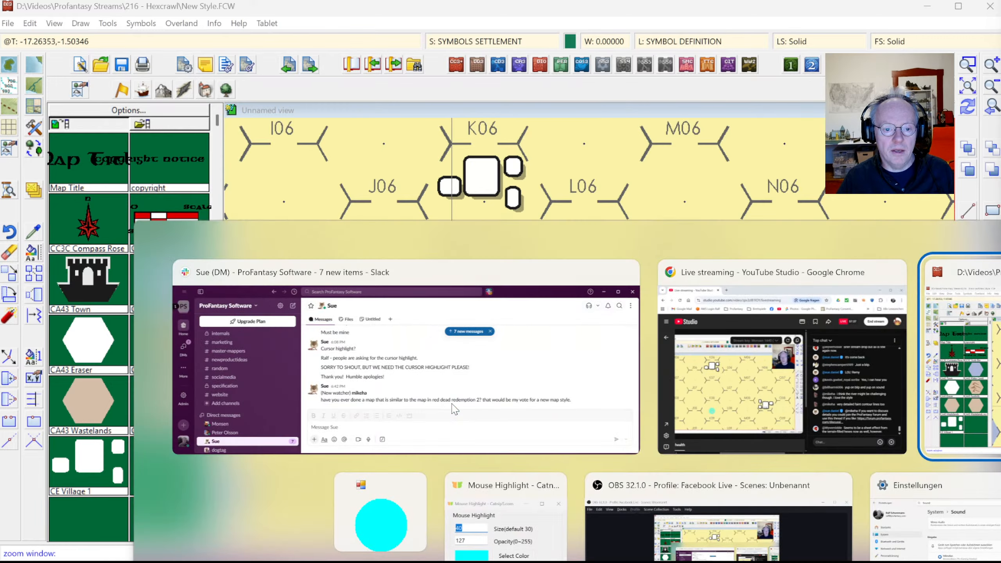
key(alt+Tab)
key(alt+Tab)
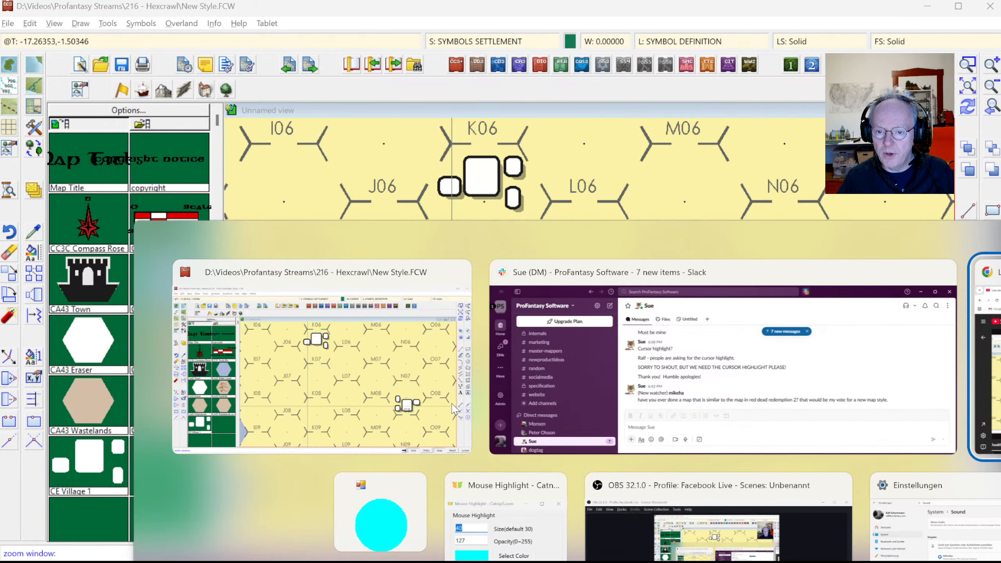
key(alt+Tab)
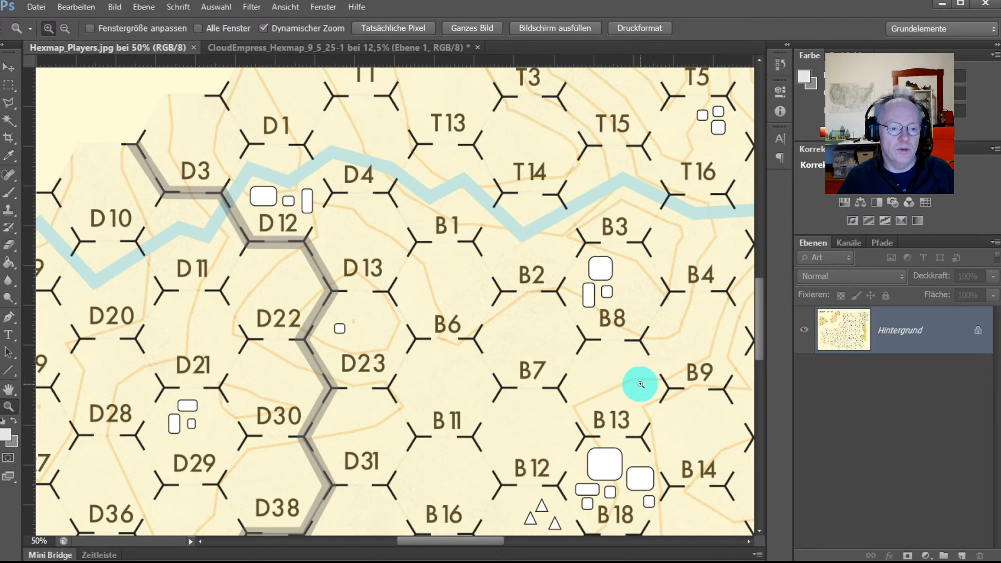
key(alt)
key(alt+Tab)
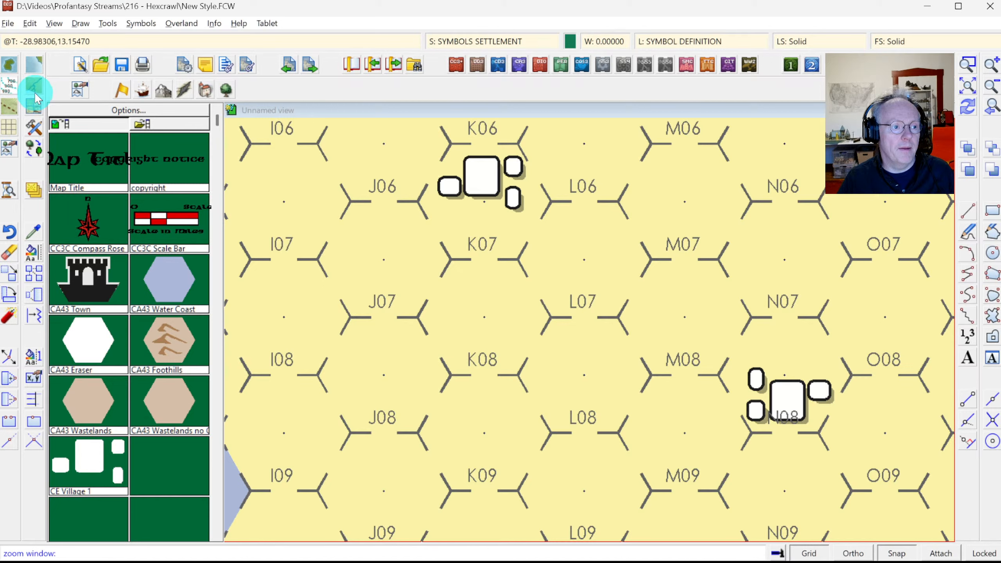
Step: Select the River, Default tool in the advanced drawing tool settings
click(35, 127)
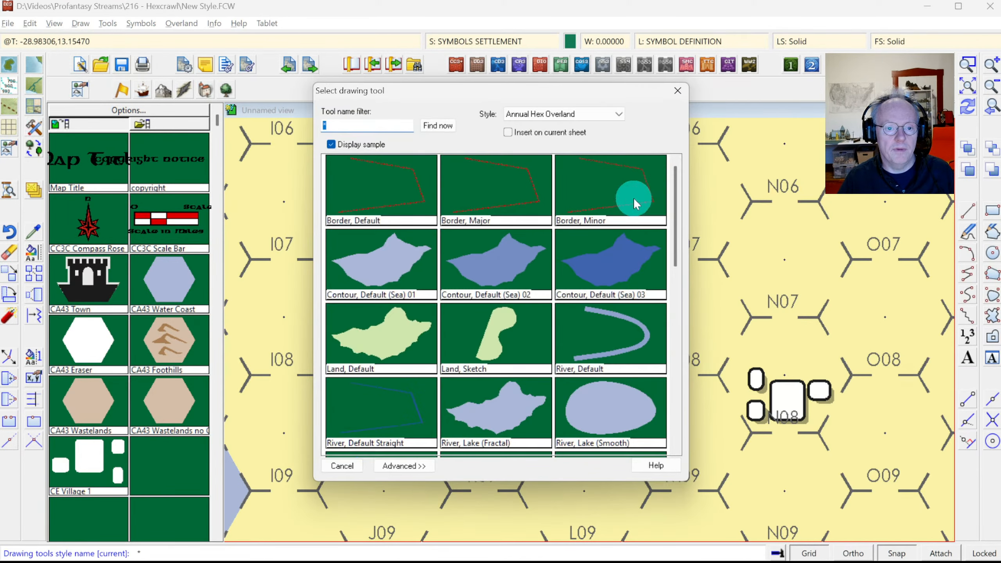
scroll(672, 188, down, 2)
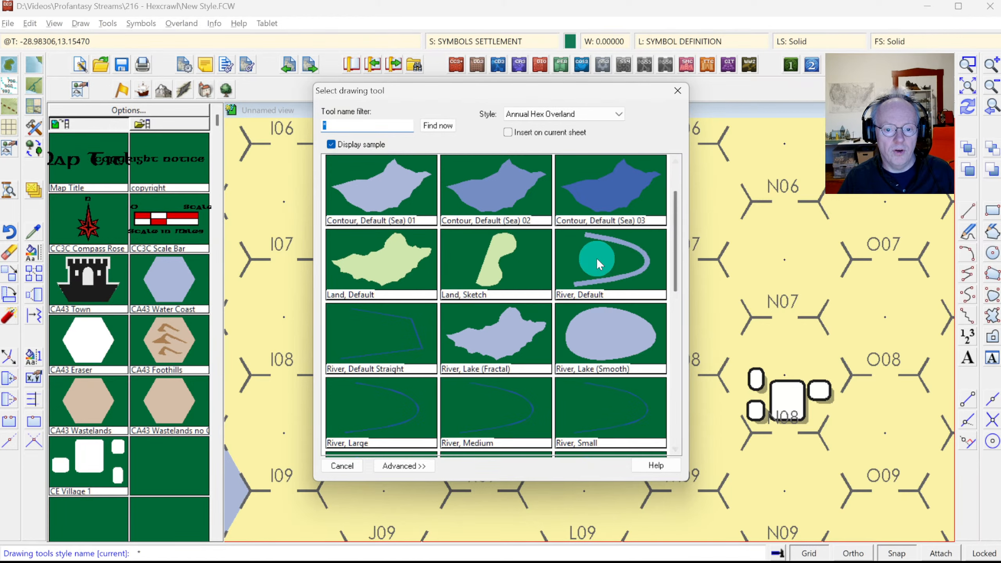
click(404, 466)
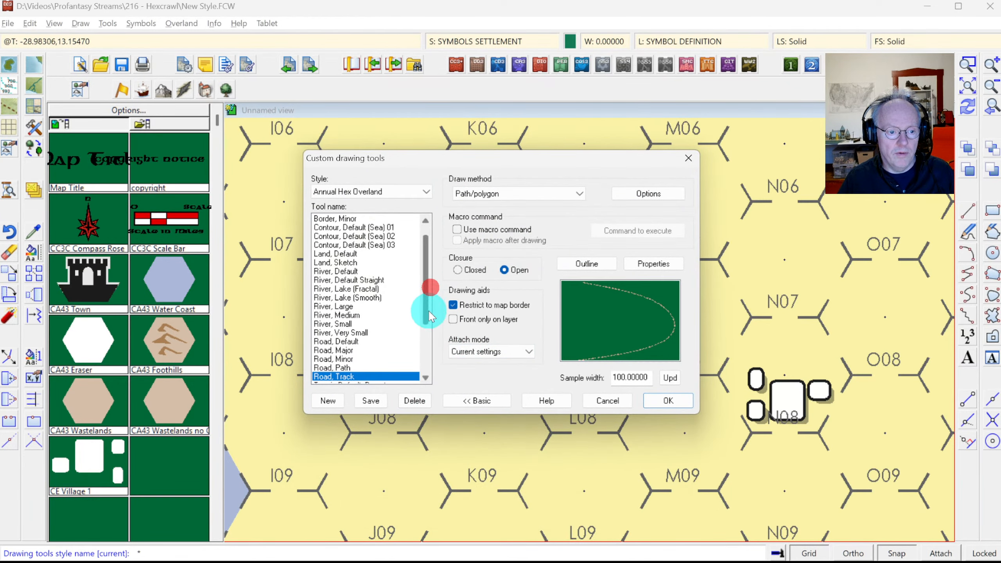
scroll(428, 334, down, 4)
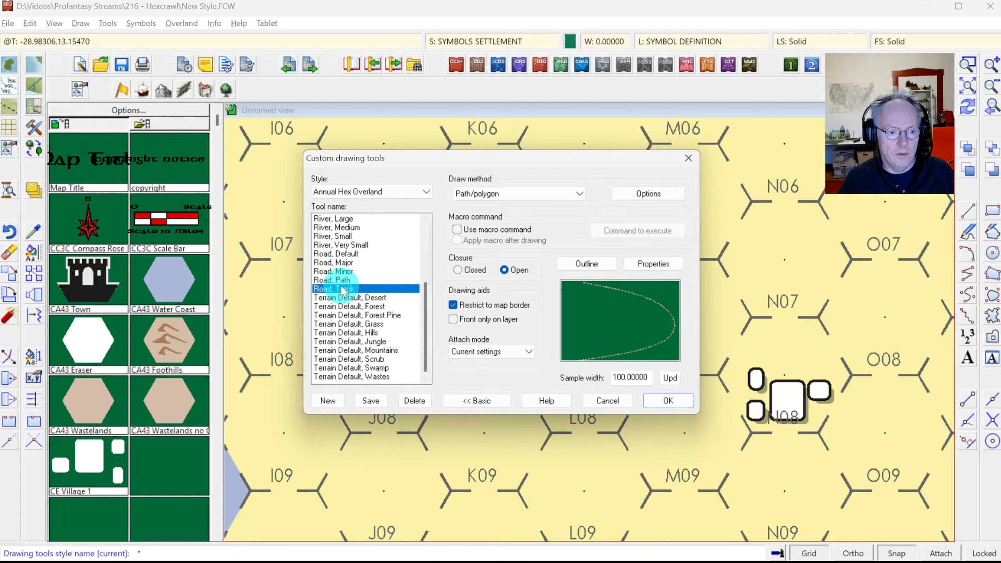
click(342, 245)
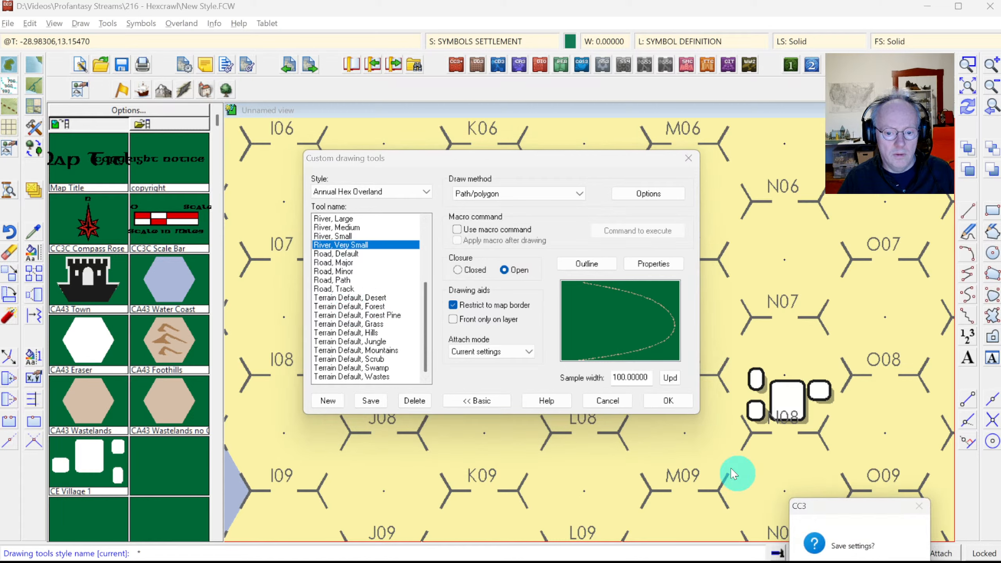
click(903, 562)
click(354, 253)
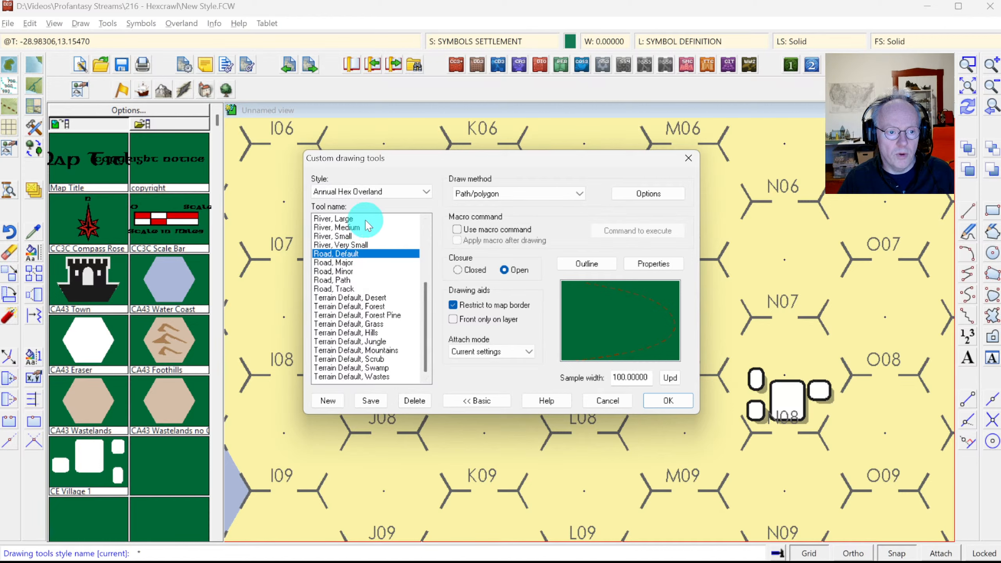
scroll(408, 225, up, 4)
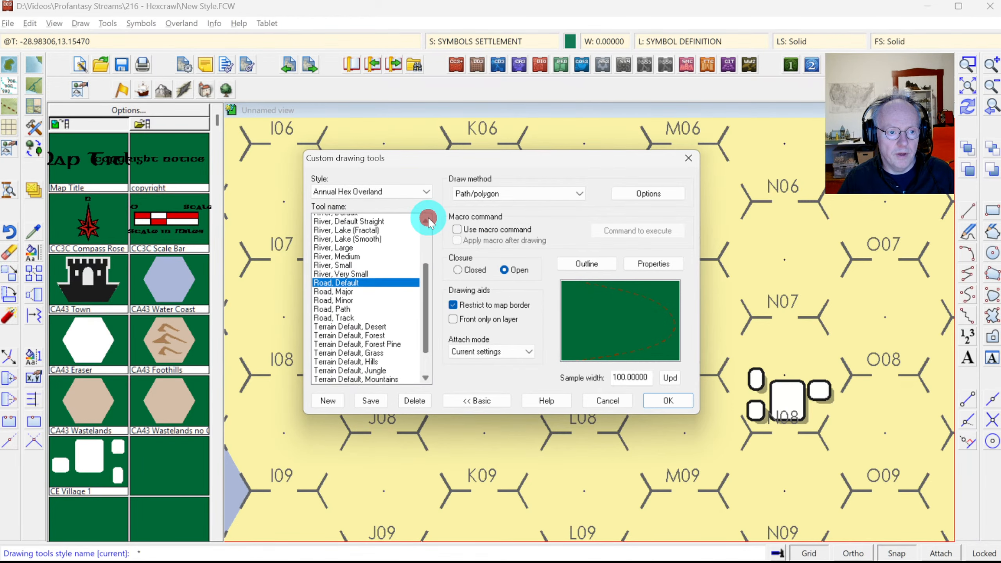
click(343, 218)
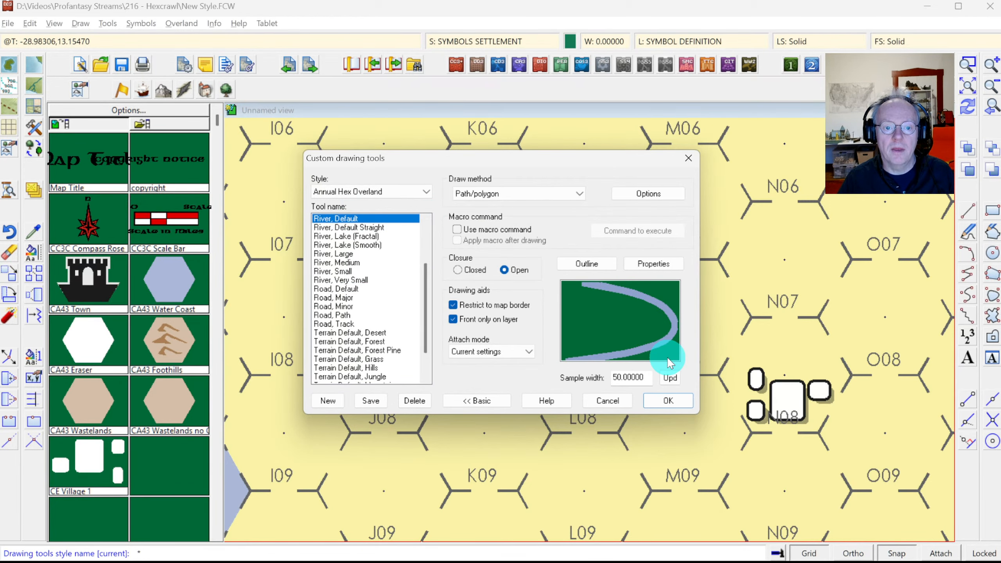
Step: Set the River, Default path drawing method to Straight and apply the tool settings
key(alt+Tab)
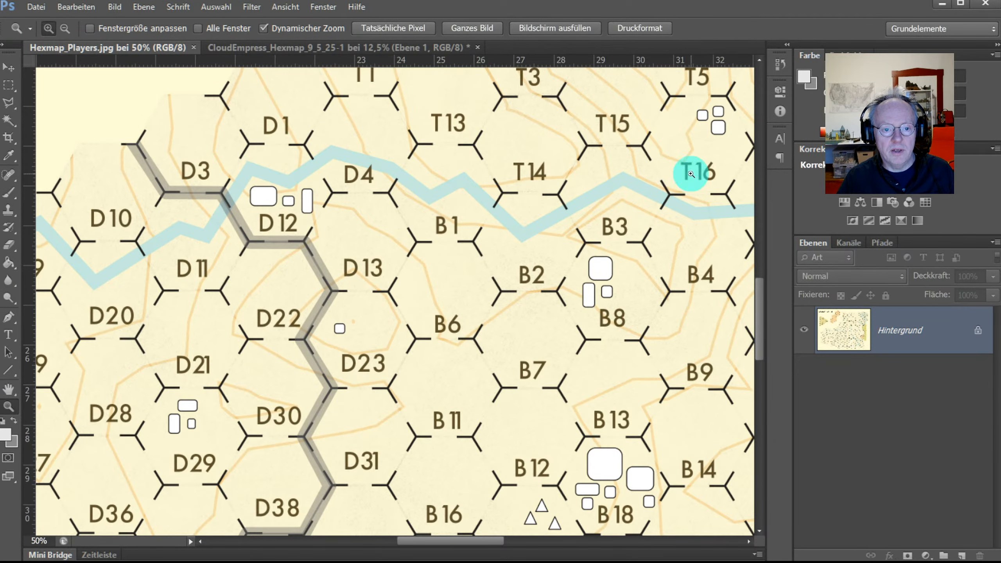
key(alt+Tab)
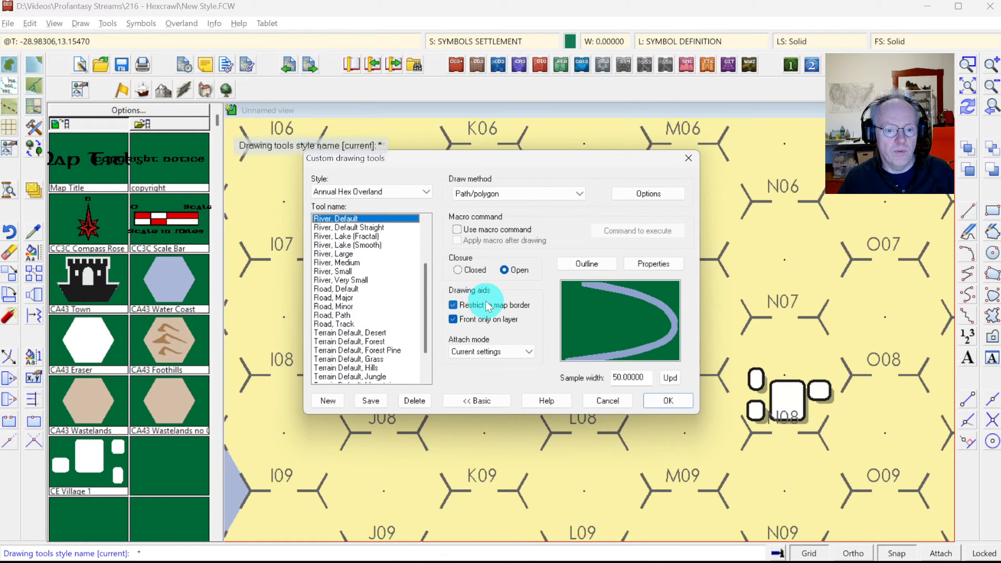
click(648, 194)
click(450, 279)
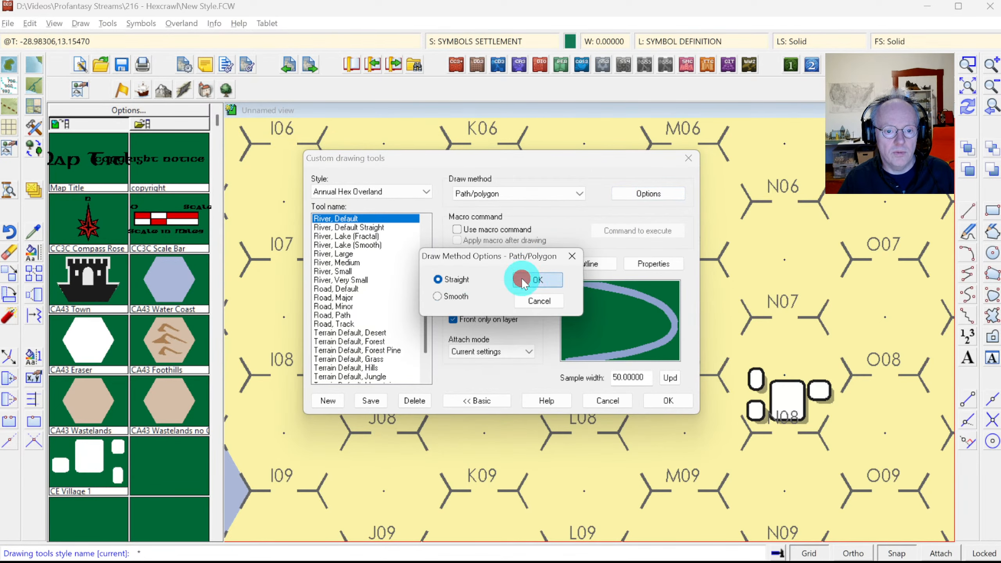
click(521, 279)
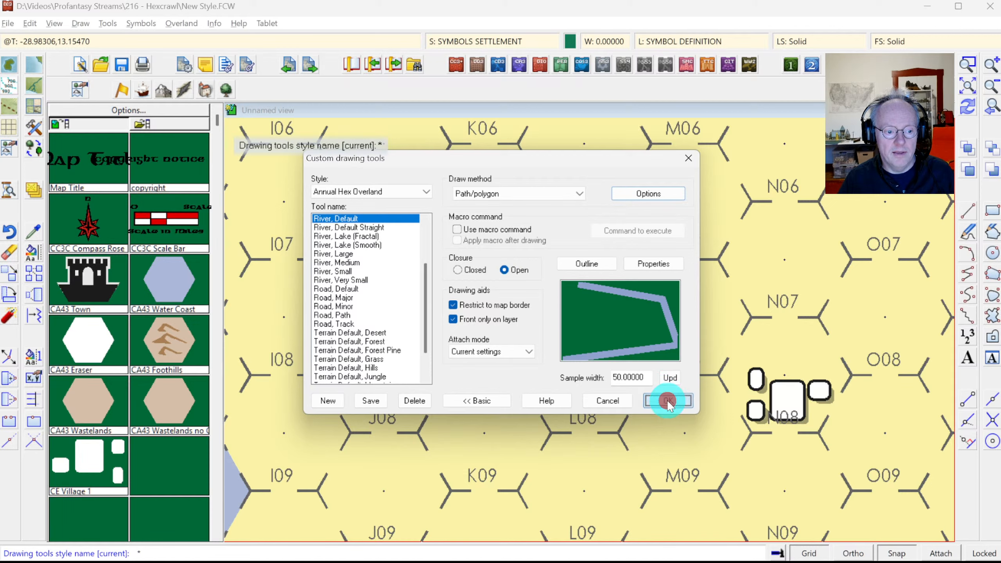
click(669, 401)
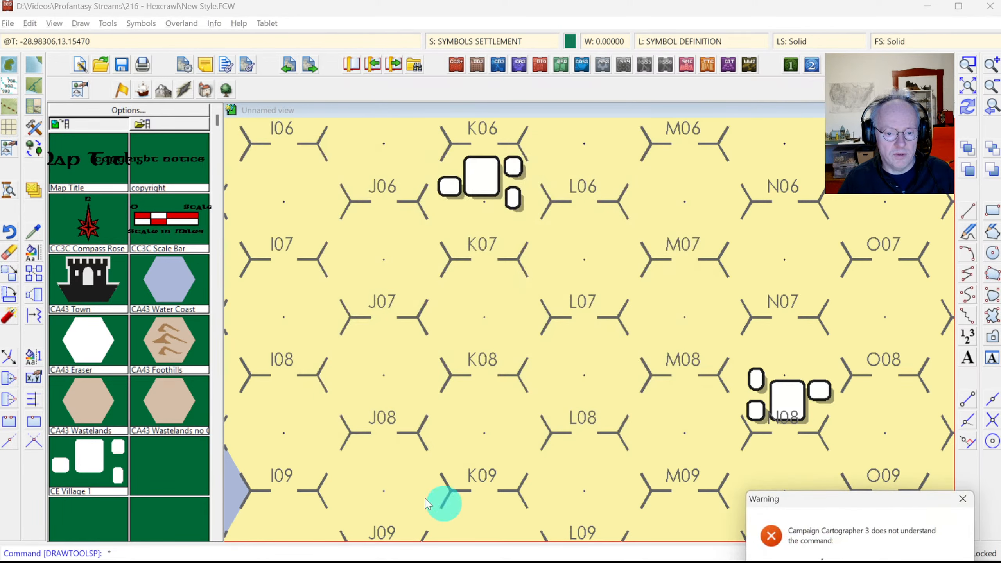
Step: Dismiss the warning, pick the River, Default tool and turn off grid snapping
key(Return)
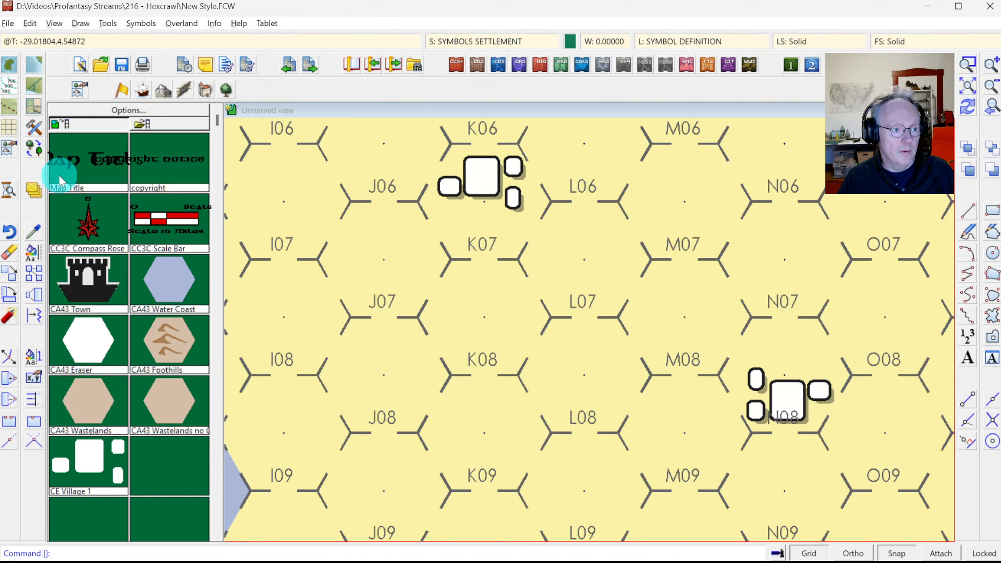
click(34, 132)
click(620, 349)
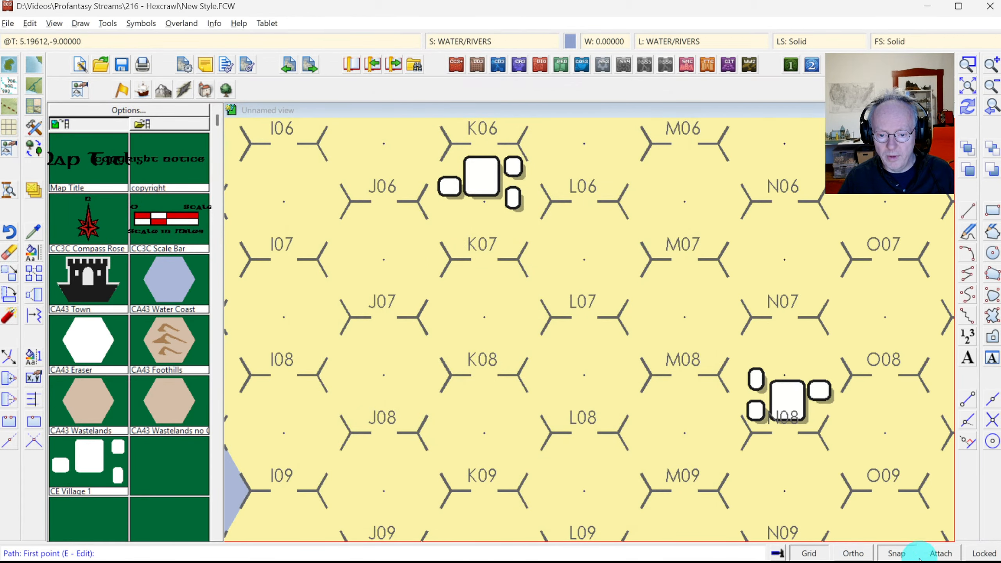
click(906, 557)
Step: Draw the river from the left map edge up past J07, across M07, down toward O09
click(226, 468)
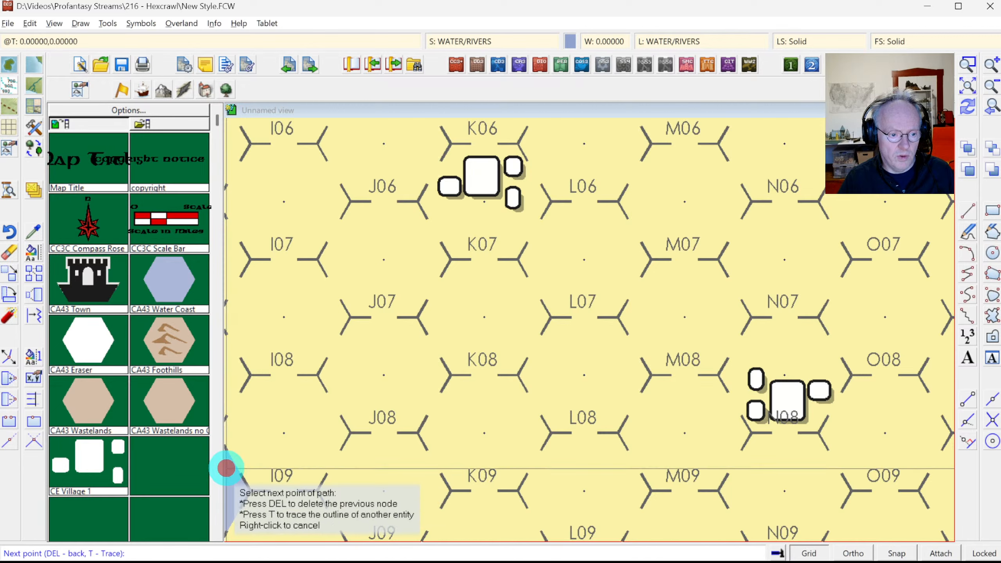
click(268, 411)
click(364, 385)
click(420, 346)
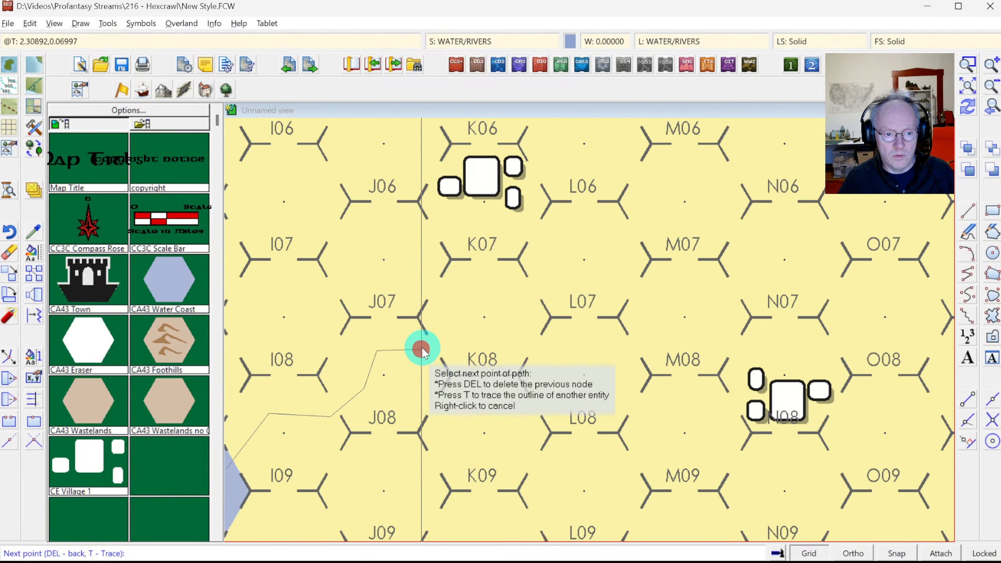
click(467, 296)
click(507, 293)
click(577, 293)
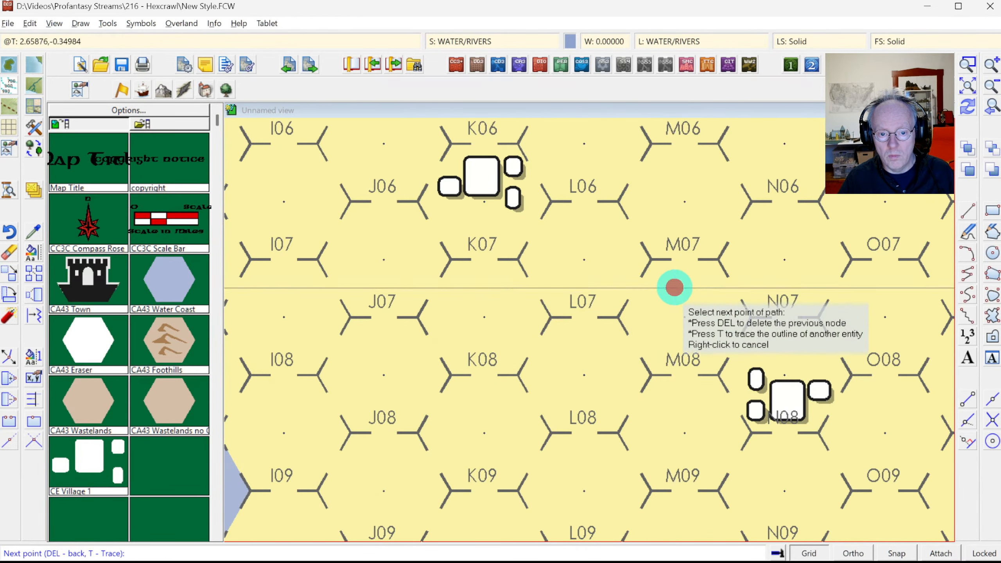
click(705, 314)
click(693, 382)
click(695, 425)
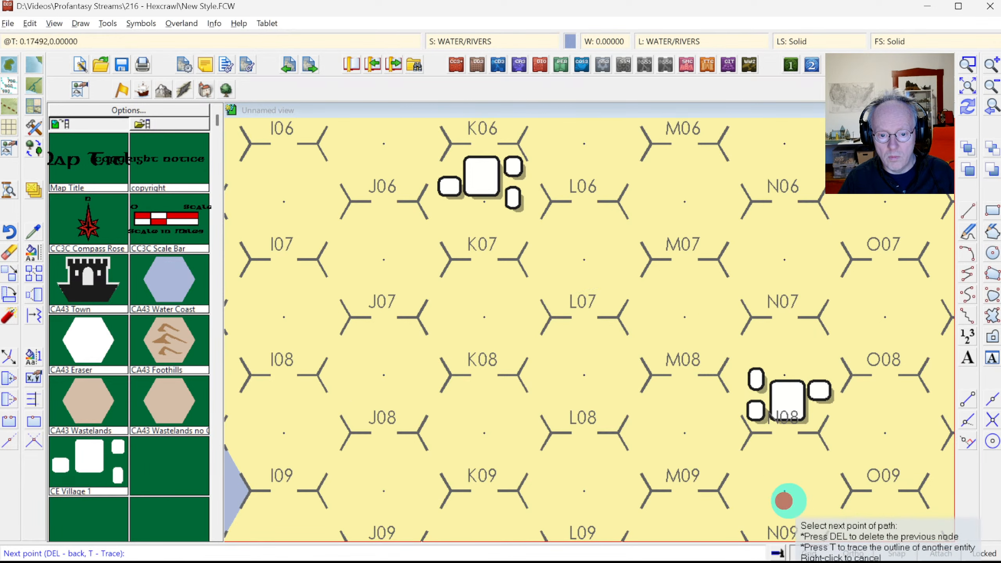
click(812, 502)
click(864, 532)
right_click(865, 532)
right_click(725, 279)
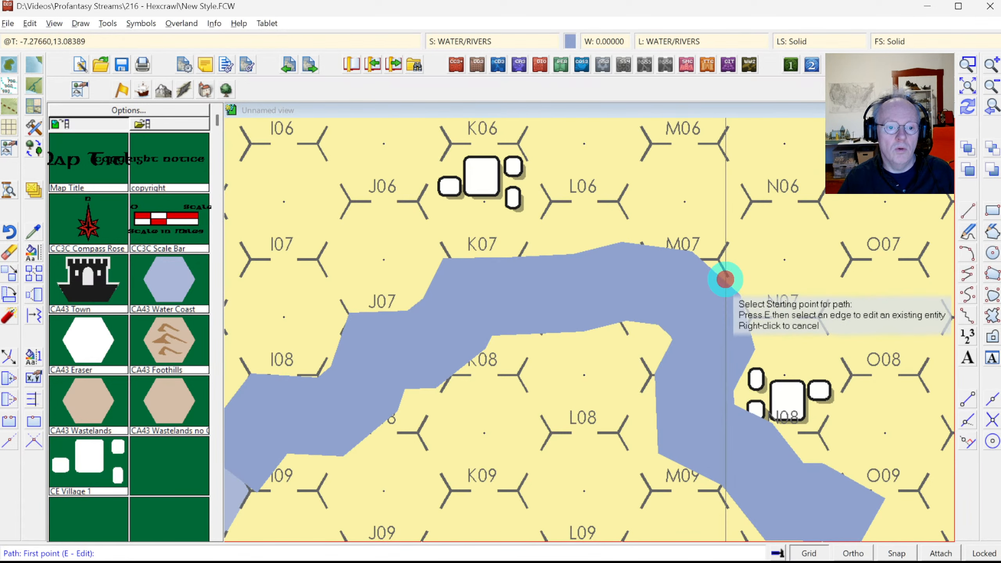
Step: Pick up the river's properties and run Change Line Width on the river
click(26, 230)
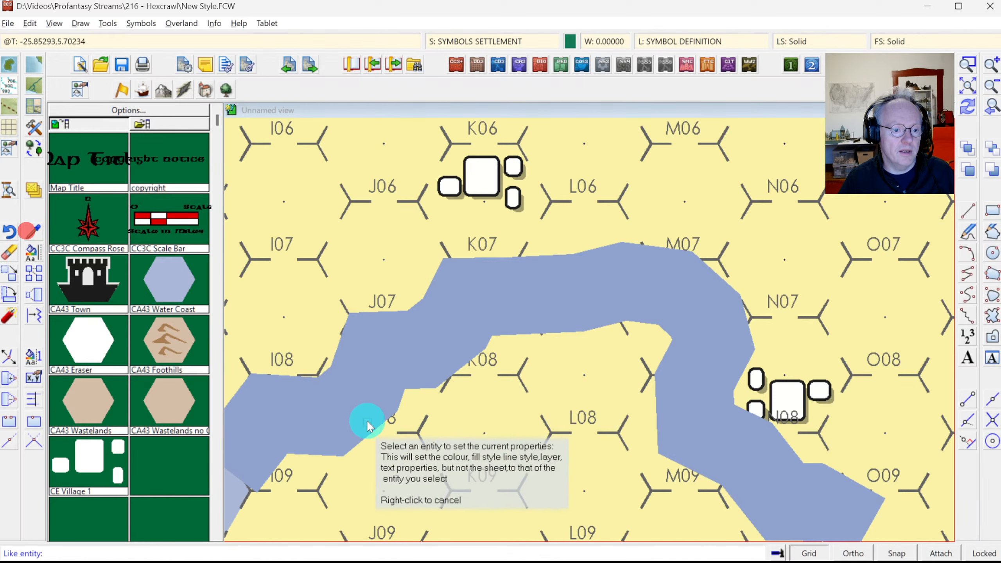
click(317, 415)
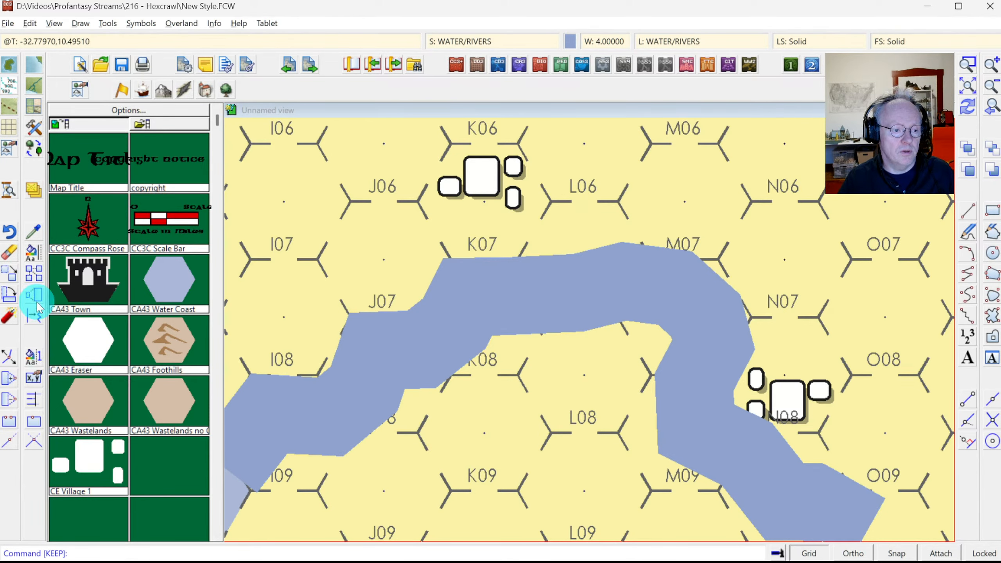
right_click(32, 253)
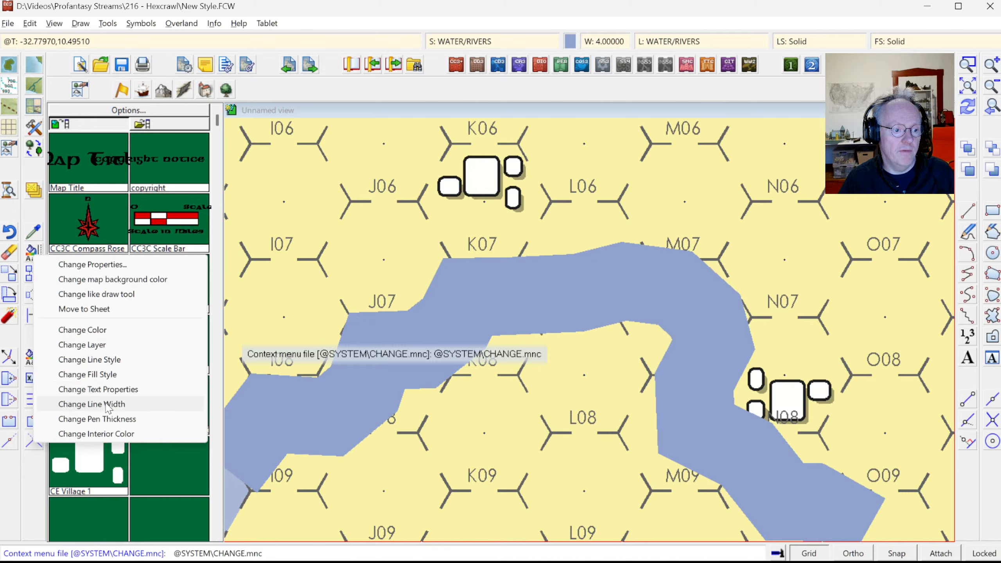
click(108, 405)
click(338, 410)
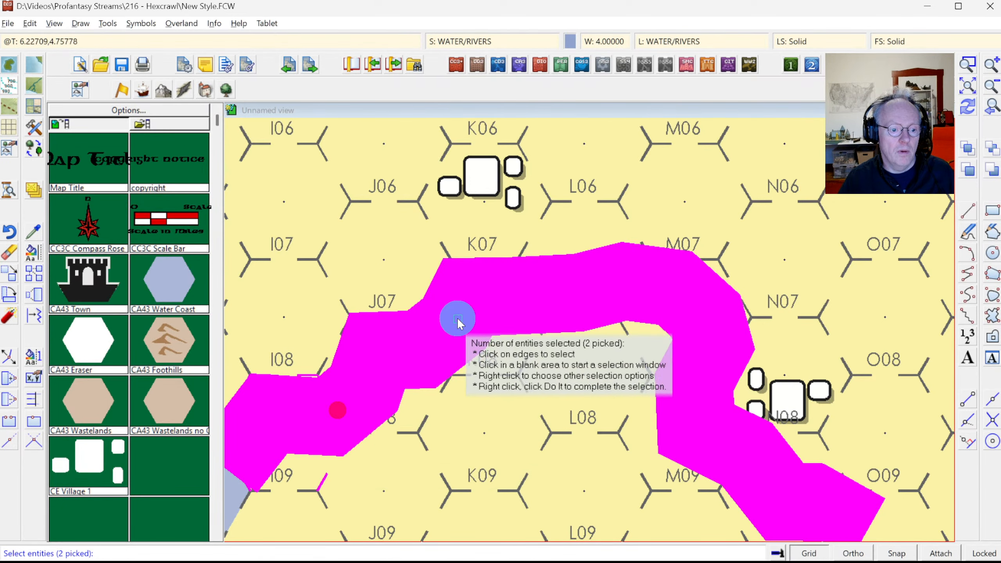
click(325, 477)
right_click(463, 318)
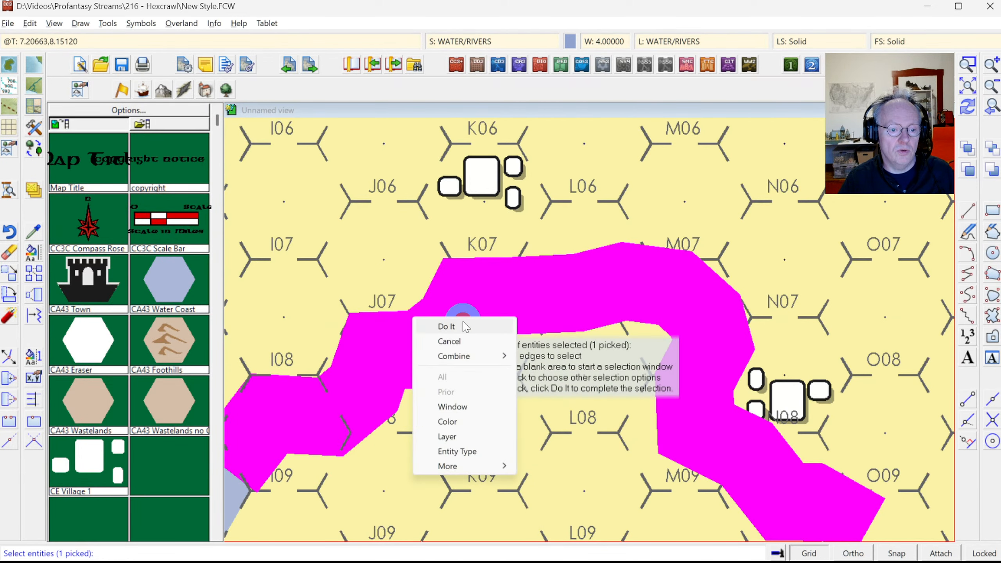
click(447, 326)
key(Return)
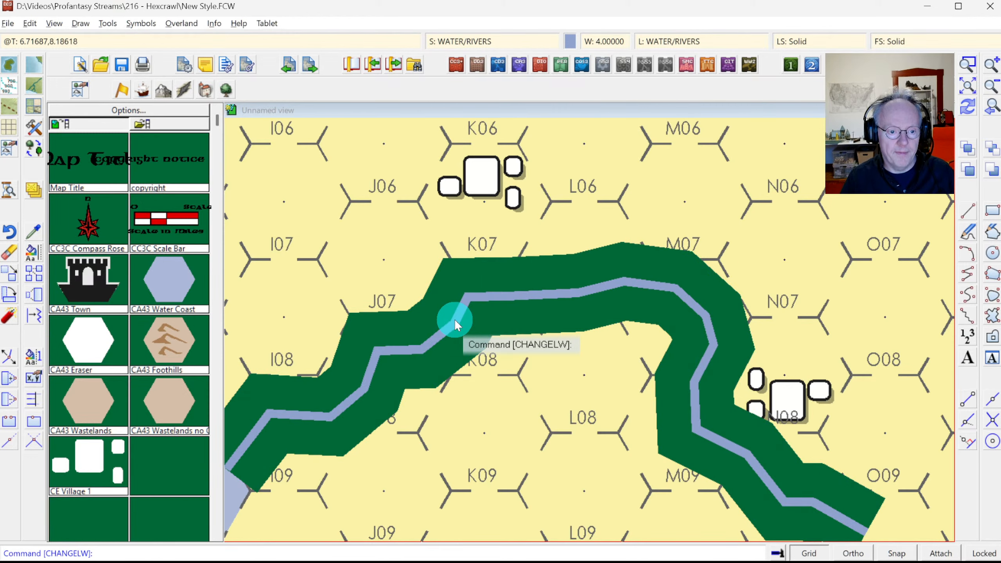
Step: Change the river's line width to 1 and redraw the map
right_click(454, 319)
right_click(454, 319)
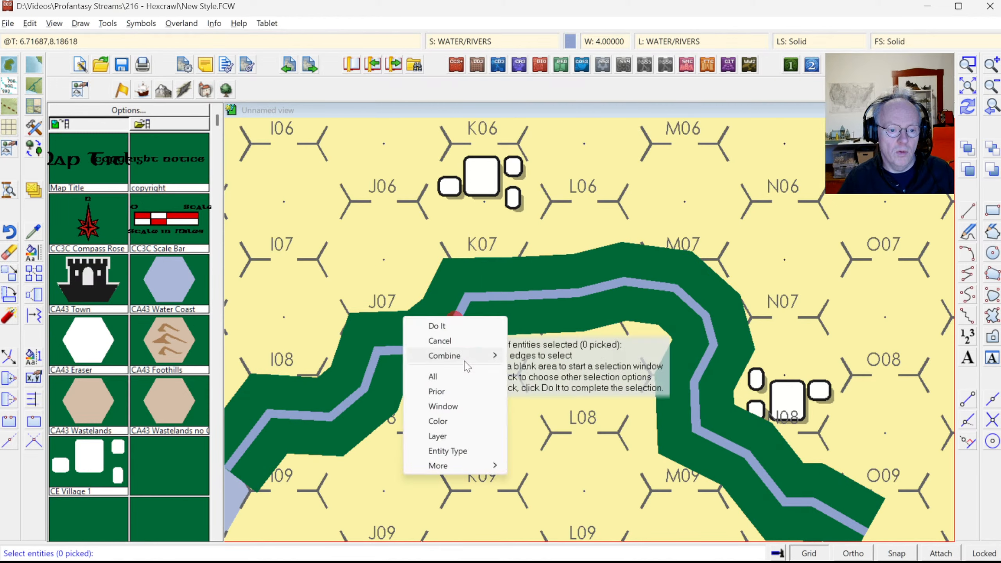
click(452, 395)
right_click(525, 382)
click(526, 388)
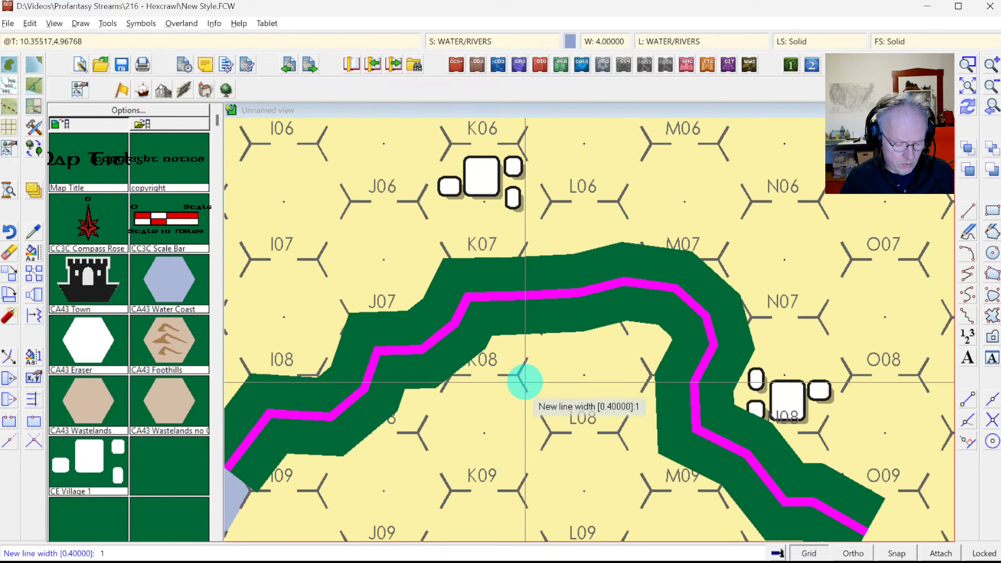
text(1)
key(Return)
click(970, 110)
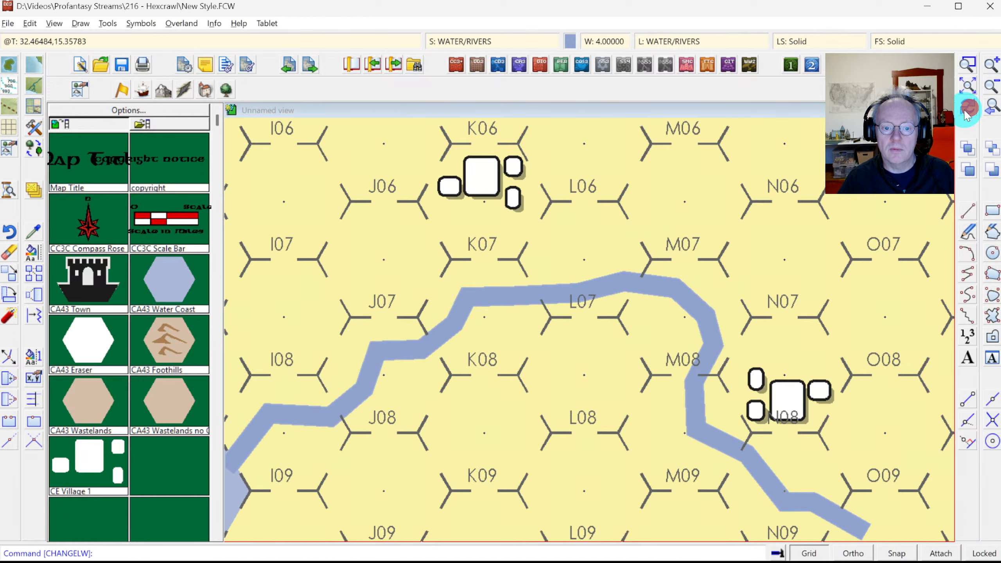
Step: Reduce the river's line width to 0.6 and redraw the map
right_click(648, 294)
click(665, 289)
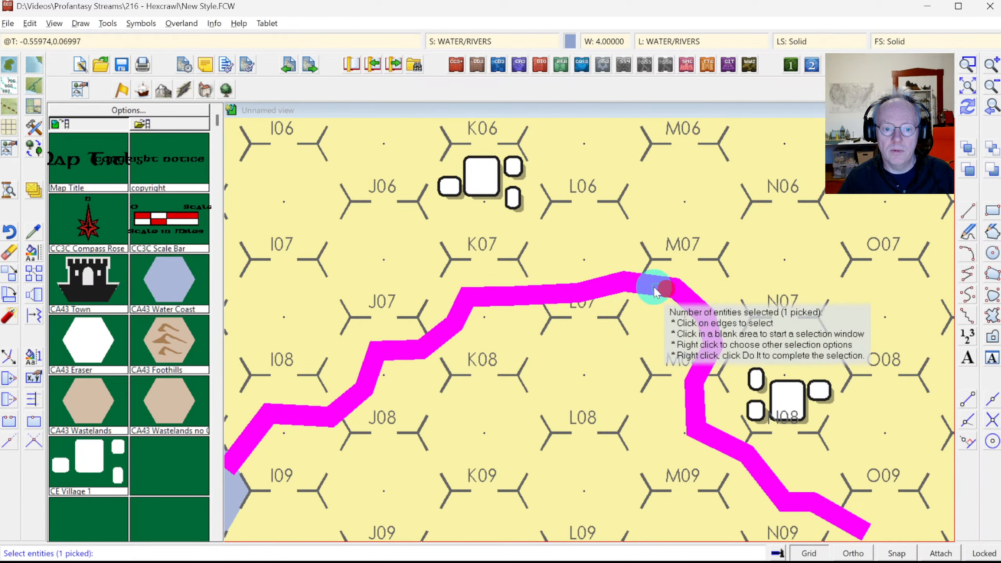
right_click(561, 249)
click(561, 250)
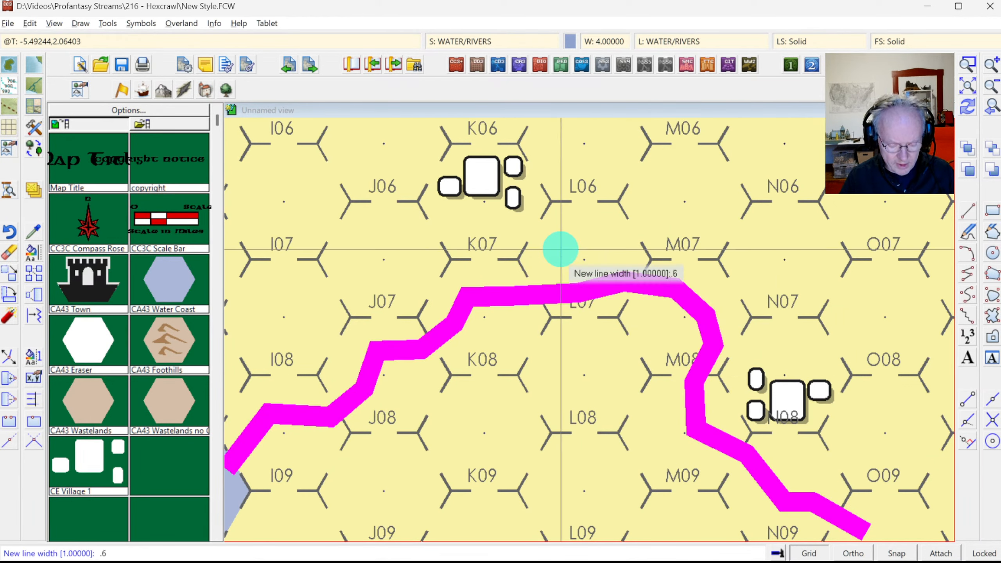
text(.6)
key(Return)
click(969, 112)
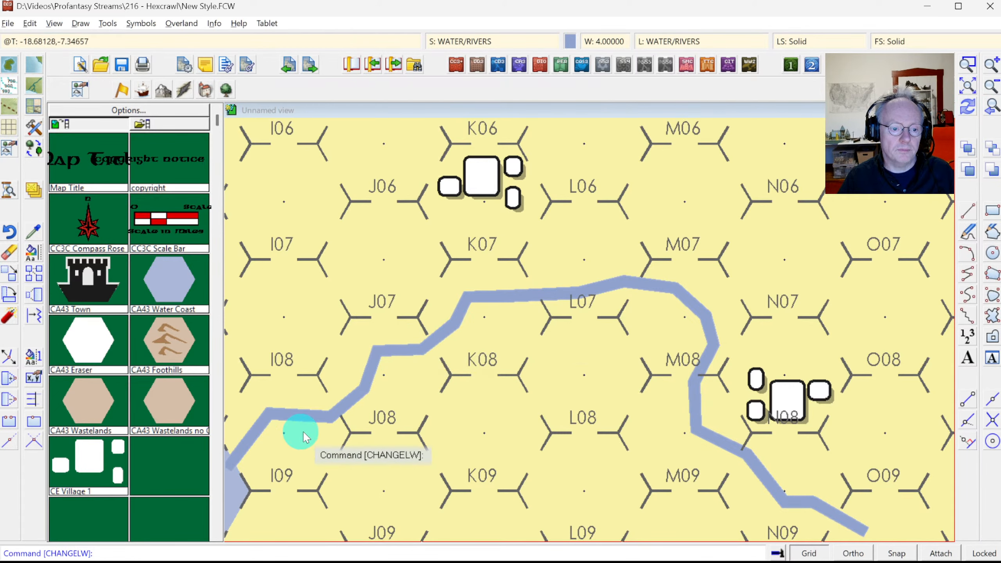
Step: Zoom in on hexes H08/H09 and copy properties from a hex grid line
click(987, 86)
click(967, 63)
click(377, 356)
click(445, 437)
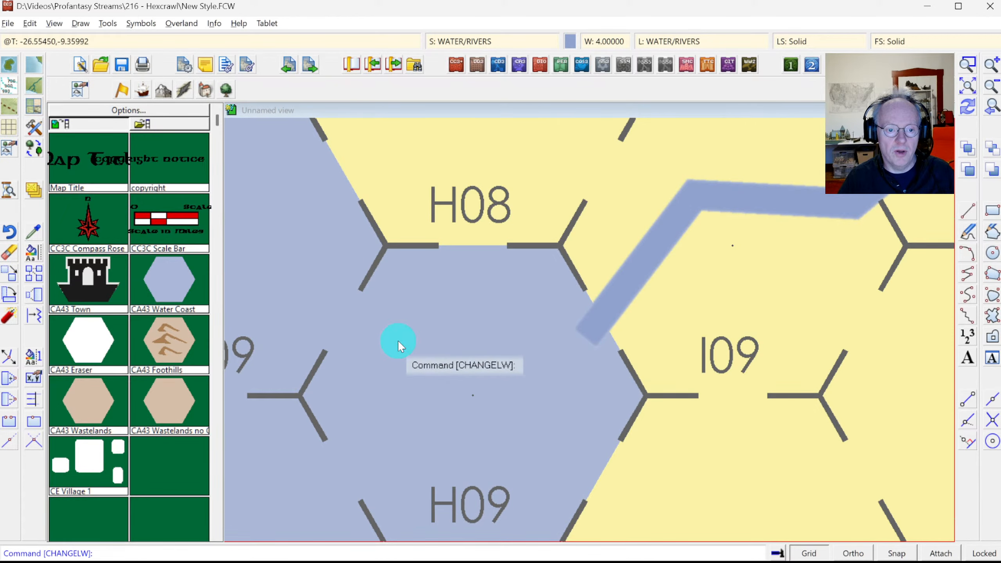
click(34, 232)
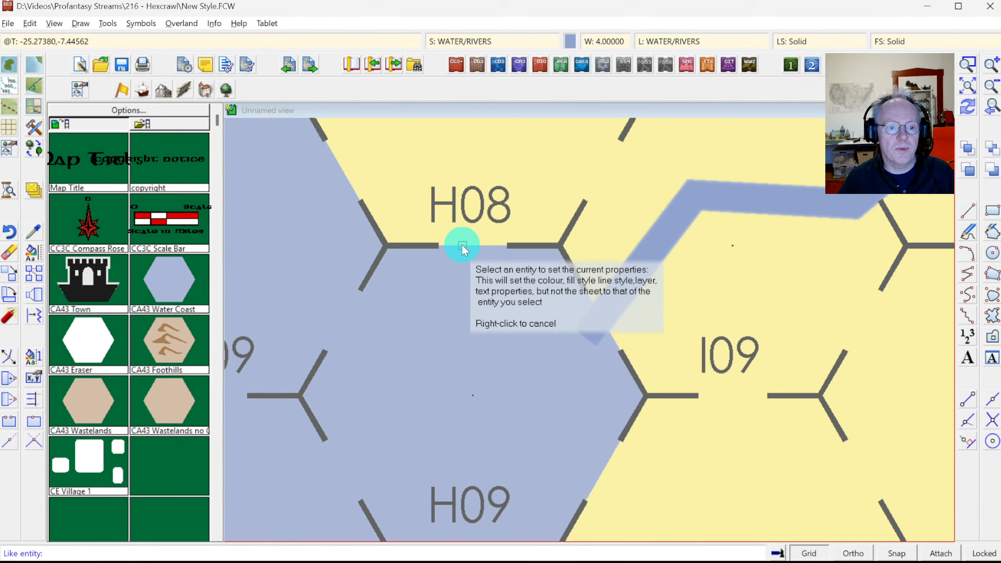
click(462, 244)
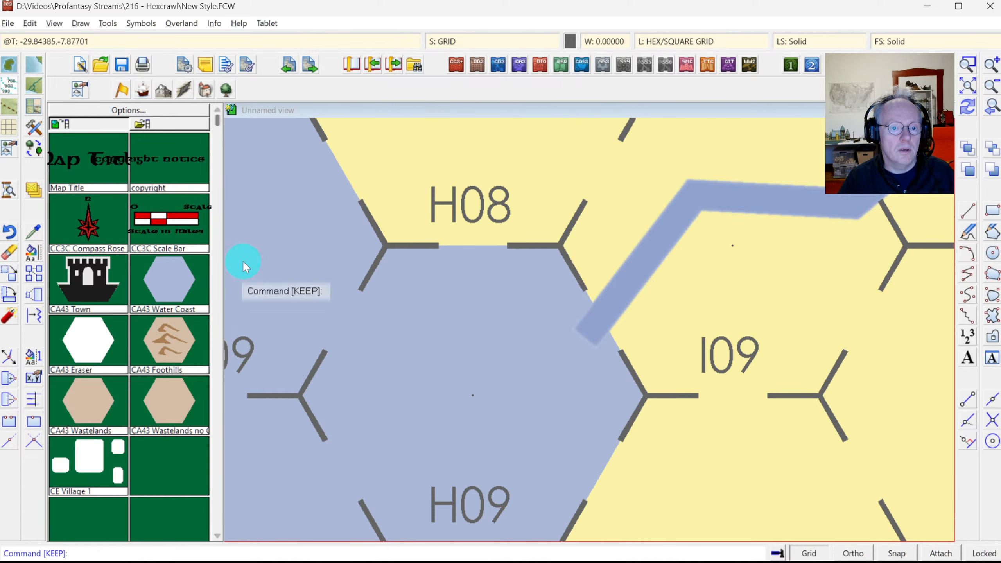
click(134, 114)
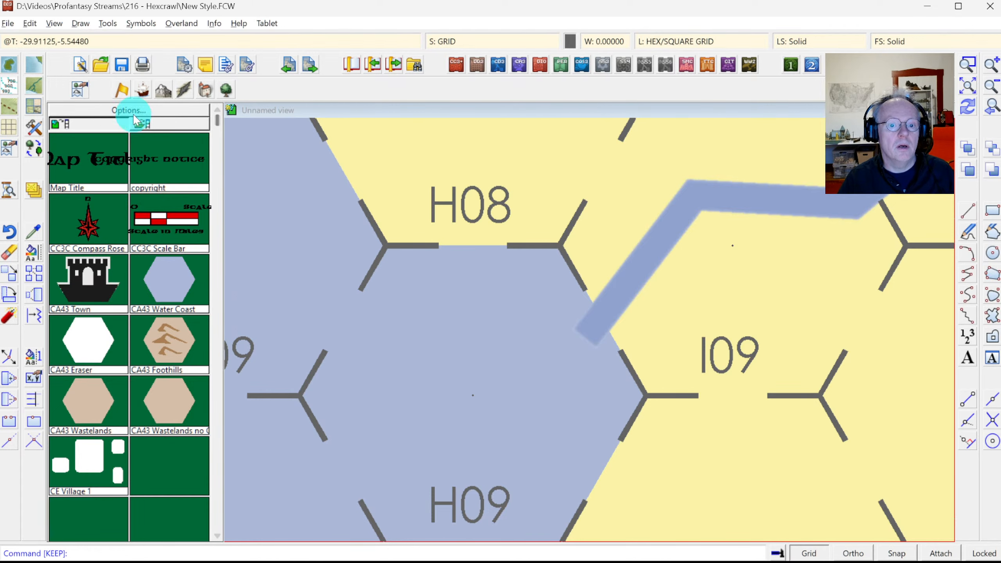
Step: Try a deeper blue for the River, Default tool, then discard it
click(35, 125)
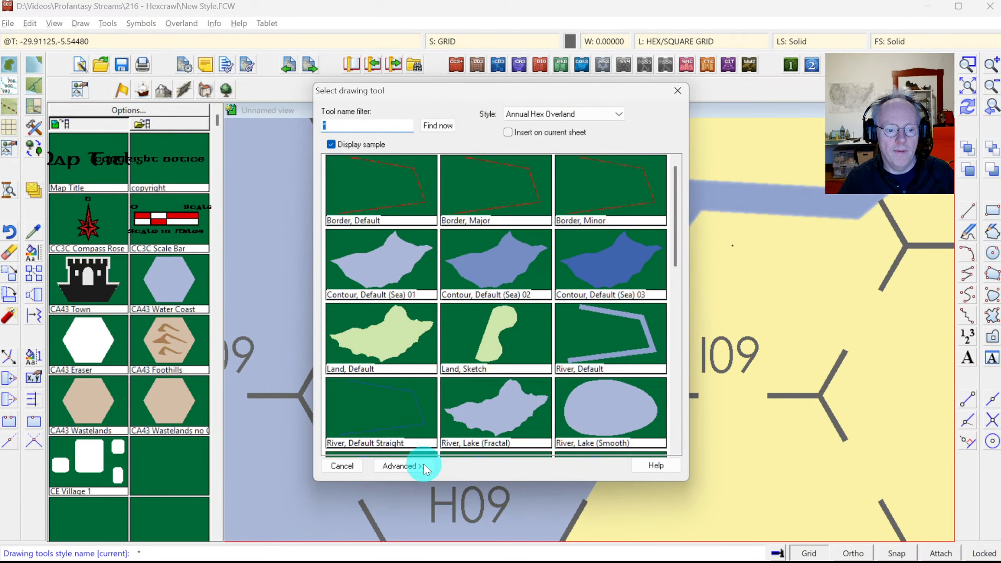
click(423, 467)
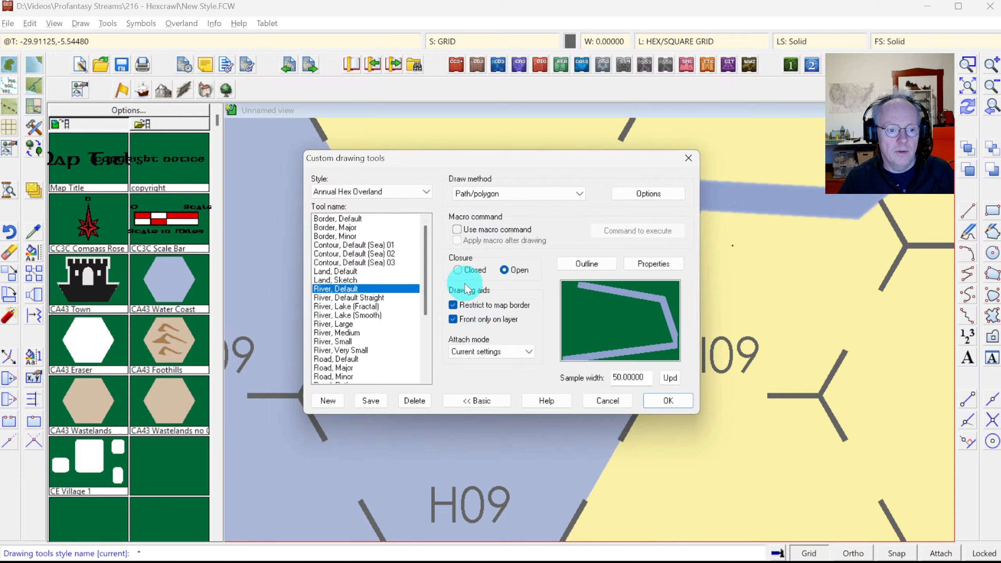
click(648, 262)
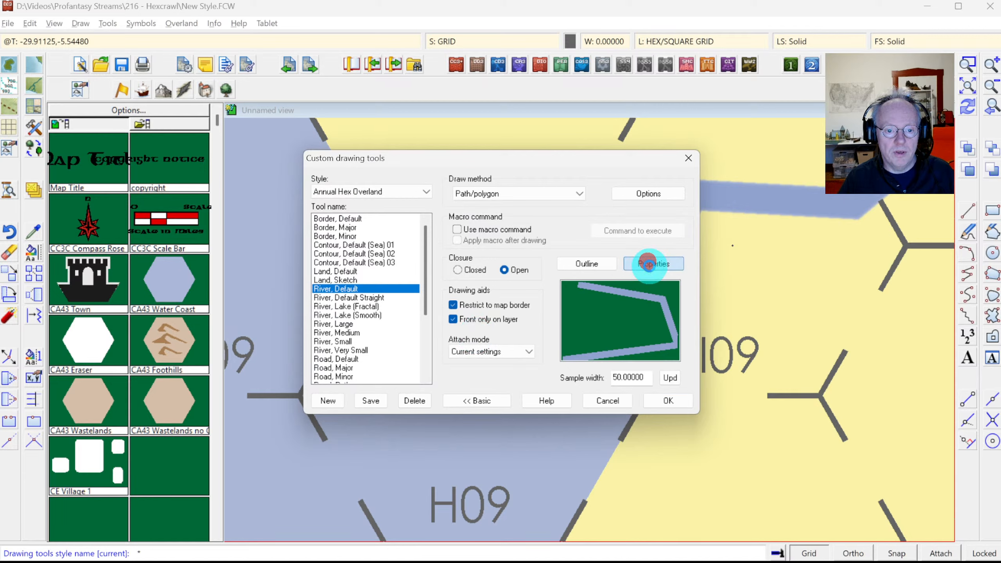
click(461, 215)
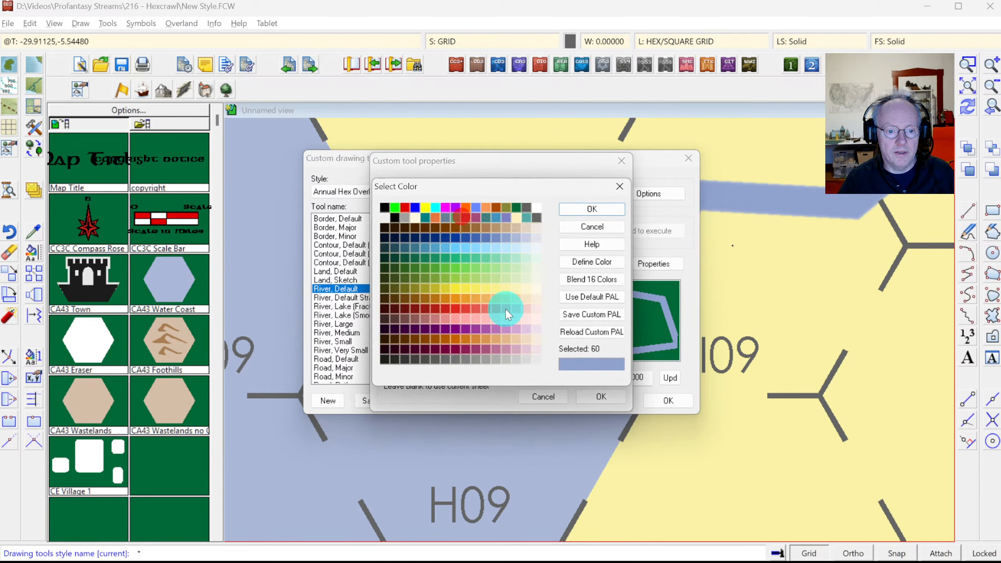
click(460, 248)
click(445, 248)
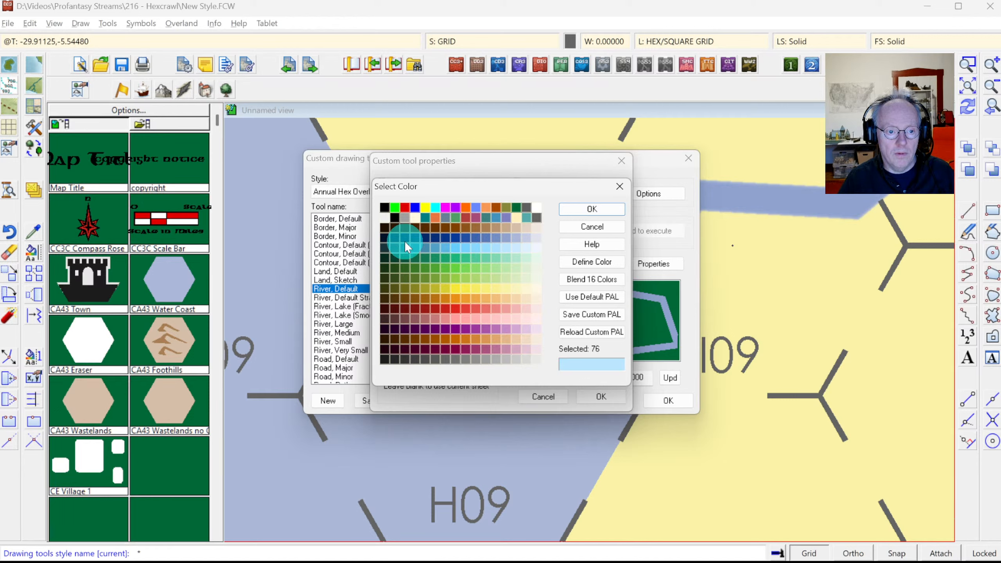
click(580, 225)
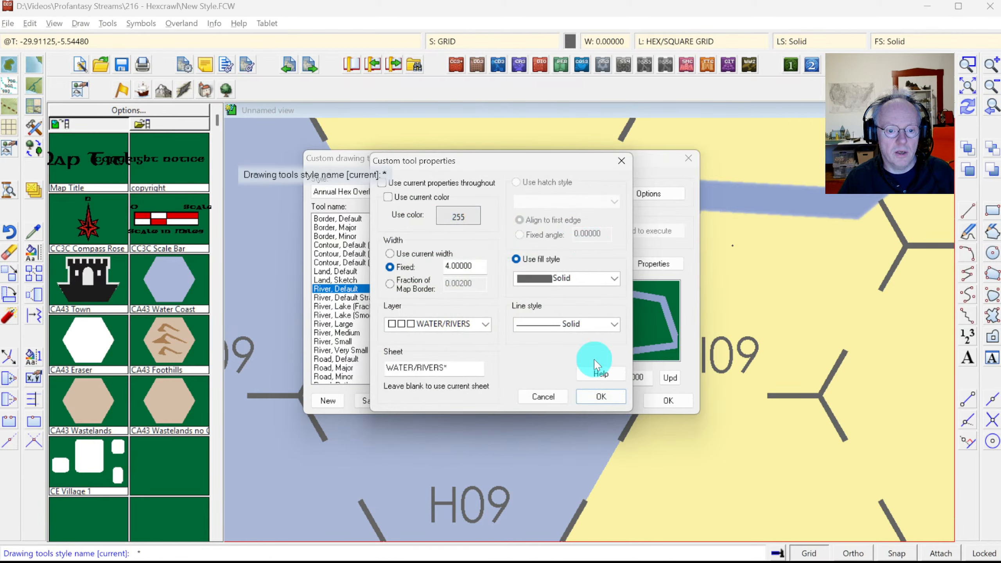
click(544, 391)
Step: Give the River, Default tool the pale lavender-blue colour 62
click(655, 269)
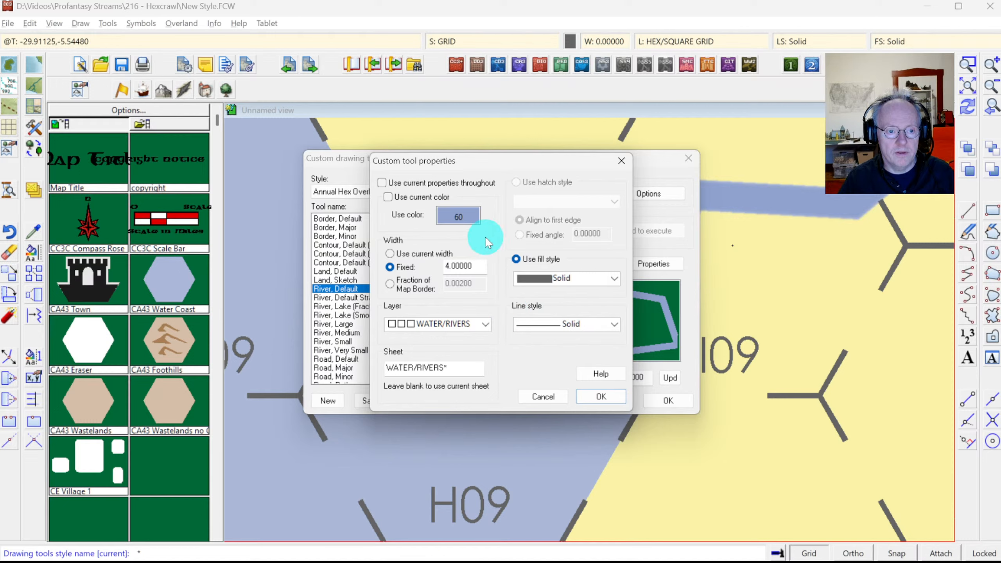
click(453, 216)
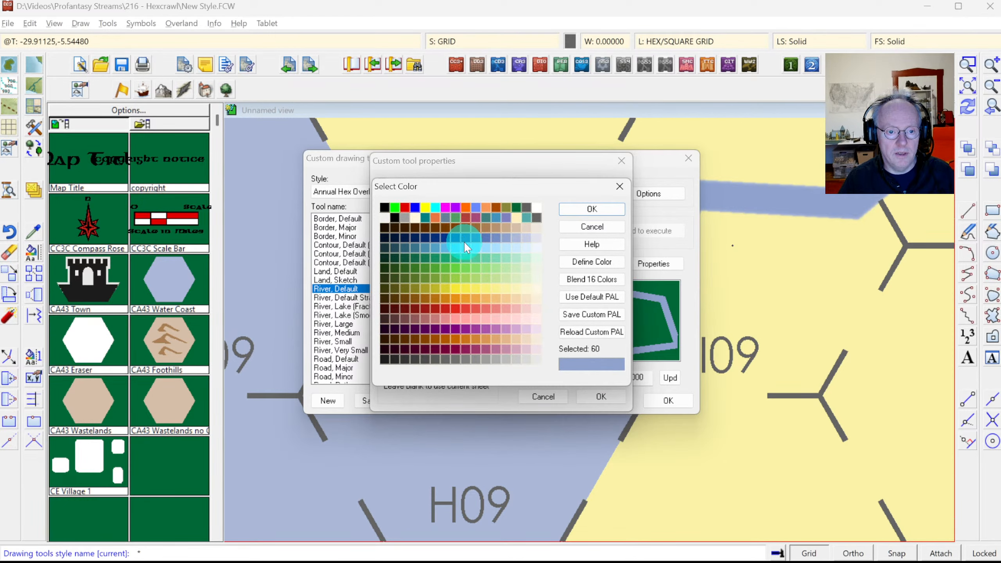
click(525, 237)
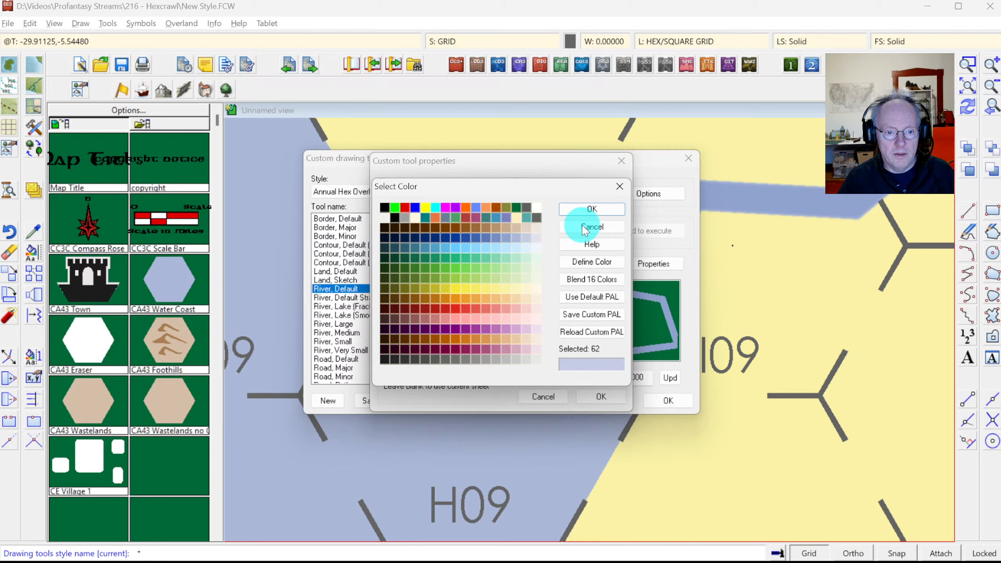
click(586, 209)
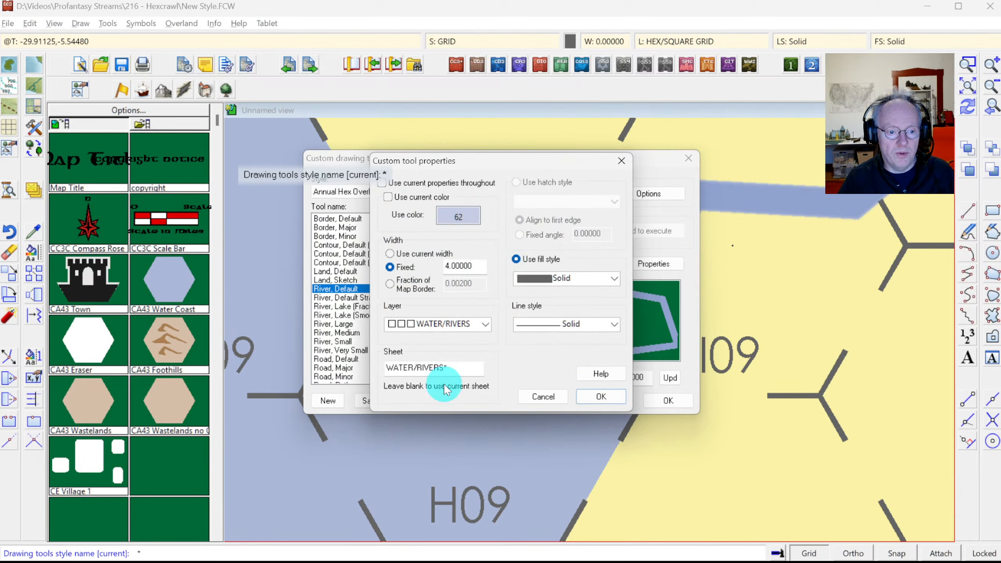
click(596, 397)
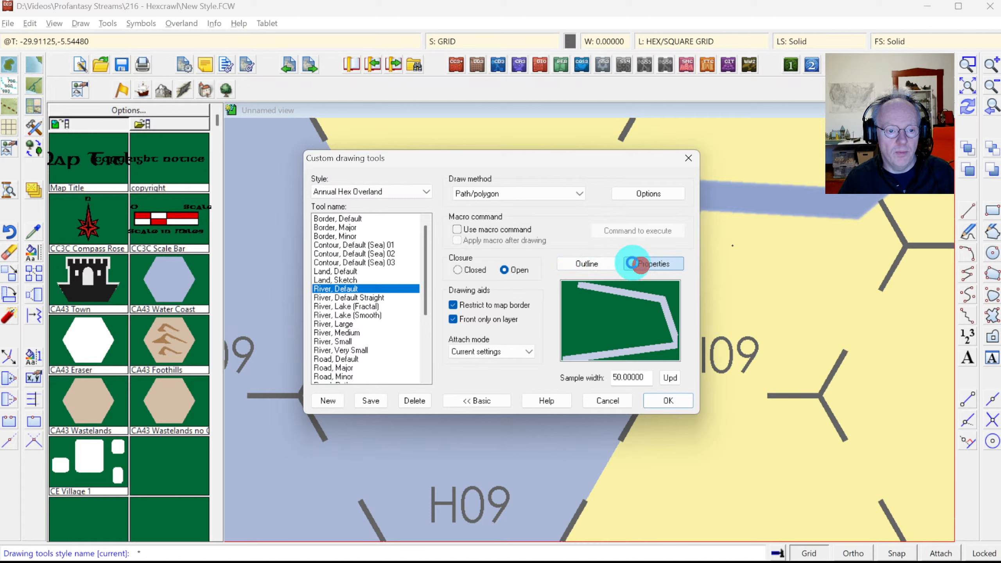
Step: Set the river tool width to 0.004 of the map border, preview at sample width 10, accept
click(647, 263)
drag(450, 267, 464, 266)
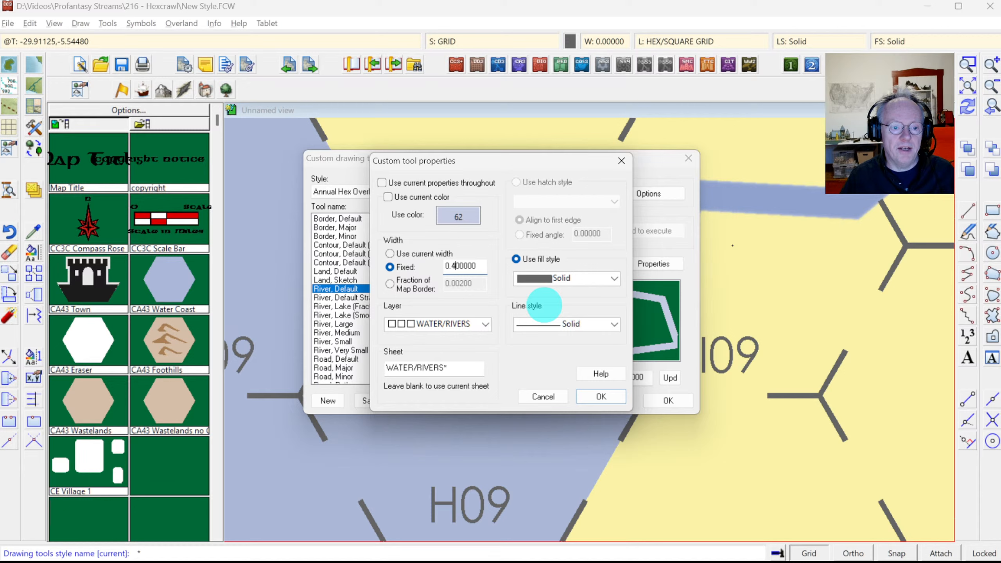
click(390, 284)
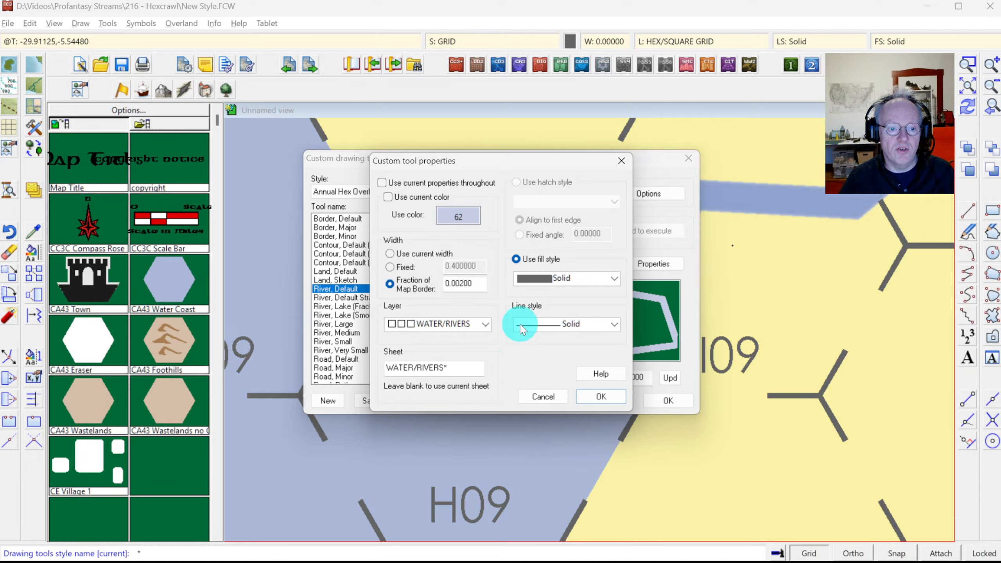
click(461, 284)
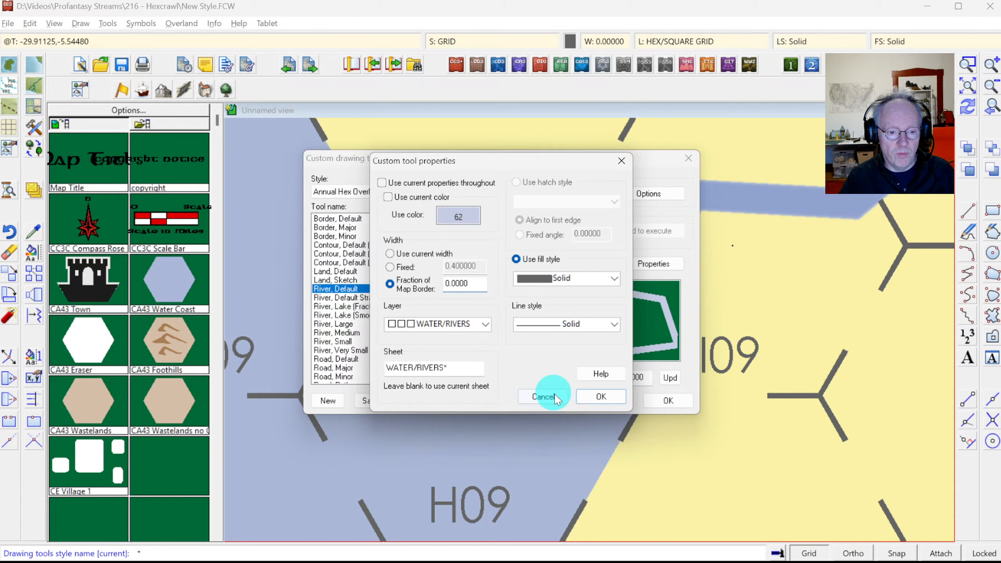
text(4)
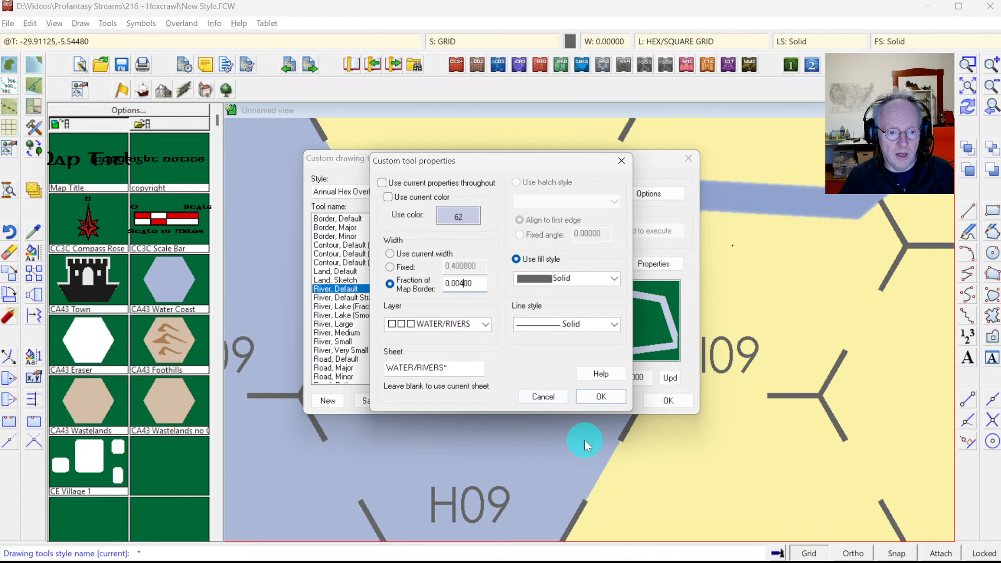
click(598, 396)
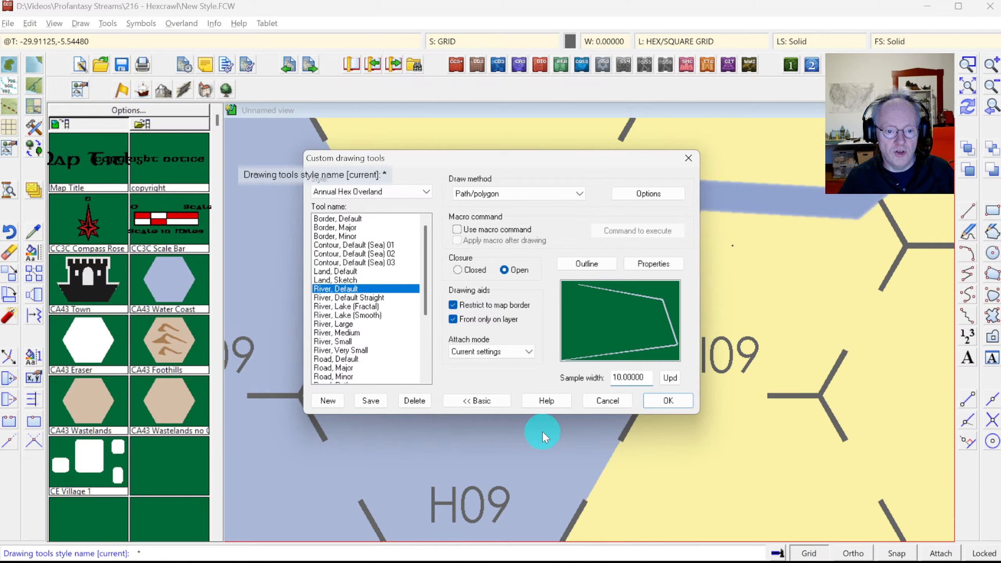
click(670, 378)
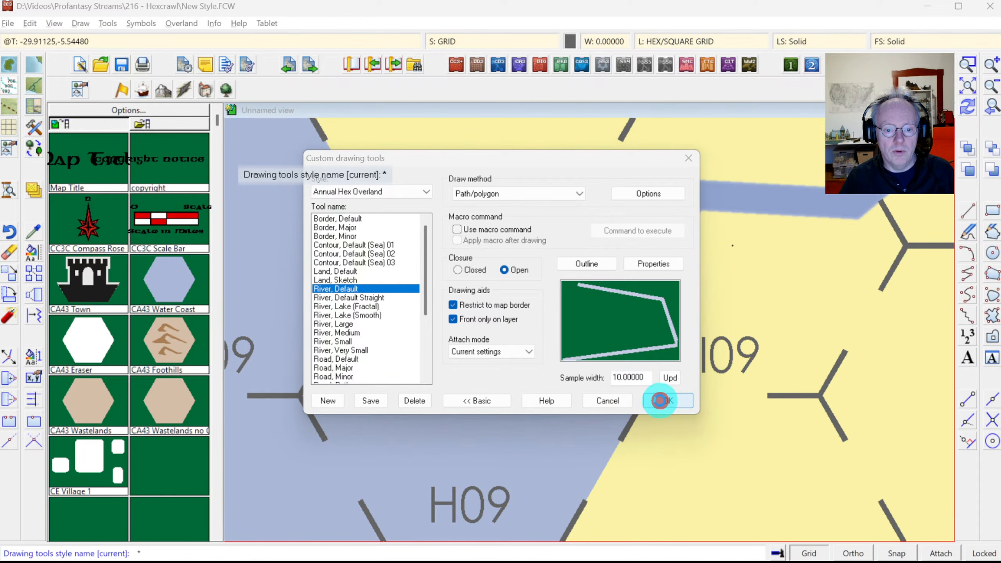
click(666, 400)
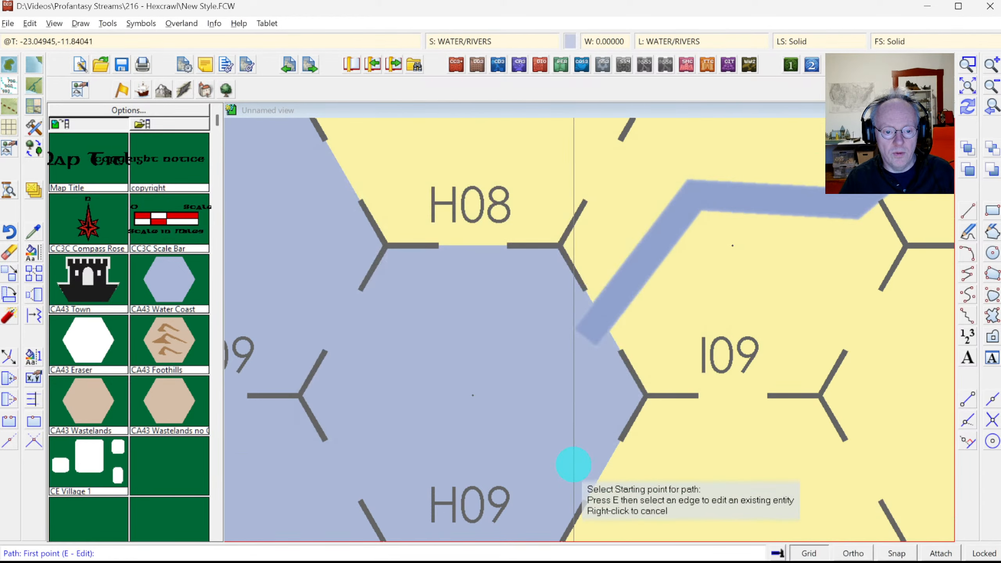
Step: Draw a new river from near hex H09 bending eastward
click(572, 466)
click(679, 499)
click(767, 477)
click(865, 418)
click(906, 374)
right_click(906, 374)
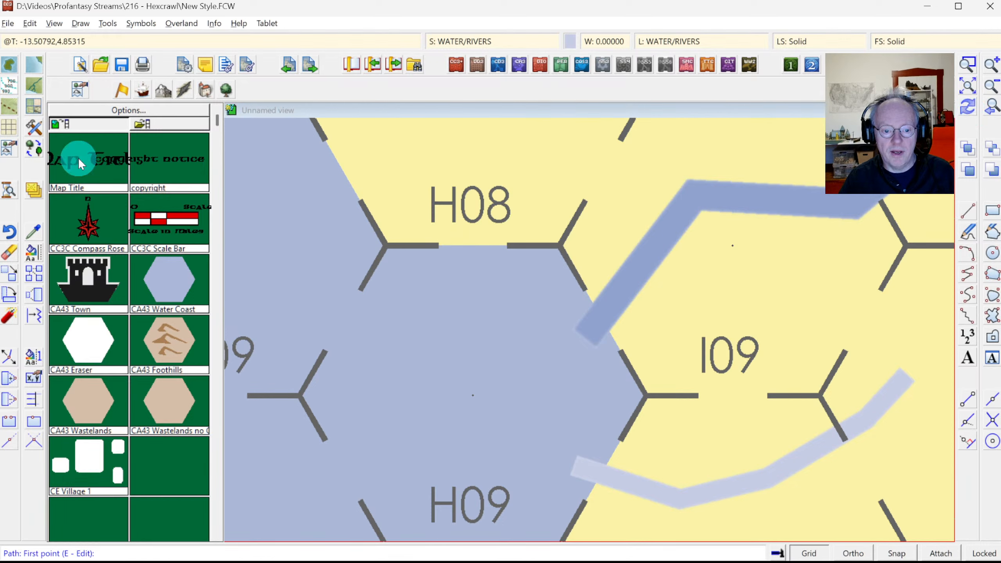
Step: Set the River, Default tool colour to pale blue 61
click(34, 128)
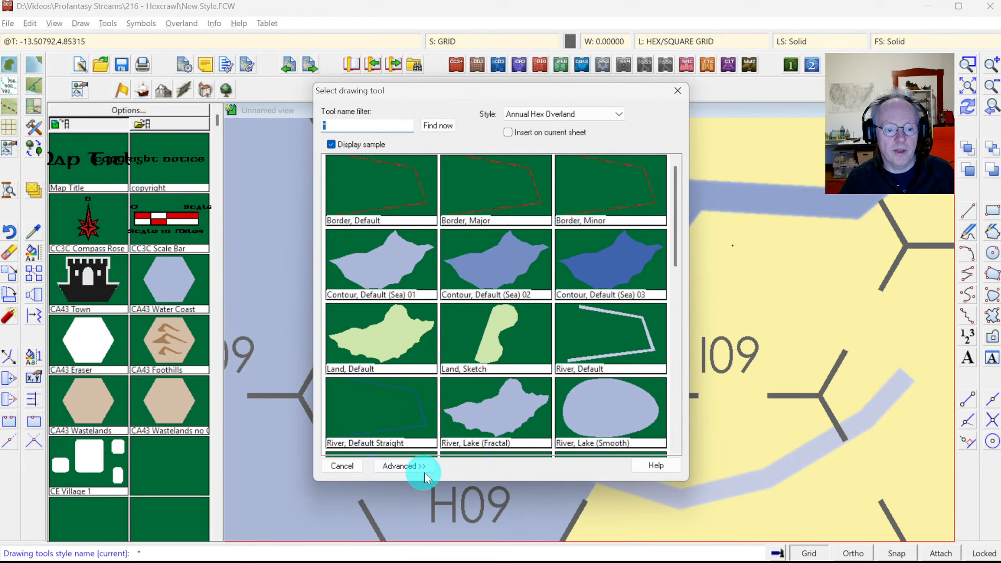
click(395, 463)
click(645, 264)
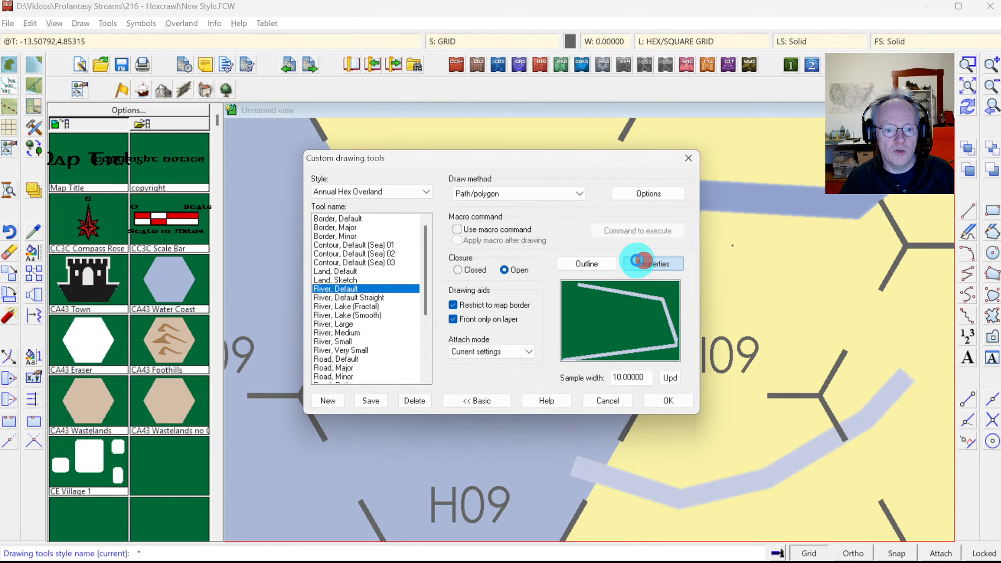
click(435, 215)
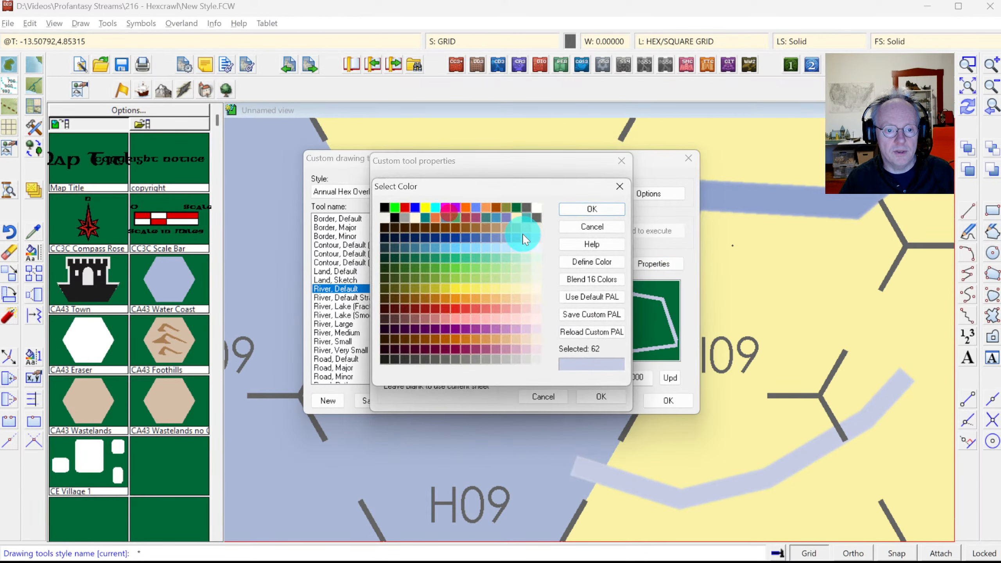
click(593, 209)
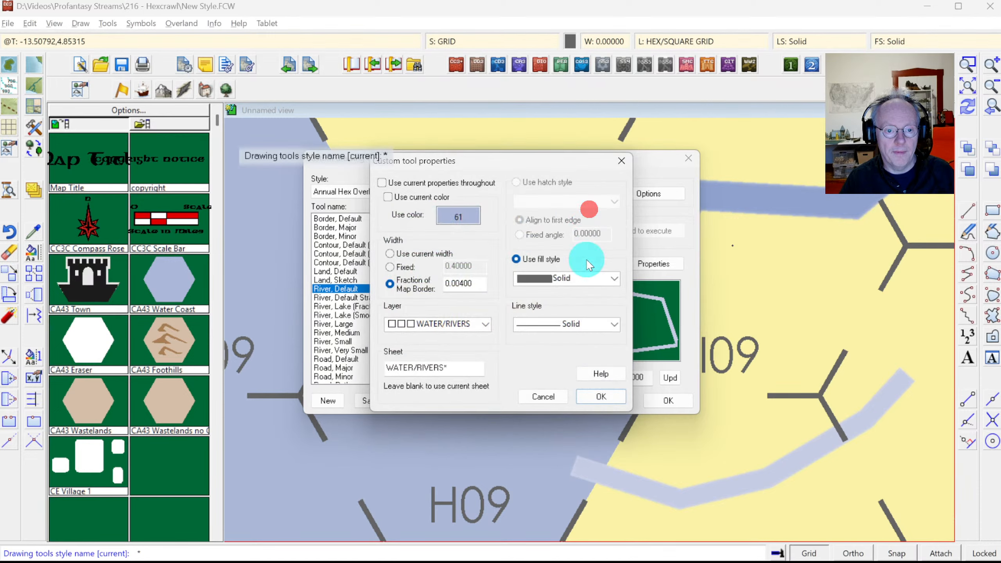
click(601, 396)
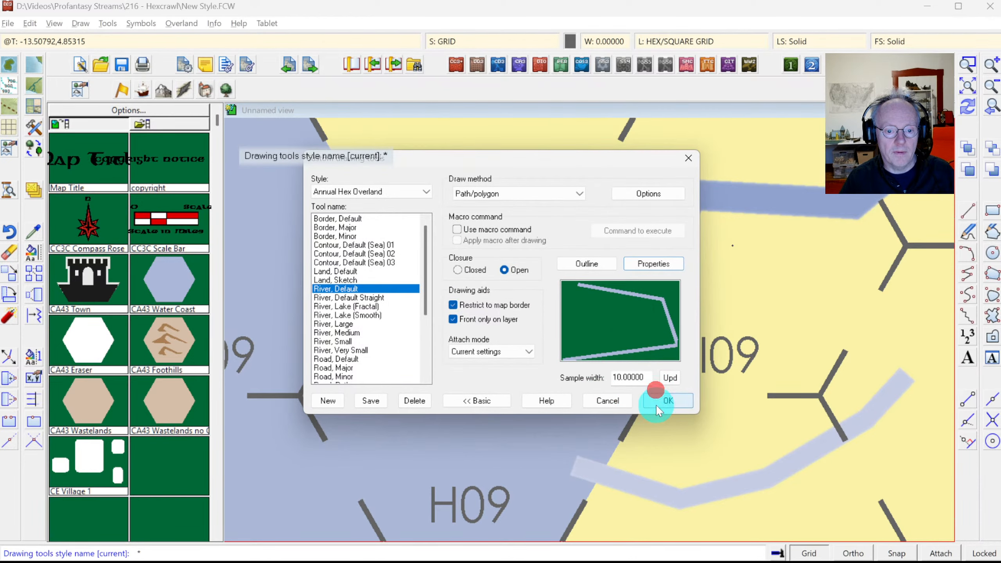
click(658, 400)
Step: Draw a short test river through H08 to above it, then pick it for erasing
click(461, 288)
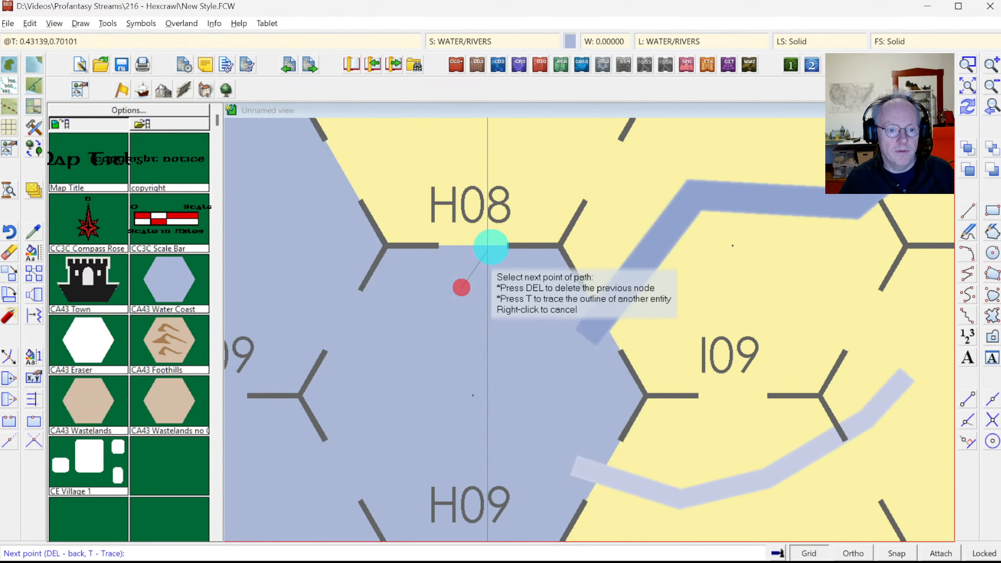
click(516, 225)
click(542, 163)
click(530, 131)
right_click(530, 130)
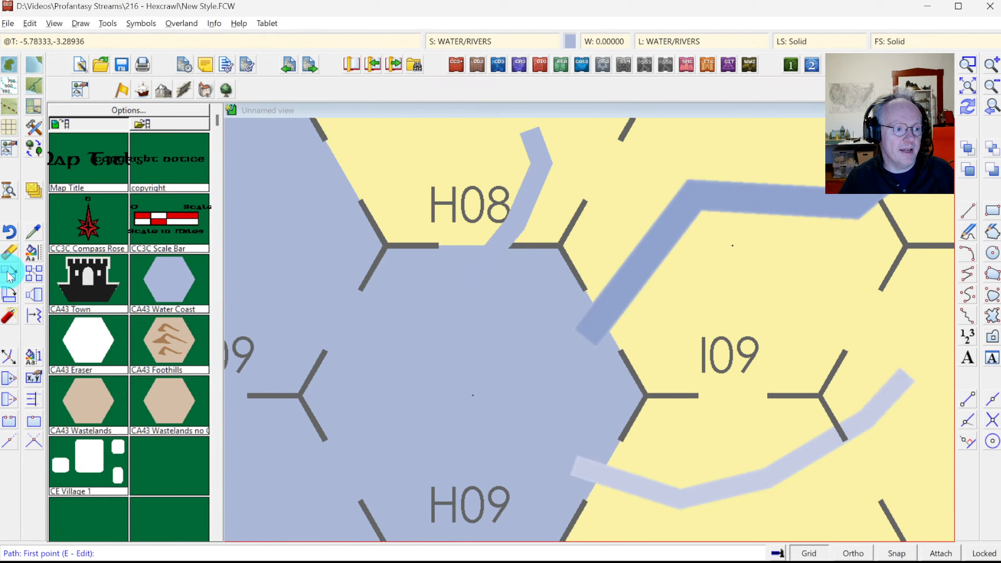
click(9, 251)
click(534, 176)
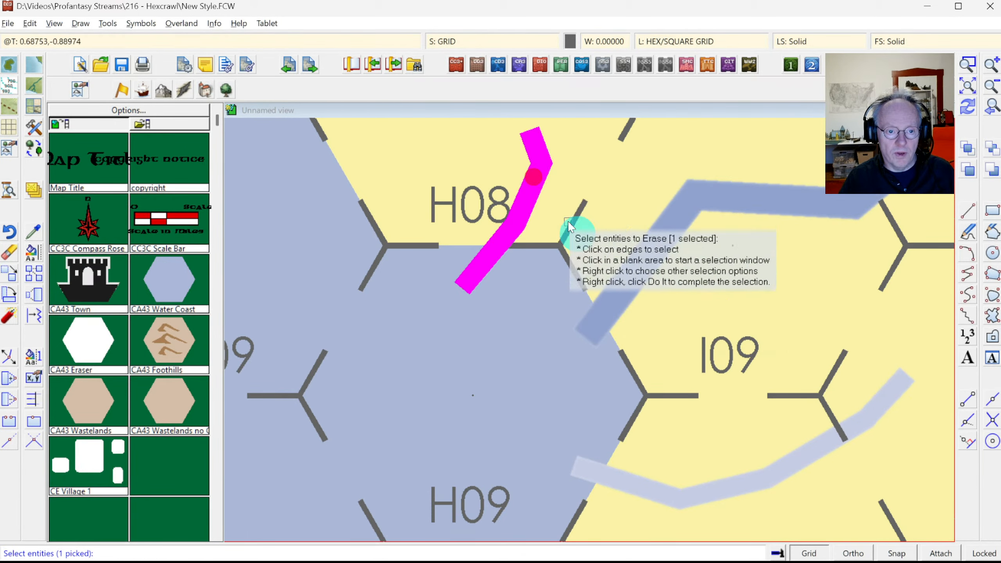
Step: Erase both test river strokes
click(754, 488)
right_click(709, 407)
click(725, 413)
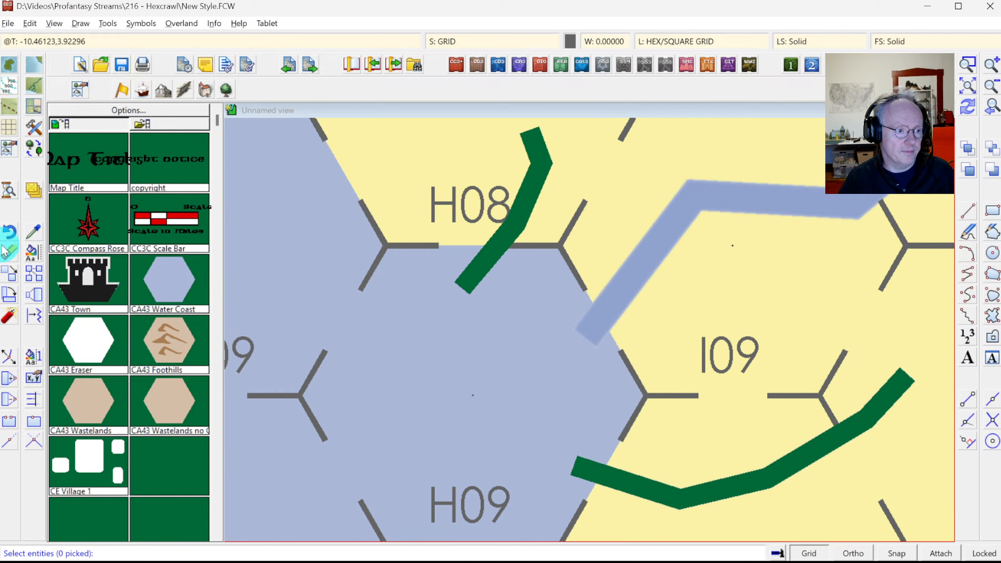
Step: Recolour the wide winding river to colour 61 and view the whole map
click(34, 251)
click(95, 339)
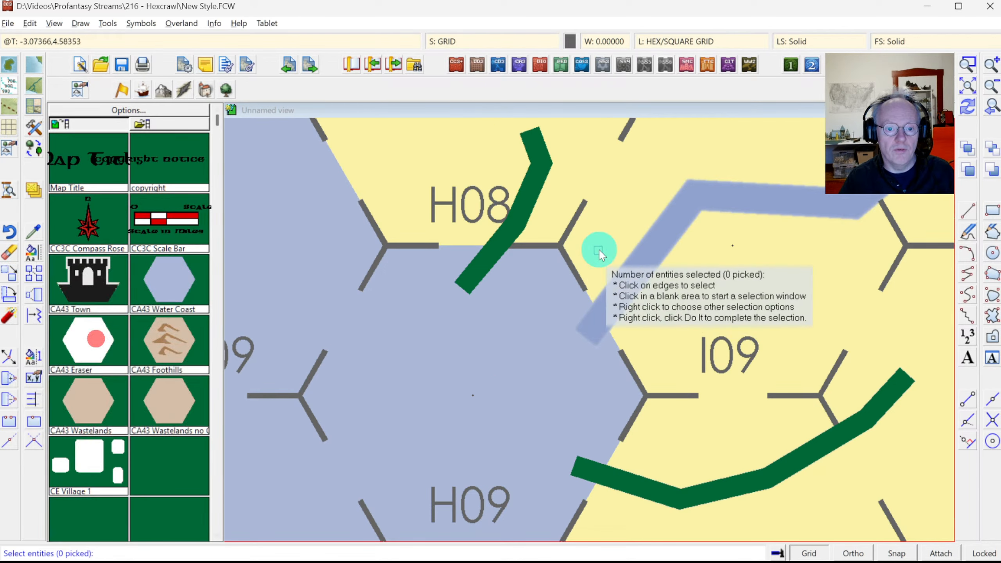
click(651, 263)
right_click(705, 269)
click(723, 277)
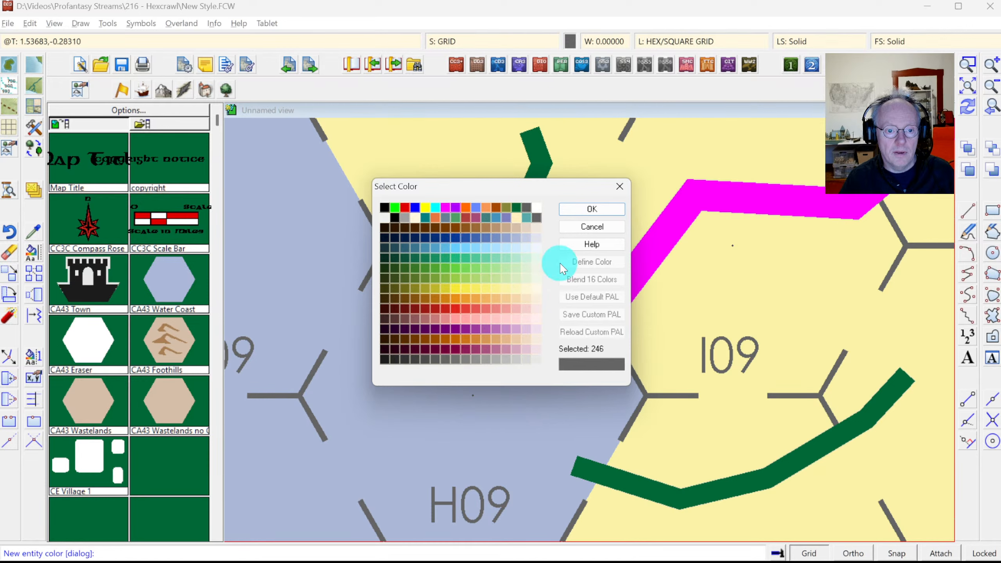
click(587, 208)
click(964, 86)
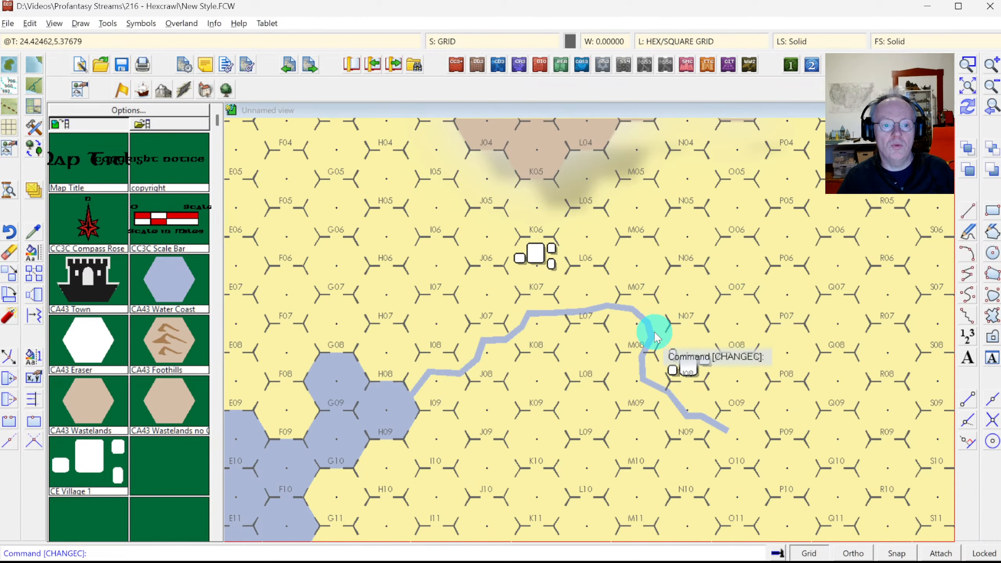
key(alt+Tab)
key(alt+Tab)
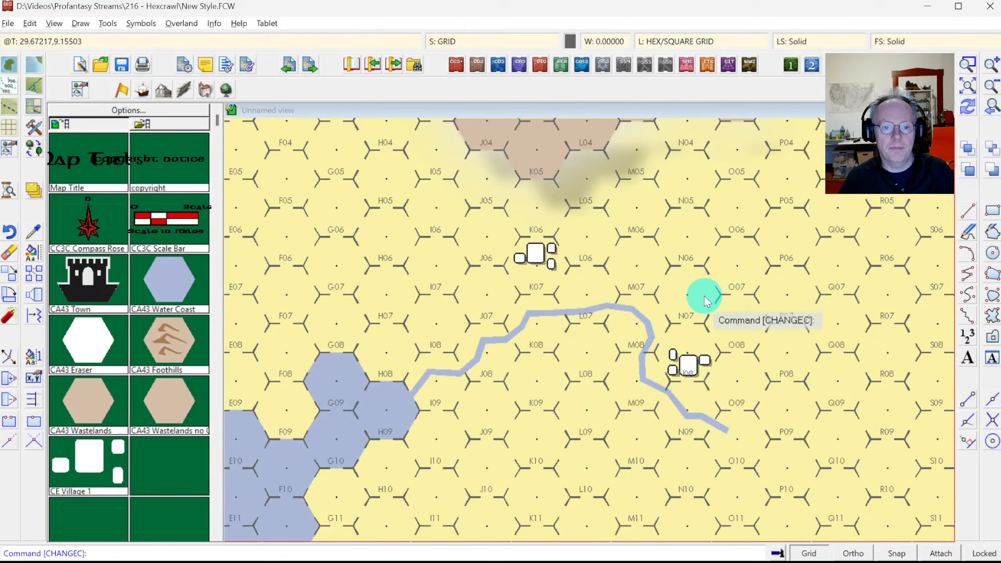
click(969, 85)
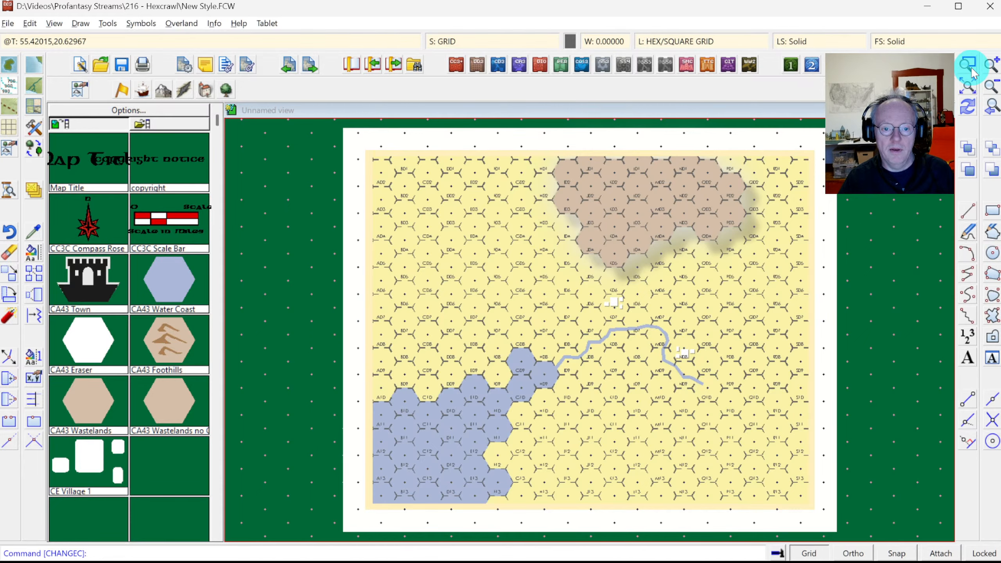
click(969, 64)
click(496, 279)
click(693, 416)
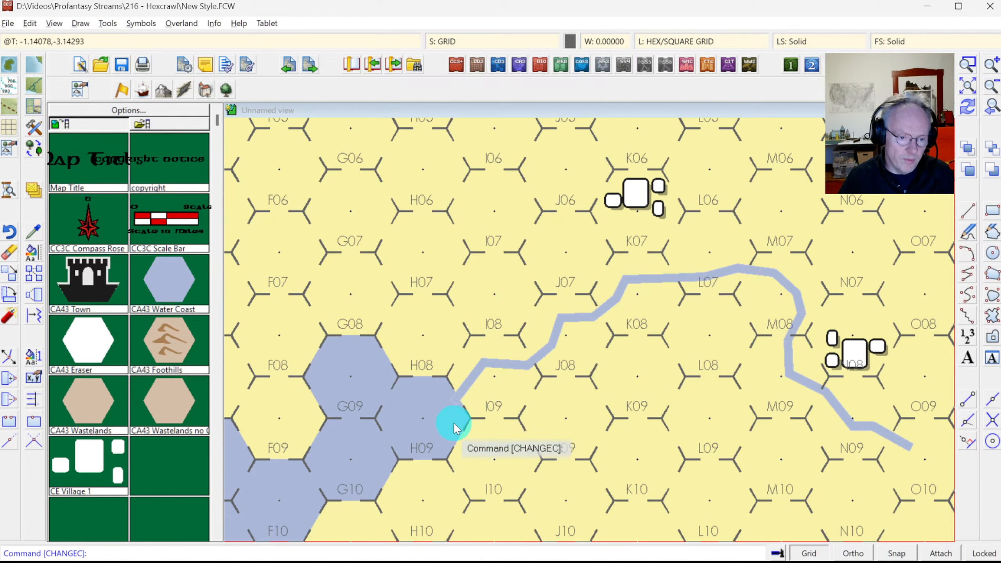
click(35, 233)
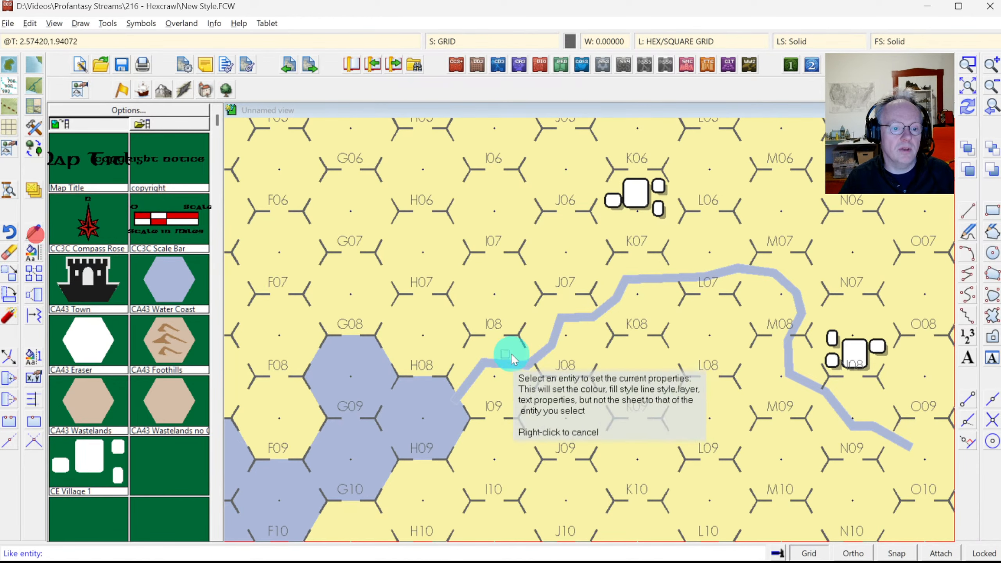
Step: Turn off Glow and Blur on the WATER/RIVERS sheet and view the whole map
click(506, 363)
click(507, 46)
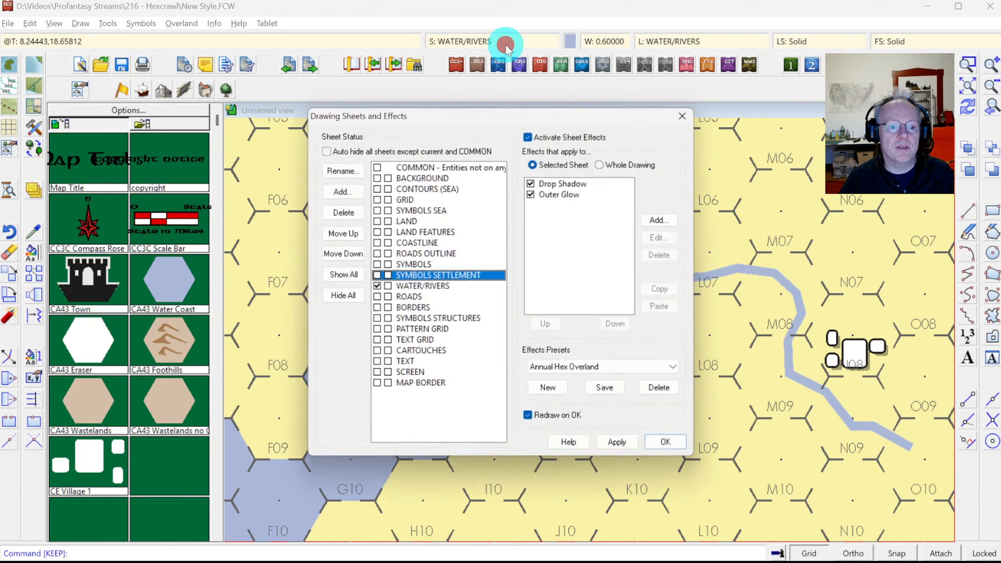
click(452, 285)
click(539, 202)
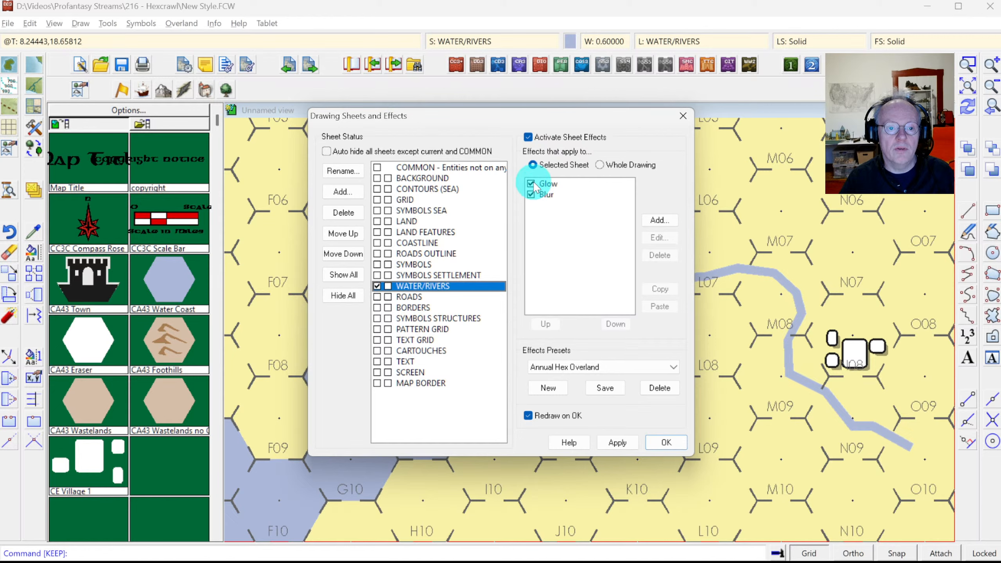
click(531, 184)
click(531, 194)
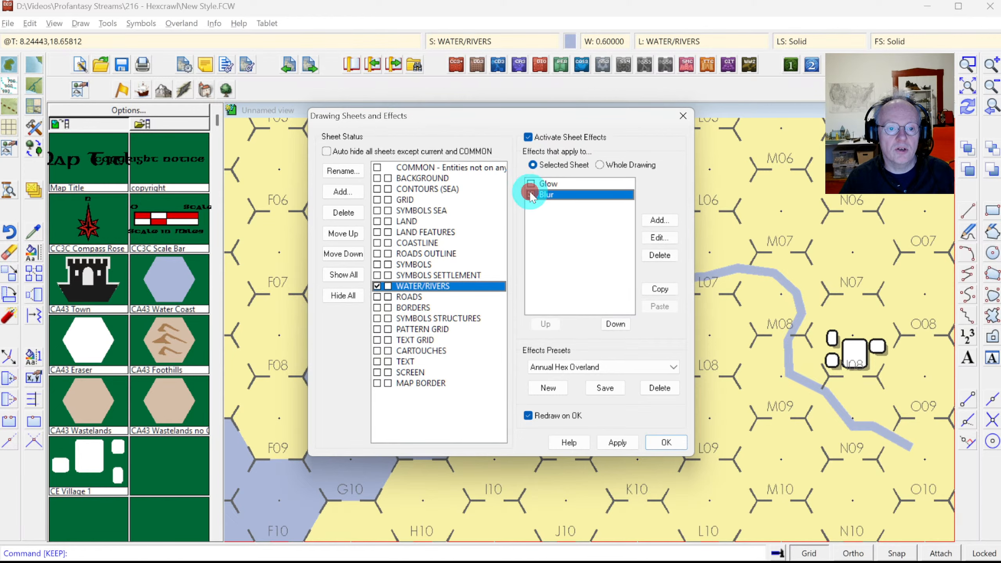
click(665, 443)
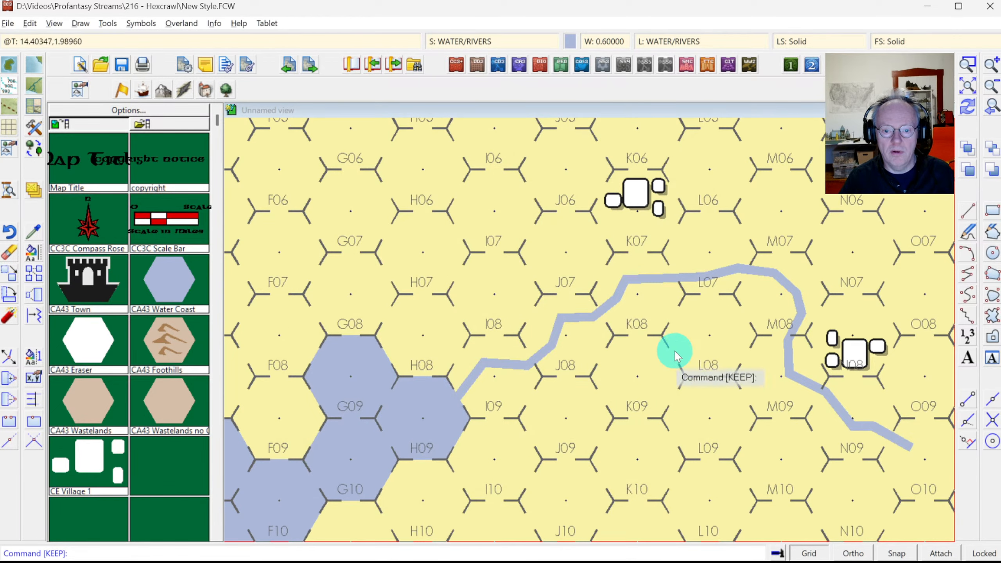
click(968, 87)
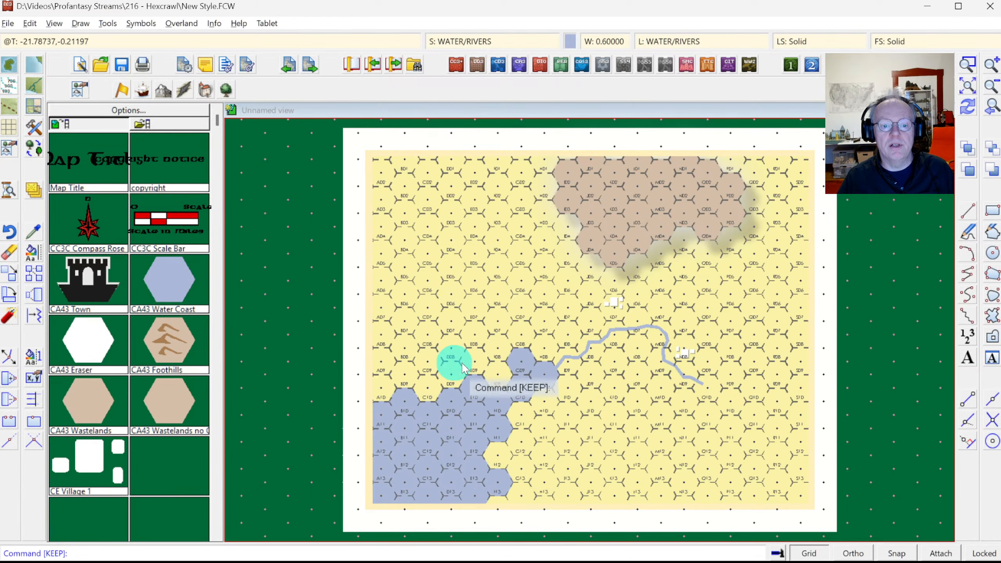
key(alt+Tab)
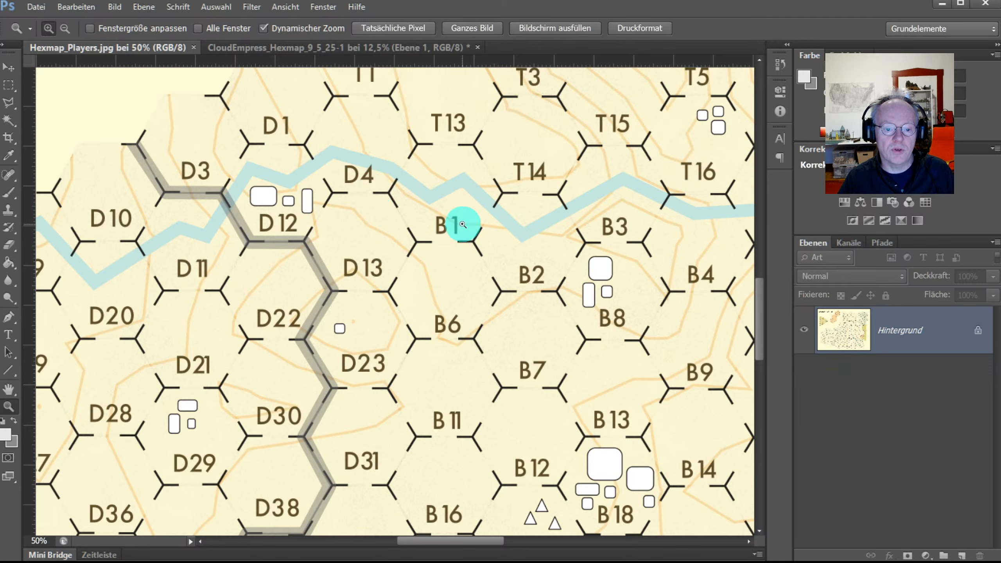
Step: Scroll and zoom out on Hexmap_Players.jpg, then bring up the CloudEmpress_Hexmap document
scroll(346, 364, down, 2)
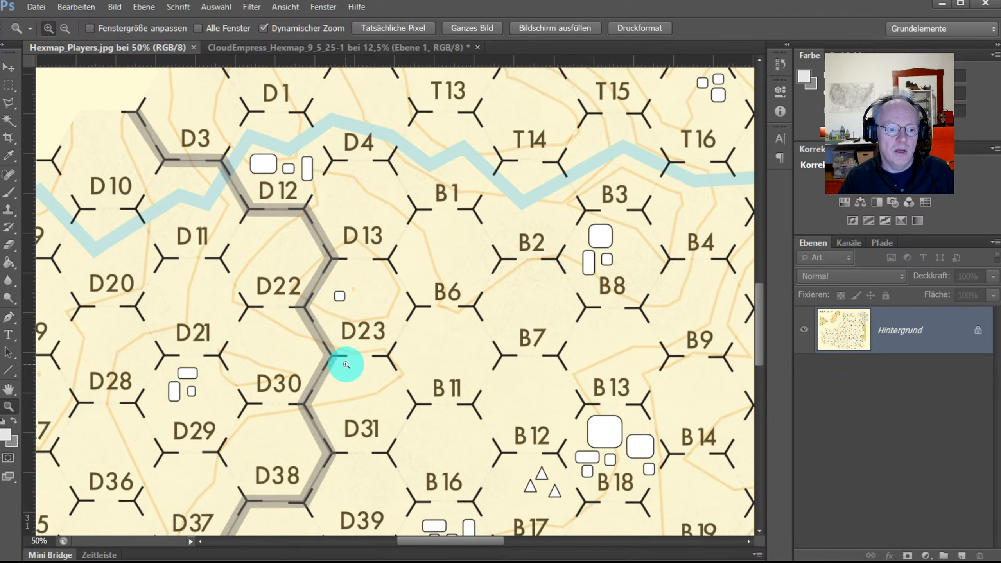
scroll(346, 365, down, 2)
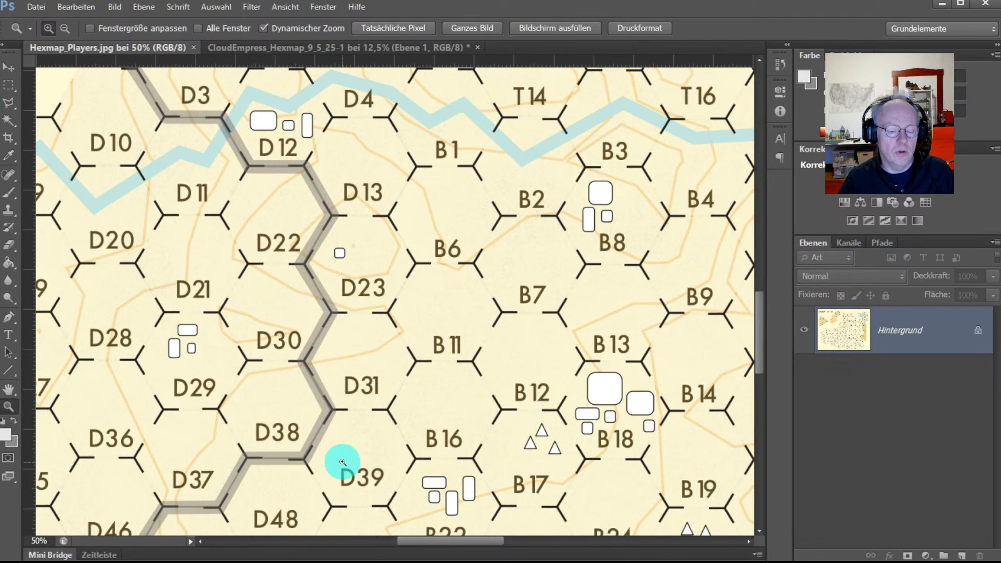
scroll(342, 462, down, 4)
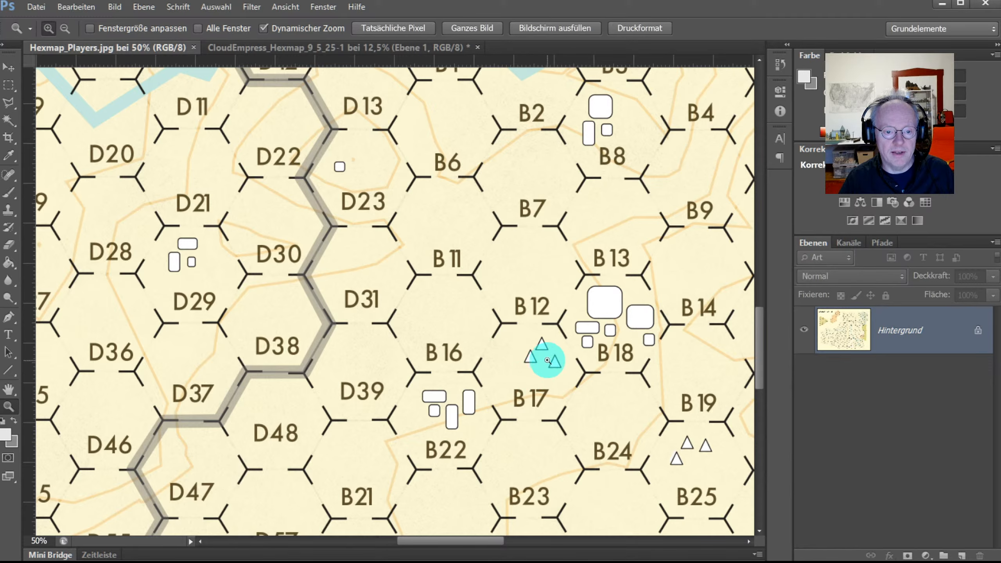
scroll(524, 364, down, 2)
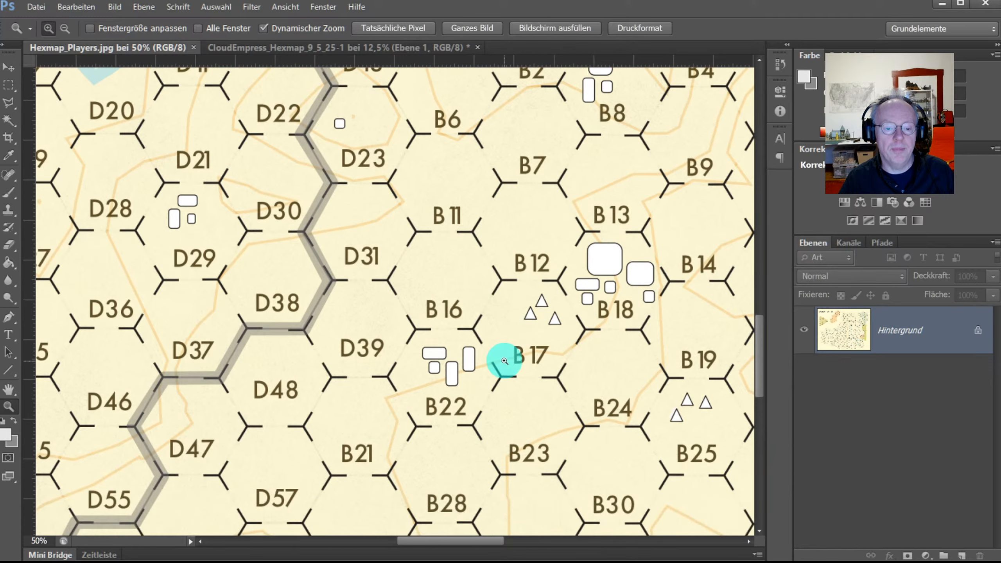
alt+click(479, 328)
alt+click(478, 329)
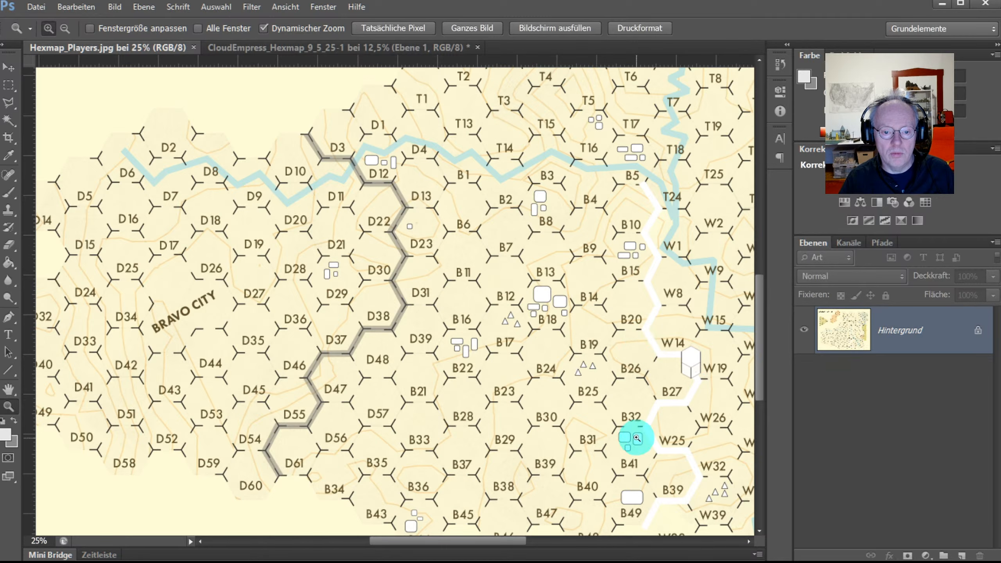
alt+click(544, 191)
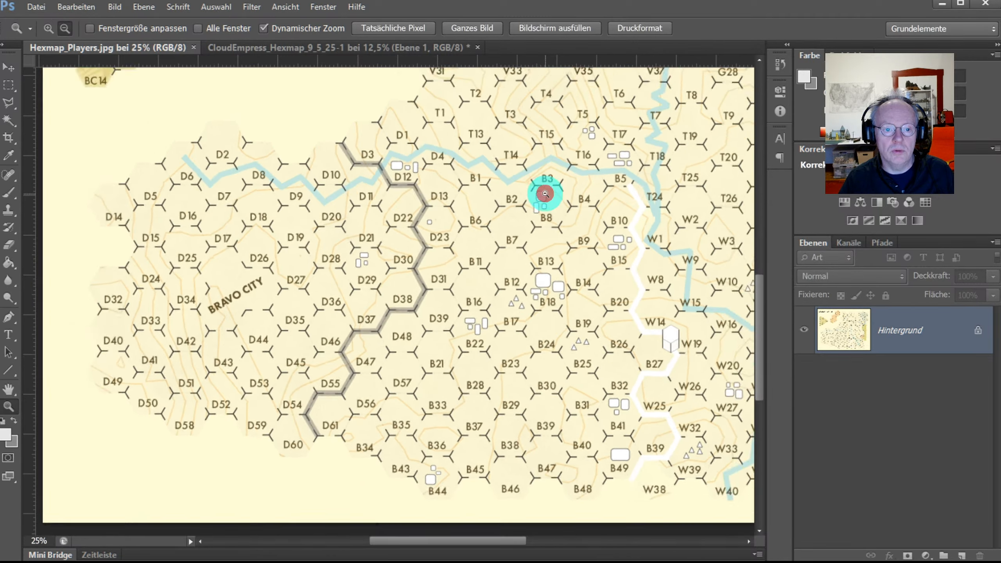
click(236, 47)
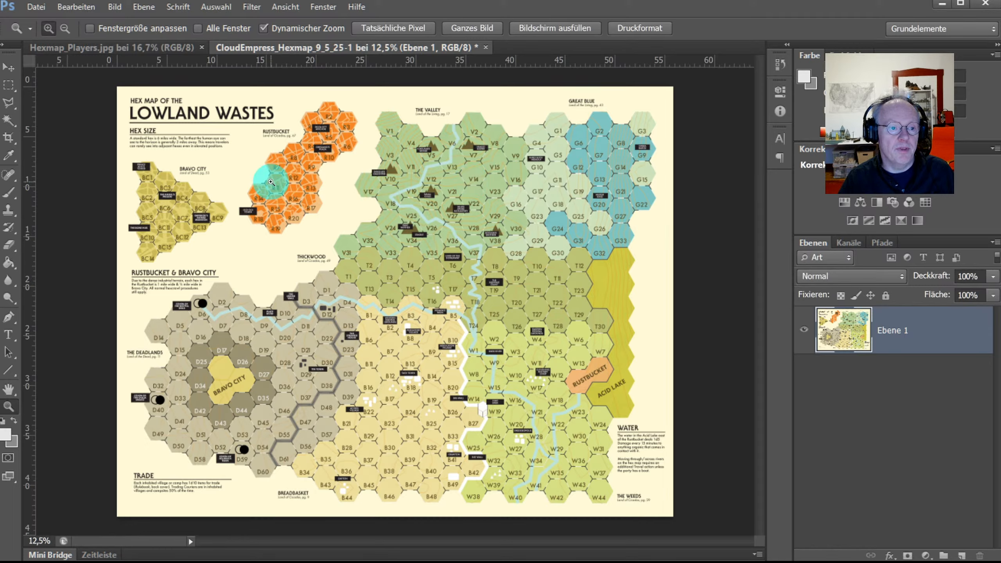
Step: In Photoshop, zoom in on the Rustbucket hexes around hex R11
click(275, 183)
click(275, 184)
click(275, 184)
click(275, 183)
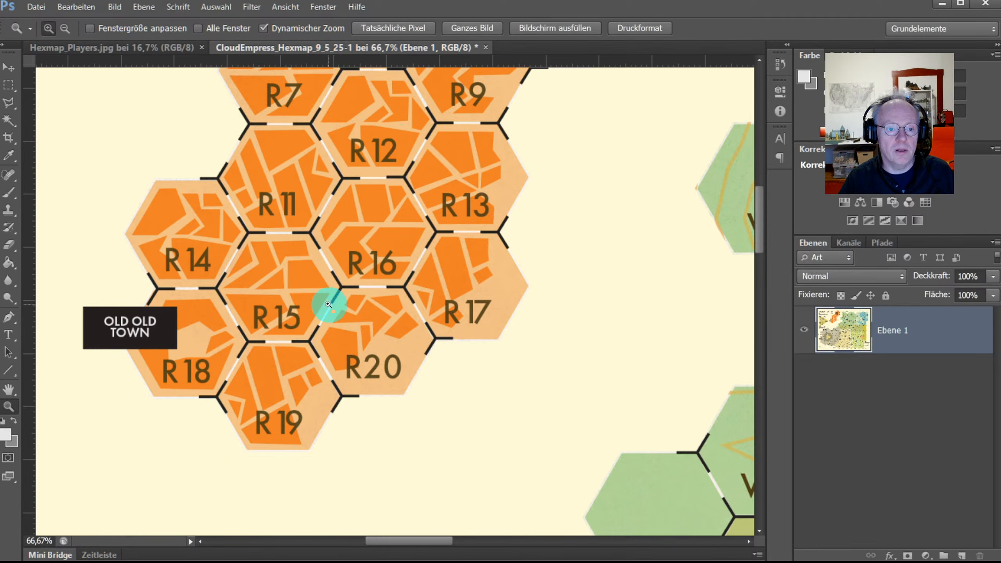
Step: Zoom back out to the whole Lowland Wastes map and return to Campaign Cartographer 3+
alt+click(414, 259)
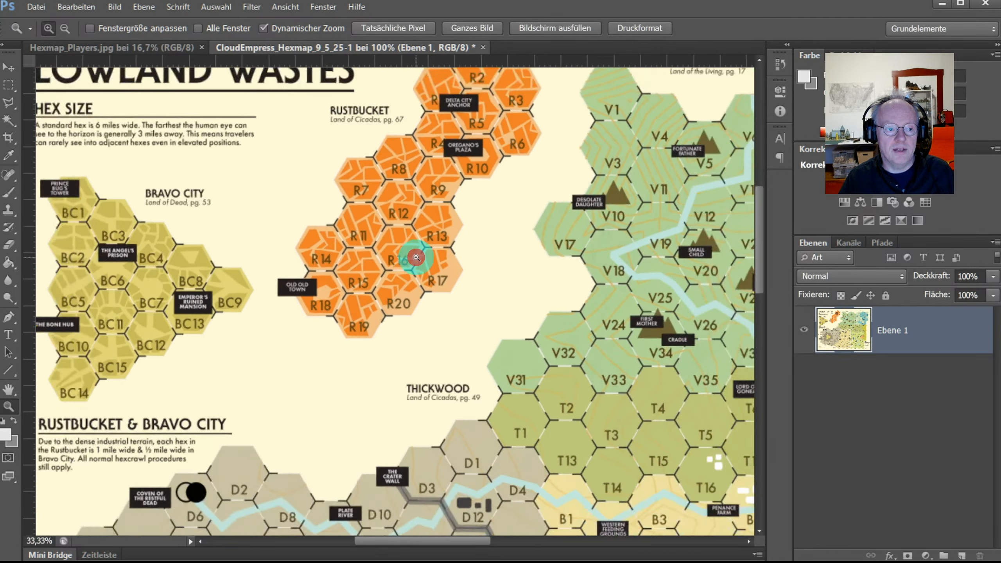
alt+click(416, 258)
alt+click(408, 257)
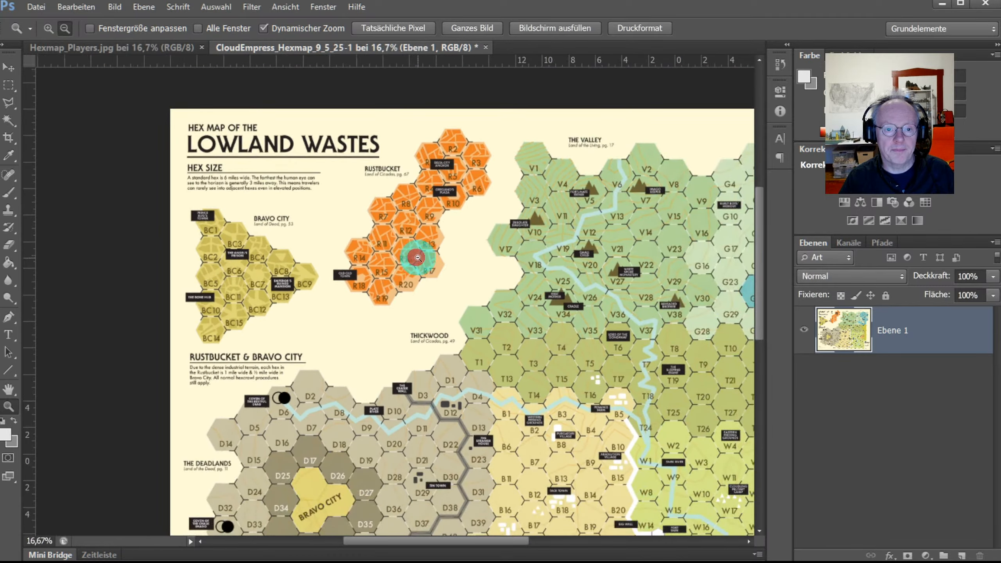
click(504, 305)
alt+click(504, 305)
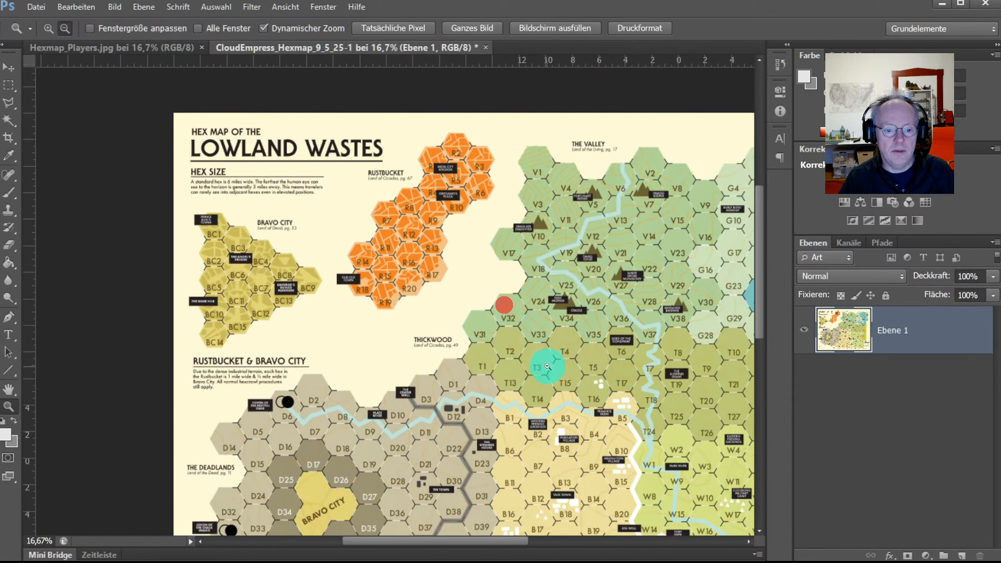
alt+click(555, 373)
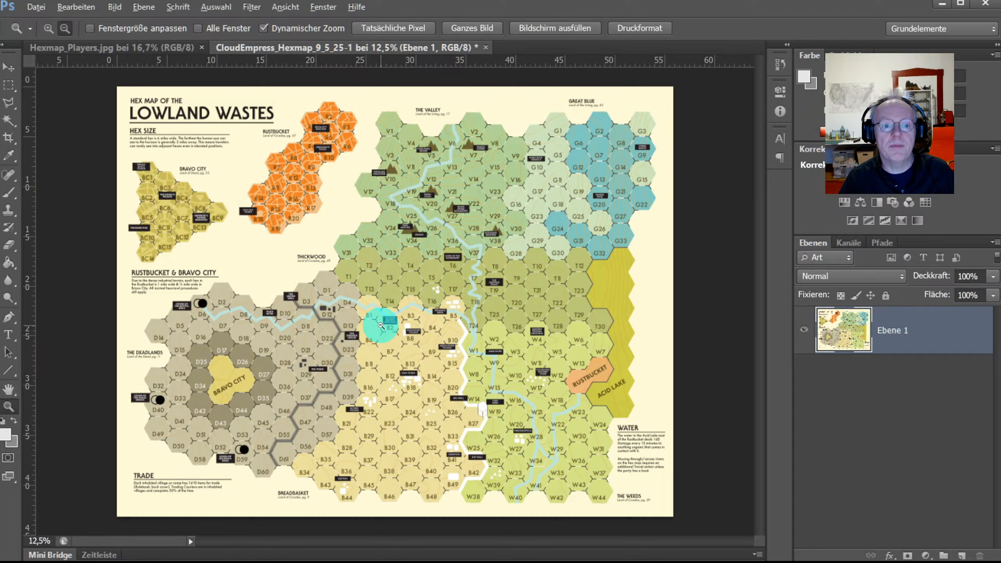
key(alt+Tab)
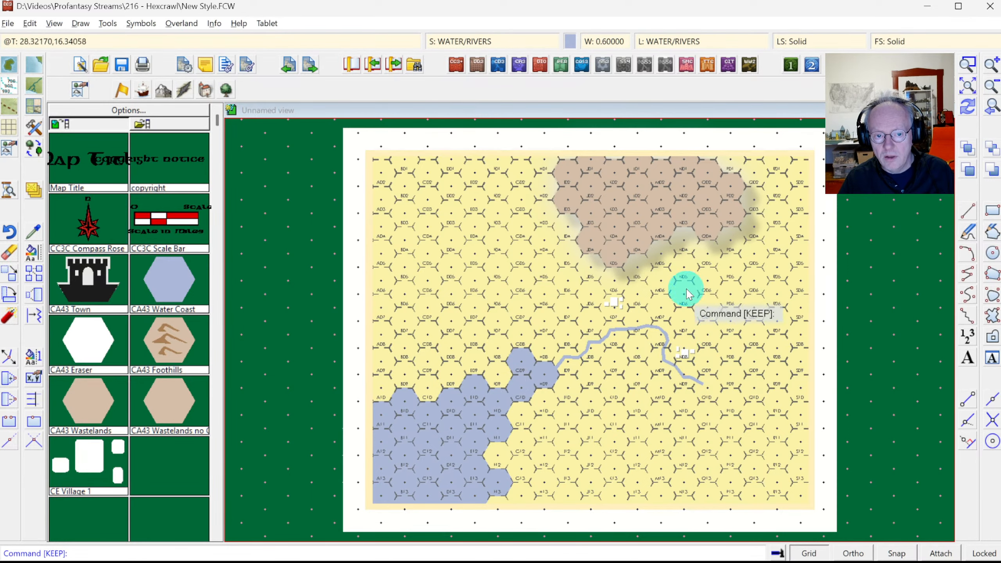
Step: Zoom Window onto the mountain hexes I03–N06 and confirm the current colour
click(969, 64)
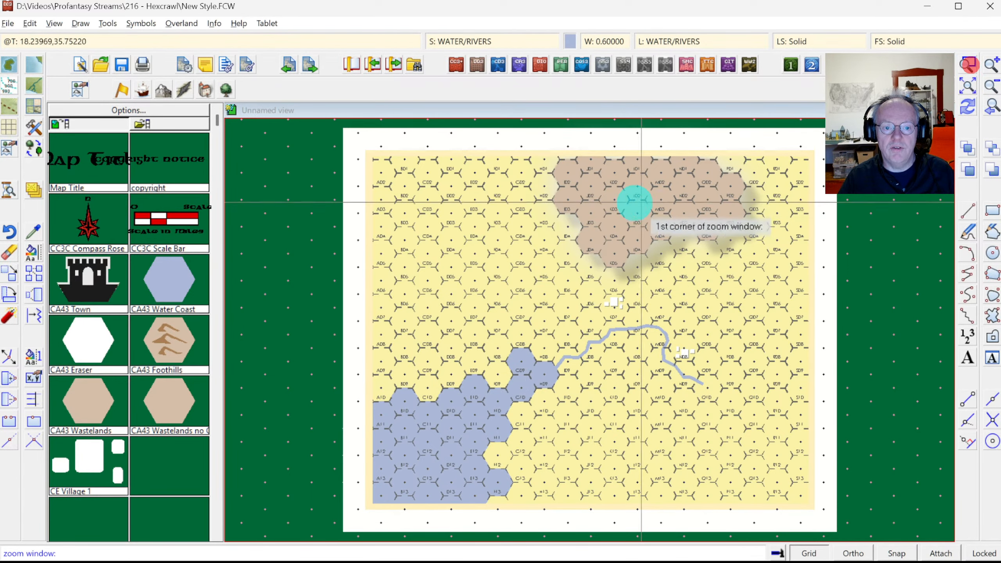
click(559, 219)
click(685, 306)
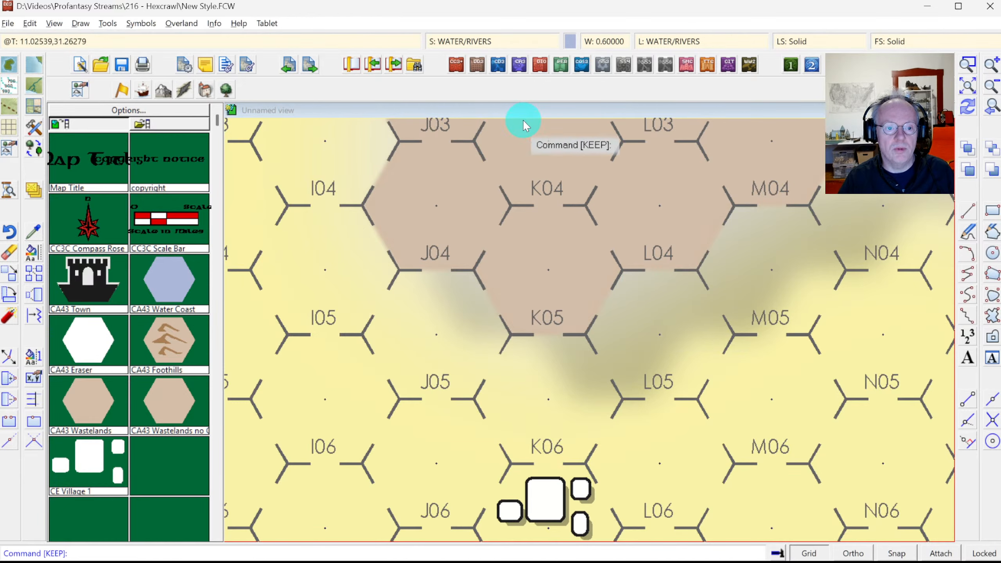
click(214, 22)
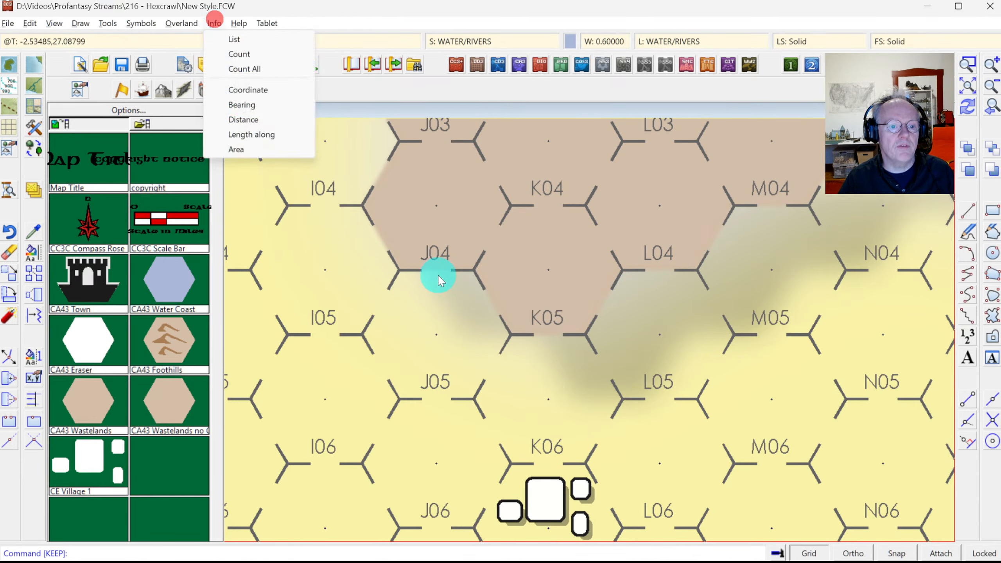
click(570, 41)
key(Return)
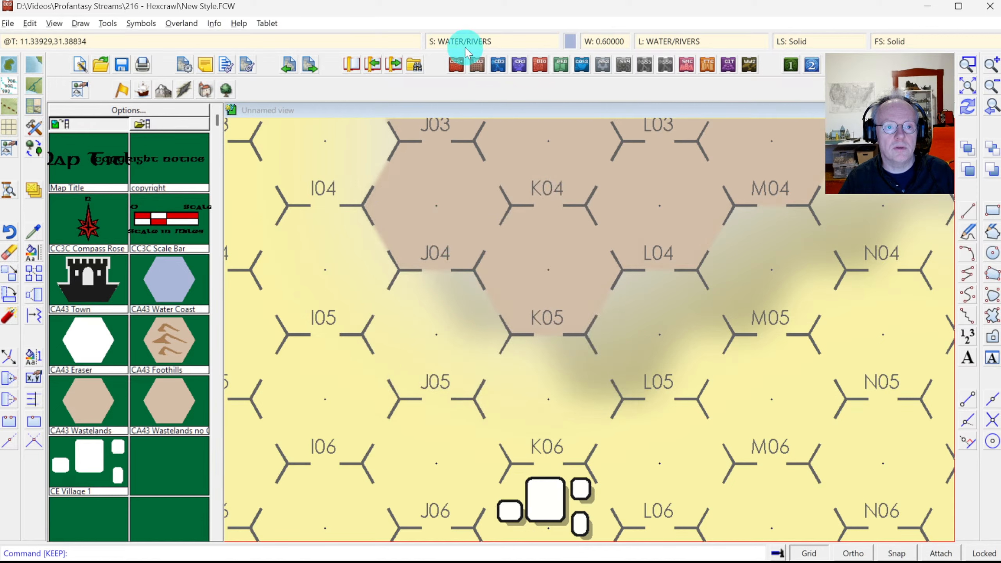
Step: Turn off Drop Shadow, Blur and Glow on the LAND sheet in Drawing Sheets and Effects
click(464, 41)
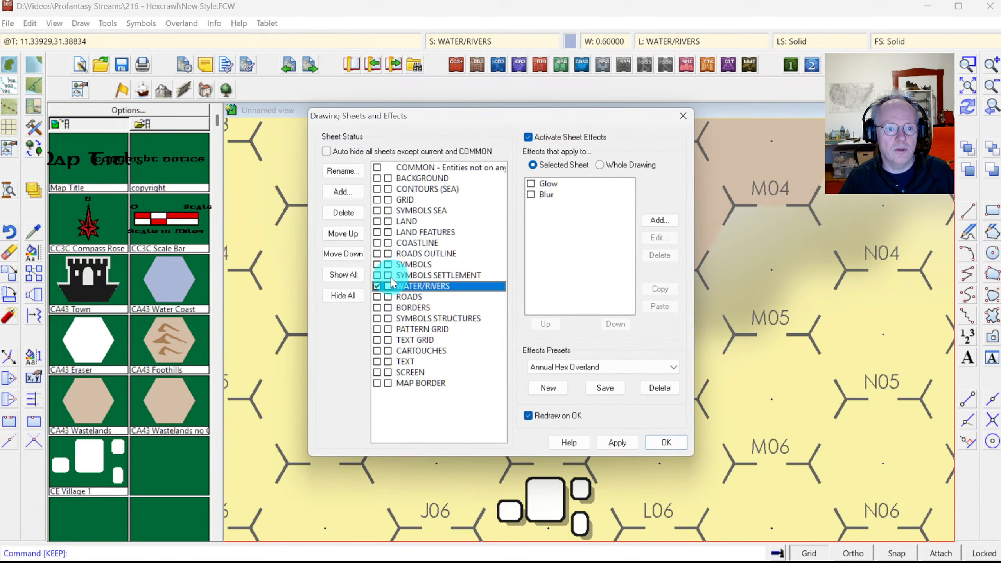
click(390, 232)
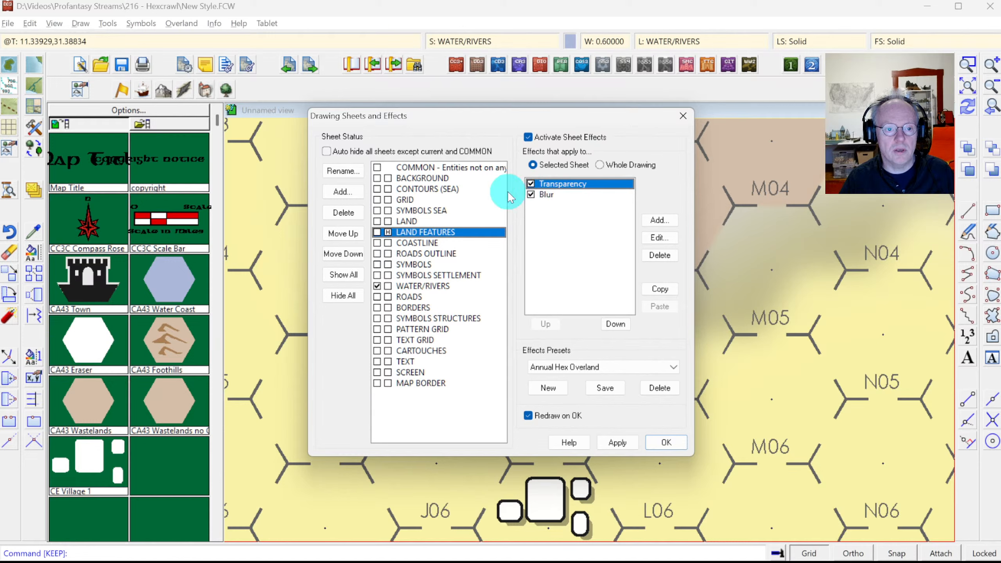
click(426, 221)
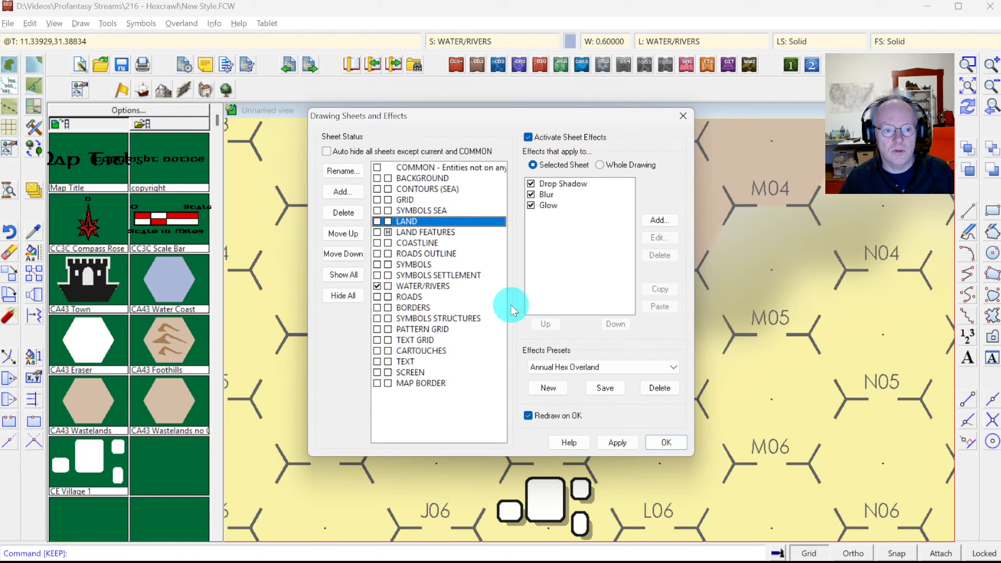
click(398, 232)
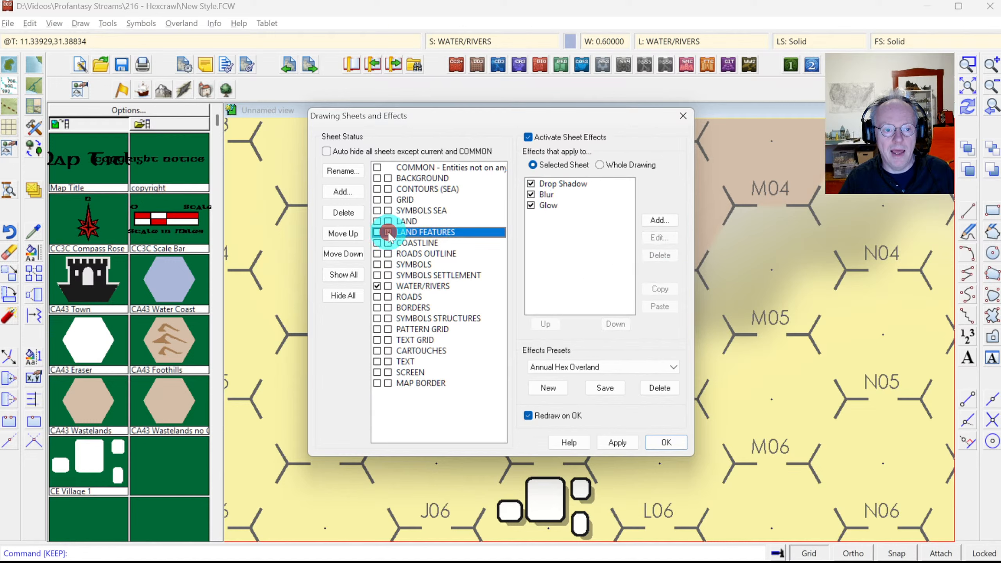
click(410, 221)
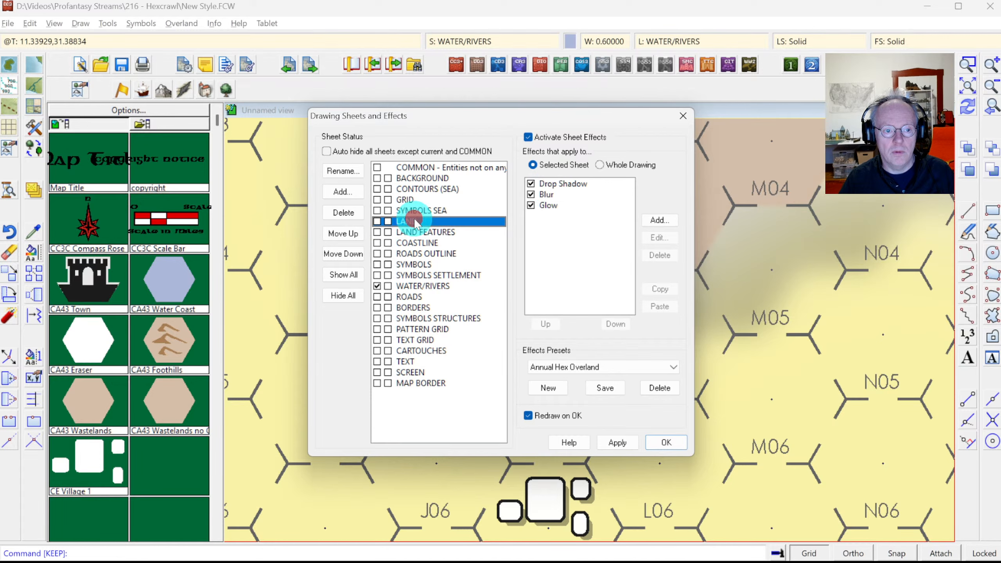
click(533, 205)
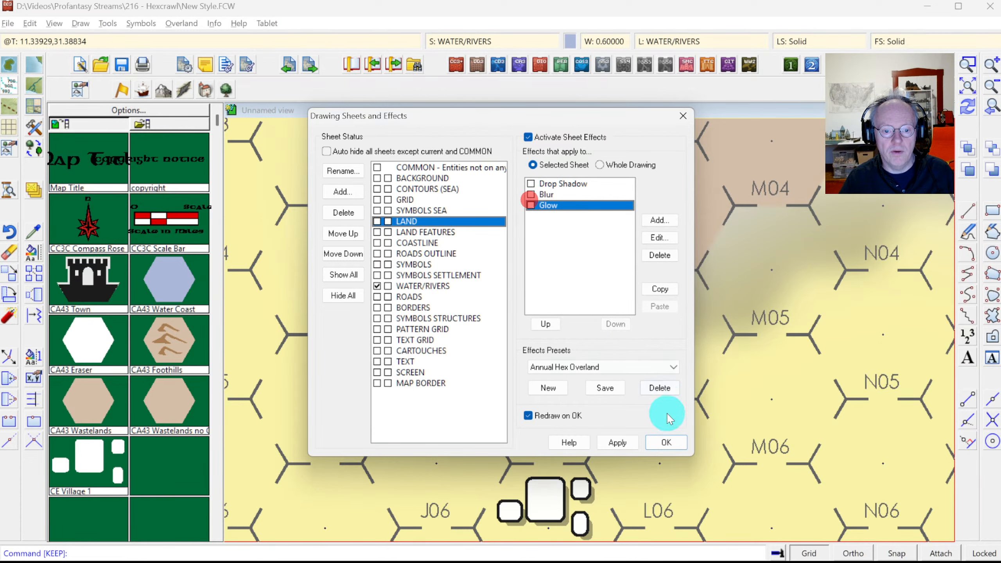
click(663, 438)
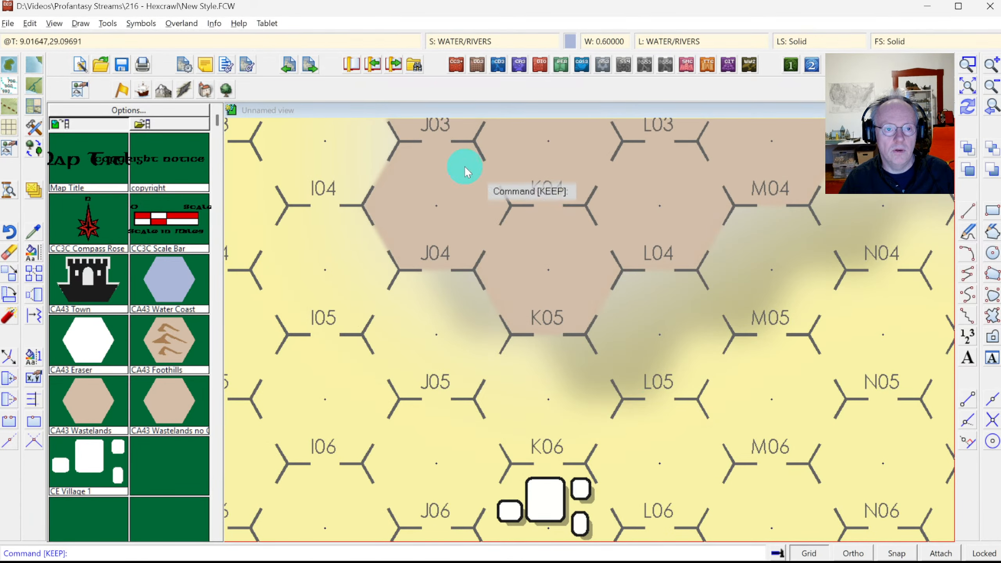
Step: Use Info > List on mountain hex K04 to see its entity details
click(215, 23)
click(231, 41)
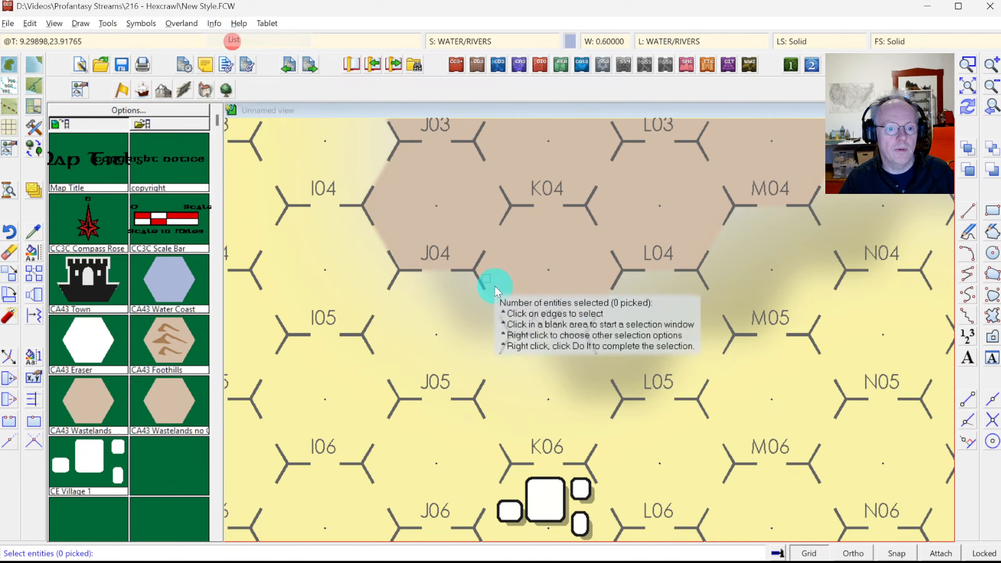
click(494, 302)
right_click(553, 275)
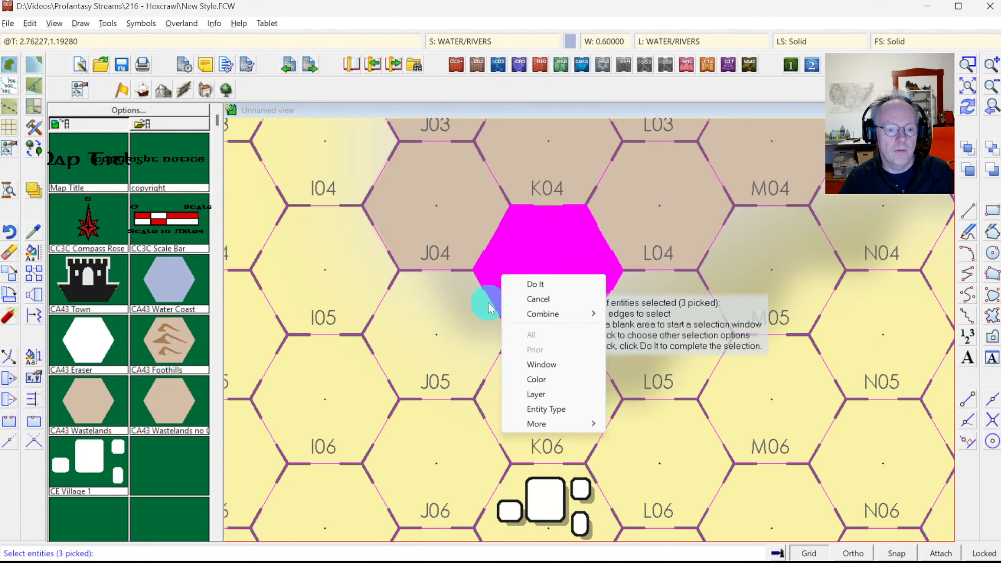
right_click(442, 277)
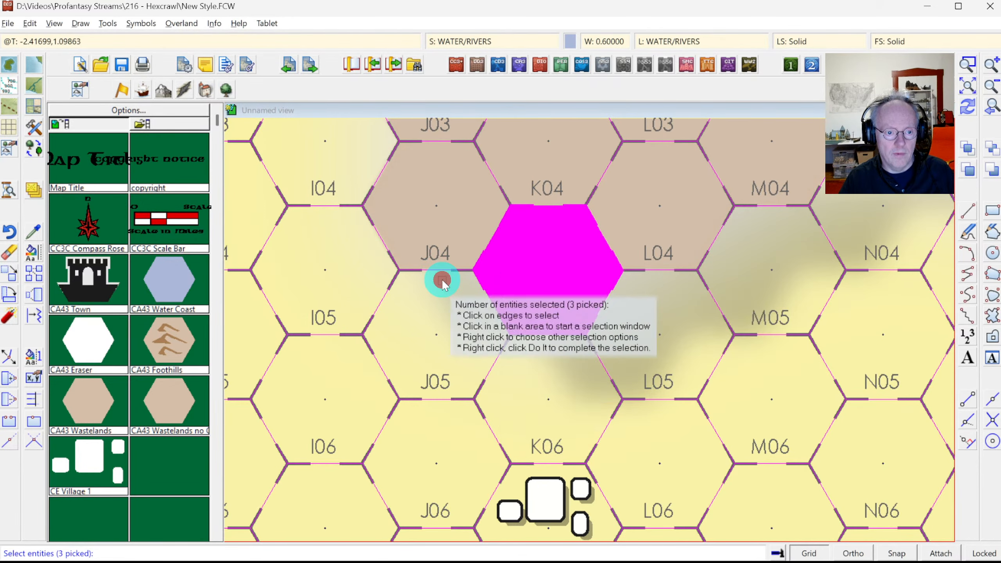
click(442, 280)
drag(910, 278, 893, 404)
key(Escape)
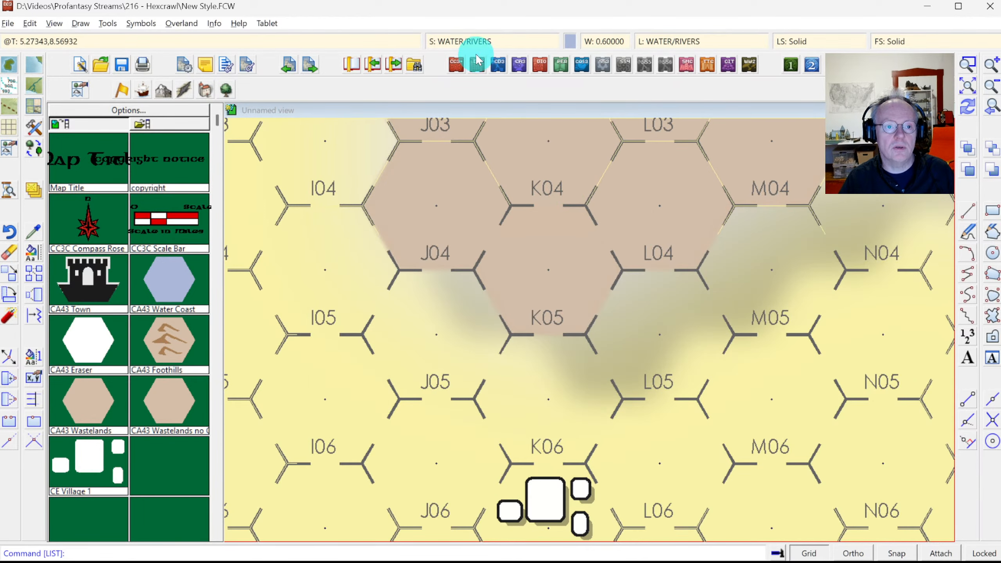
Step: Check the GRID sheet's effects, then list hex J03's entities to find their sheet
click(478, 41)
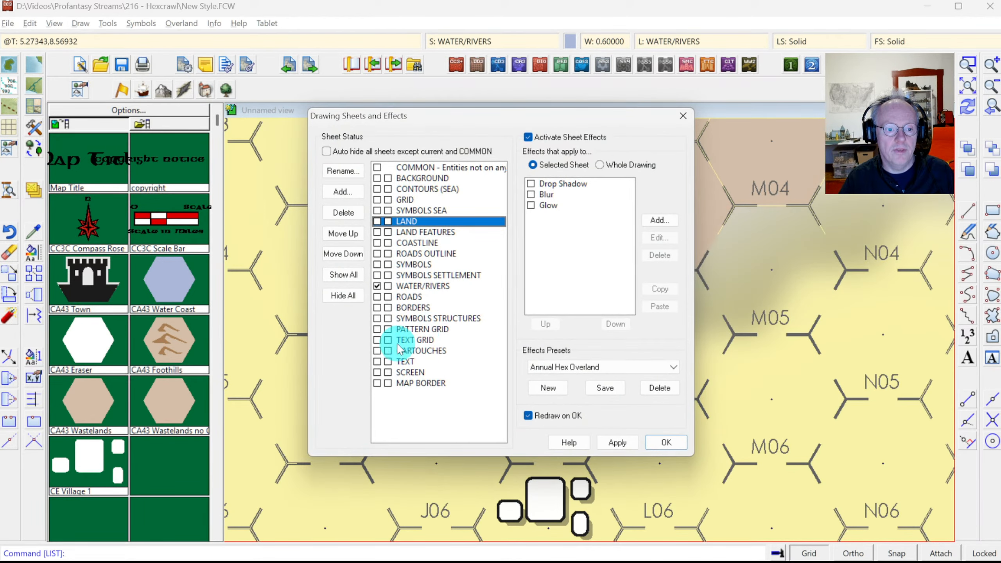
click(390, 201)
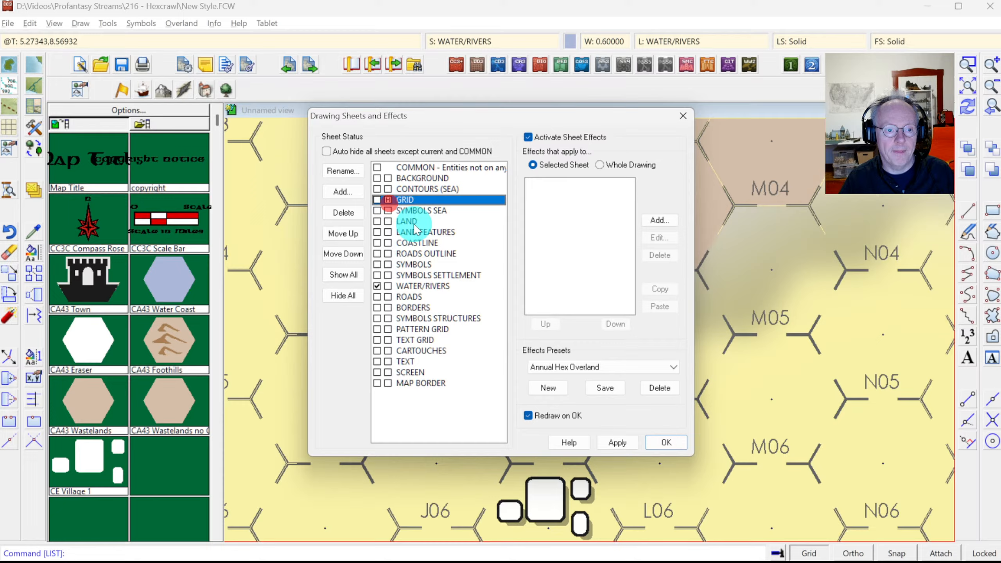
click(666, 442)
click(214, 23)
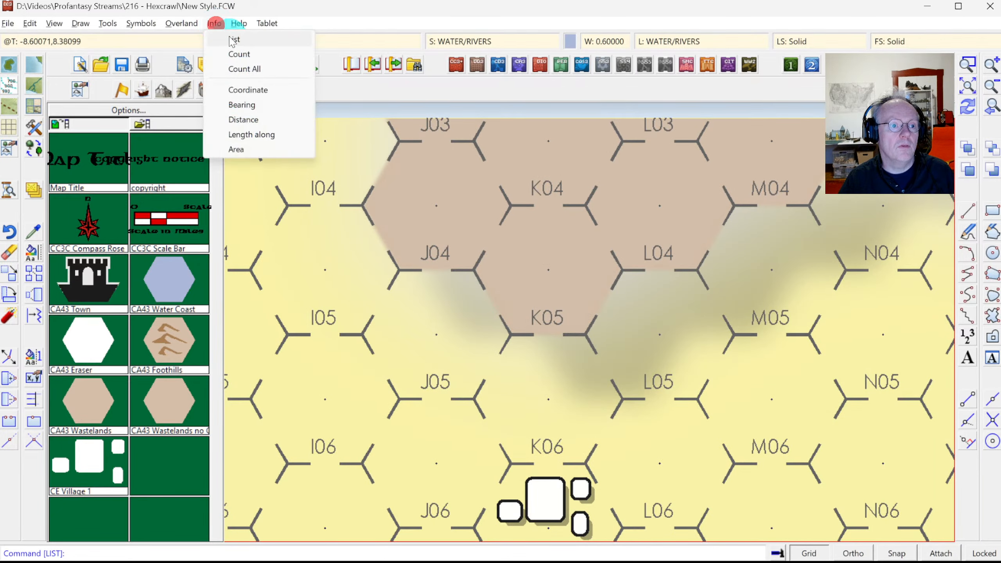
click(229, 39)
click(434, 268)
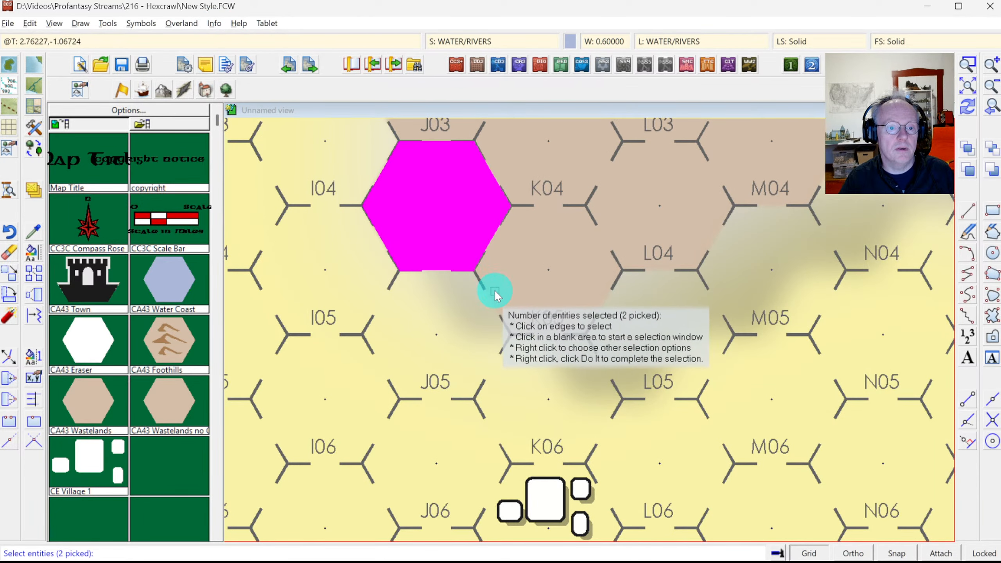
click(491, 297)
right_click(477, 314)
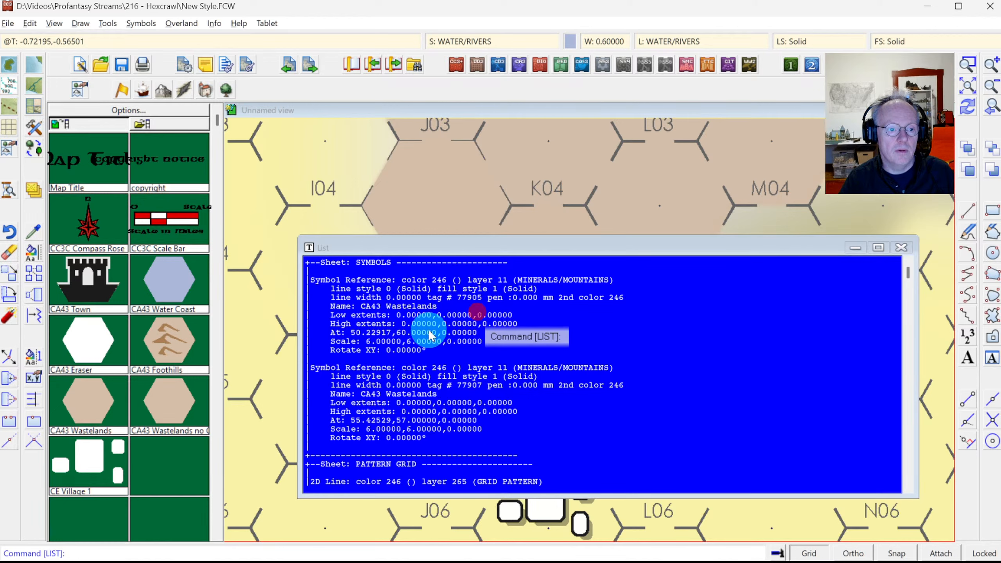
scroll(437, 401, down, 5)
Step: Turn off the SYMBOLS sheet's Drop Shadow, Blur and Glow, then zoom extents
click(477, 41)
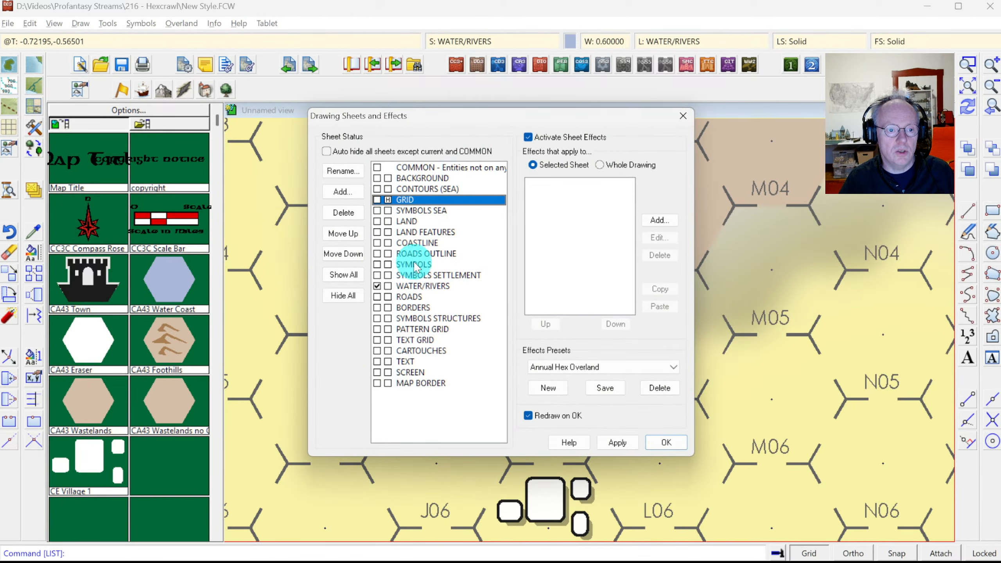
click(415, 265)
click(531, 184)
click(531, 194)
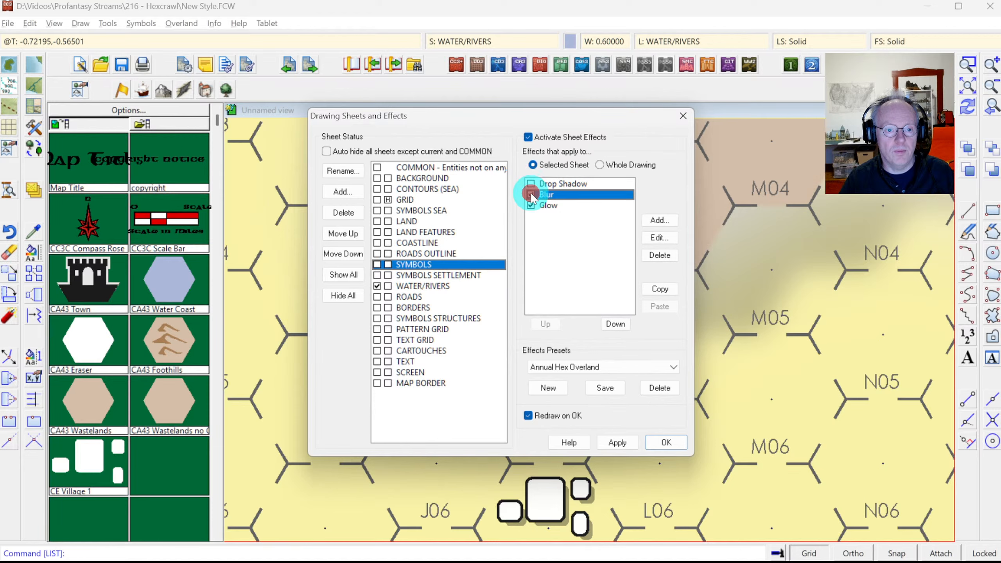
click(531, 205)
click(666, 442)
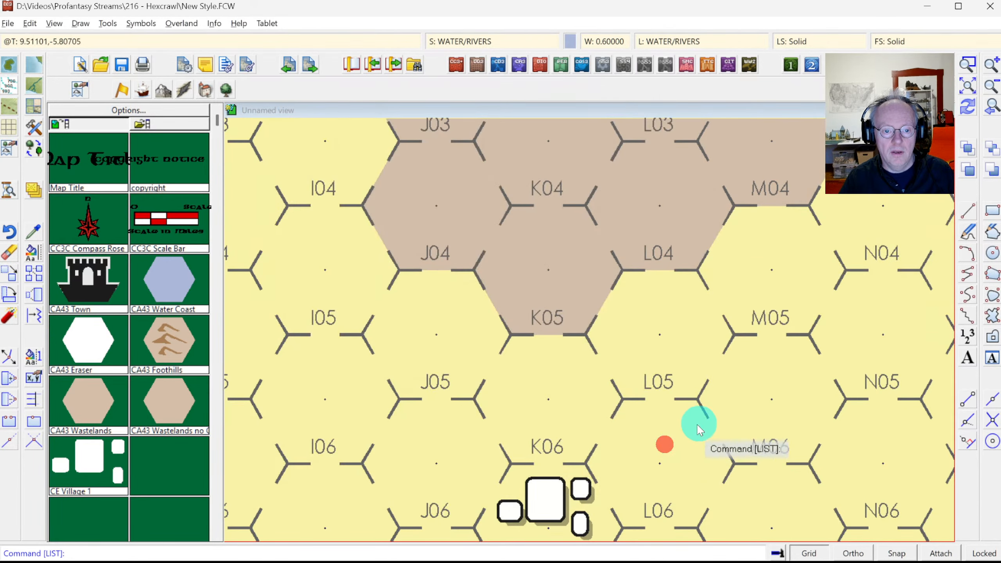
click(992, 107)
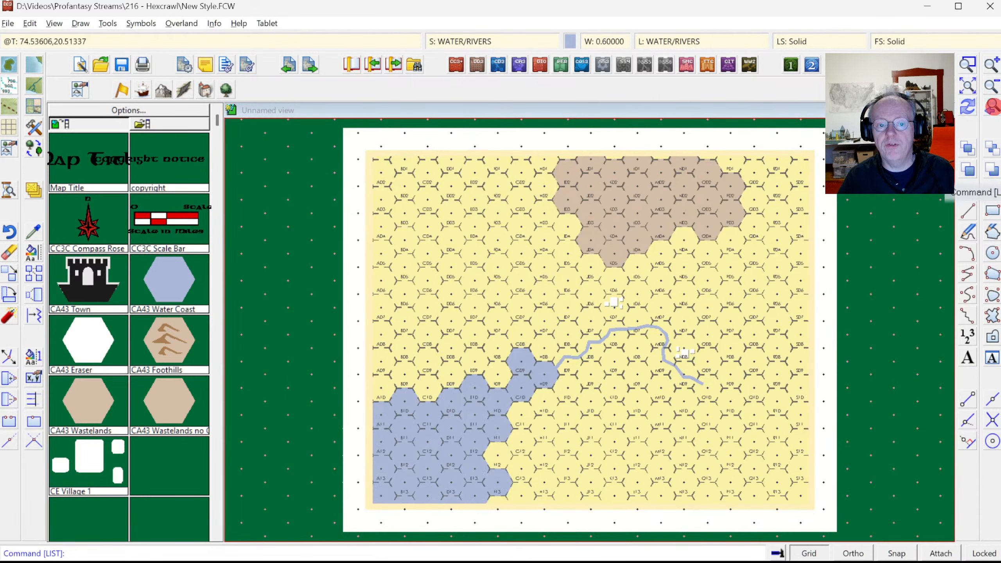